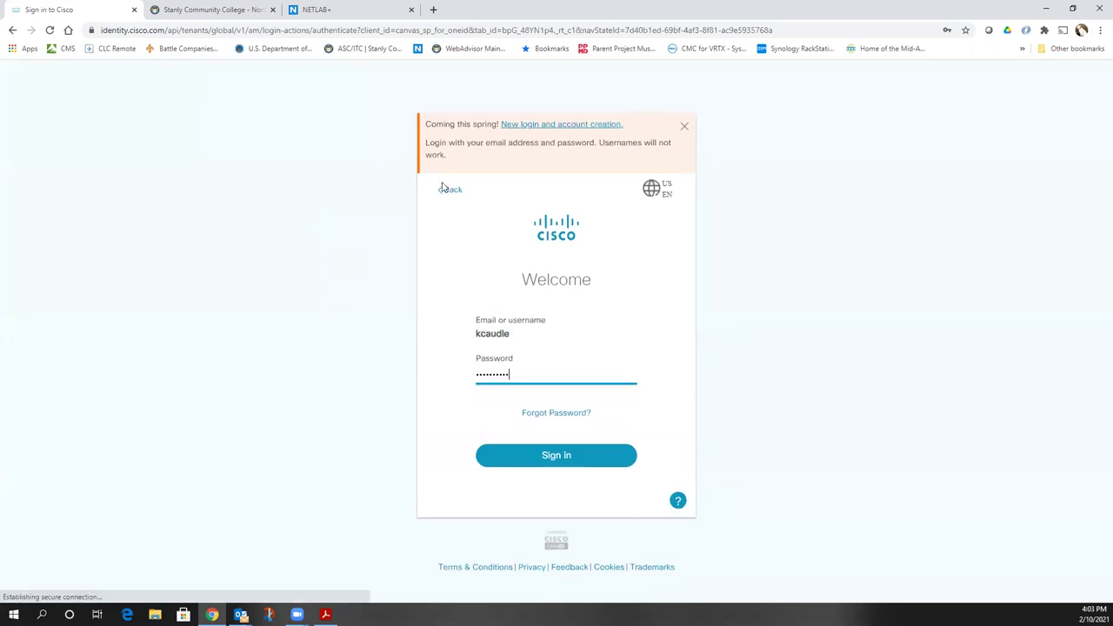
# Highlight the banner note about signing in with email instead of a username, then sign in.
pyautogui.moveTo(423, 148); pyautogui.dragTo(667, 158)
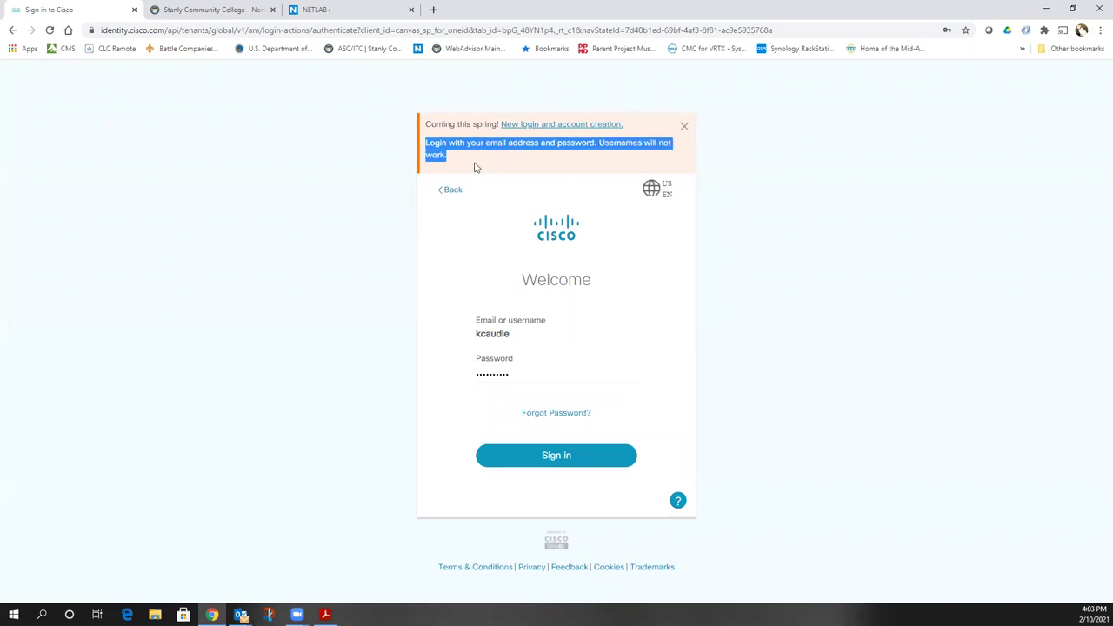
pyautogui.click(475, 156)
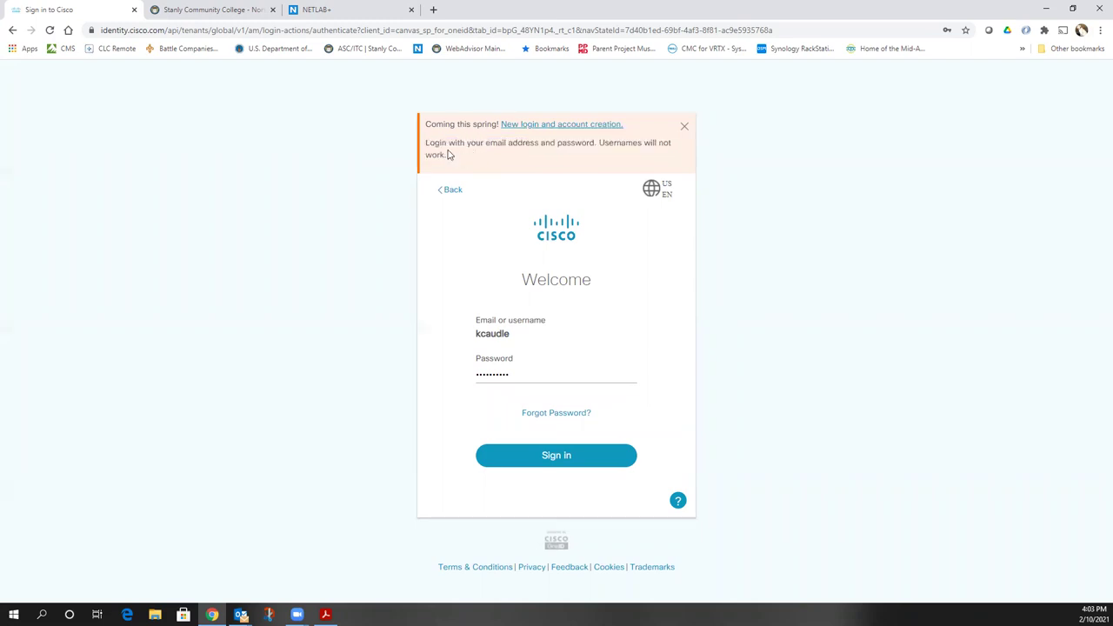
pyautogui.moveTo(450, 156); pyautogui.dragTo(421, 146)
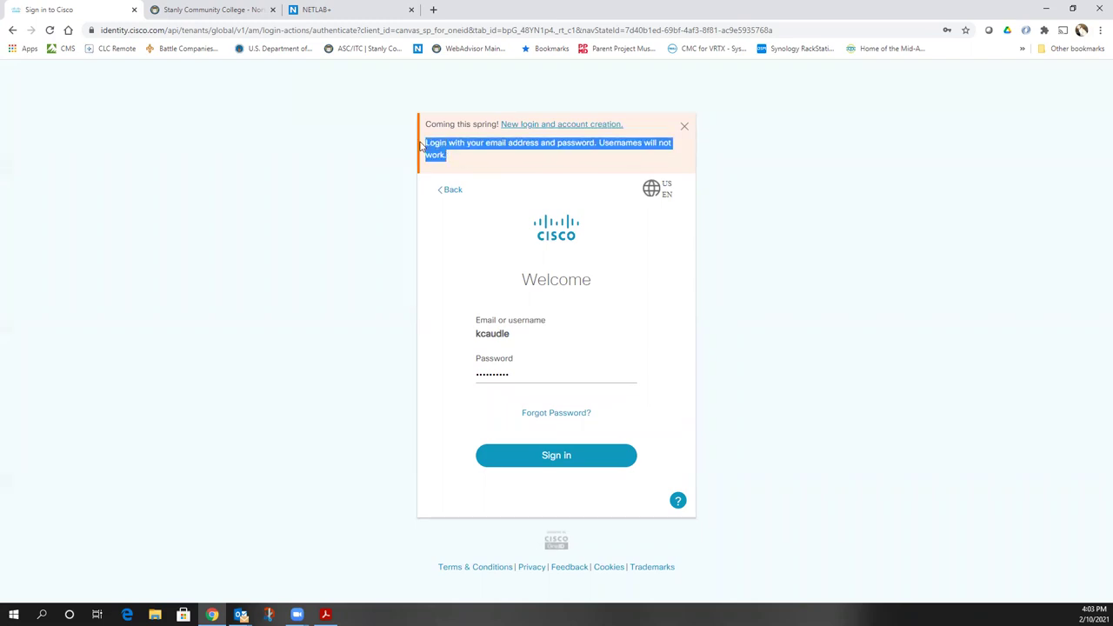
pyautogui.moveTo(504, 144)
pyautogui.mouseDown()
pyautogui.moveTo(465, 145)
pyautogui.moveTo(485, 145)
pyautogui.mouseUp()
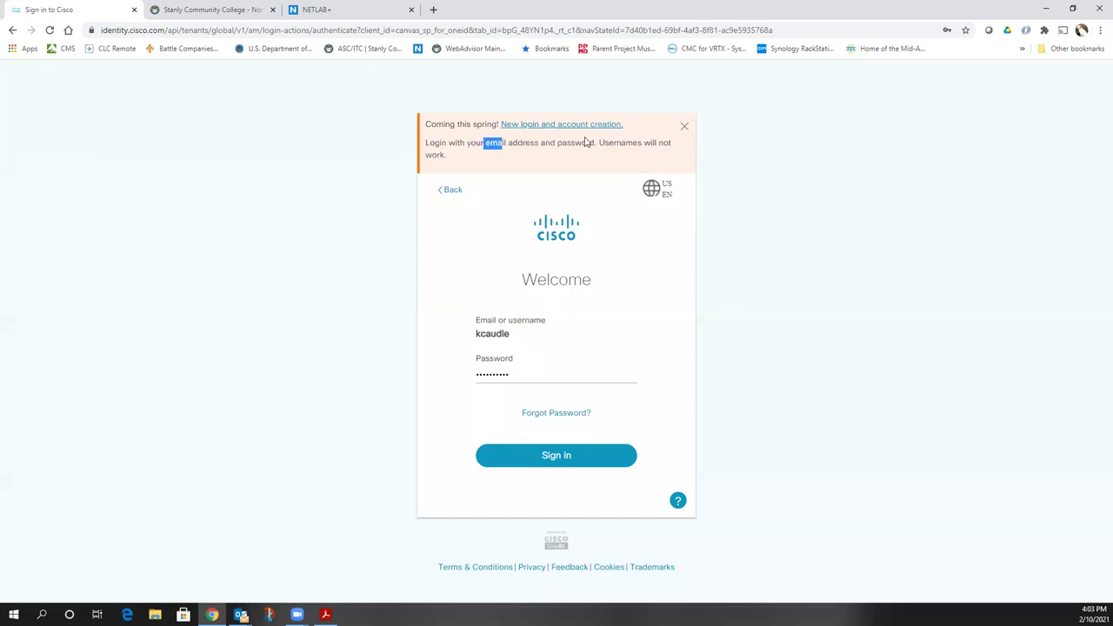
pyautogui.moveTo(587, 144); pyautogui.dragTo(572, 143)
pyautogui.click(592, 141)
pyautogui.click(541, 458)
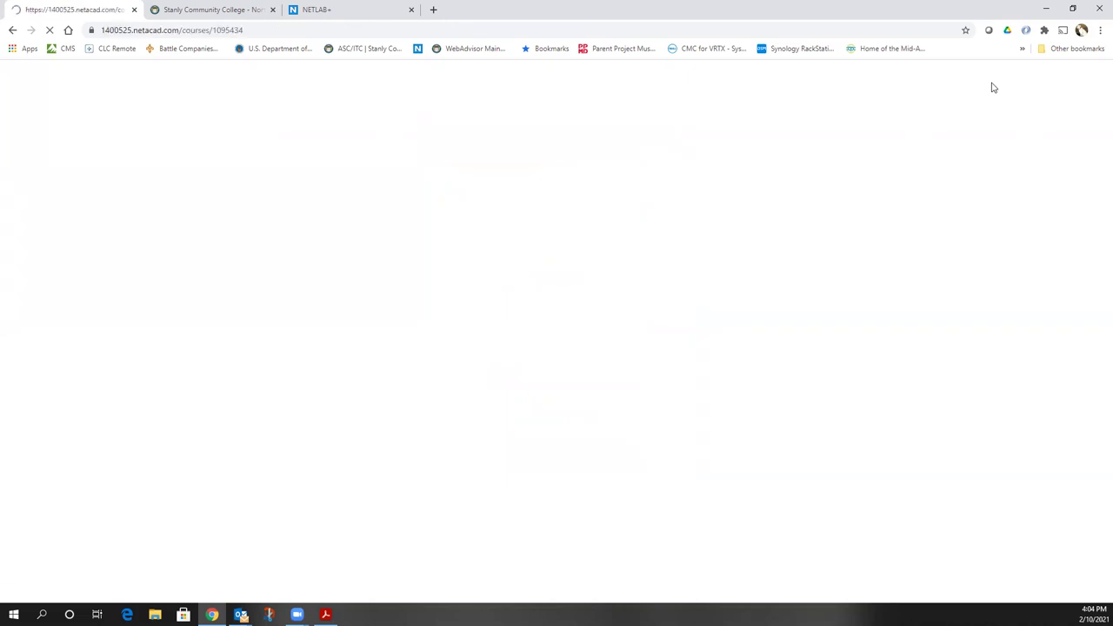
# Launch the ENCORE-ITC-Sp2021 course from the I'm Teaching page.
pyautogui.click(26, 126)
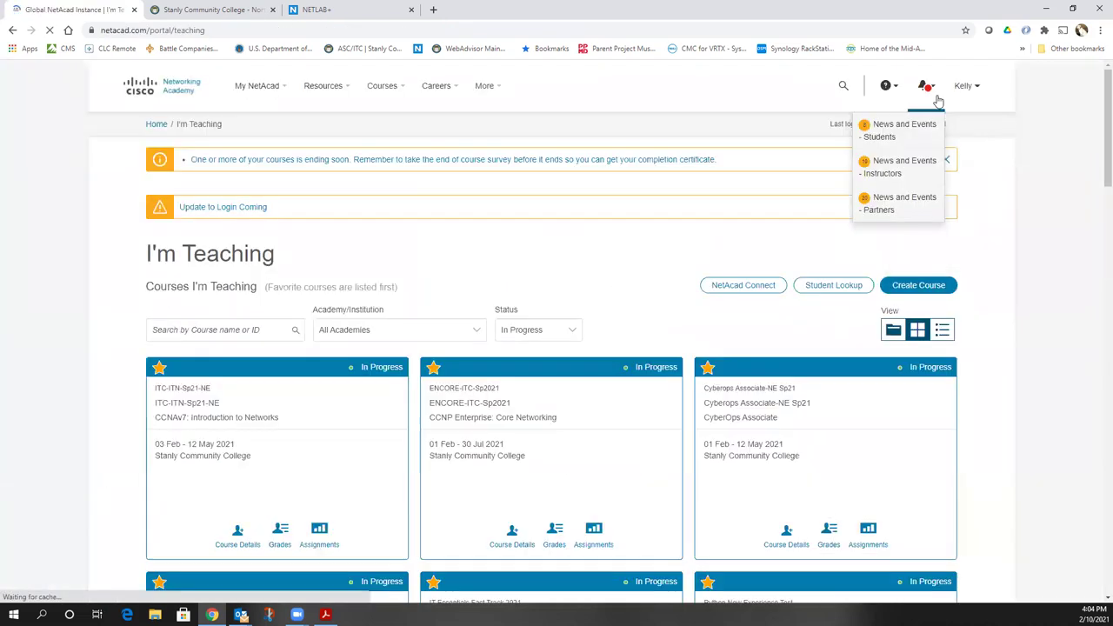
pyautogui.moveTo(960, 91)
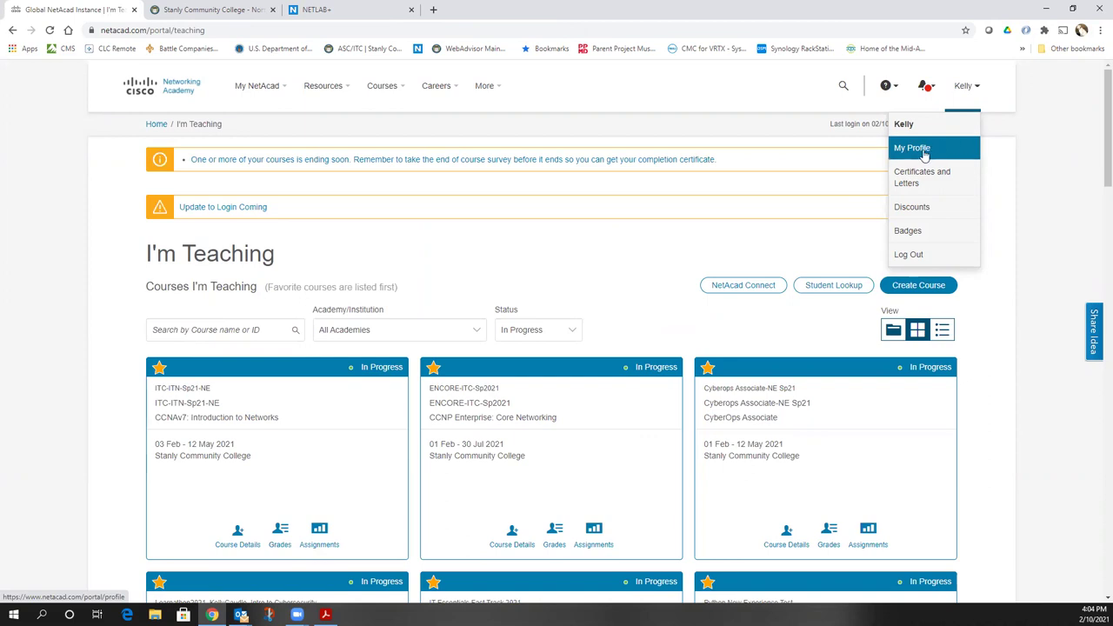
pyautogui.moveTo(554, 425)
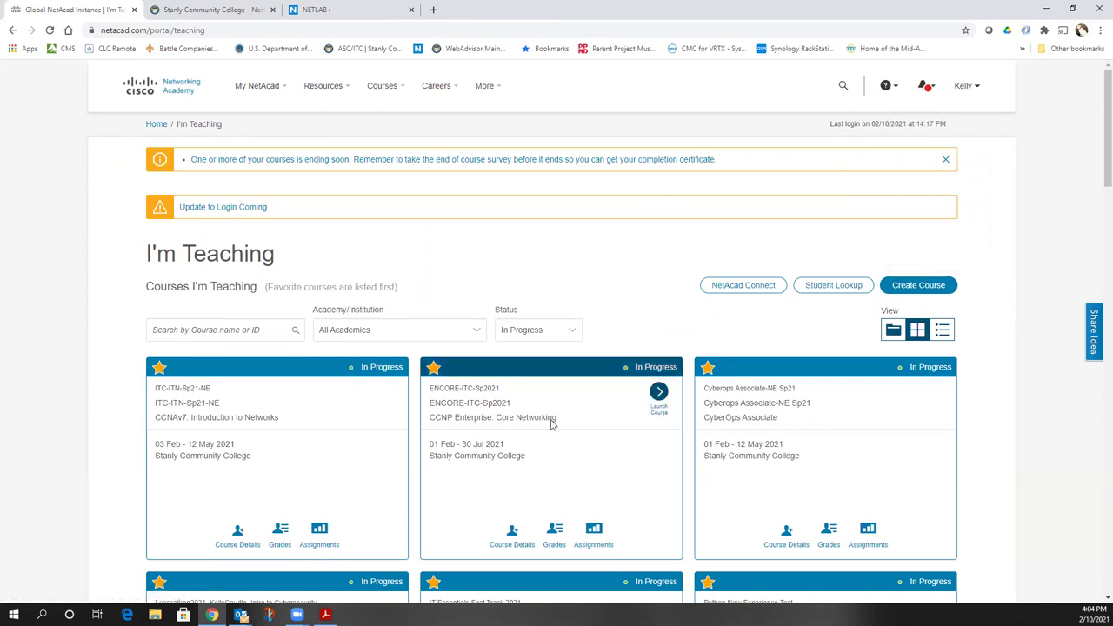
pyautogui.click(659, 393)
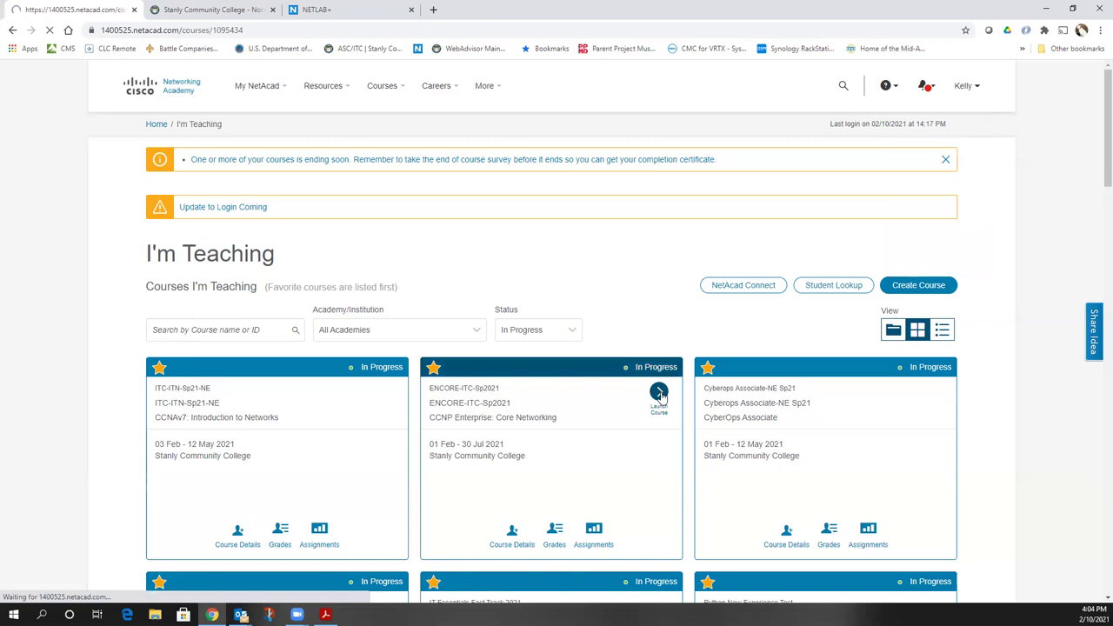
# Open the CCNP Enterprise: Core Networking Course assignment from Modules.
pyautogui.scroll(-4, 385, 328)
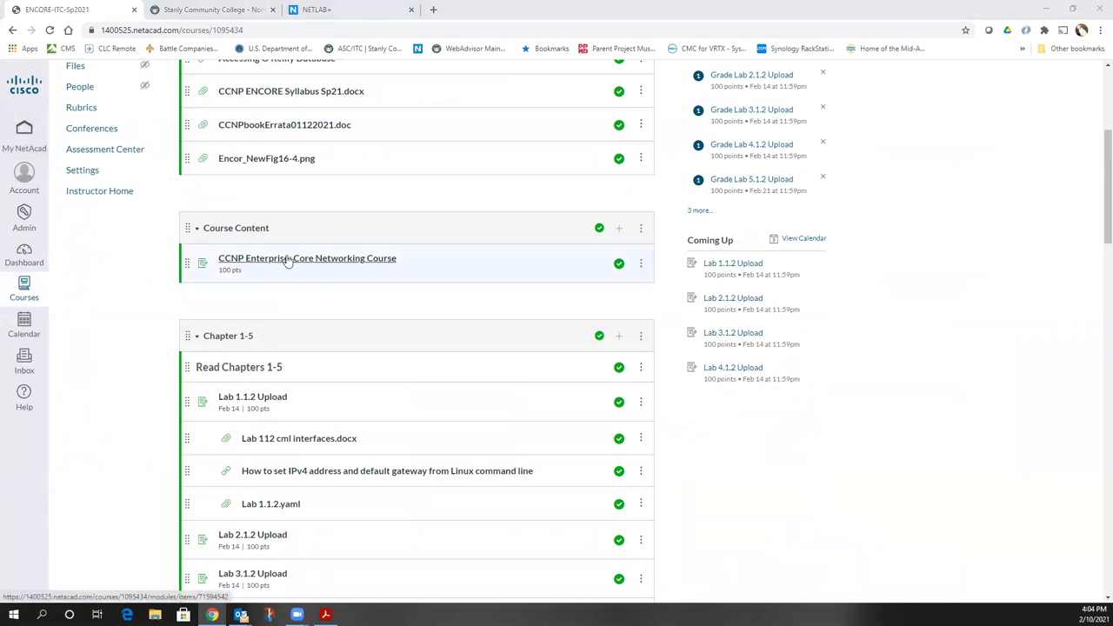
pyautogui.scroll(1, 287, 305)
pyautogui.scroll(-1, 289, 306)
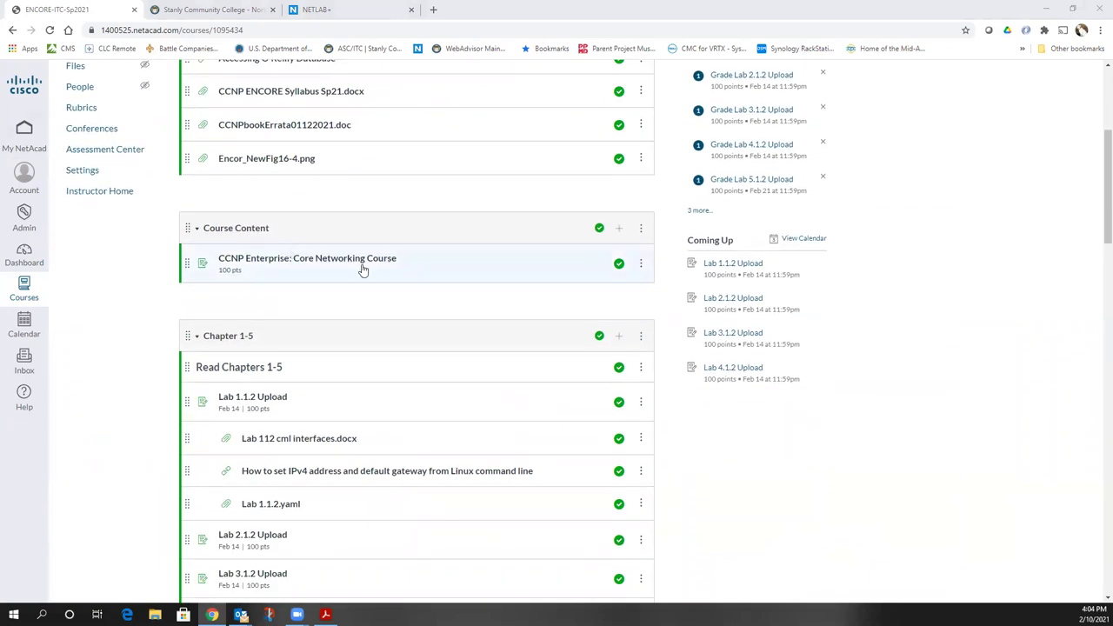
pyautogui.click(317, 263)
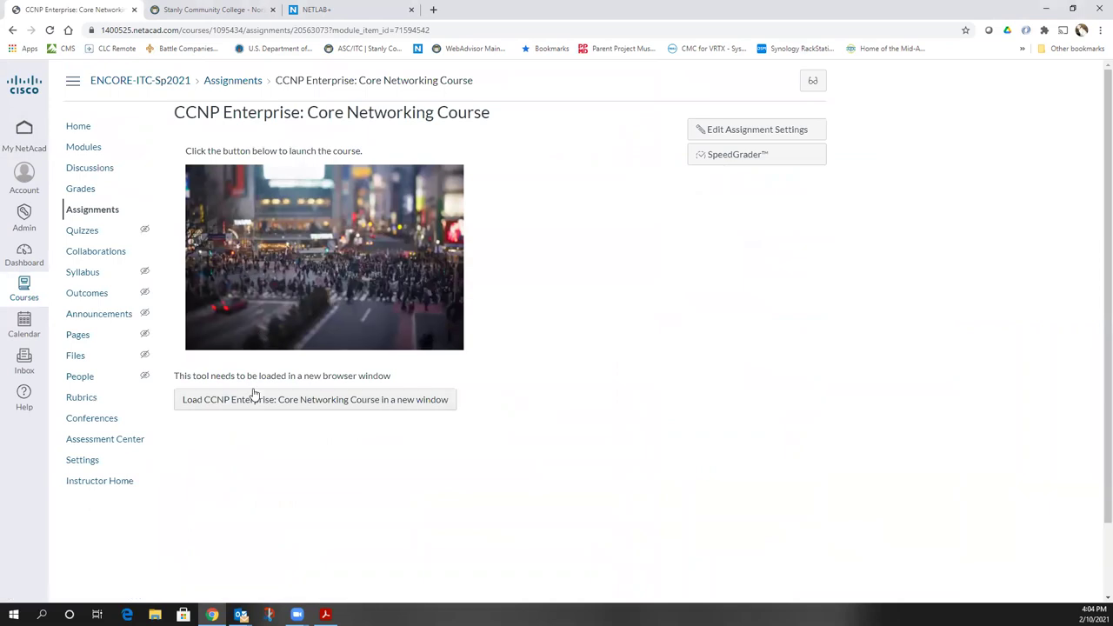
# Load the course content in a new window and navigate to section 2.1.2.
pyautogui.click(253, 398)
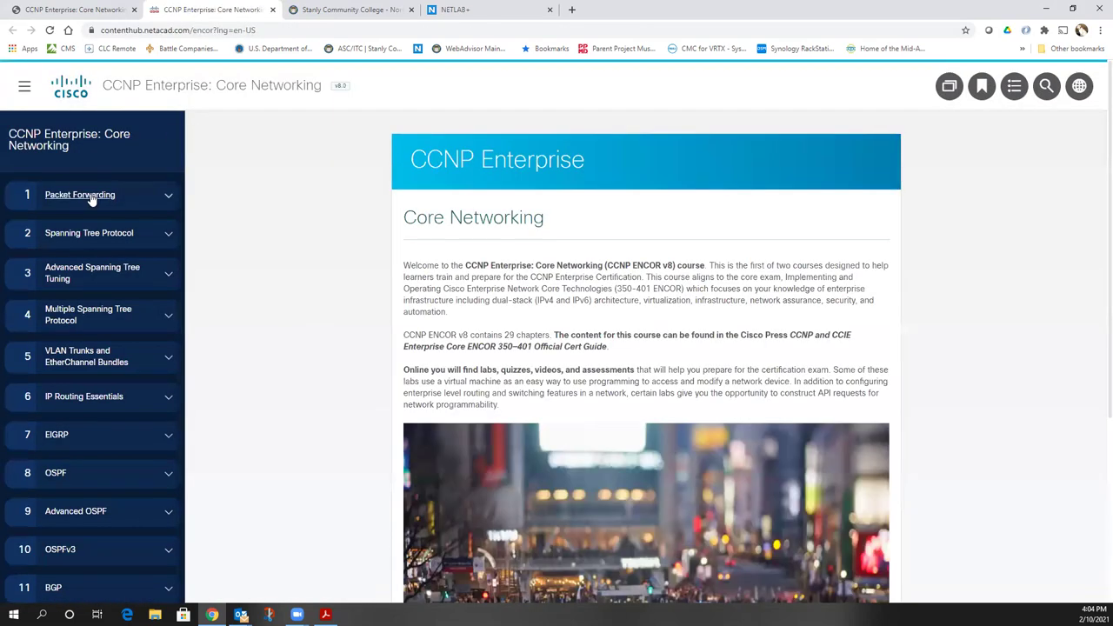
pyautogui.click(91, 196)
pyautogui.click(67, 226)
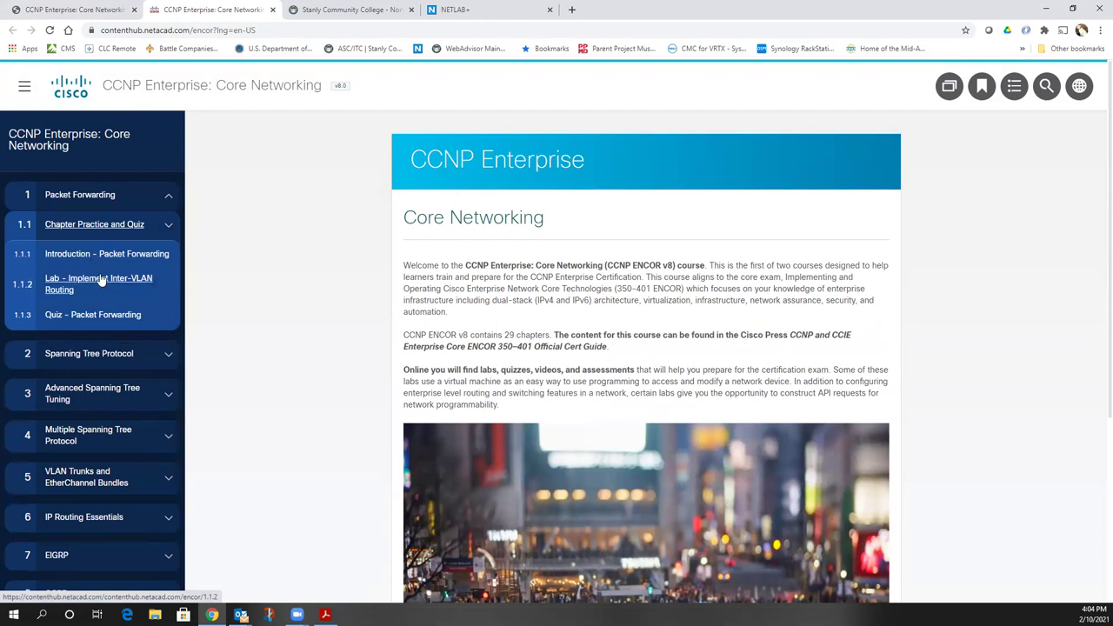
pyautogui.click(89, 354)
pyautogui.scroll(-2, 93, 310)
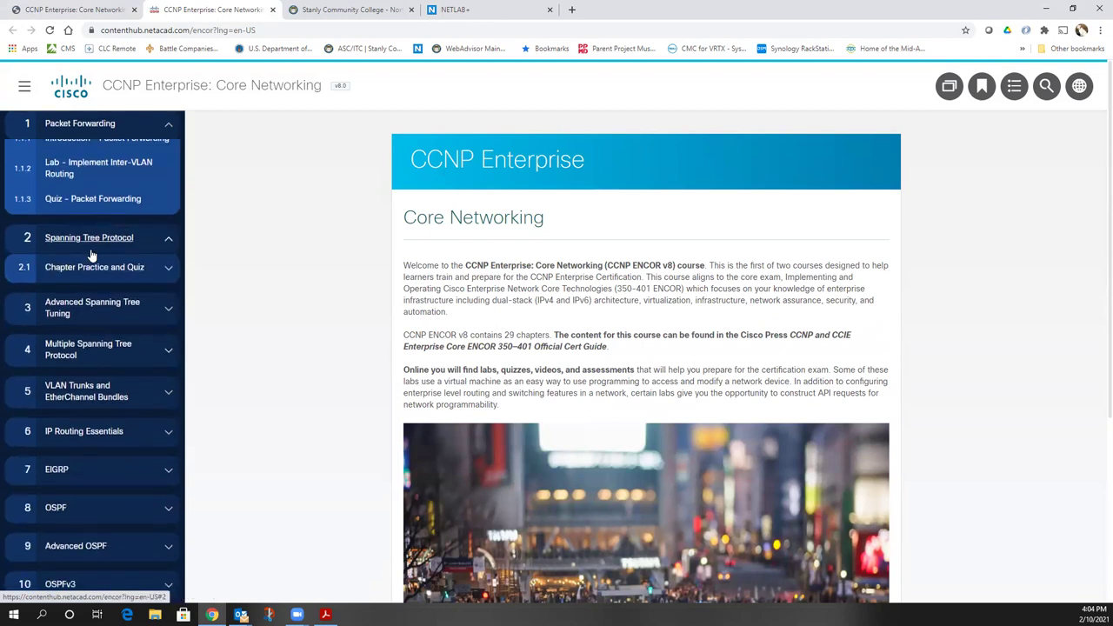
pyautogui.click(92, 267)
pyautogui.click(87, 329)
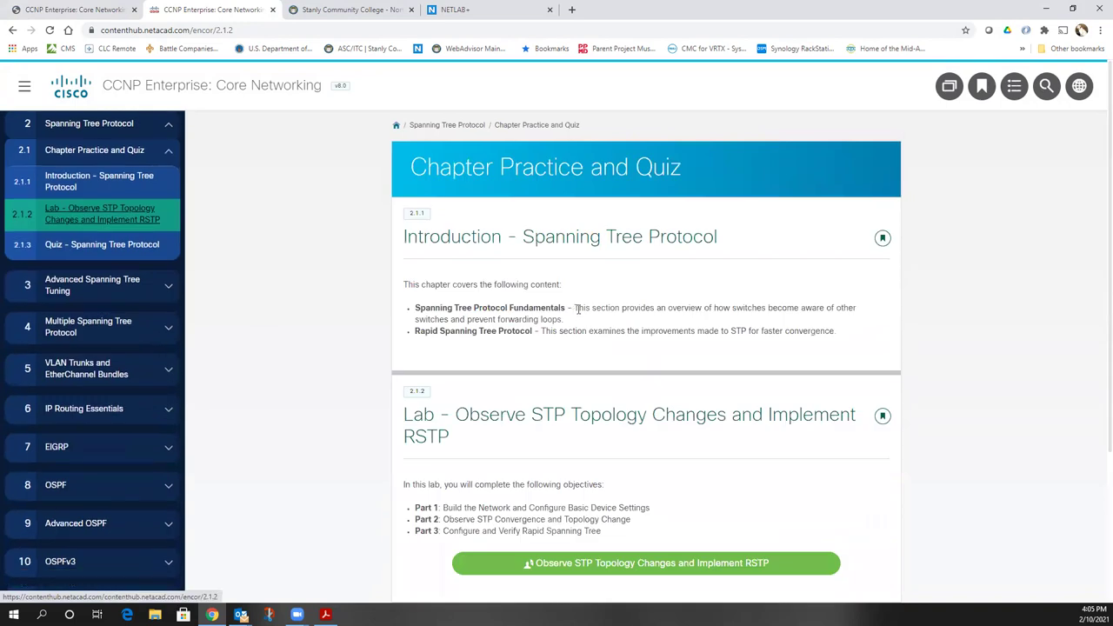
# Preview the Observe STP Topology Changes and Implement RSTP lab sheet, then close it.
pyautogui.scroll(-3, 597, 332)
pyautogui.click(597, 333)
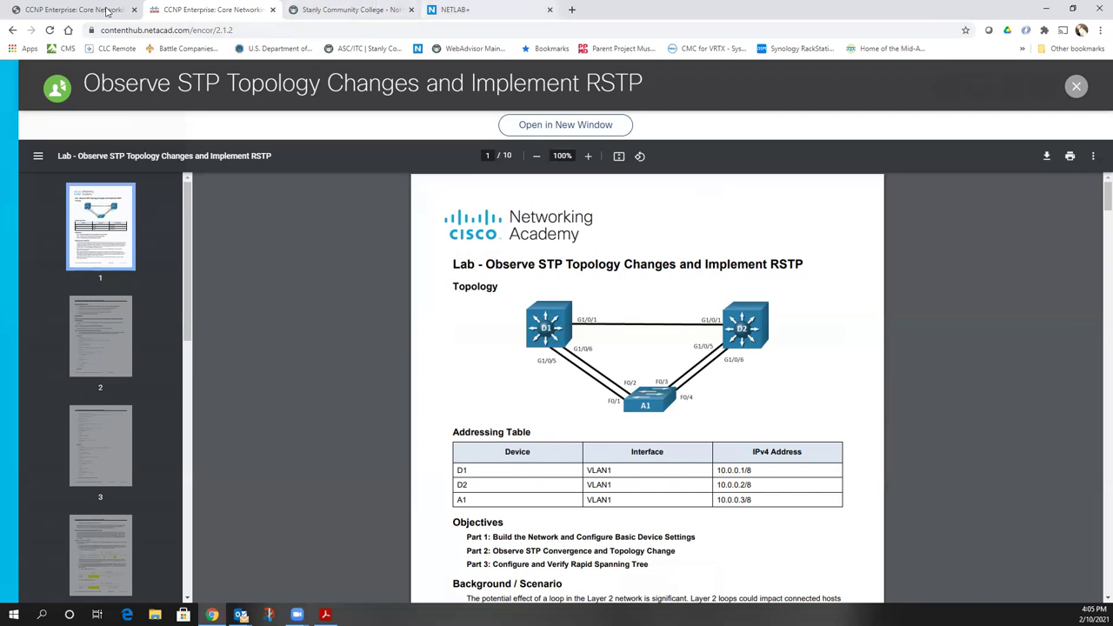
pyautogui.click(1076, 86)
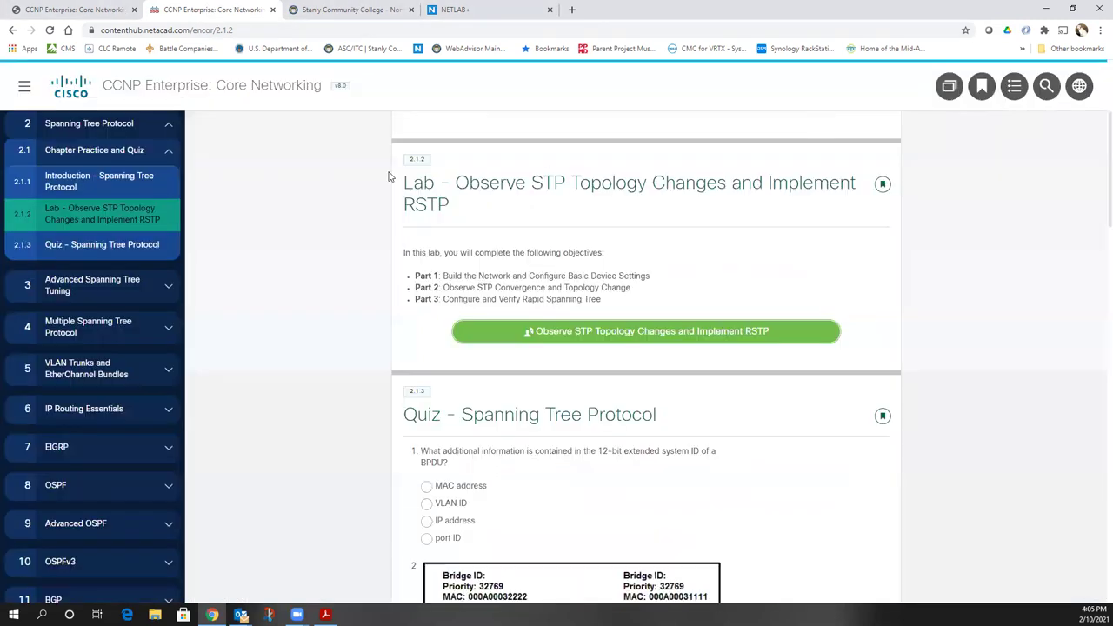
# Return to the ENCORE course and open Lab 112 cml interfaces.docx from Modules.
pyautogui.click(74, 9)
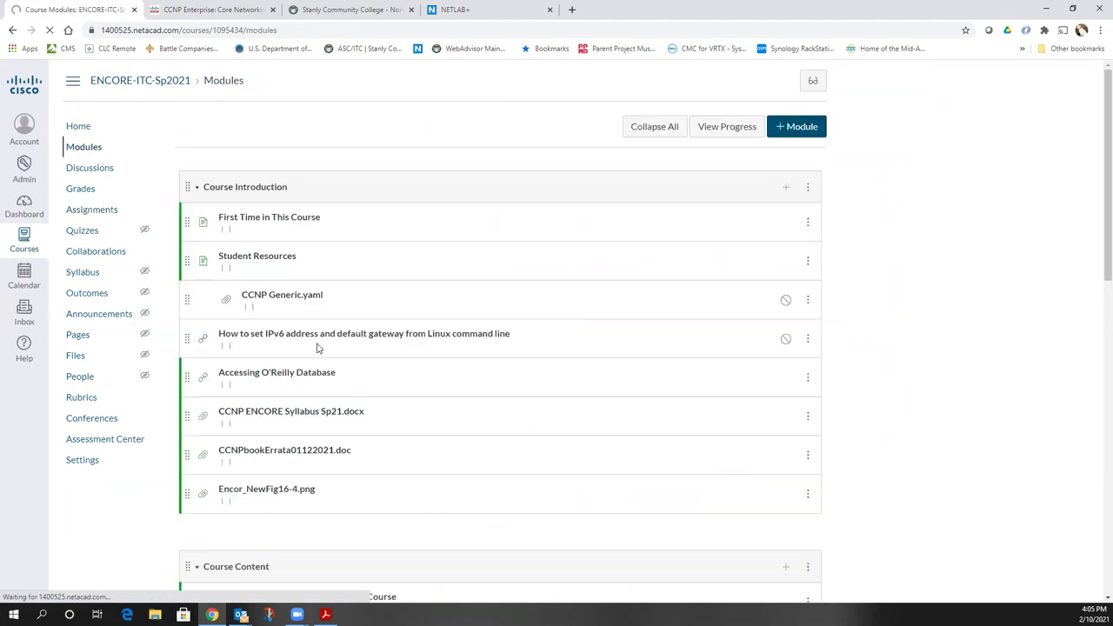
pyautogui.scroll(-5, 317, 348)
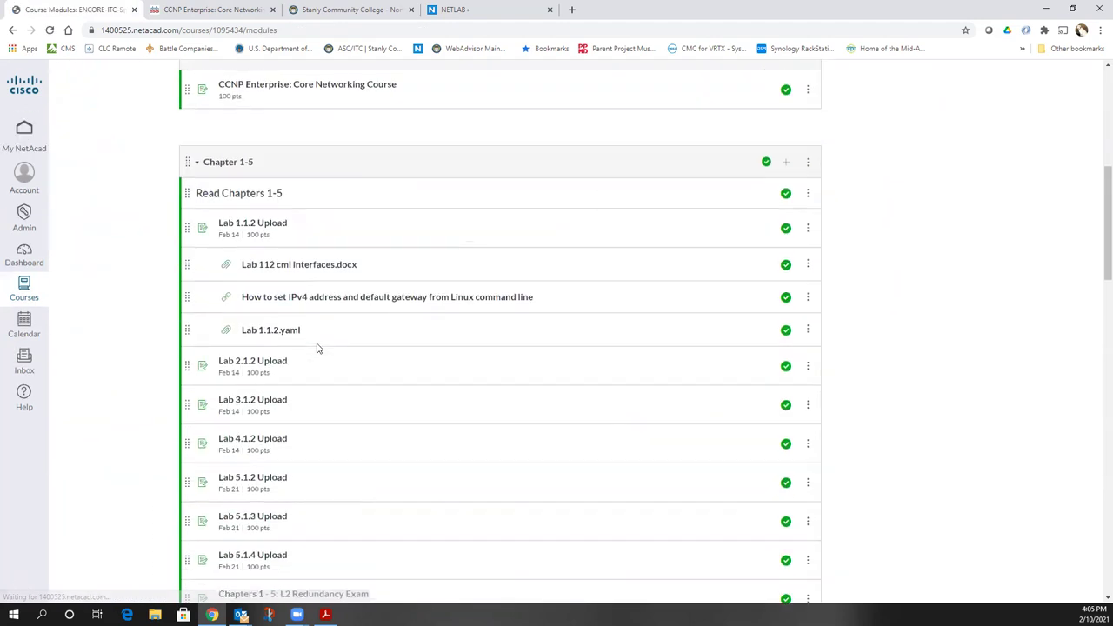
pyautogui.click(300, 265)
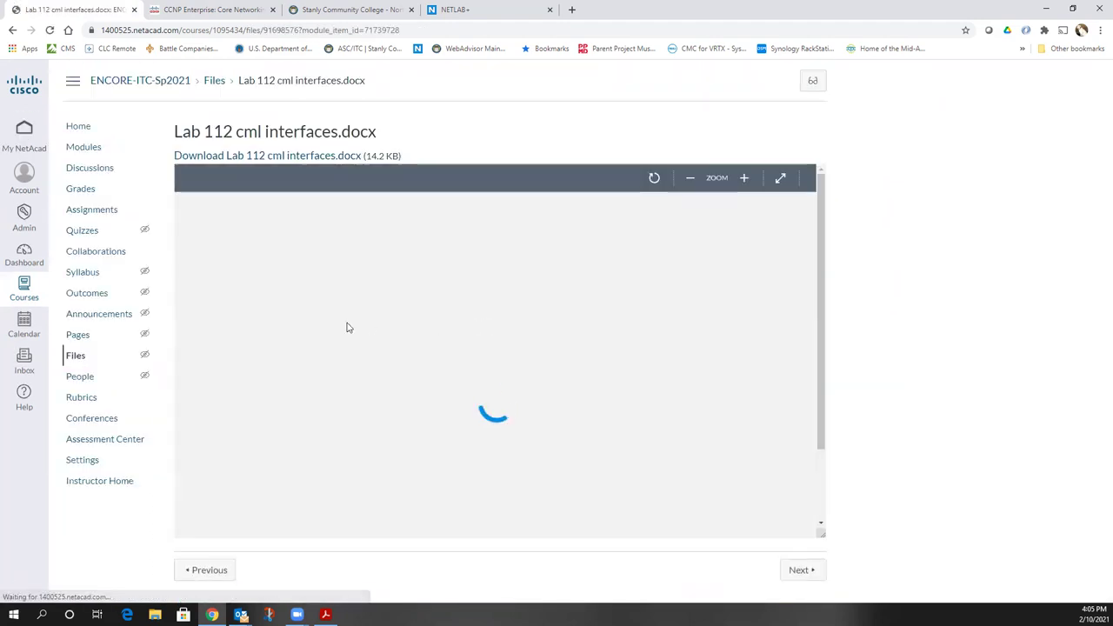
pyautogui.scroll(-1, 406, 342)
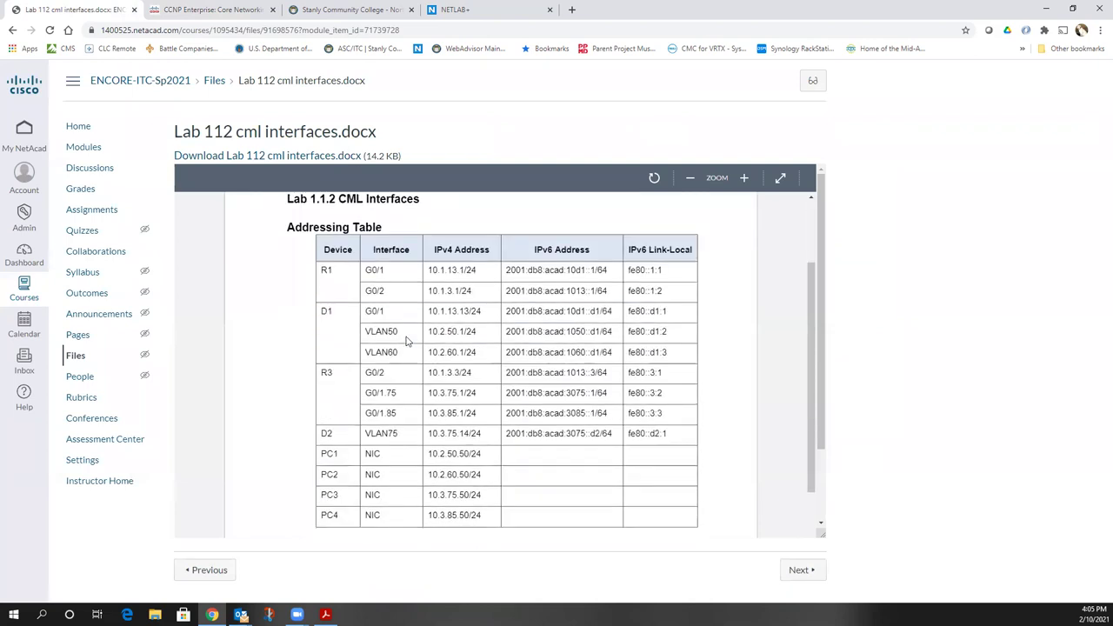
pyautogui.scroll(-3, 406, 342)
pyautogui.scroll(3, 348, 304)
# Highlight the addressing table entries for R1, D1 and D2, then clear the selection.
pyautogui.moveTo(321, 269); pyautogui.dragTo(369, 270)
pyautogui.moveTo(479, 271); pyautogui.dragTo(432, 271)
pyautogui.moveTo(487, 316); pyautogui.dragTo(317, 310)
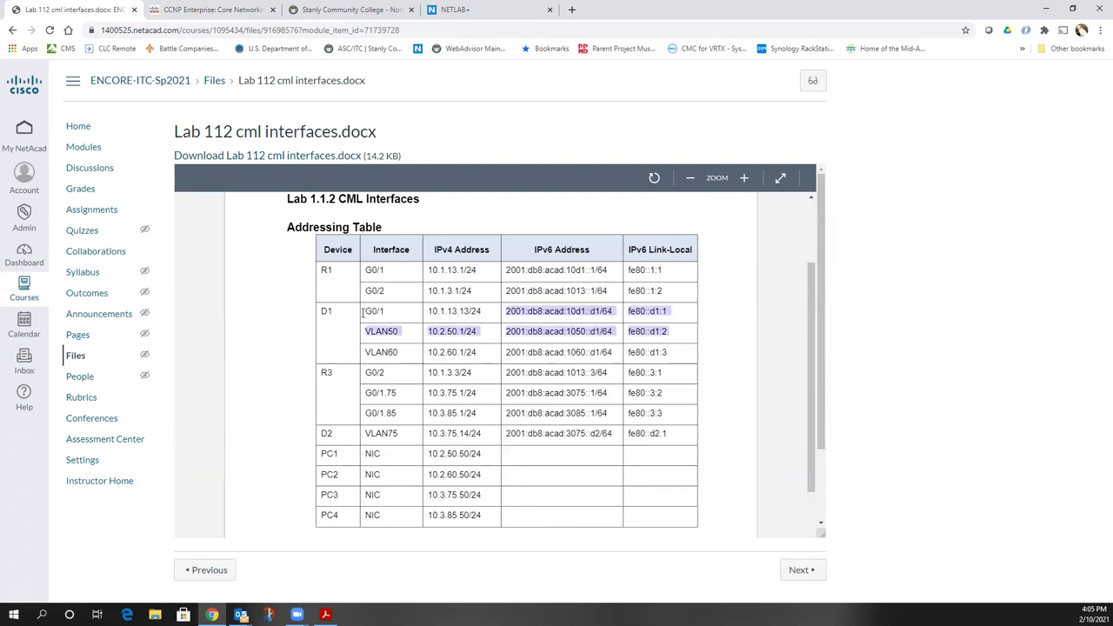
pyautogui.moveTo(362, 265); pyautogui.dragTo(404, 430)
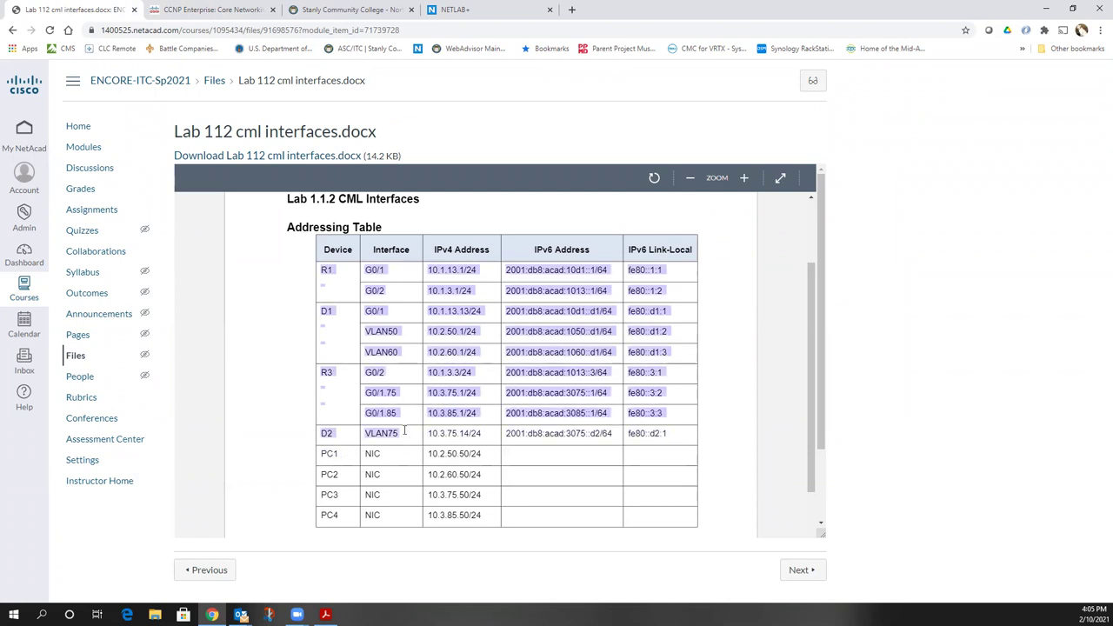
pyautogui.scroll(-1, 398, 457)
pyautogui.scroll(2, 391, 462)
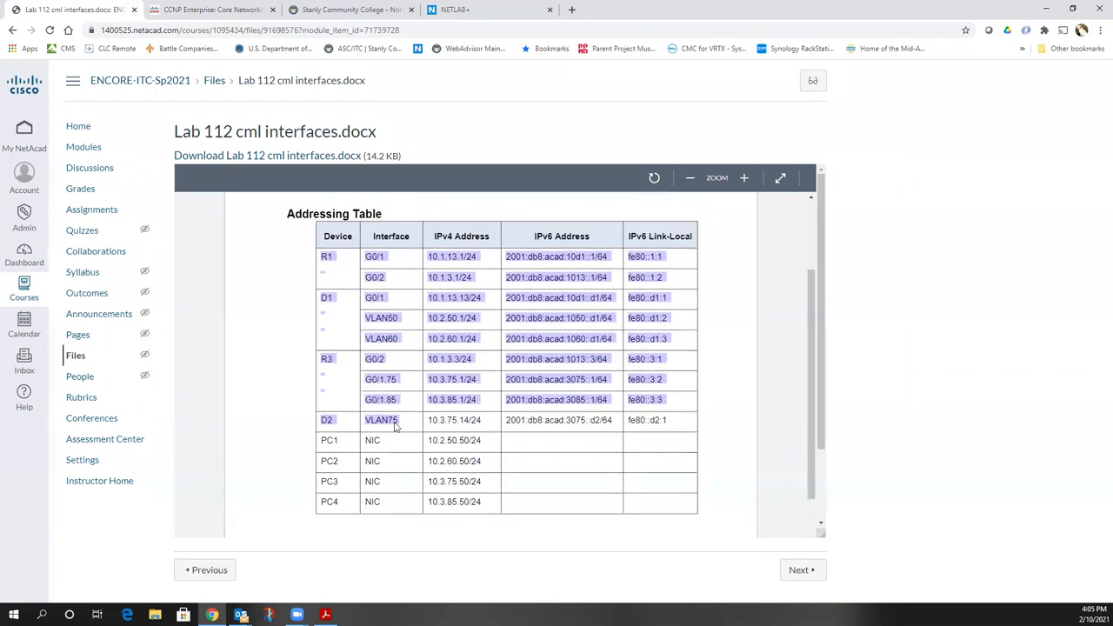
pyautogui.click(392, 427)
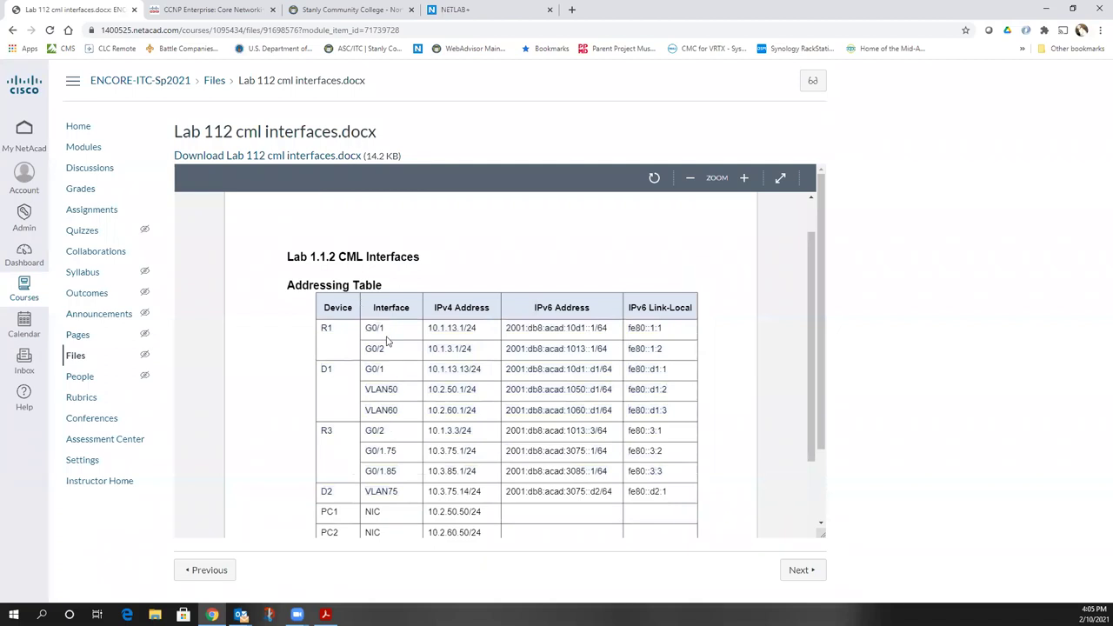
# Switch to the NETLAB+ Lab Reservations page.
pyautogui.scroll(1, 422, 249)
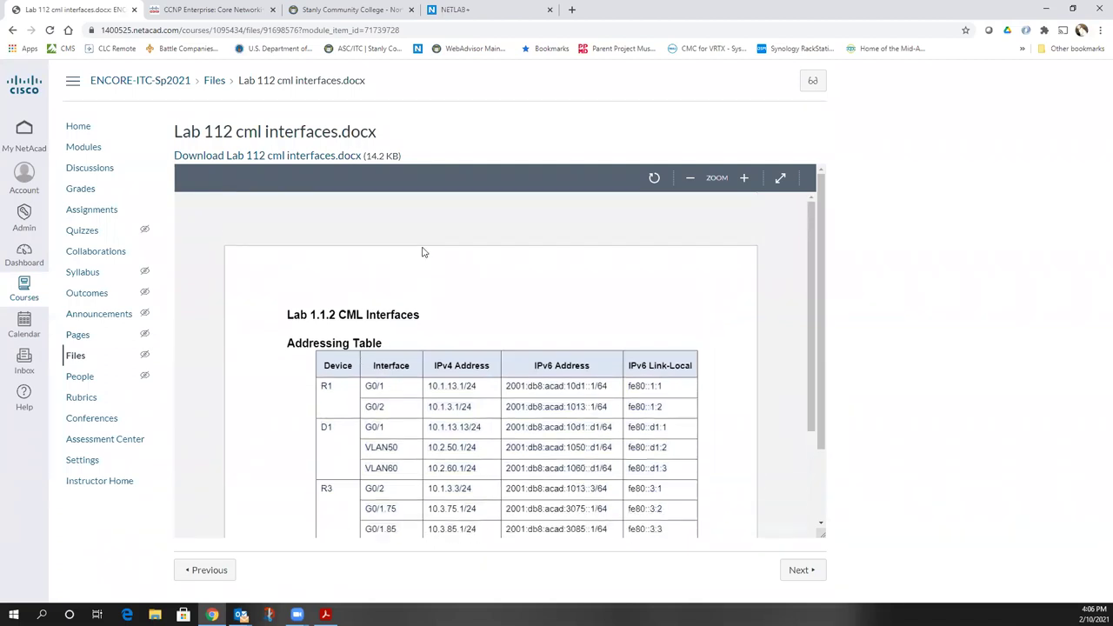
pyautogui.scroll(-2, 487, 209)
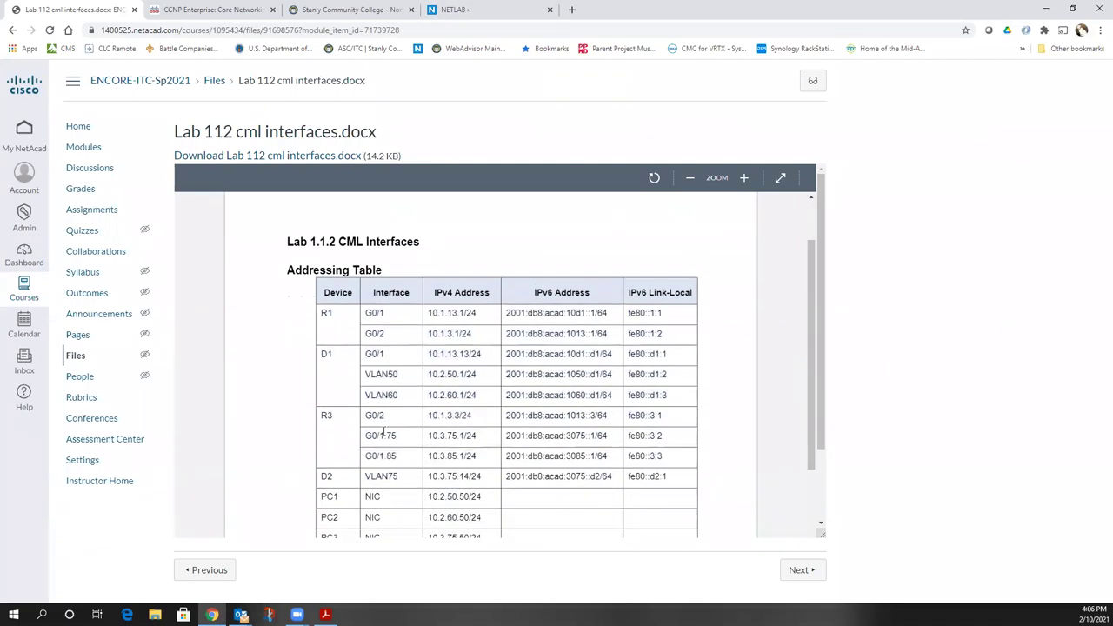
pyautogui.click(512, 10)
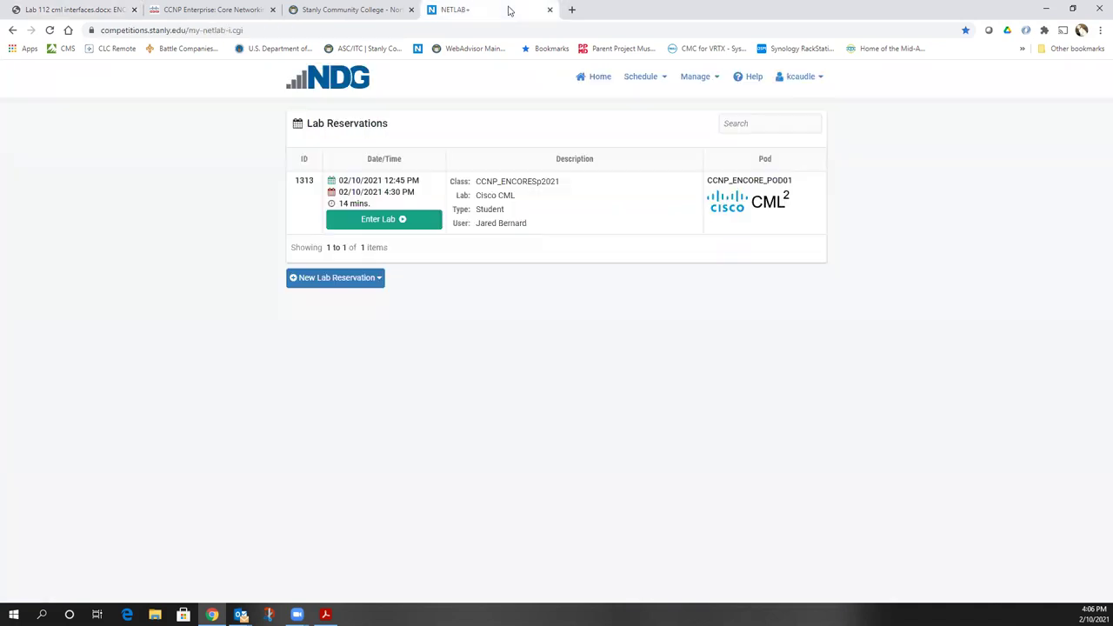
# Start a self-scheduled reservation for class CCNP_ENCORESp2021 using the Cisco CML lab.
pyautogui.click(350, 278)
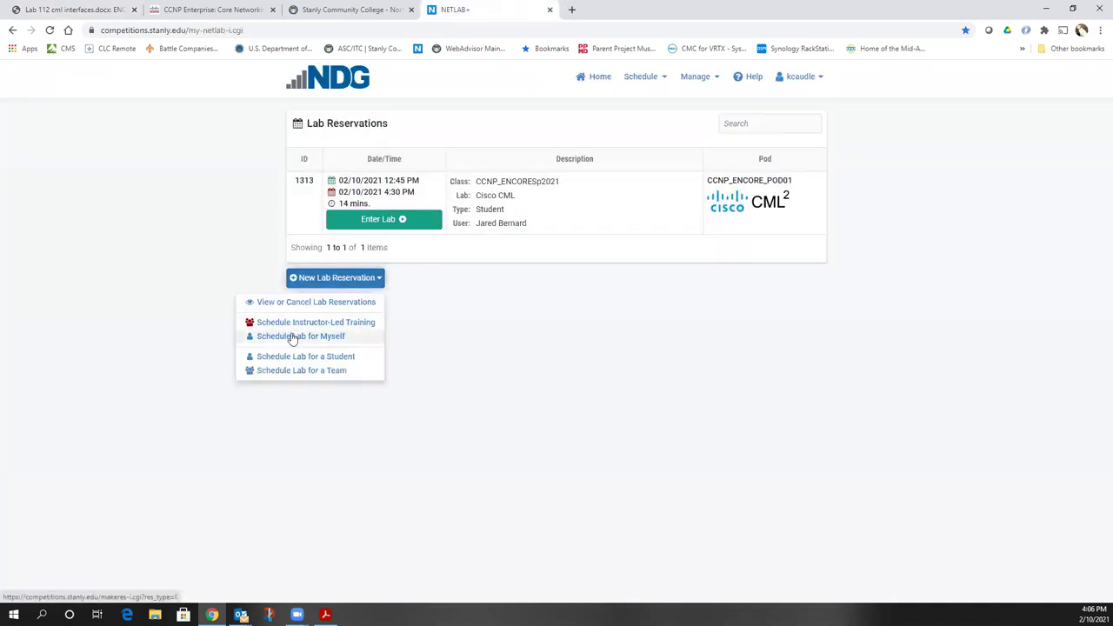
pyautogui.click(293, 337)
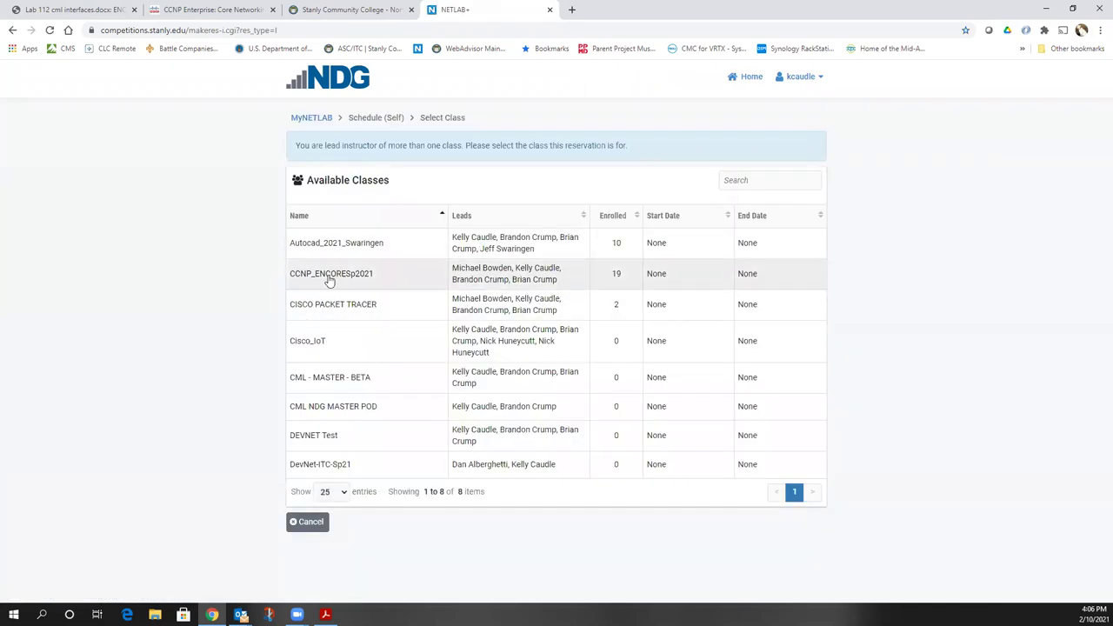
pyautogui.click(330, 276)
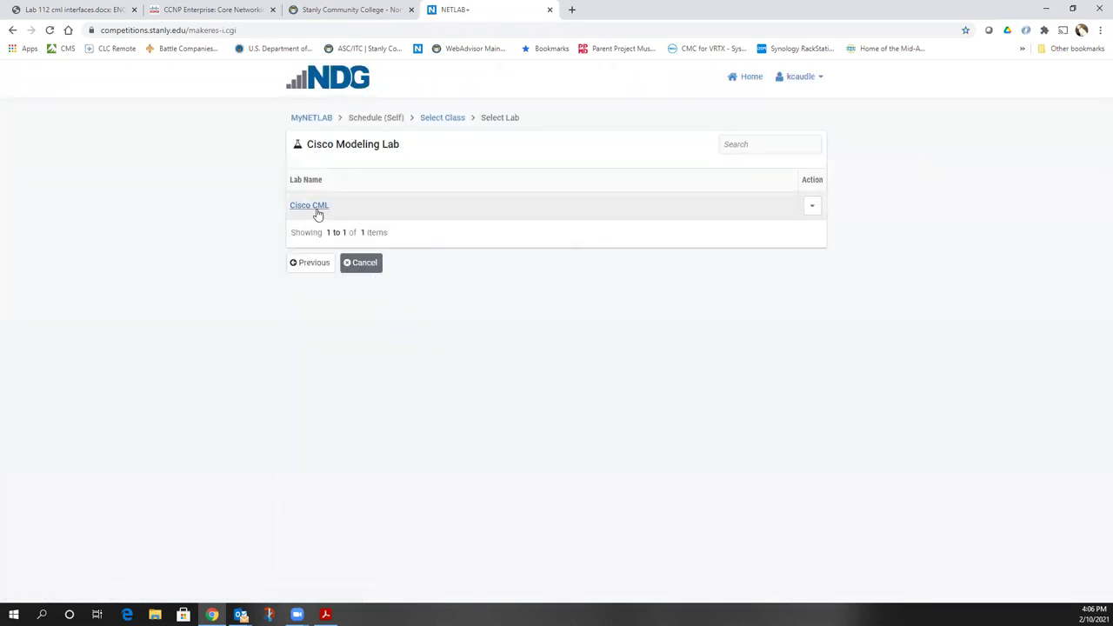
pyautogui.click(315, 209)
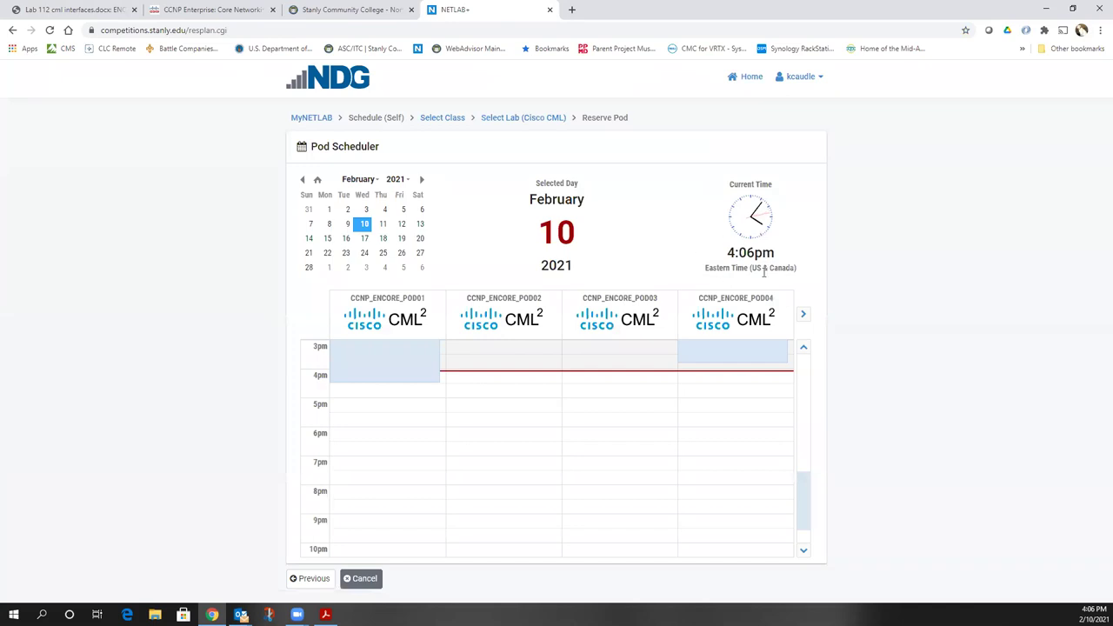
# Book CCNP_ENCORE_POD05 from 4 PM to 6:30 PM and confirm reservation 1319.
pyautogui.click(803, 315)
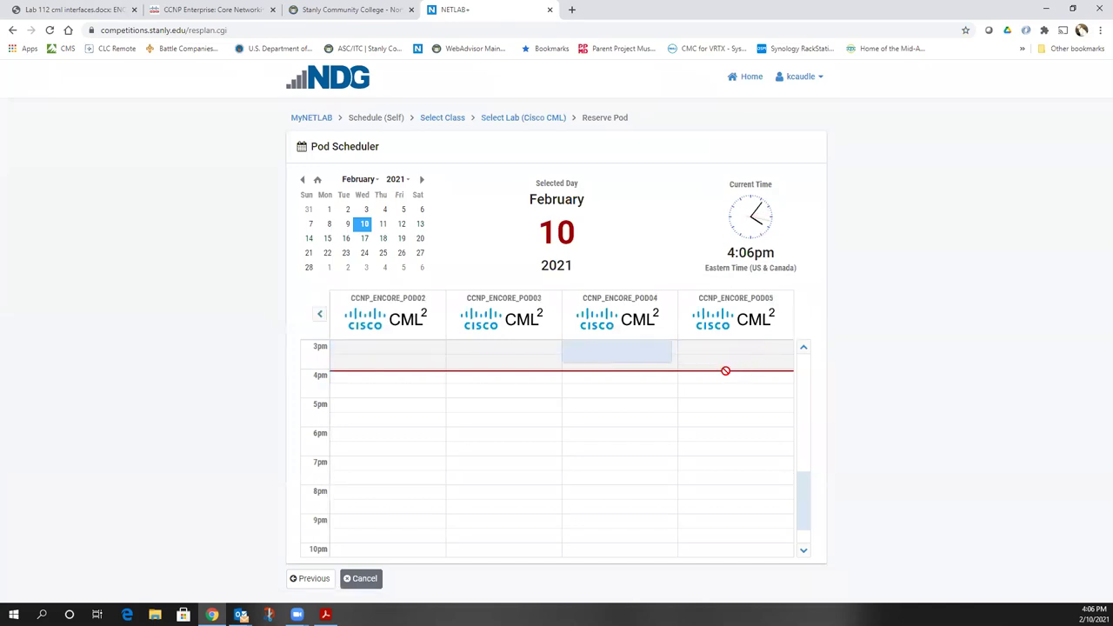
pyautogui.click(724, 374)
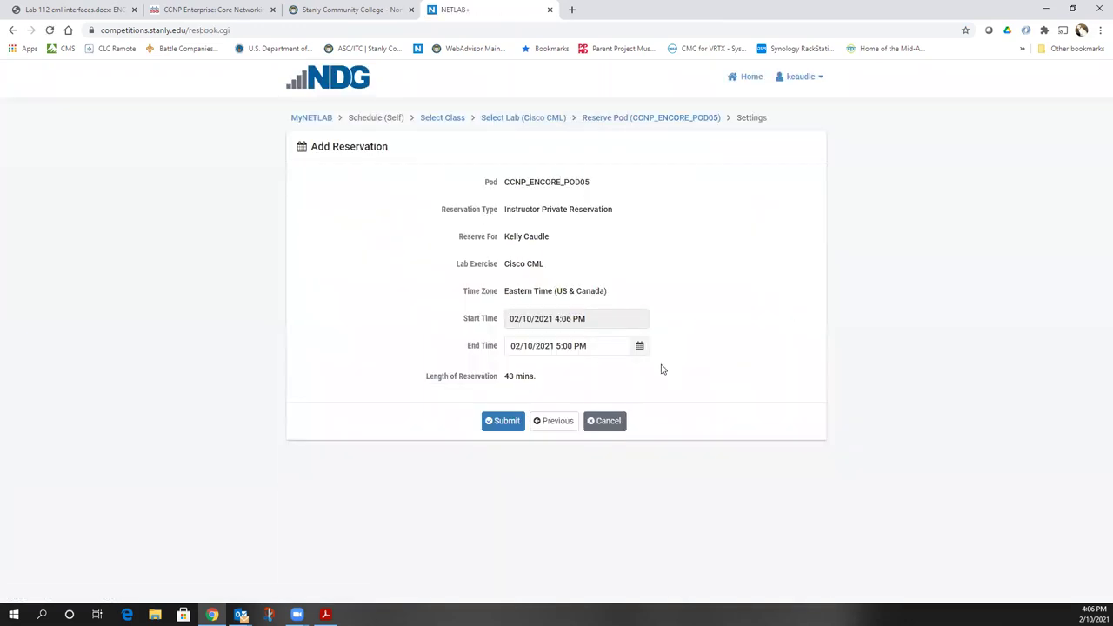
pyautogui.click(639, 345)
pyautogui.click(663, 426)
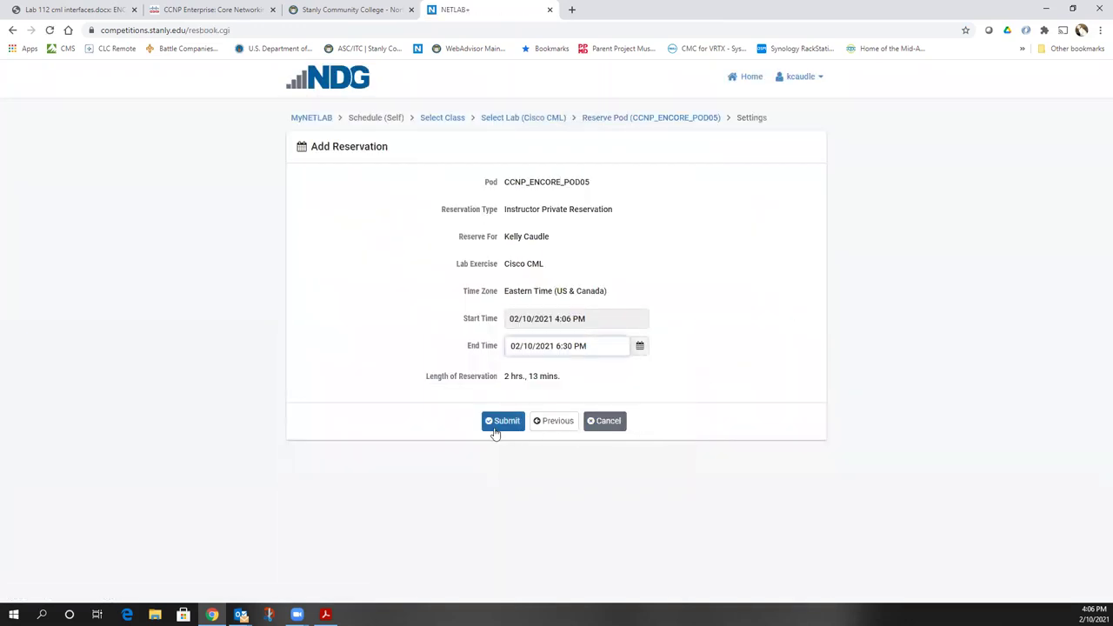
pyautogui.click(494, 428)
pyautogui.click(560, 226)
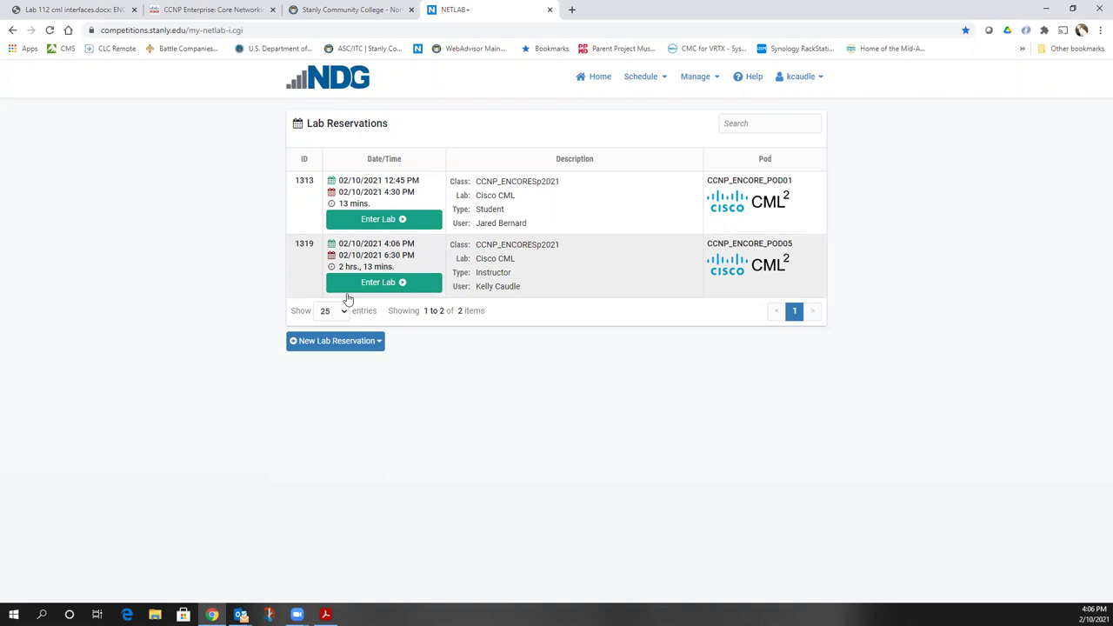
# Enter the lab for reservation 1319 to load the Cisco CML pod.
pyautogui.click(417, 290)
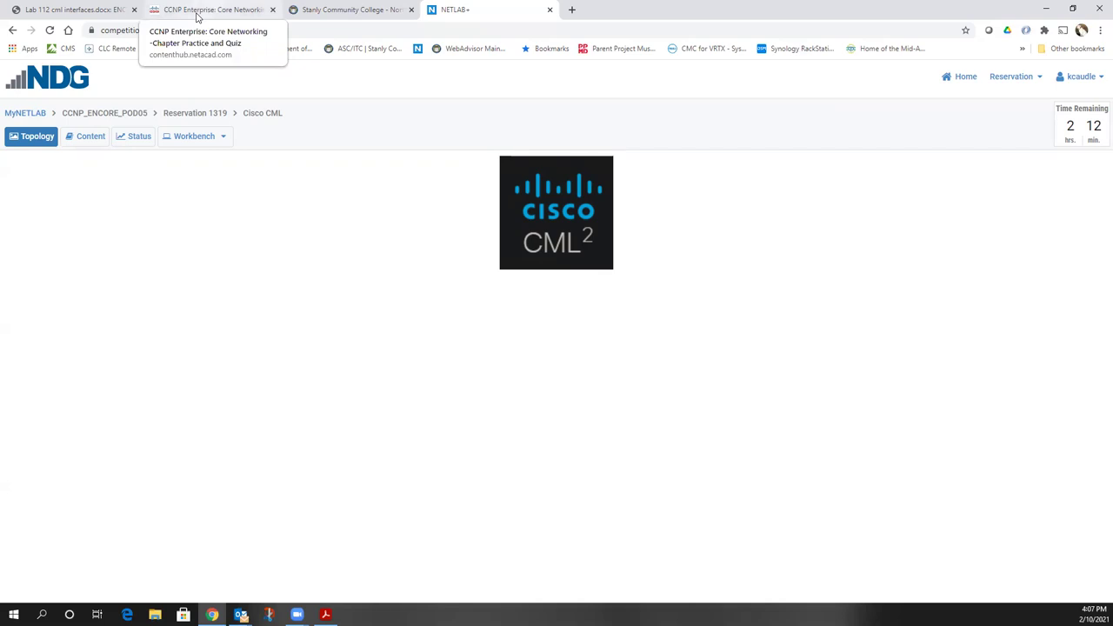
# Open My NetAcad in a new browser tab.
pyautogui.click(70, 10)
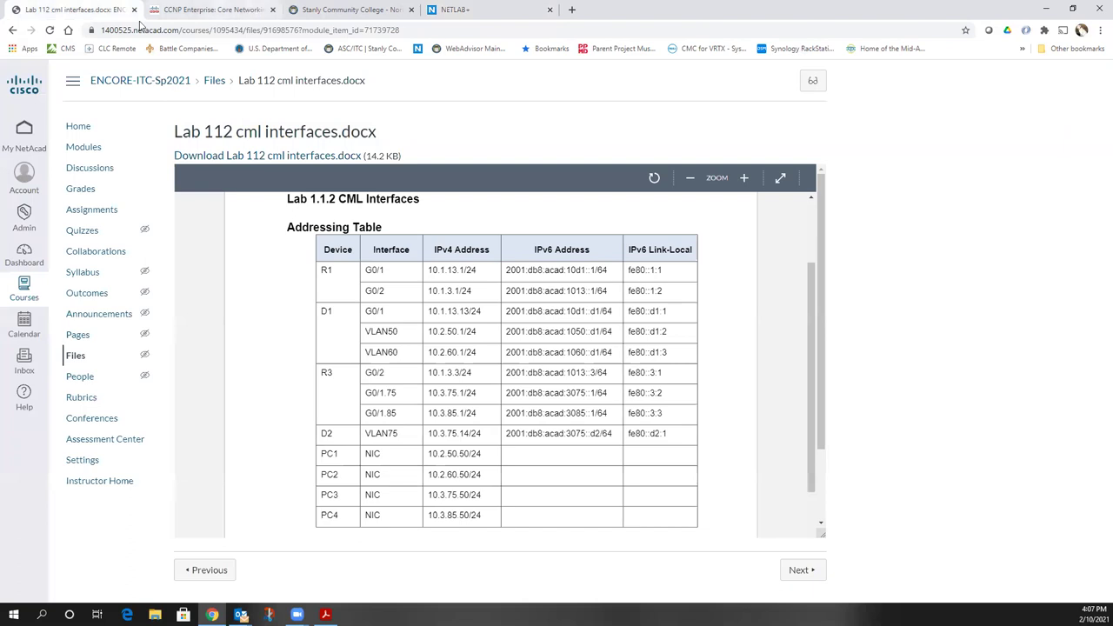
pyautogui.rightClick(24, 130)
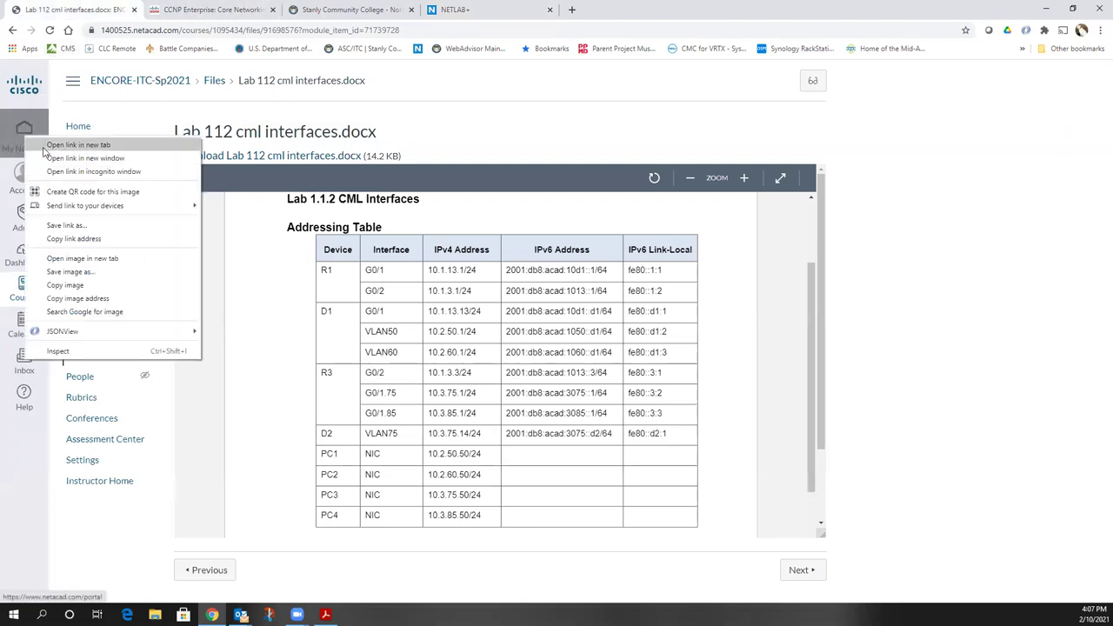
pyautogui.click(52, 144)
pyautogui.click(348, 10)
# Navigate Course Resources to the CCNP Enterprise: Core Networking English files.
pyautogui.moveTo(312, 87)
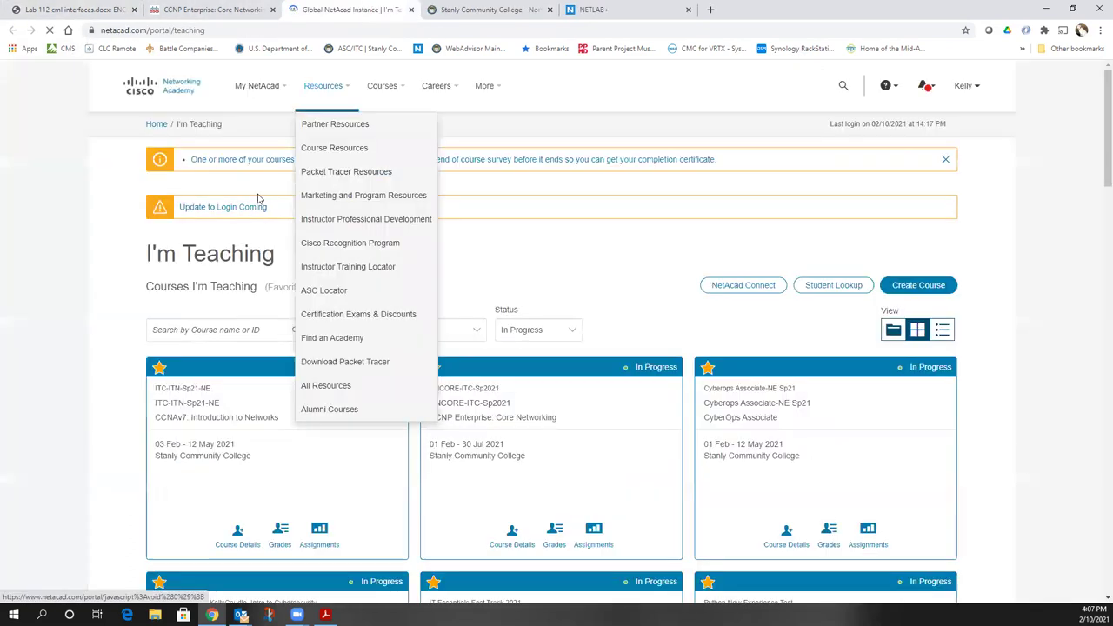
pyautogui.click(324, 147)
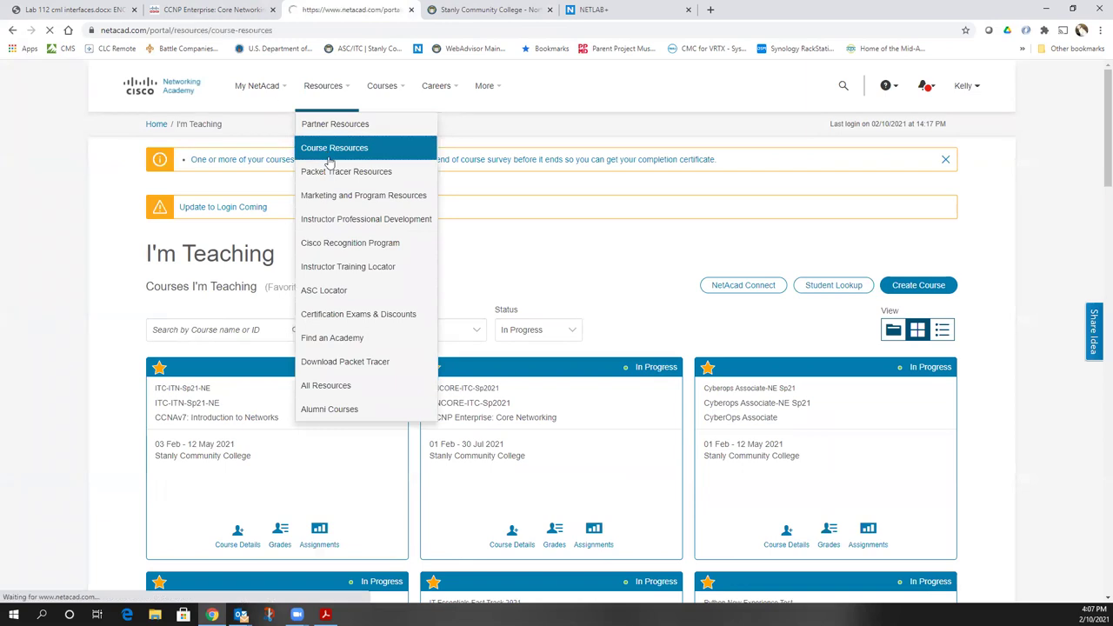
pyautogui.scroll(-3, 322, 159)
pyautogui.scroll(1, 261, 200)
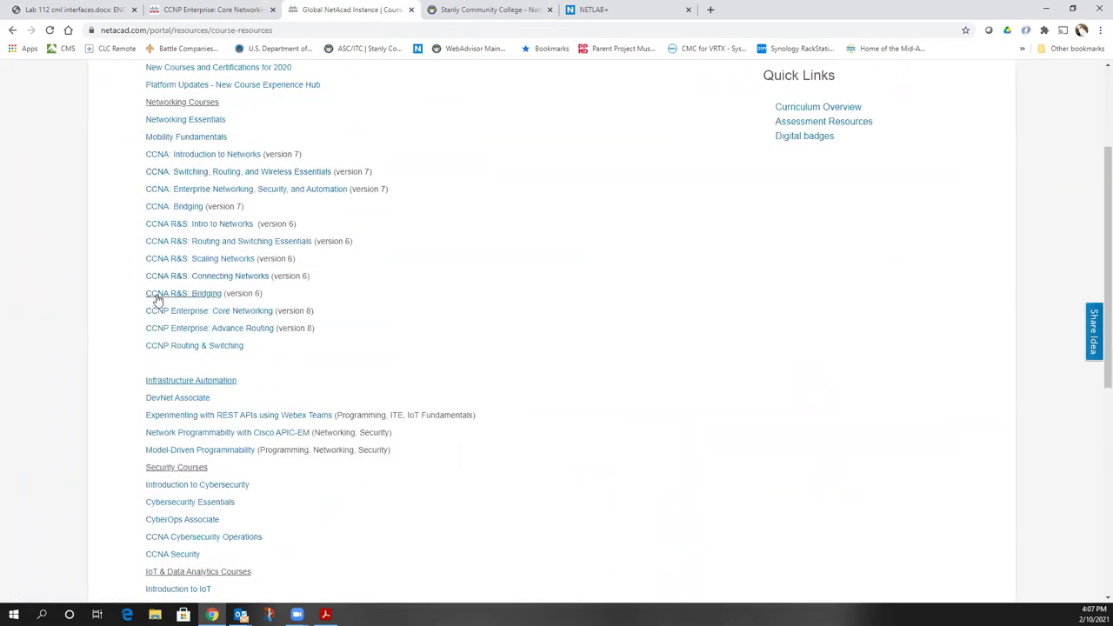
pyautogui.click(198, 312)
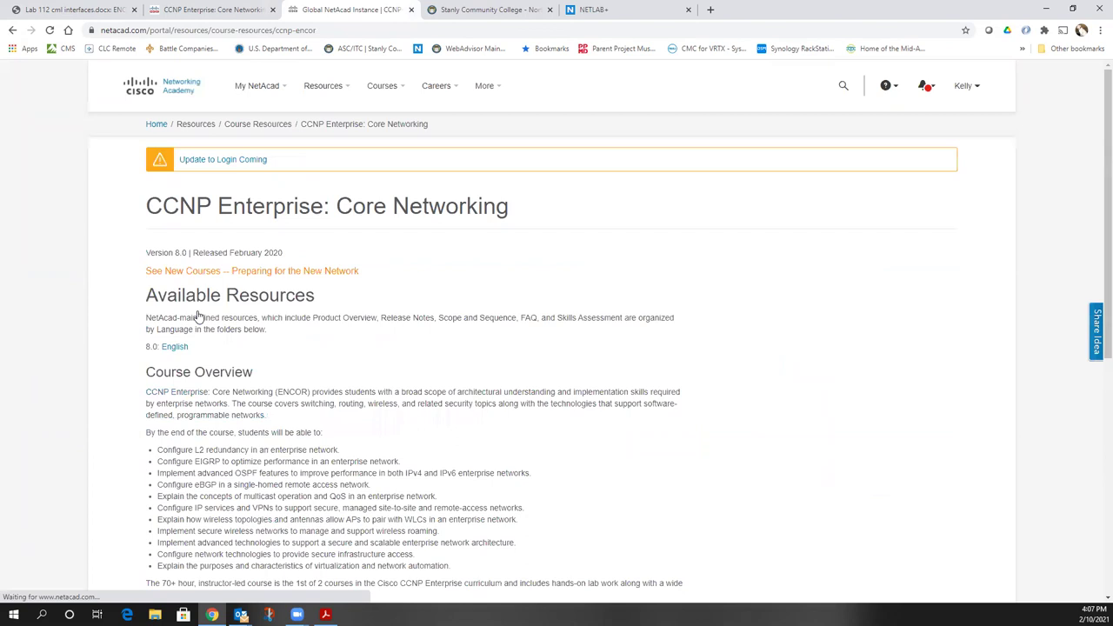
pyautogui.click(174, 346)
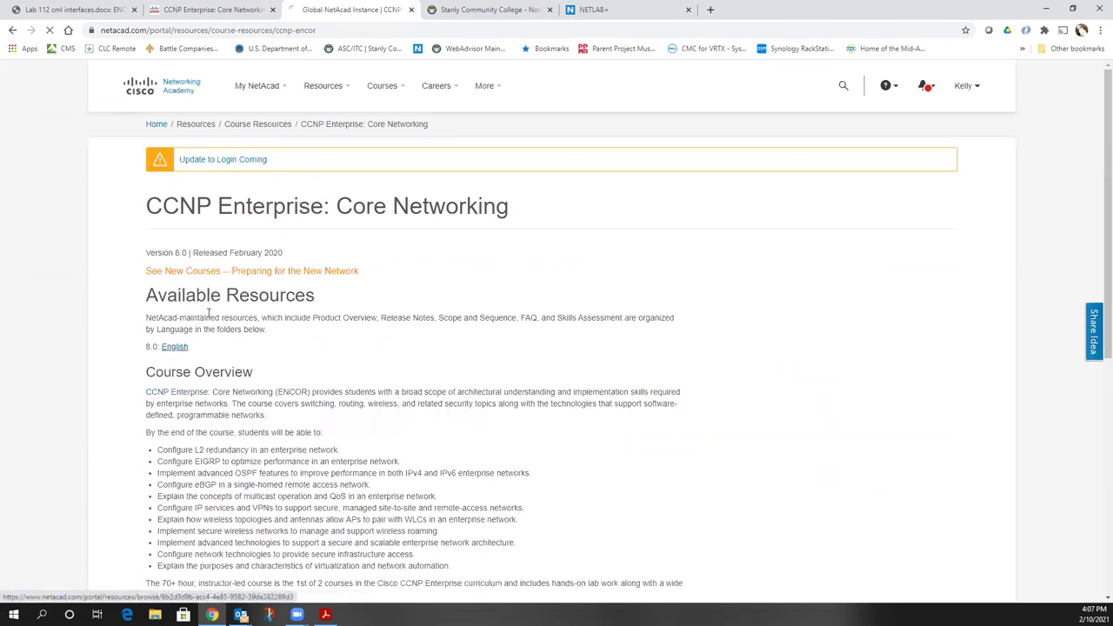
# Download CCNP ENCOR v8 Packet Tracer Activity Files.zip and open the archive.
pyautogui.scroll(-1, 228, 318)
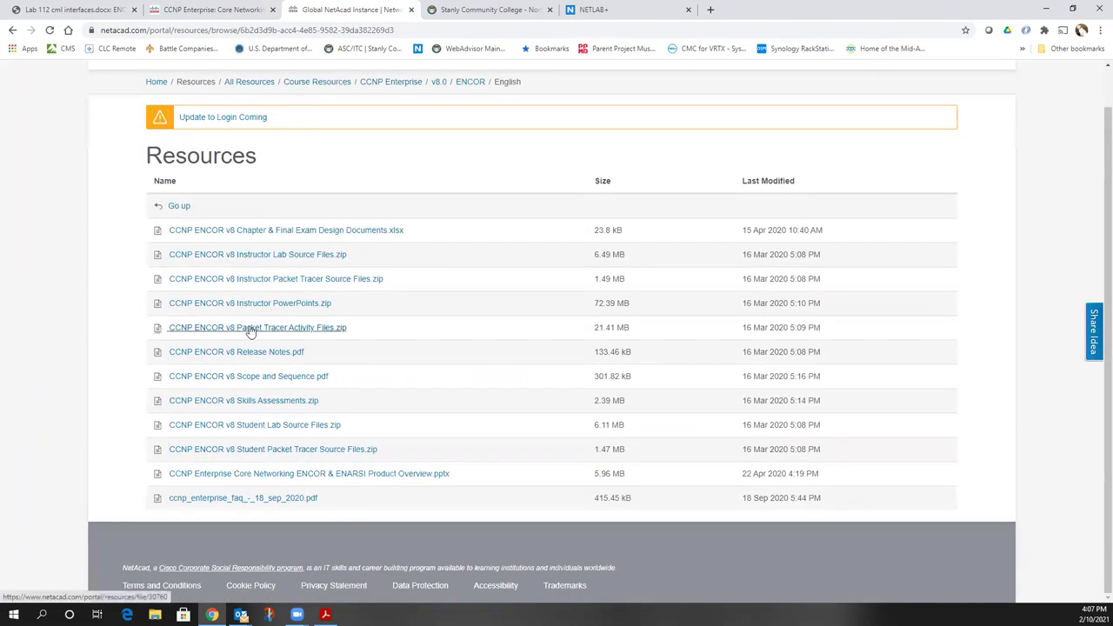
pyautogui.click(250, 329)
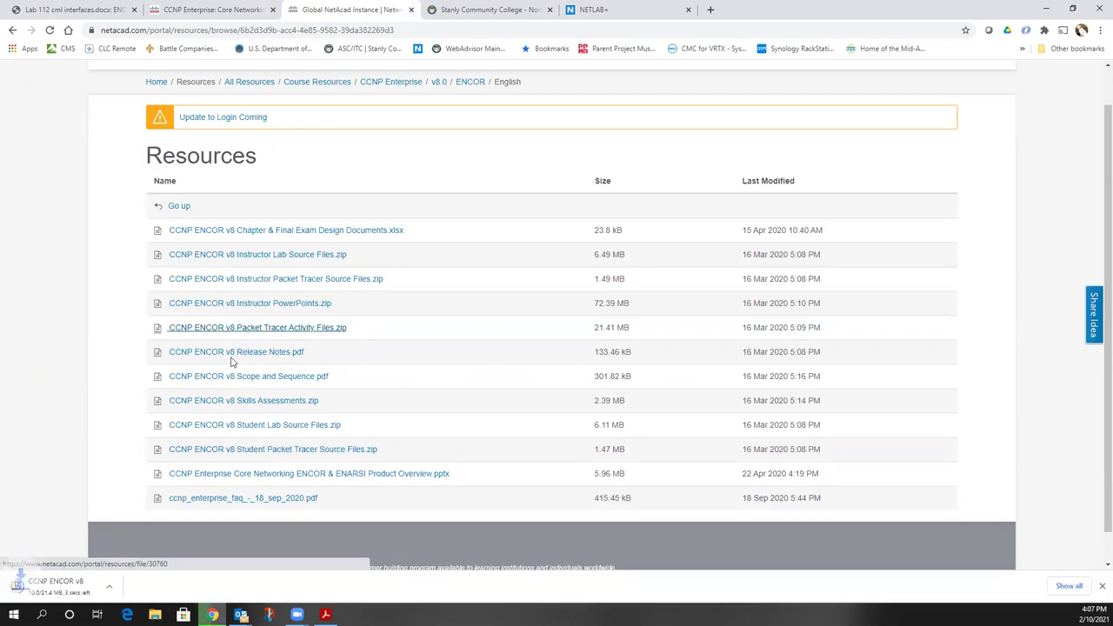
pyautogui.click(70, 585)
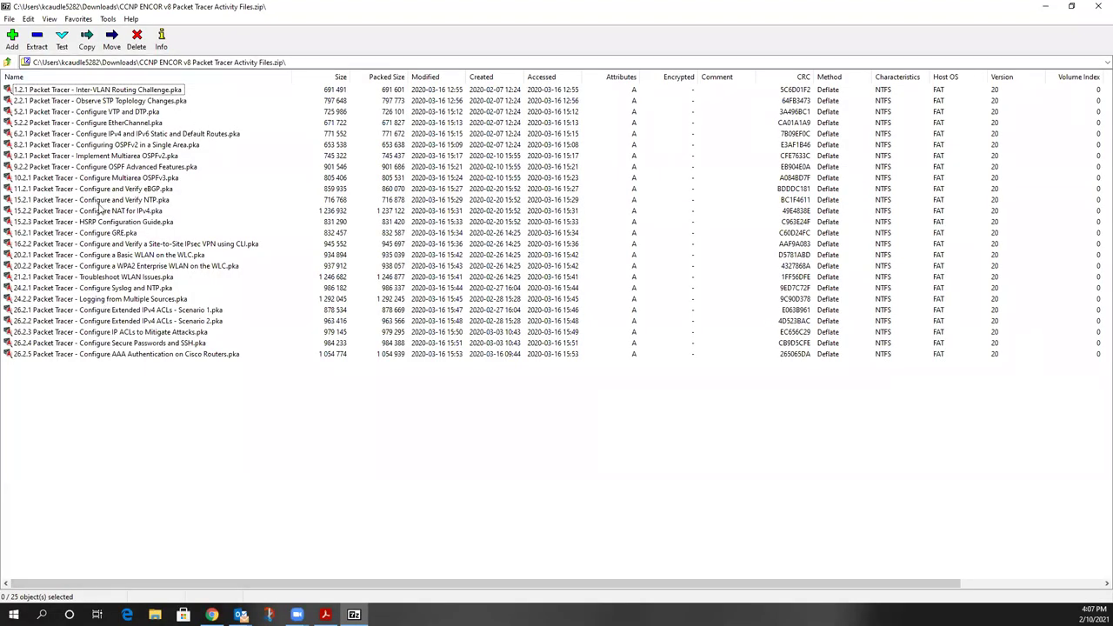
# Open 1.2.1 Packet Tracer - Inter-VLAN Routing Challenge.pka from the archive.
pyautogui.click(98, 91)
pyautogui.doubleClick(97, 90)
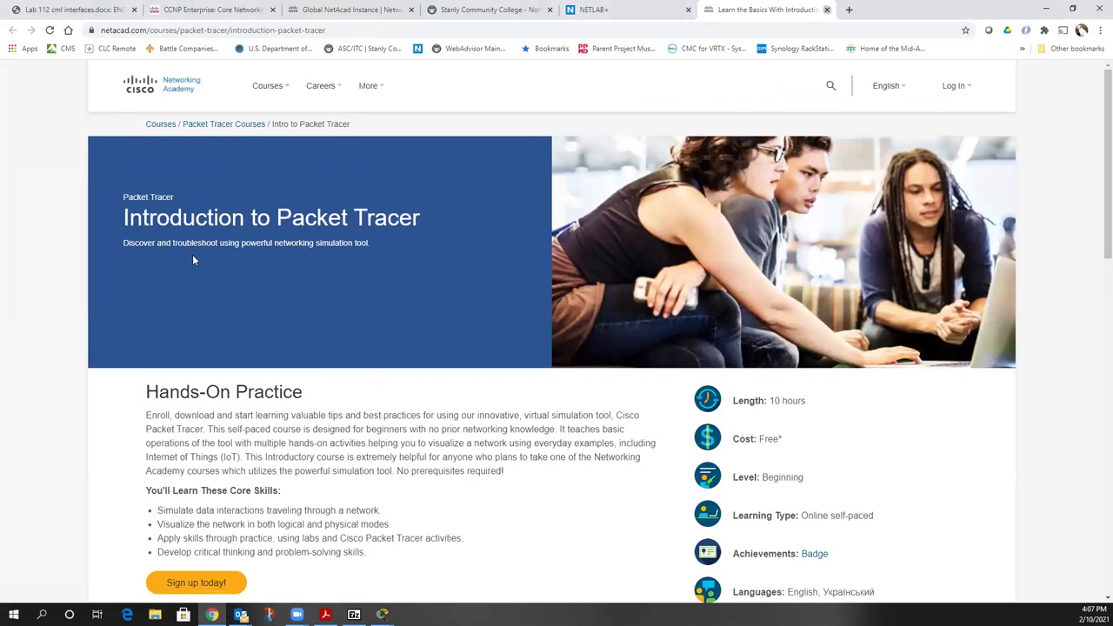
# Close the Introduction to Packet Tracer browser tab with Ctrl+W.
pyautogui.hotkey('ctrl', 'w')
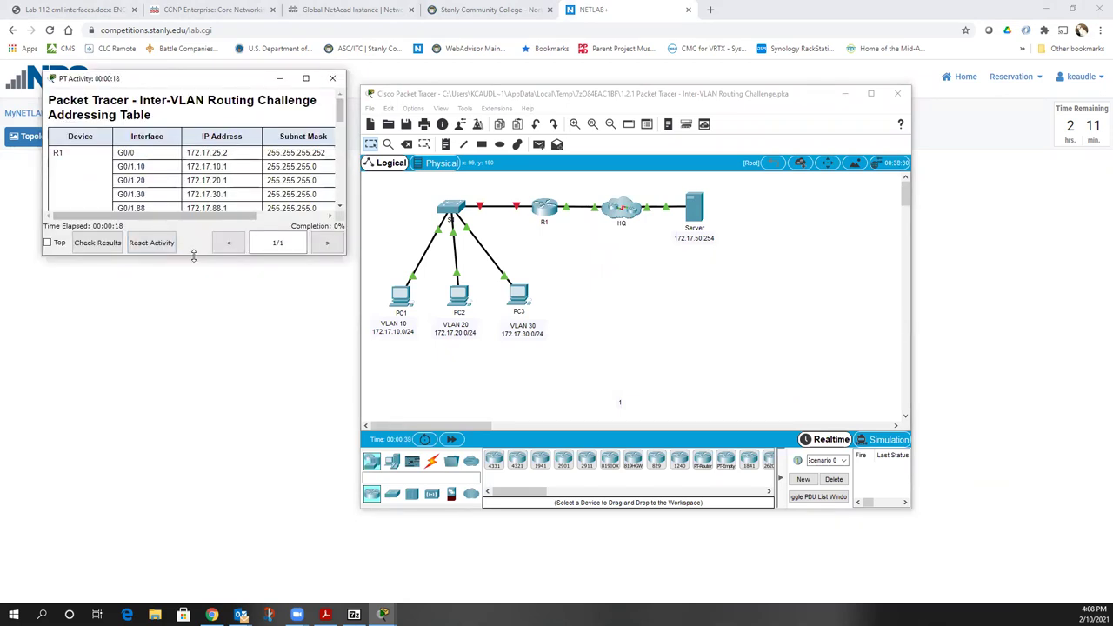
# Enlarge and reposition the activity instructions window, then review the CCNP course page.
pyautogui.moveTo(193, 255); pyautogui.dragTo(191, 502)
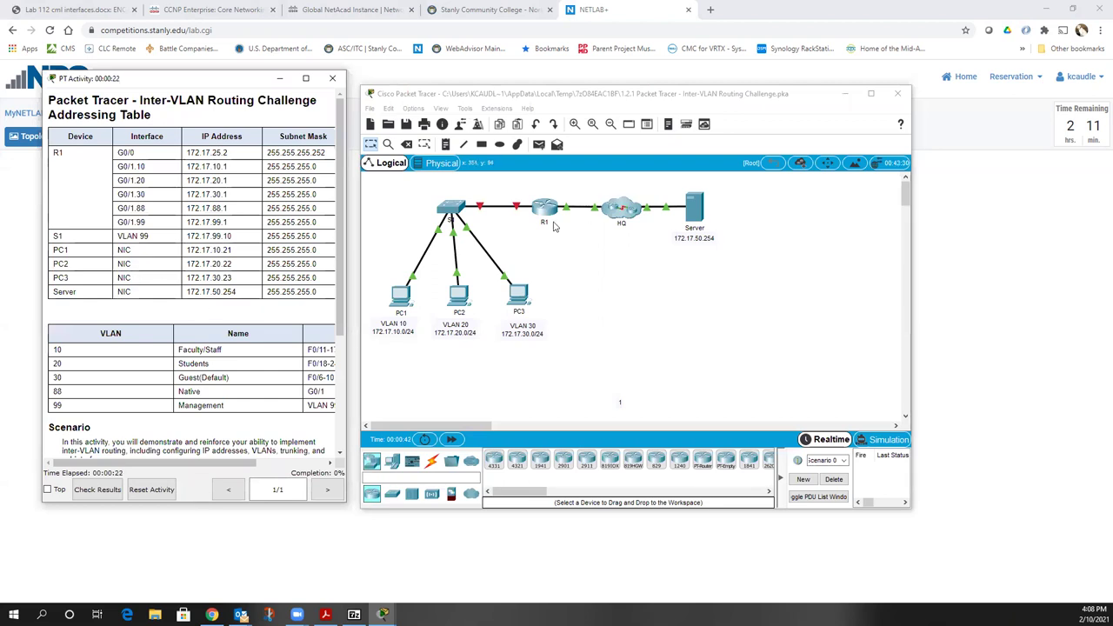
pyautogui.moveTo(223, 83)
pyautogui.mouseDown()
pyautogui.moveTo(221, 119)
pyautogui.moveTo(228, 102)
pyautogui.mouseUp()
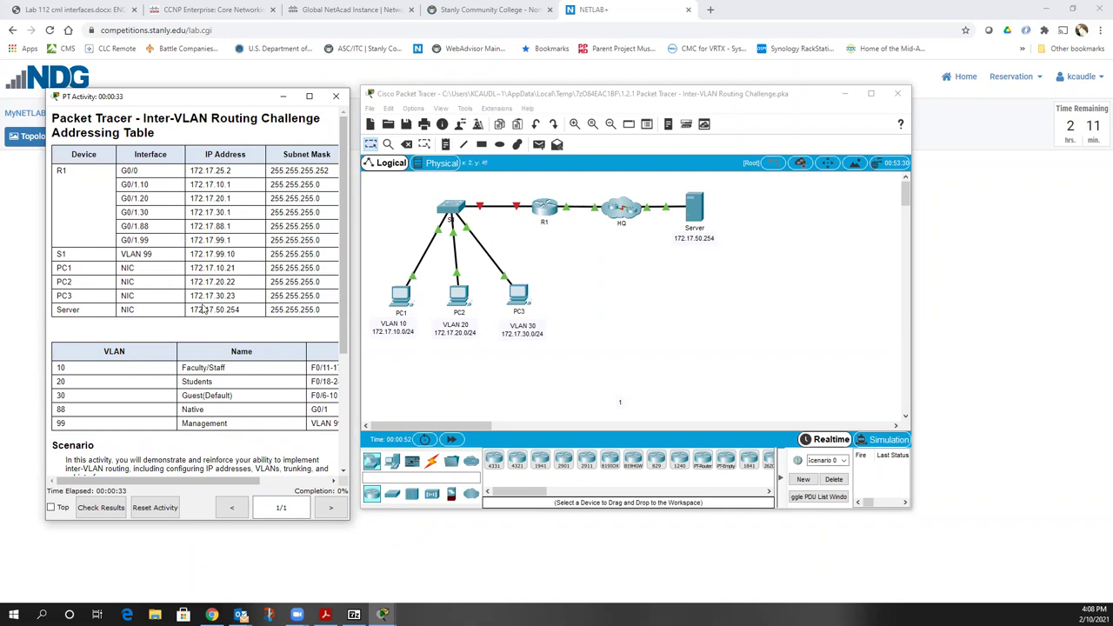
pyautogui.click(167, 13)
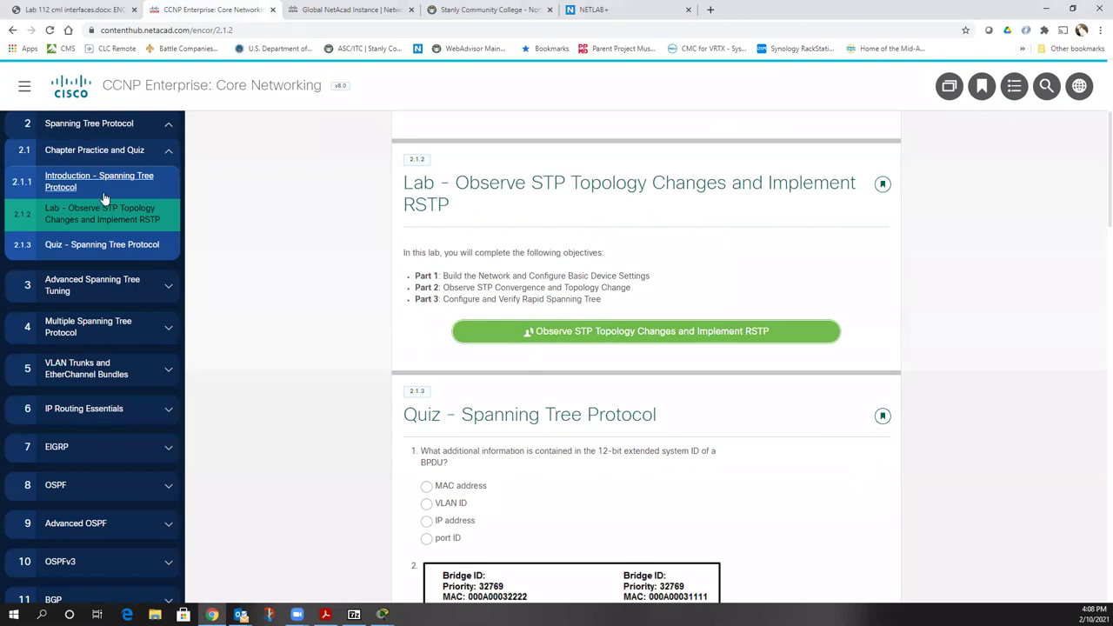
pyautogui.scroll(2, 75, 201)
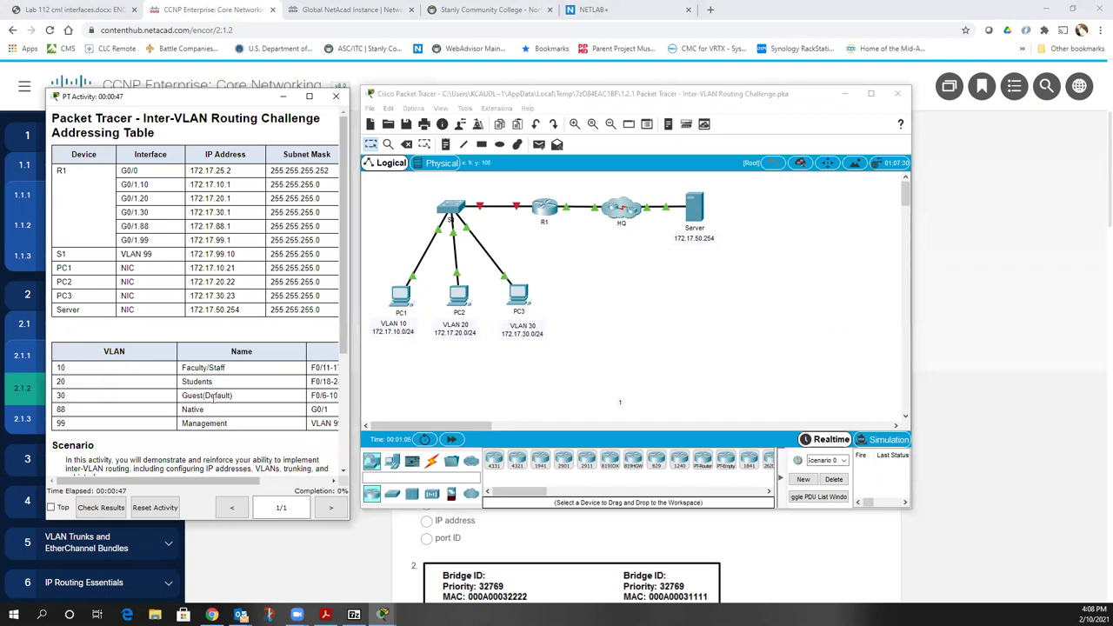
pyautogui.moveTo(243, 485); pyautogui.dragTo(174, 482)
pyautogui.scroll(-4, 196, 304)
pyautogui.scroll(3, 196, 304)
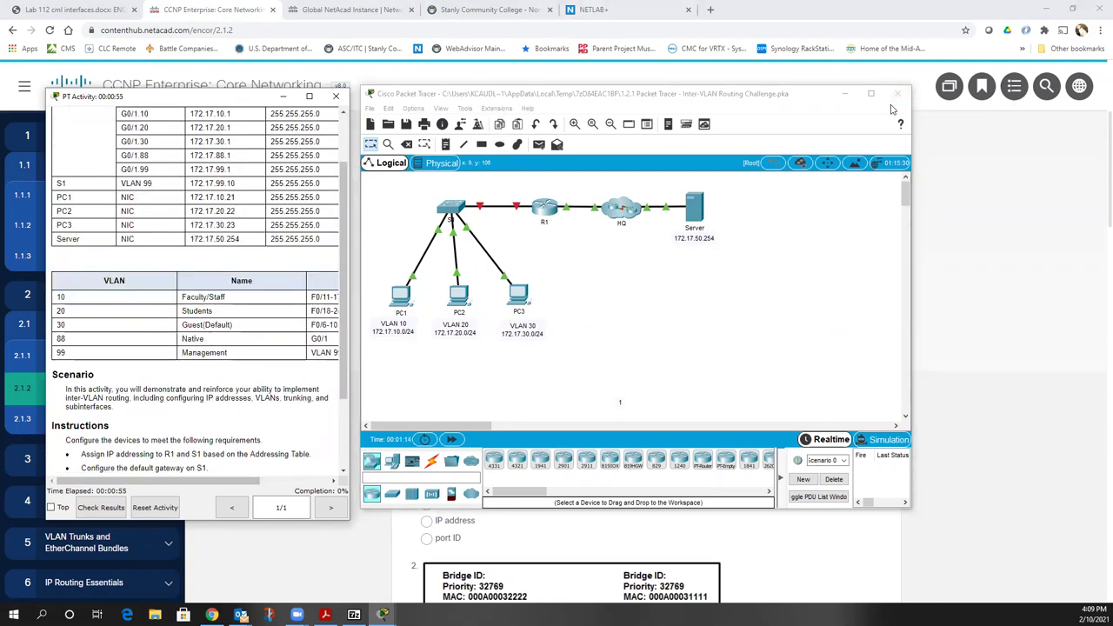
# Confirm Packet Tracer version 7.3.1.0362 in About, then exit without saving.
pyautogui.click(527, 108)
pyautogui.click(546, 165)
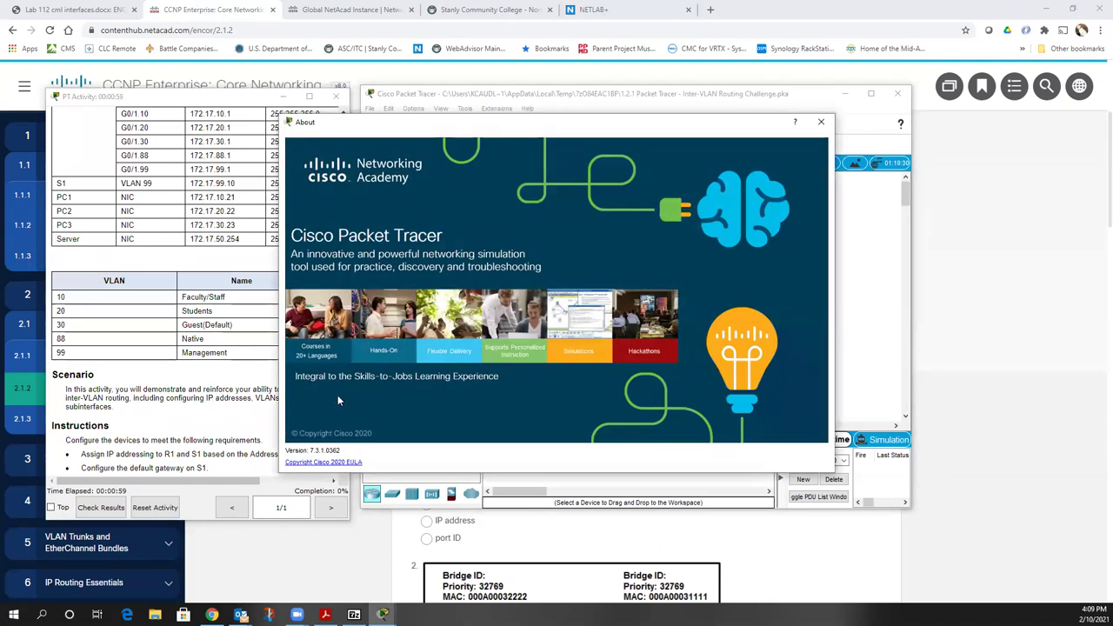
pyautogui.click(821, 122)
pyautogui.click(898, 94)
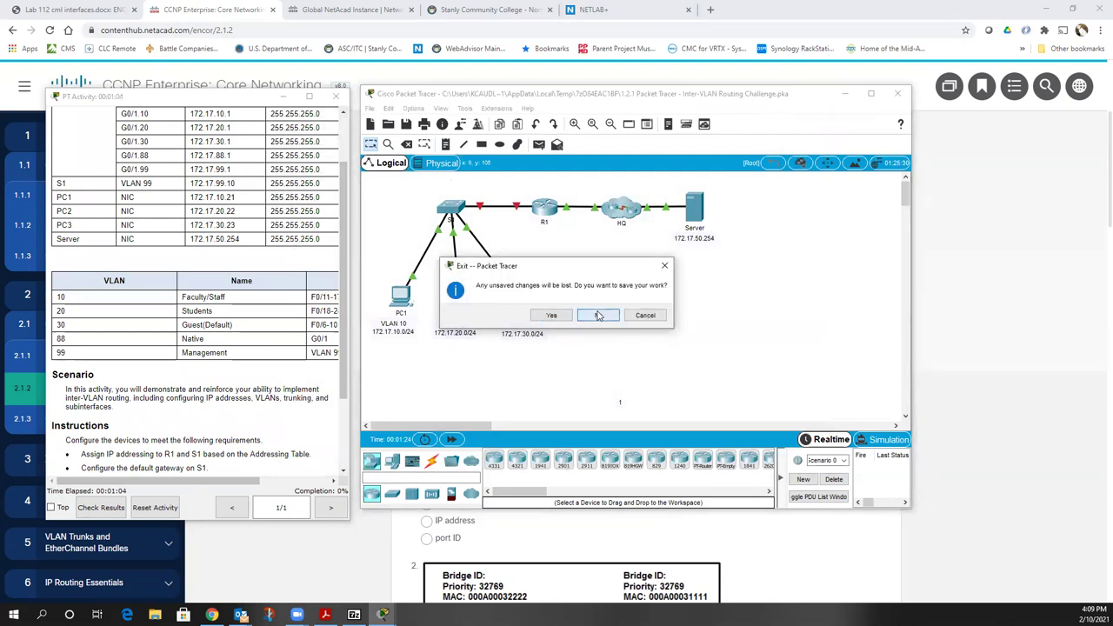
pyautogui.click(570, 315)
# Open the pod's remote desktop from the NETLAB+ workbench and launch Firefox Web Browser.
pyautogui.click(584, 11)
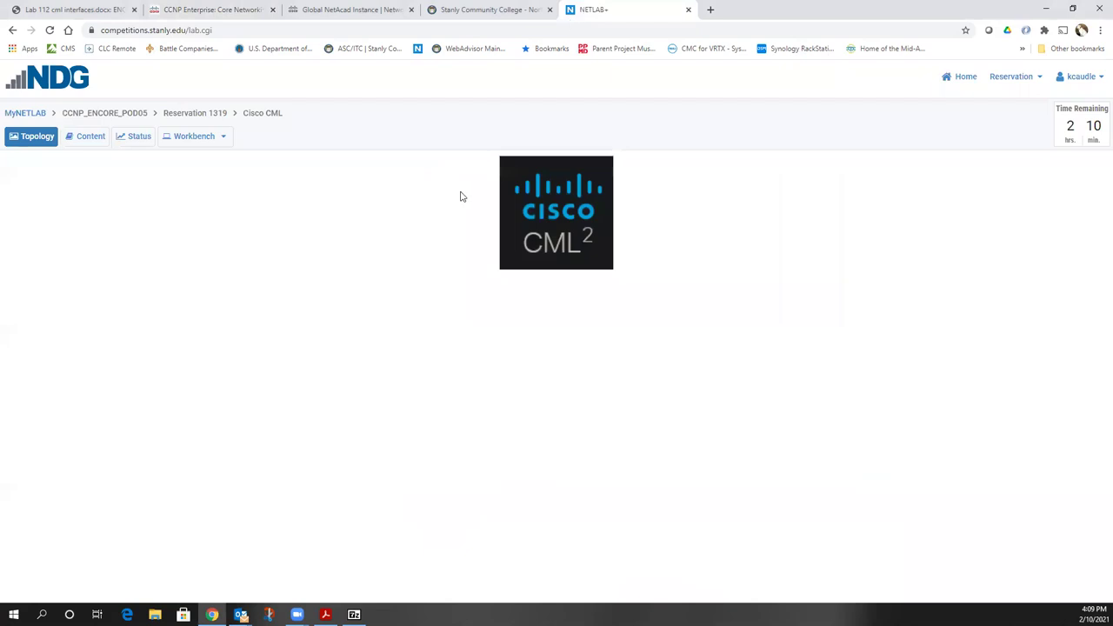
pyautogui.click(577, 212)
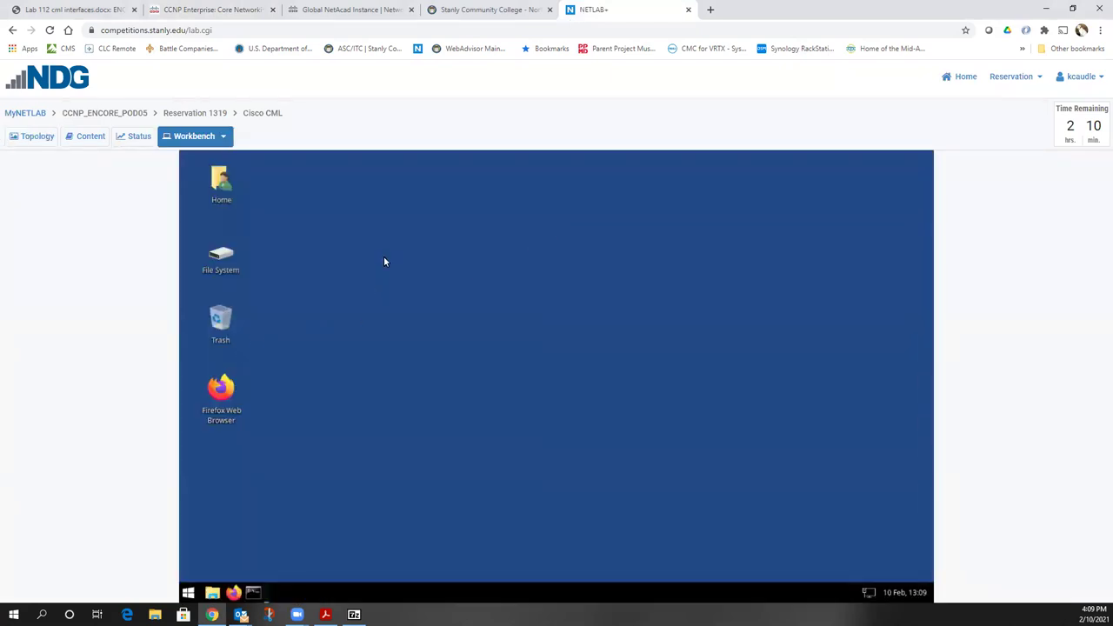
pyautogui.click(232, 400)
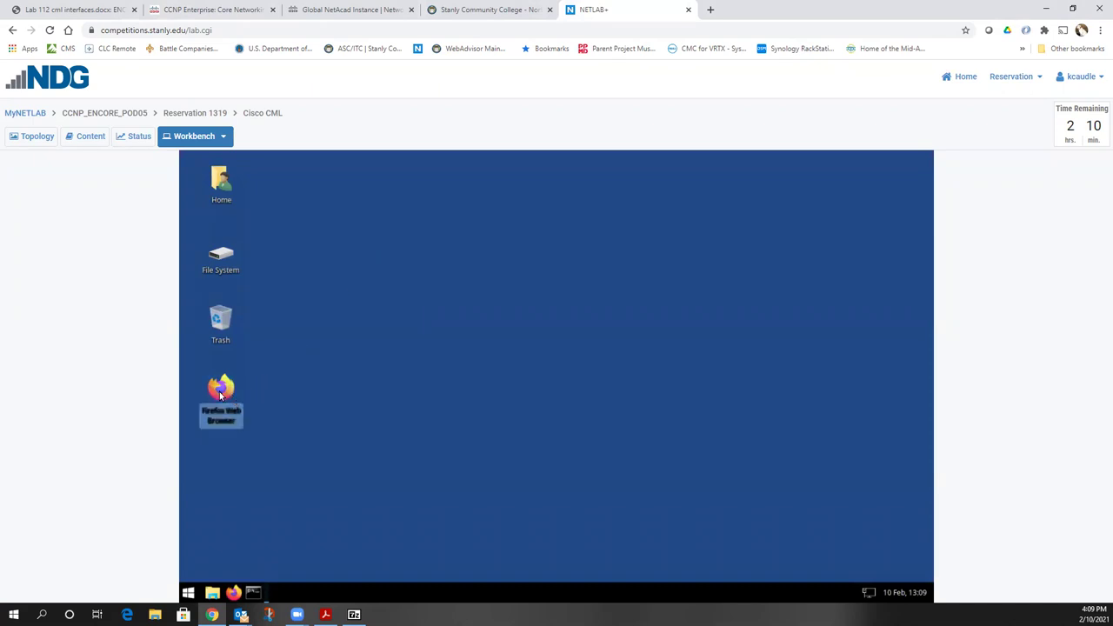
pyautogui.doubleClick(232, 398)
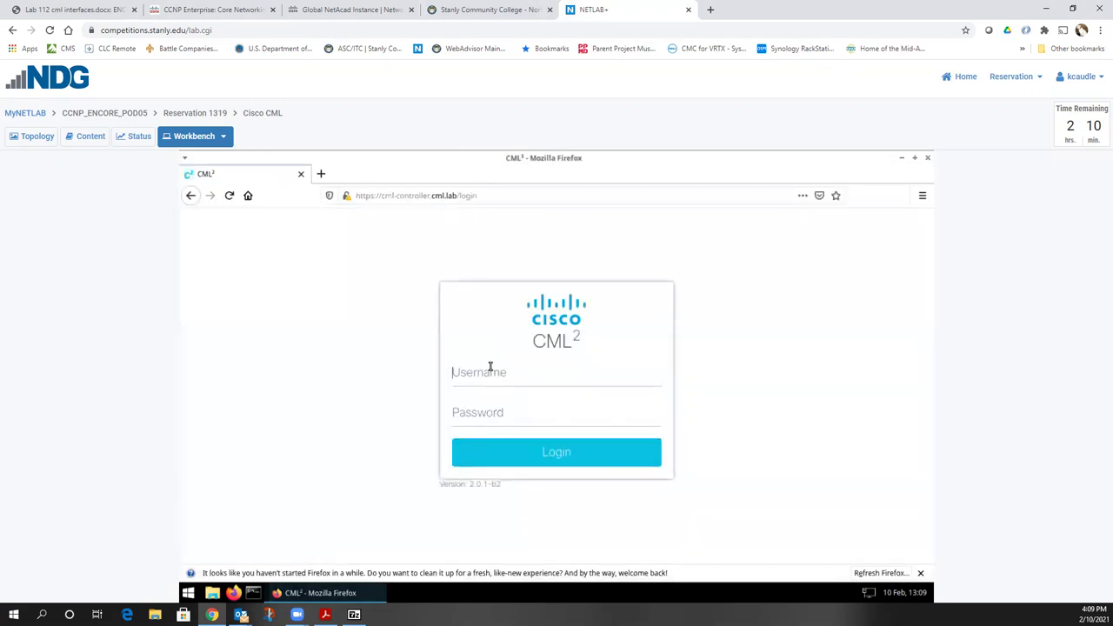
# Sign in to the CML2 Lab Manager as admin with the account password.
pyautogui.write('admin')
pyautogui.press('Tab')
pyautogui.write('•')
pyautogui.press('Return')
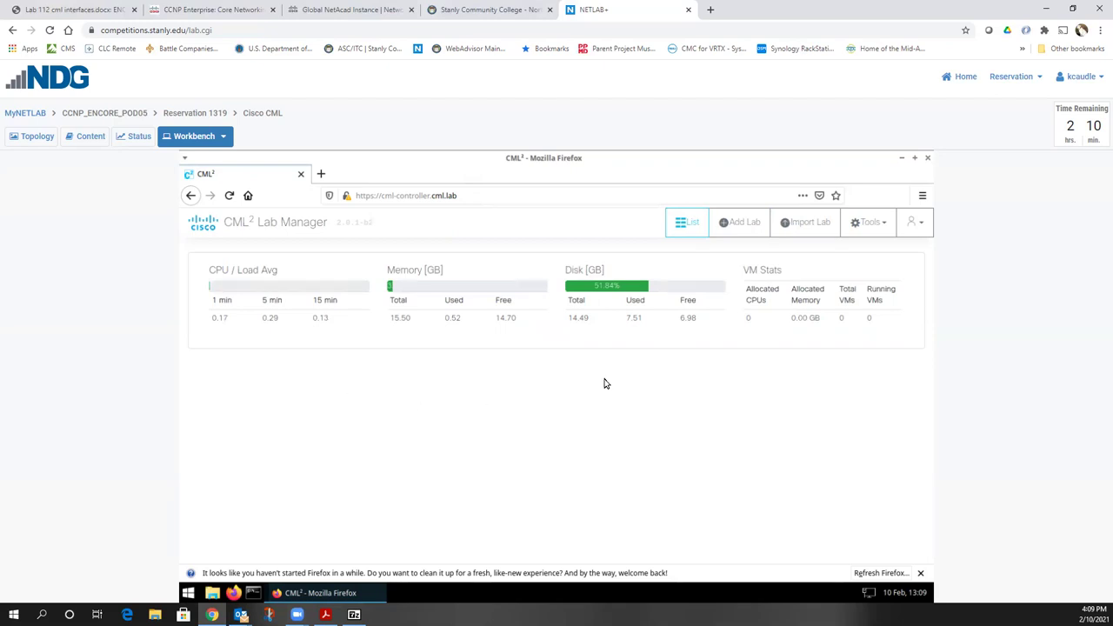
# Create a new empty lab and place three IOSvL2 switches on its canvas.
pyautogui.click(746, 223)
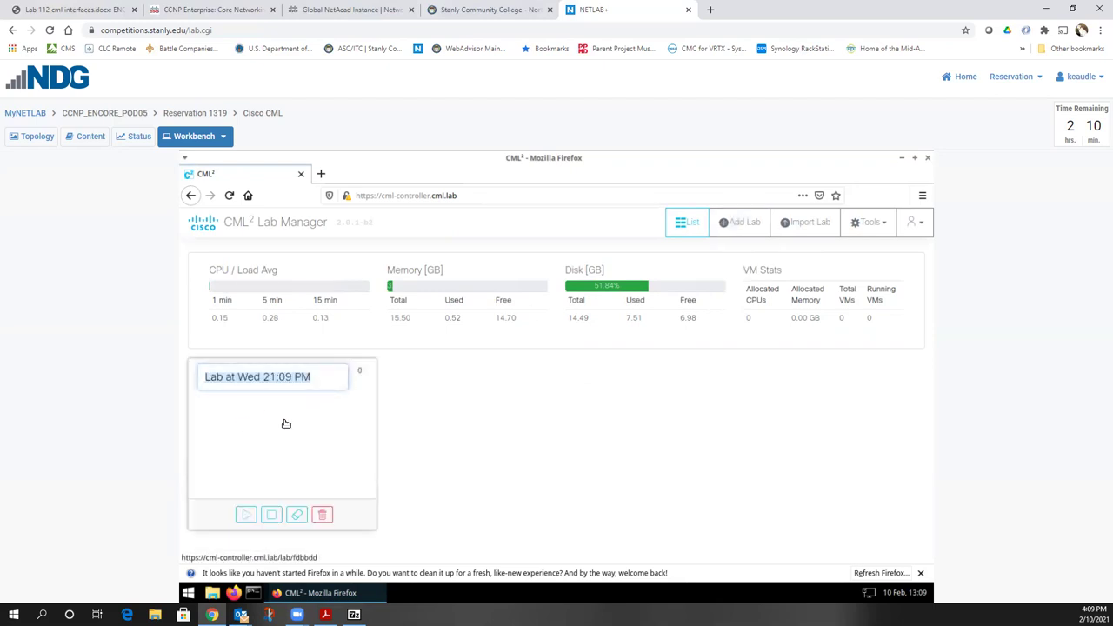
pyautogui.click(280, 437)
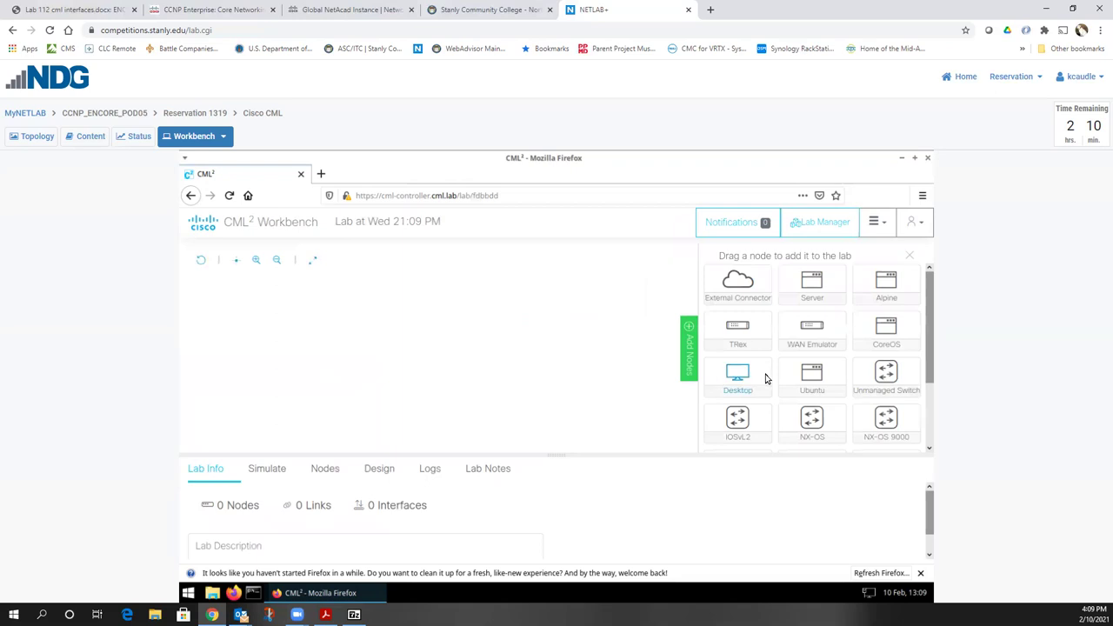
pyautogui.scroll(-1, 762, 380)
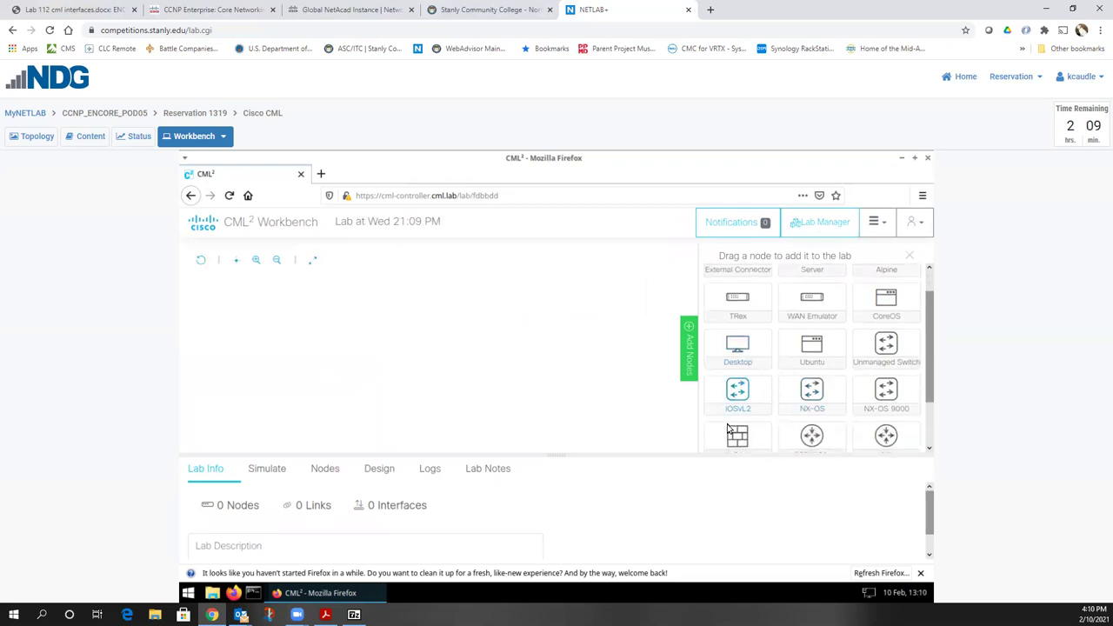
pyautogui.moveTo(738, 395); pyautogui.dragTo(355, 340)
pyautogui.moveTo(741, 396); pyautogui.dragTo(497, 342)
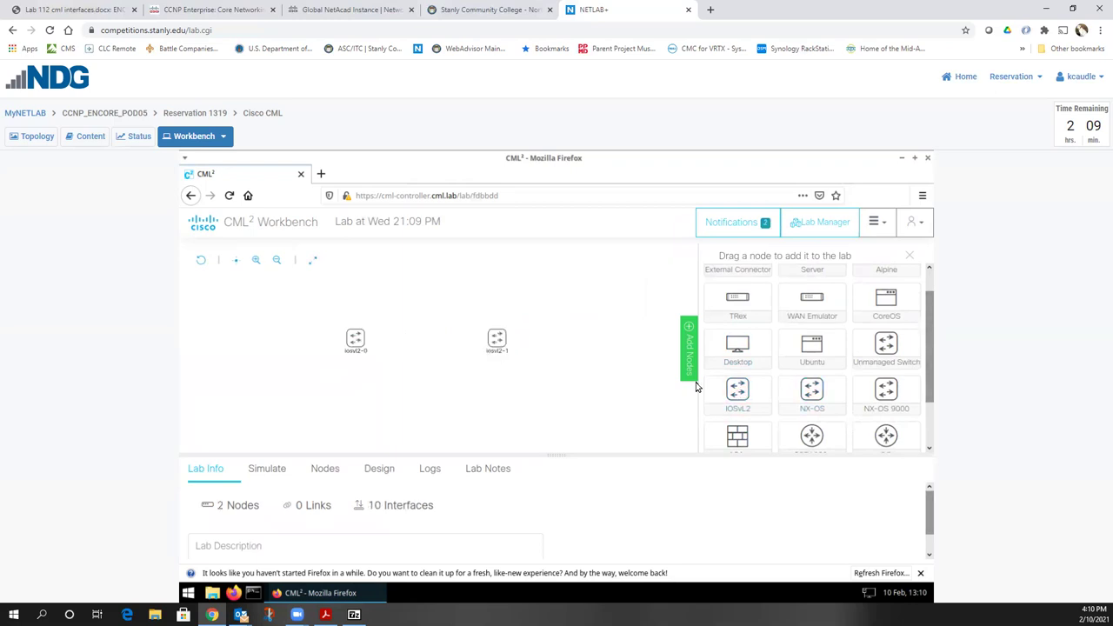
pyautogui.moveTo(741, 394); pyautogui.dragTo(427, 406)
# Link iosvl2-0 to iosvl2-1 twice, via GigE0/0 and GigE0/1 on iosvl2-0.
pyautogui.moveTo(355, 325)
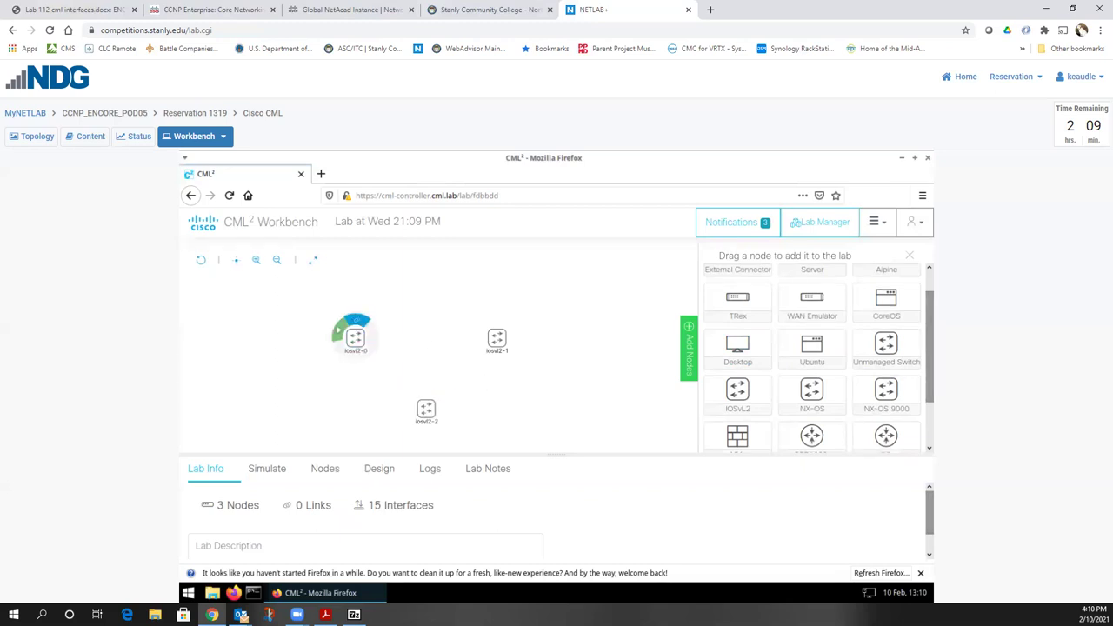
pyautogui.moveTo(355, 320); pyautogui.dragTo(499, 340)
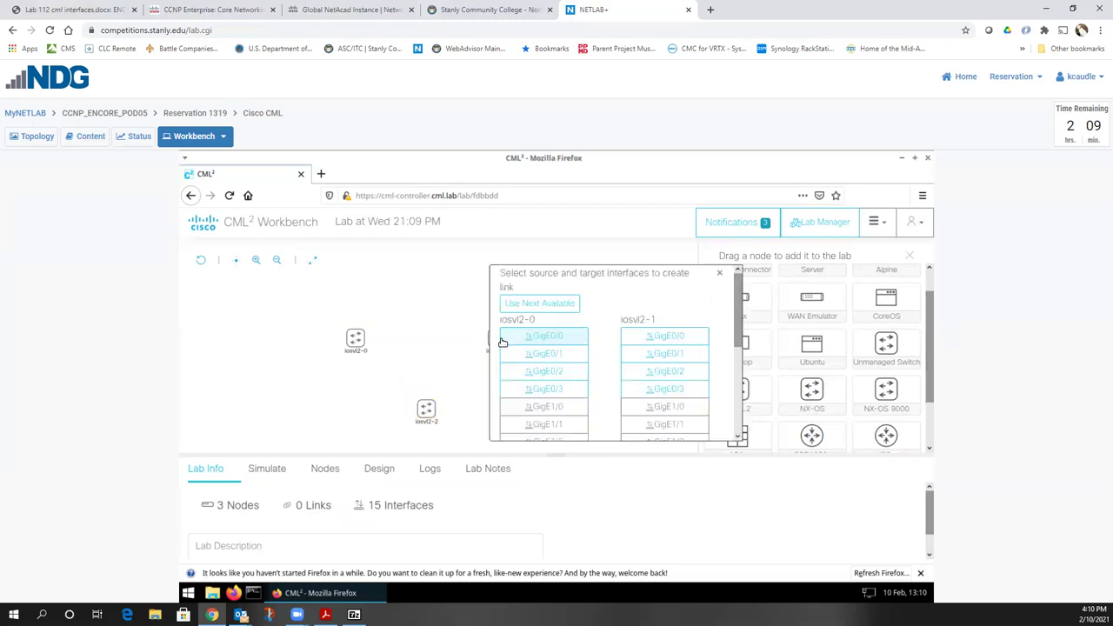
pyautogui.click(504, 340)
pyautogui.click(532, 339)
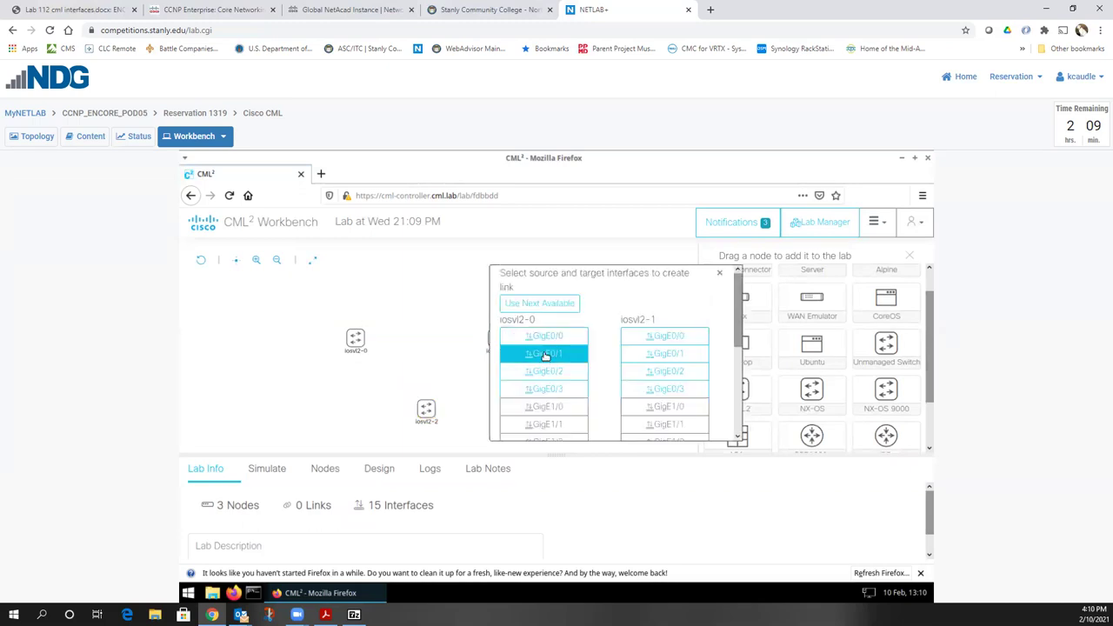
pyautogui.click(658, 339)
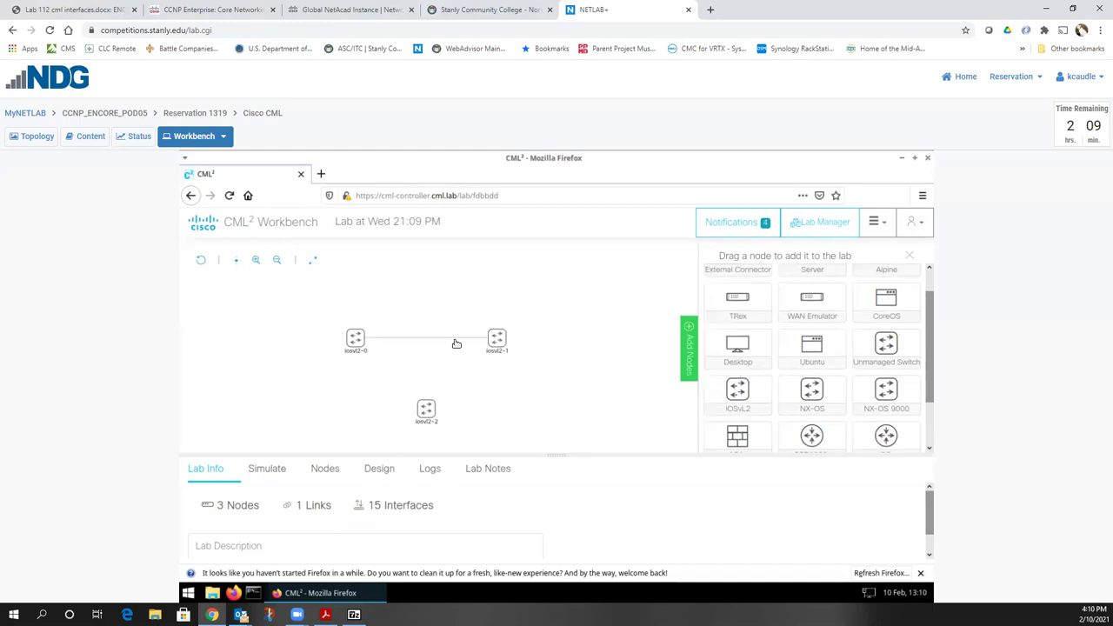
pyautogui.moveTo(356, 323); pyautogui.dragTo(502, 348)
pyautogui.click(531, 354)
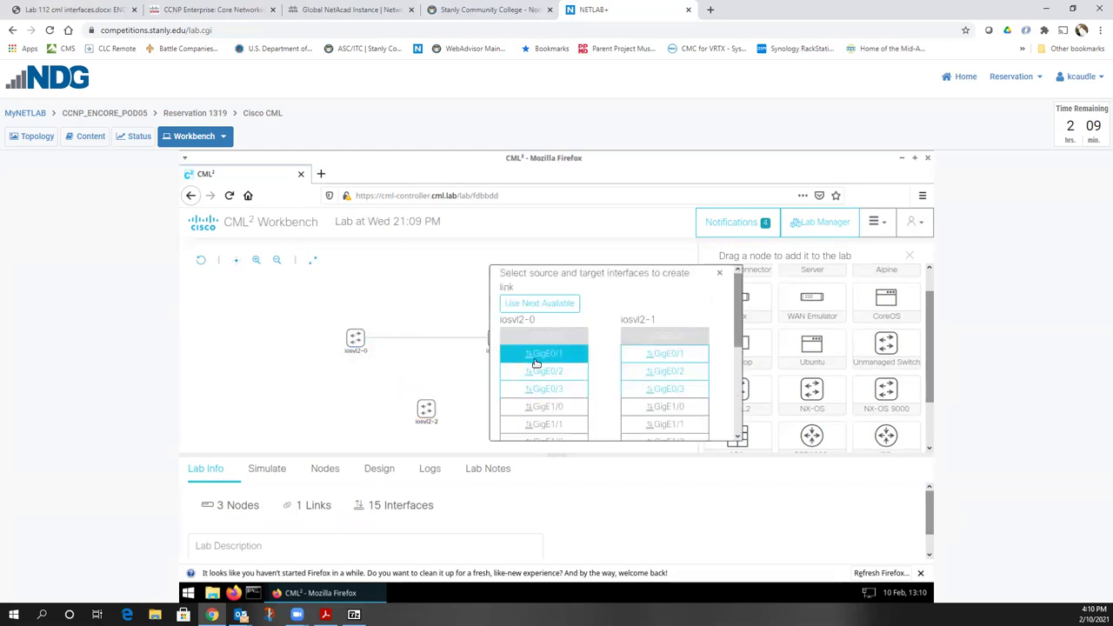
pyautogui.click(646, 354)
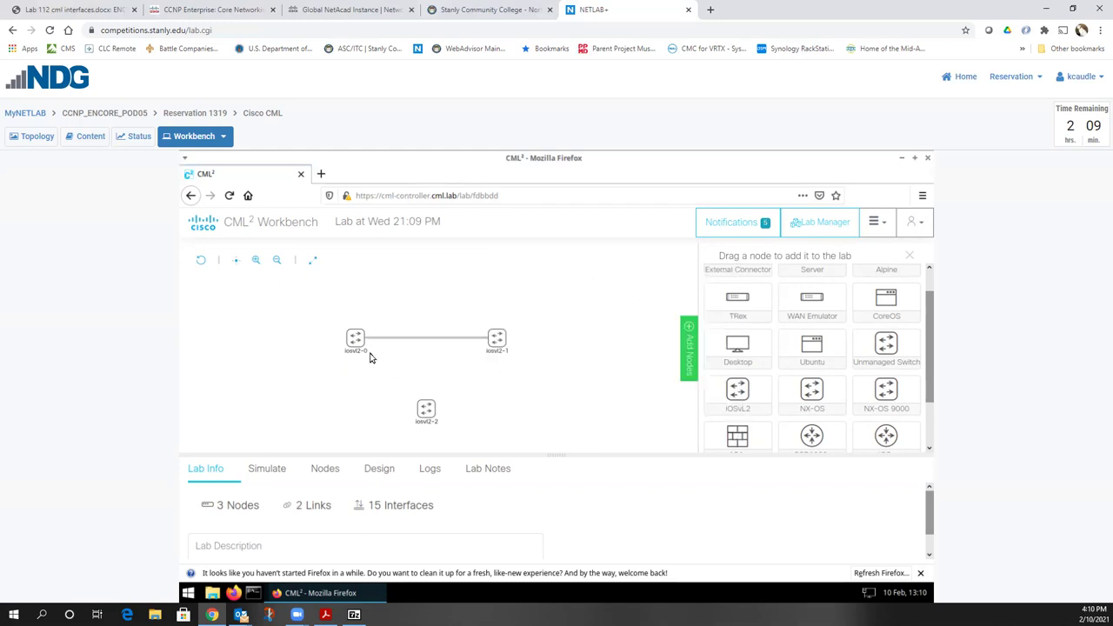
pyautogui.moveTo(357, 322)
pyautogui.click(815, 224)
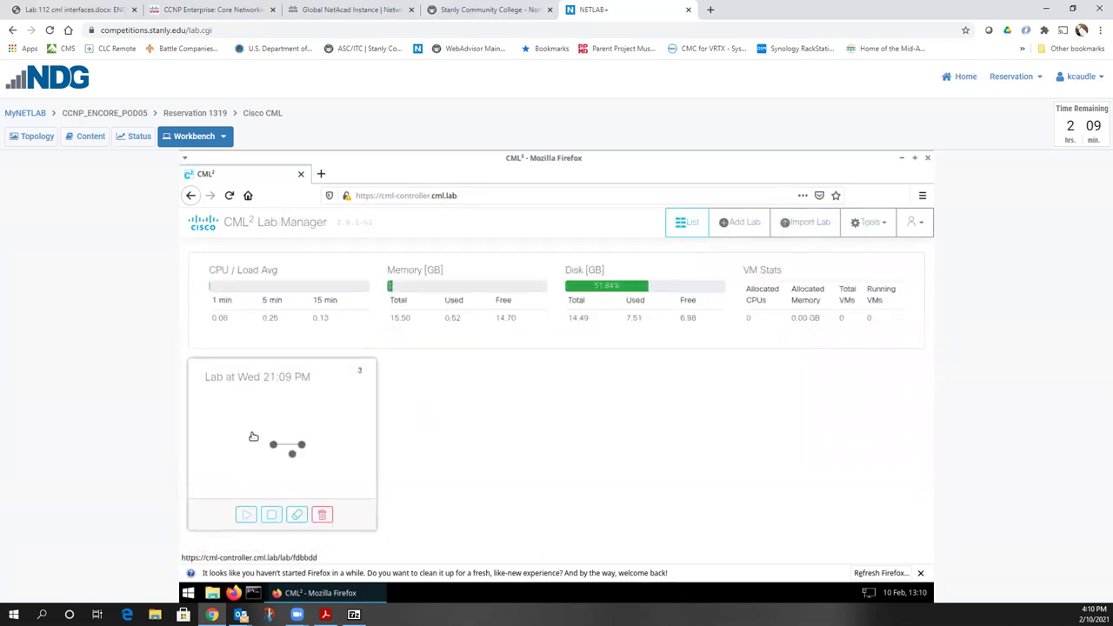
pyautogui.click(263, 399)
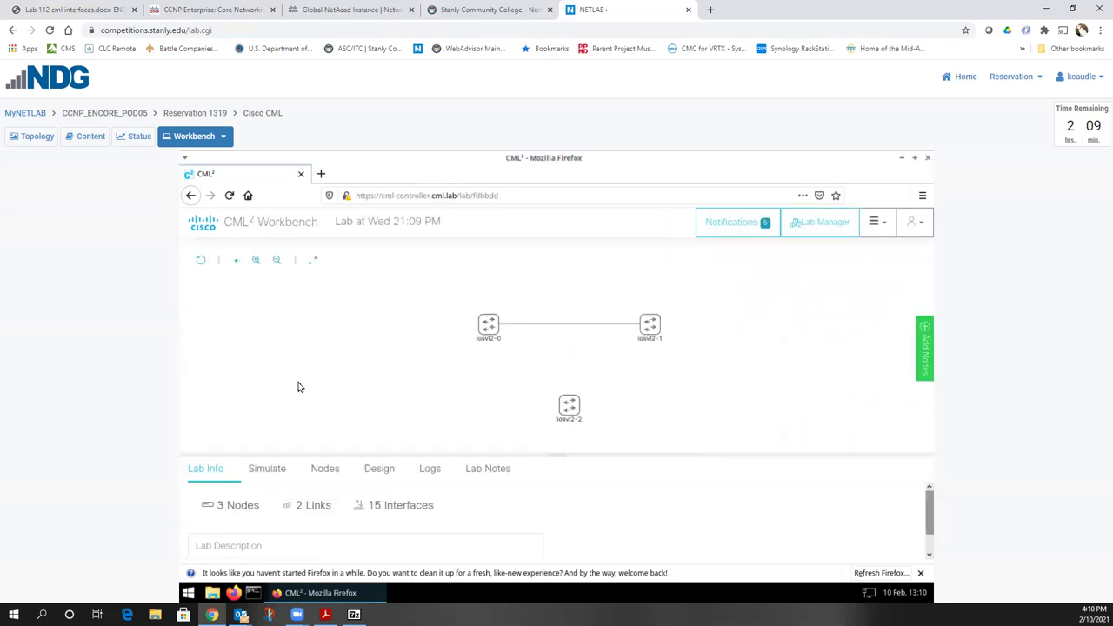
pyautogui.click(814, 224)
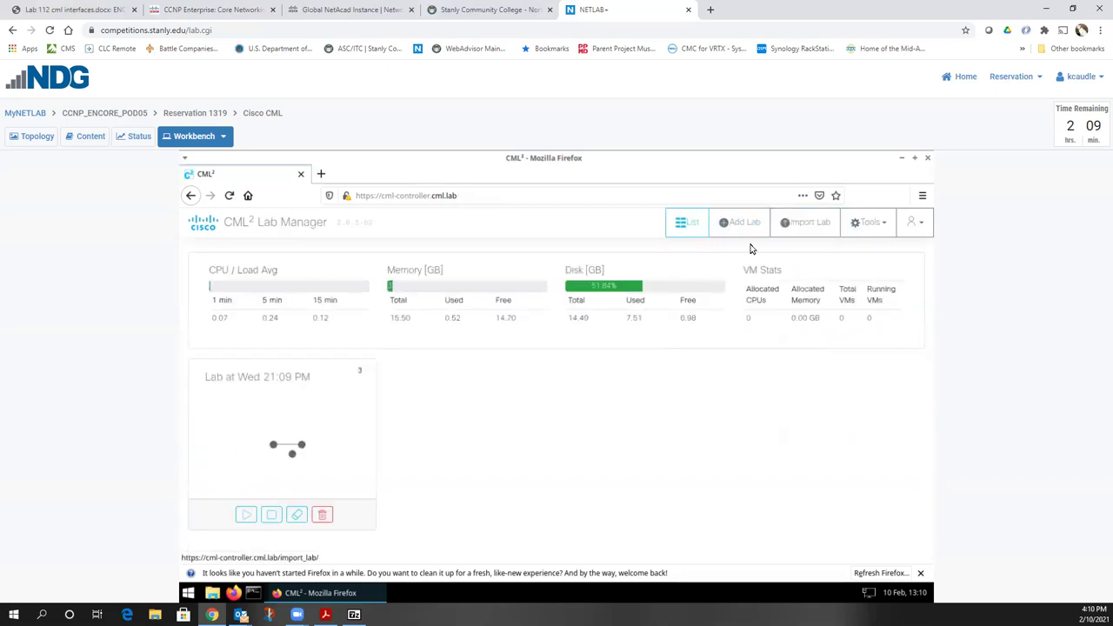
pyautogui.click(870, 223)
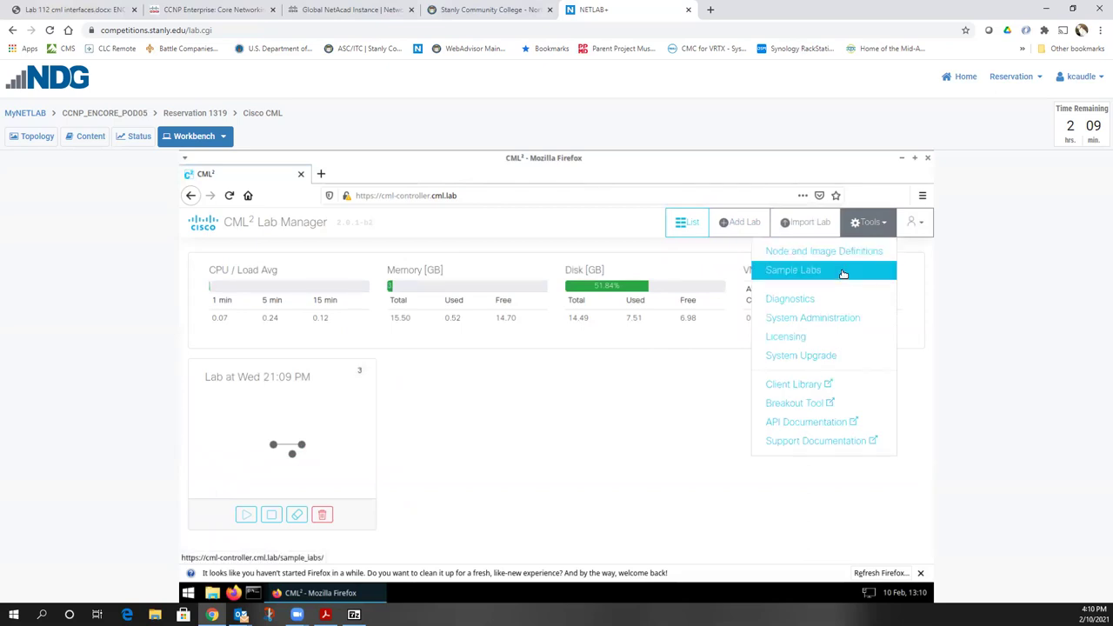
pyautogui.click(922, 226)
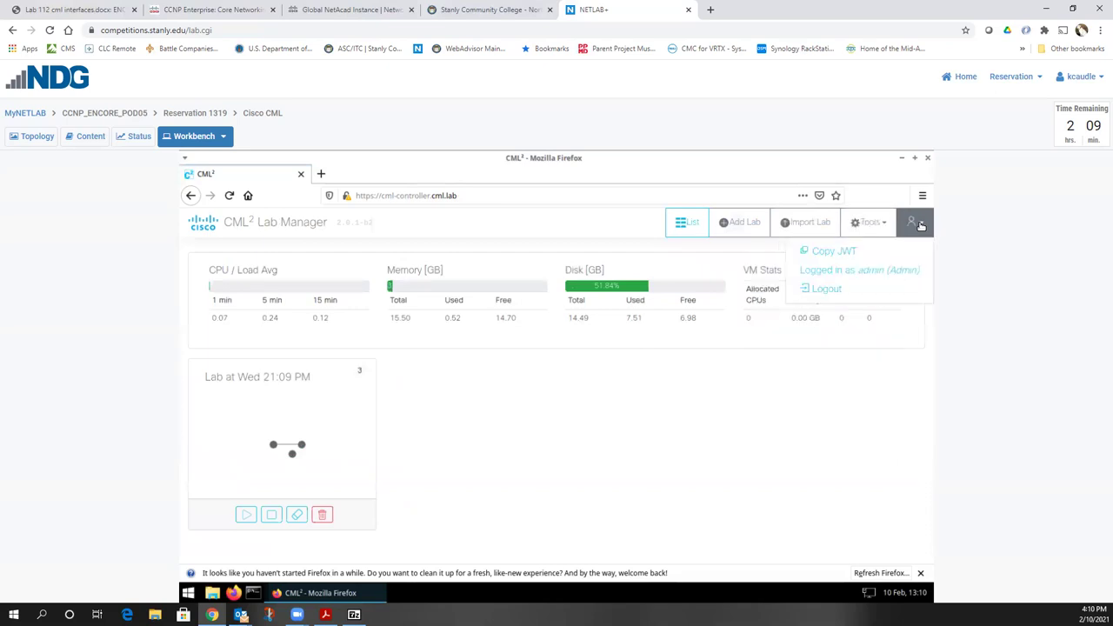
pyautogui.click(860, 231)
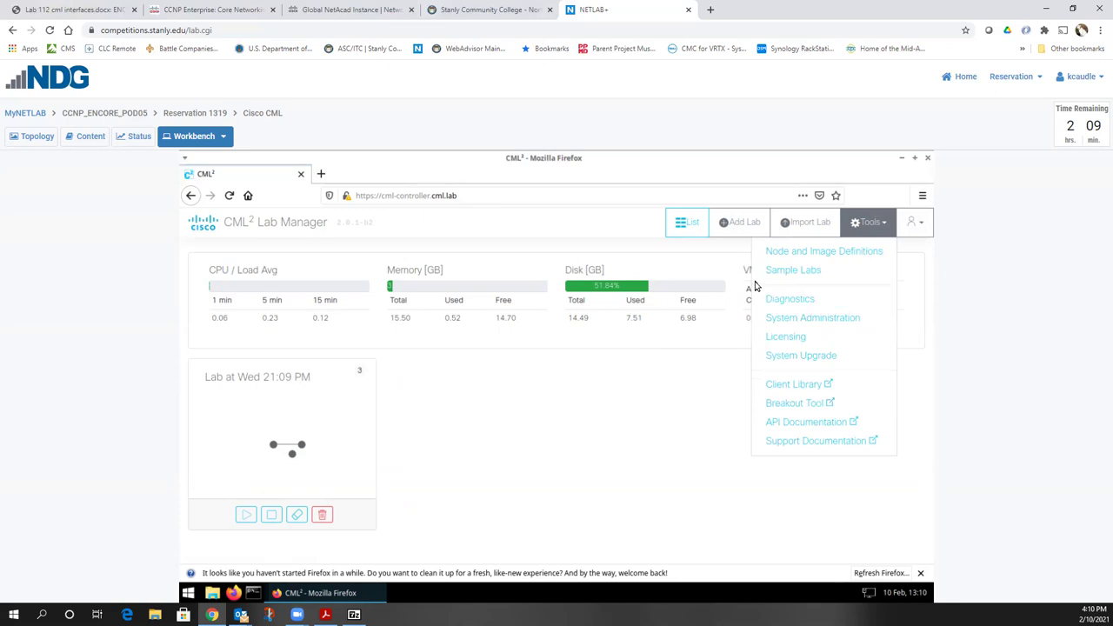
pyautogui.click(801, 224)
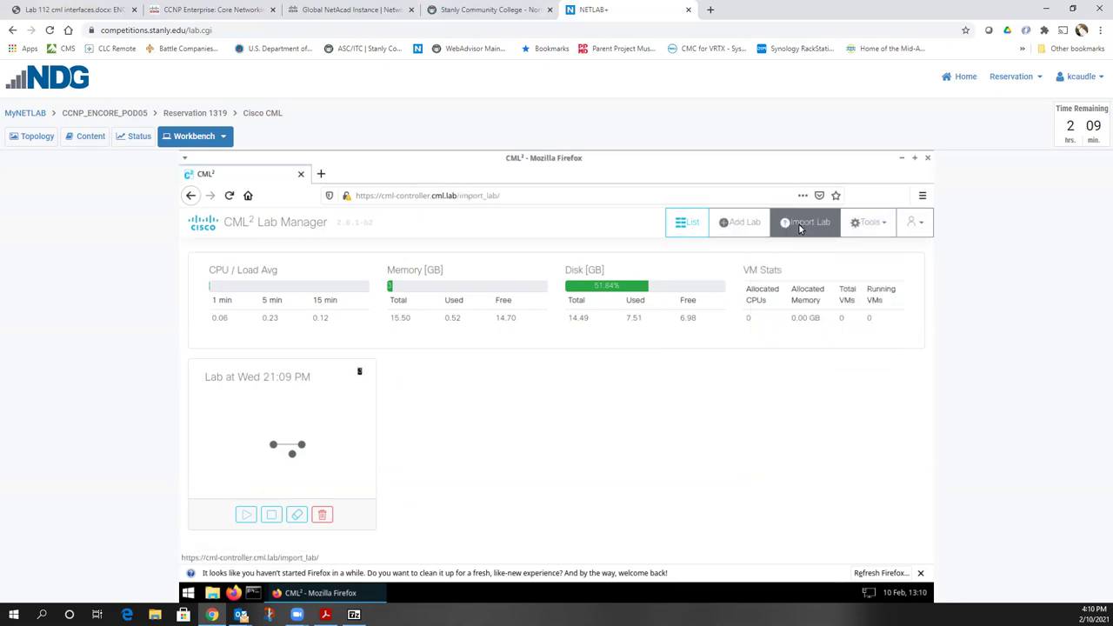
pyautogui.click(191, 196)
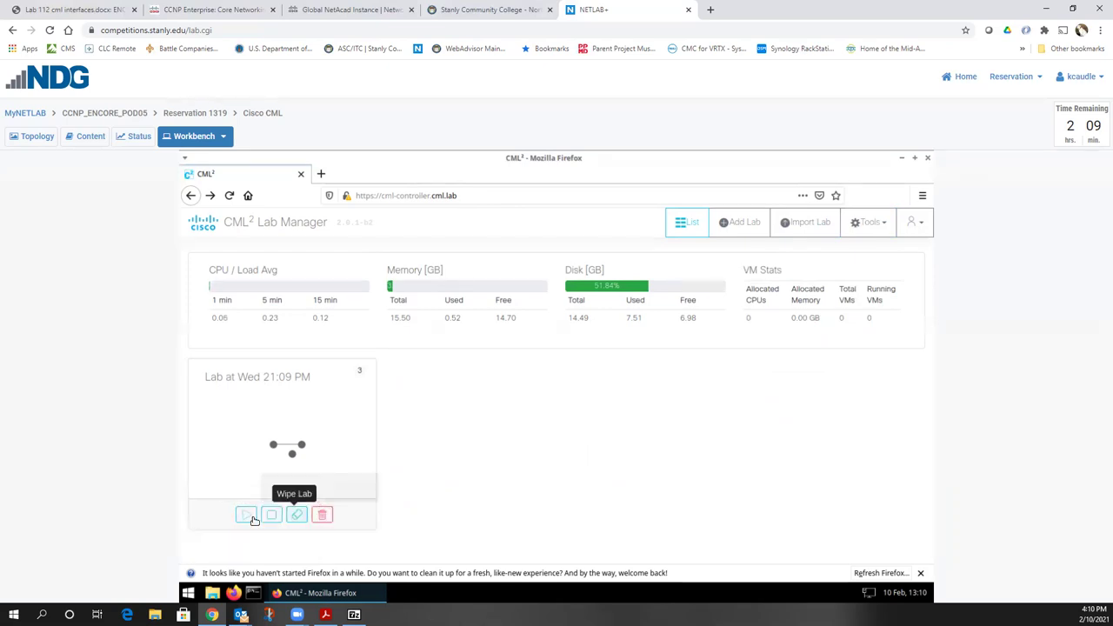
pyautogui.click(921, 574)
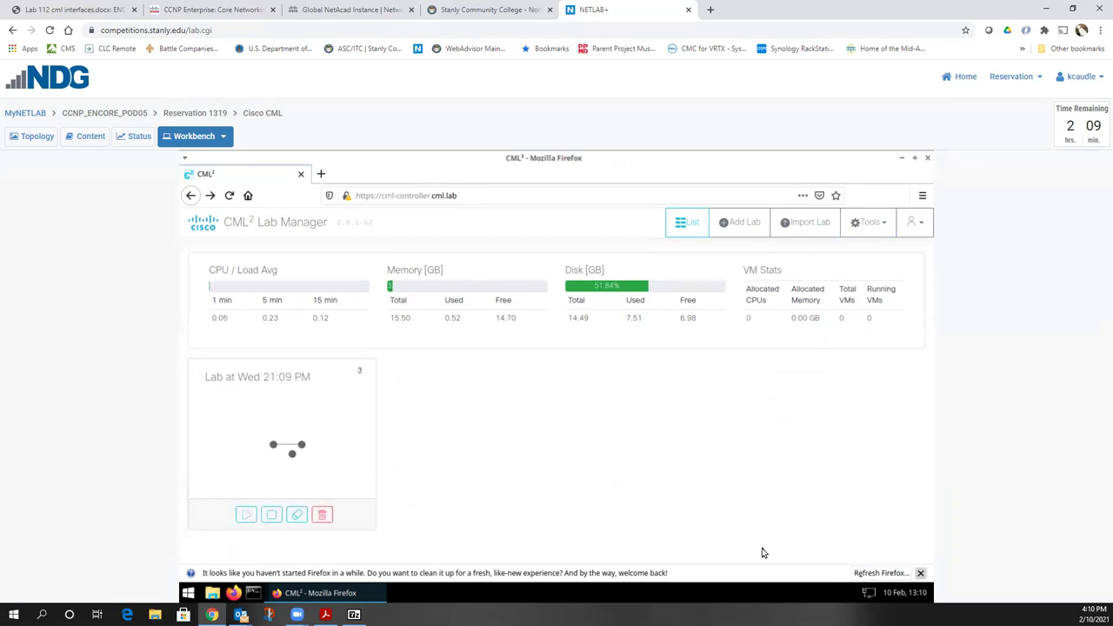
pyautogui.click(246, 438)
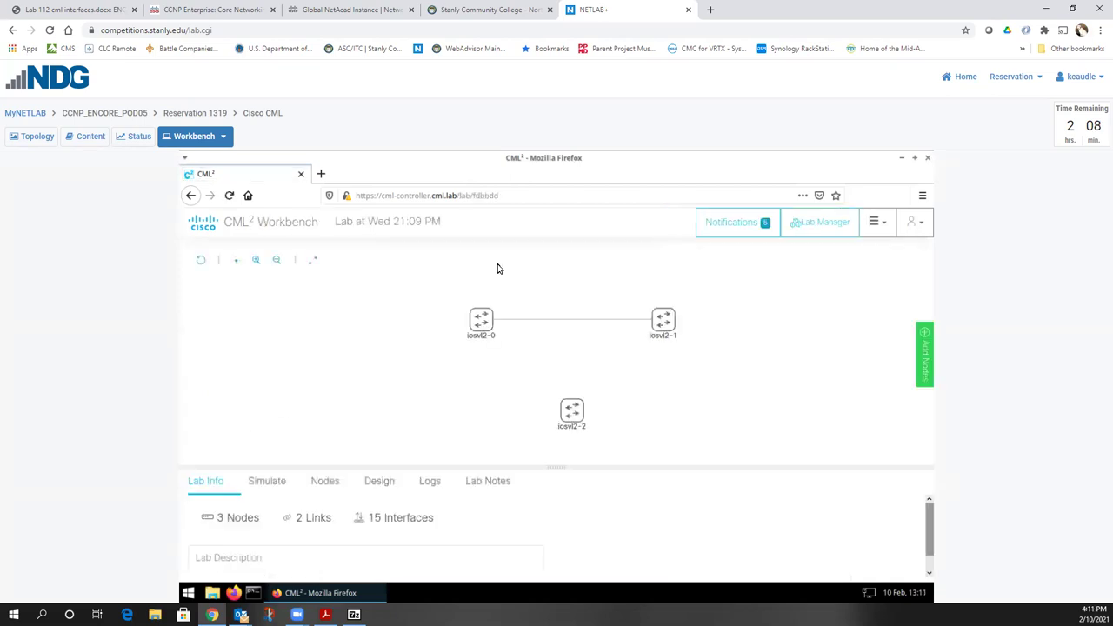
pyautogui.click(880, 230)
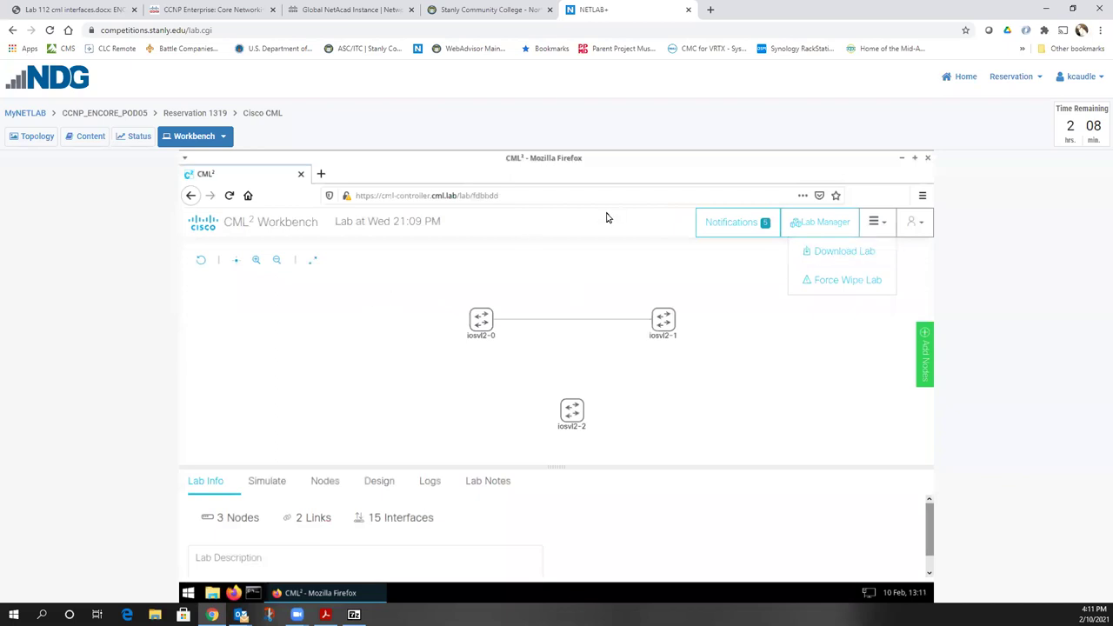
pyautogui.click(814, 223)
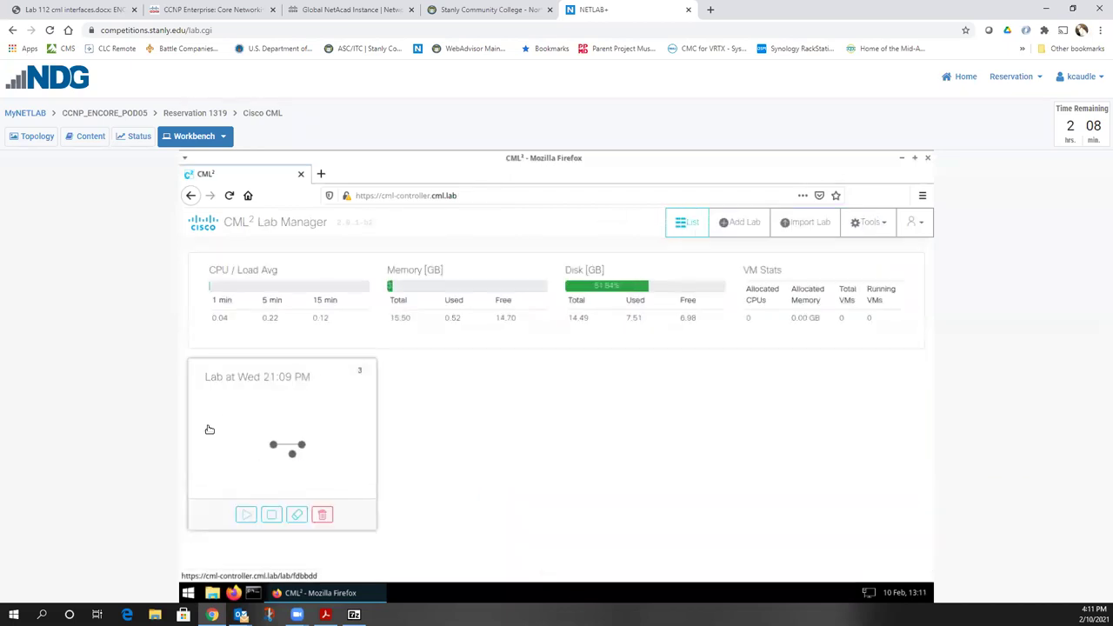
# Download the three-switch lab as 'Lab at Wed 21 09 PM.yaml' and return to Lab Manager.
pyautogui.click(209, 428)
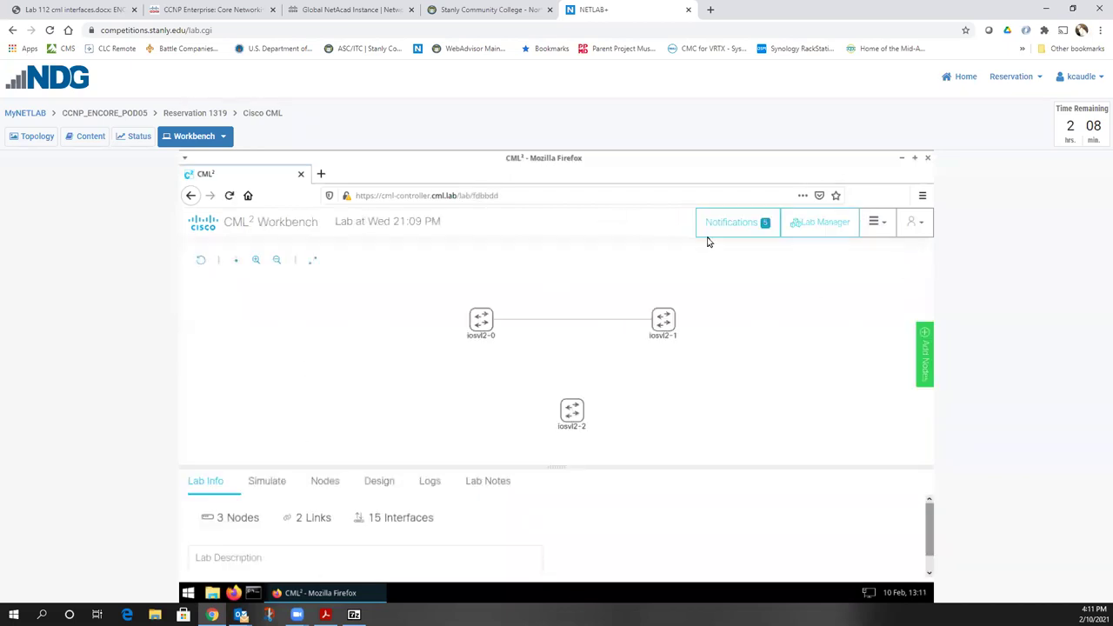
pyautogui.click(877, 222)
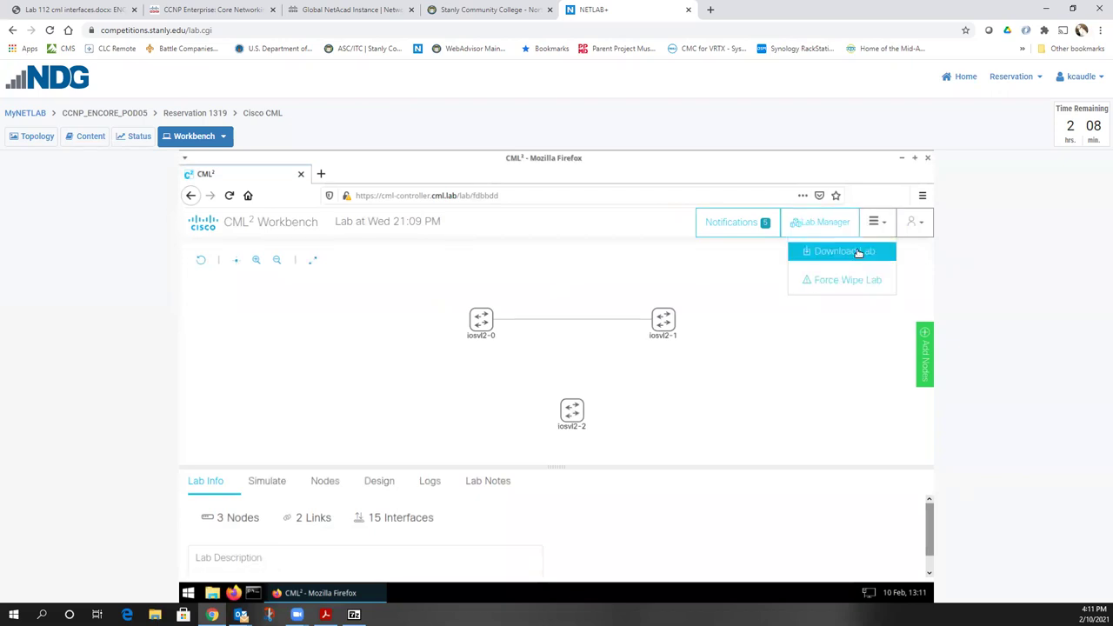
pyautogui.click(836, 253)
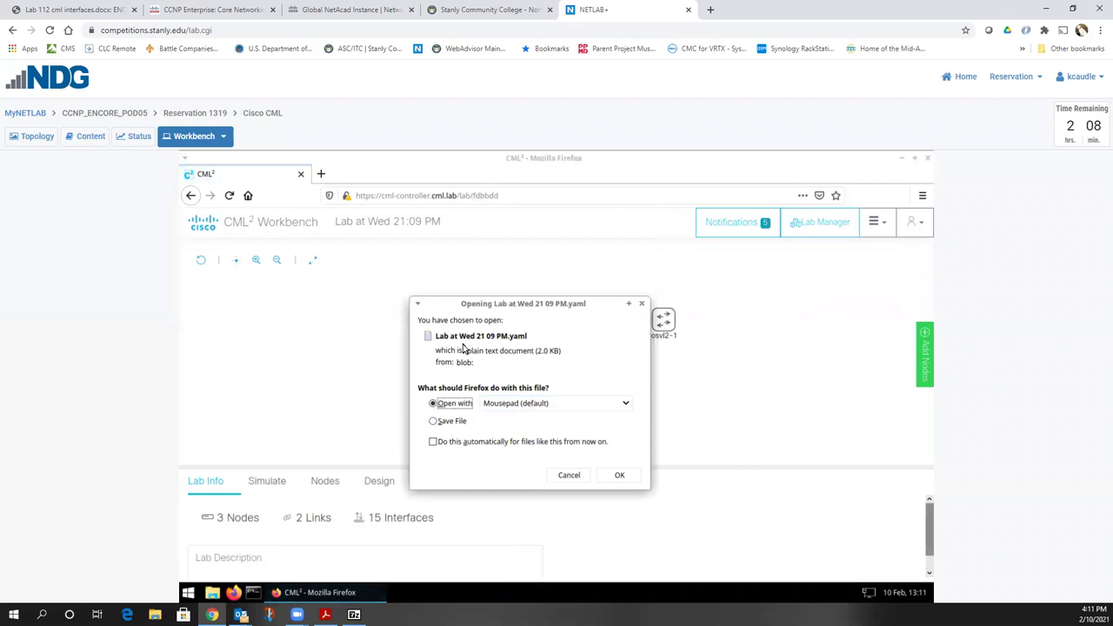
pyautogui.click(445, 425)
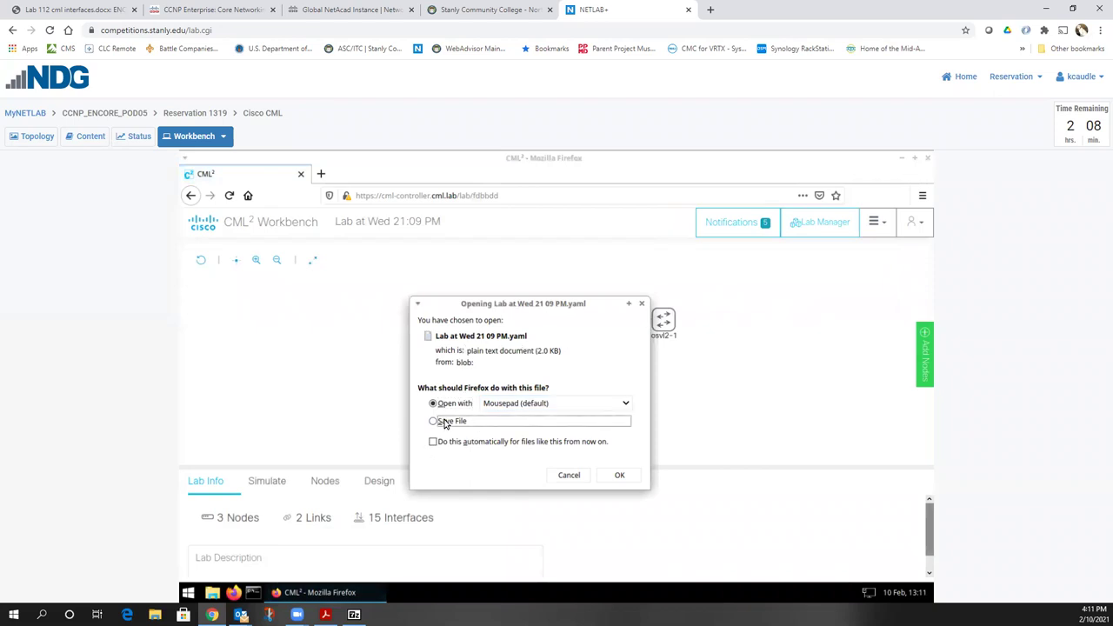
pyautogui.click(619, 475)
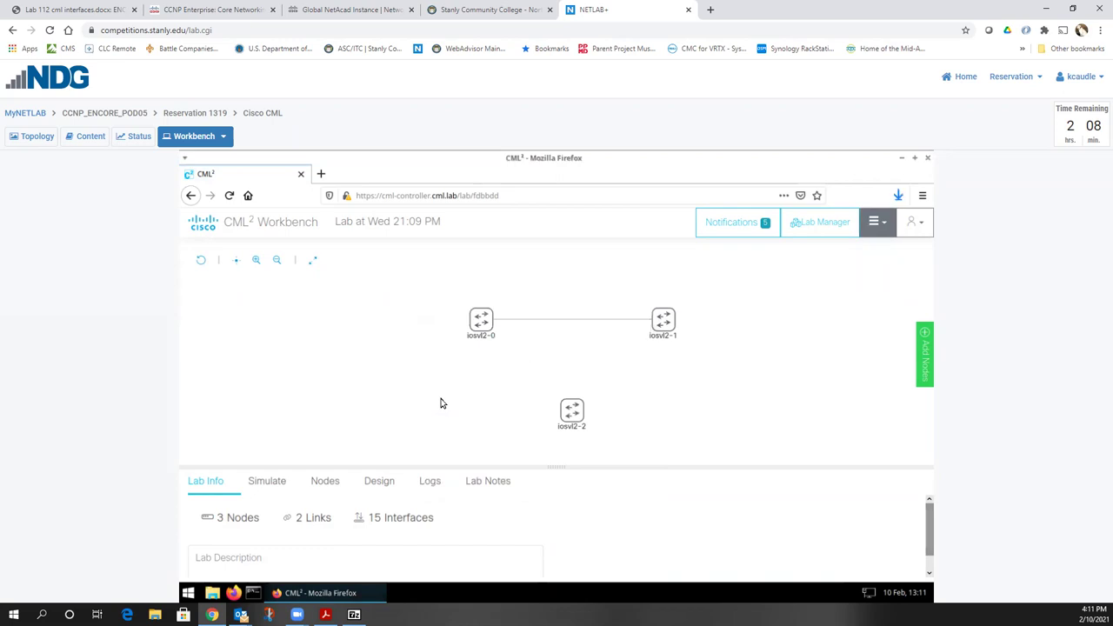
pyautogui.click(899, 193)
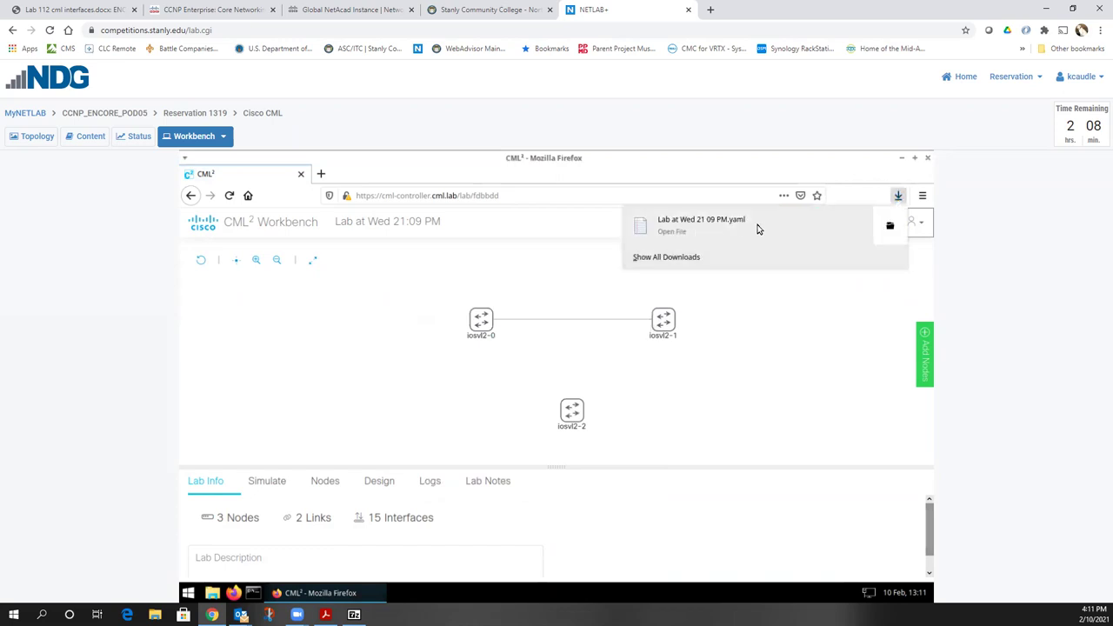
pyautogui.click(772, 353)
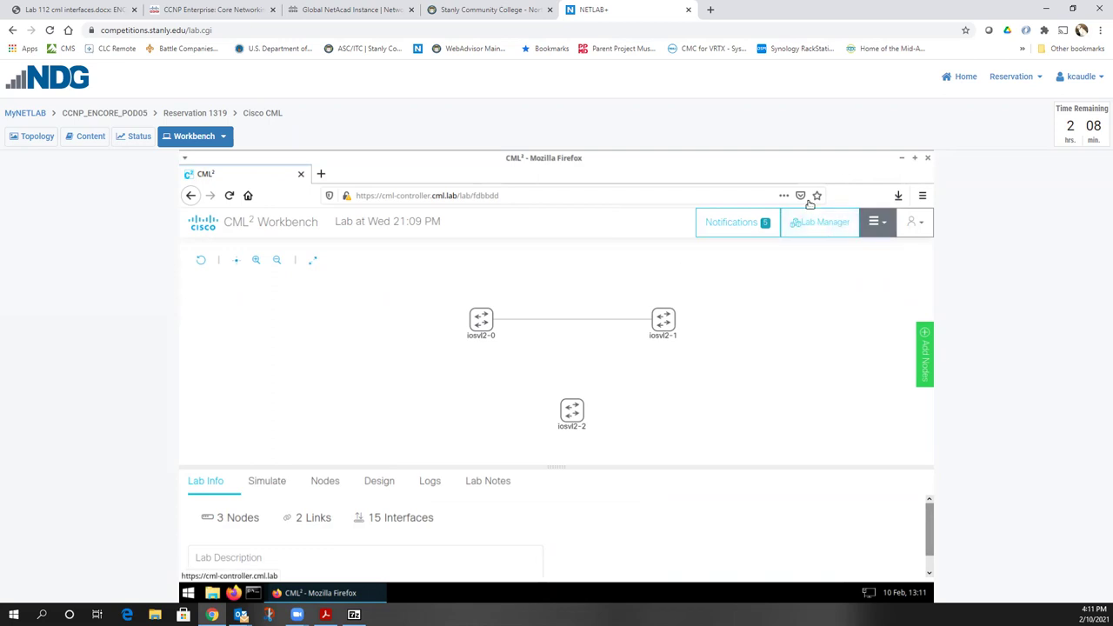
pyautogui.click(828, 224)
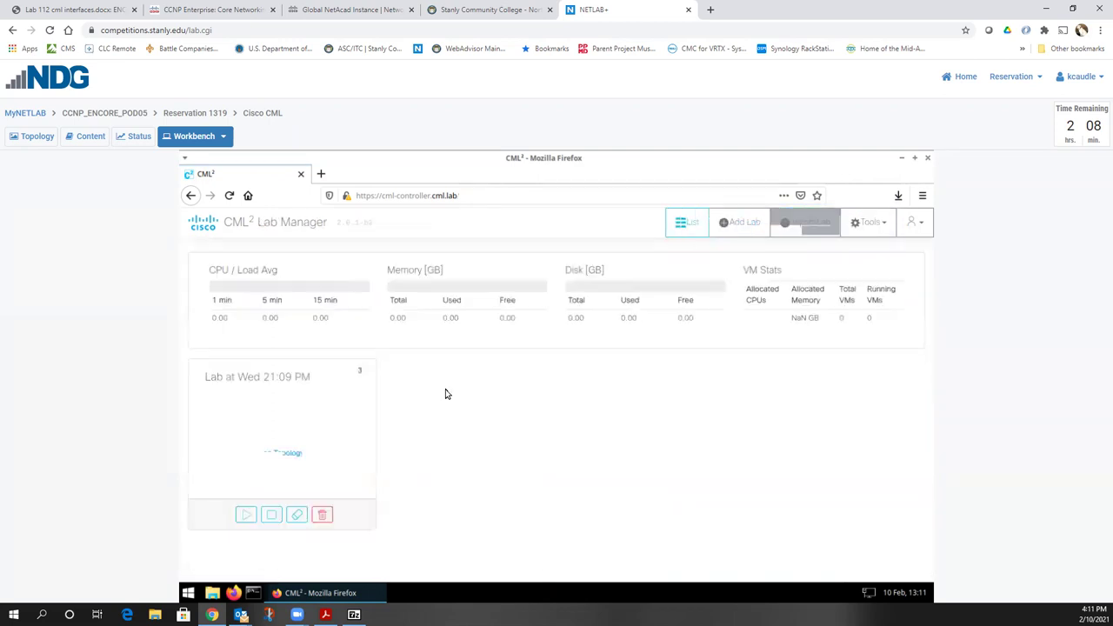
# Delete the old three-switch lab from the Lab Manager list.
pyautogui.click(322, 515)
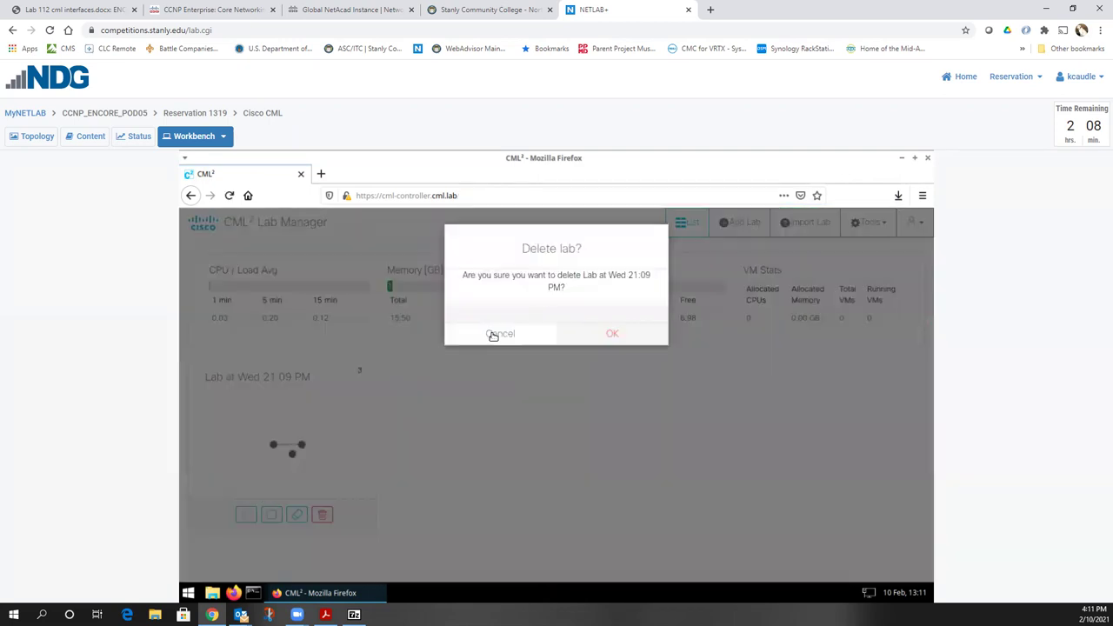
pyautogui.click(606, 339)
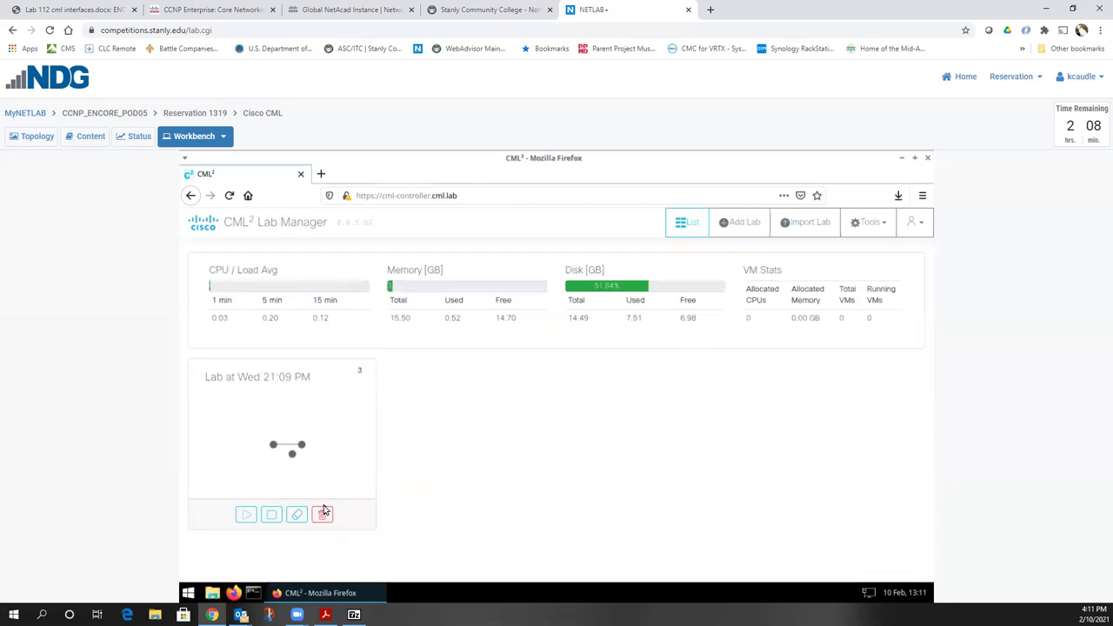
pyautogui.click(322, 514)
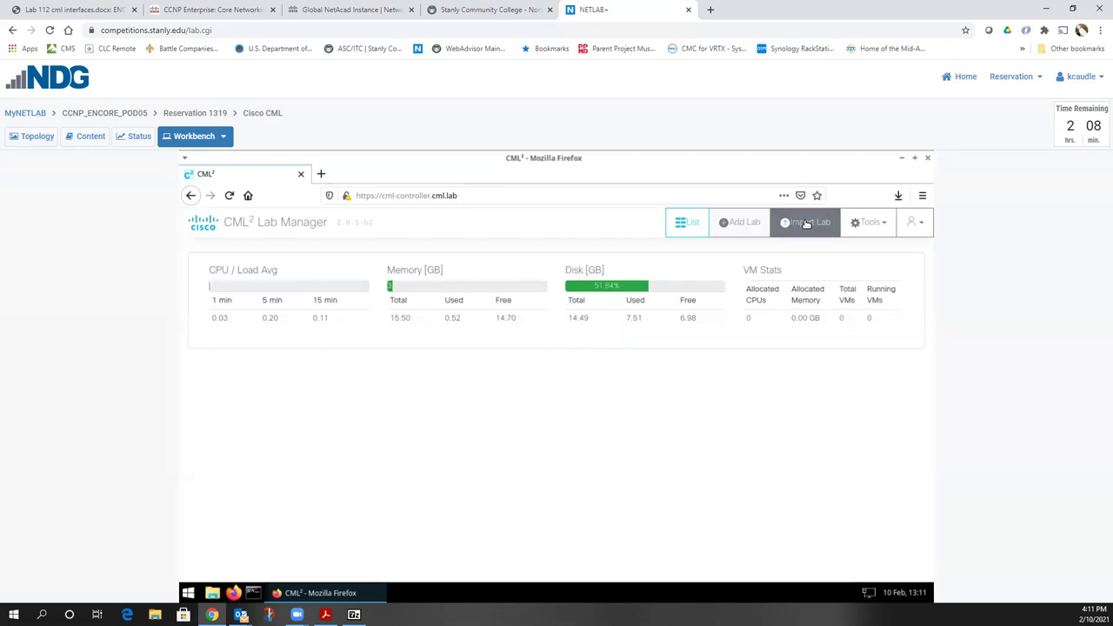
# Import 'Lab at Wed 21 09 PM.yaml' from Downloads and open the imported lab.
pyautogui.click(806, 224)
pyautogui.click(831, 327)
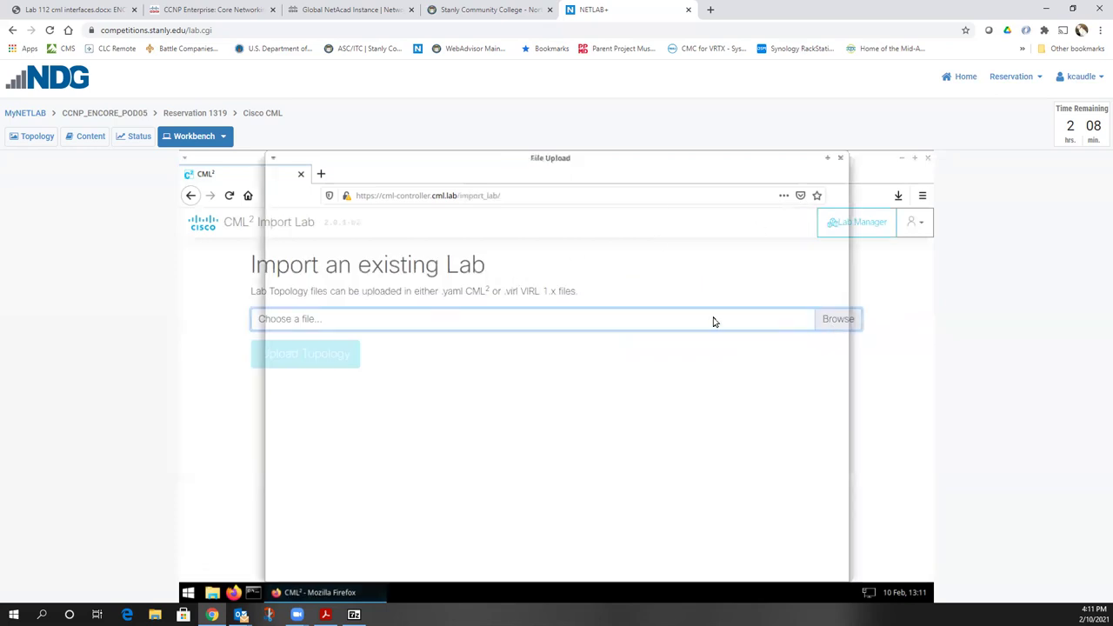
pyautogui.click(313, 270)
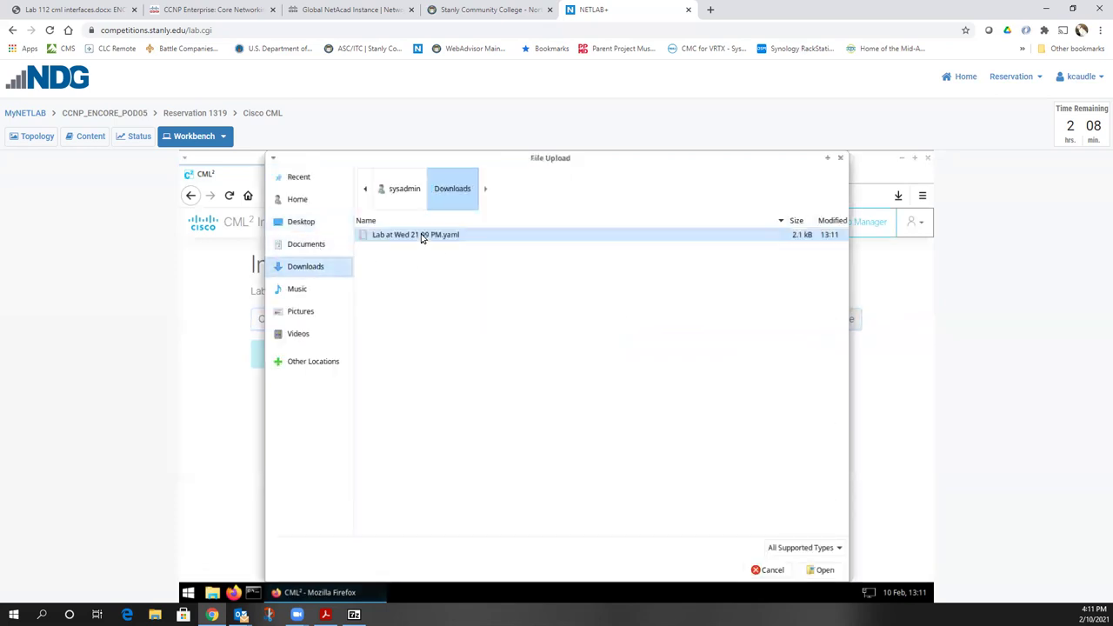
pyautogui.doubleClick(423, 236)
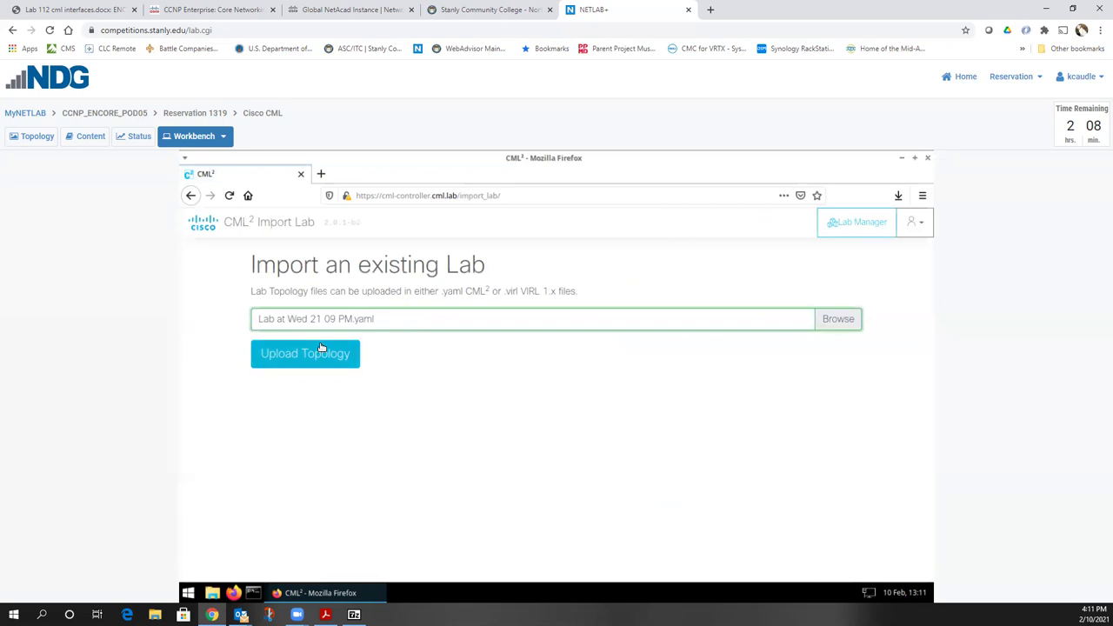
pyautogui.click(320, 353)
pyautogui.click(306, 364)
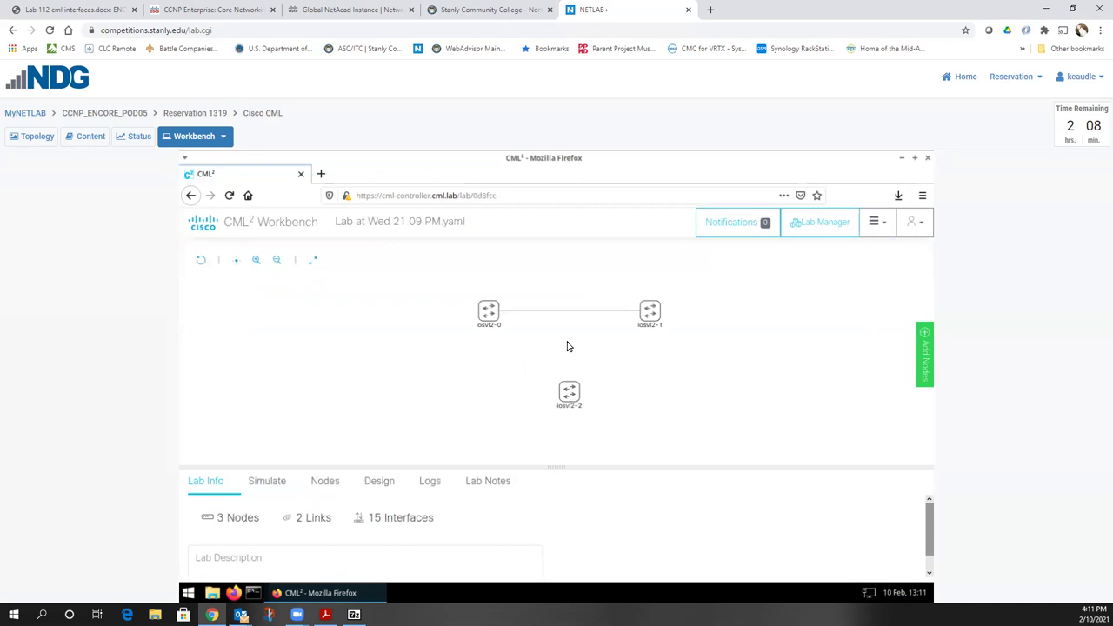
pyautogui.click(875, 223)
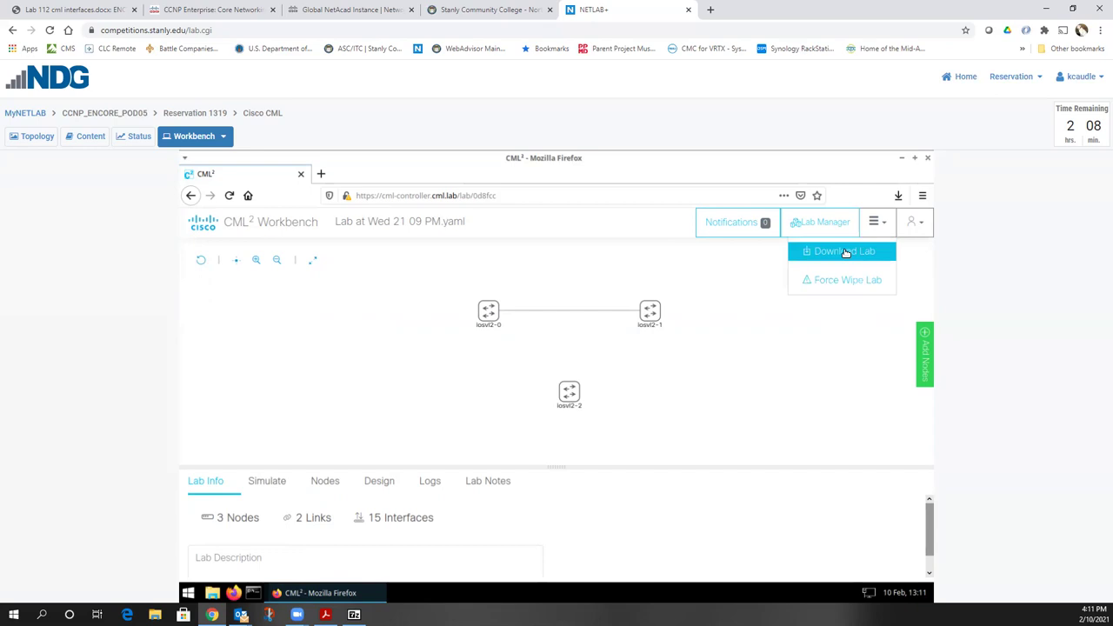
# Rename the exported yaml file in the Downloads folder to Lab222.yaml.
pyautogui.click(213, 594)
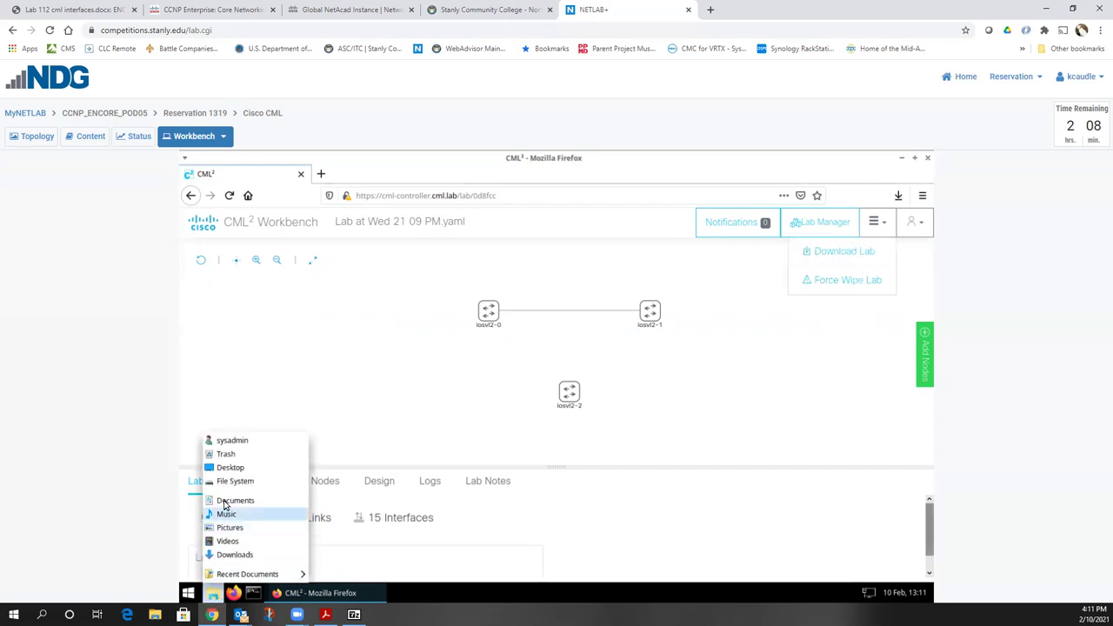
pyautogui.click(234, 554)
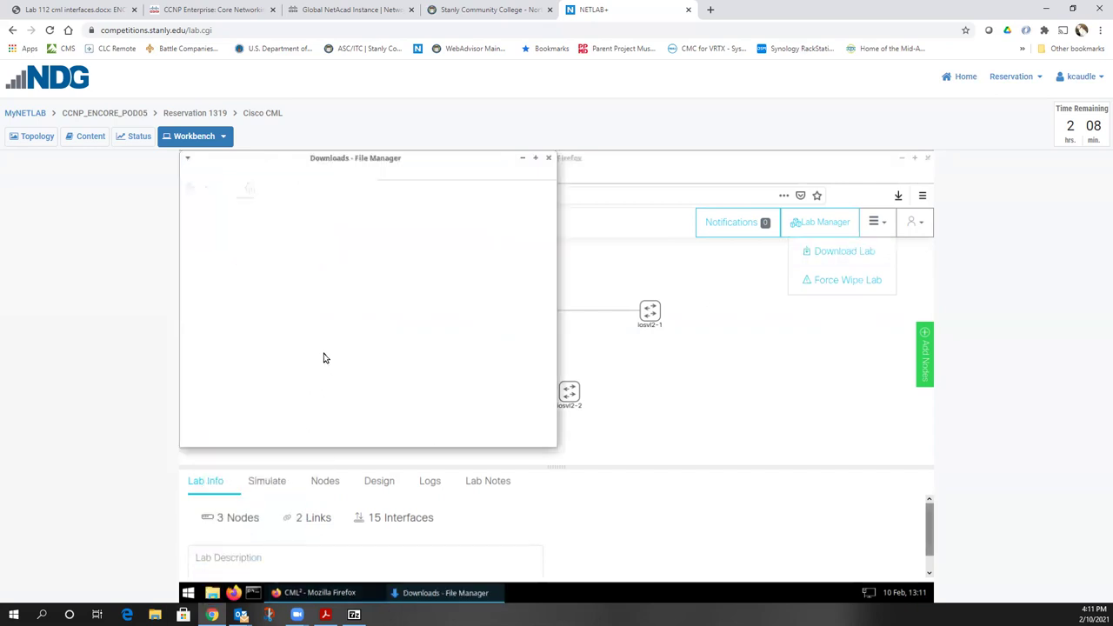
pyautogui.click(323, 254)
pyautogui.rightClick(323, 253)
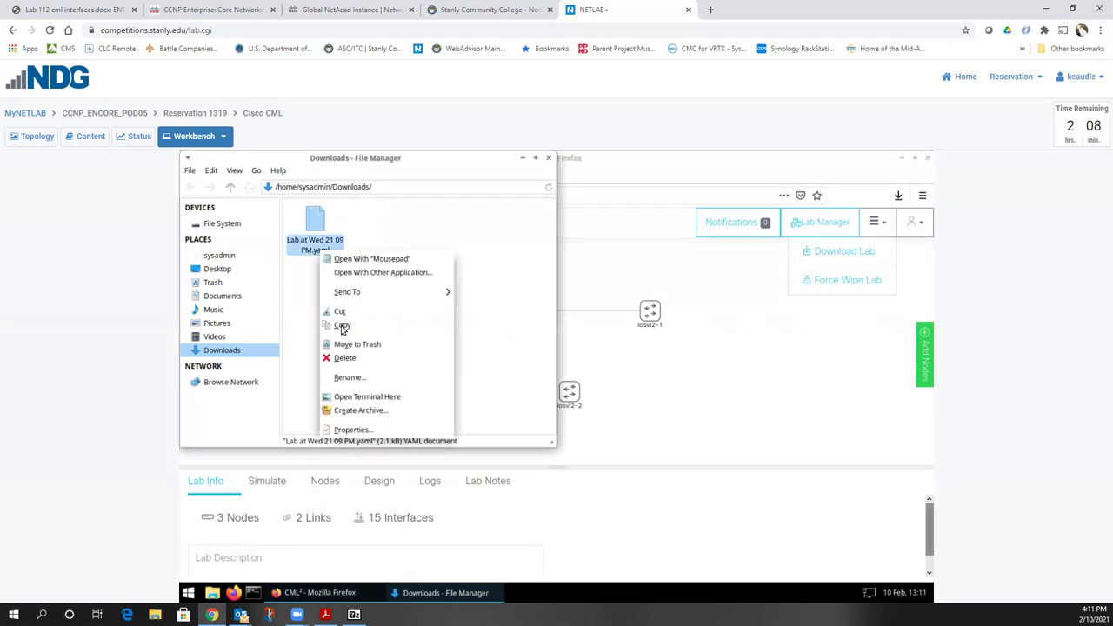
pyautogui.click(351, 378)
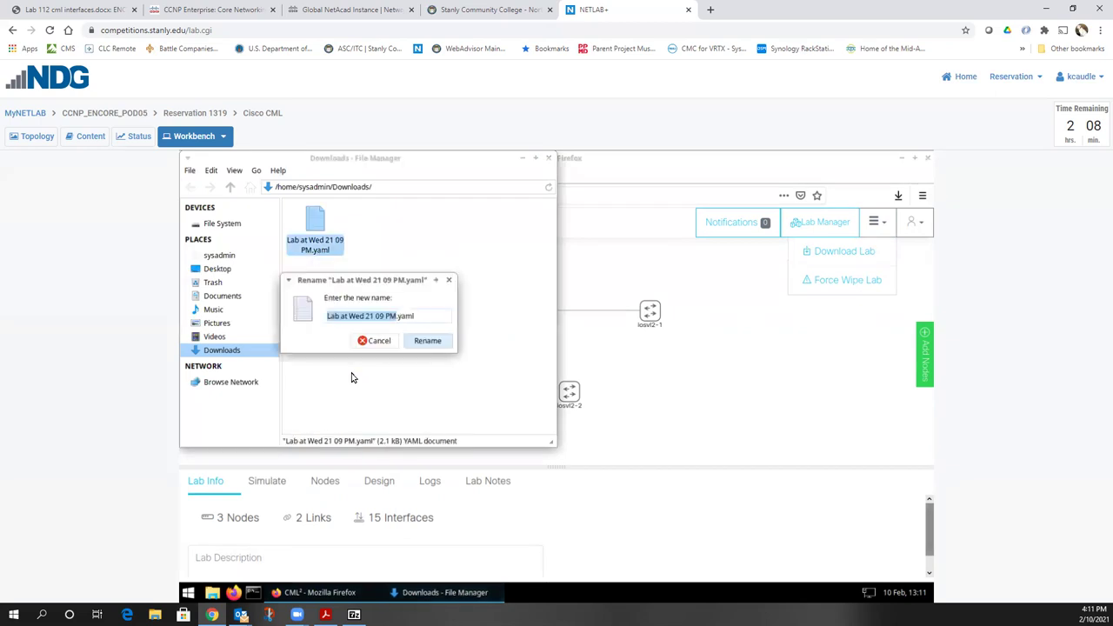
pyautogui.write('Lab222')
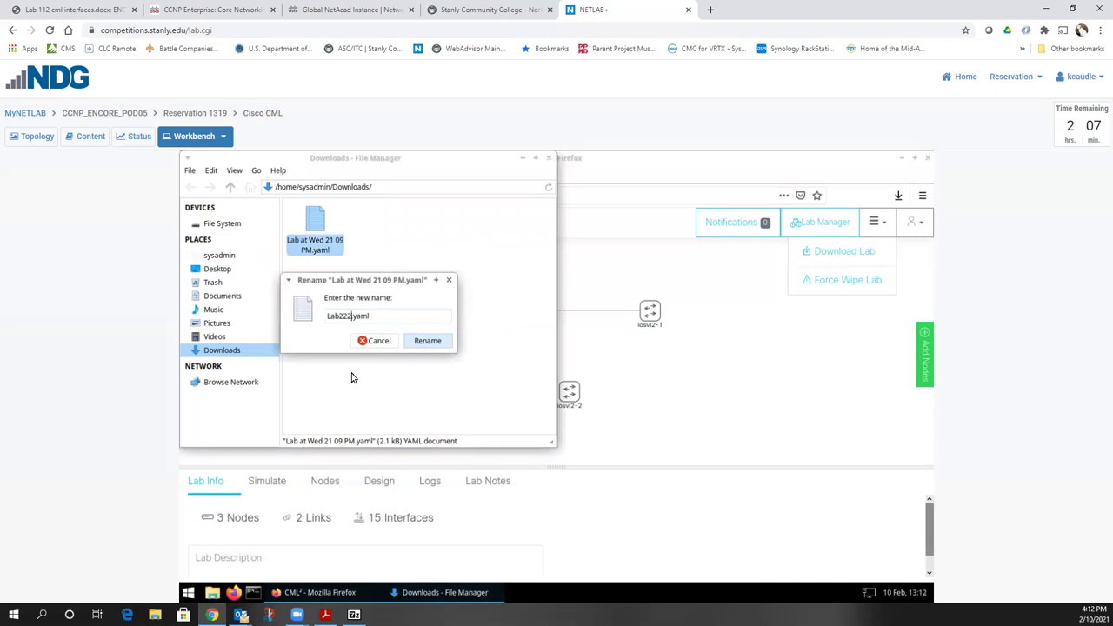
pyautogui.click(426, 341)
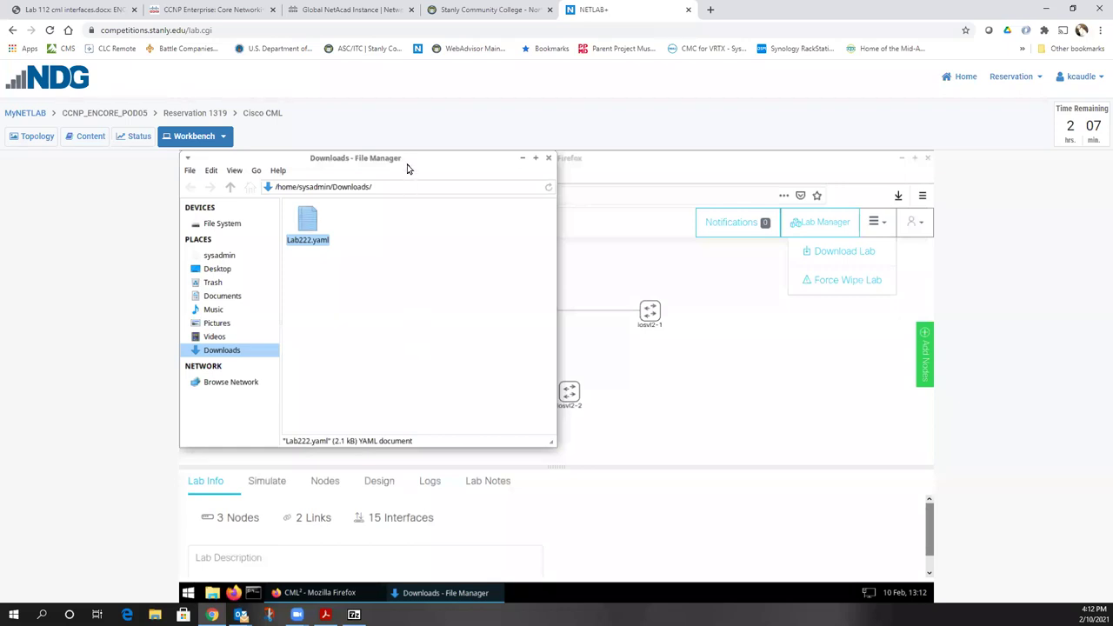
pyautogui.moveTo(568, 264); pyautogui.dragTo(555, 272)
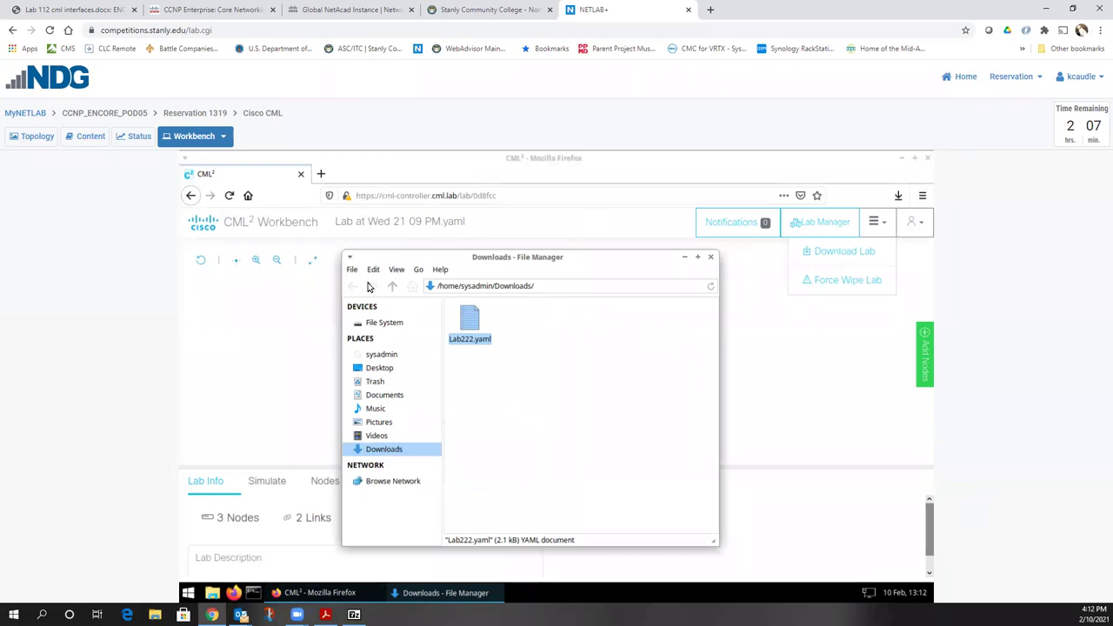
# Load netacad.com in a new tab and go to the Cisco login page.
pyautogui.click(321, 174)
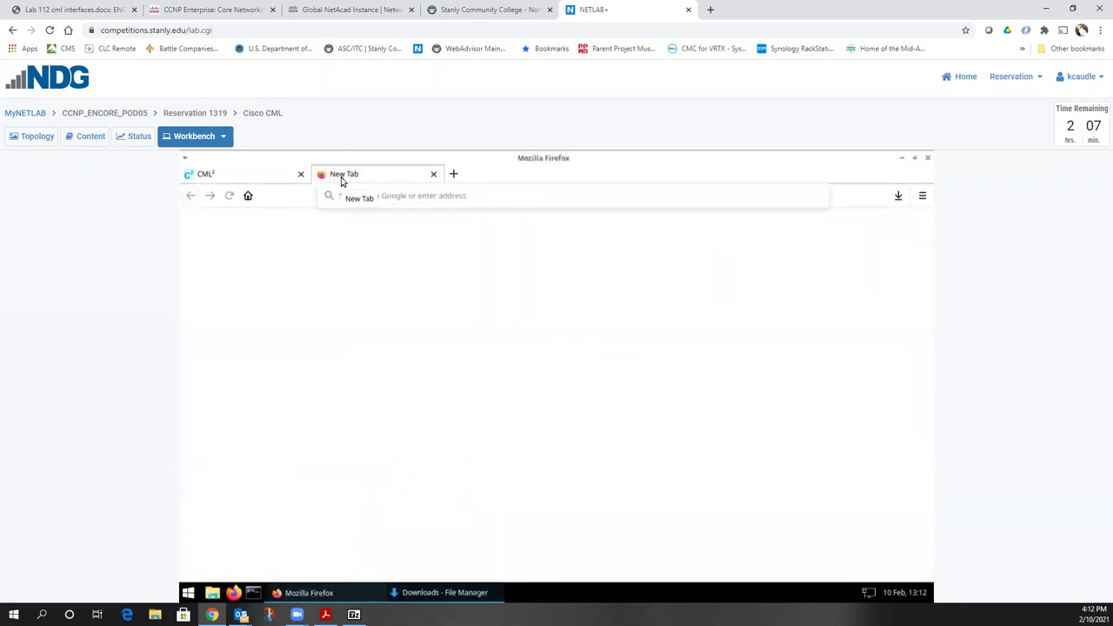
pyautogui.write('neta')
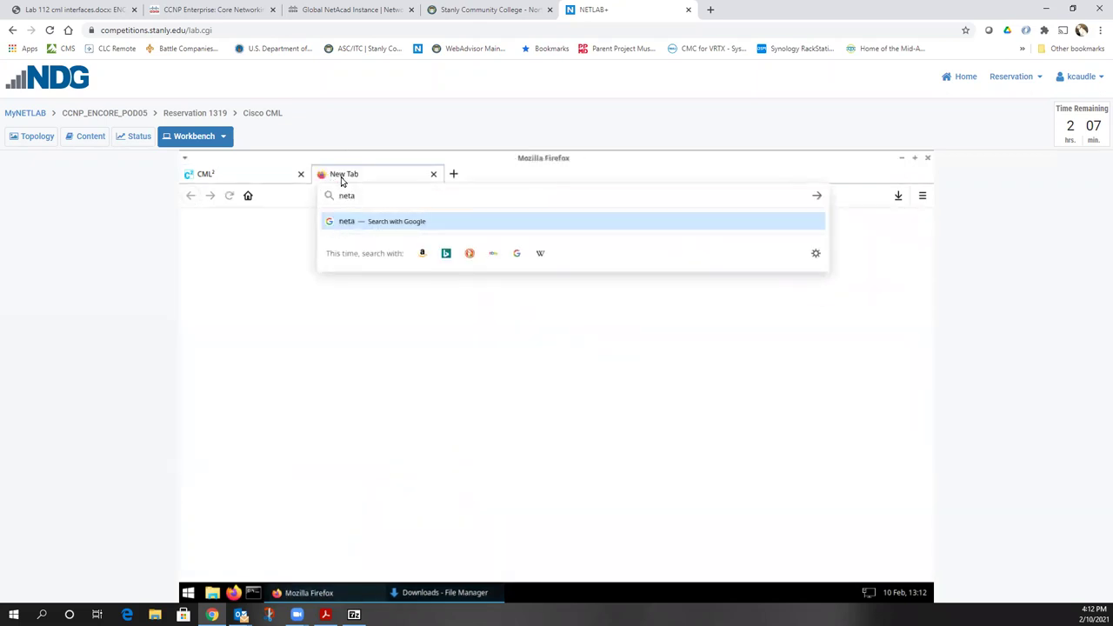
pyautogui.write('cad.com')
pyautogui.press('Return')
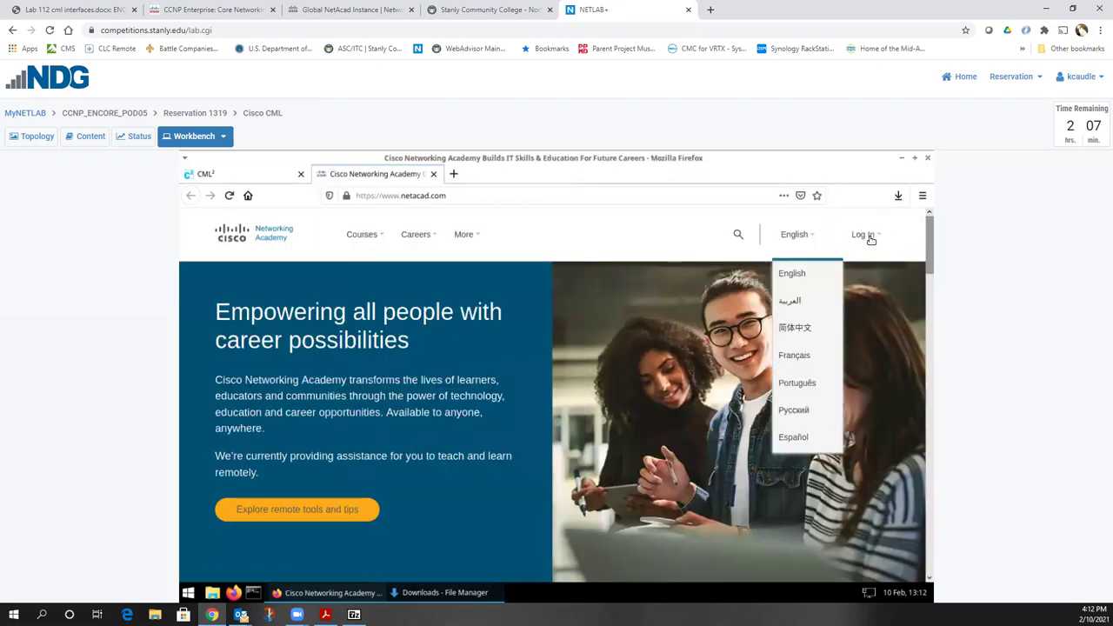
pyautogui.moveTo(871, 239)
pyautogui.click(851, 272)
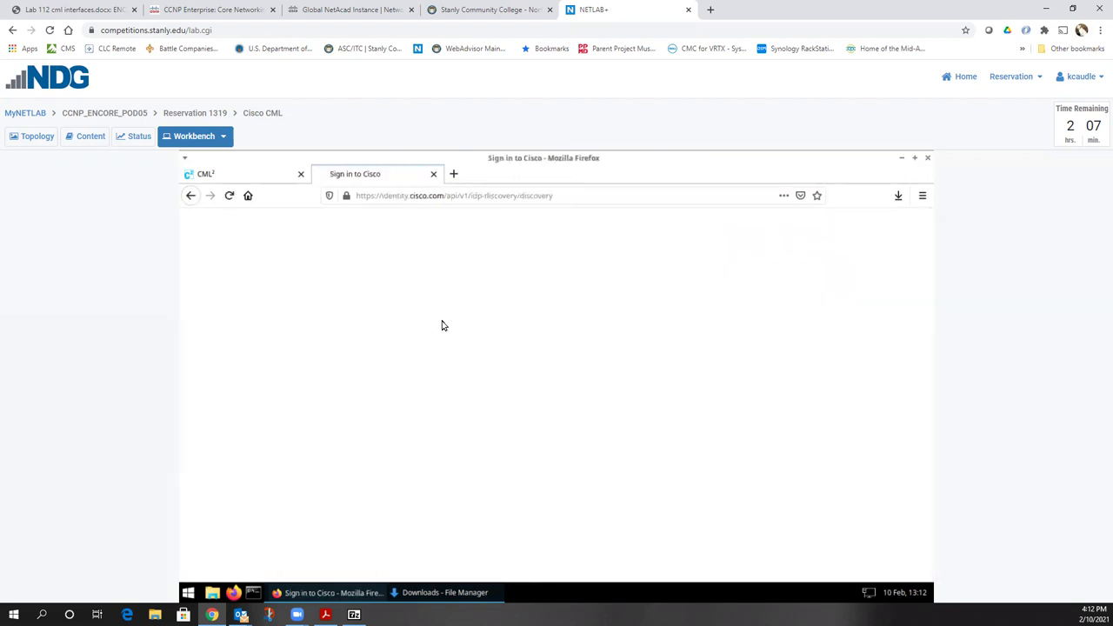
# Sign in to Networking Academy with the account username and password.
pyautogui.click(505, 468)
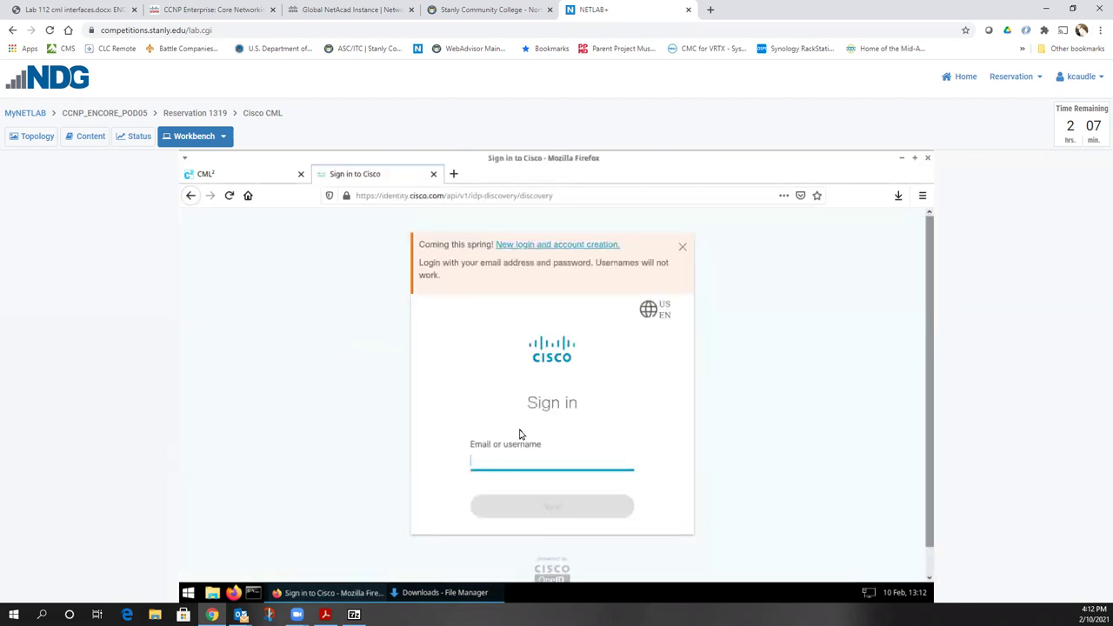
pyautogui.press('Return')
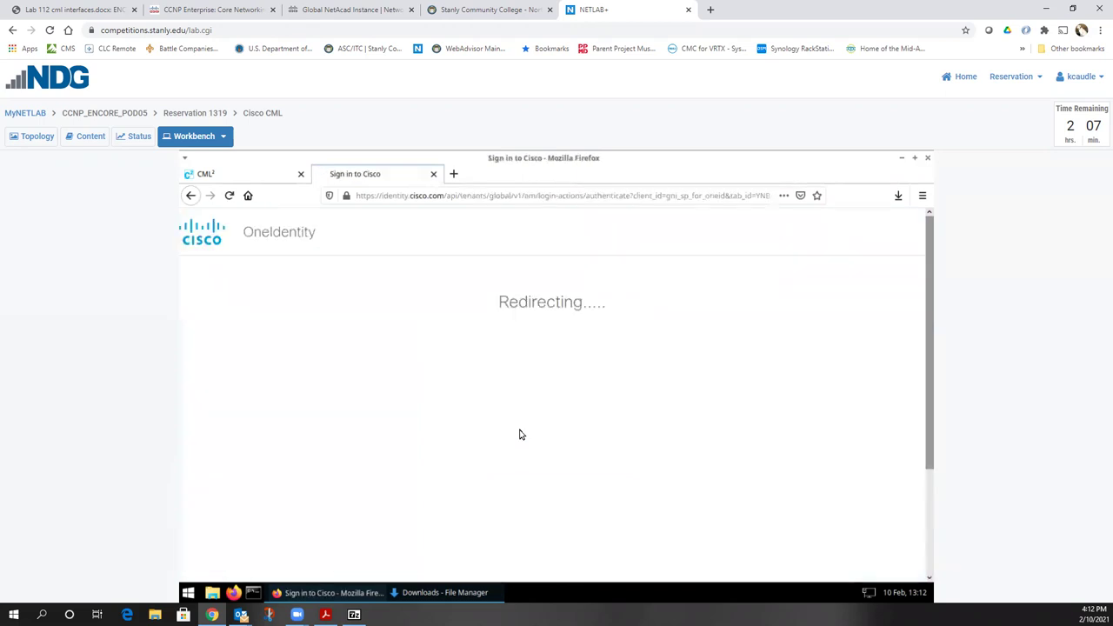
pyautogui.write('*')
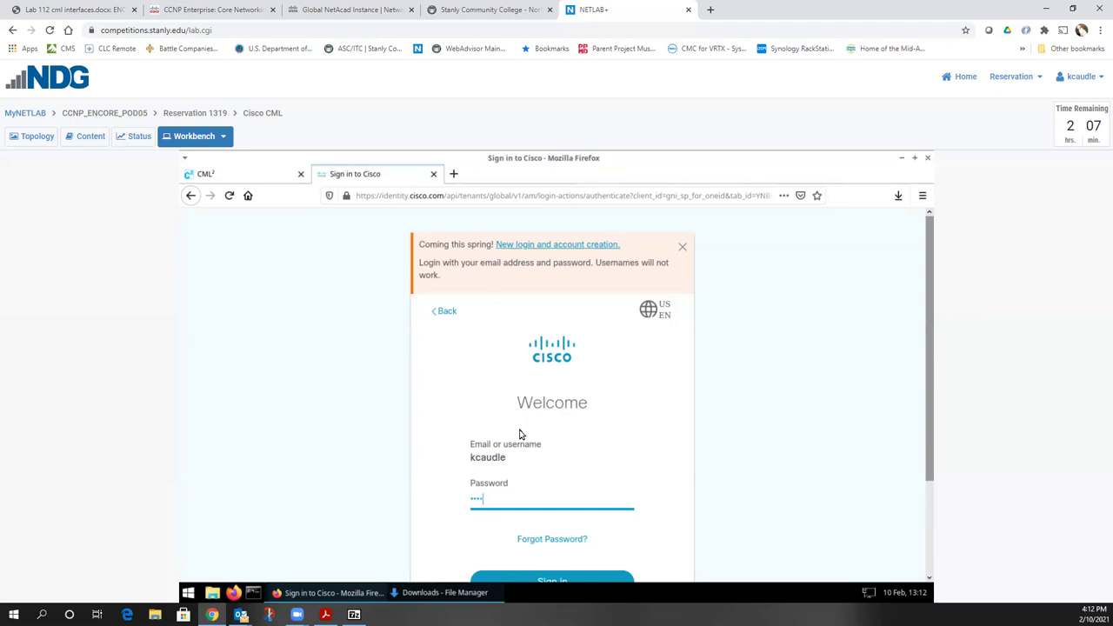
pyautogui.press('Return')
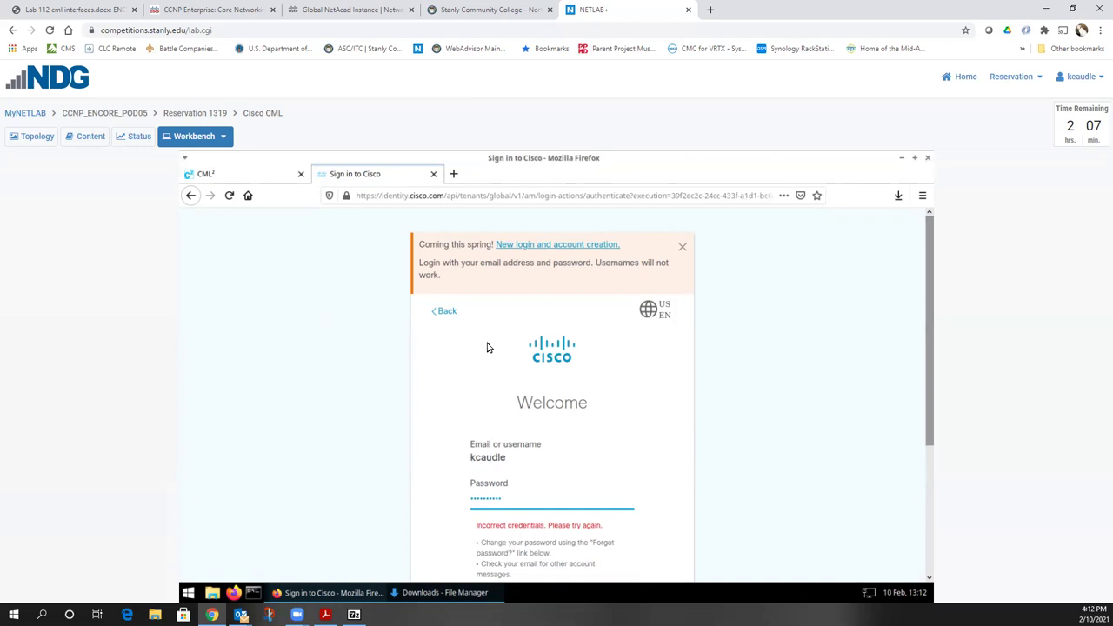
pyautogui.press('Return')
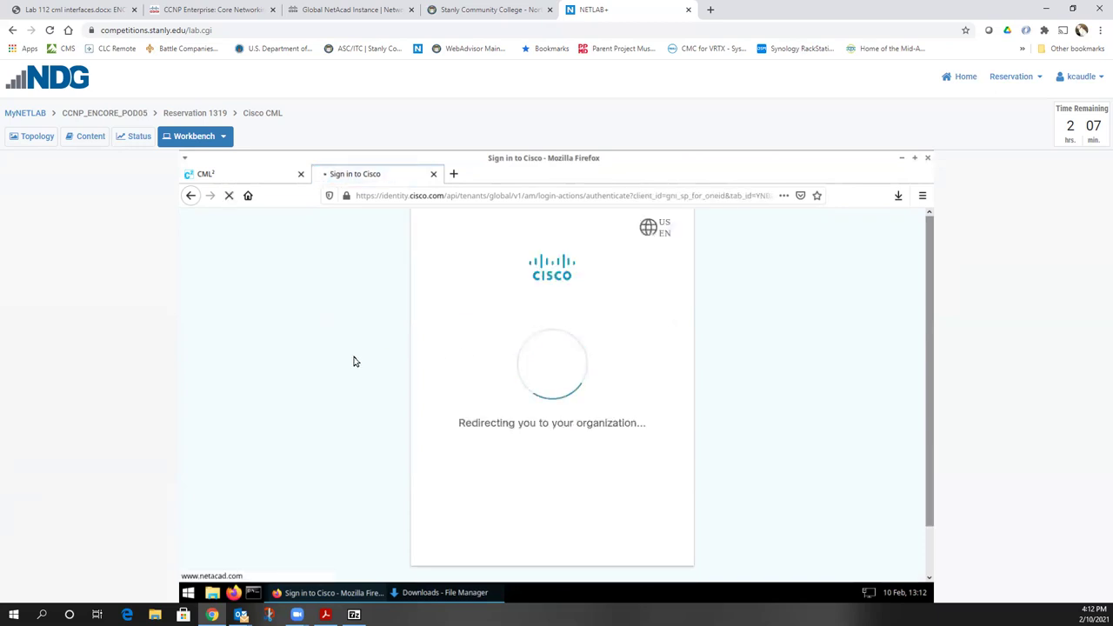
pyautogui.scroll(-2, 522, 383)
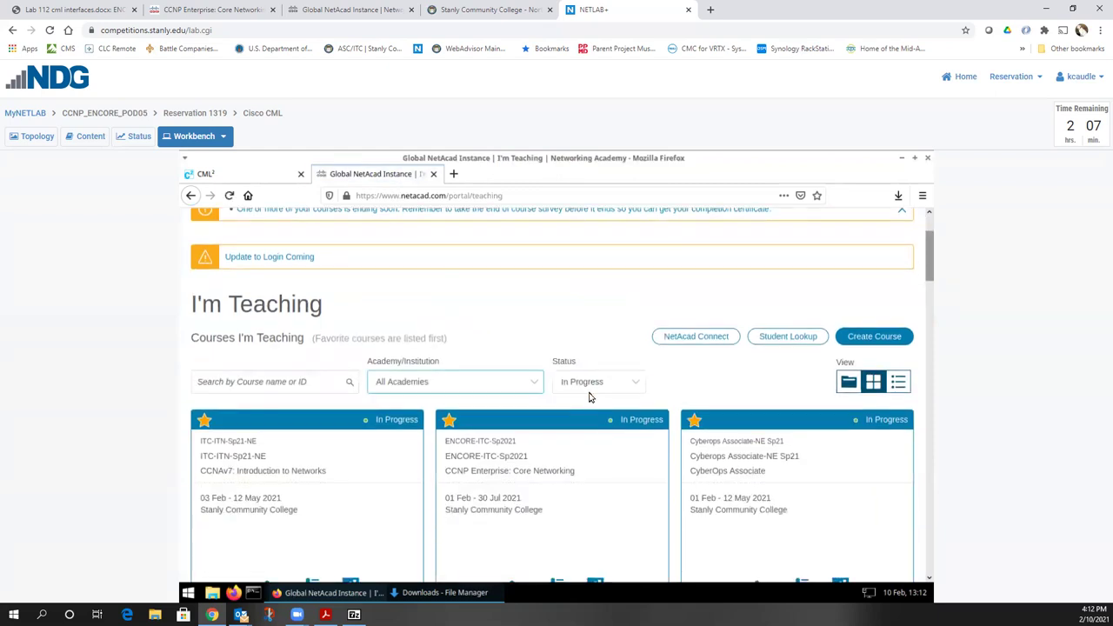
# Open the ENCORE-ITC-Sp2021 course and its Files list.
pyautogui.moveTo(574, 481)
pyautogui.click(637, 445)
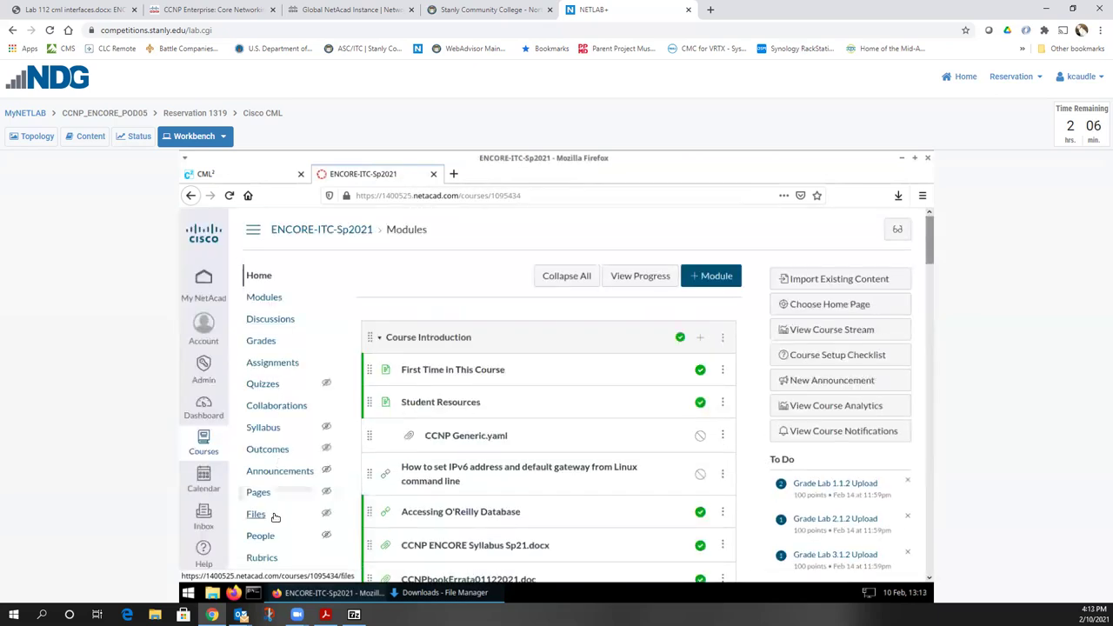
pyautogui.click(274, 517)
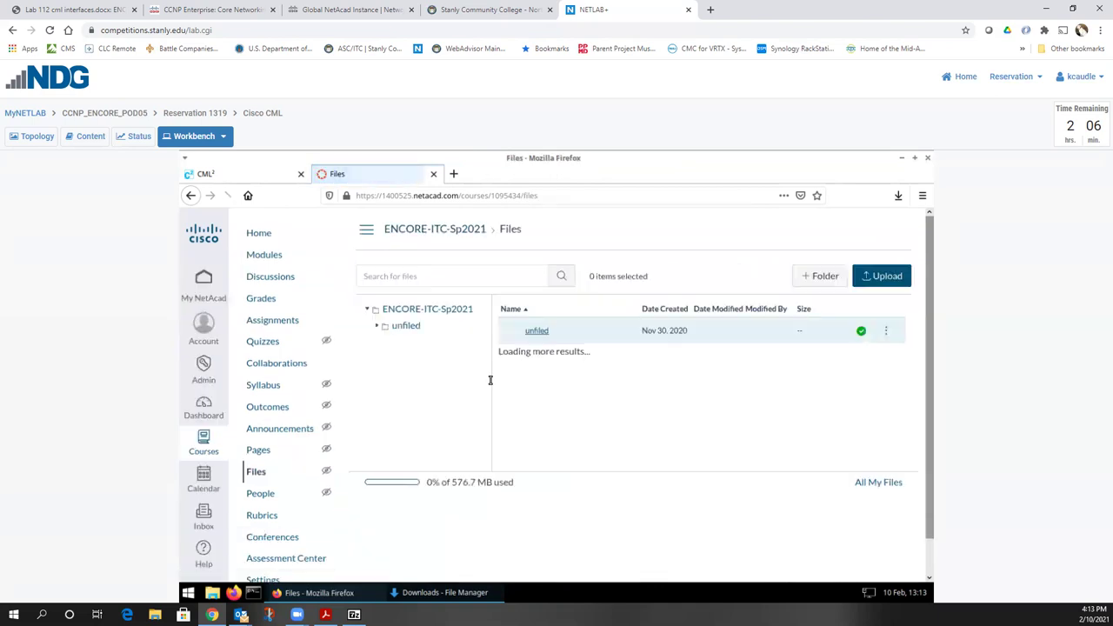
# Drag Lab222.yaml from the file window onto the course Files page and confirm it appears.
pyautogui.click(426, 593)
pyautogui.moveTo(468, 321); pyautogui.dragTo(787, 370)
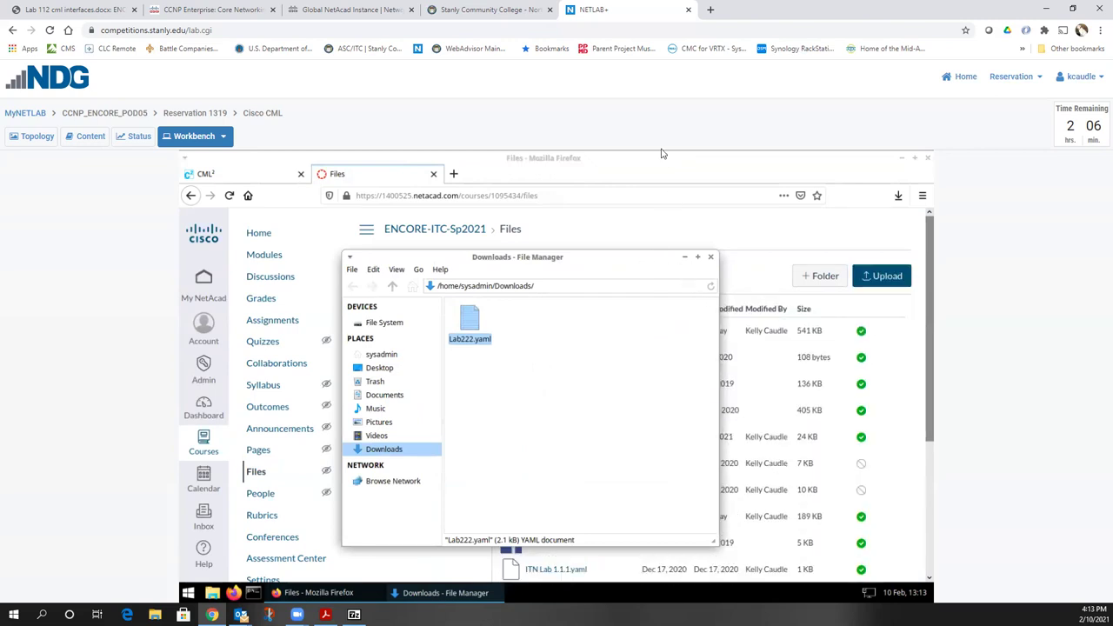
pyautogui.click(641, 219)
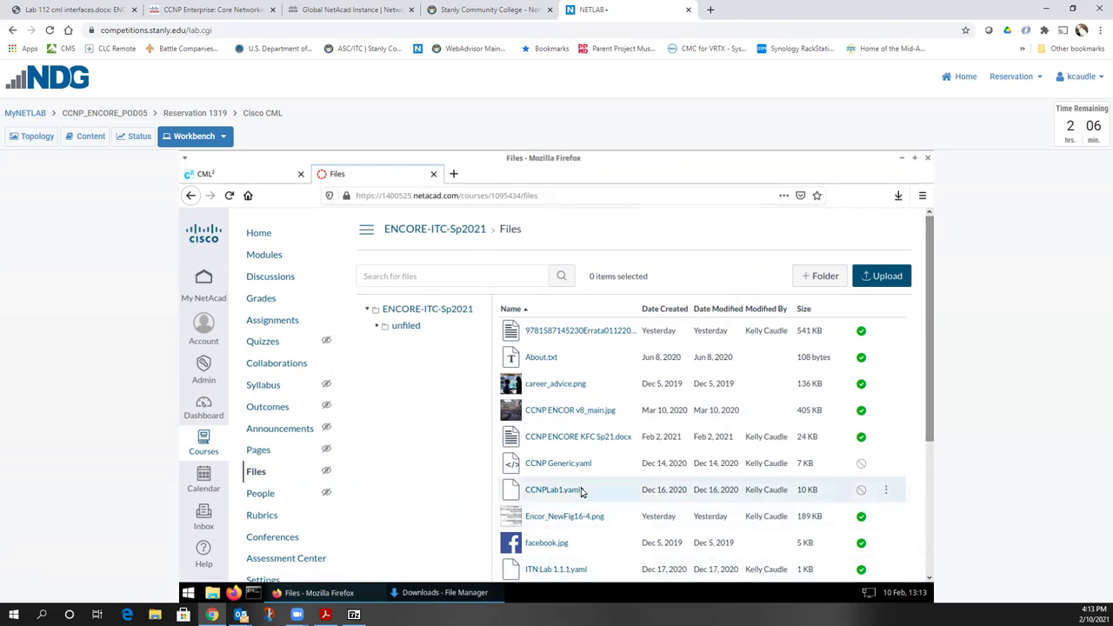
pyautogui.scroll(-1, 581, 493)
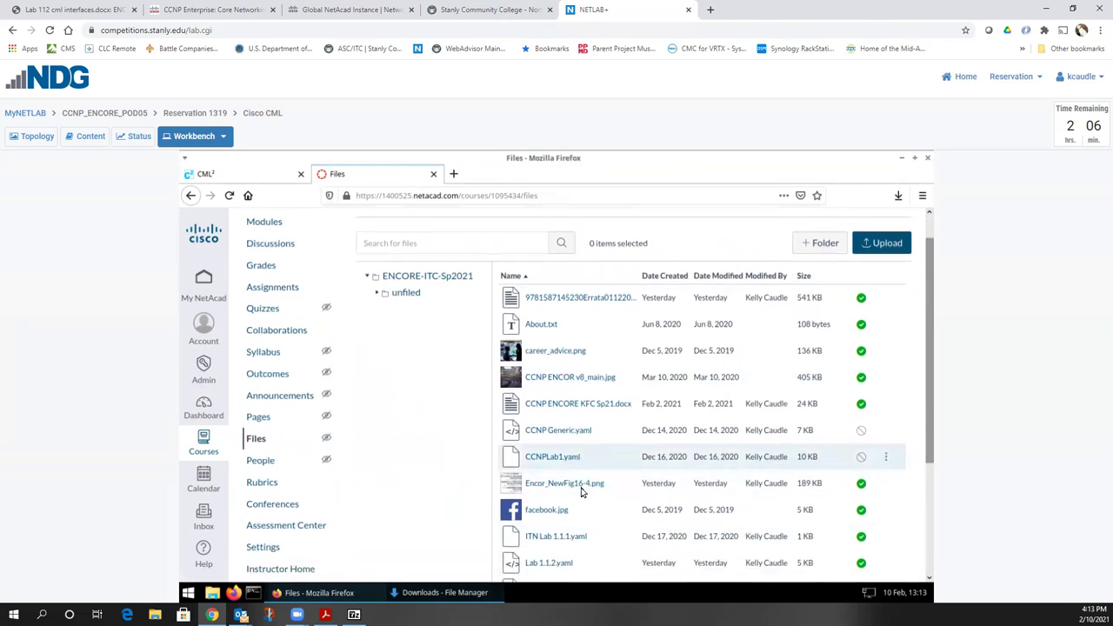
pyautogui.scroll(-1, 582, 493)
pyautogui.scroll(-3, 582, 493)
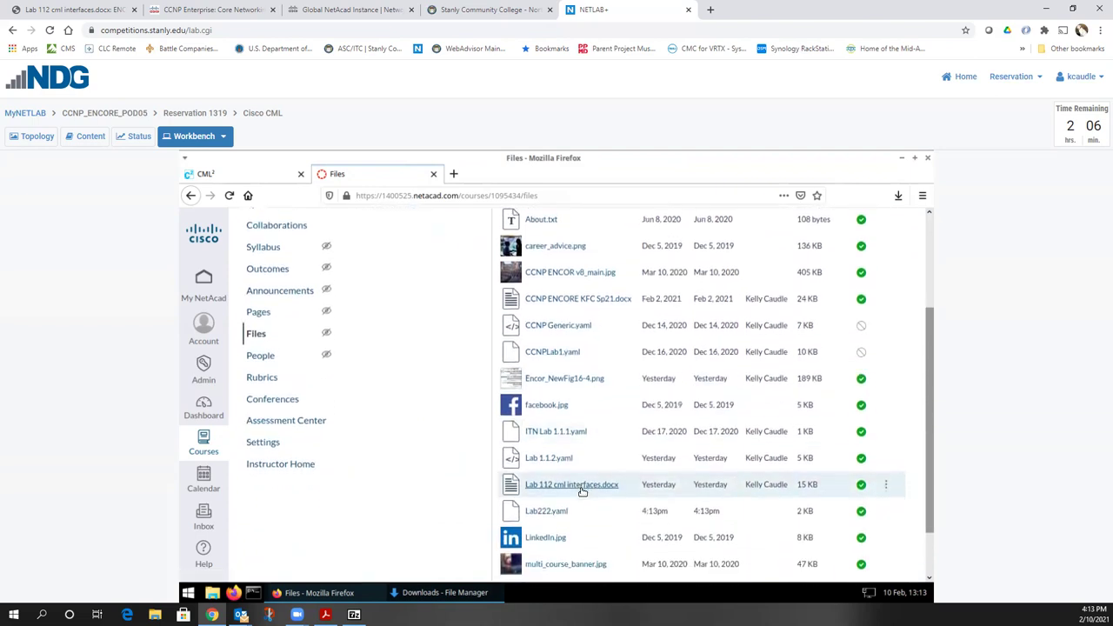
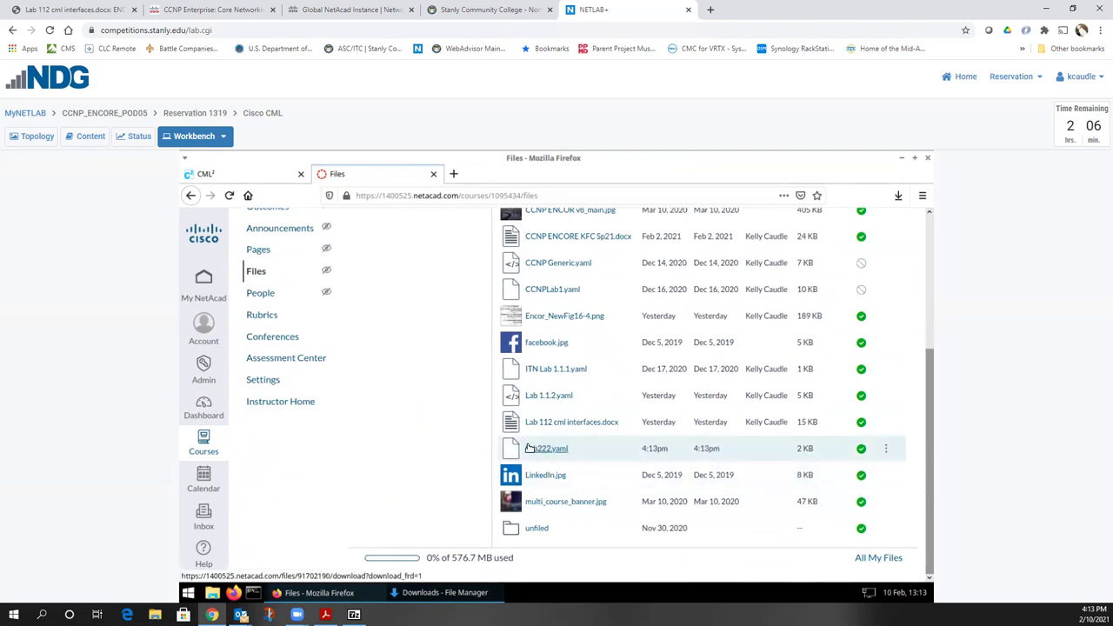
# Delete Lab222.yaml from the course files and return to the I'm Teaching overview.
pyautogui.click(887, 448)
pyautogui.click(846, 488)
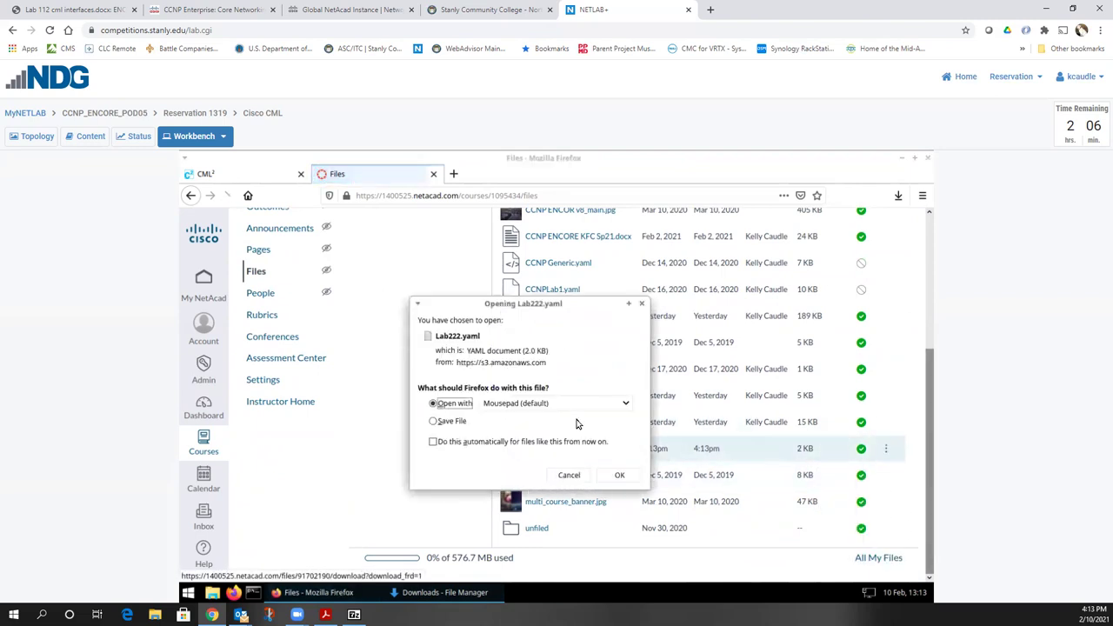
pyautogui.click(567, 476)
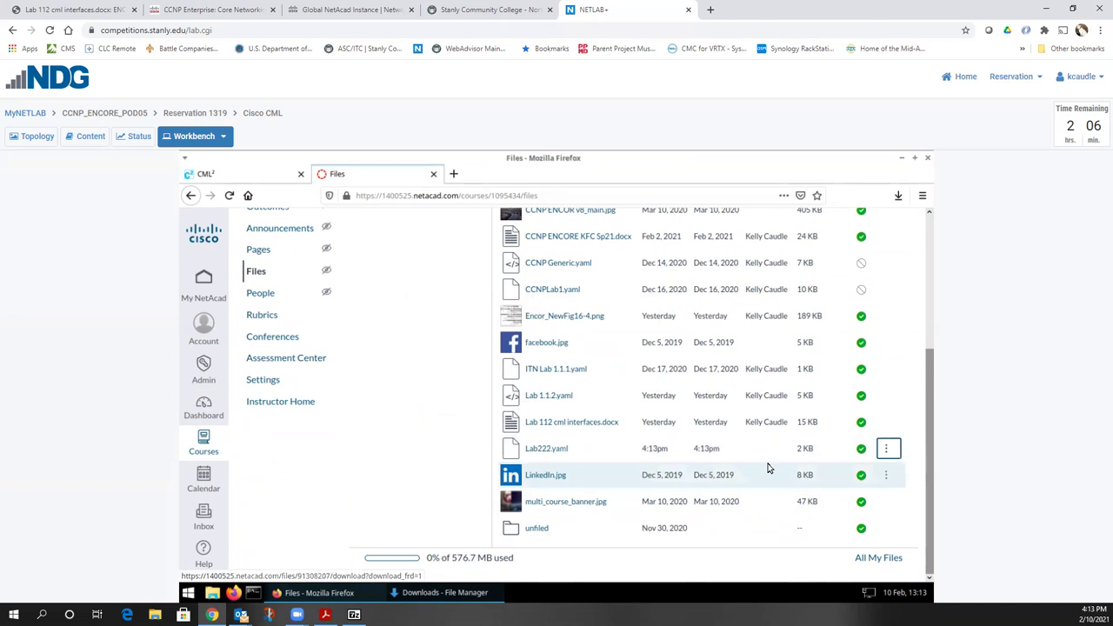
pyautogui.click(887, 449)
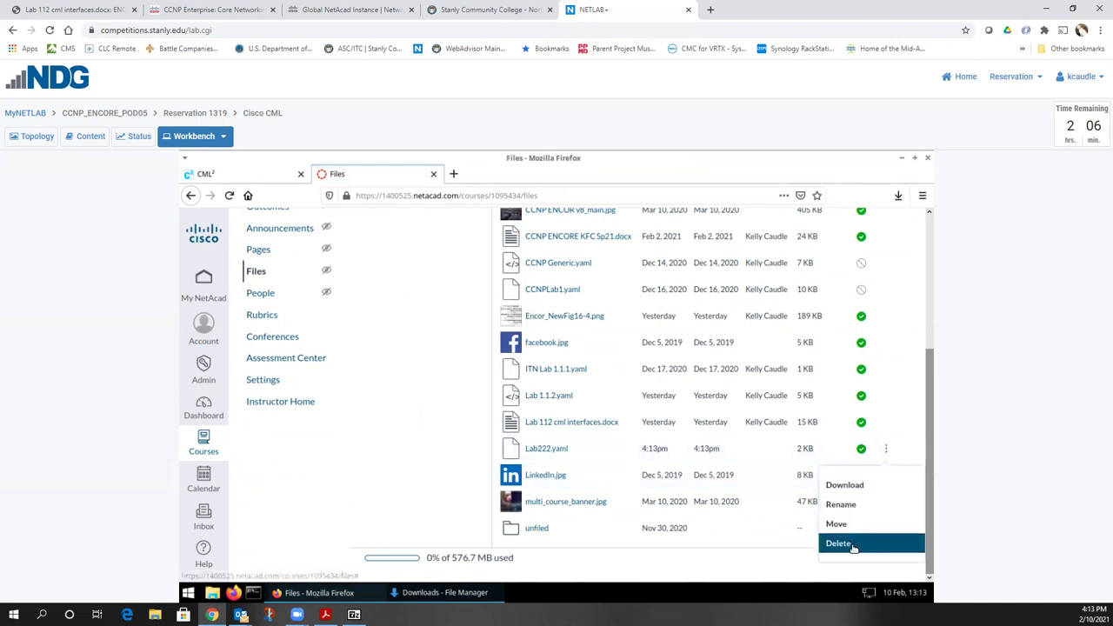
pyautogui.click(850, 544)
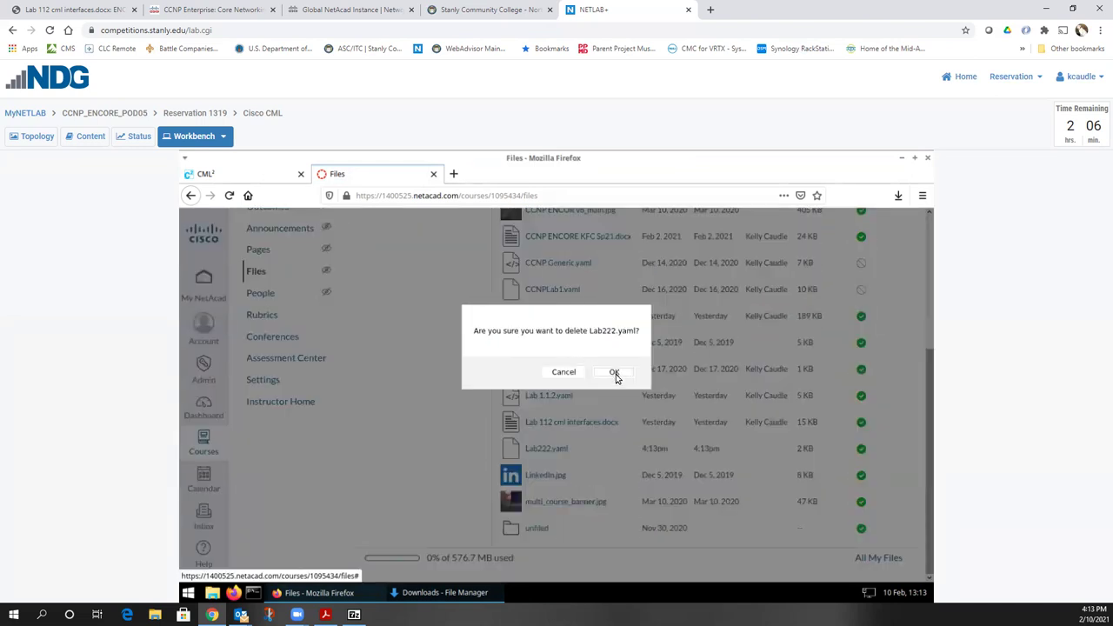
pyautogui.click(614, 372)
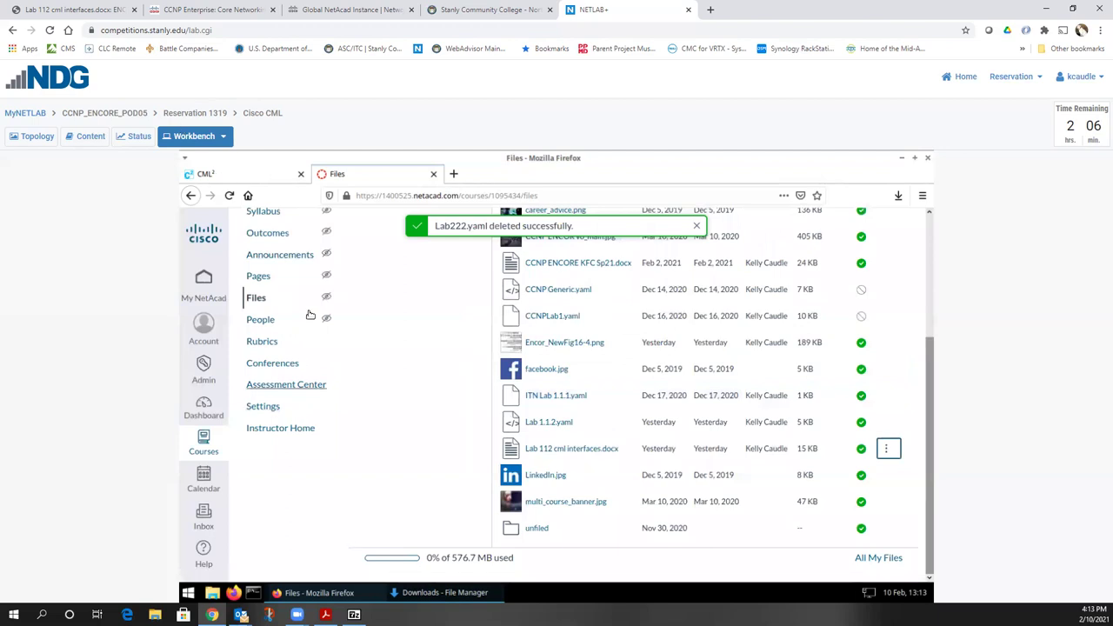
pyautogui.click(215, 285)
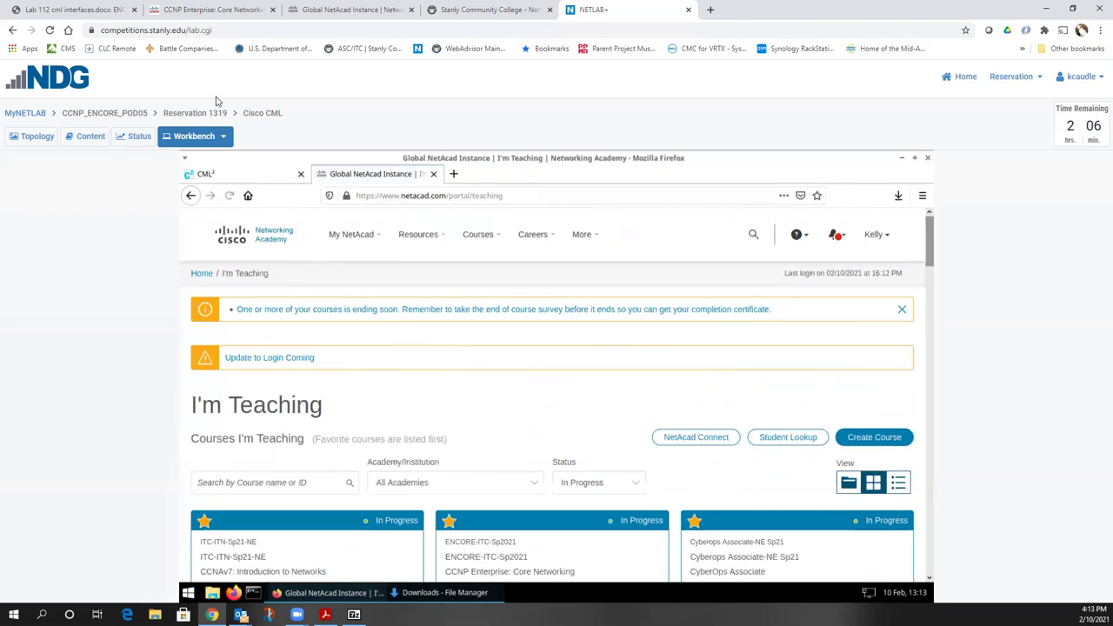
# Launch the ENCORE-ITC-Sp2021 course and open its Lab 1.1.2.yaml module item.
pyautogui.scroll(-2, 556, 522)
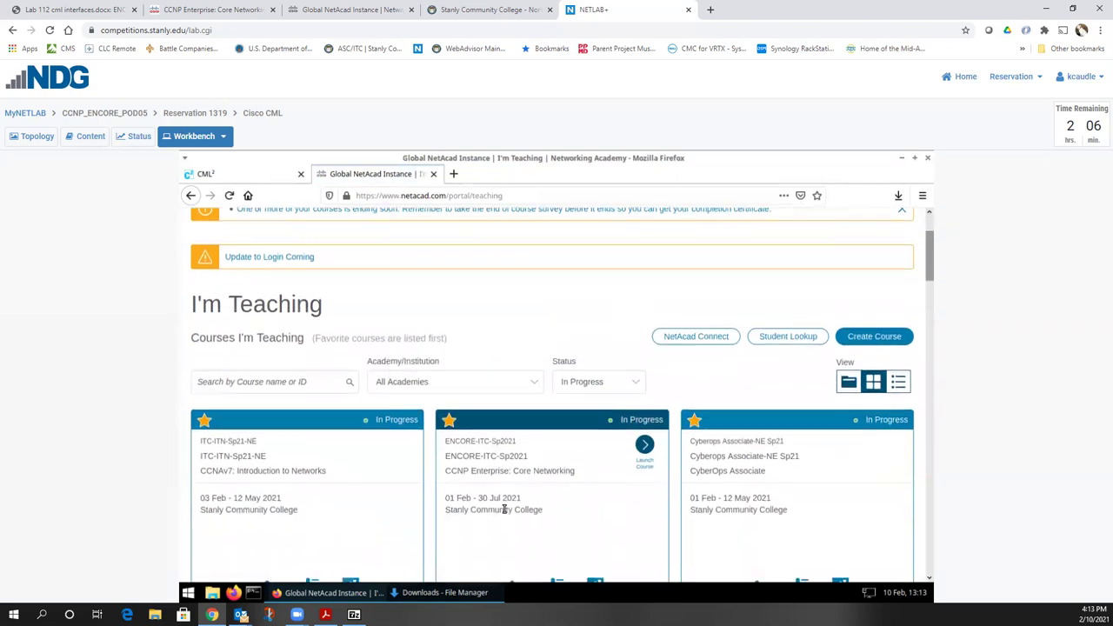
pyautogui.click(646, 445)
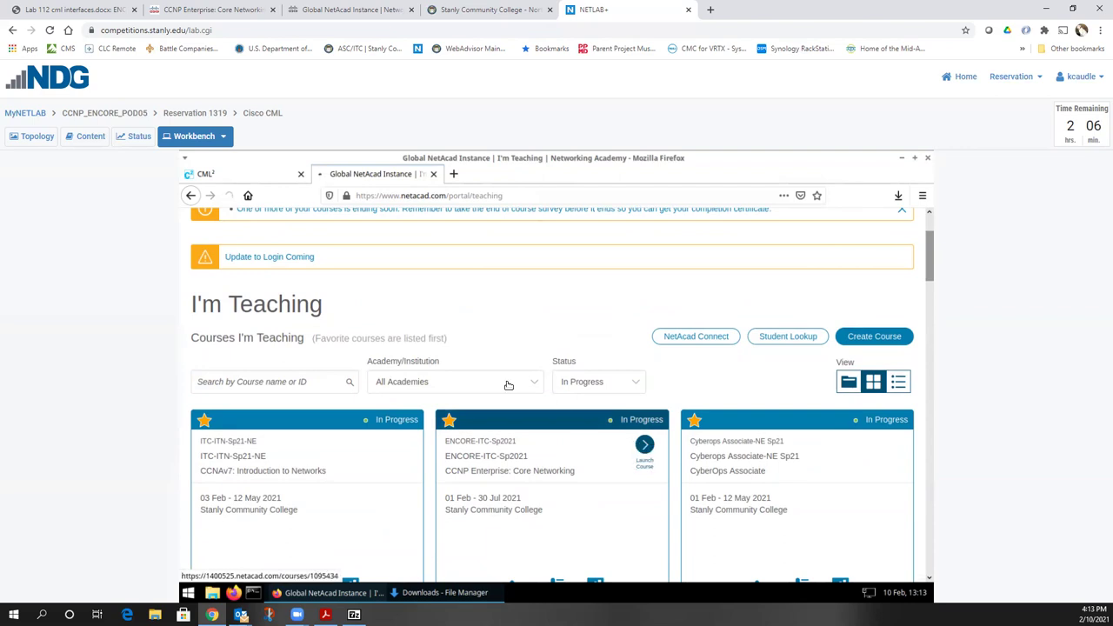
pyautogui.scroll(-5, 501, 350)
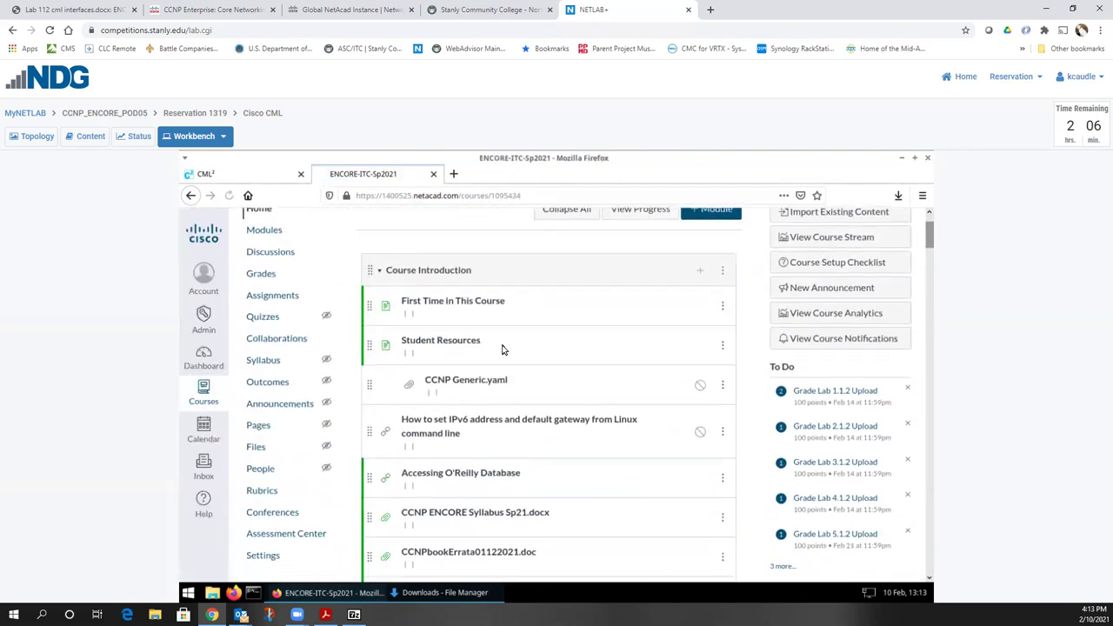
pyautogui.scroll(-5, 500, 352)
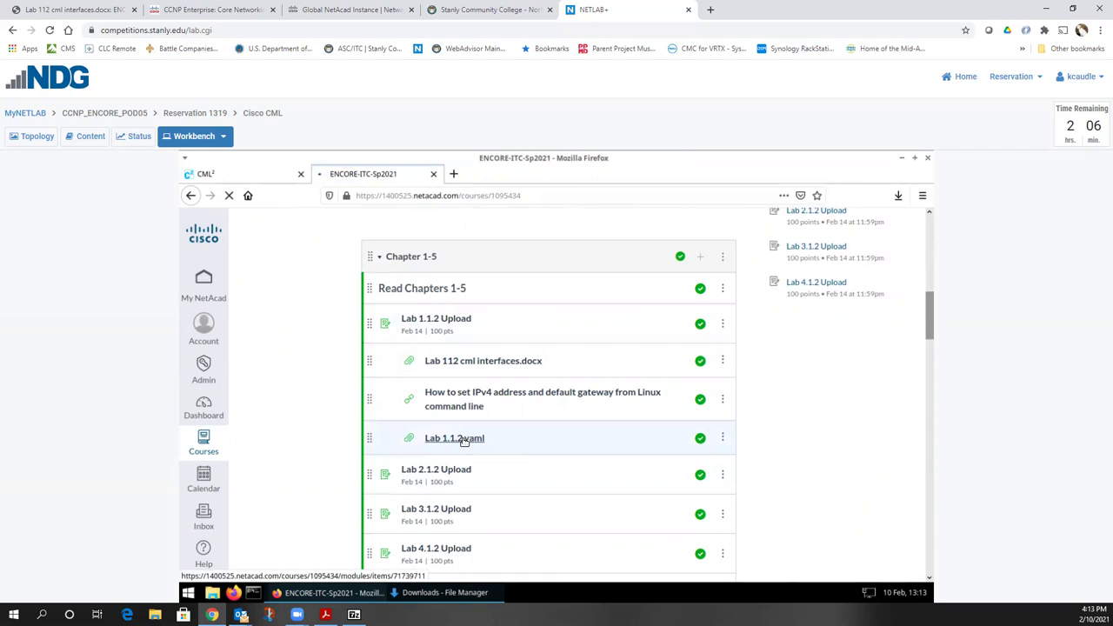
pyautogui.click(461, 438)
# Save Lab 1.1.2.yaml to disk and go back to the CML² Lab Manager.
pyautogui.click(473, 442)
pyautogui.click(434, 421)
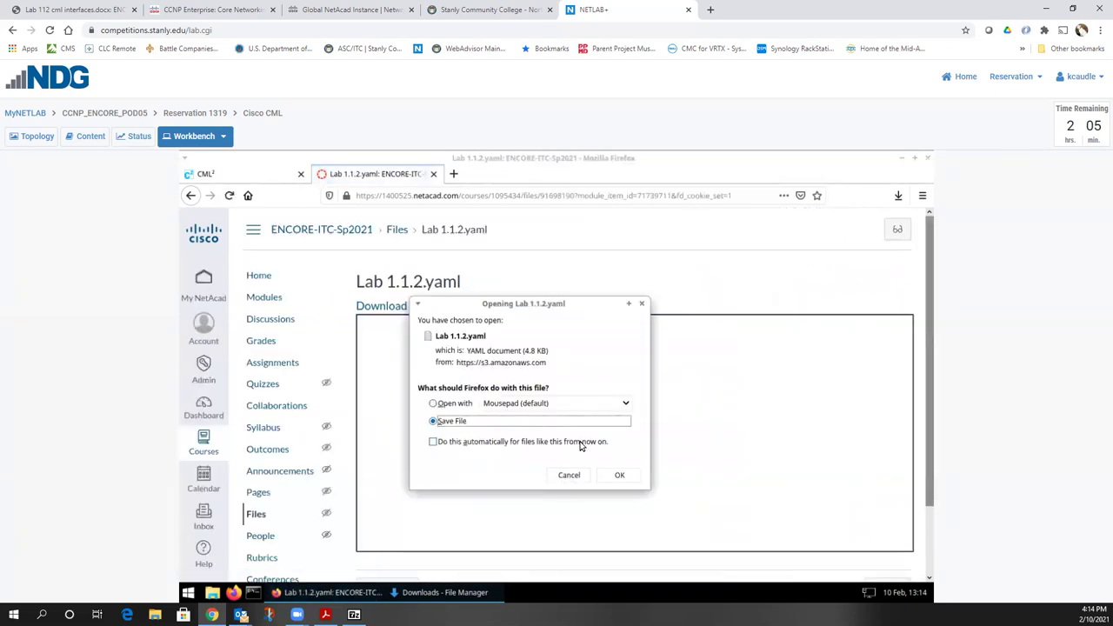
pyautogui.click(613, 477)
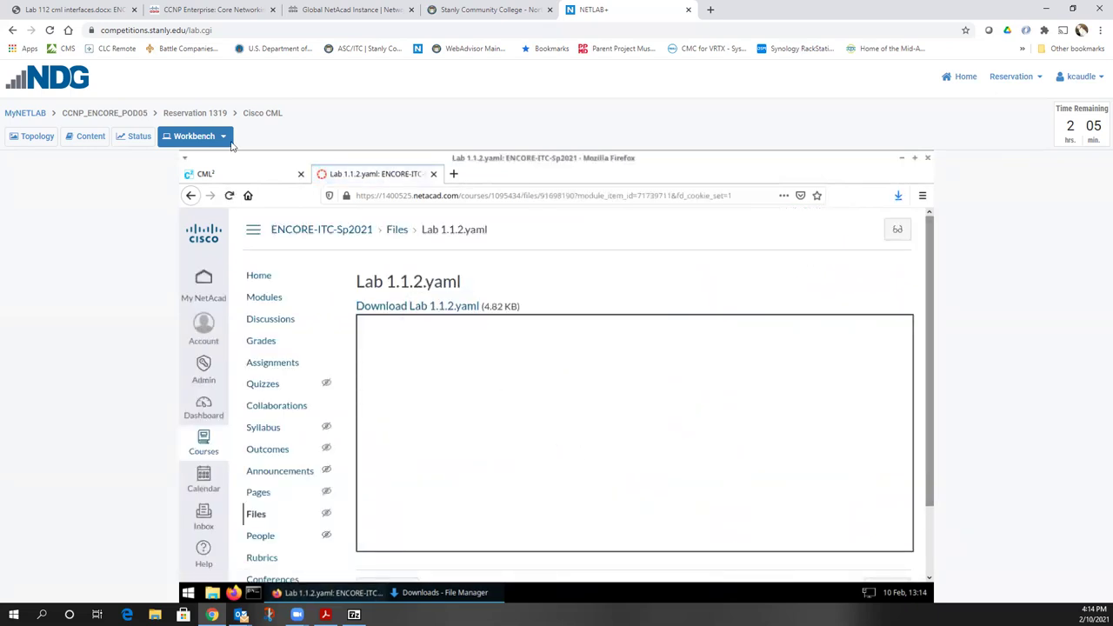
pyautogui.click(218, 174)
pyautogui.click(816, 224)
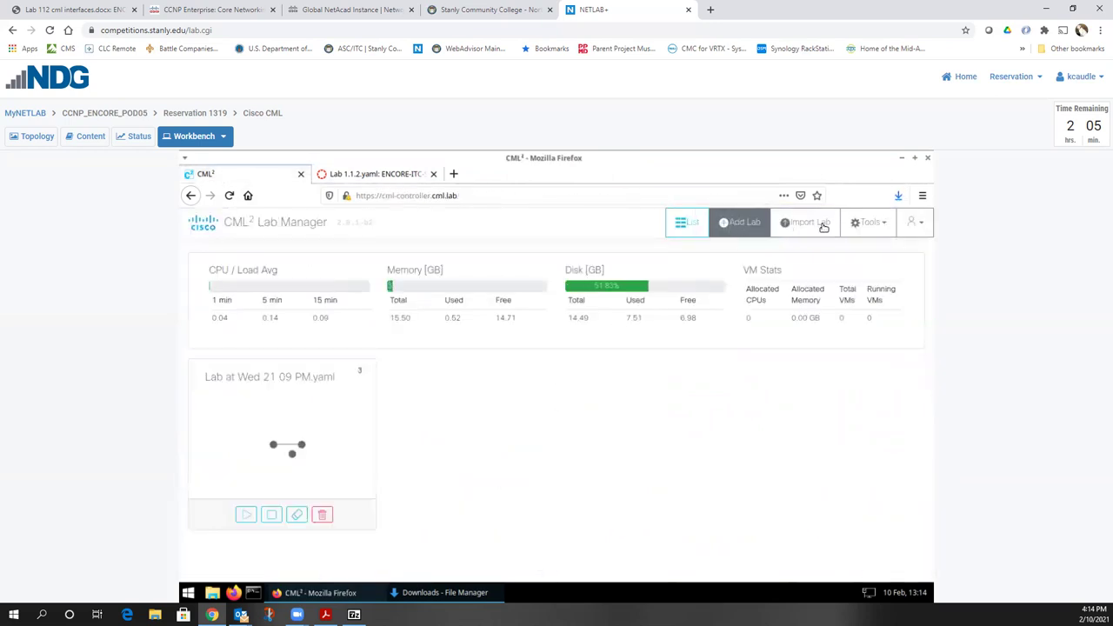
# Upload Lab 1.1.2.yaml from Downloads and open the imported 8-node, 7-link lab.
pyautogui.click(787, 225)
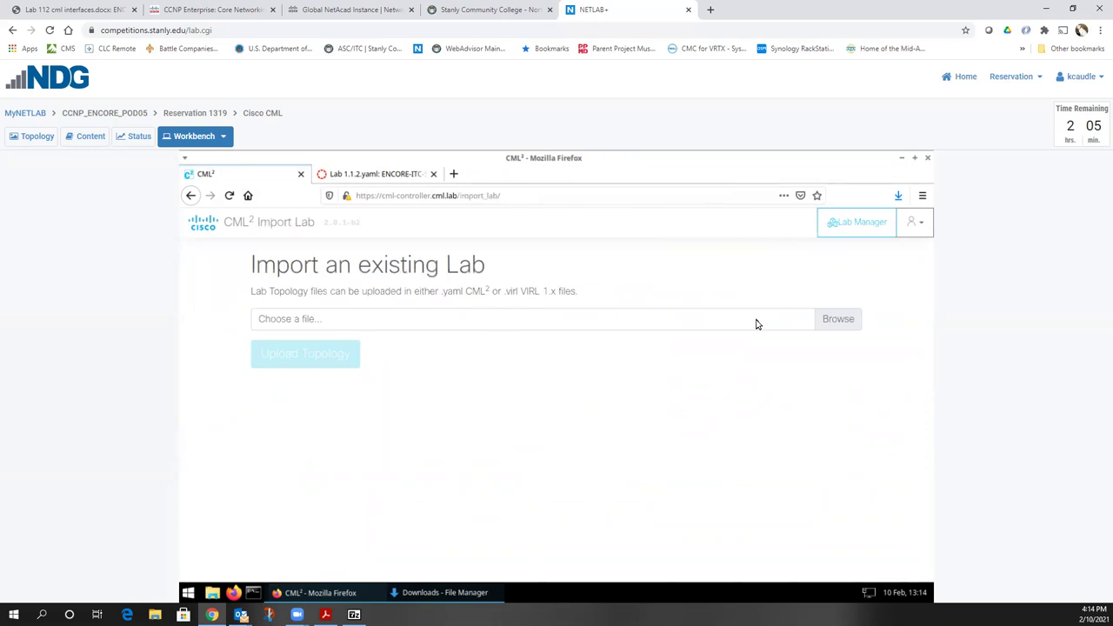
pyautogui.click(838, 320)
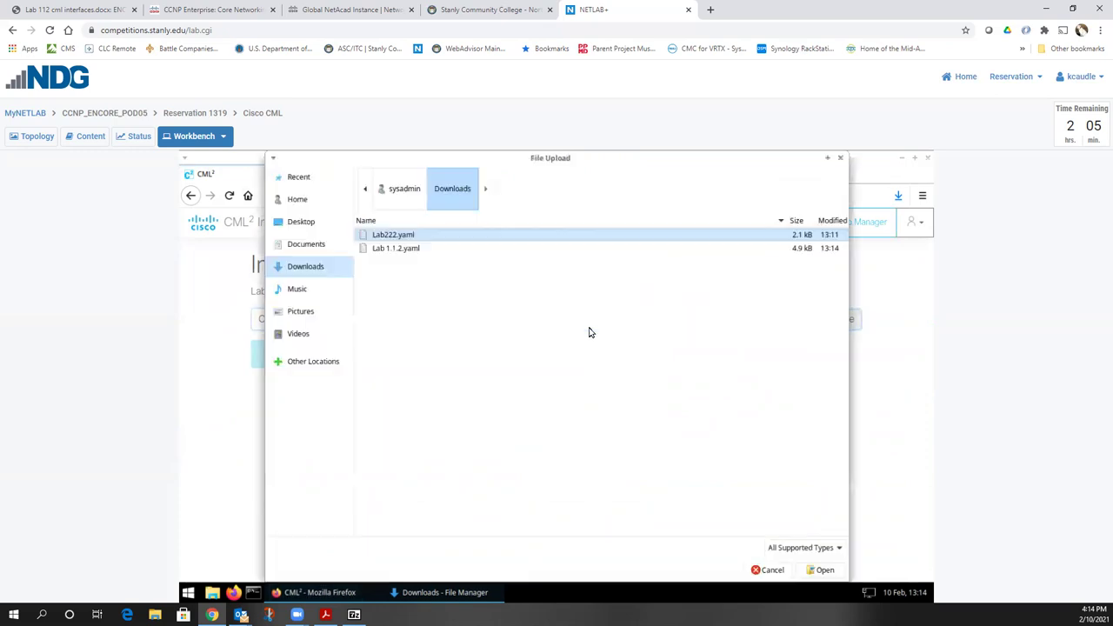
pyautogui.doubleClick(399, 250)
pyautogui.click(275, 356)
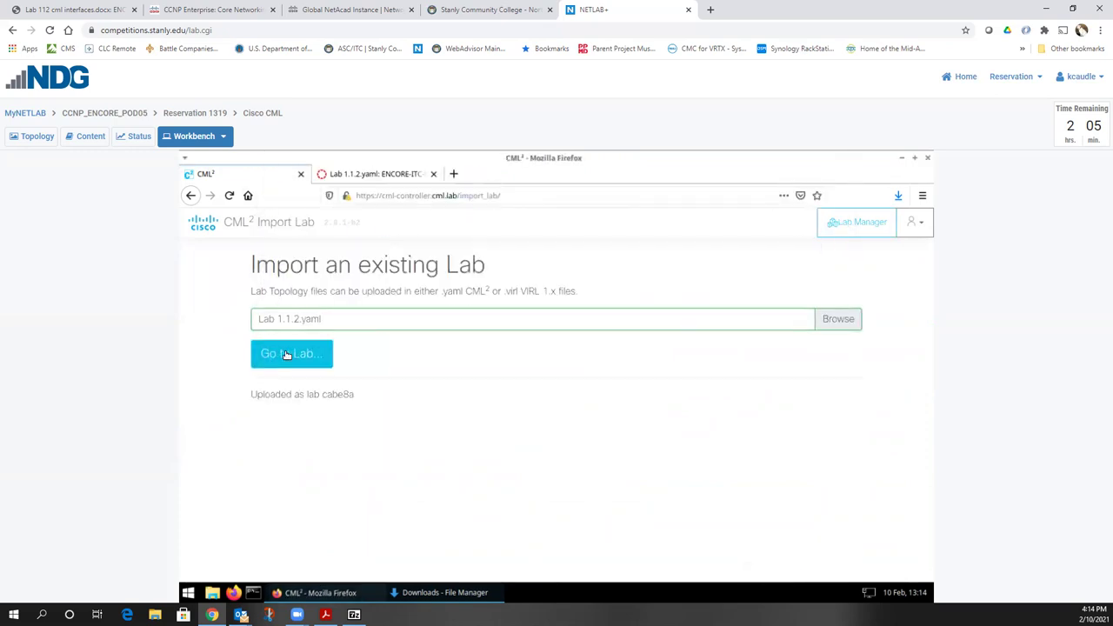
pyautogui.click(287, 357)
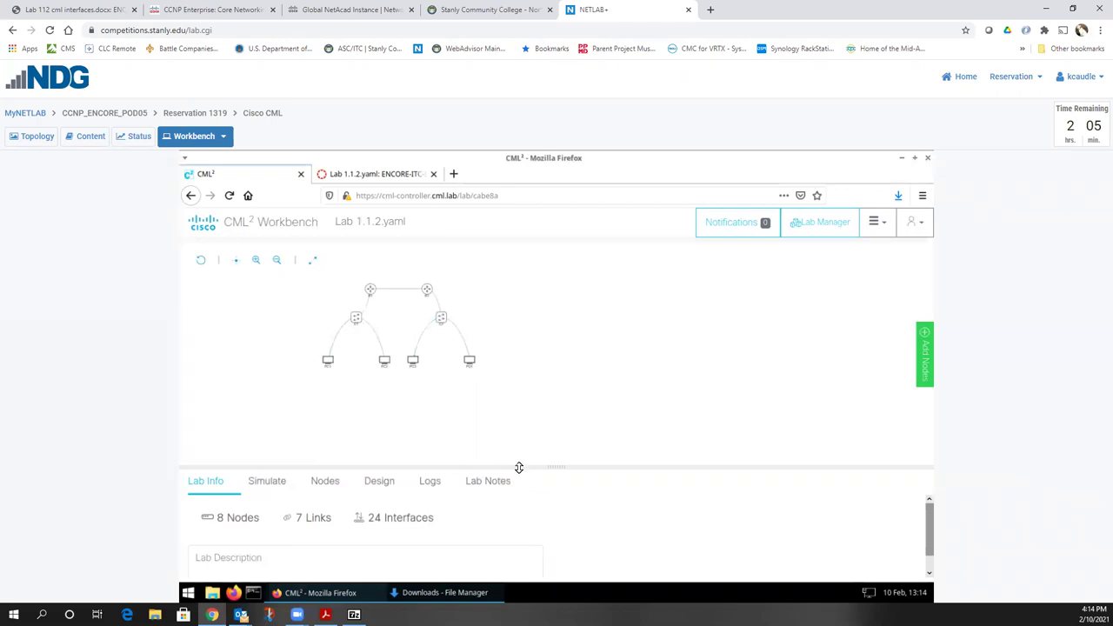
# Enlarge the lab info panel, then go back to the Lab Manager list of labs.
pyautogui.moveTo(556, 470); pyautogui.dragTo(544, 386)
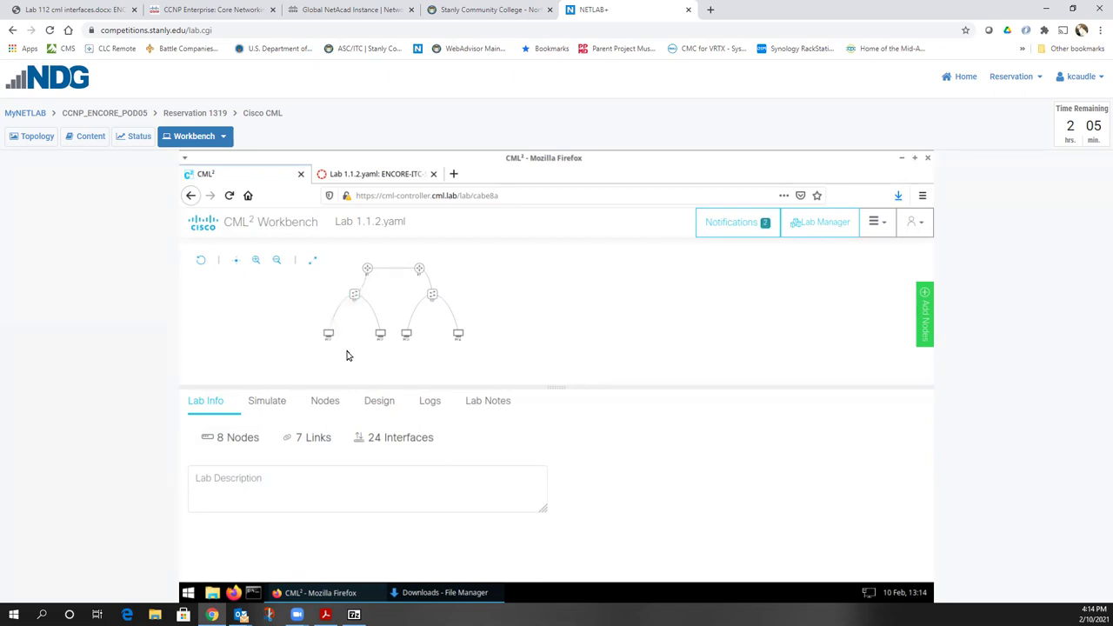
pyautogui.scroll(3, 339, 346)
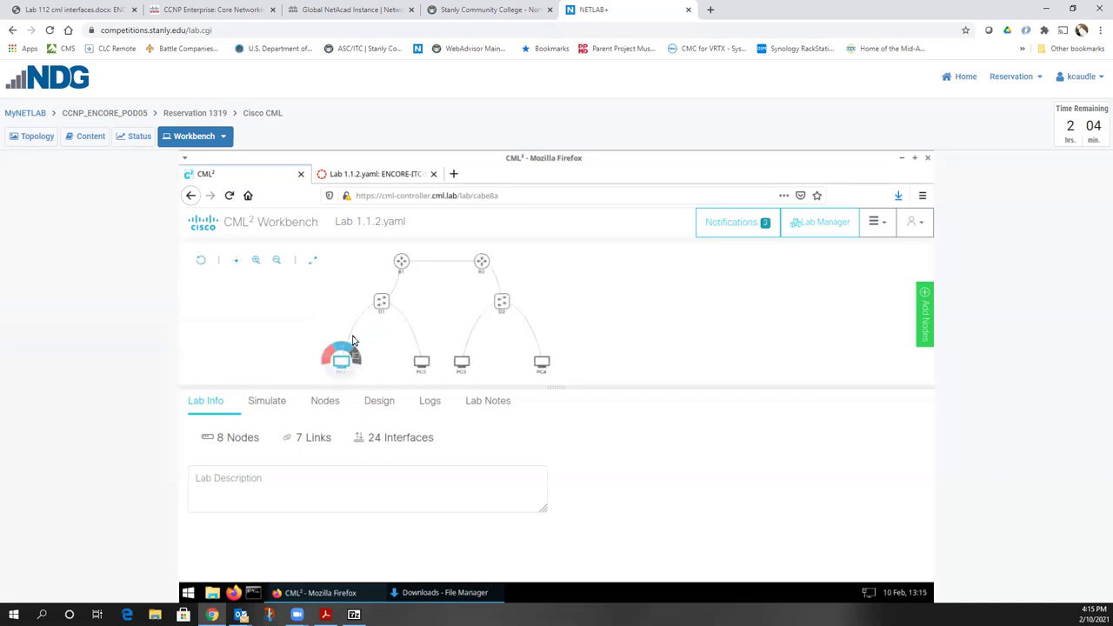
pyautogui.scroll(-4, 352, 340)
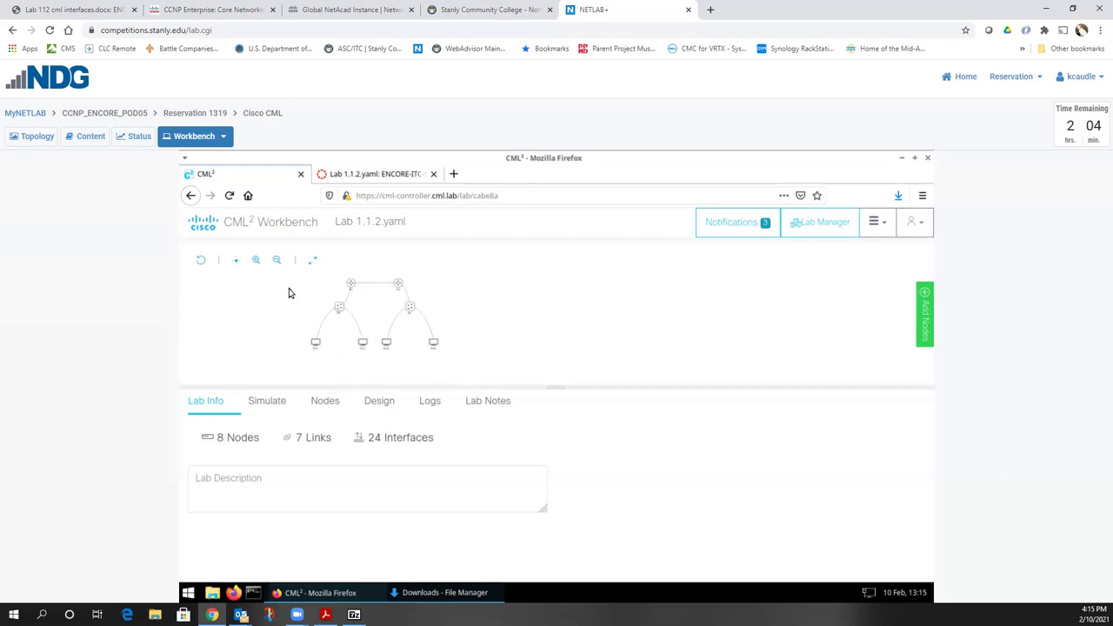
pyautogui.click(812, 231)
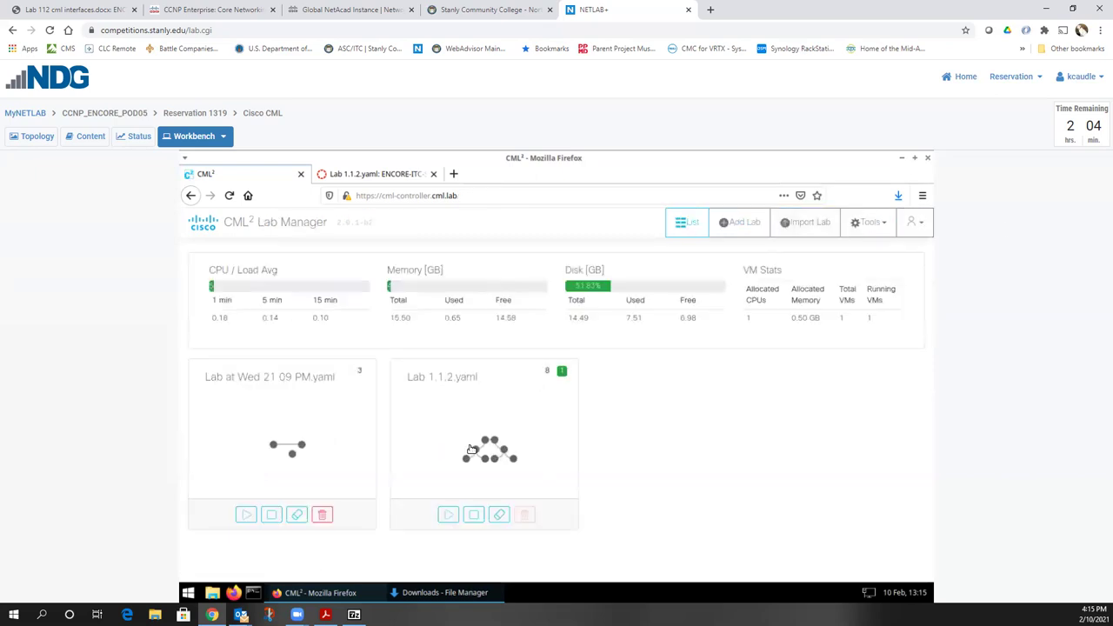
# Start Lab 1.1.2.yaml and refresh the page to see all eight nodes running.
pyautogui.click(446, 516)
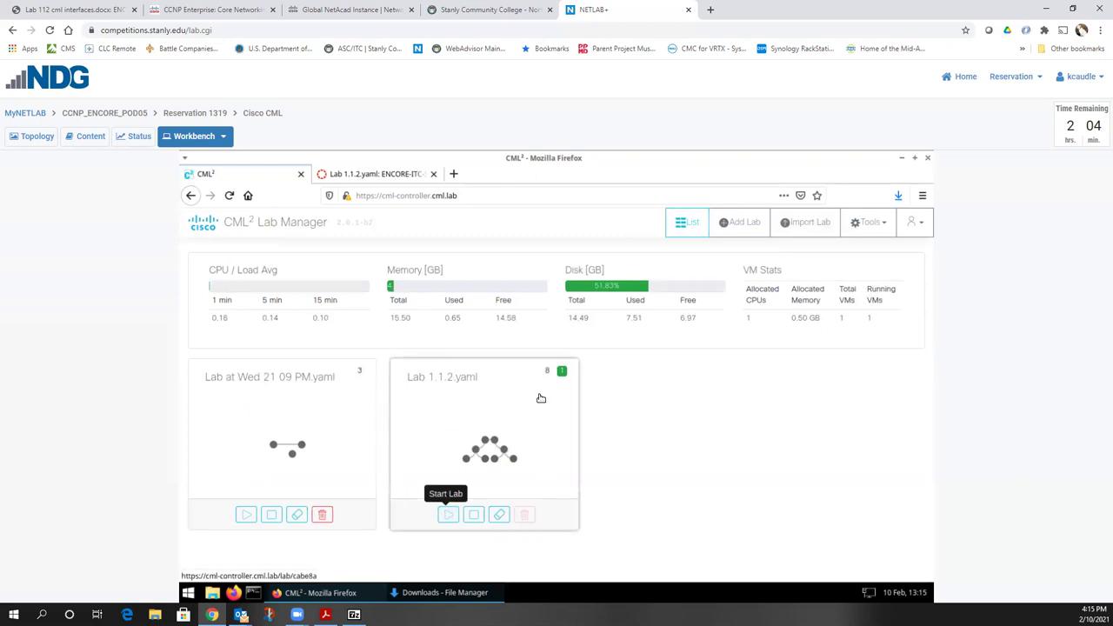
pyautogui.click(229, 195)
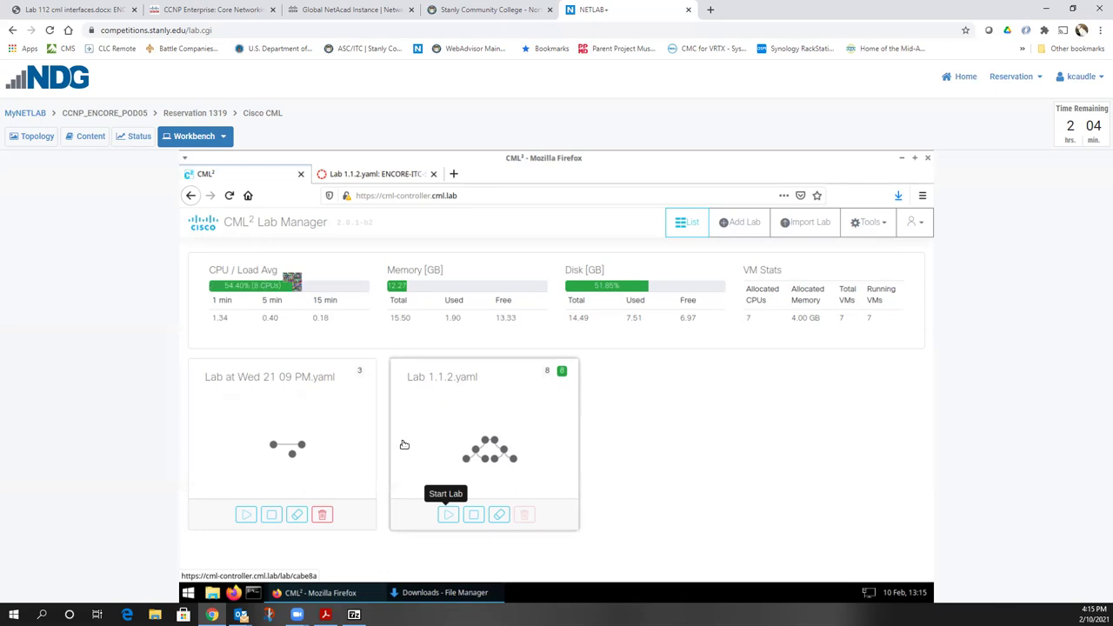
pyautogui.click(247, 12)
# Expand section 3 Advanced Spanning Tree Tuning and its 3.1 Chapter Practice and Quiz.
pyautogui.scroll(-2, 112, 325)
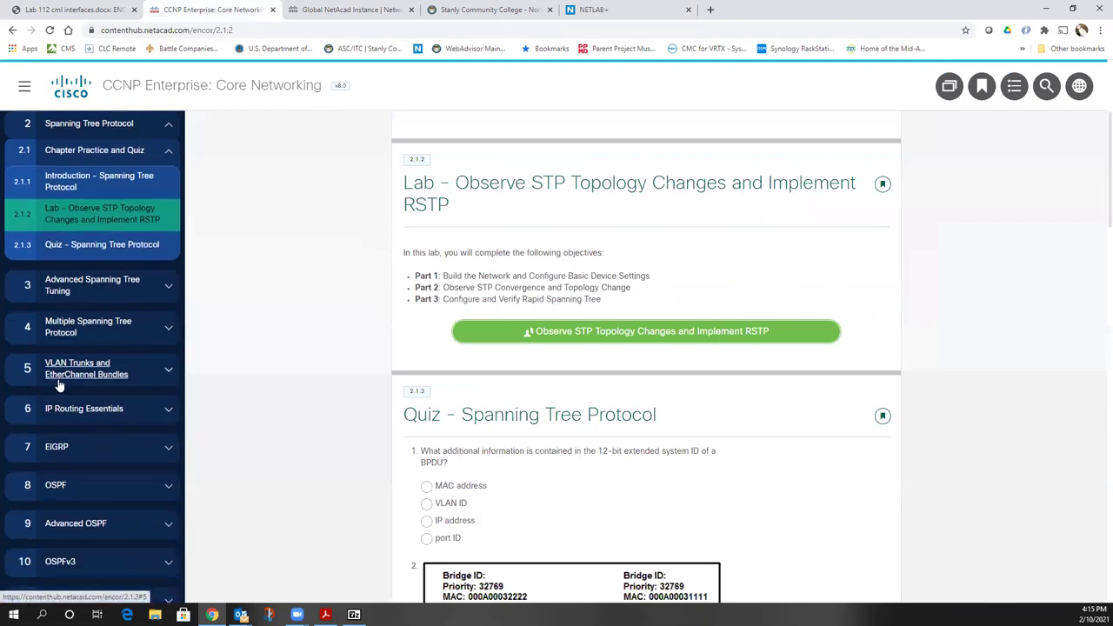
pyautogui.scroll(-1, 92, 417)
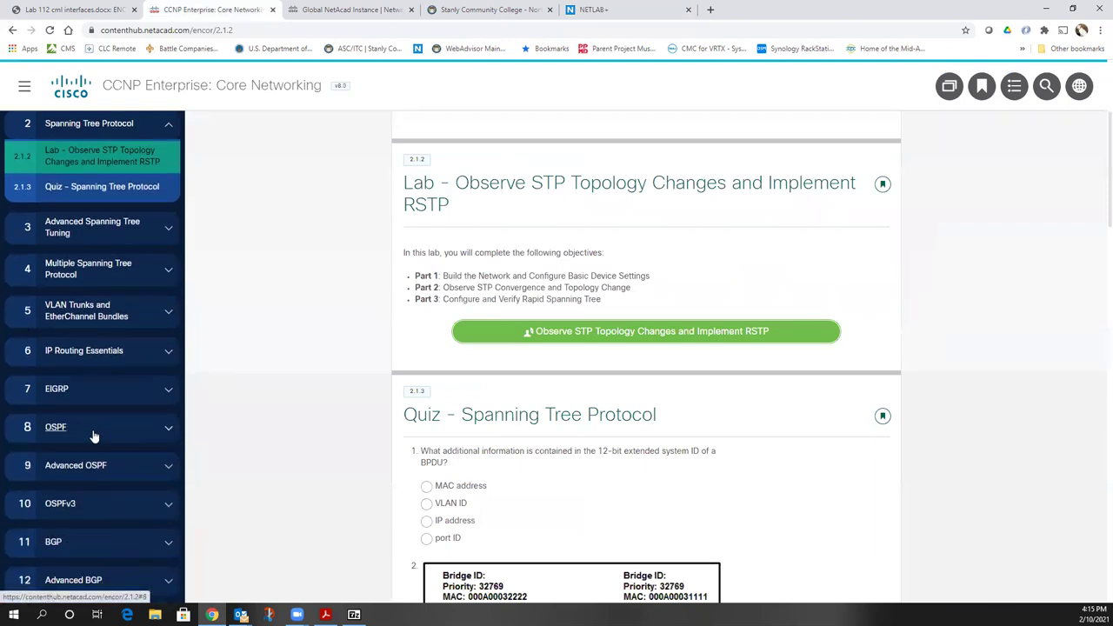
pyautogui.scroll(4, 95, 417)
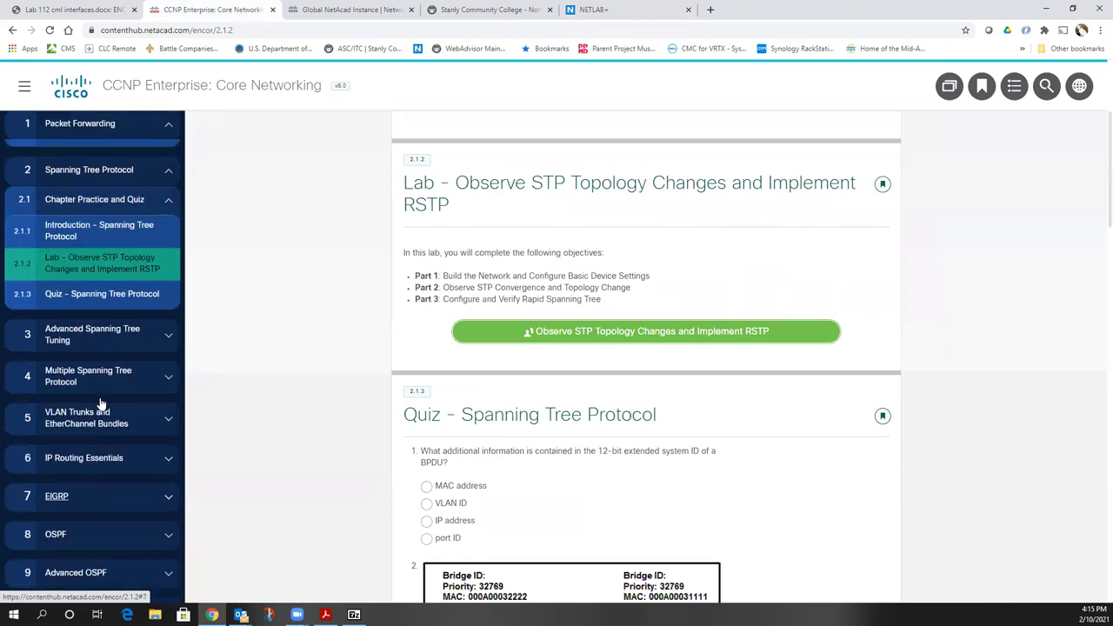
pyautogui.scroll(-4, 101, 300)
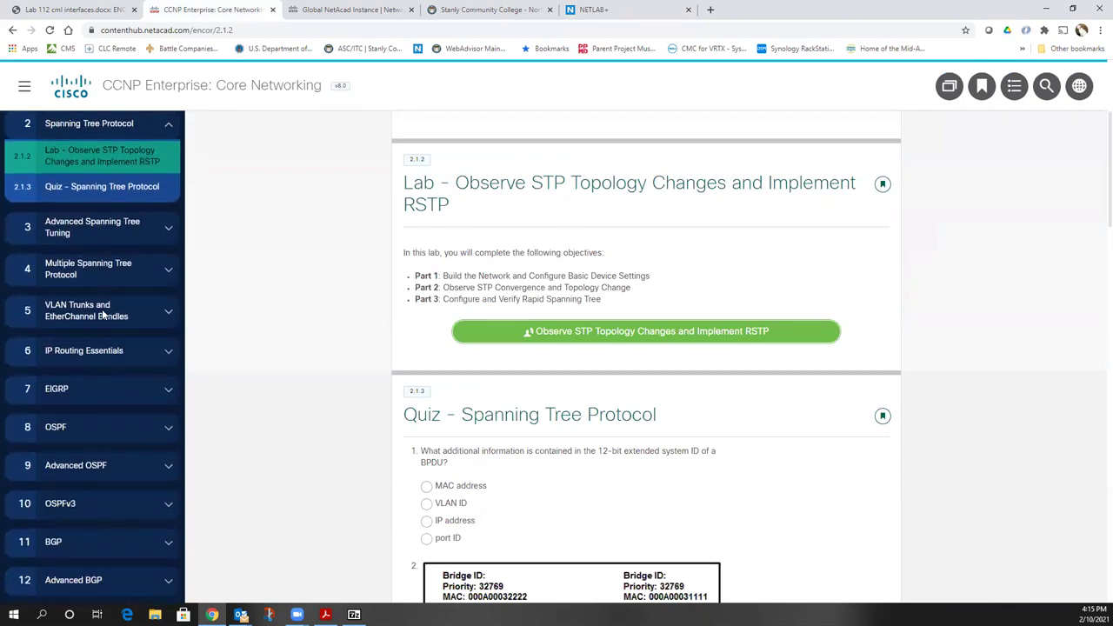
pyautogui.scroll(2, 102, 318)
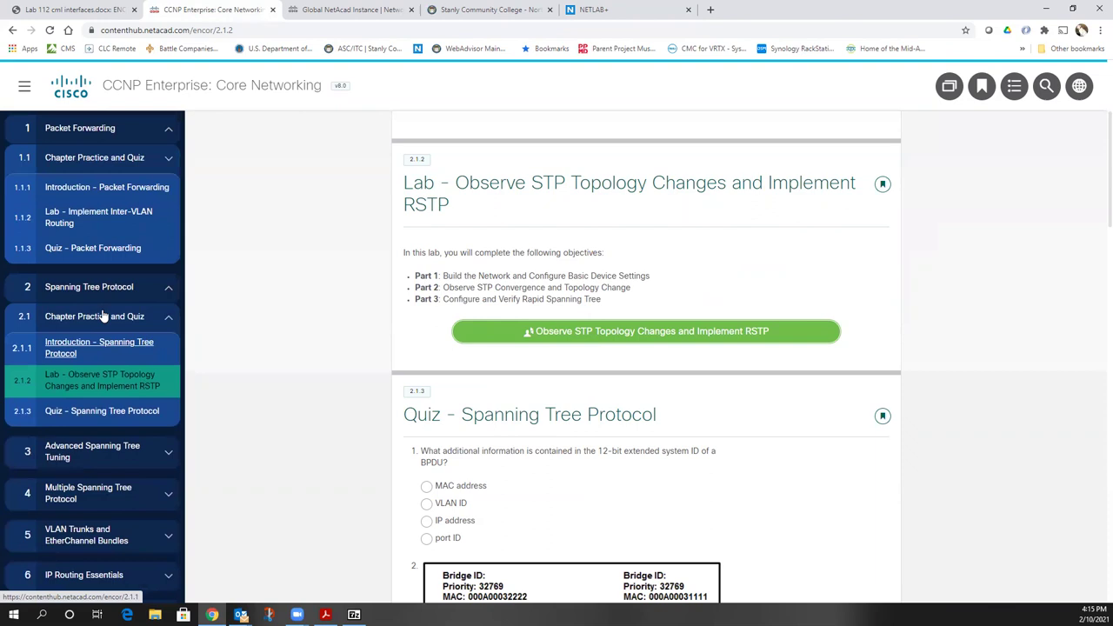
pyautogui.scroll(-1, 99, 346)
pyautogui.click(92, 343)
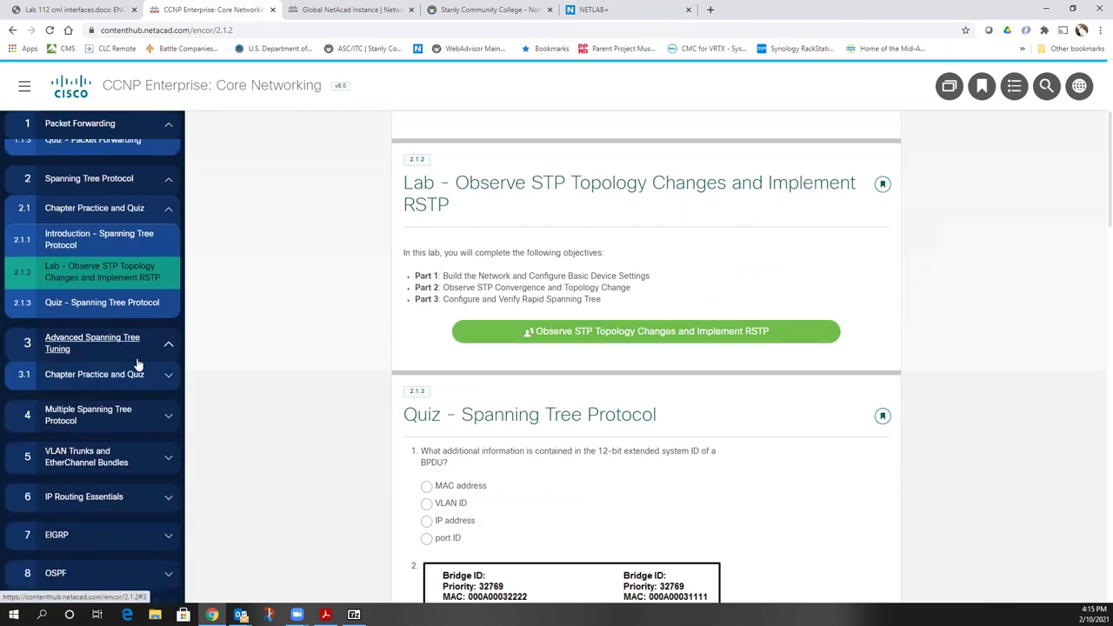
pyautogui.click(111, 374)
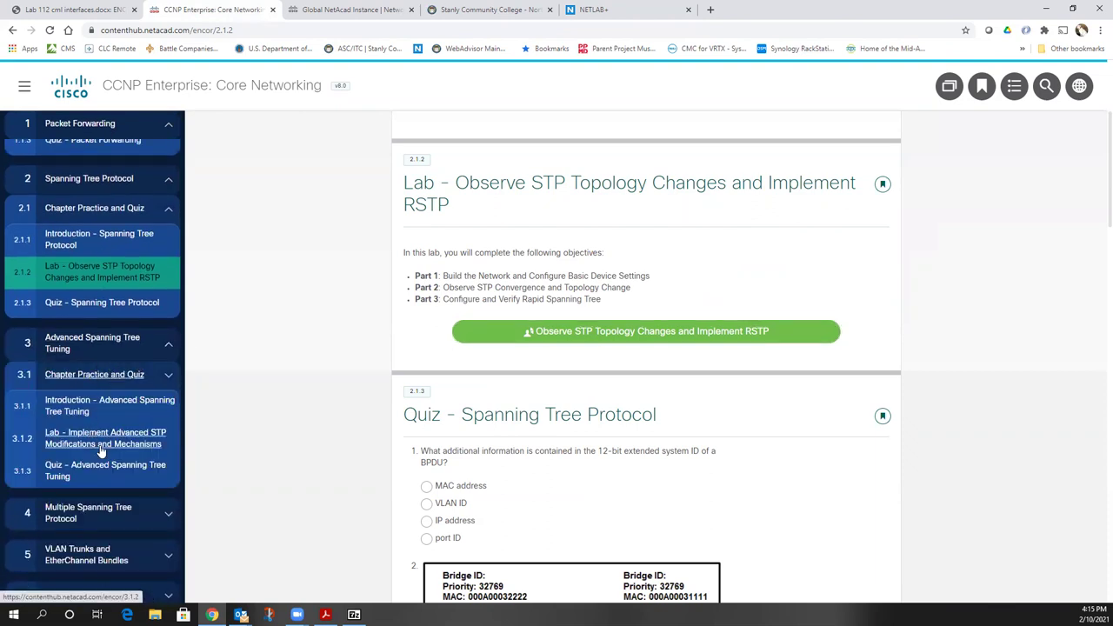
# Scroll through the chapter 3.1 introduction, lab and quiz items in the course sidebar.
pyautogui.scroll(-1, 105, 438)
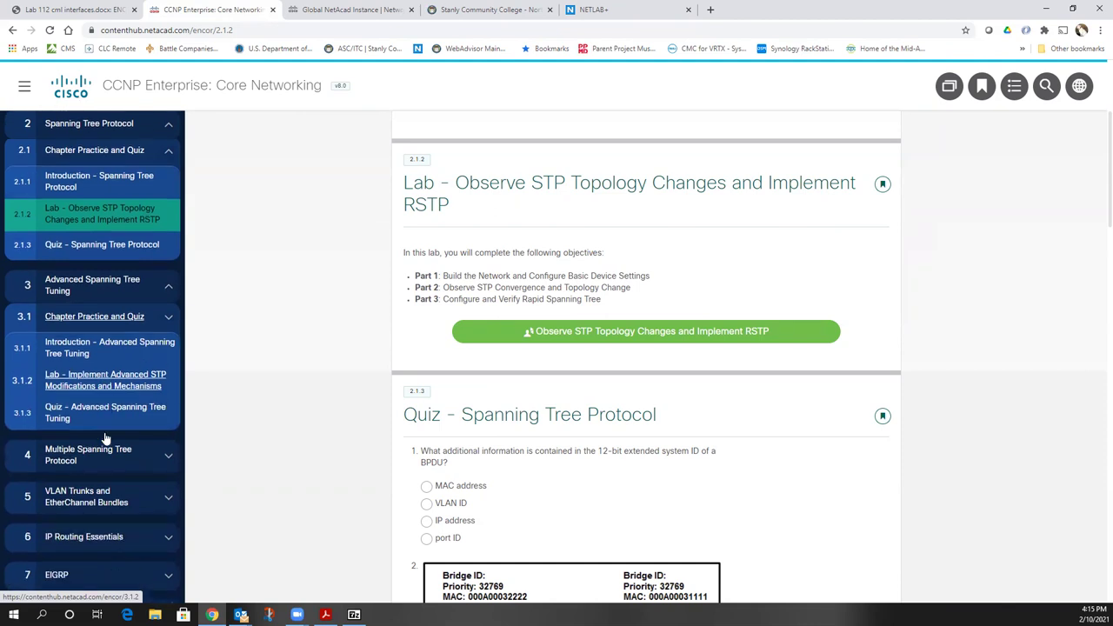
pyautogui.scroll(-2, 118, 396)
pyautogui.scroll(2, 117, 396)
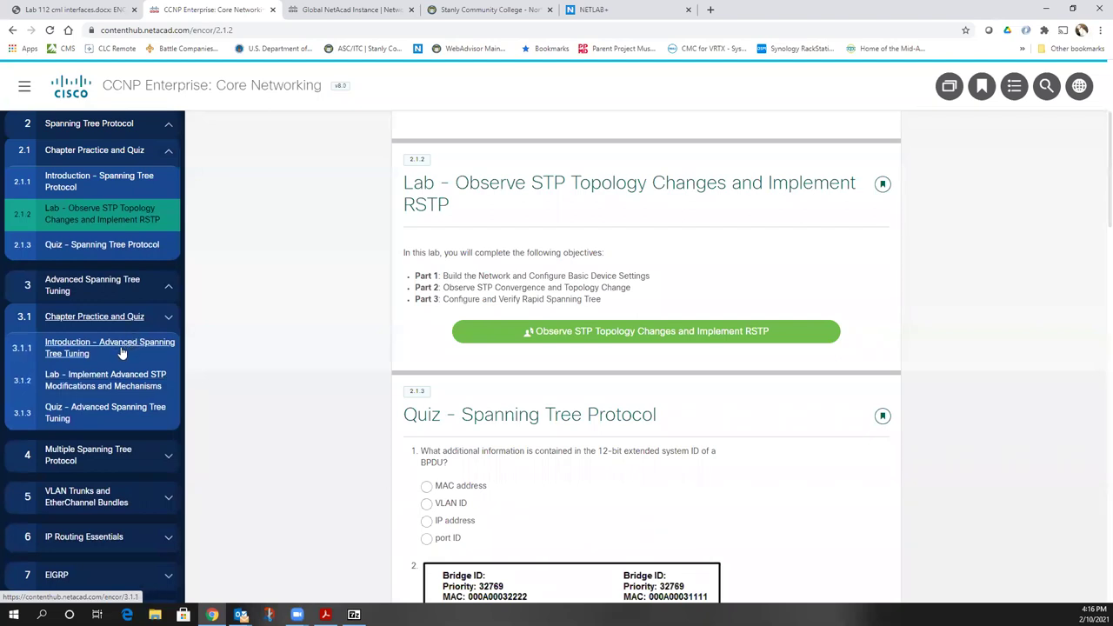
pyautogui.scroll(-4, 112, 430)
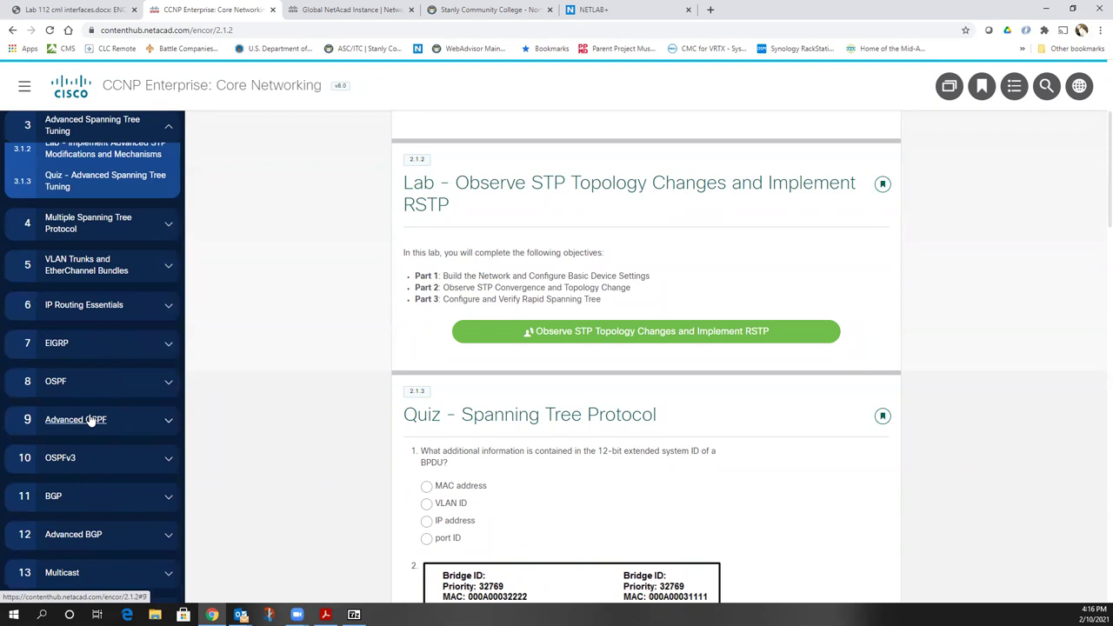
pyautogui.scroll(4, 130, 443)
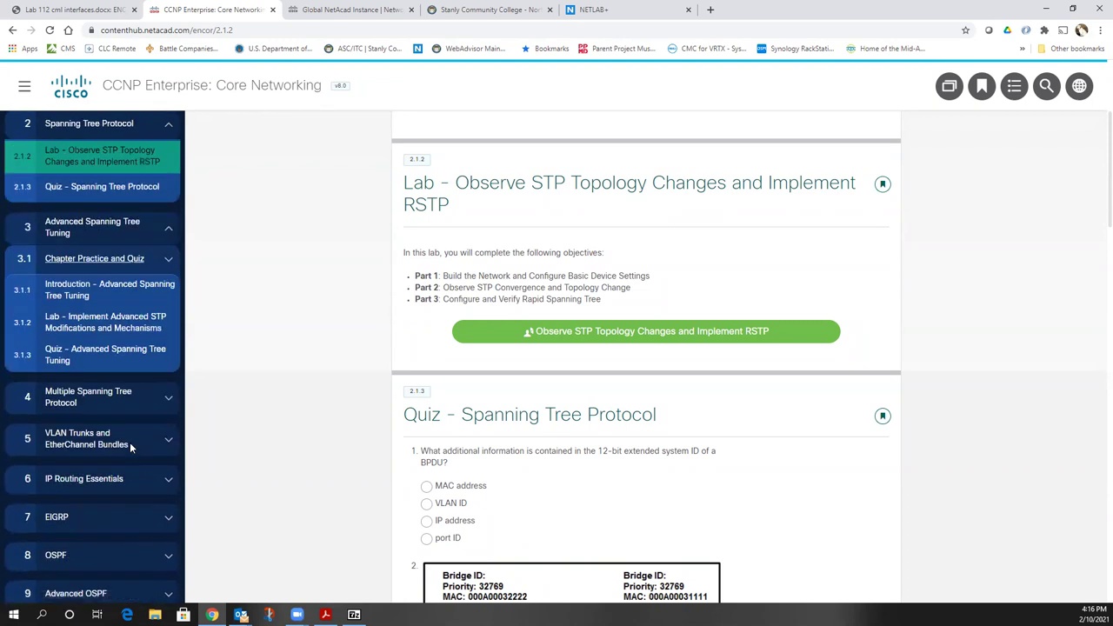
pyautogui.scroll(2, 131, 447)
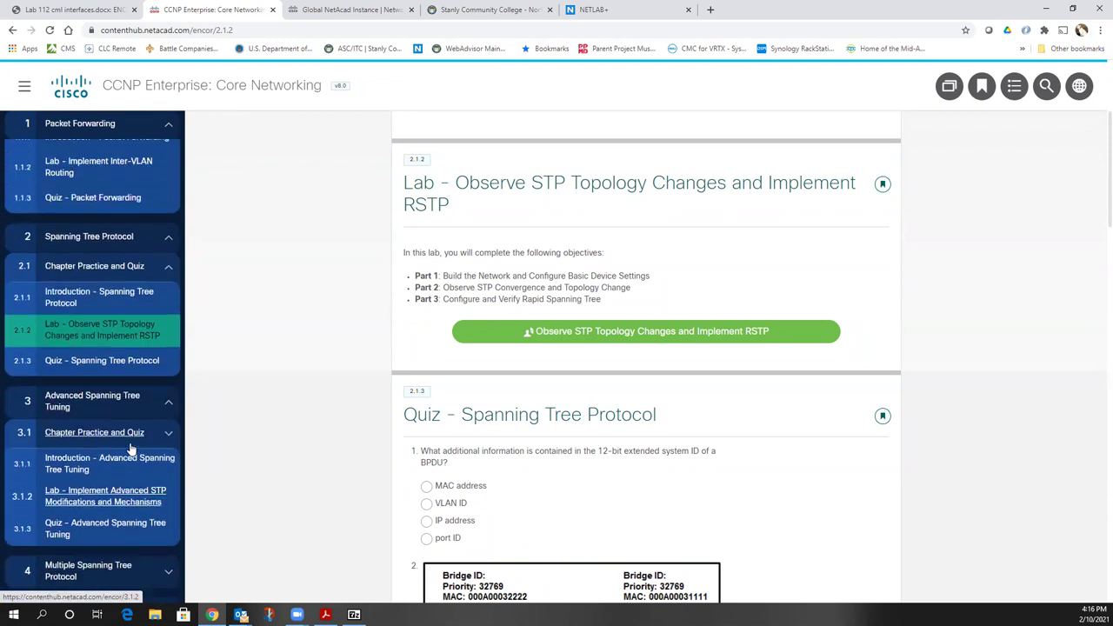
pyautogui.scroll(2, 147, 282)
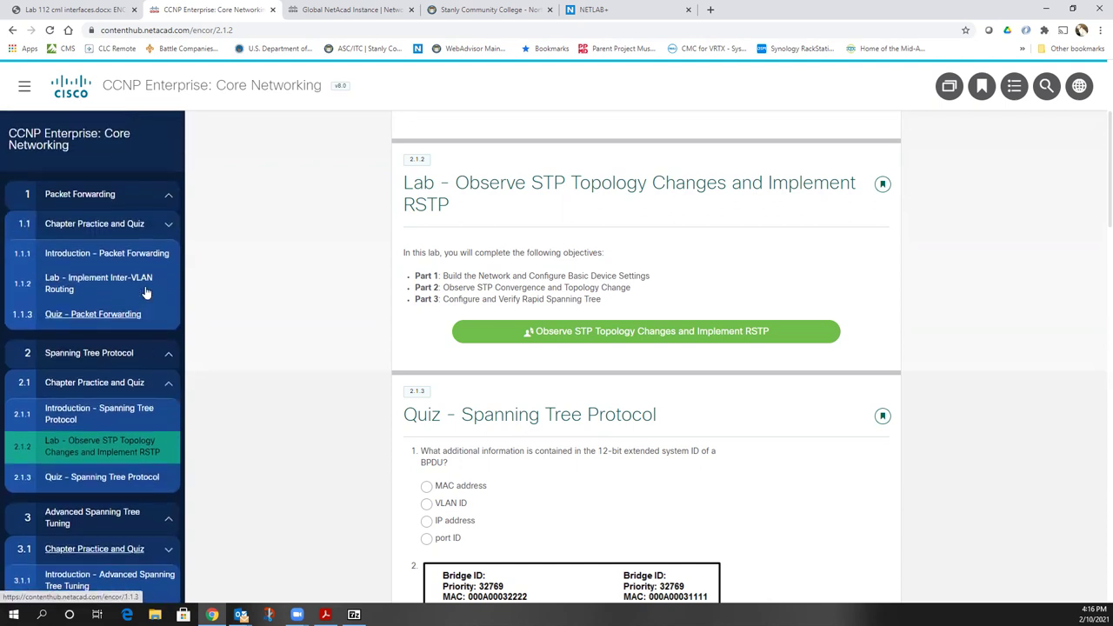
pyautogui.scroll(-1, 152, 294)
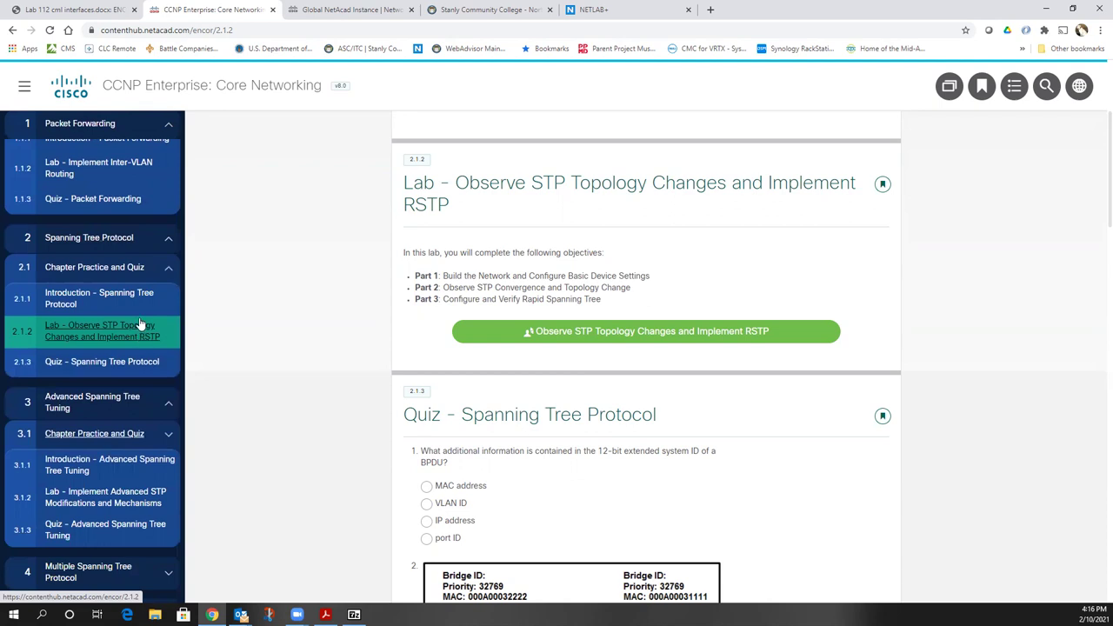
pyautogui.scroll(3, 146, 352)
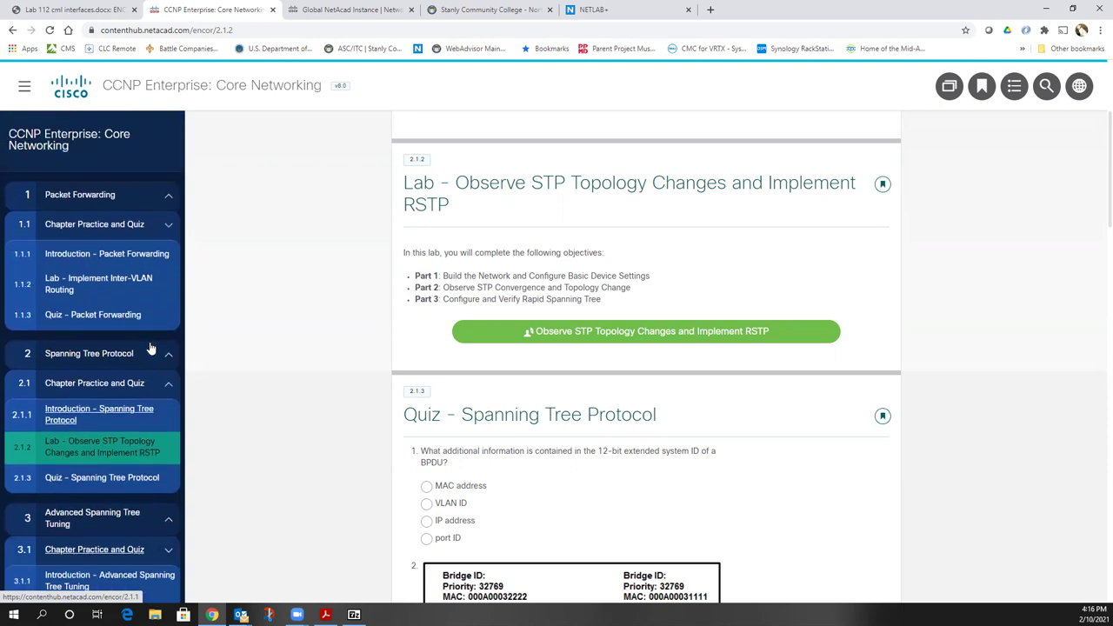
# Open a console session for router R1 in the Lab 1.1.2 workbench.
pyautogui.click(601, 10)
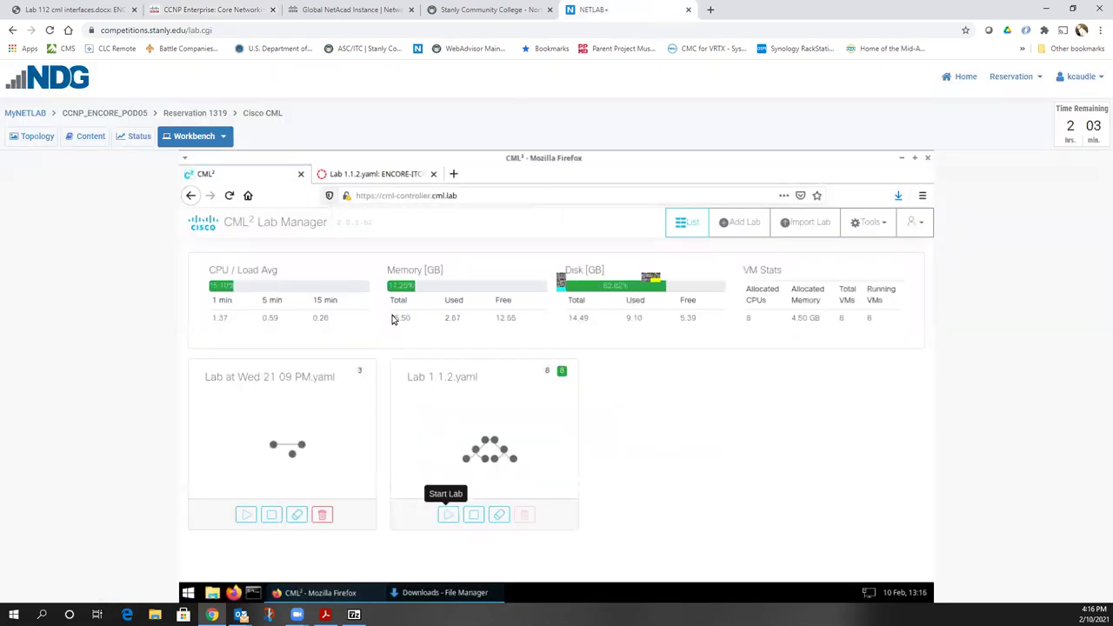
pyautogui.click(521, 404)
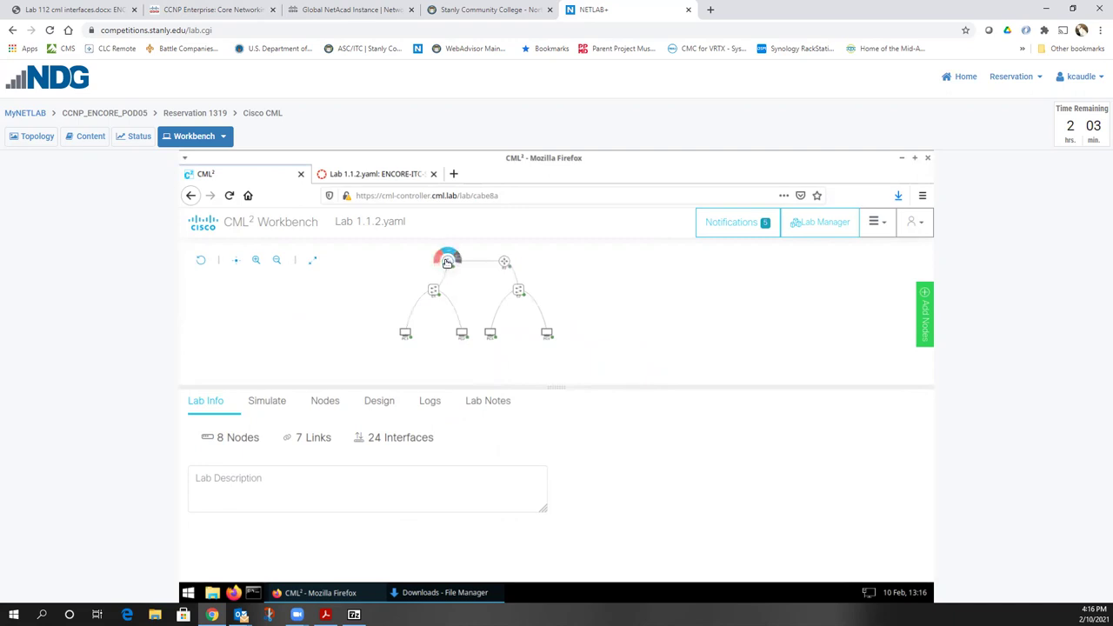
pyautogui.click(447, 263)
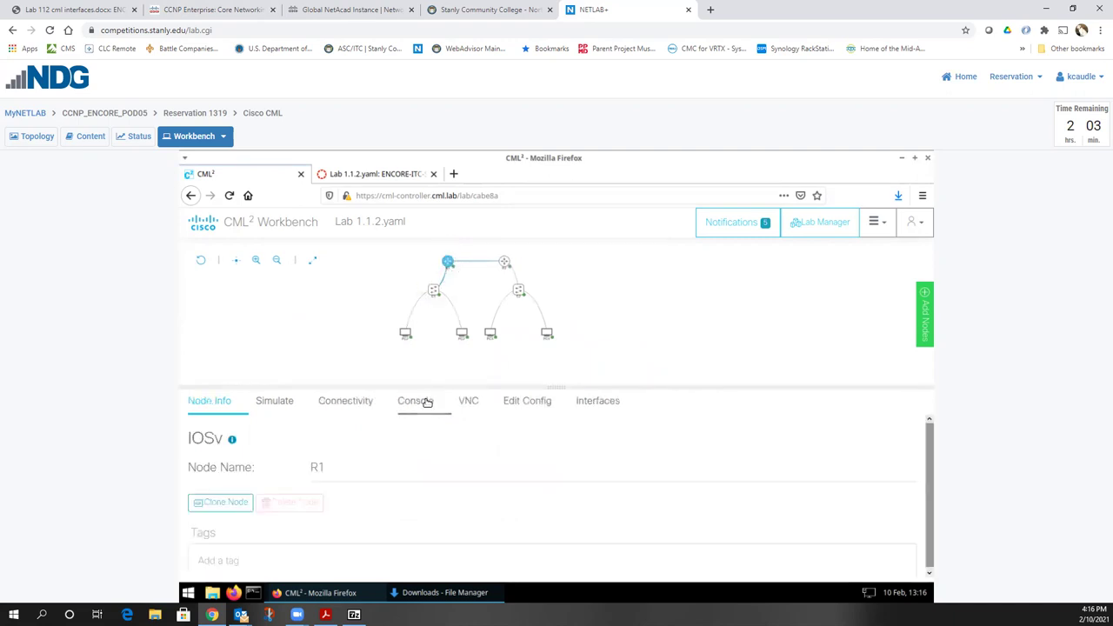
pyautogui.click(420, 402)
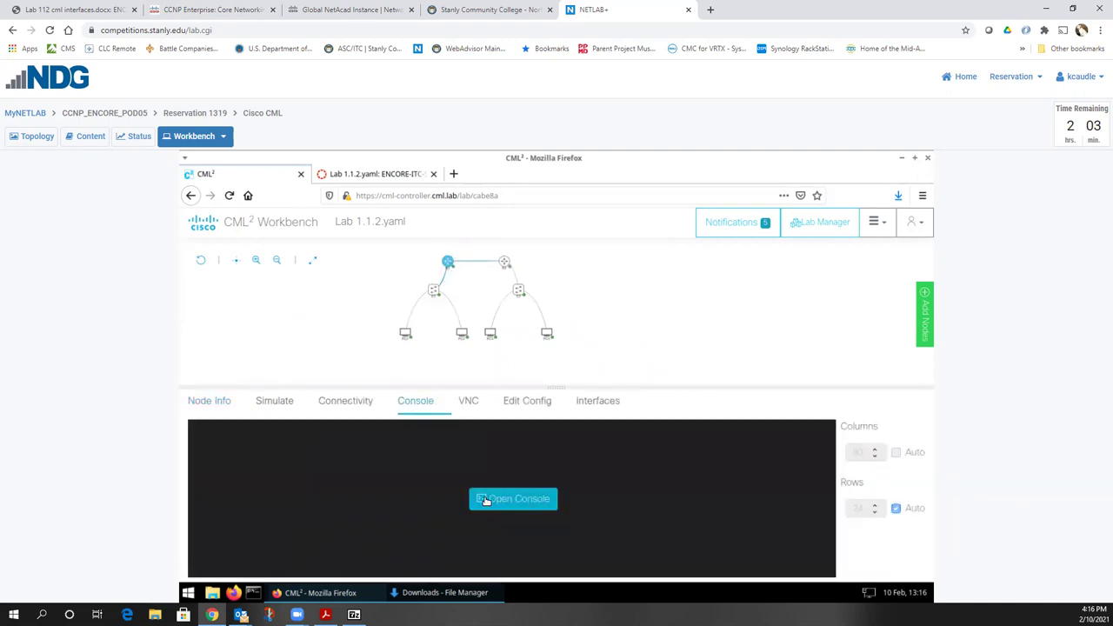
pyautogui.click(512, 499)
# Decline the initial configuration dialog with n and run en to reach Router#.
pyautogui.press('Return')
pyautogui.press('Return')
pyautogui.press('Return')
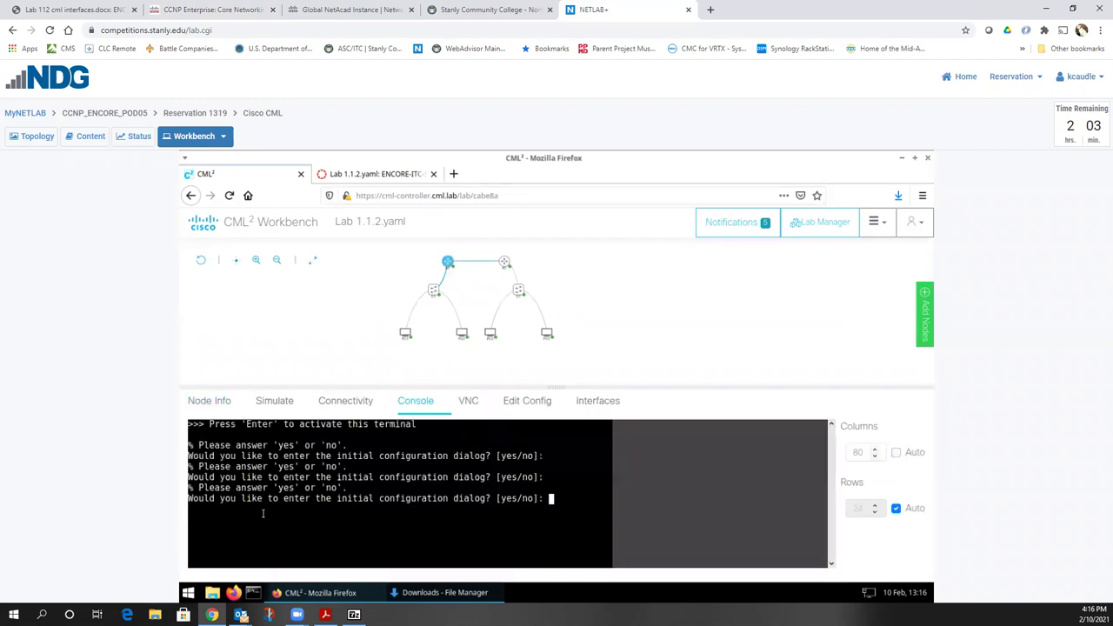
pyautogui.write('n')
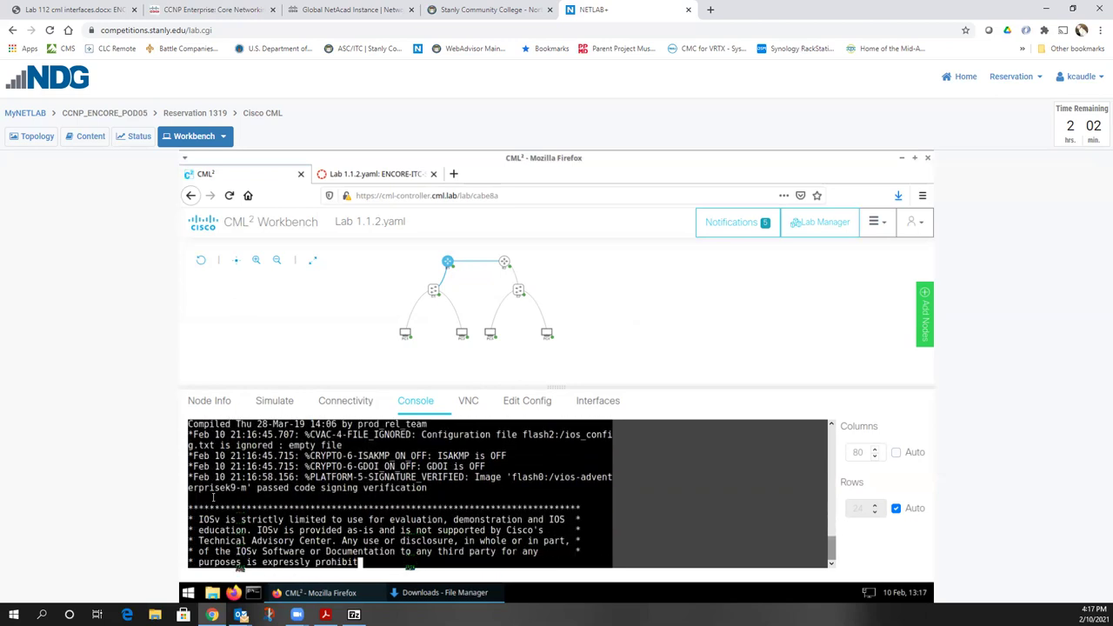
pyautogui.press('Return')
pyautogui.press('Return')
pyautogui.press('Return')
pyautogui.press('Return')
pyautogui.press('Return')
pyautogui.press('Return')
pyautogui.press('Return')
pyautogui.press('Return')
pyautogui.press('Return')
pyautogui.press('Return')
pyautogui.press('Return')
pyautogui.press('Return')
pyautogui.press('Return')
pyautogui.press('Return')
pyautogui.write('en')
pyautogui.press('Return')
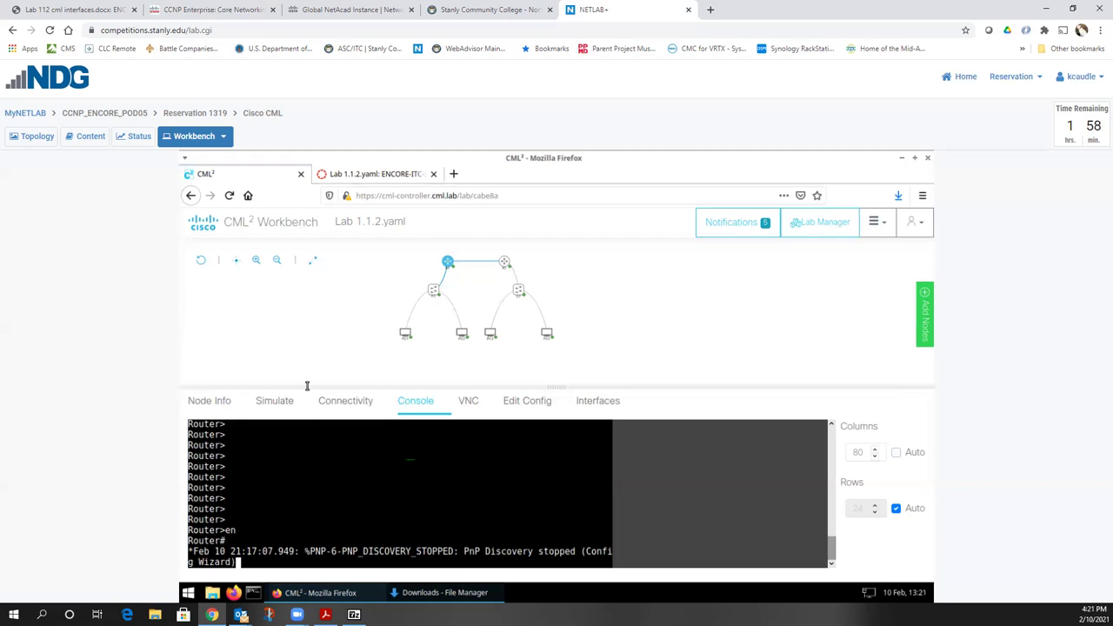
# Bring up a PC node's VNC view in Lab 1.1.2, session not yet opened.
pyautogui.moveTo(407, 334)
# Open a VNC session to the leftmost PC and enlarge its desktop view.
pyautogui.click(406, 335)
pyautogui.click(471, 401)
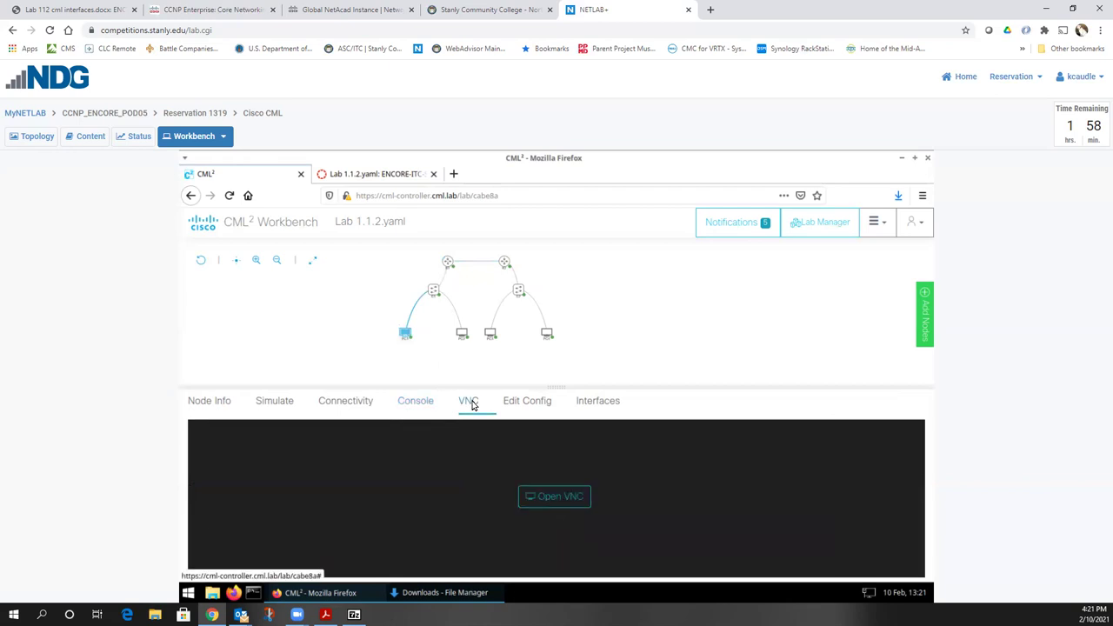
pyautogui.click(546, 498)
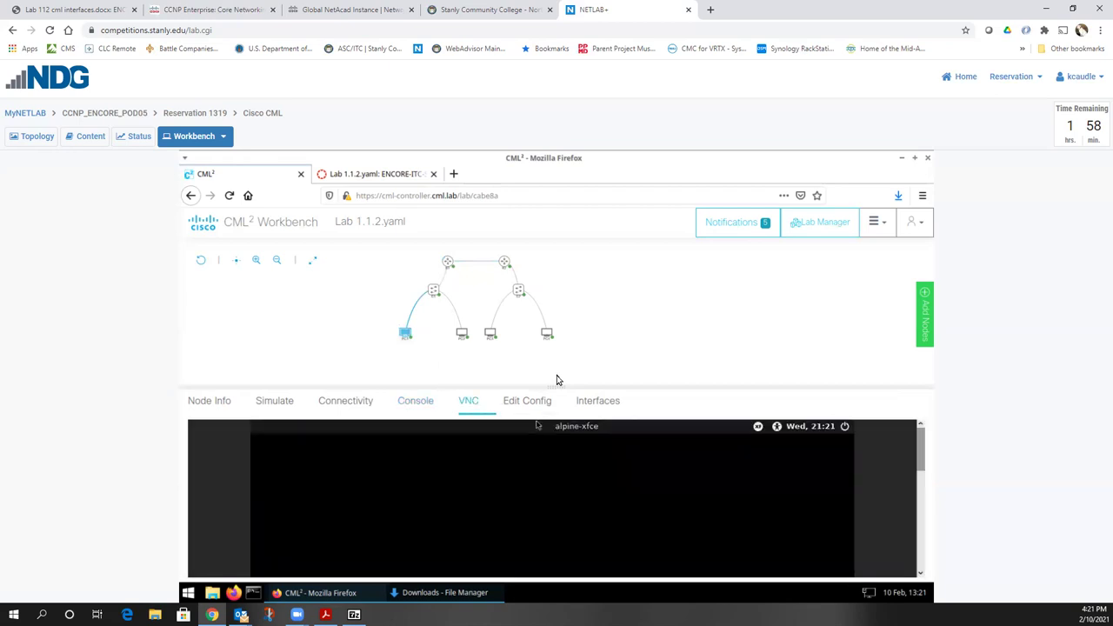
pyautogui.moveTo(557, 386); pyautogui.dragTo(557, 349)
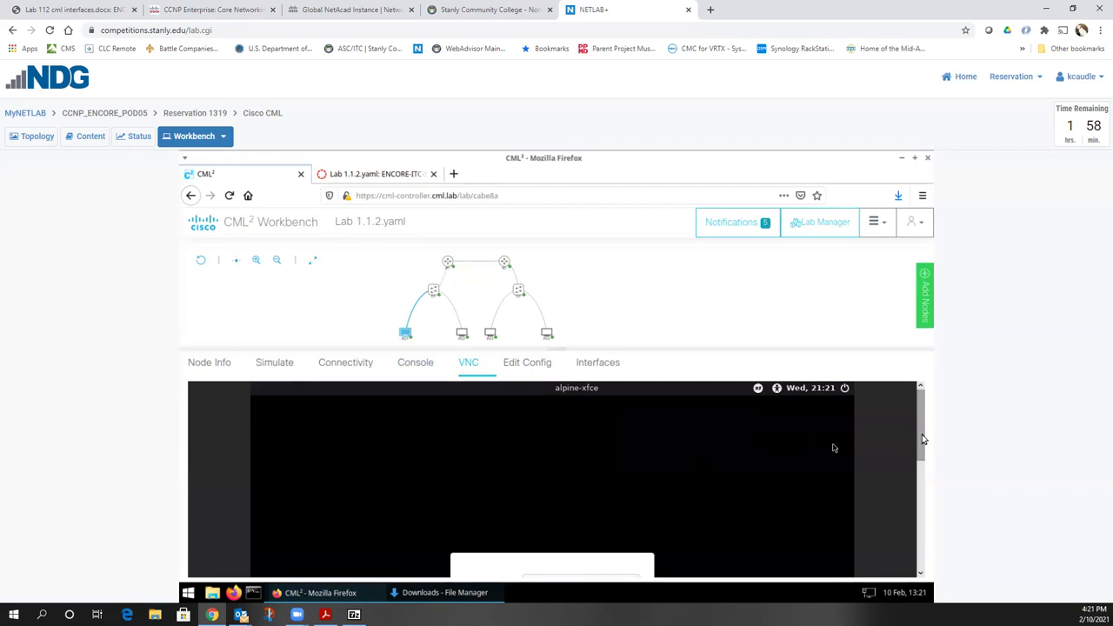
pyautogui.scroll(-2, 835, 435)
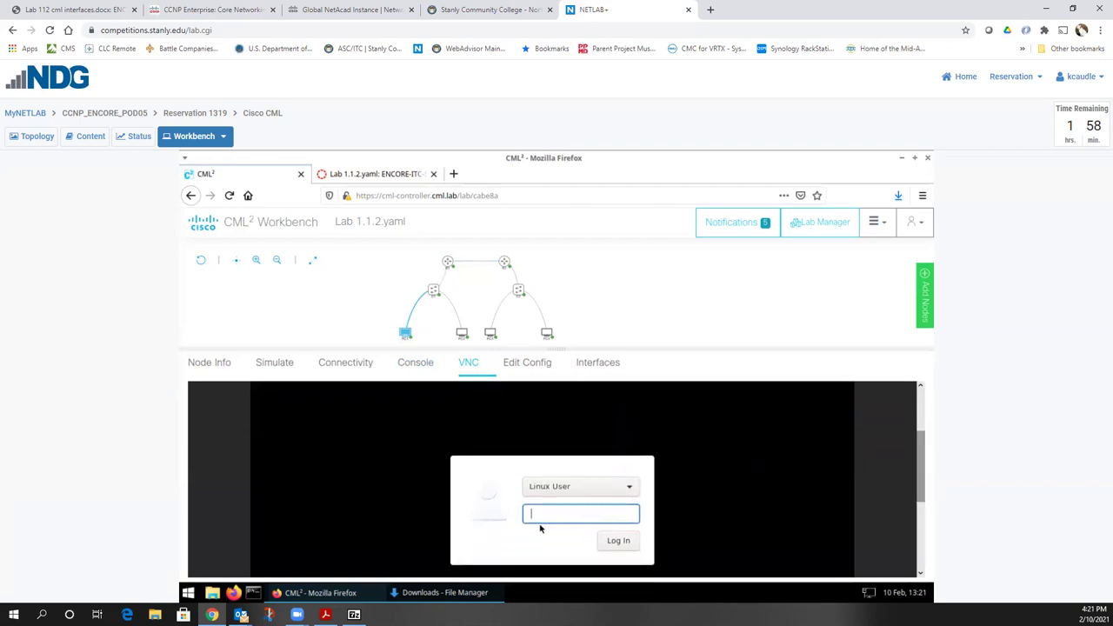
# Log in to the PC's desktop with its password, then show the D1–PC1 link details.
pyautogui.write('******')
pyautogui.press('Return')
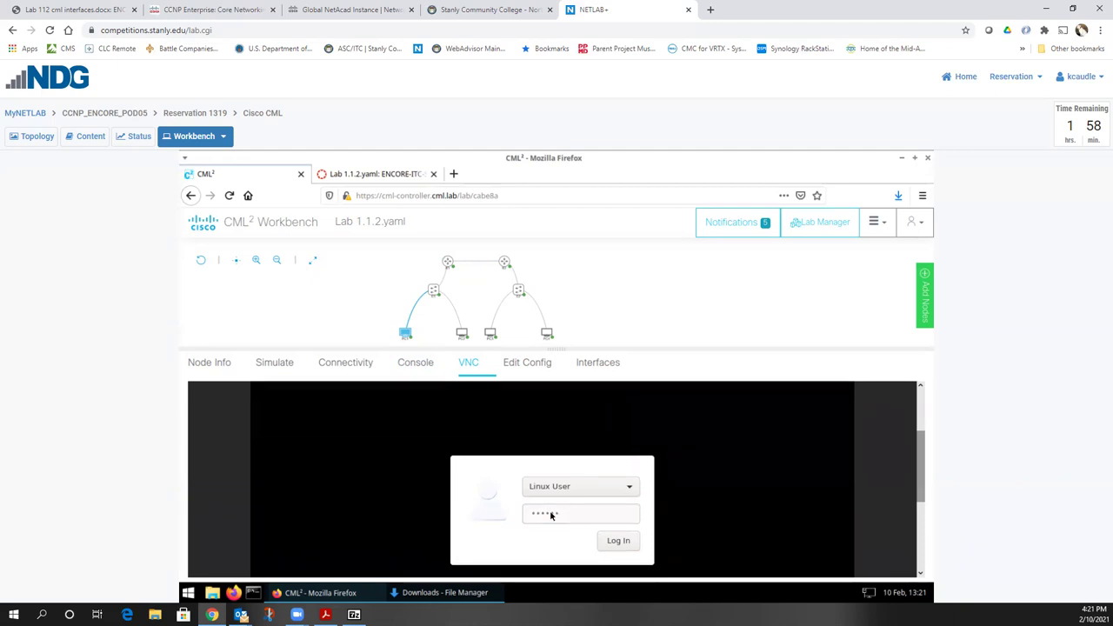
pyautogui.write('*****')
pyautogui.press('Return')
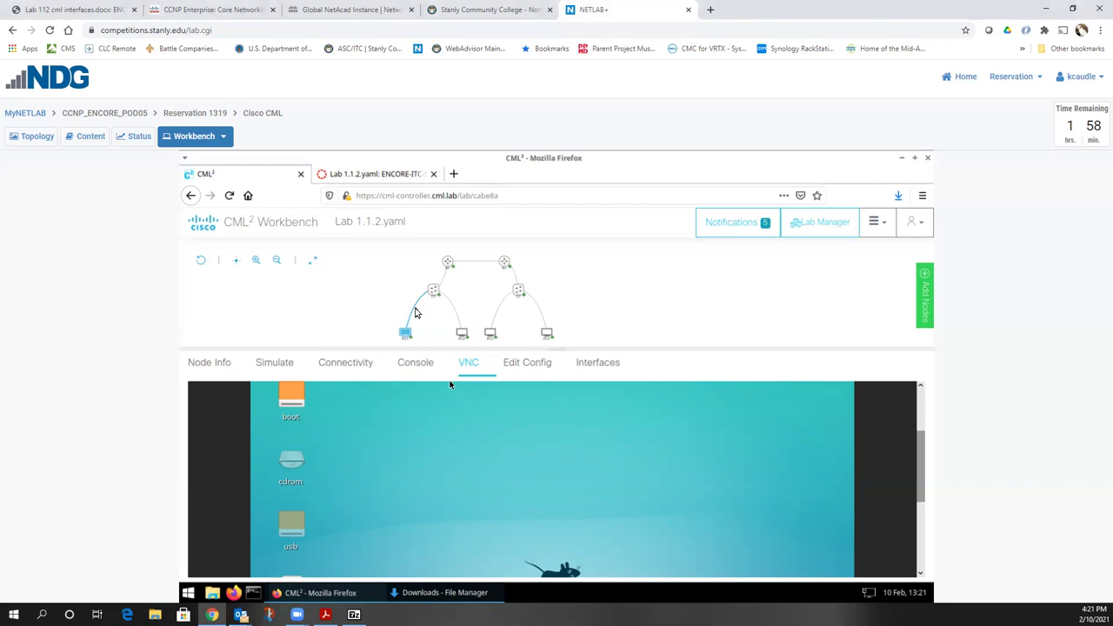
pyautogui.click(414, 311)
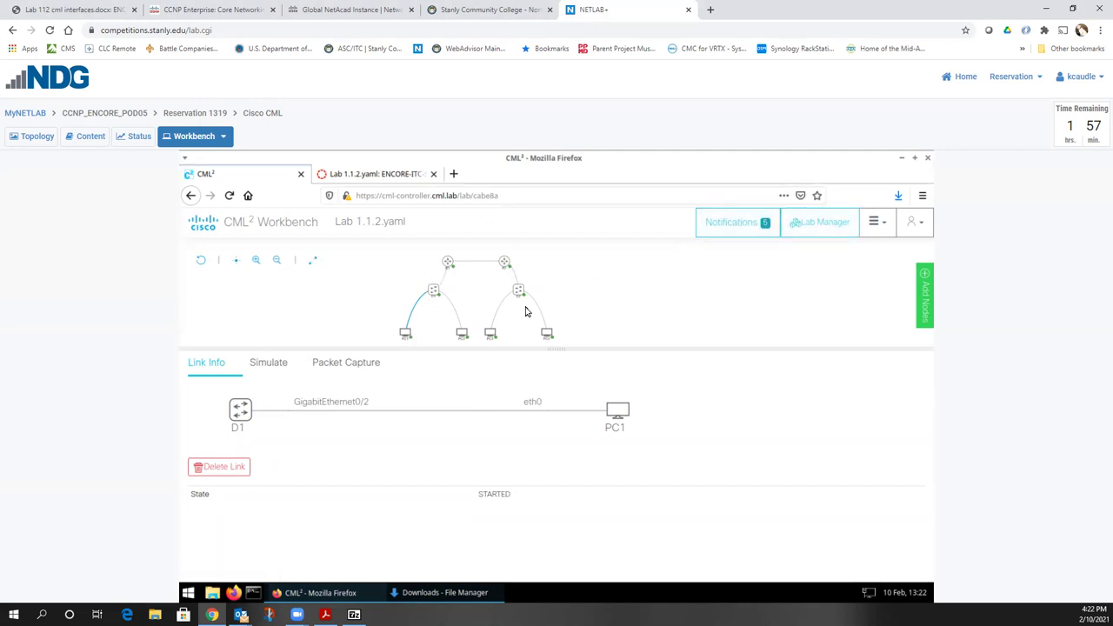
# Add a CSR1000v router to the canvas left of the PC nodes.
pyautogui.click(926, 285)
pyautogui.scroll(-5, 809, 324)
pyautogui.moveTo(813, 321); pyautogui.dragTo(374, 323)
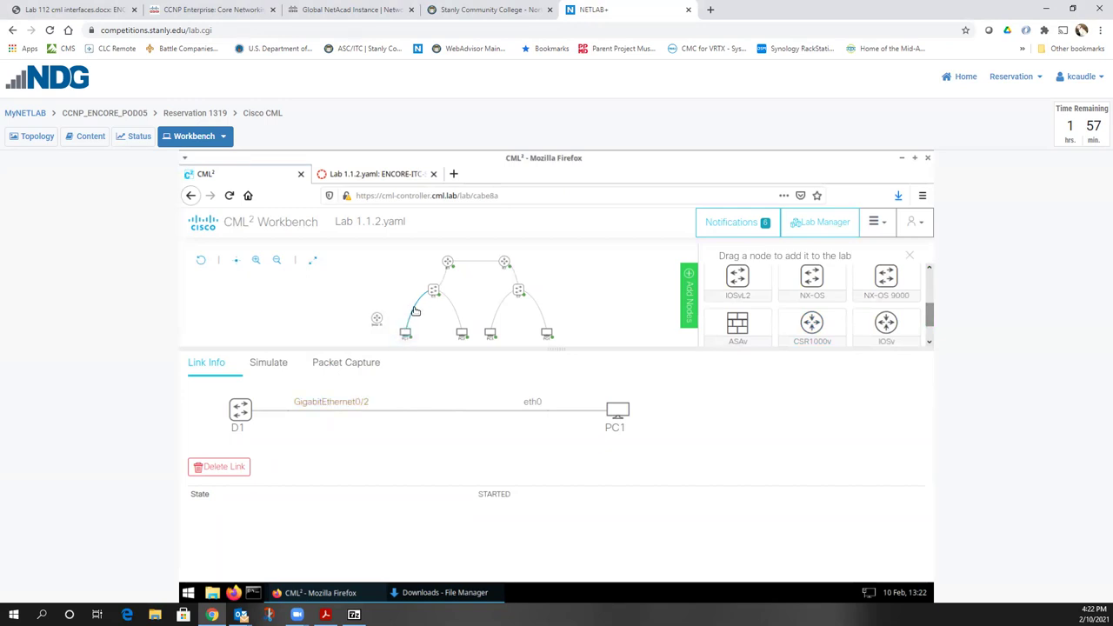
# Delete the D1–PC1 link and connect the unlinked node to the switch on GigE0/2.
pyautogui.click(217, 471)
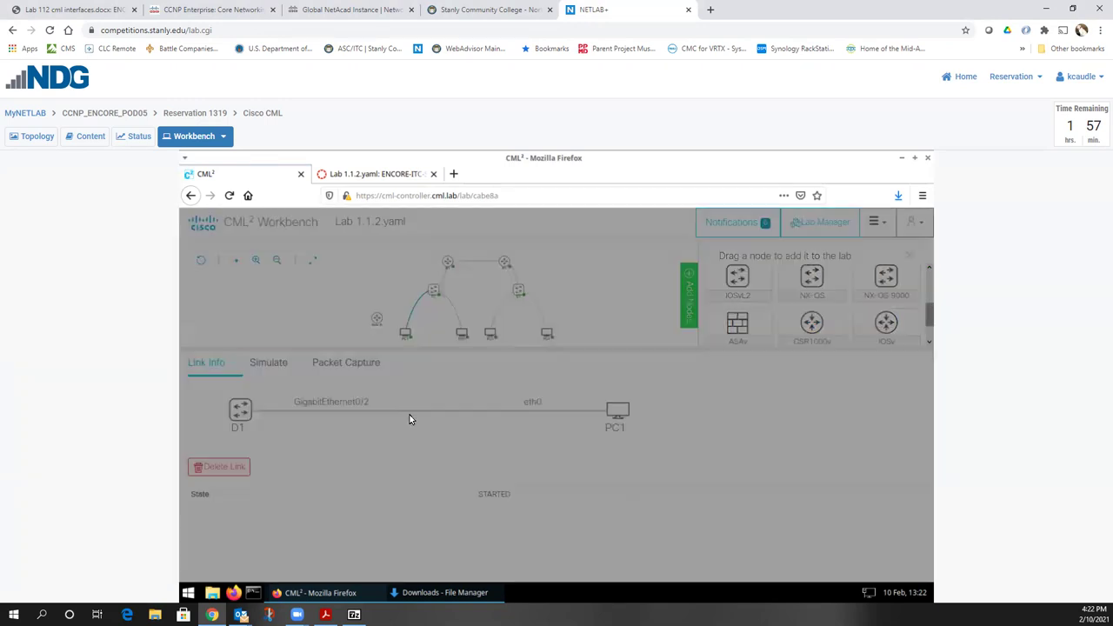
pyautogui.click(600, 338)
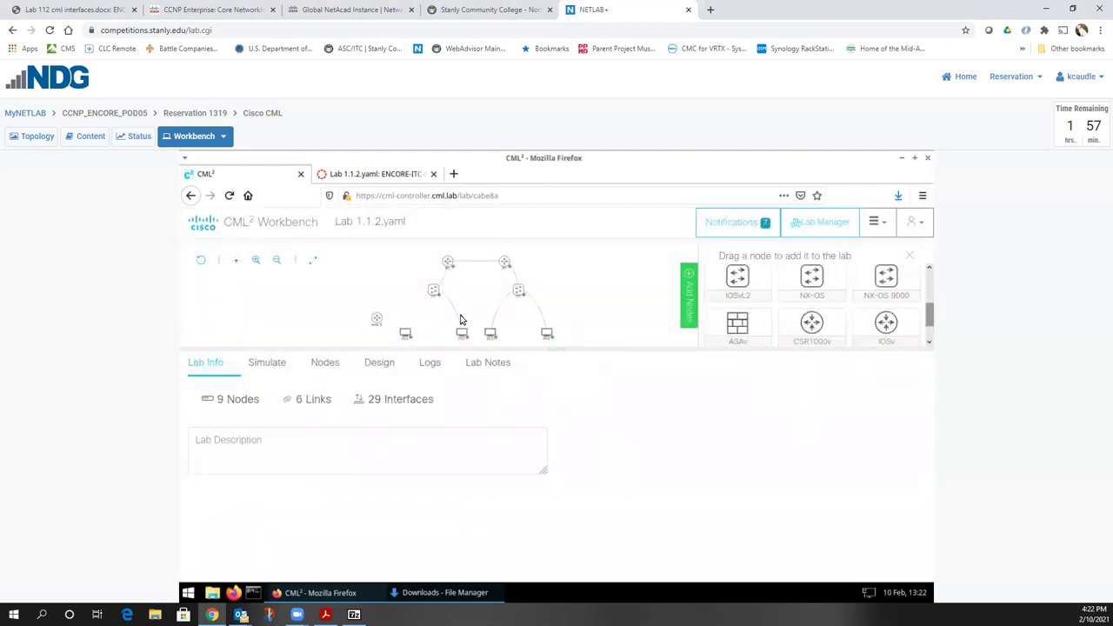
pyautogui.moveTo(376, 314); pyautogui.dragTo(431, 294)
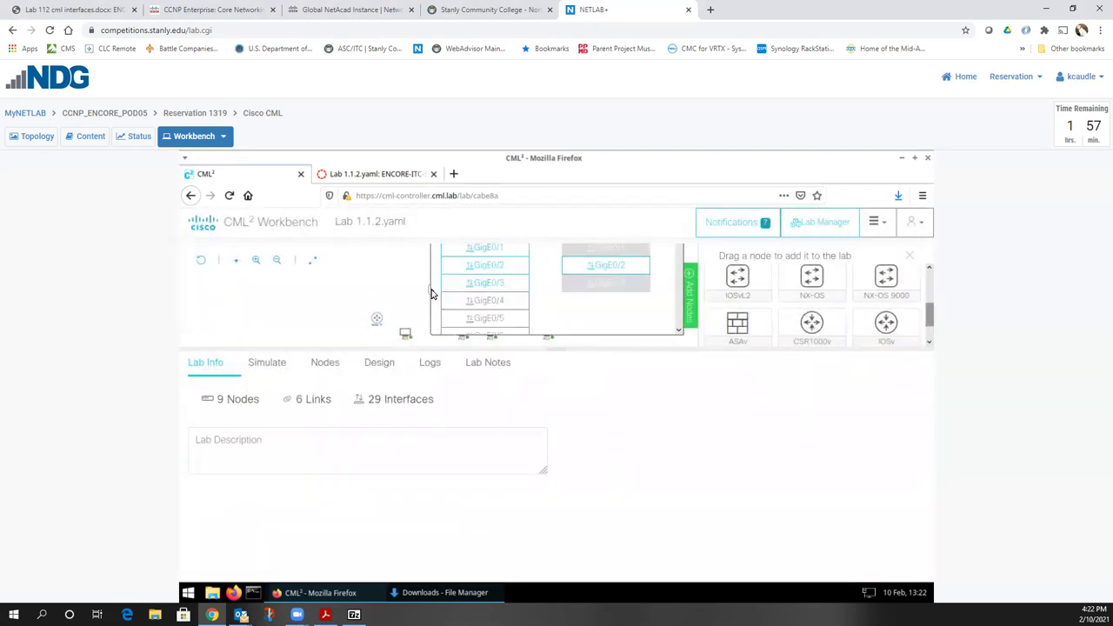
pyautogui.click(587, 263)
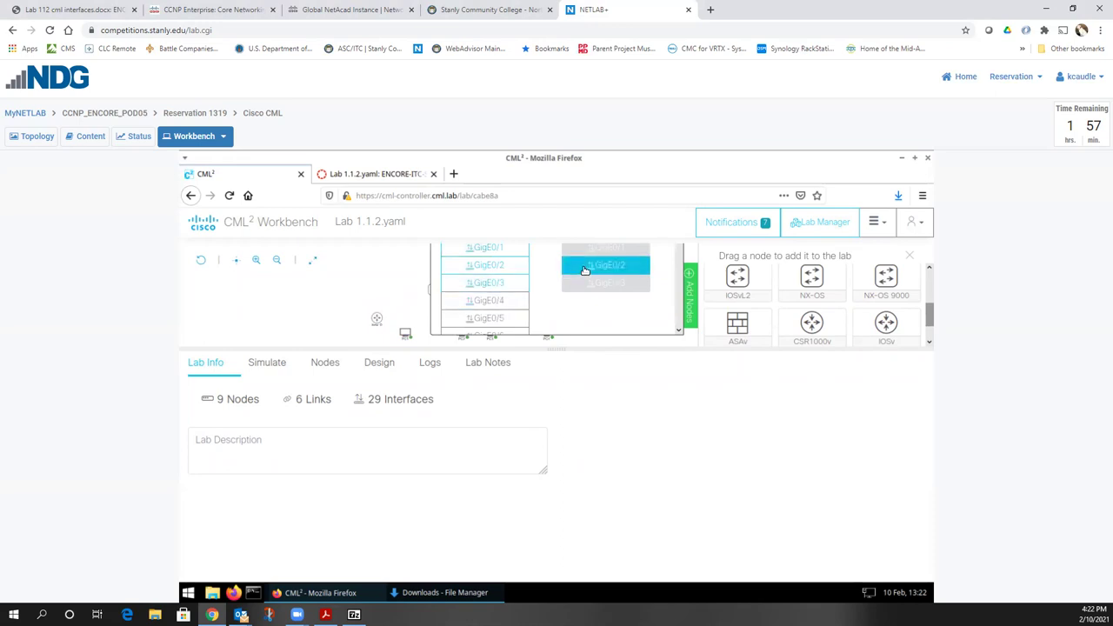
pyautogui.click(501, 251)
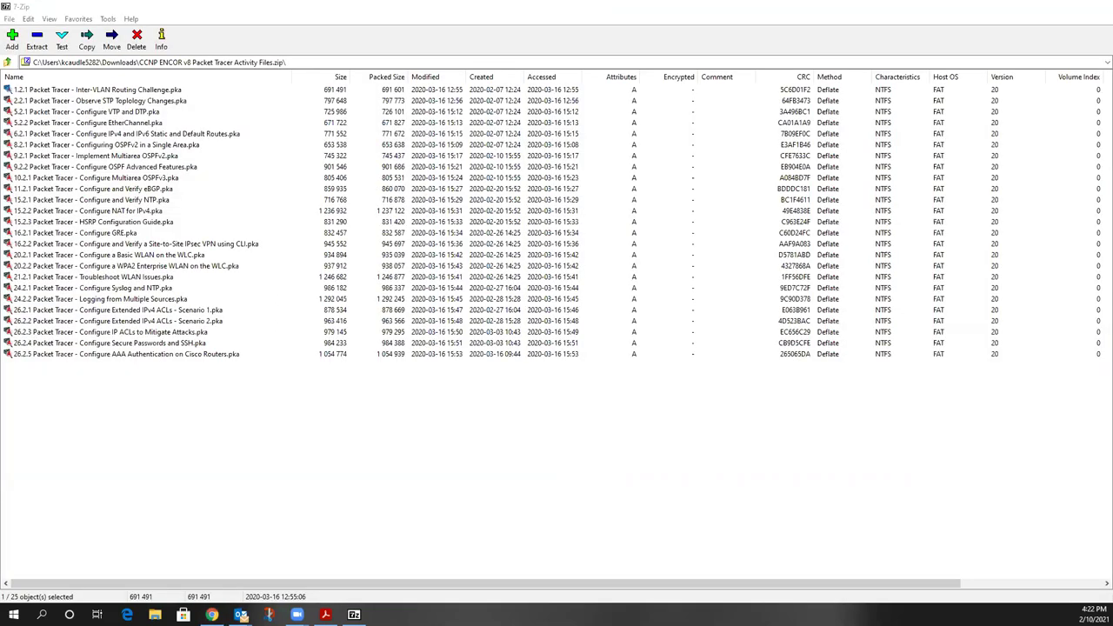
pyautogui.hotkey('alt', 'F4')
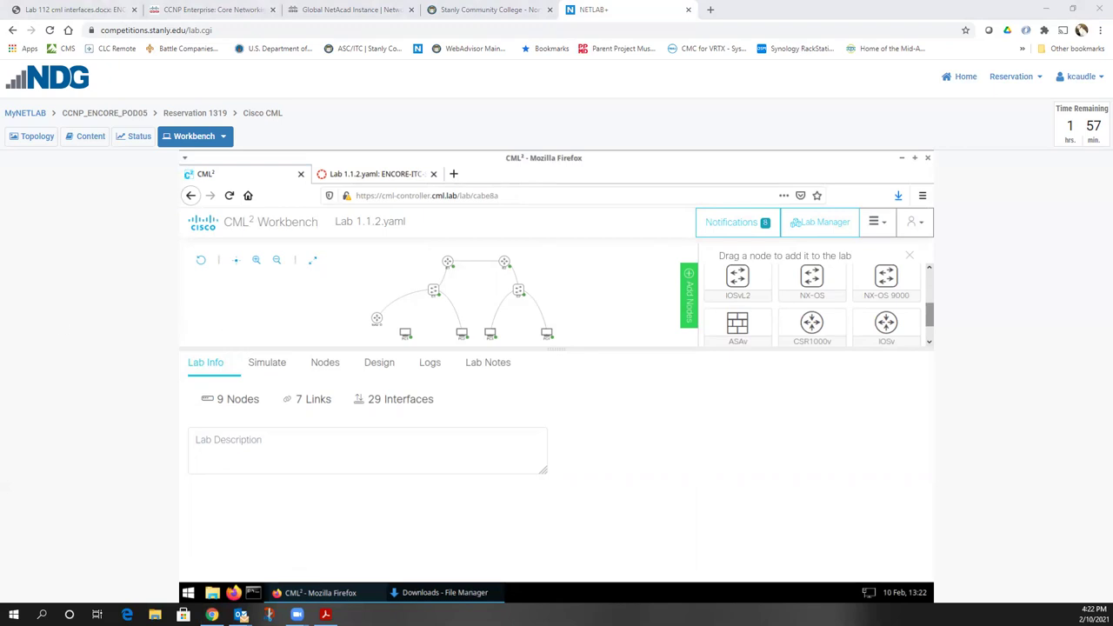
# Drag a Desktop node from the Add Nodes palette onto the lab canvas.
pyautogui.scroll(-1, 880, 292)
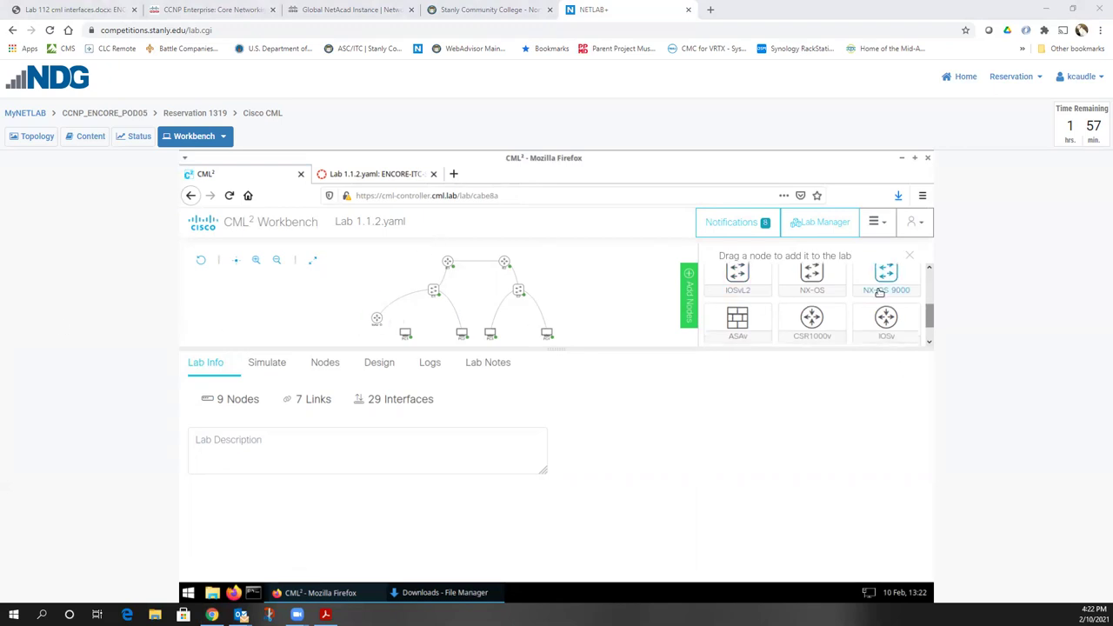
pyautogui.scroll(-3, 835, 312)
pyautogui.scroll(1, 818, 310)
pyautogui.scroll(-1, 811, 309)
pyautogui.moveTo(750, 291); pyautogui.dragTo(618, 292)
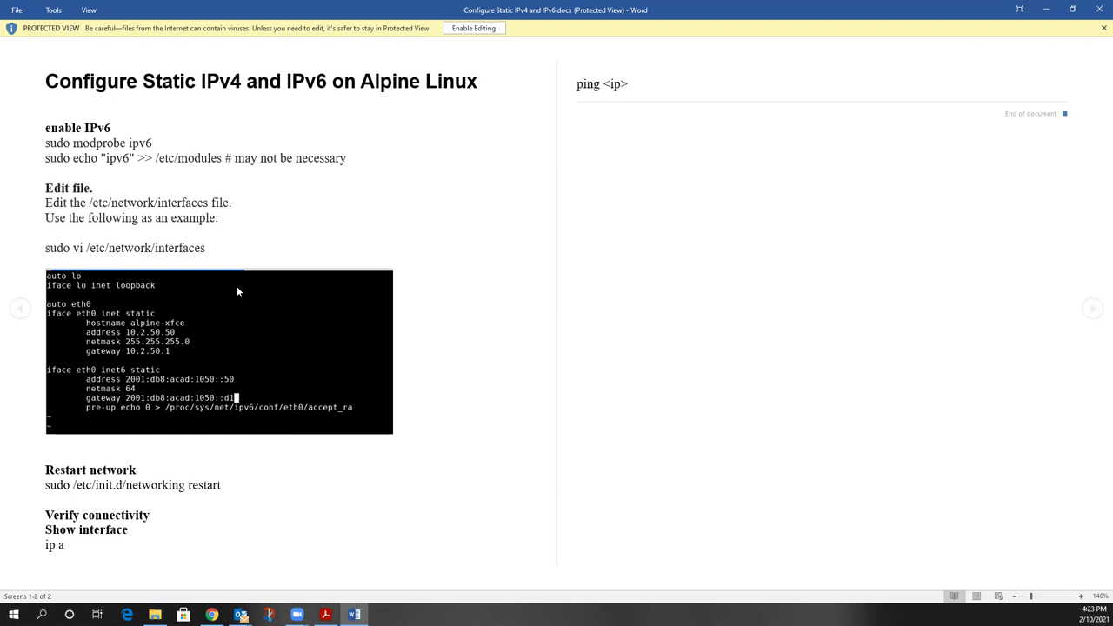
# Close the Alpine Linux notes document and return to the NetAcad course tab.
pyautogui.click(1047, 9)
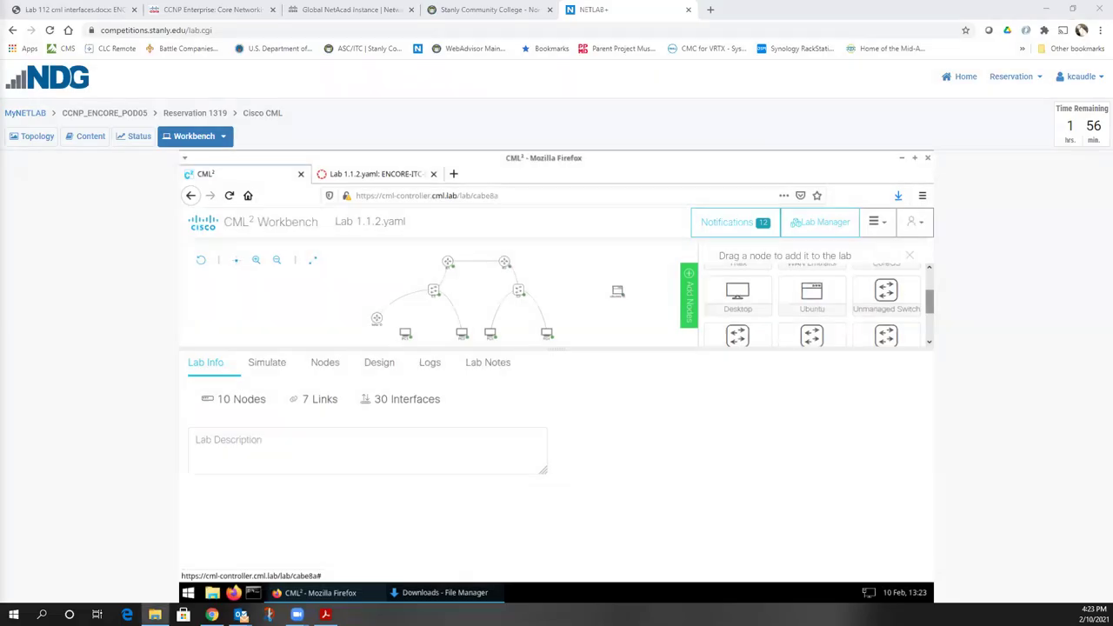
pyautogui.click(228, 9)
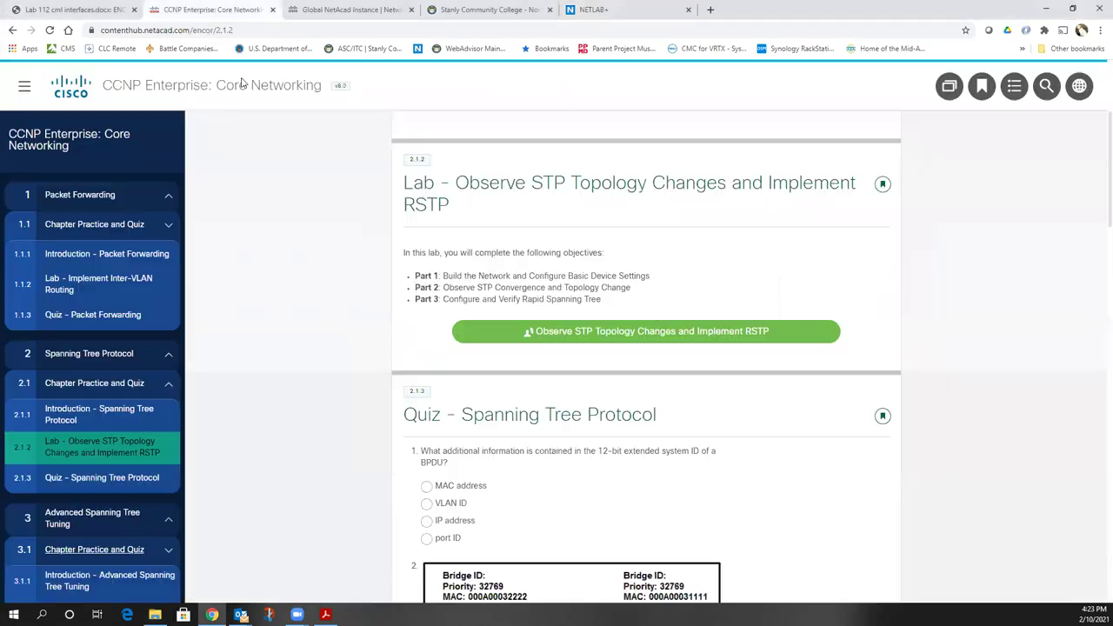
pyautogui.click(69, 9)
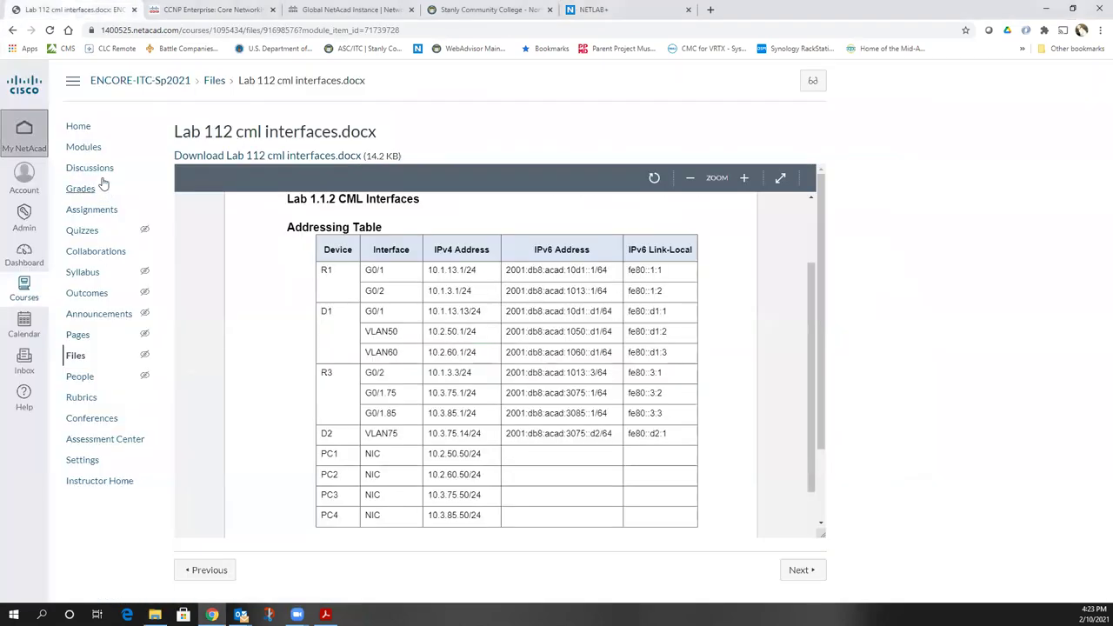
# Go to the ENCORE-ITC-Sp2021 Modules page, then the course Files list.
pyautogui.click(89, 150)
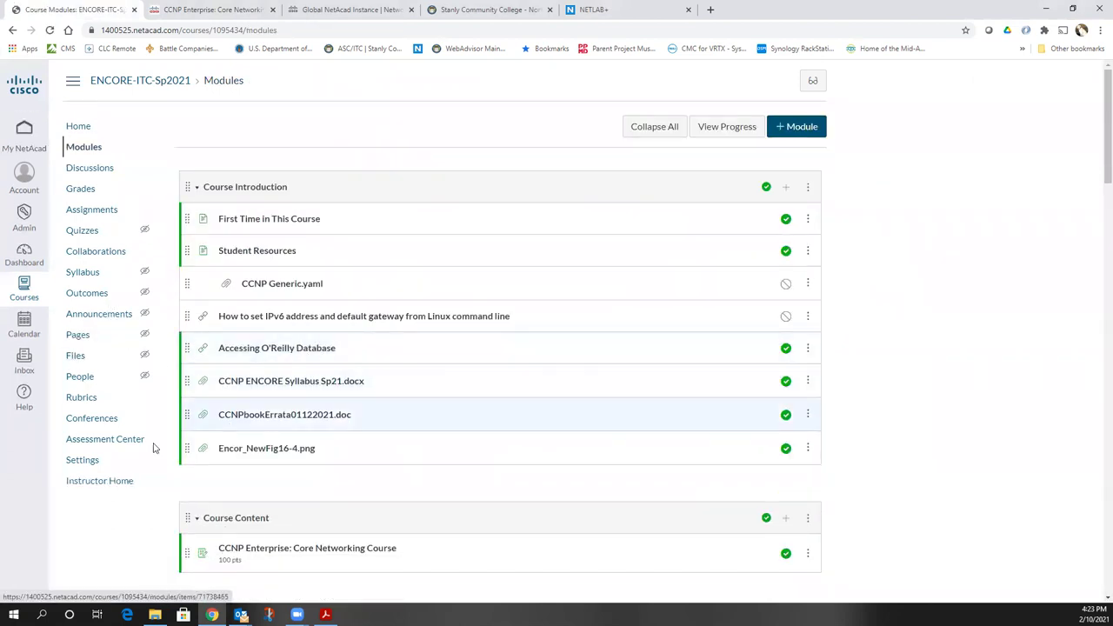
pyautogui.scroll(-1, 424, 435)
pyautogui.scroll(-3, 424, 435)
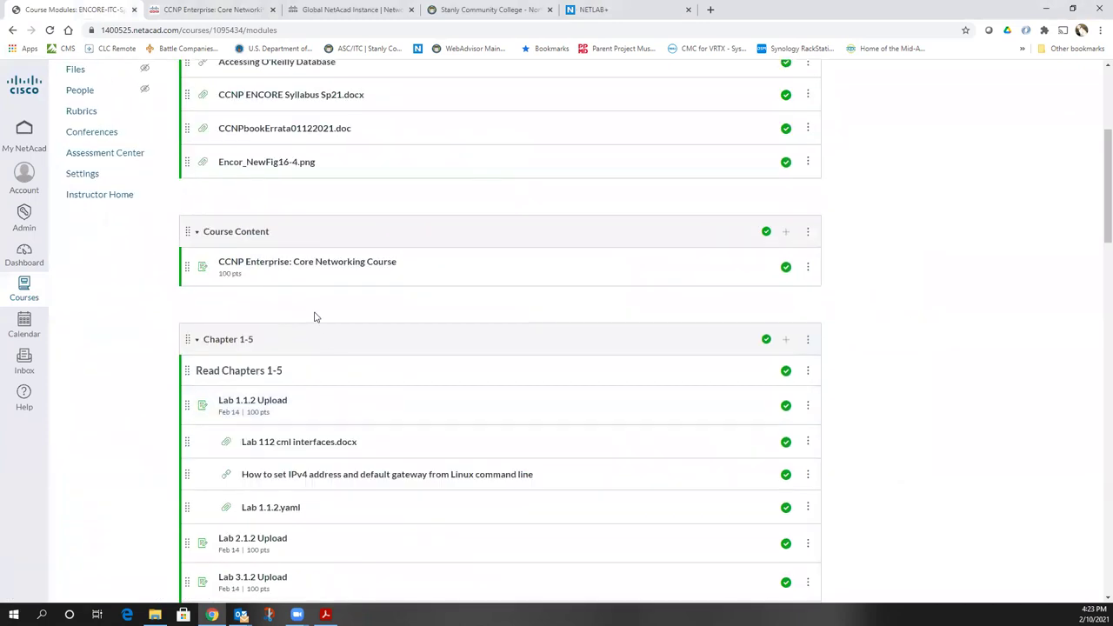
pyautogui.scroll(3, 261, 261)
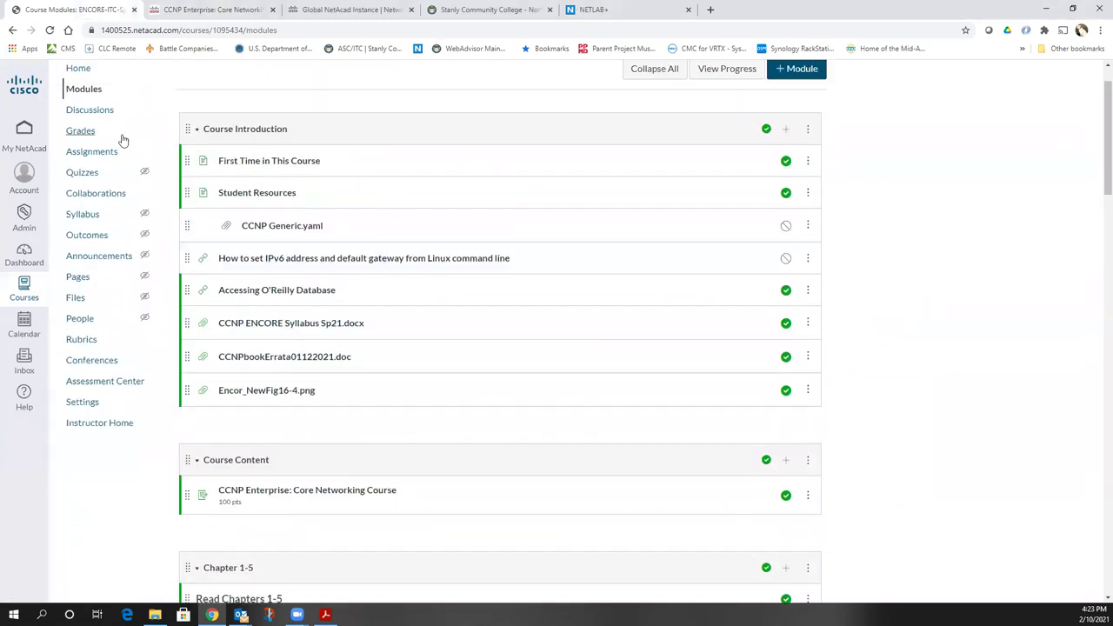
pyautogui.click(78, 298)
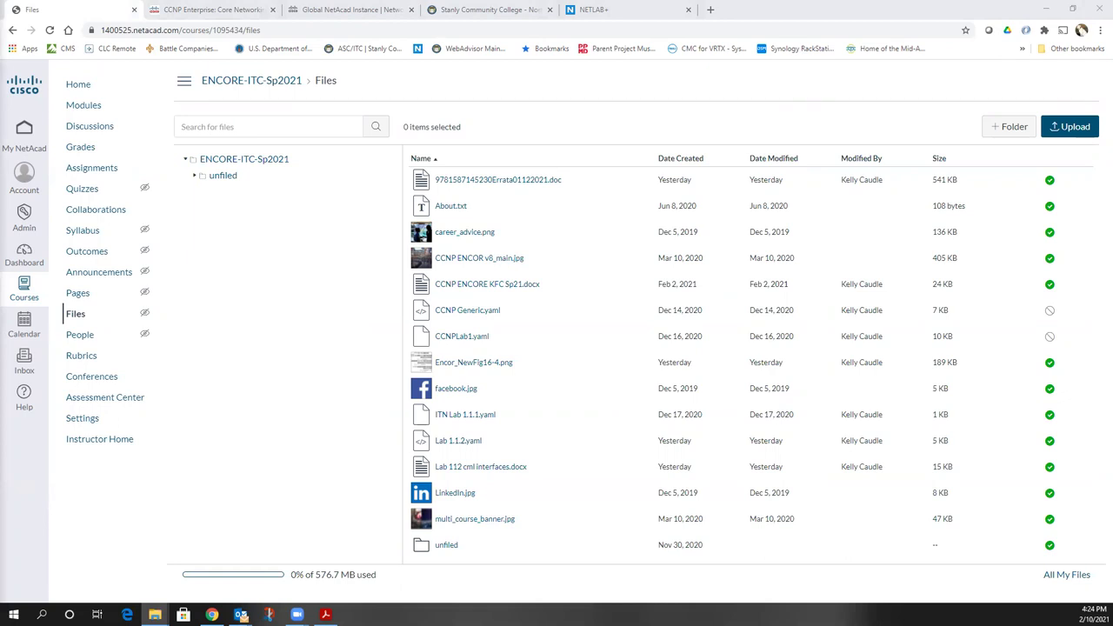
# Upload Configure Static IPv4 and IPv6.docx to course Files and go back to Modules.
pyautogui.moveTo(313, 431); pyautogui.dragTo(666, 390)
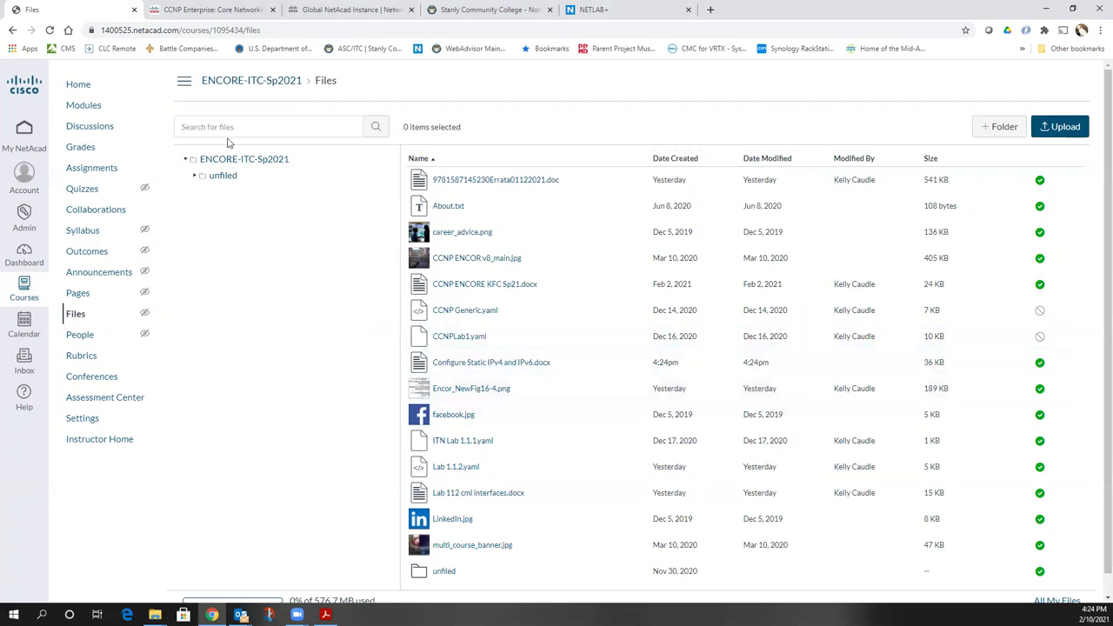
pyautogui.click(84, 108)
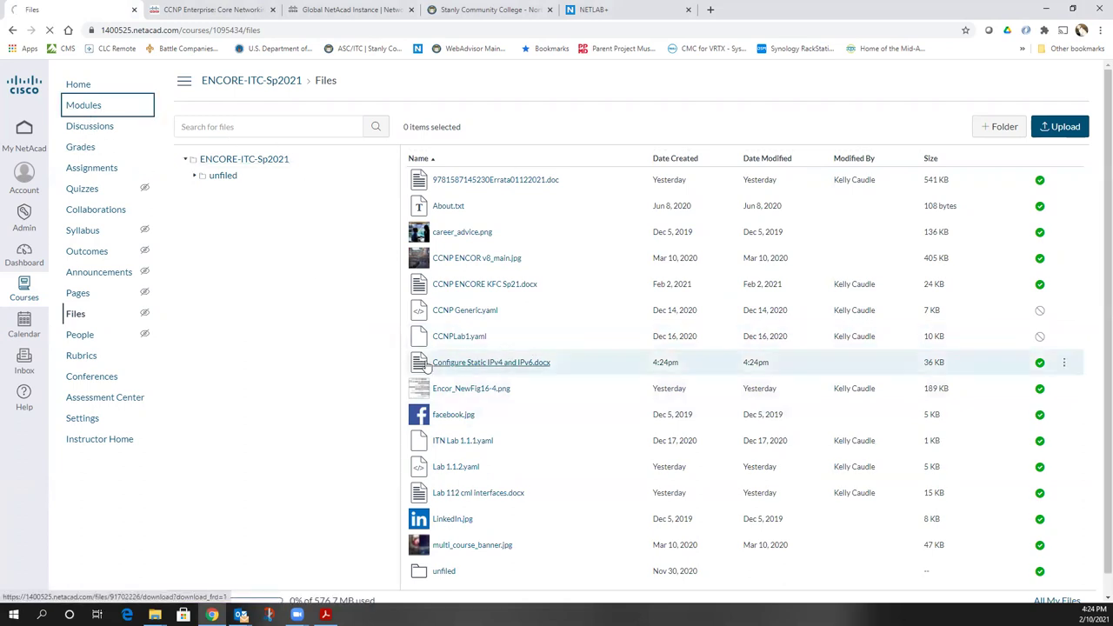
pyautogui.scroll(-6, 450, 375)
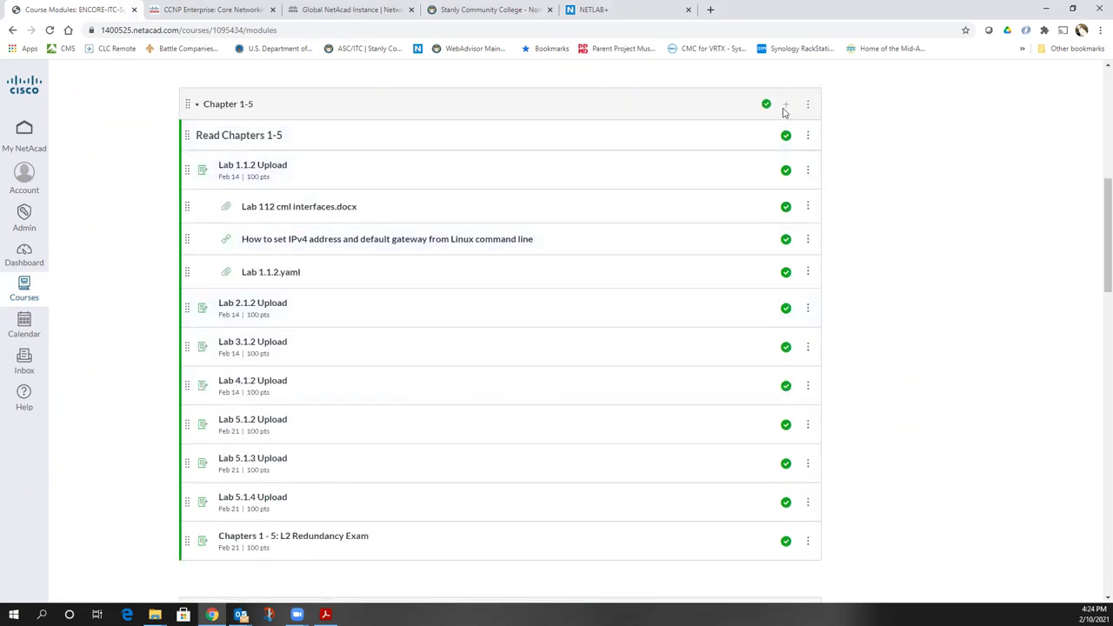
# Add Configure Static IPv4 and IPv6.docx to Chapter 1-5 as an existing file item.
pyautogui.click(785, 105)
pyautogui.click(483, 129)
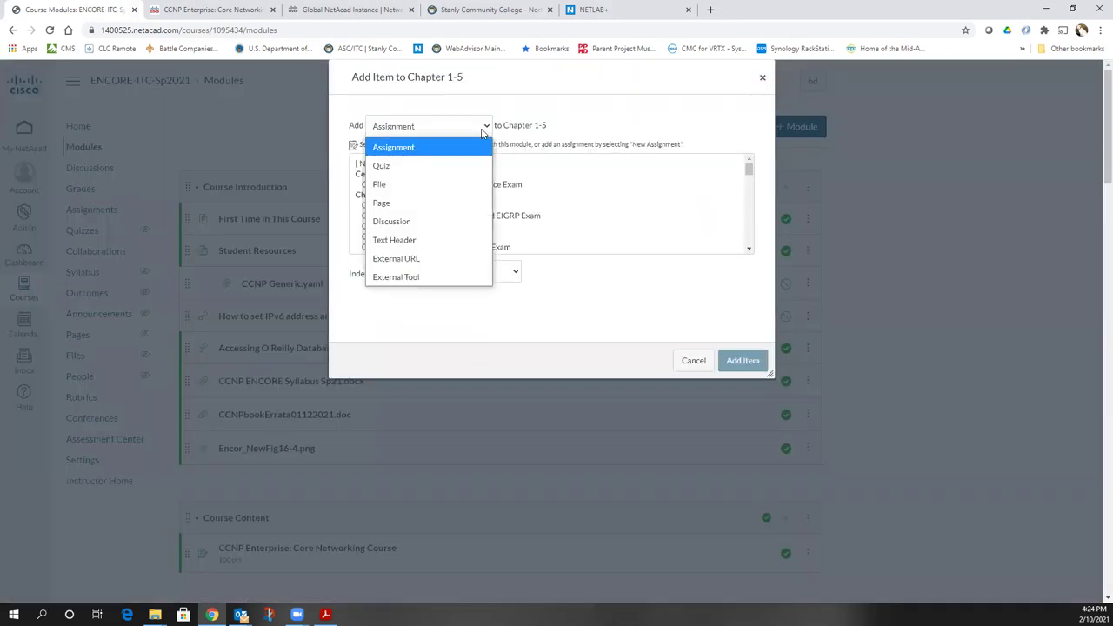
pyautogui.click(417, 184)
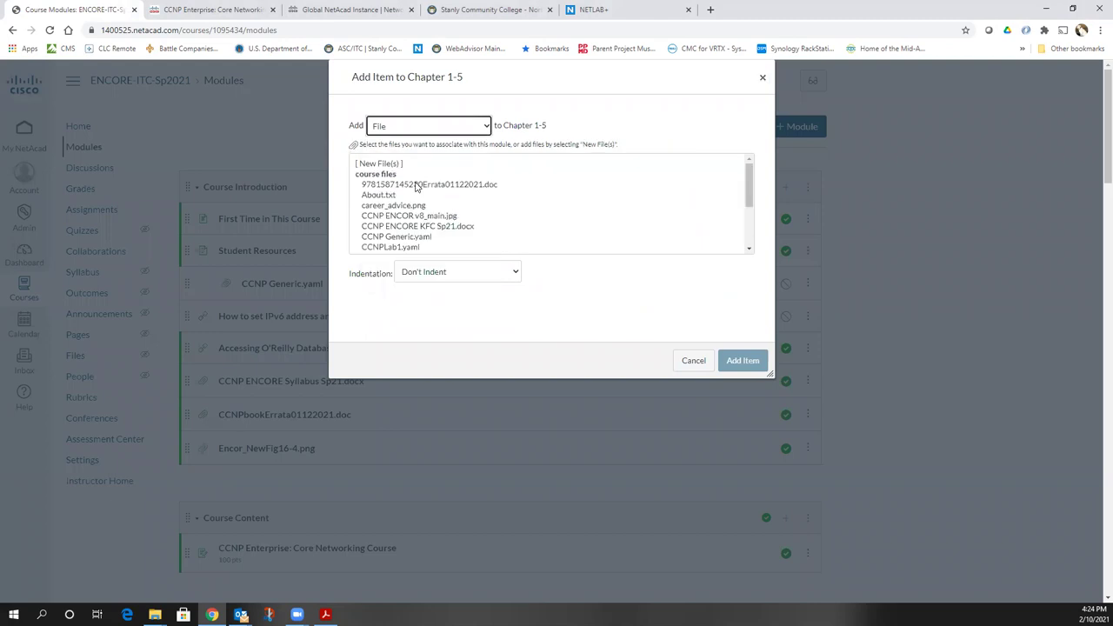
pyautogui.scroll(-3, 427, 215)
pyautogui.scroll(-2, 427, 215)
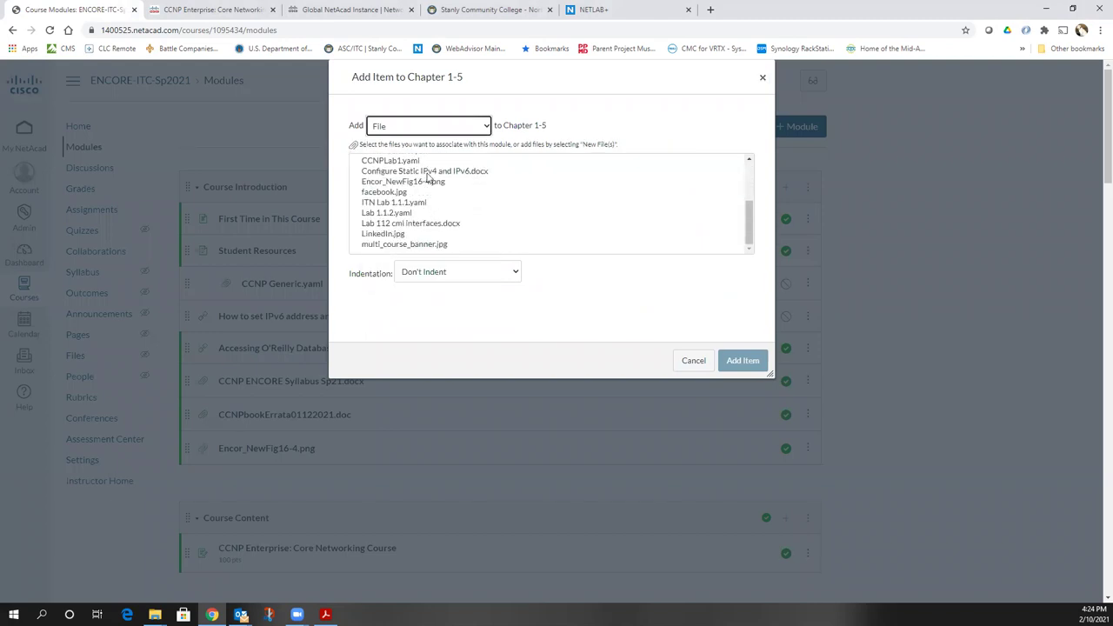
pyautogui.click(429, 171)
pyautogui.click(740, 360)
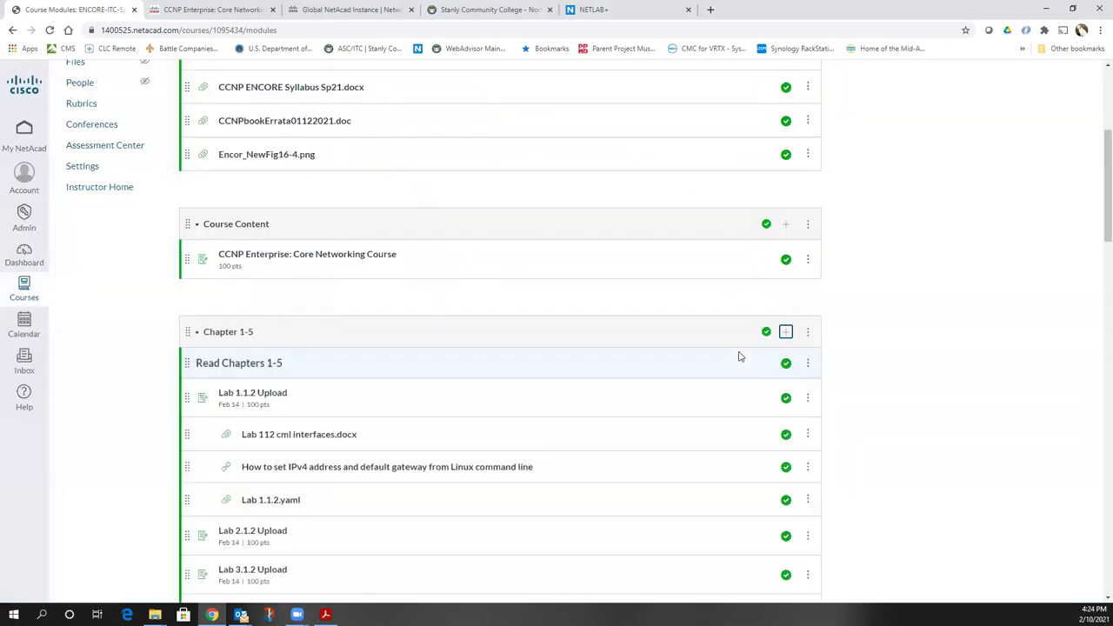
# Move the file under the Lab 1.1.2 resources, indent it two levels, and open it.
pyautogui.scroll(-5, 415, 455)
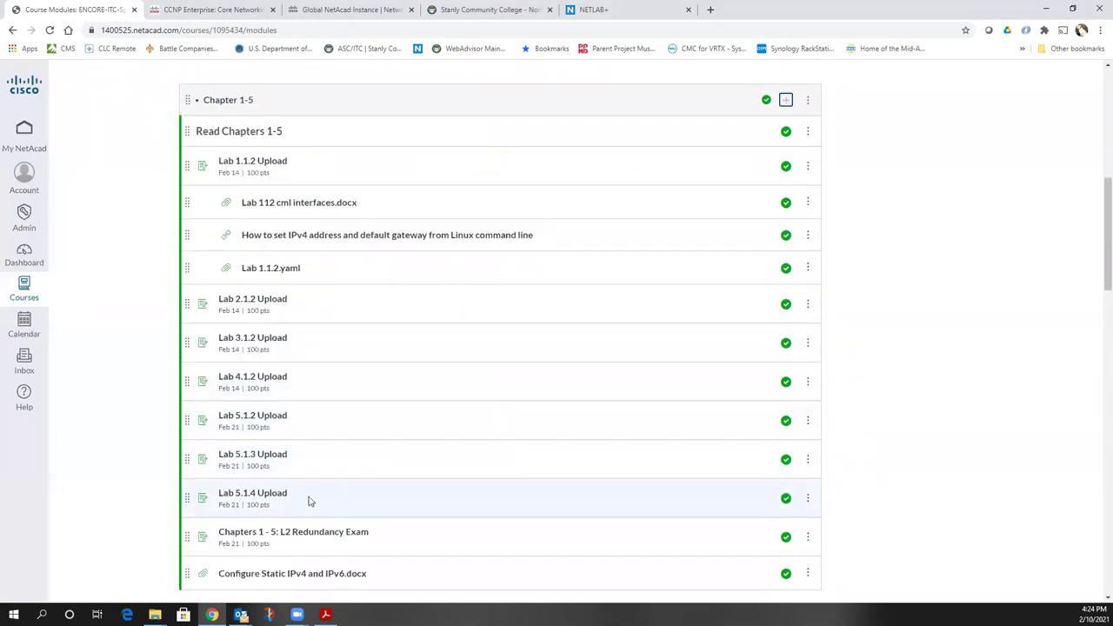
pyautogui.moveTo(187, 399); pyautogui.dragTo(246, 343)
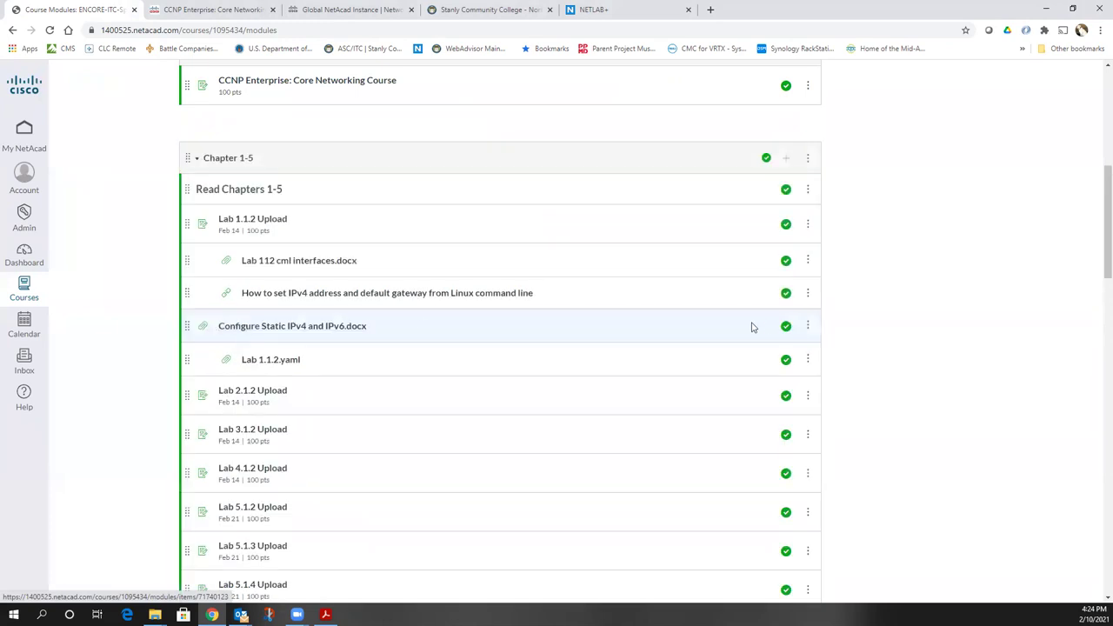
pyautogui.click(809, 330)
pyautogui.click(790, 362)
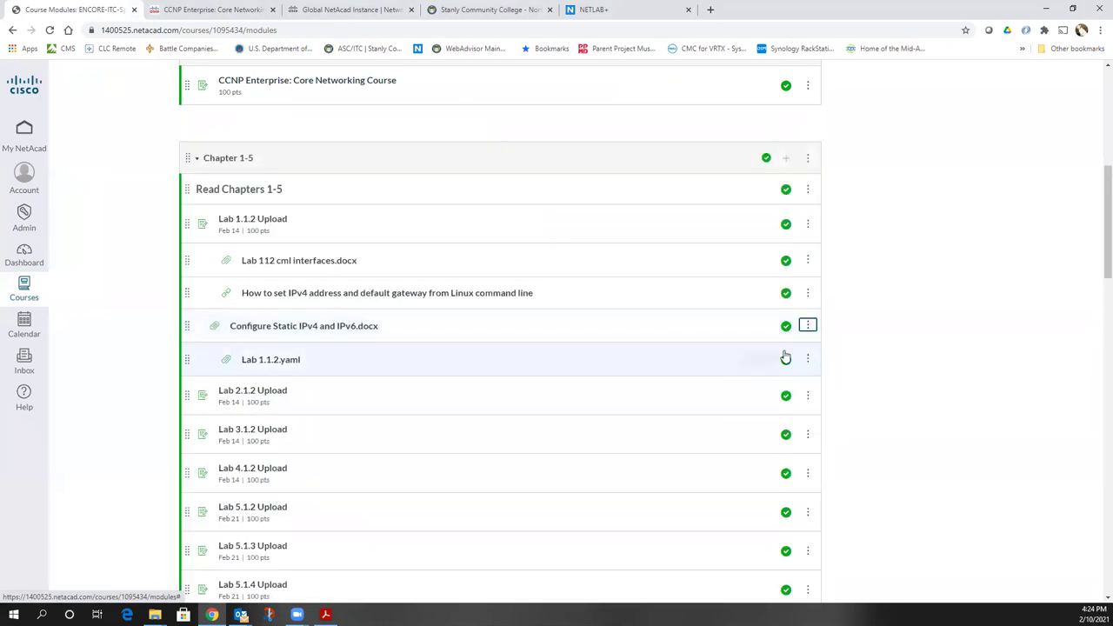
pyautogui.click(809, 325)
pyautogui.click(787, 377)
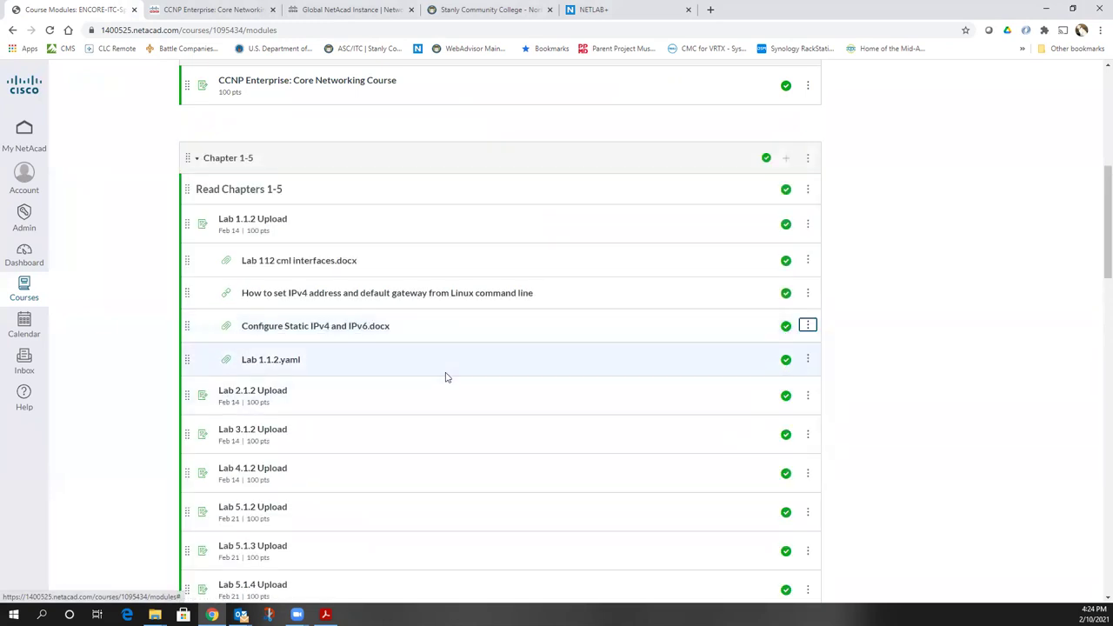
pyautogui.click(361, 328)
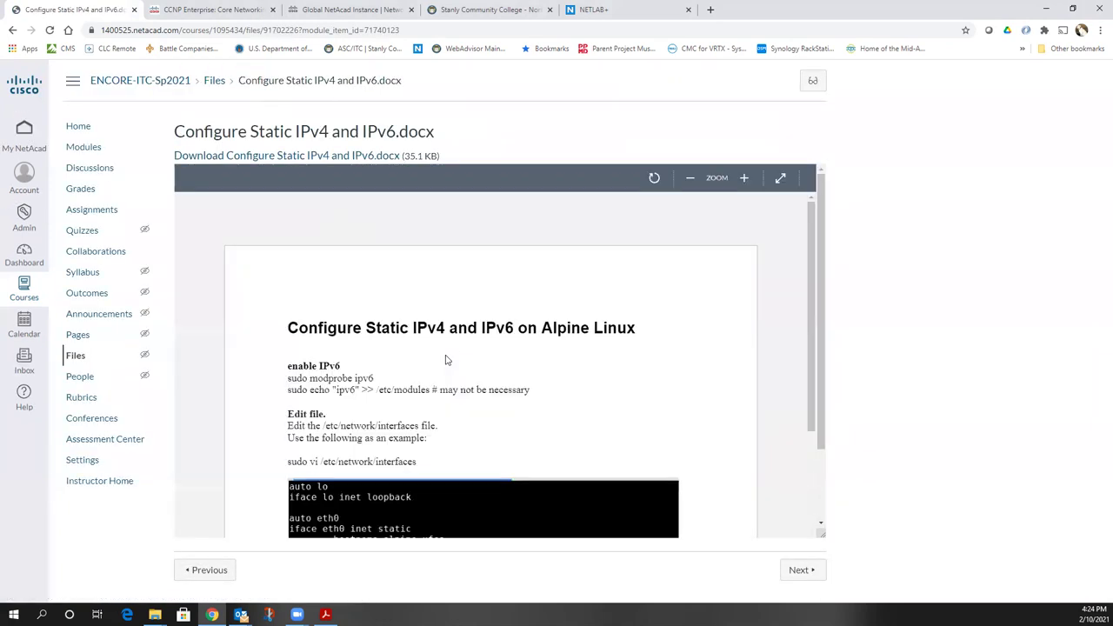
pyautogui.scroll(-1, 446, 360)
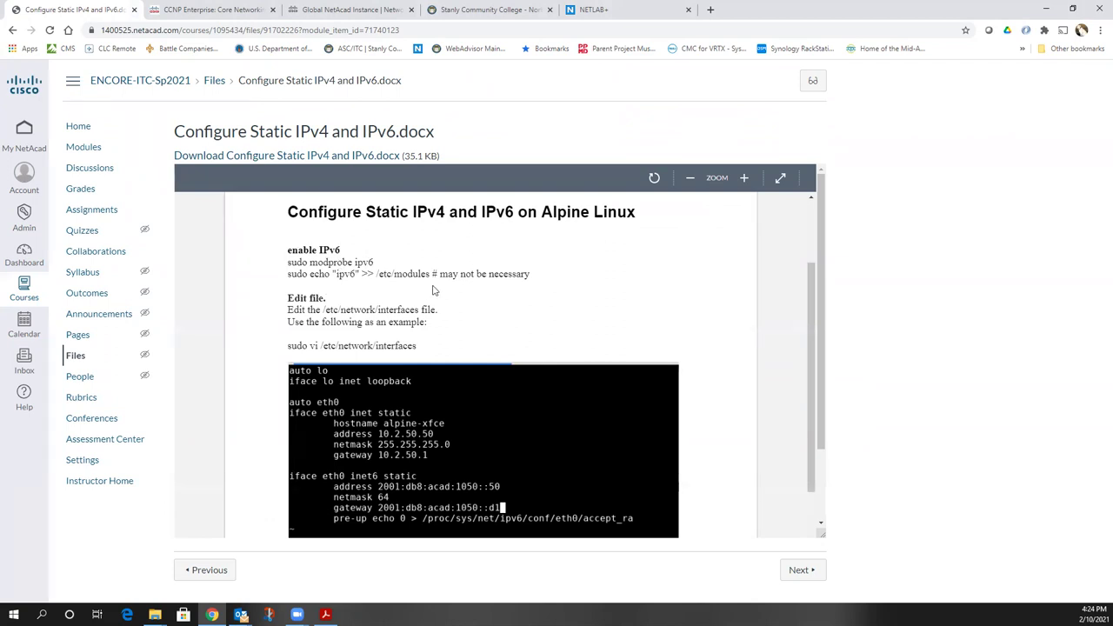
pyautogui.scroll(-1, 362, 286)
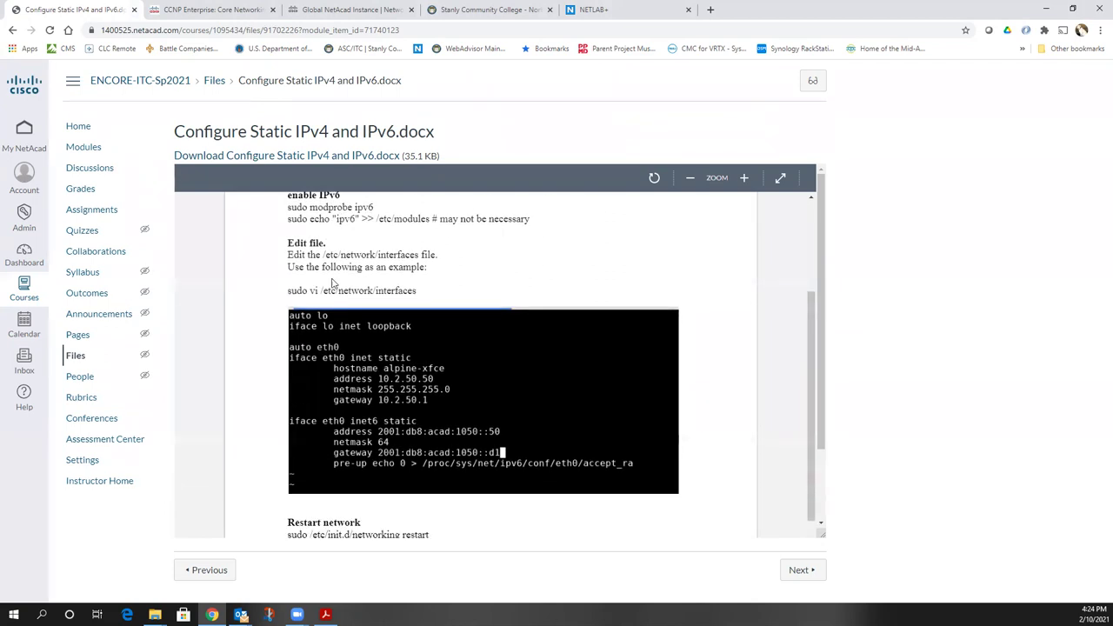
pyautogui.moveTo(461, 254); pyautogui.dragTo(294, 255)
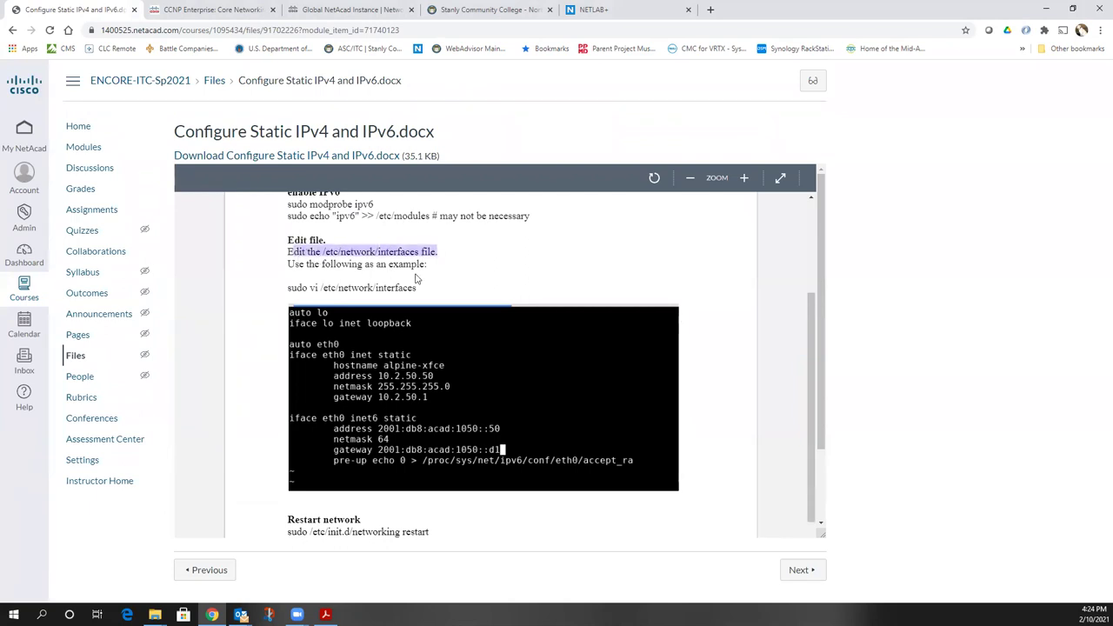
pyautogui.moveTo(416, 288); pyautogui.dragTo(298, 288)
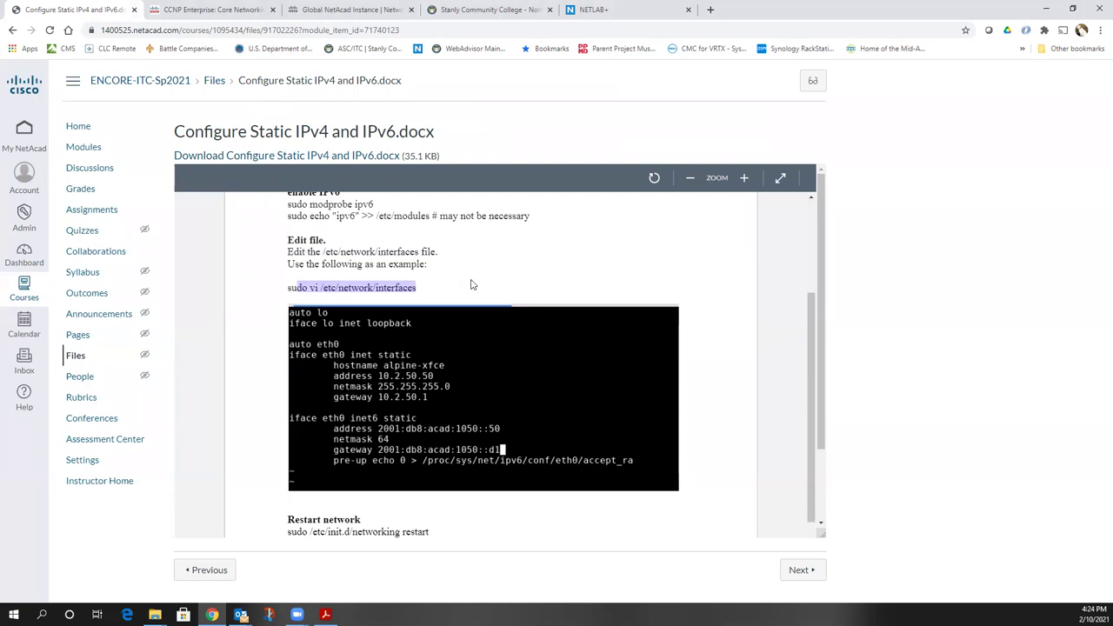
pyautogui.click(440, 292)
pyautogui.scroll(-3, 419, 355)
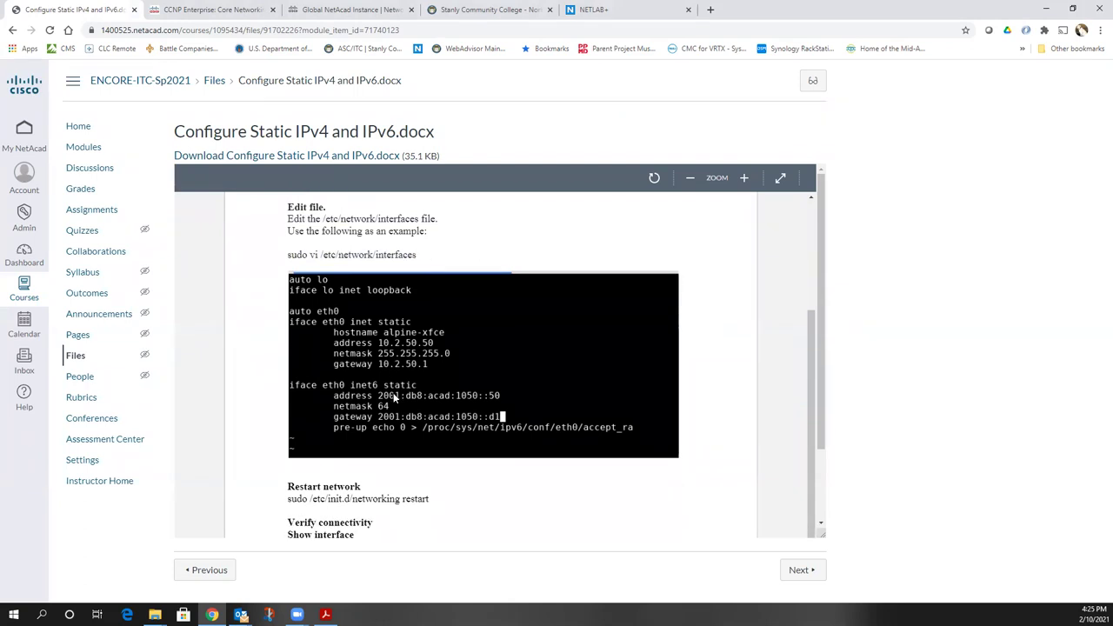
pyautogui.scroll(3, 393, 398)
pyautogui.scroll(-1, 393, 398)
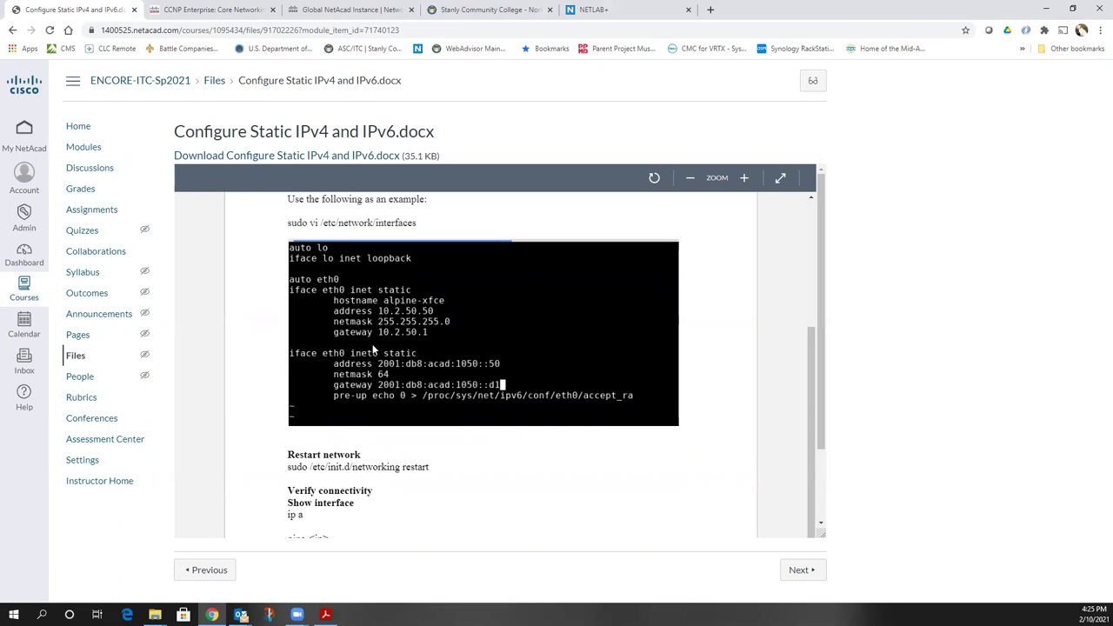
pyautogui.scroll(1, 377, 348)
pyautogui.scroll(-2, 377, 348)
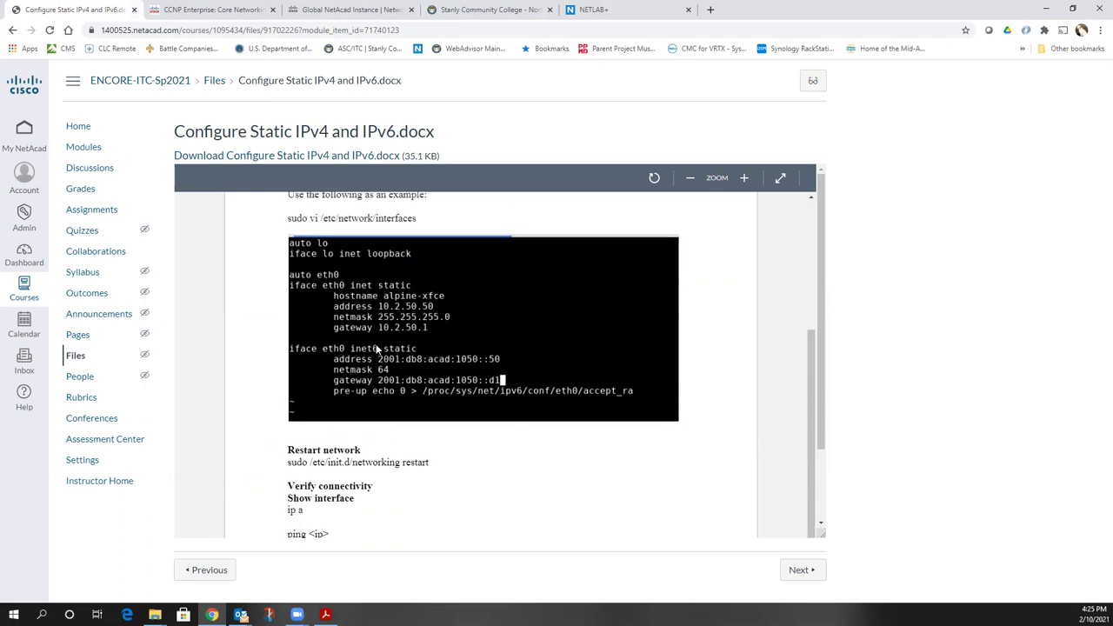
pyautogui.scroll(6, 377, 348)
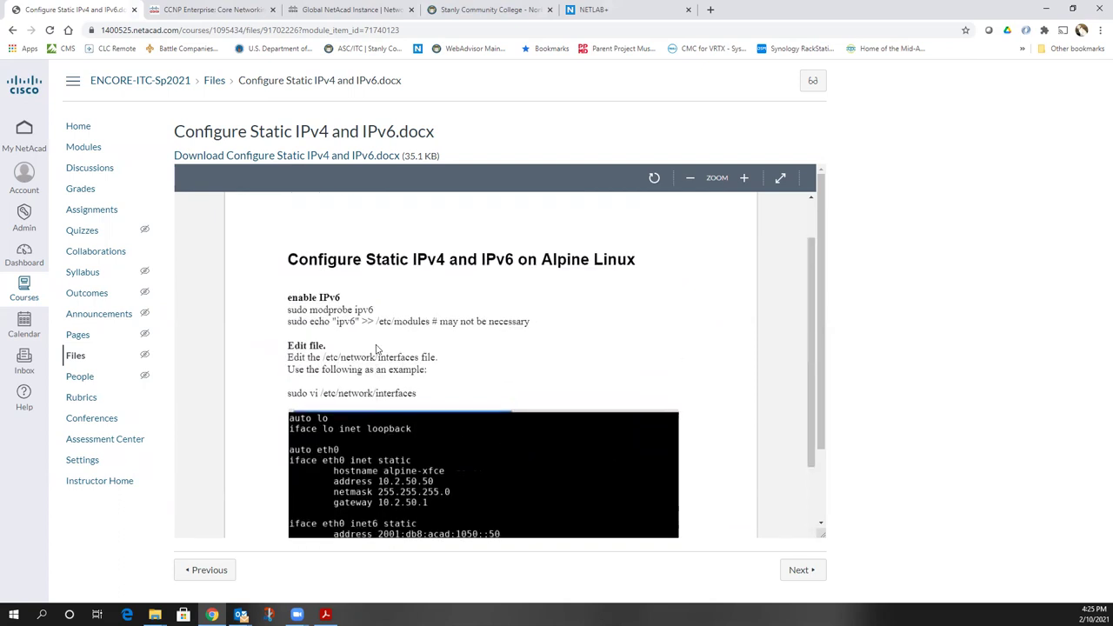
pyautogui.scroll(-4, 376, 348)
pyautogui.scroll(-1, 376, 349)
pyautogui.scroll(2, 376, 348)
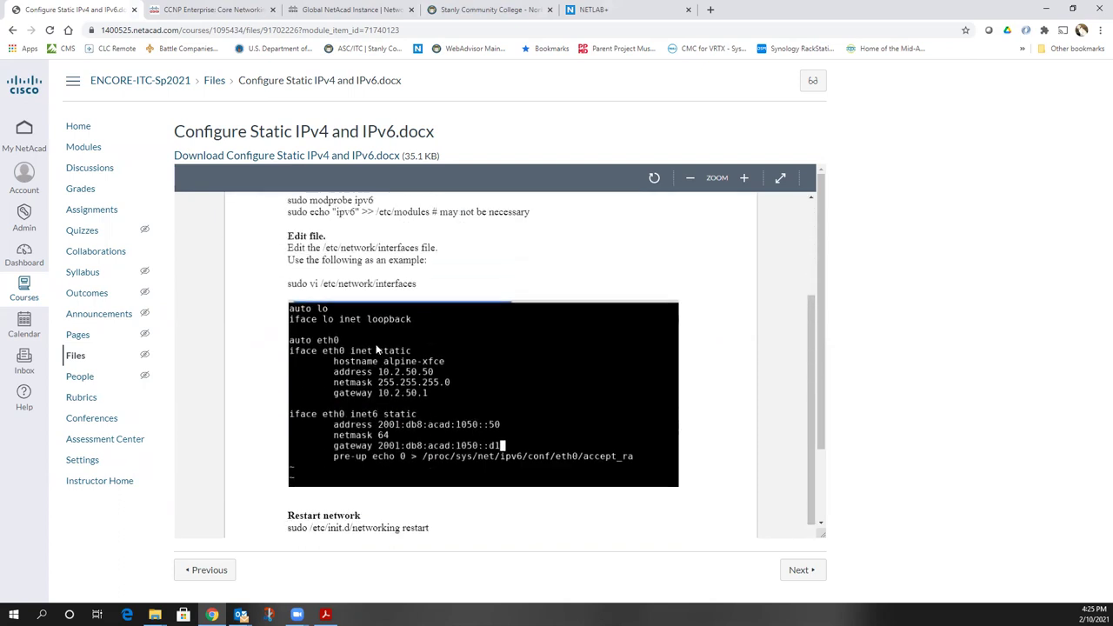
pyautogui.scroll(-3, 377, 349)
pyautogui.scroll(-1, 377, 349)
pyautogui.scroll(5, 377, 349)
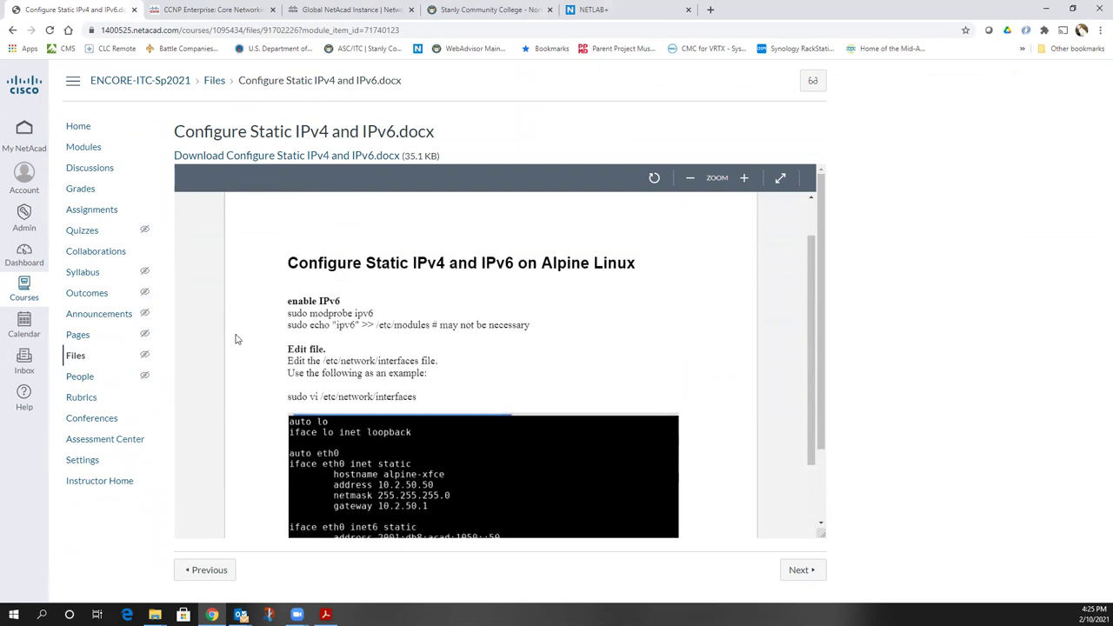
pyautogui.scroll(-1, 257, 330)
pyautogui.scroll(-2, 258, 330)
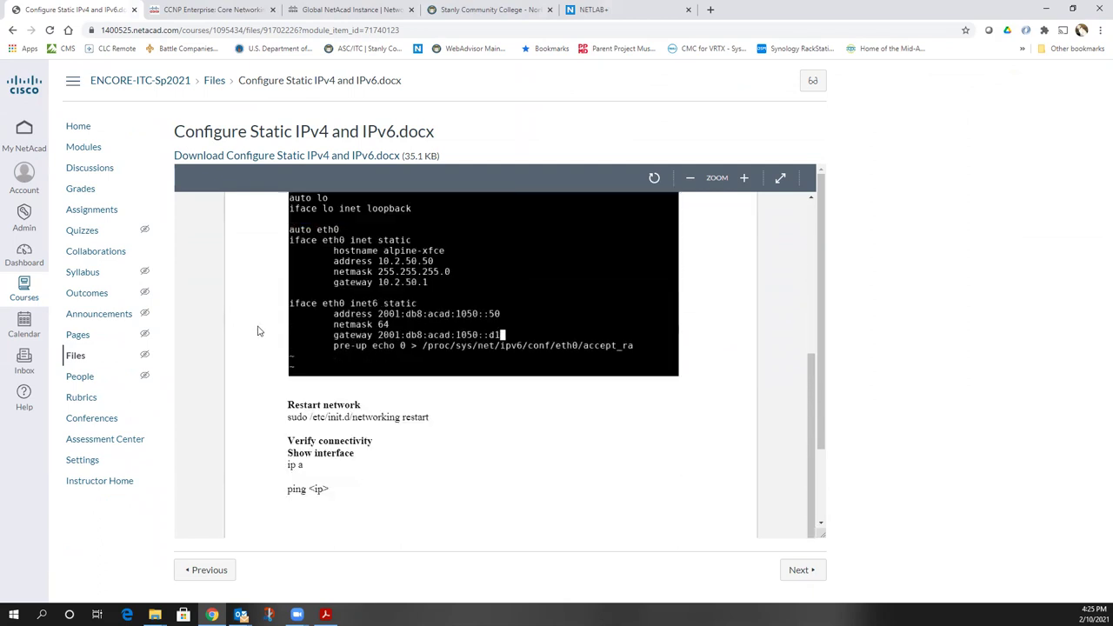
pyautogui.scroll(3, 257, 330)
pyautogui.scroll(-2, 257, 331)
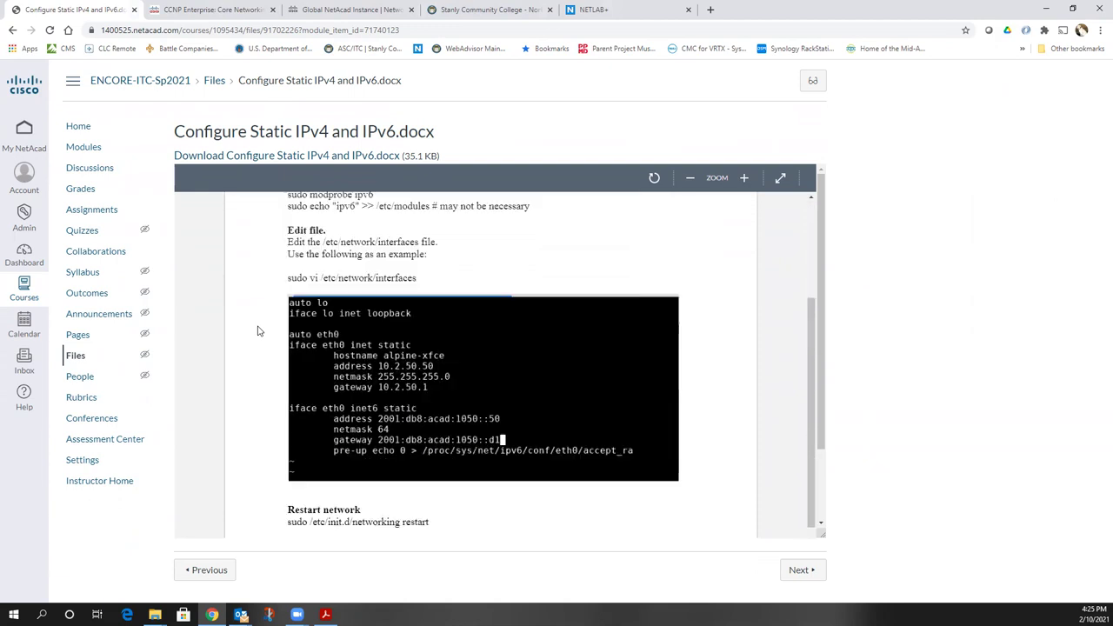
pyautogui.scroll(3, 256, 328)
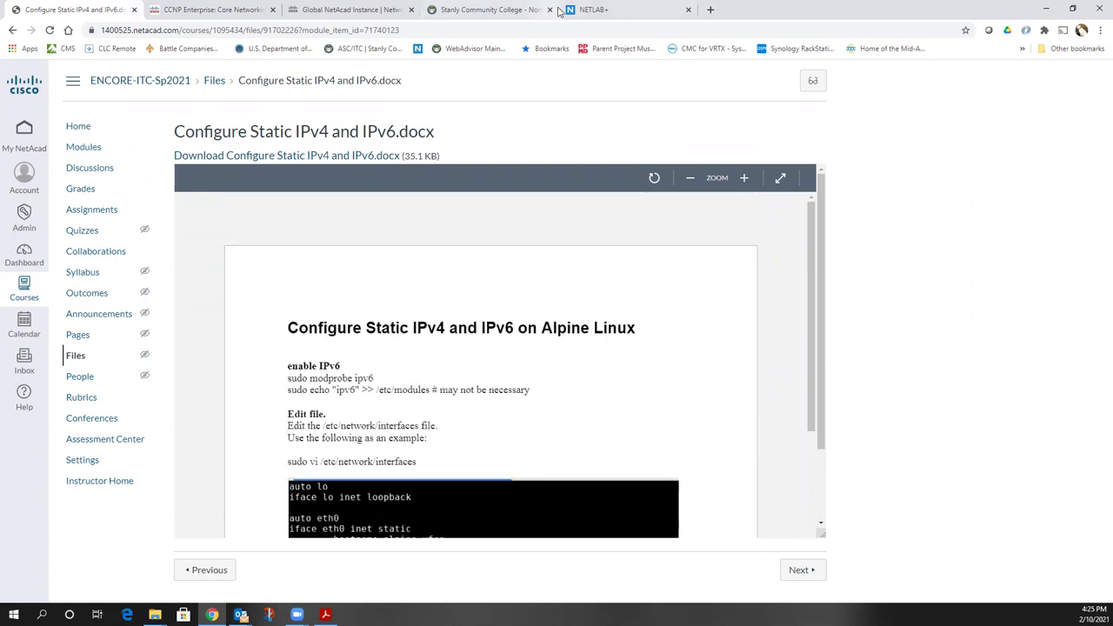
# Recheck the Configure Static IPv4 and IPv6 document, then return to the CML lab workbench.
pyautogui.click(652, 12)
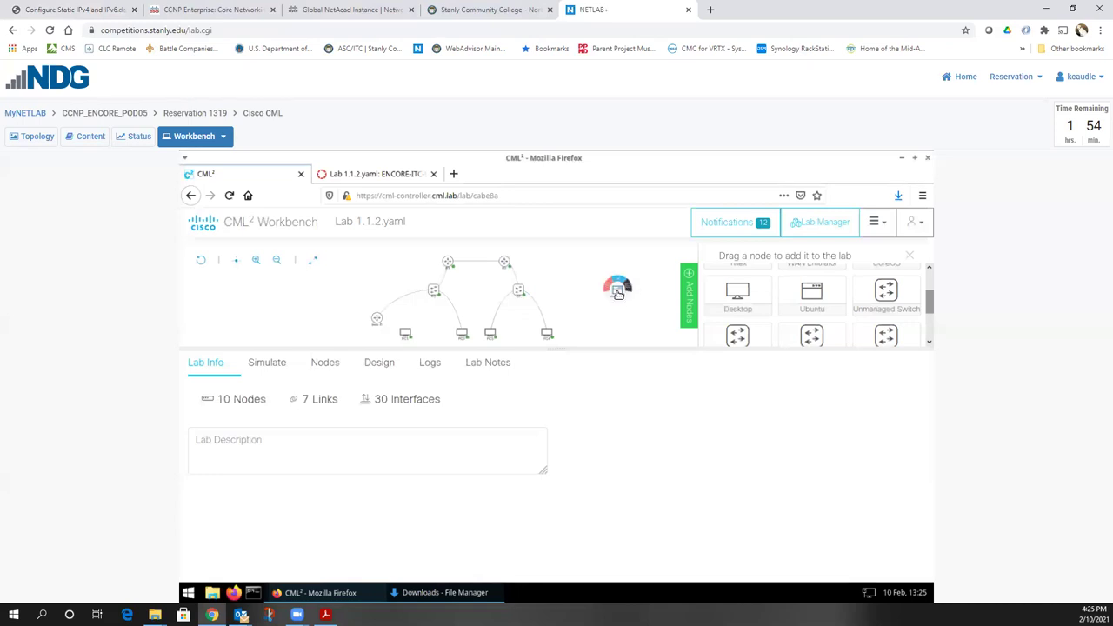
pyautogui.click(208, 9)
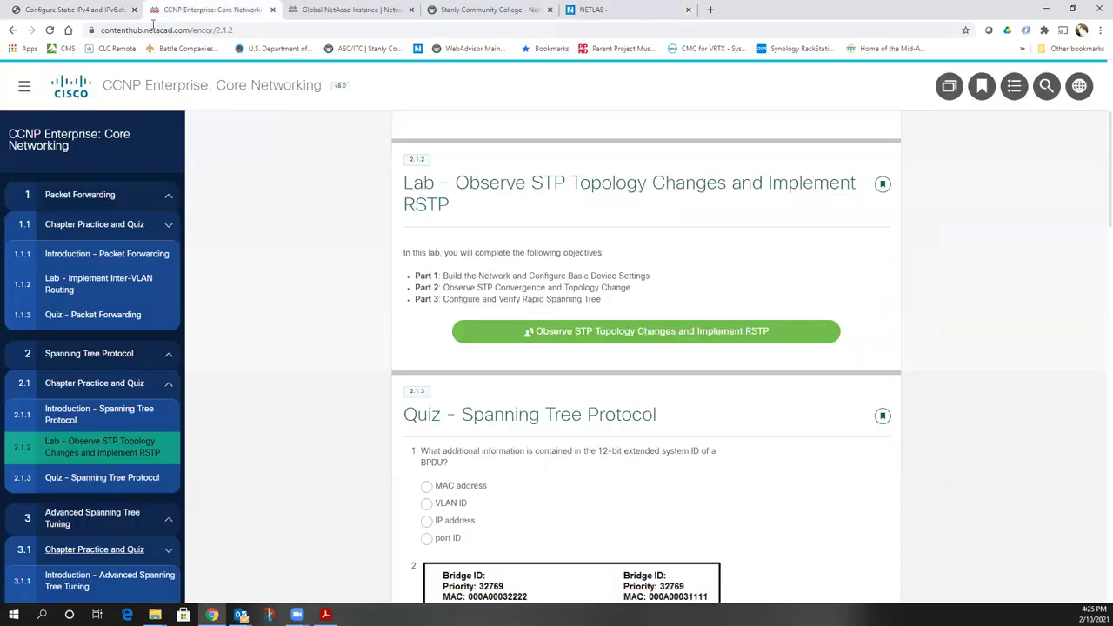
pyautogui.click(79, 10)
pyautogui.scroll(-5, 339, 449)
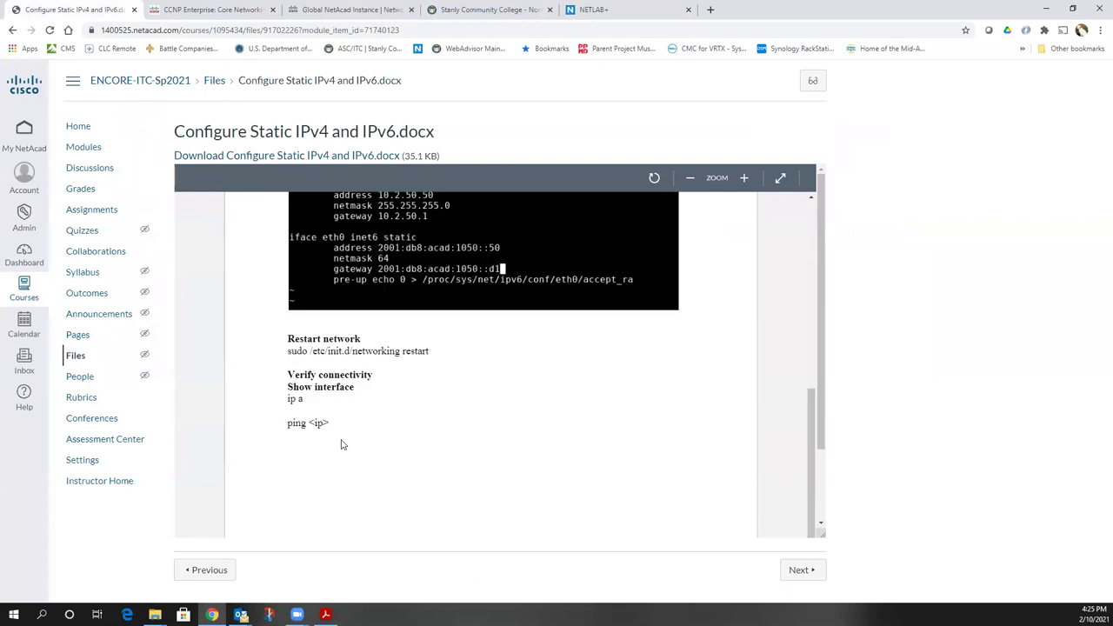
pyautogui.scroll(4, 340, 444)
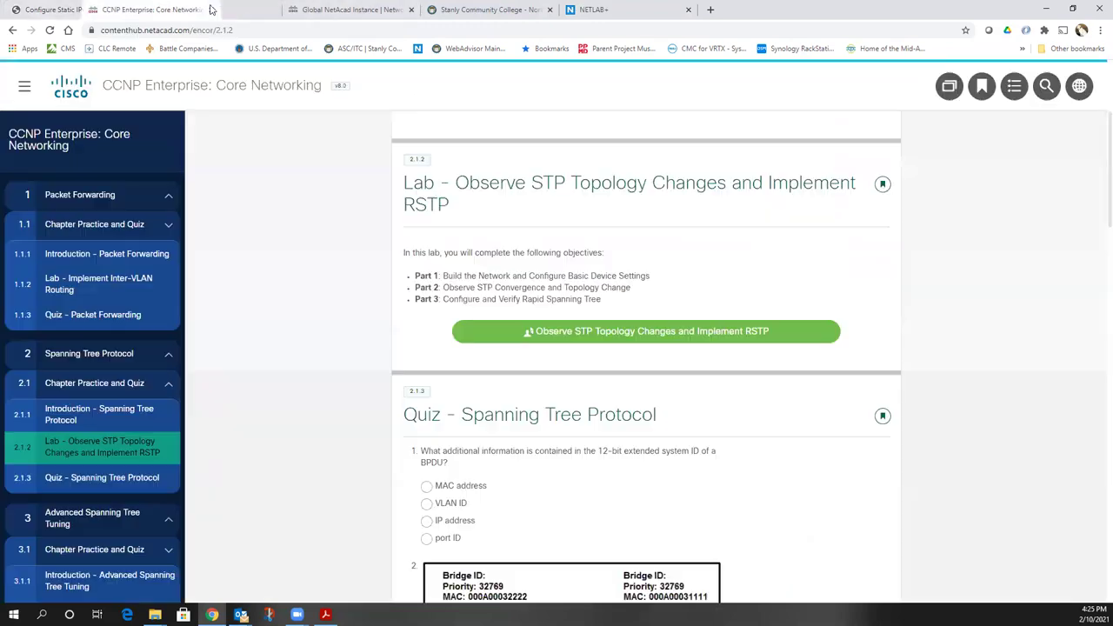
pyautogui.click(259, 10)
pyautogui.click(574, 9)
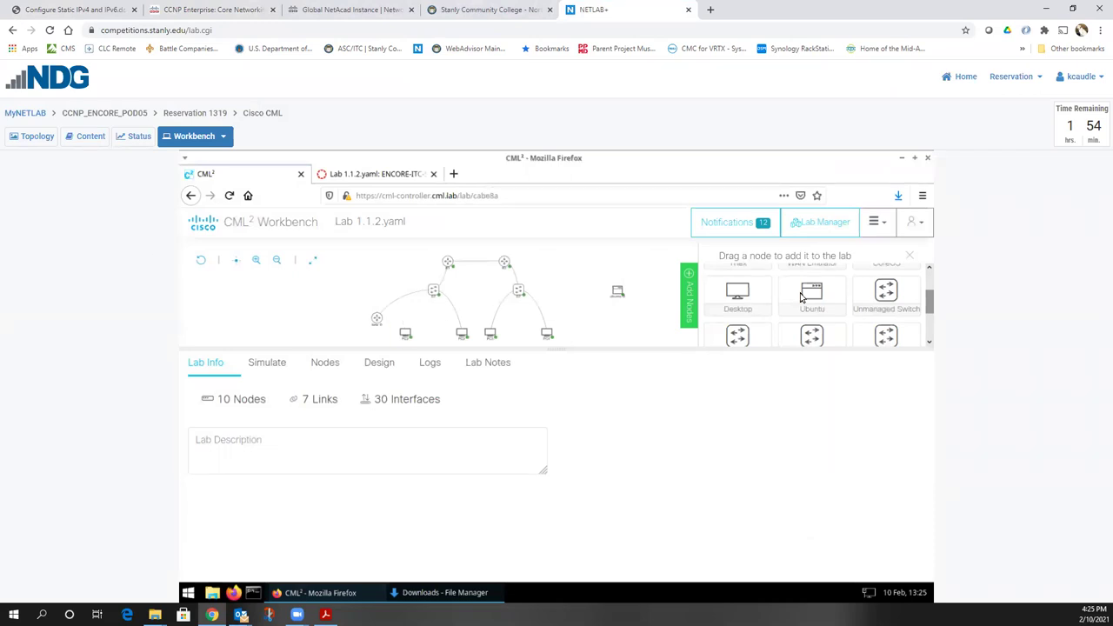
pyautogui.scroll(-2, 815, 306)
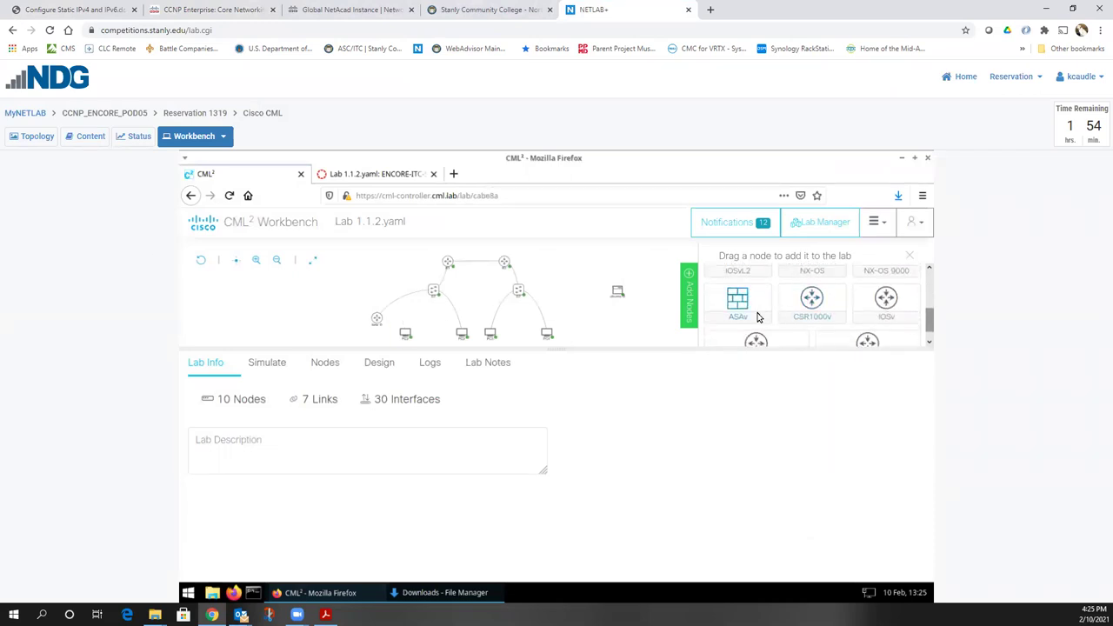
pyautogui.scroll(1, 755, 315)
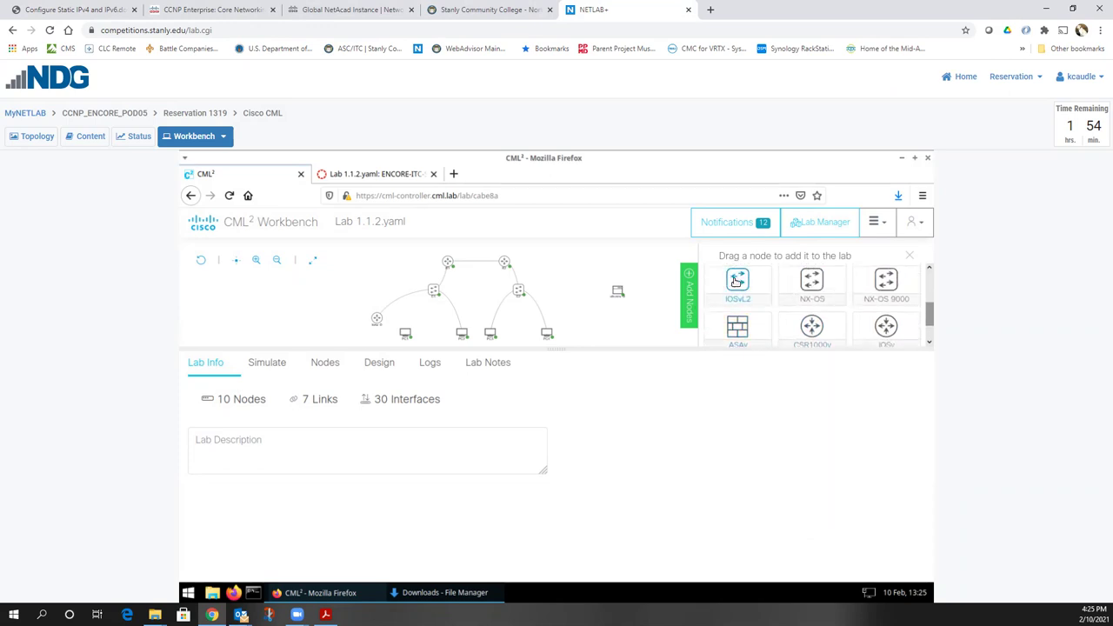
# Select the left IOSvL2 switch's node details and enlarge the topology canvas.
pyautogui.click(432, 292)
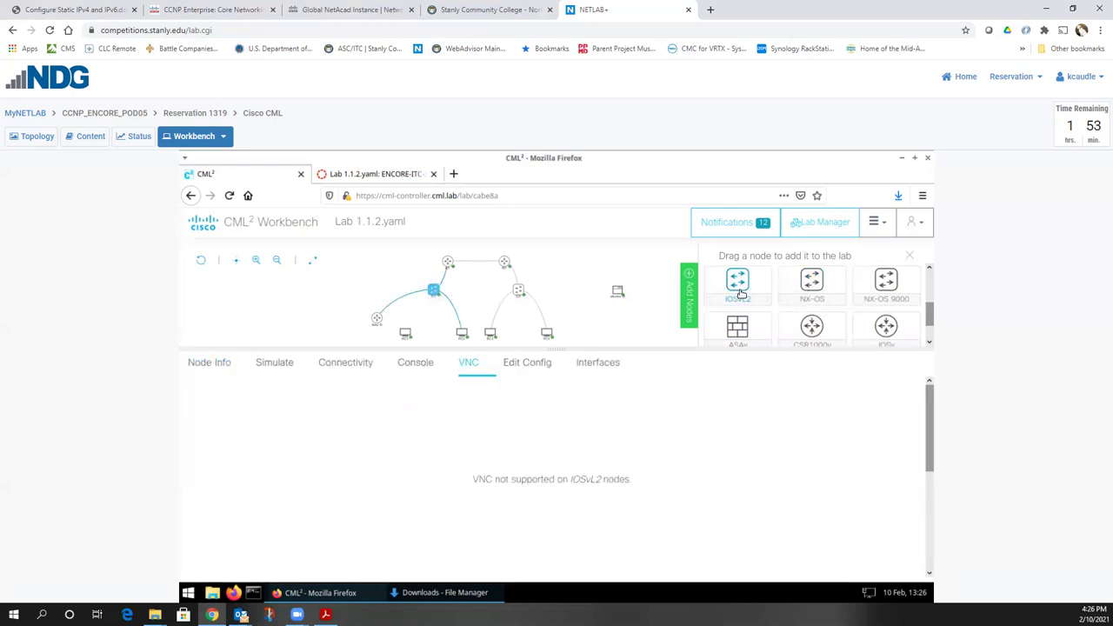
pyautogui.scroll(-1, 809, 311)
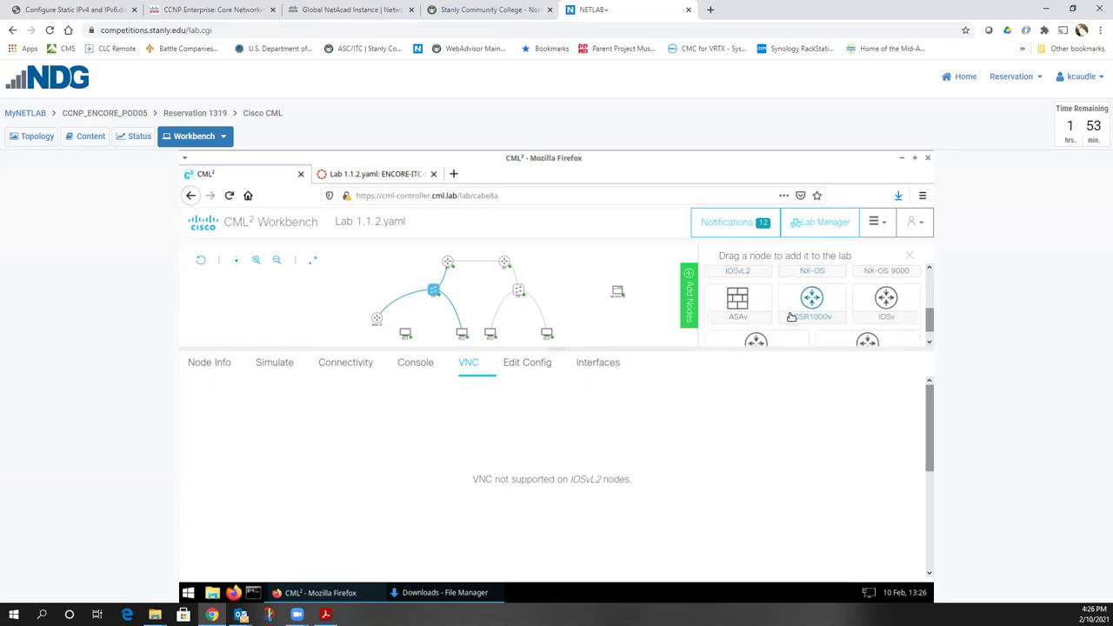
pyautogui.scroll(-1, 780, 324)
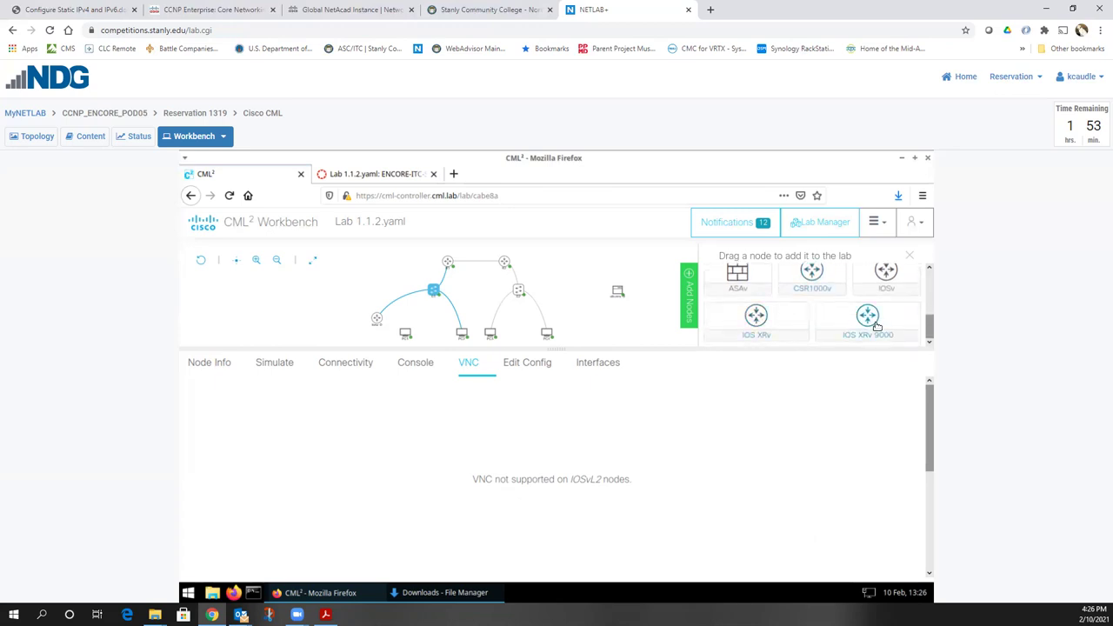
pyautogui.scroll(-4, 852, 326)
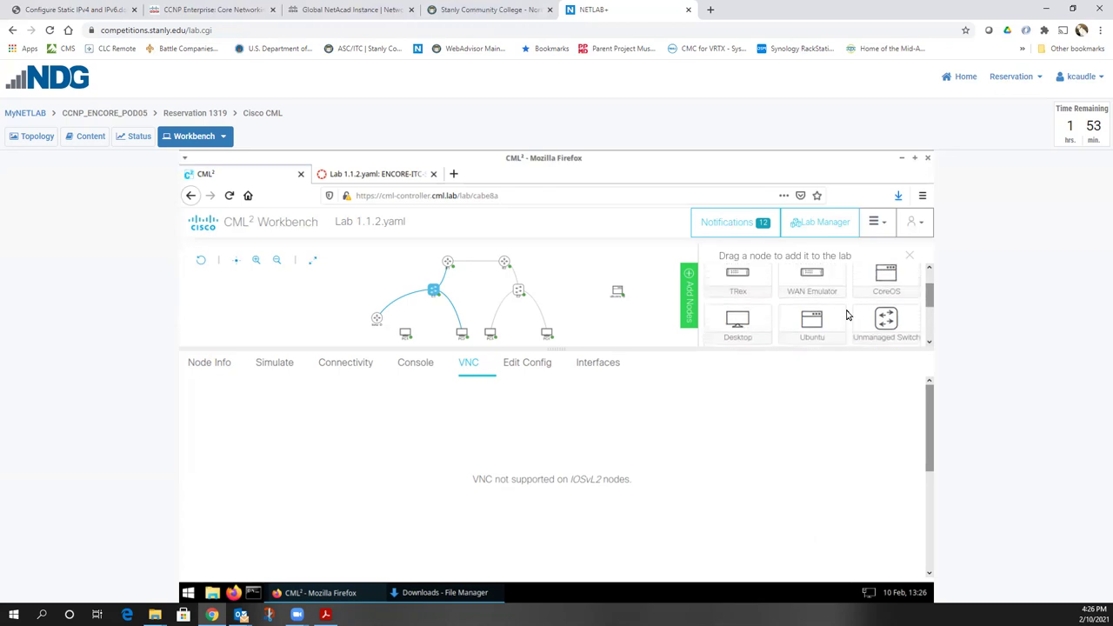
pyautogui.scroll(2, 848, 315)
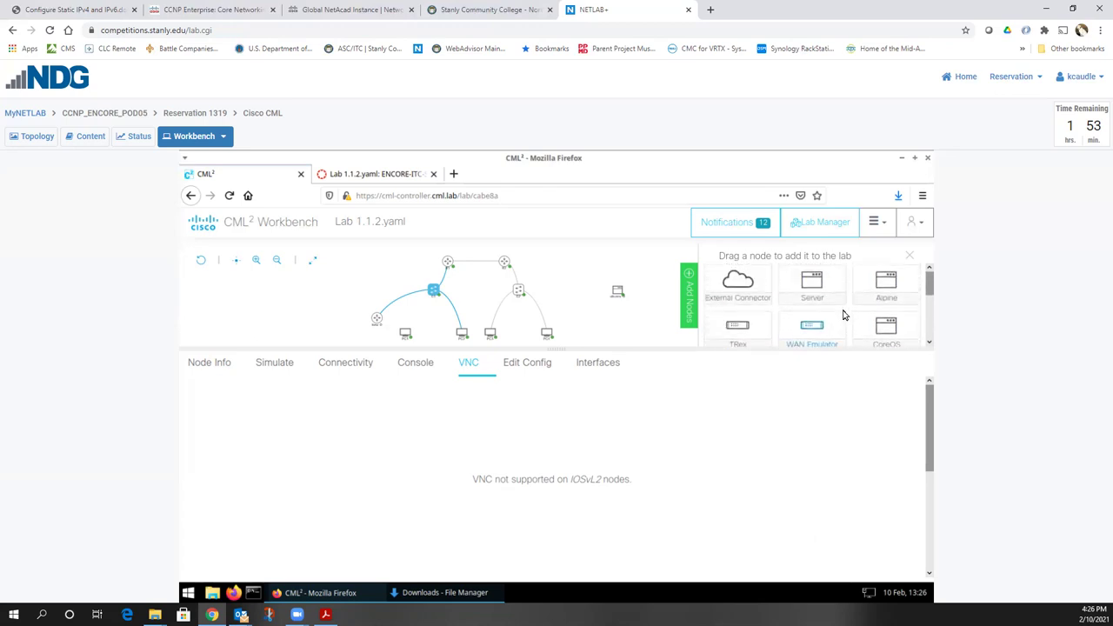
pyautogui.scroll(-1, 835, 314)
pyautogui.moveTo(667, 350); pyautogui.dragTo(687, 457)
pyautogui.scroll(-1, 809, 363)
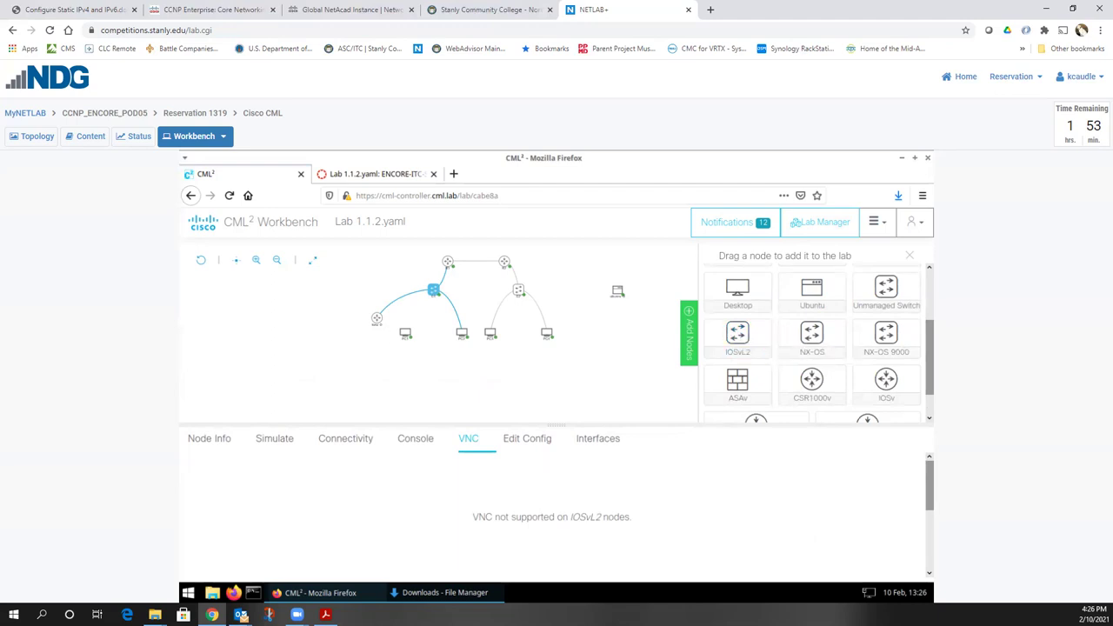
pyautogui.moveTo(415, 331)
# Open the O'Reilly Media Database from Stanly Library's A-Z Databases list under letter O.
pyautogui.click(464, 10)
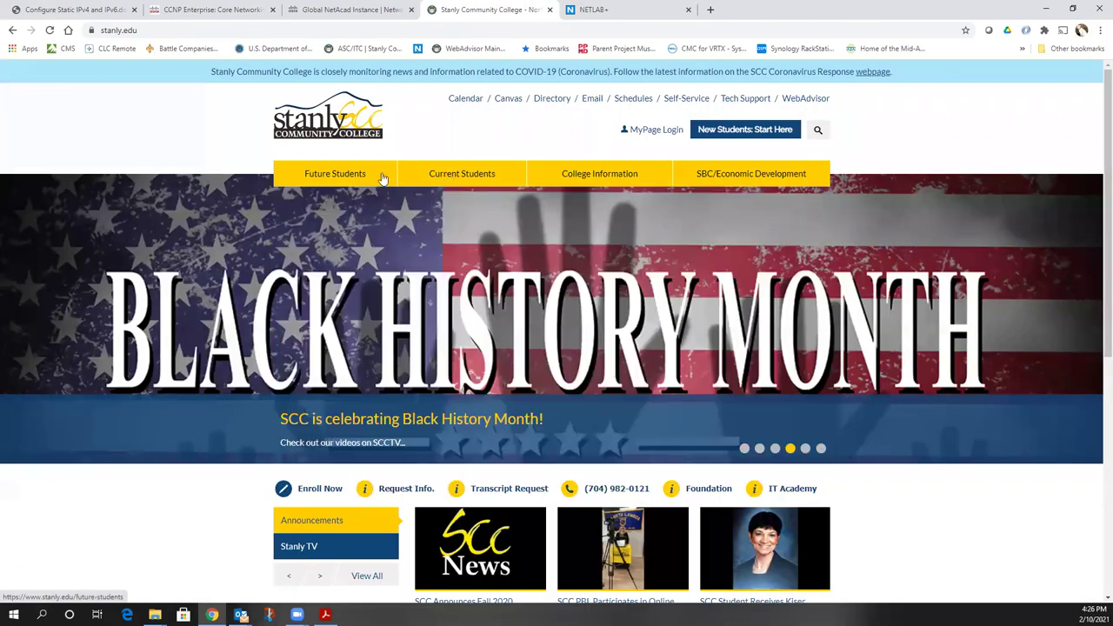
pyautogui.moveTo(382, 179)
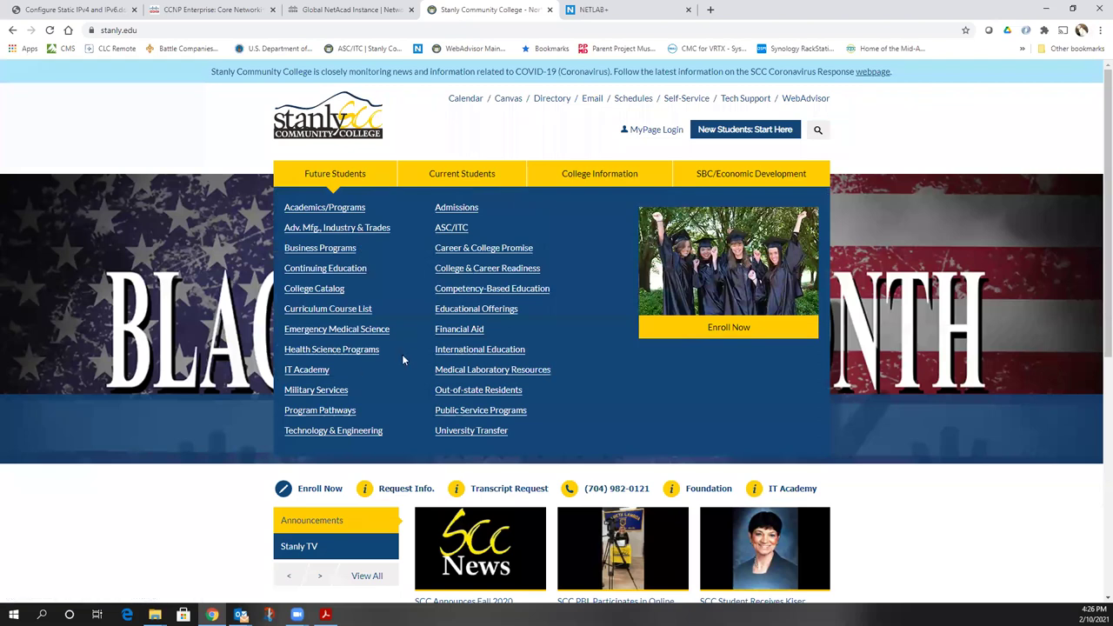
pyautogui.moveTo(470, 172)
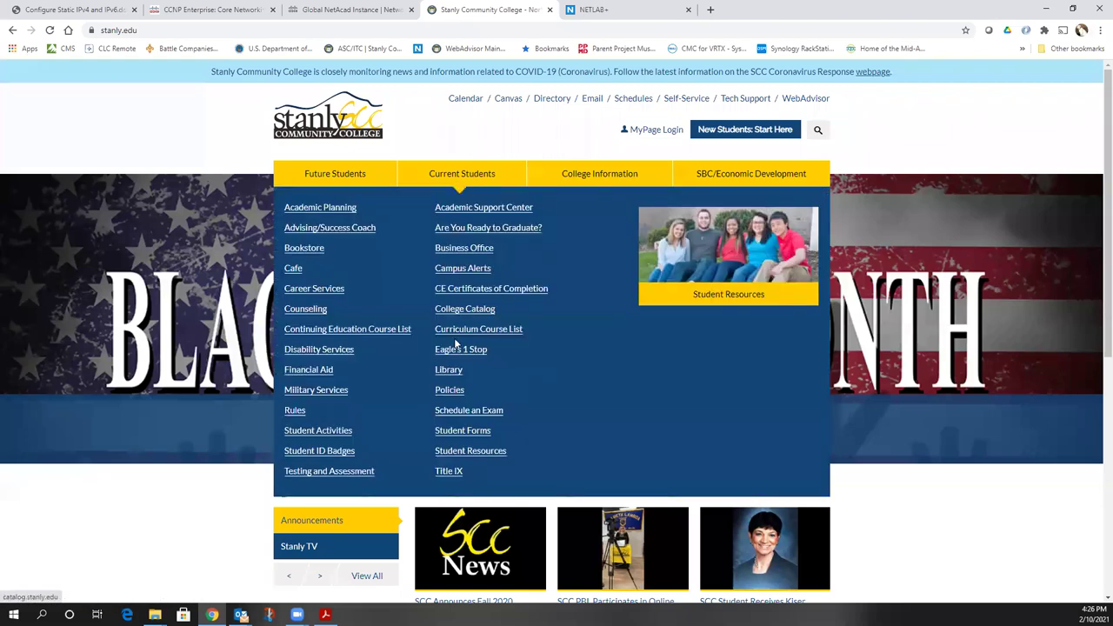
pyautogui.click(459, 370)
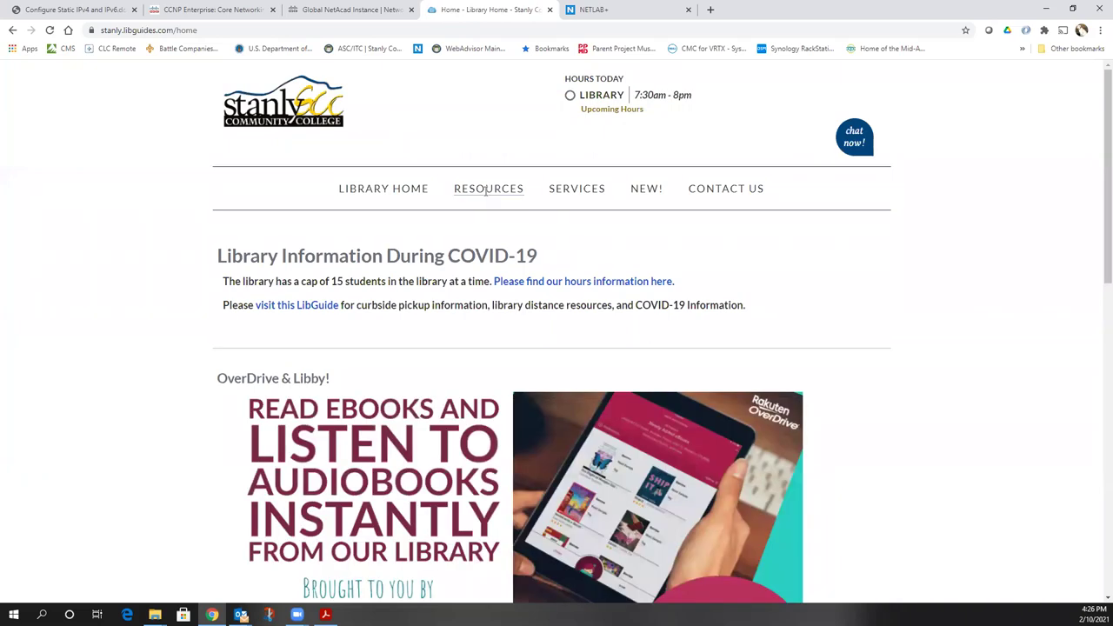
pyautogui.moveTo(486, 200)
pyautogui.click(488, 261)
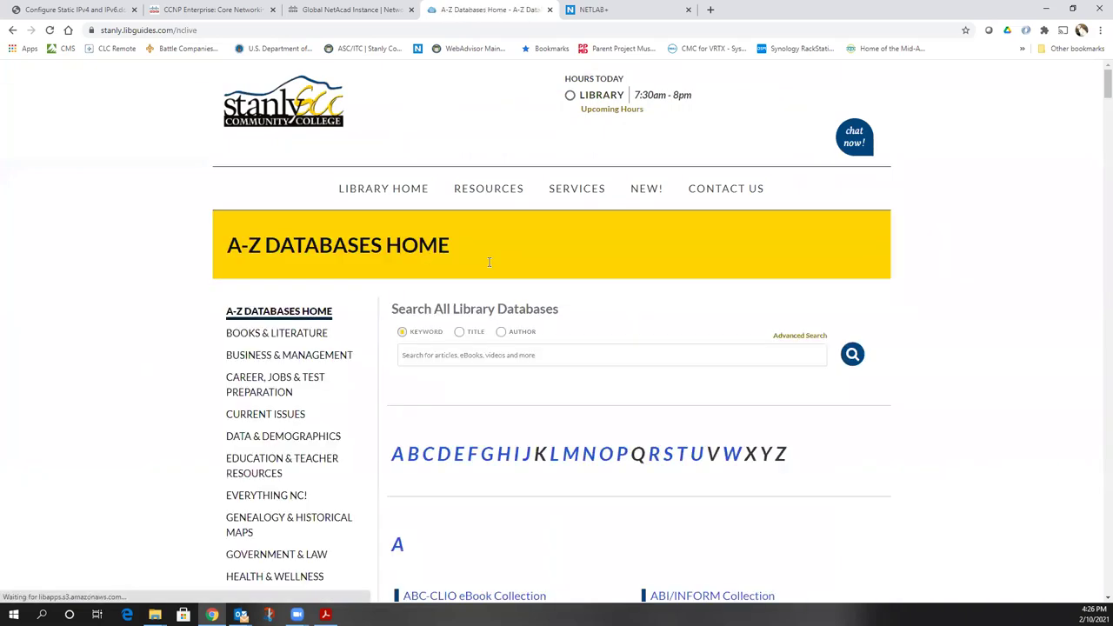
pyautogui.scroll(-6, 641, 307)
pyautogui.scroll(4, 641, 308)
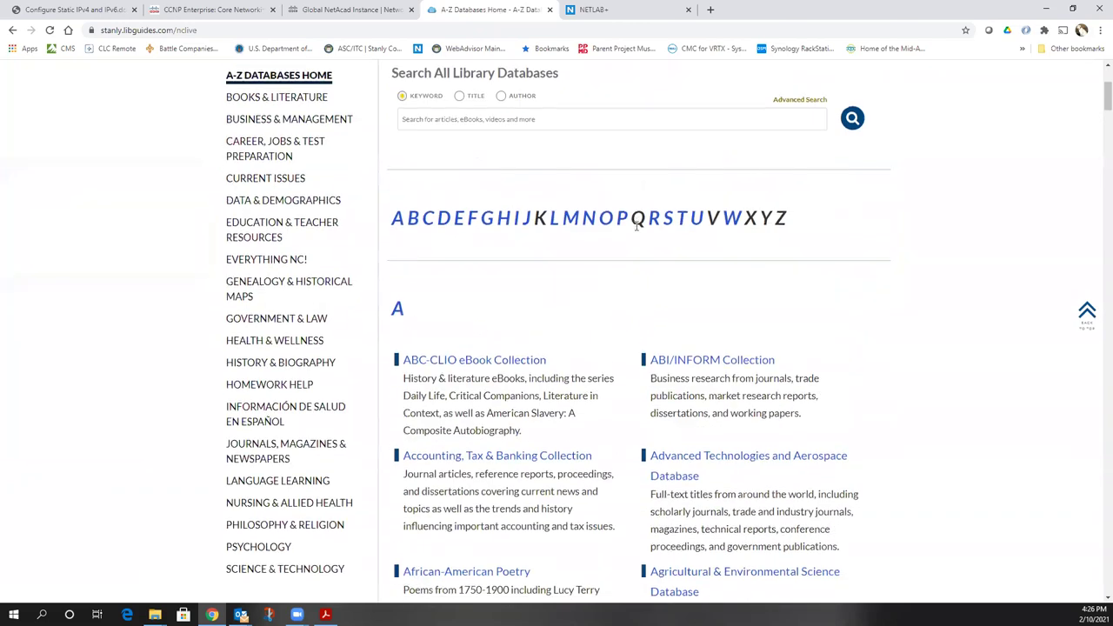
pyautogui.click(609, 228)
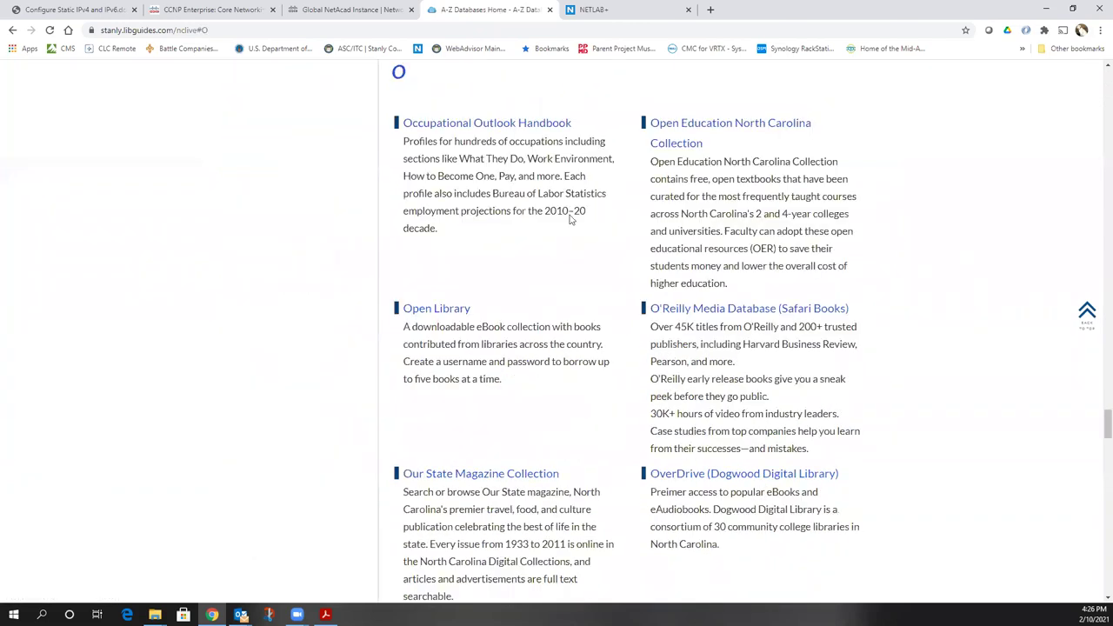
pyautogui.click(695, 308)
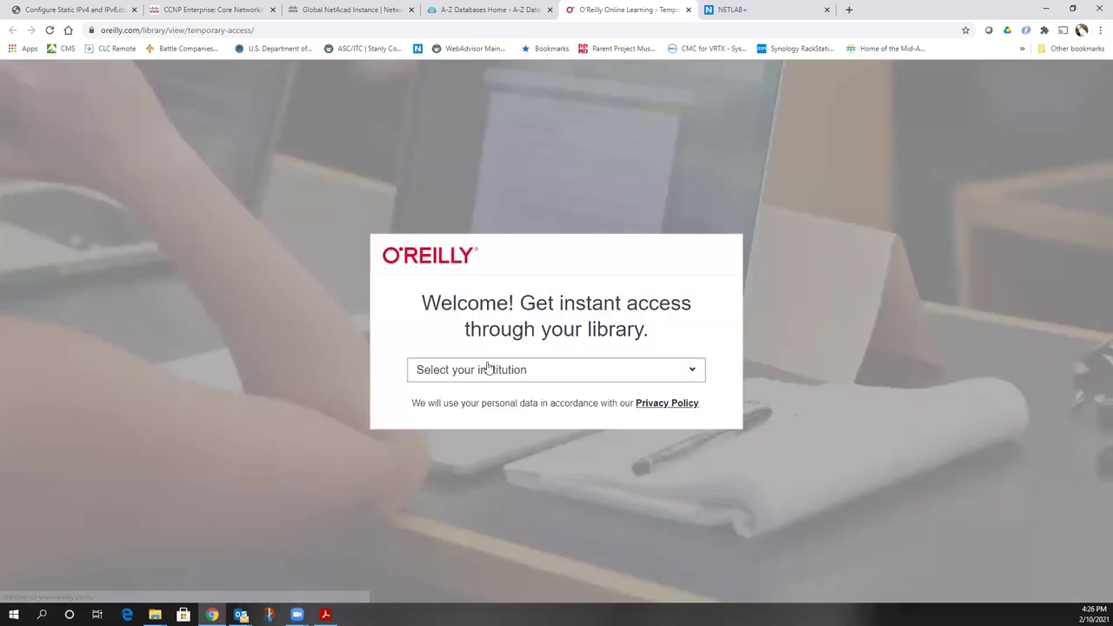
# Get O'Reilly library access by submitting the academic email address and acknowledging the welcome notice.
pyautogui.click(487, 369)
pyautogui.scroll(1, 511, 66)
pyautogui.click(512, 10)
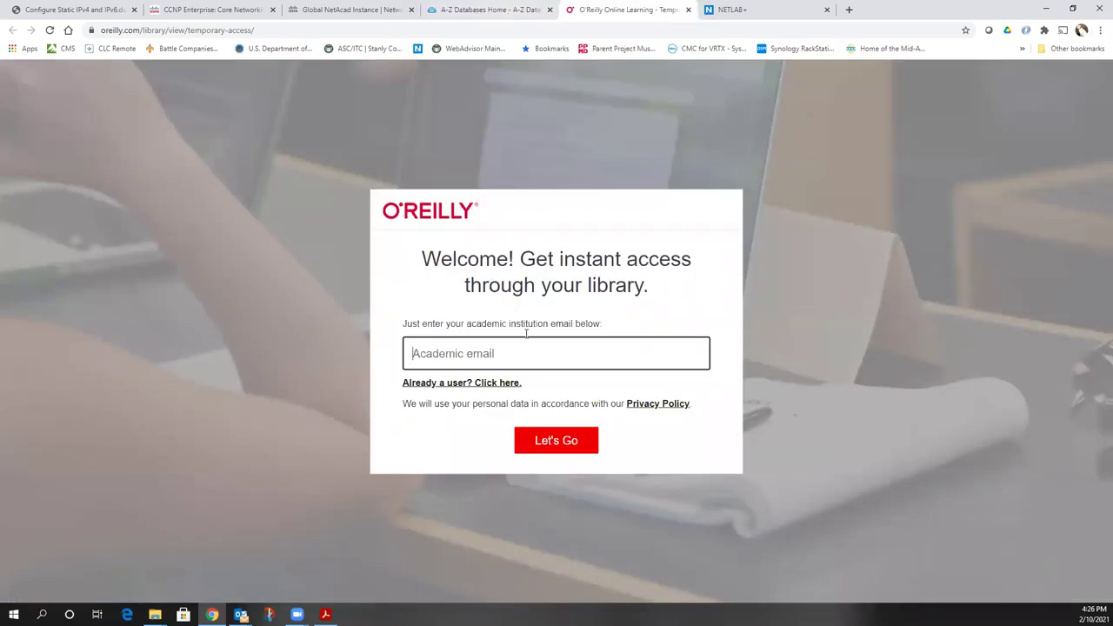
pyautogui.click(454, 358)
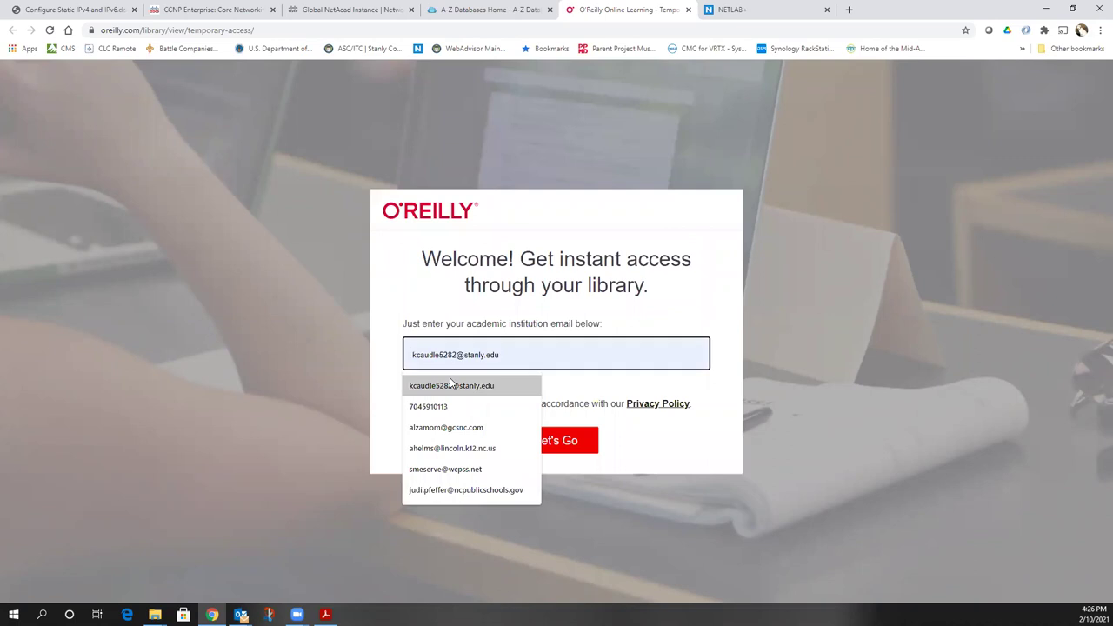
pyautogui.click(472, 385)
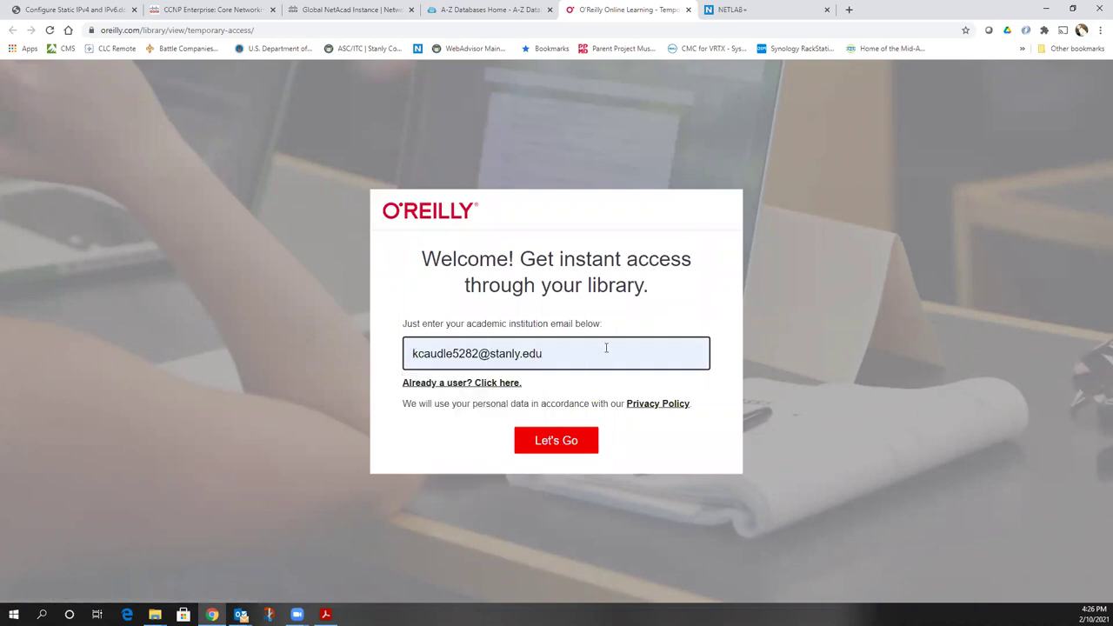
pyautogui.moveTo(606, 348); pyautogui.dragTo(393, 335)
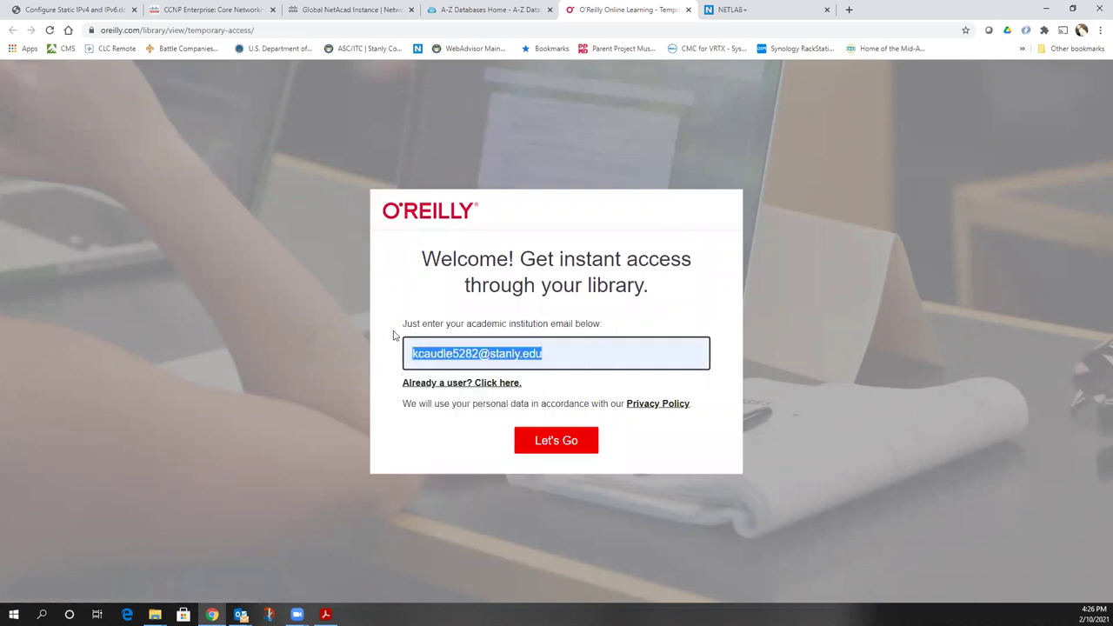
pyautogui.click(575, 447)
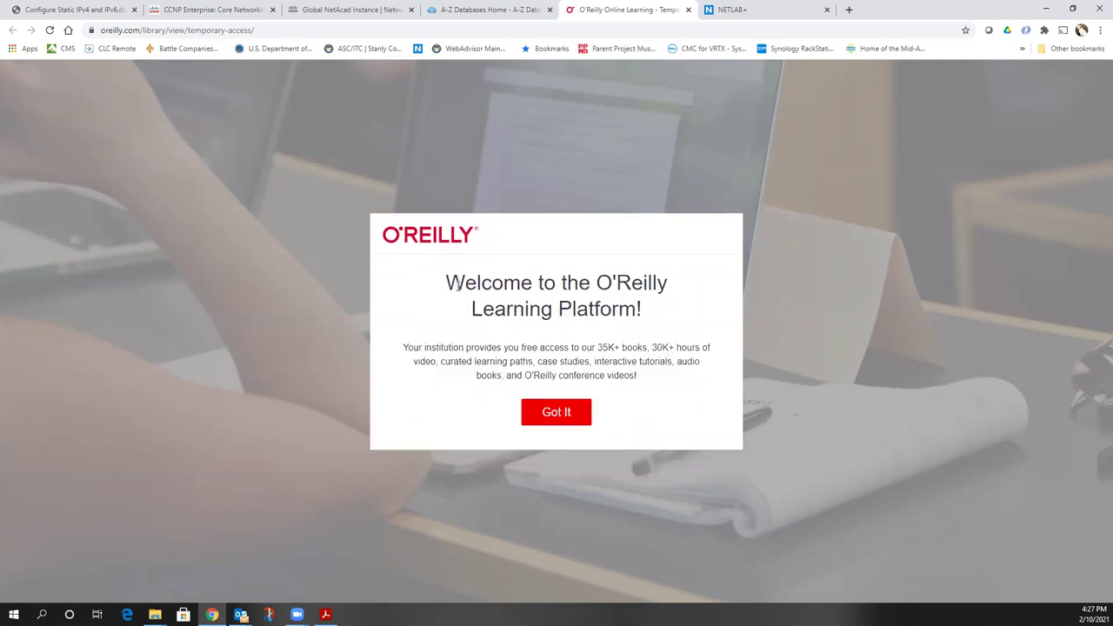
pyautogui.click(574, 414)
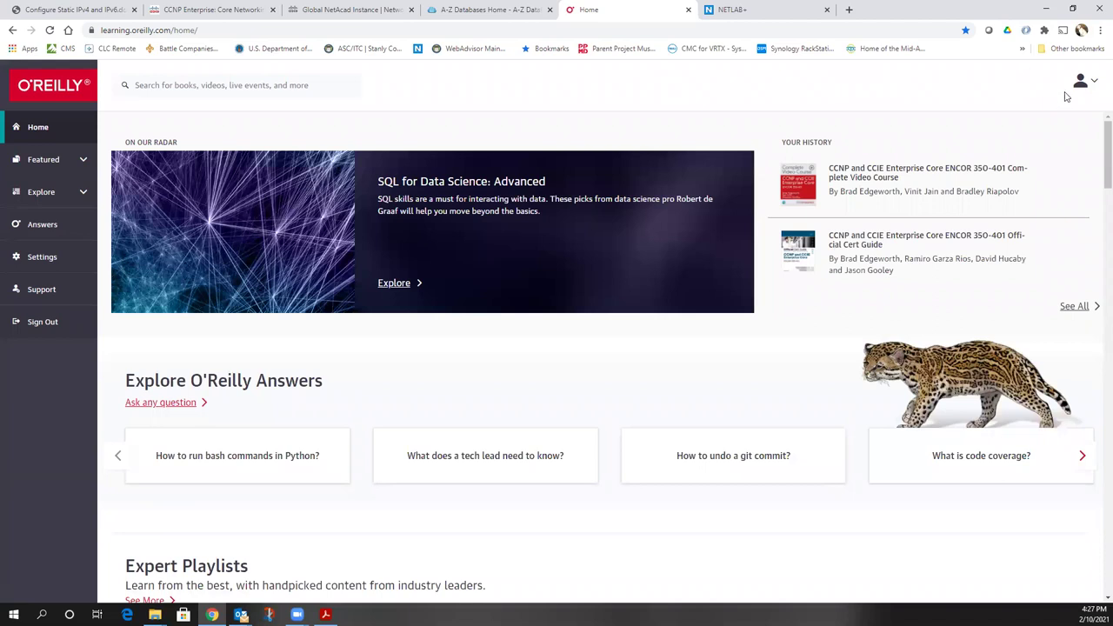
# Open the ENCOR 350-401 Official Cert Guide from the CCNP ENCORE playlist.
pyautogui.click(1084, 84)
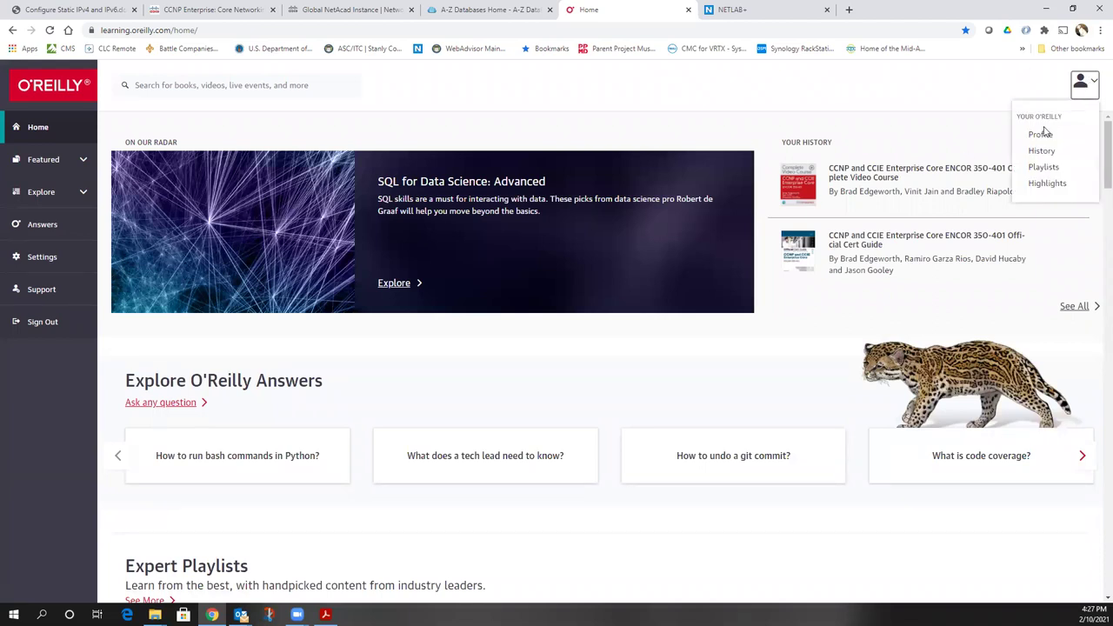
pyautogui.click(1043, 167)
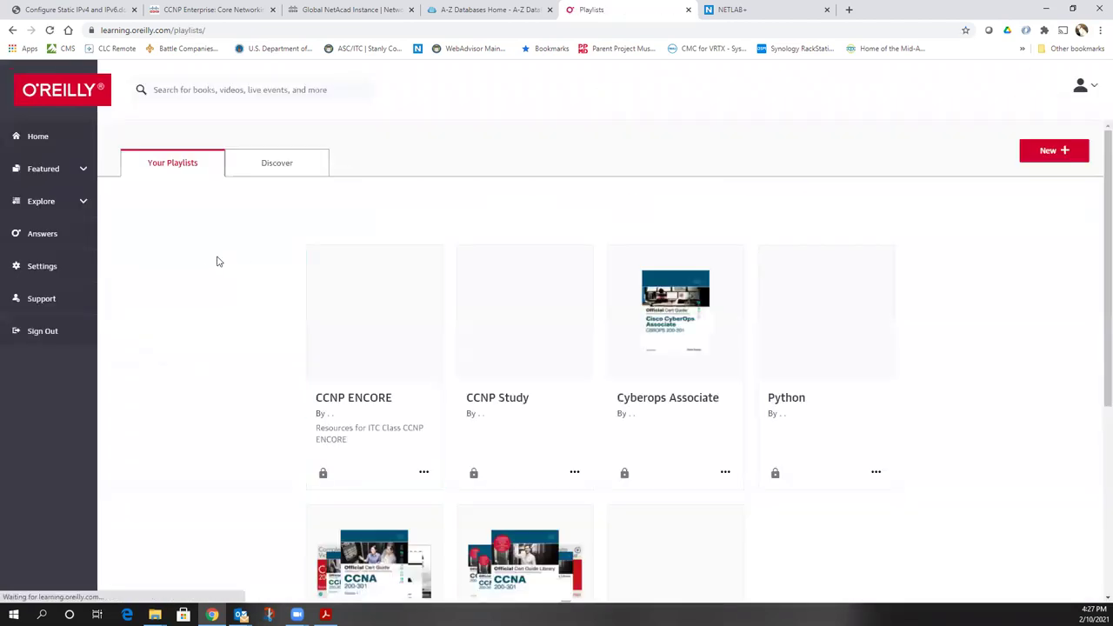
pyautogui.click(355, 327)
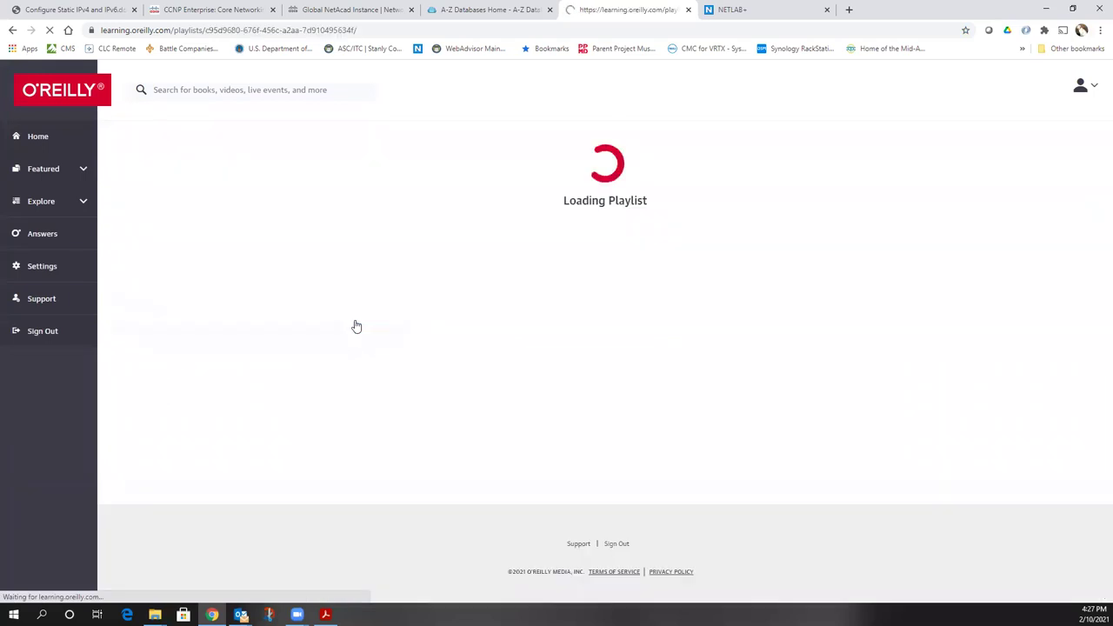
pyautogui.scroll(-3, 418, 353)
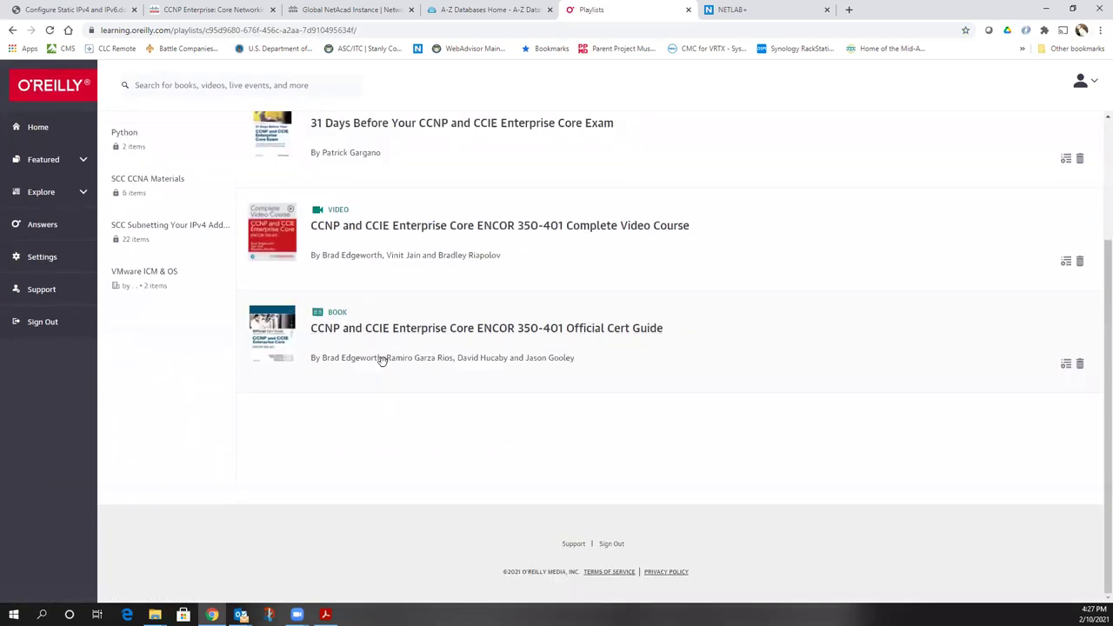
pyautogui.scroll(2, 383, 329)
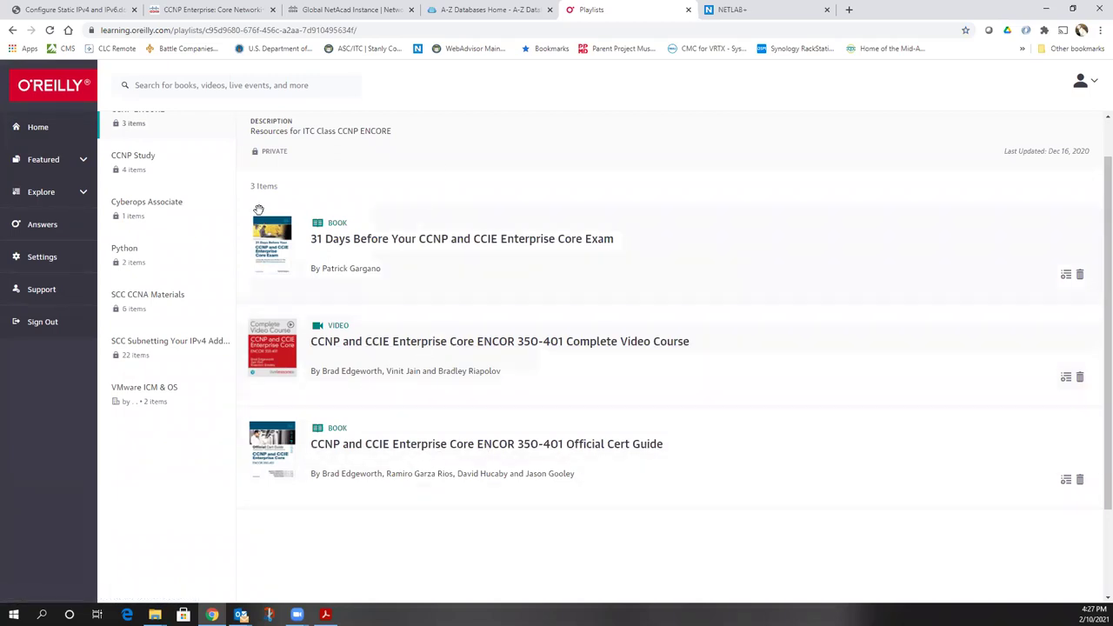
pyautogui.click(461, 445)
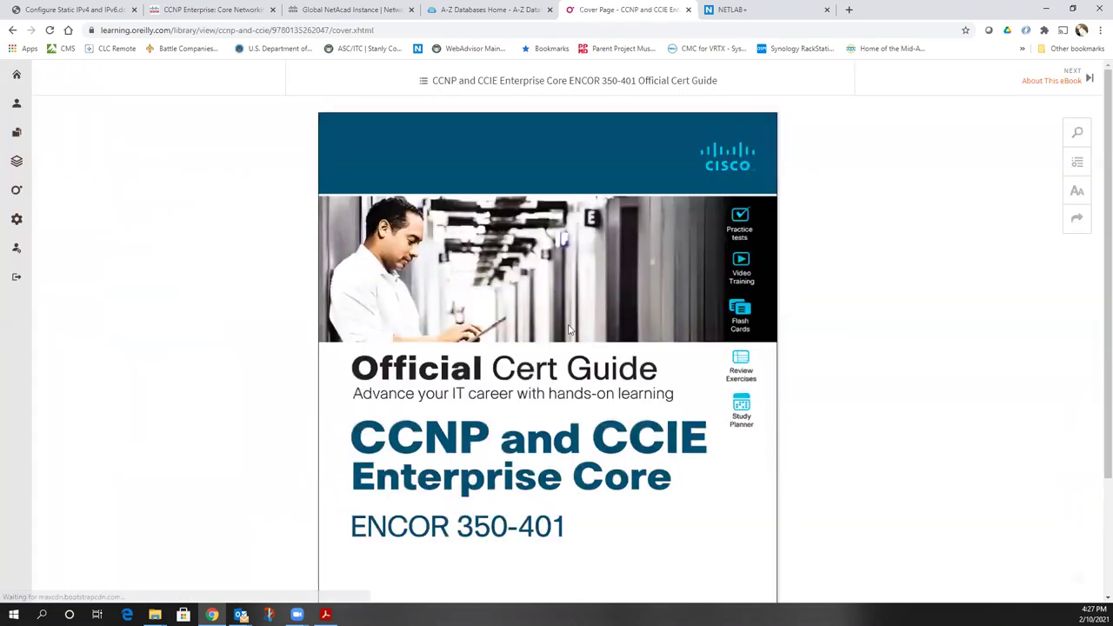
# Page through the book's front matter to reach its Contents.
pyautogui.scroll(-1, 581, 350)
pyautogui.scroll(2, 579, 351)
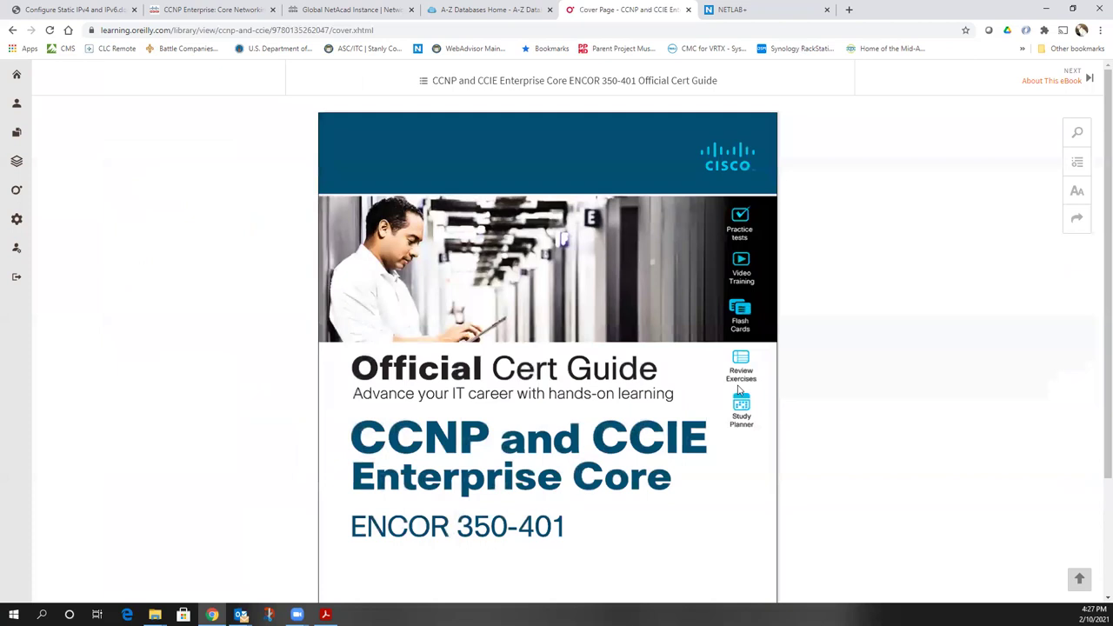
pyautogui.click(1066, 96)
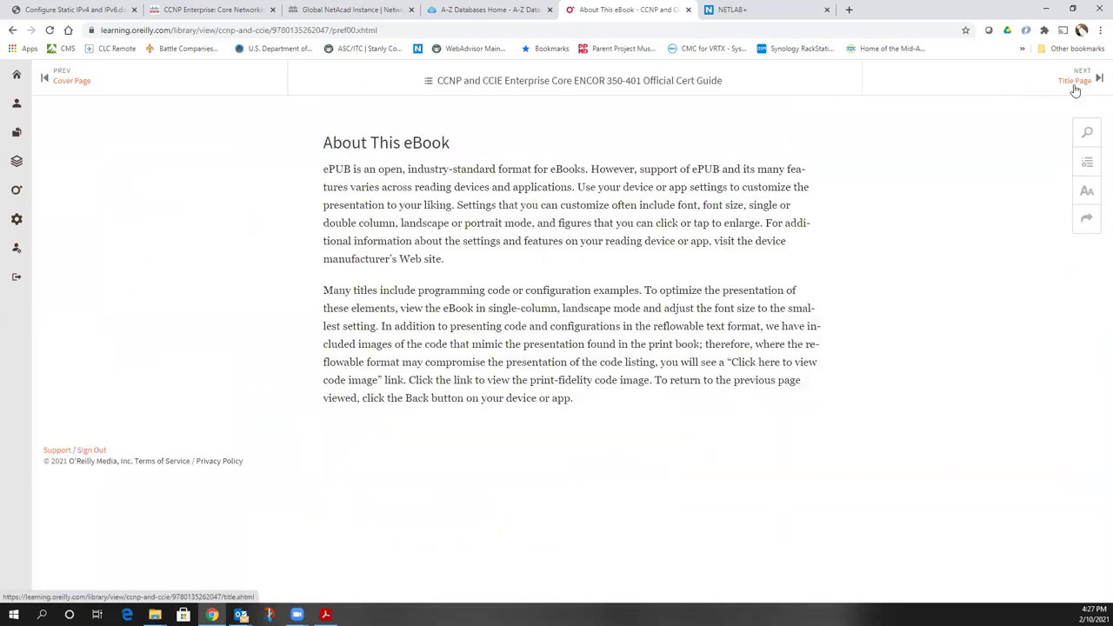
pyautogui.click(1075, 83)
pyautogui.click(1075, 89)
pyautogui.click(1092, 81)
pyautogui.click(1092, 81)
pyautogui.click(1092, 81)
pyautogui.click(1091, 81)
pyautogui.click(1091, 81)
pyautogui.click(1091, 81)
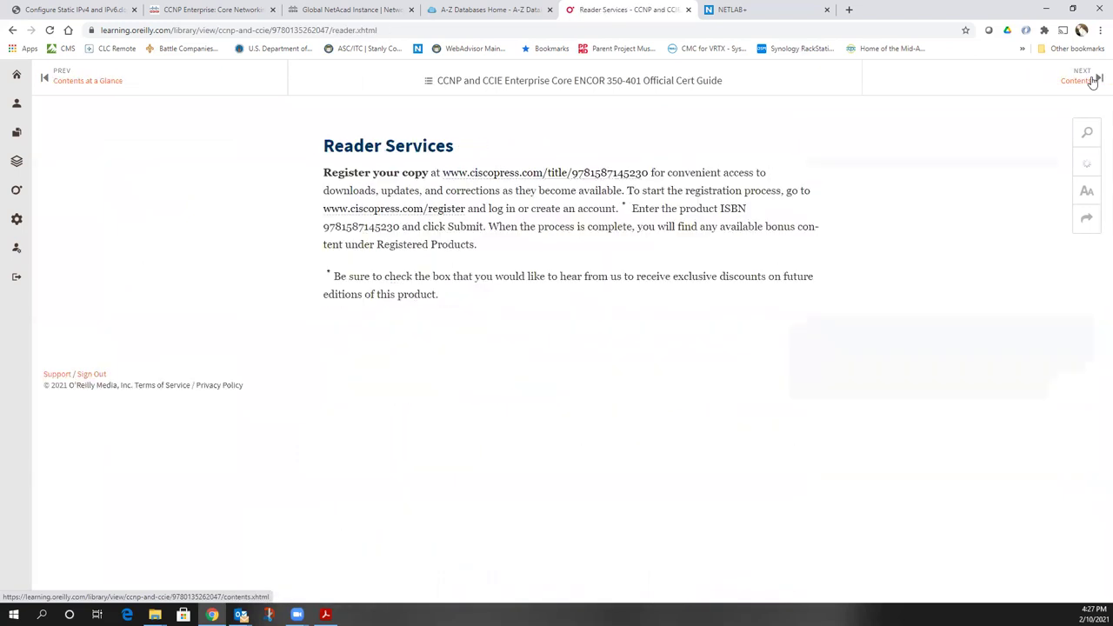
pyautogui.click(1092, 81)
# Check the CML² lab workbench briefly, then return to the cert guide's Contents page.
pyautogui.click(729, 9)
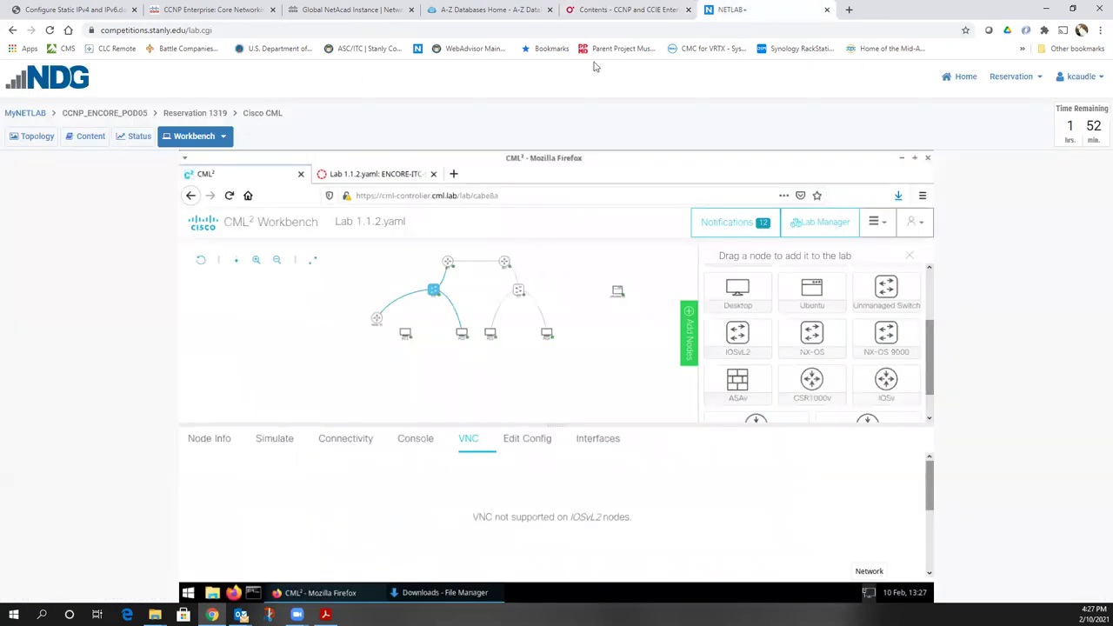
pyautogui.scroll(-1, 826, 365)
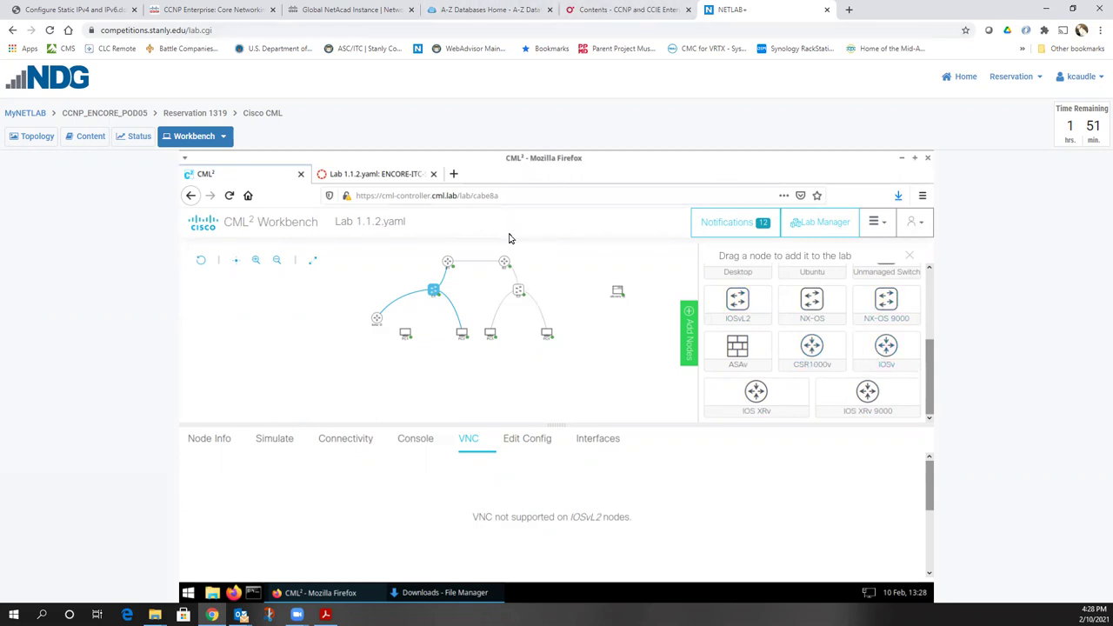
pyautogui.click(596, 12)
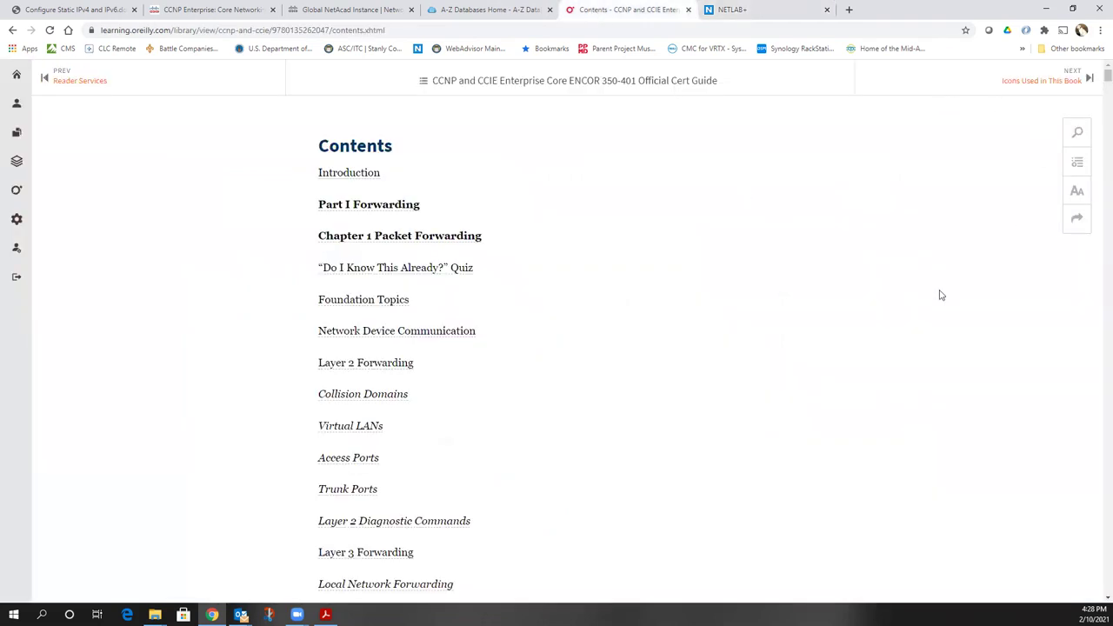
# Page through Icons, Command Syntax, Introduction and Figure Credits to Part I and Chapter 1.
pyautogui.scroll(-1, 931, 296)
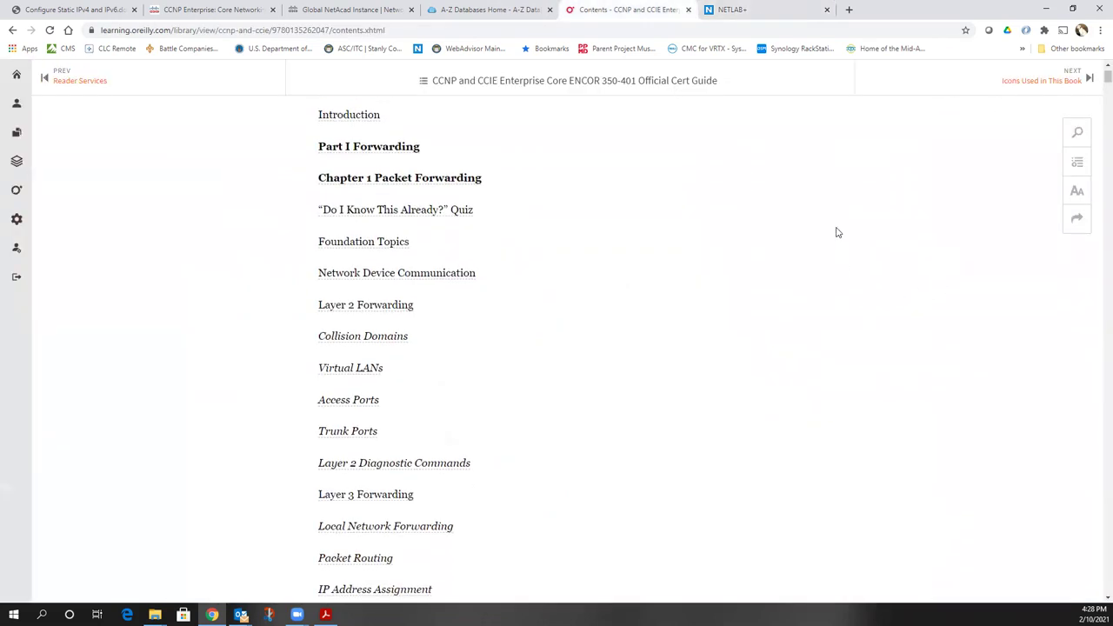
pyautogui.scroll(-2, 831, 244)
pyautogui.click(1088, 81)
pyautogui.scroll(-1, 659, 342)
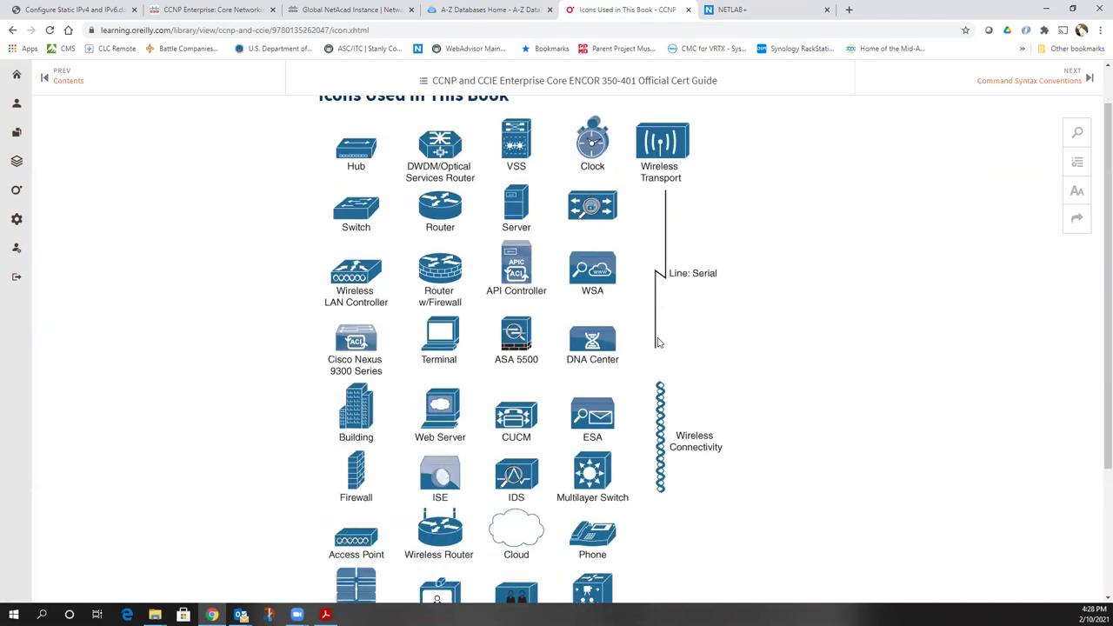
pyautogui.scroll(-3, 803, 256)
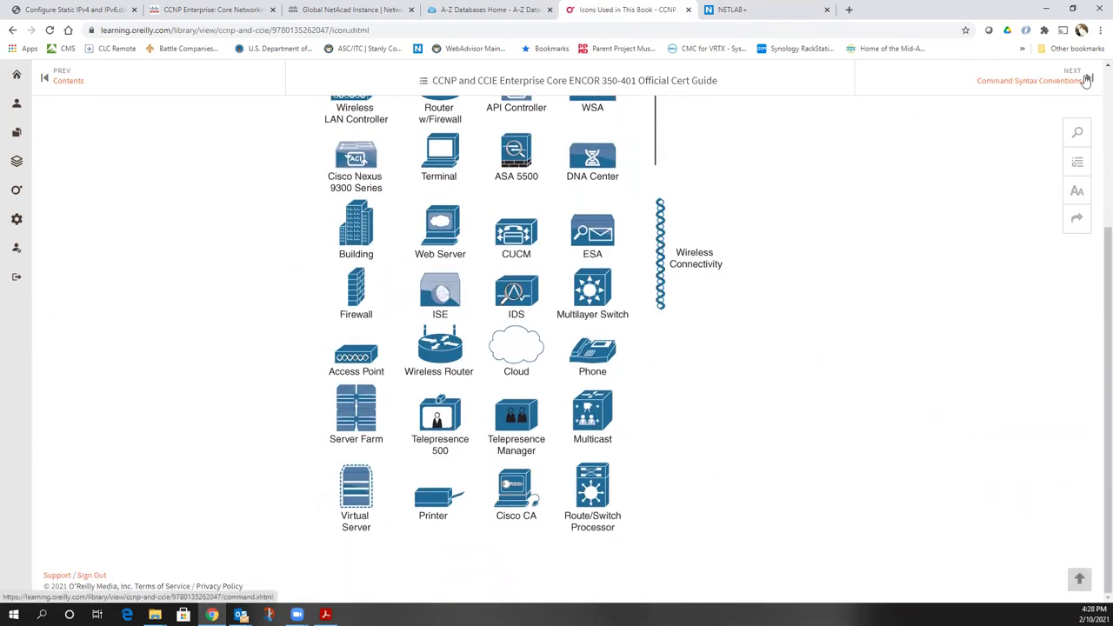
pyautogui.click(1087, 80)
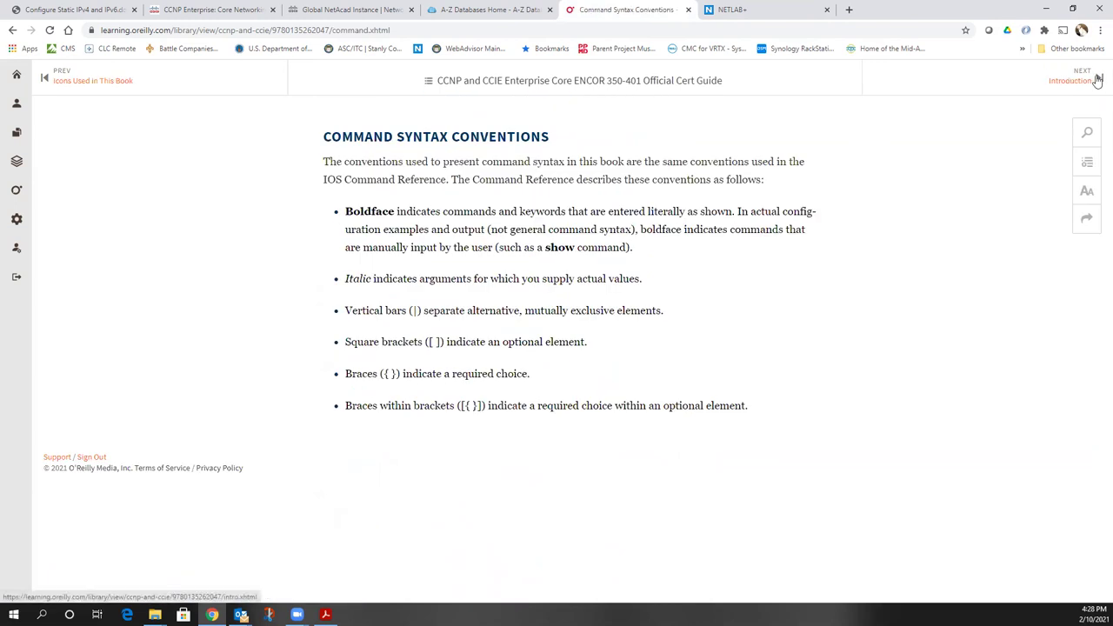
pyautogui.click(1098, 80)
pyautogui.scroll(-4, 1001, 139)
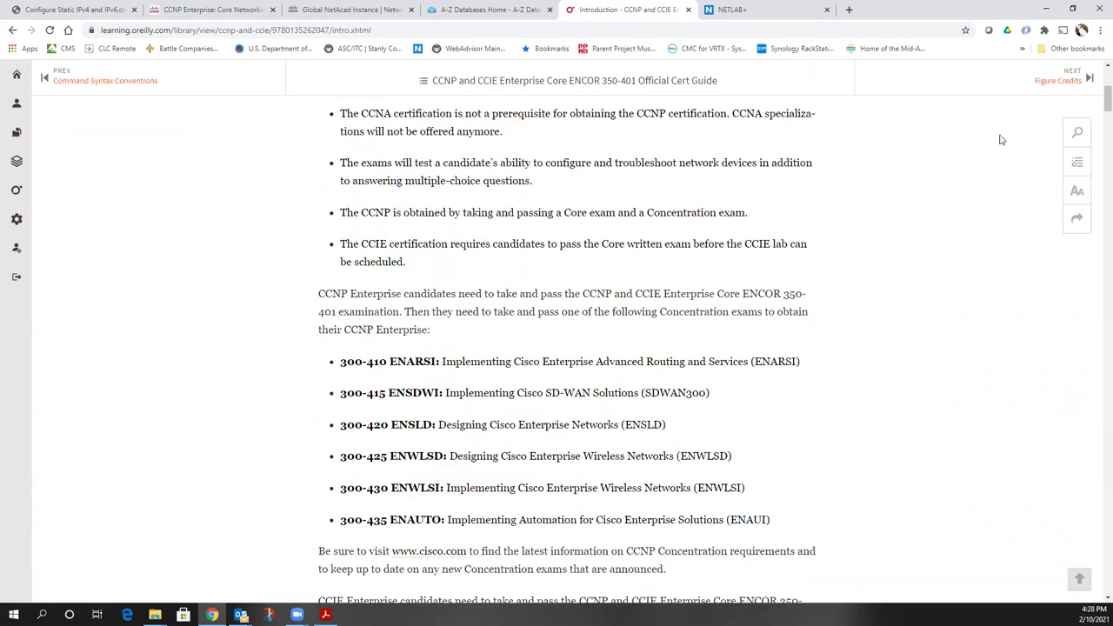
pyautogui.scroll(-3, 1000, 139)
pyautogui.click(1091, 80)
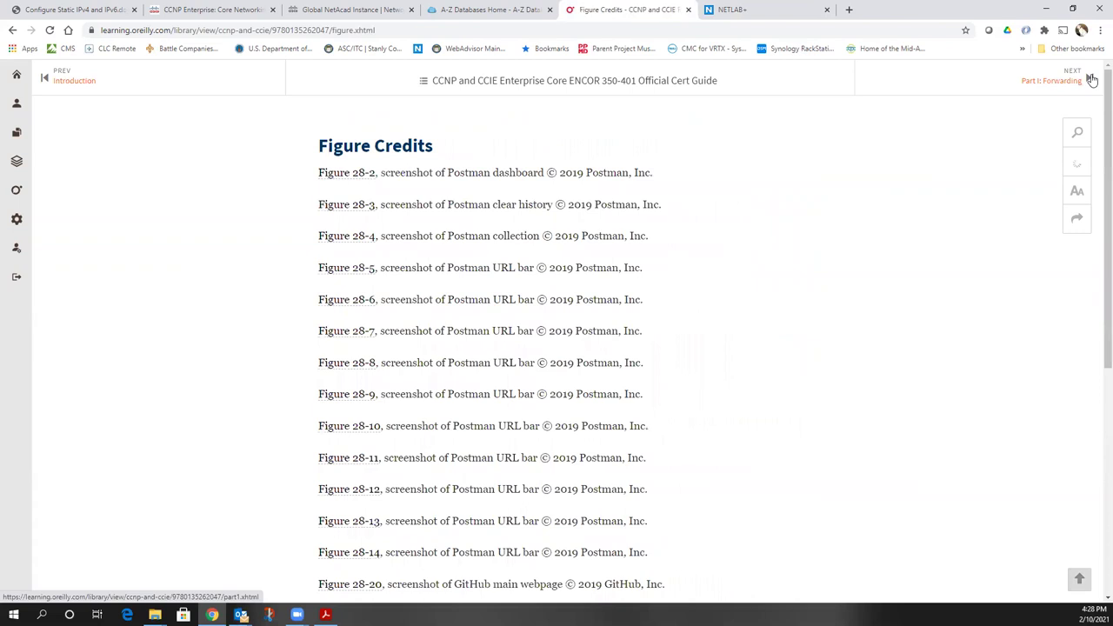
pyautogui.click(1091, 80)
pyautogui.click(1094, 78)
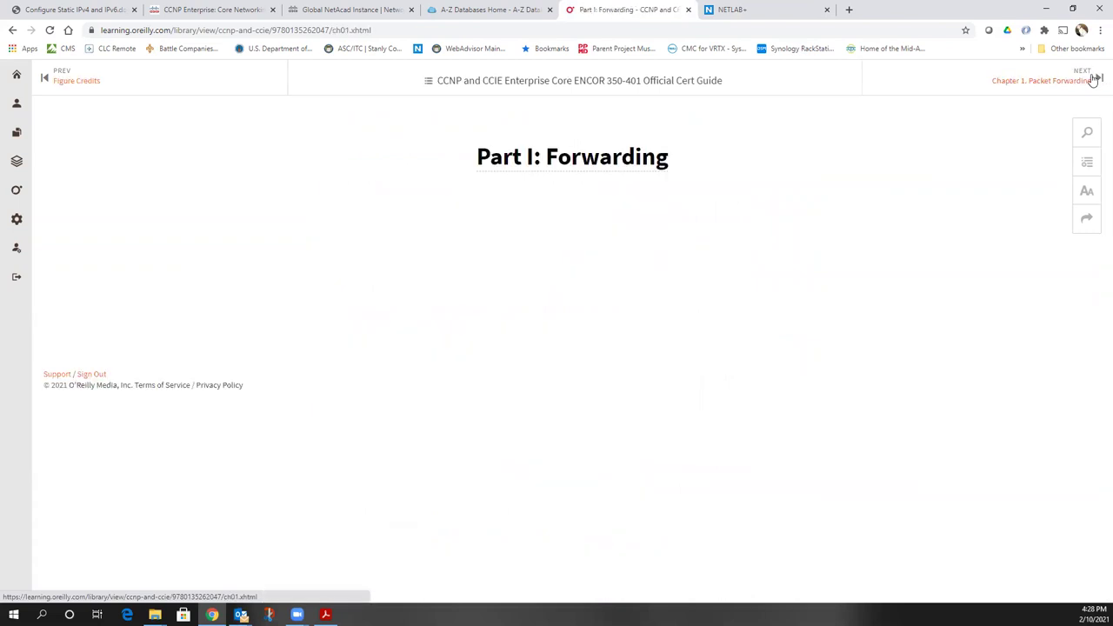
# Skim Chapter 1, look ahead to Chapter 2, then go back and reopen Chapter 1.
pyautogui.scroll(-4, 703, 298)
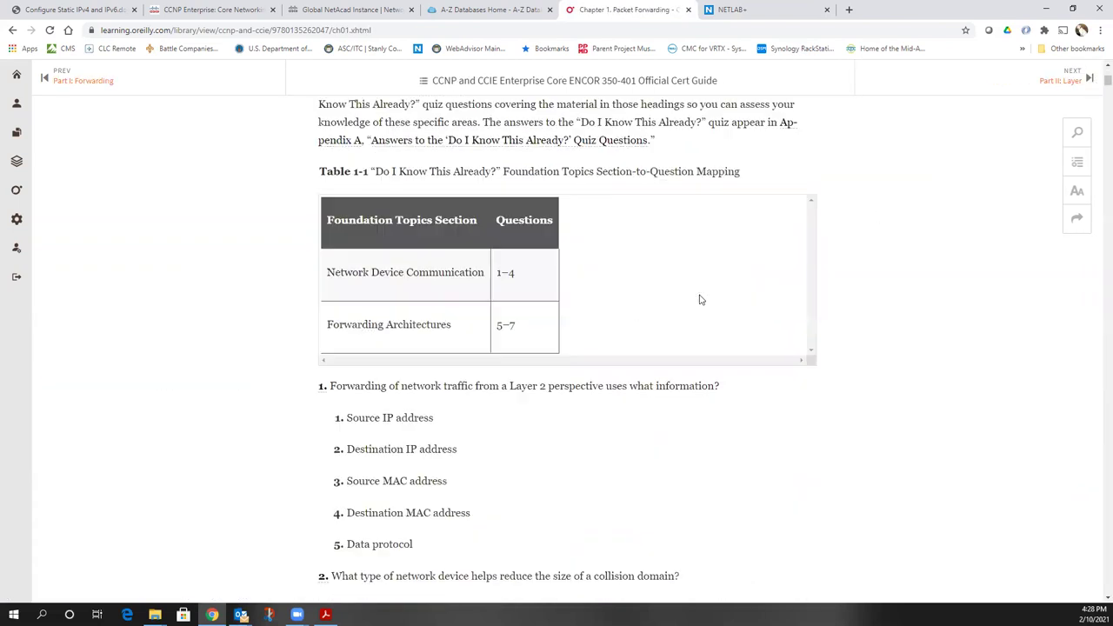
pyautogui.scroll(-3, 556, 365)
pyautogui.scroll(-7, 378, 230)
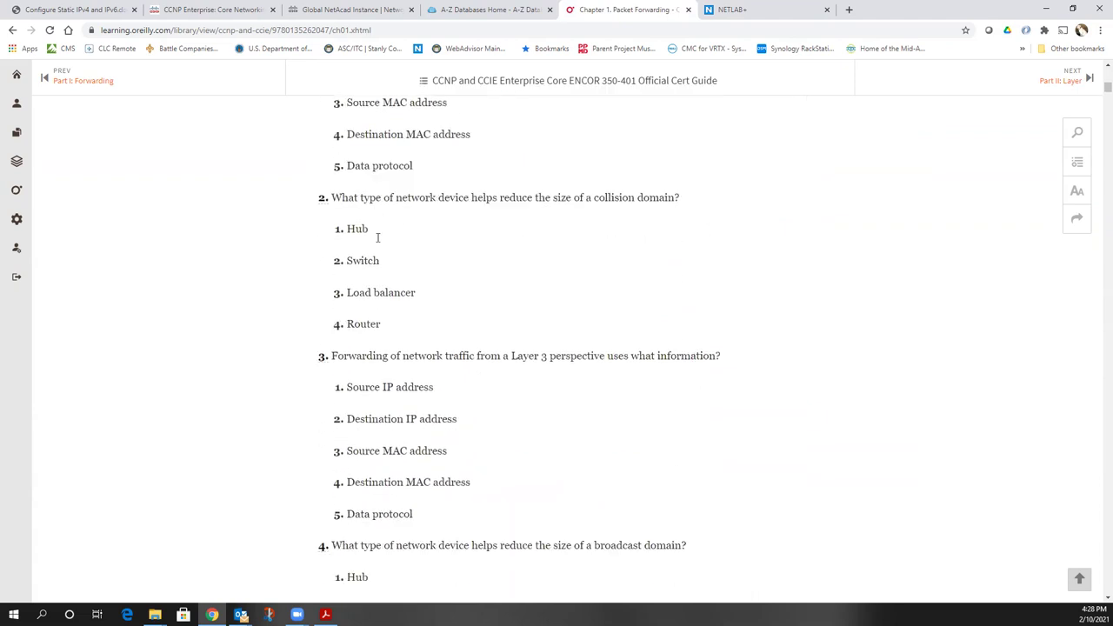
pyautogui.scroll(-2, 430, 246)
pyautogui.scroll(2, 430, 246)
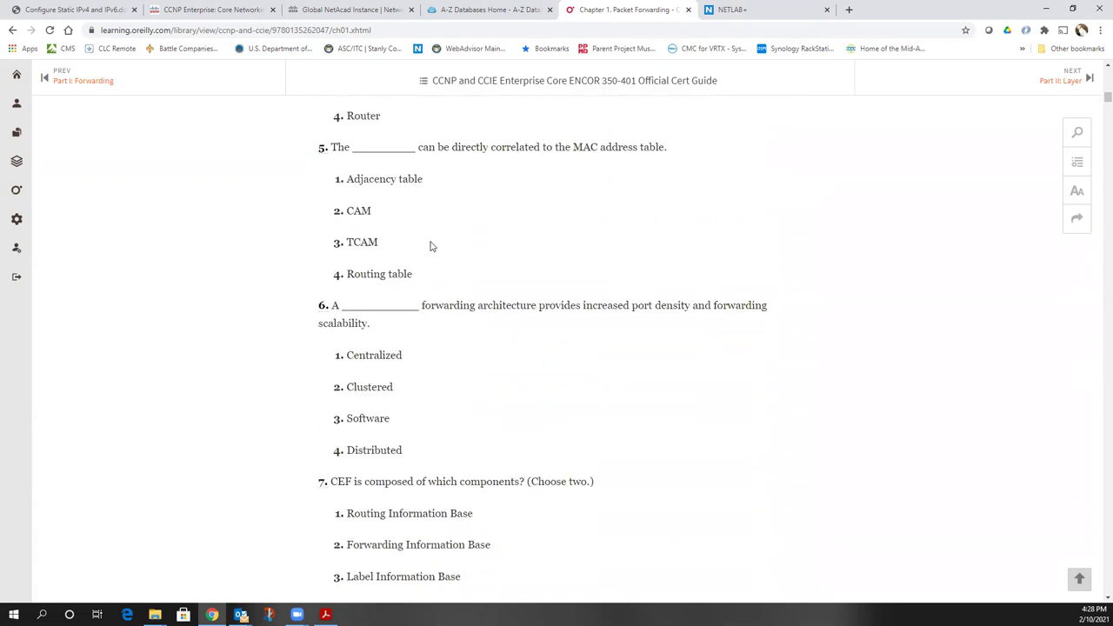
pyautogui.click(1090, 81)
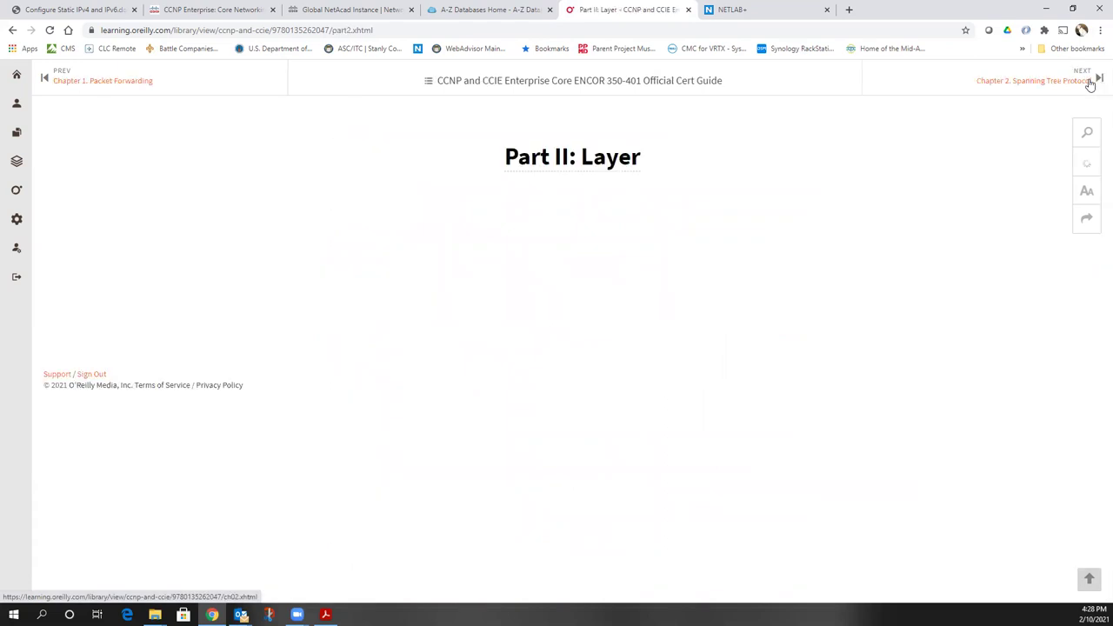
pyautogui.click(1095, 77)
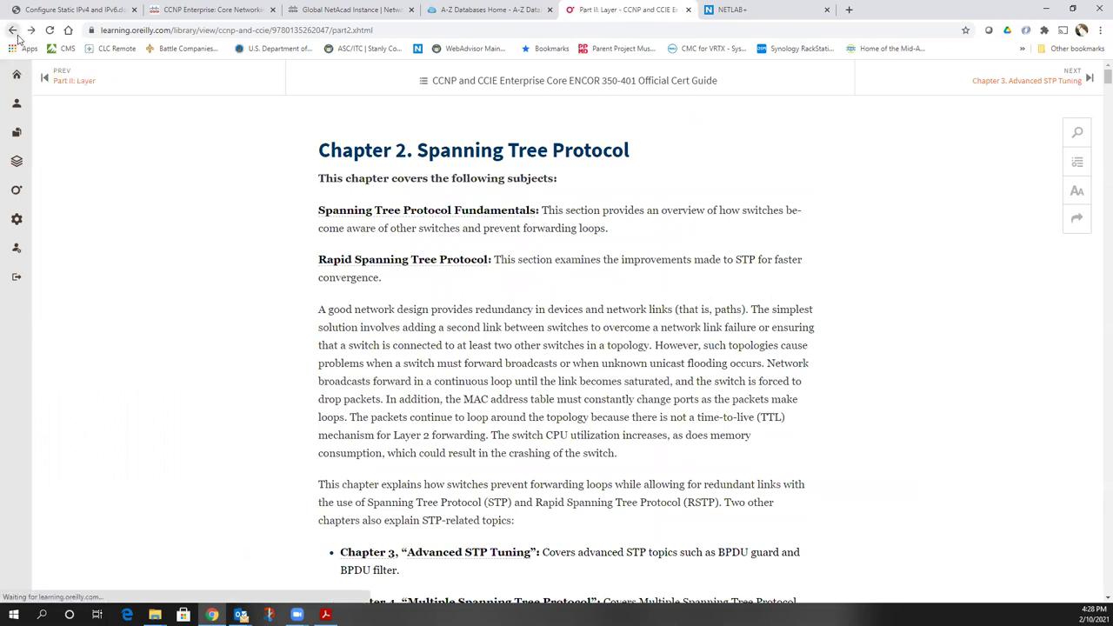
pyautogui.click(51, 78)
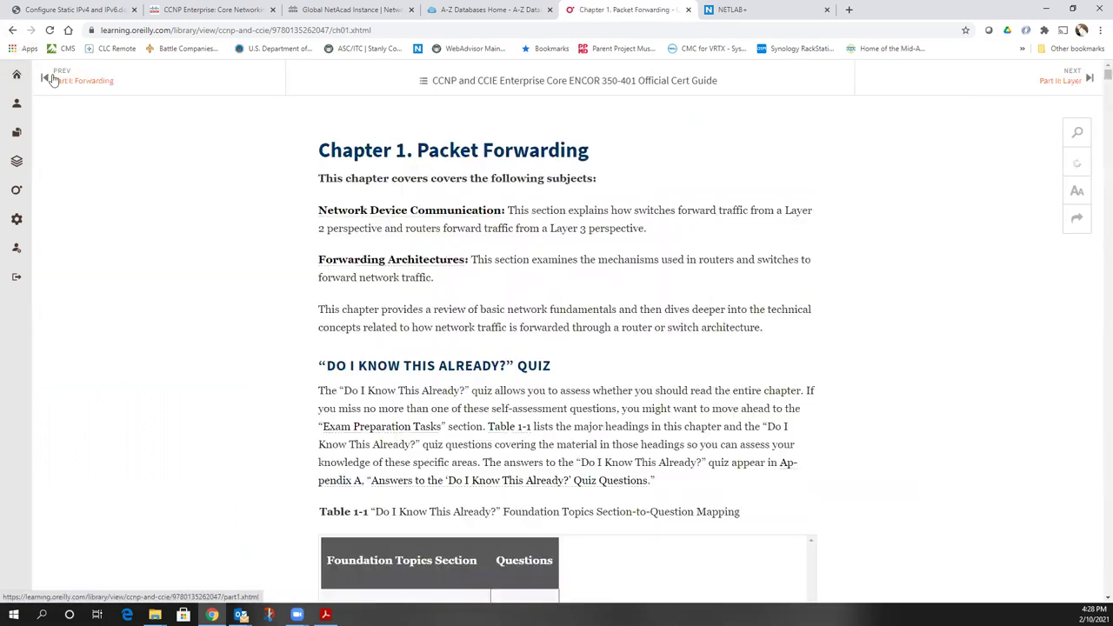
pyautogui.click(84, 81)
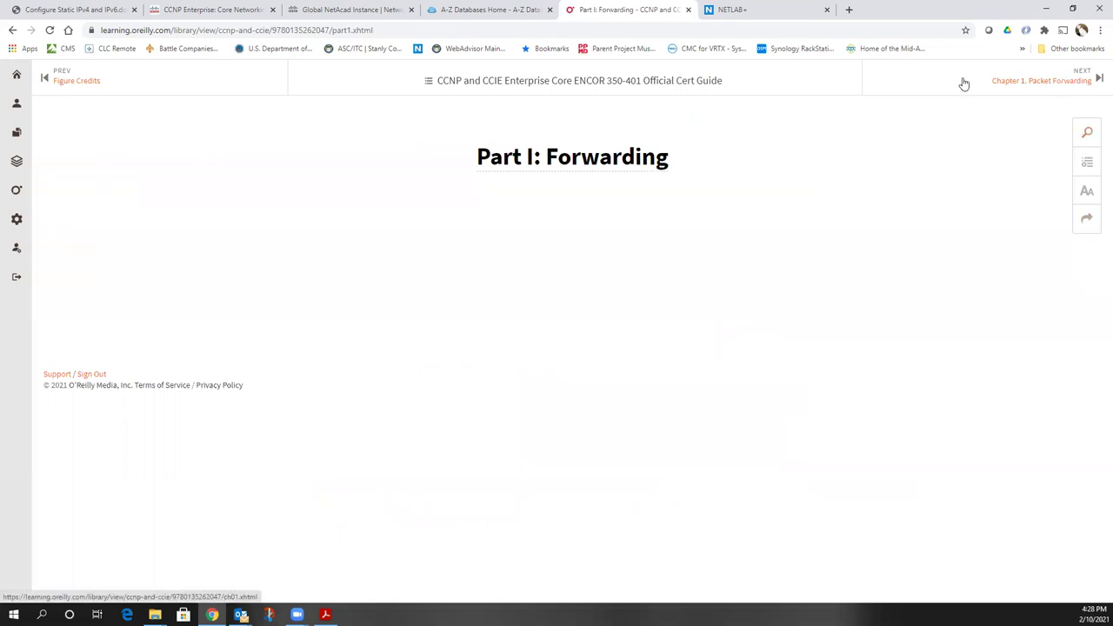
pyautogui.click(1021, 80)
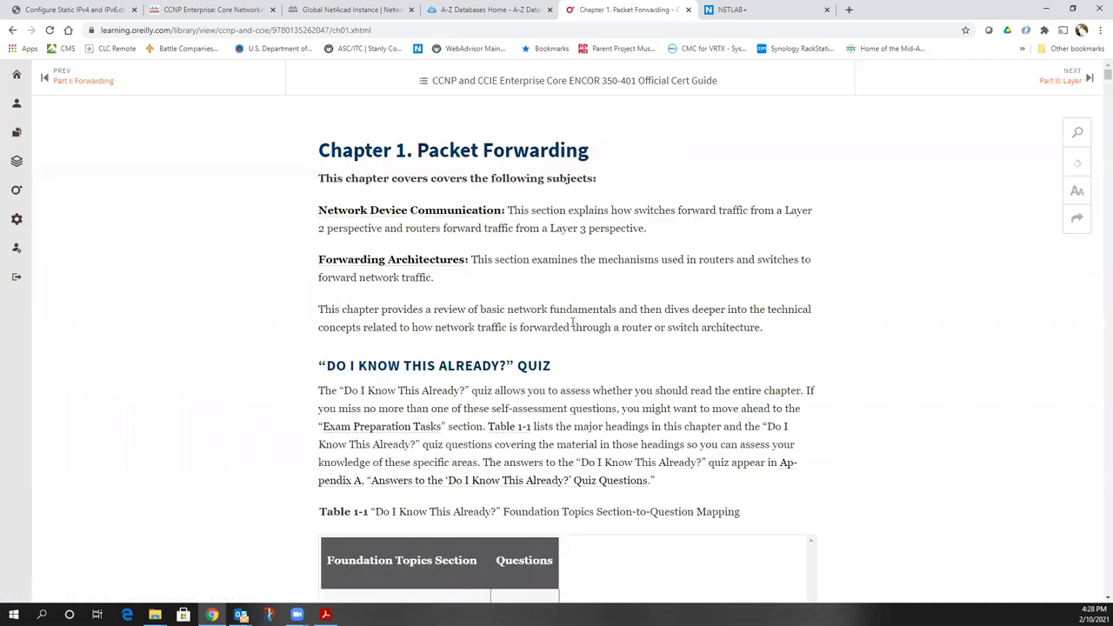
# Scroll Chapter 1 to the 802.1Q tag fields and Figure 1-4, briefly highlighting TPID.
pyautogui.scroll(-15, 522, 314)
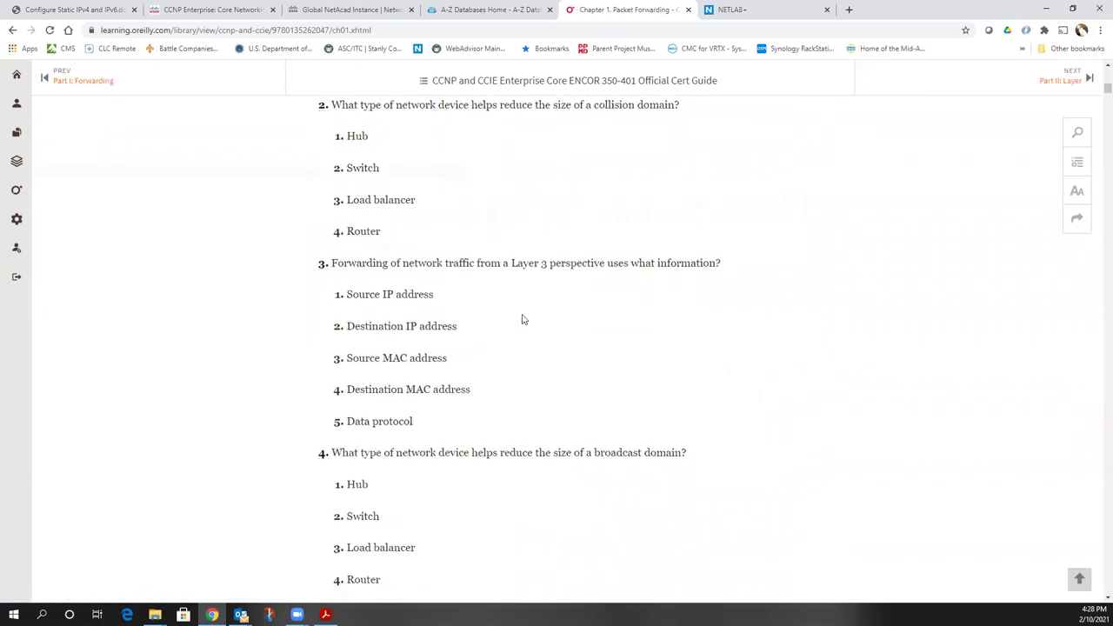
pyautogui.scroll(-12, 522, 320)
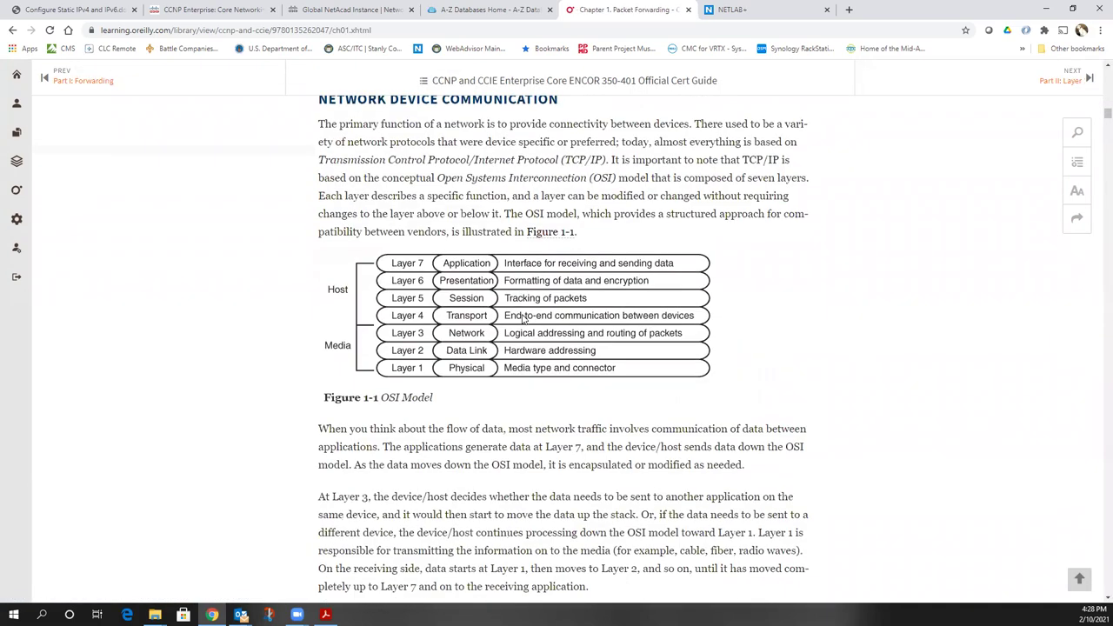
pyautogui.scroll(-15, 522, 320)
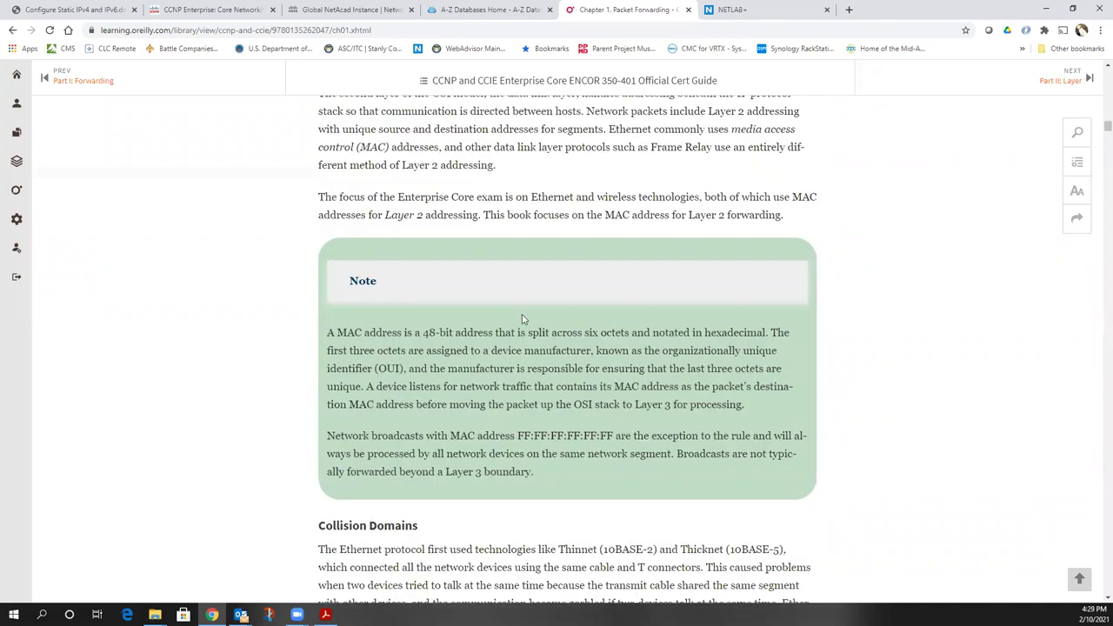
pyautogui.scroll(-10, 524, 319)
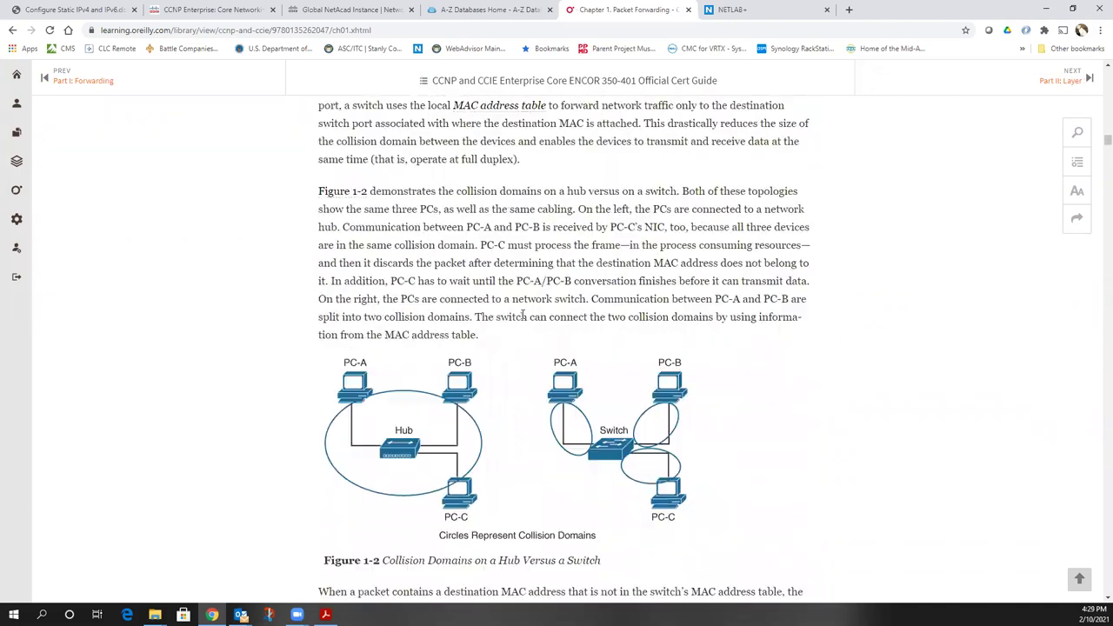
pyautogui.scroll(-5, 523, 316)
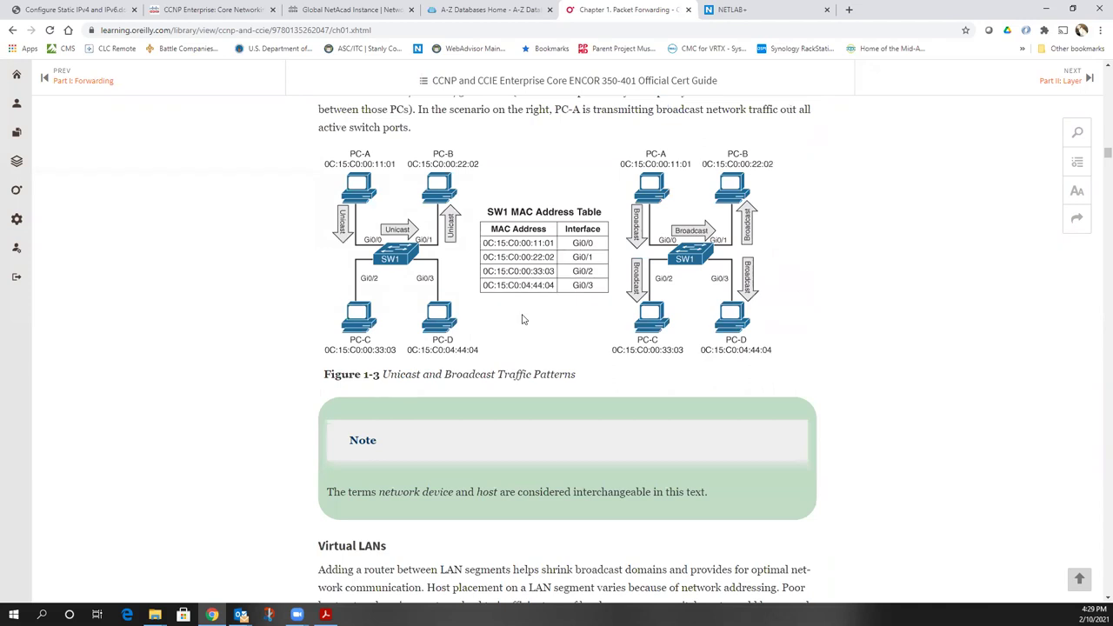
pyautogui.scroll(-5, 523, 319)
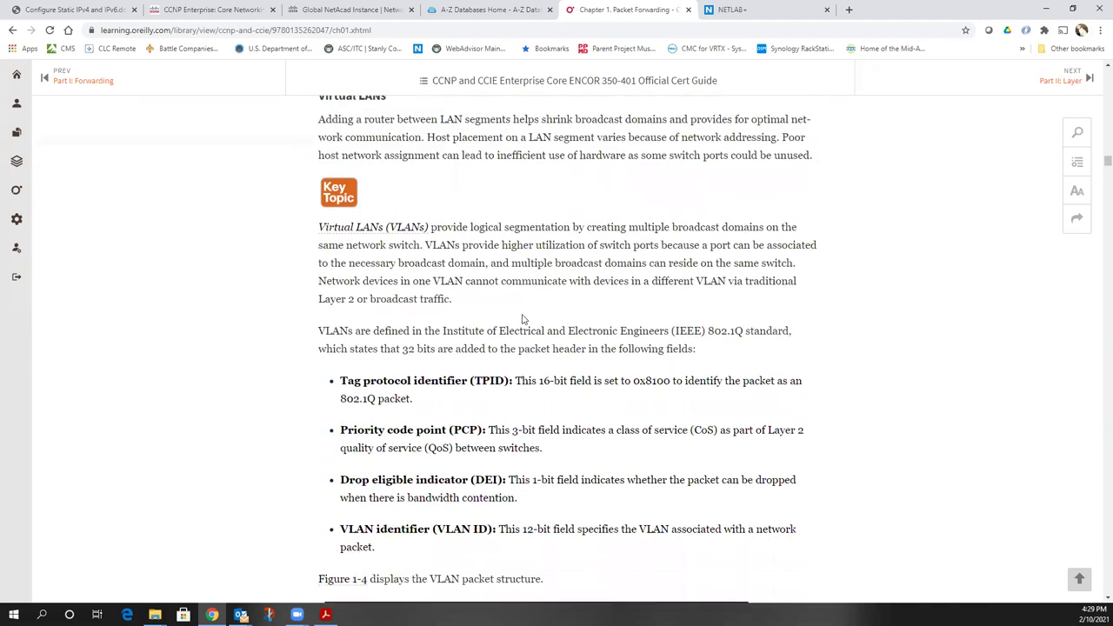
pyautogui.scroll(-3, 524, 320)
pyautogui.scroll(-1, 522, 317)
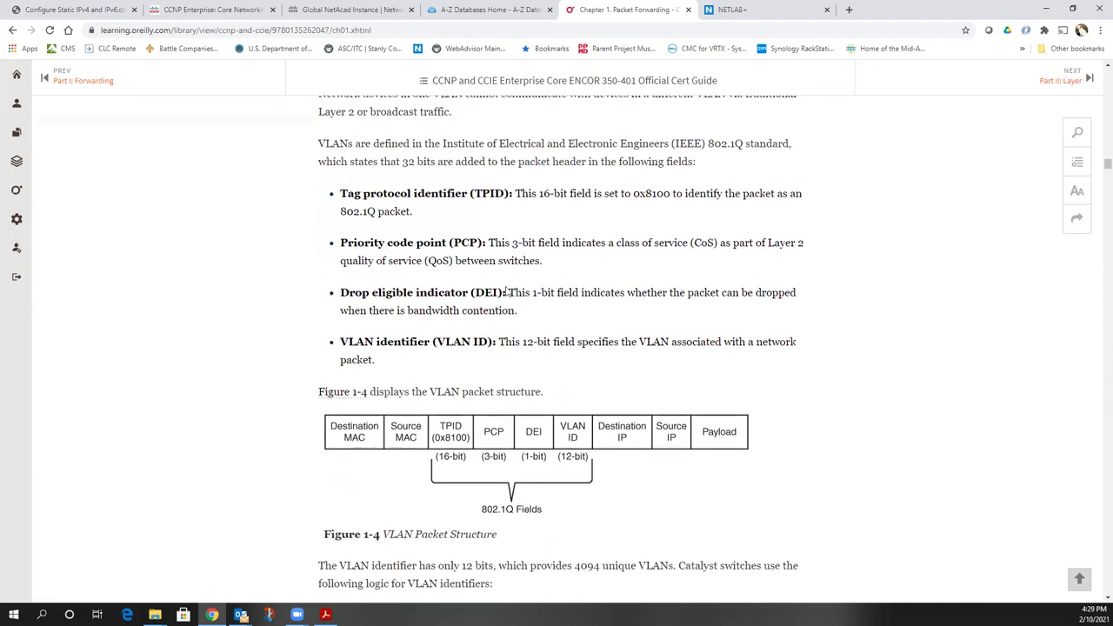
pyautogui.scroll(-1, 331, 234)
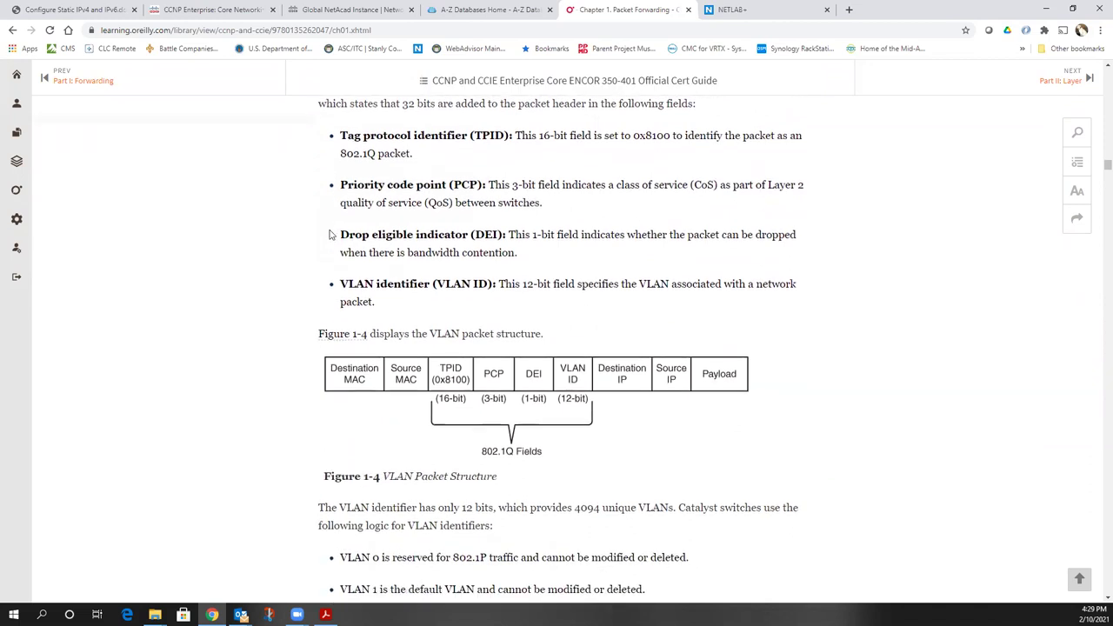
pyautogui.scroll(1, 357, 230)
pyautogui.moveTo(349, 190); pyautogui.dragTo(342, 219)
pyautogui.click(437, 229)
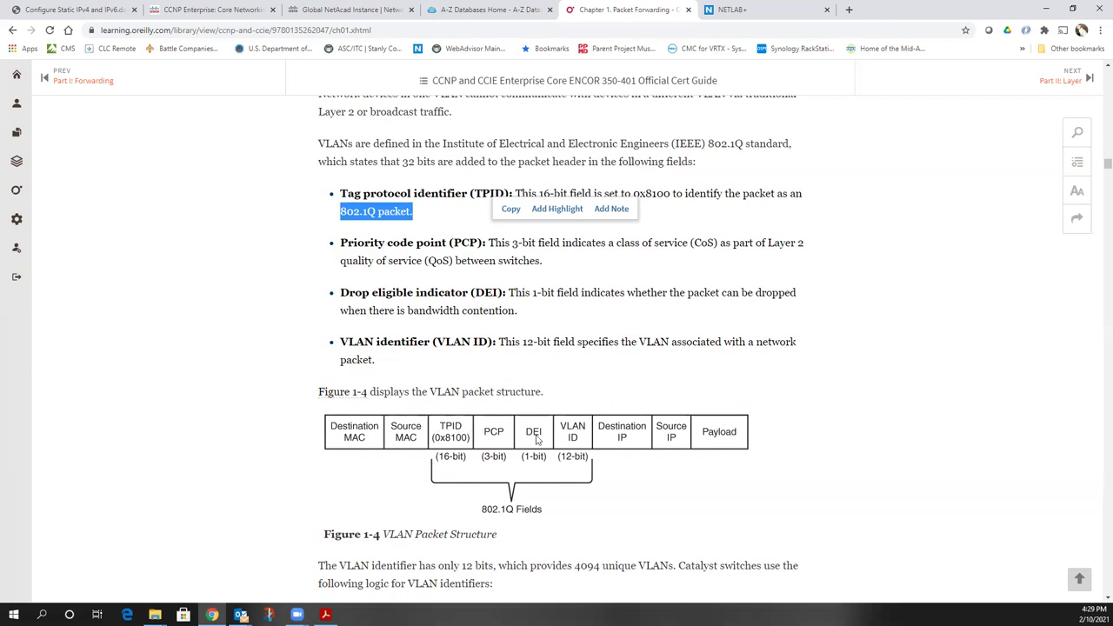
# Highlight the VLAN range bullets: VLAN 0 and 1, normal 2-1001, and extended 1006-4094.
pyautogui.scroll(-2, 537, 440)
pyautogui.scroll(-1, 570, 280)
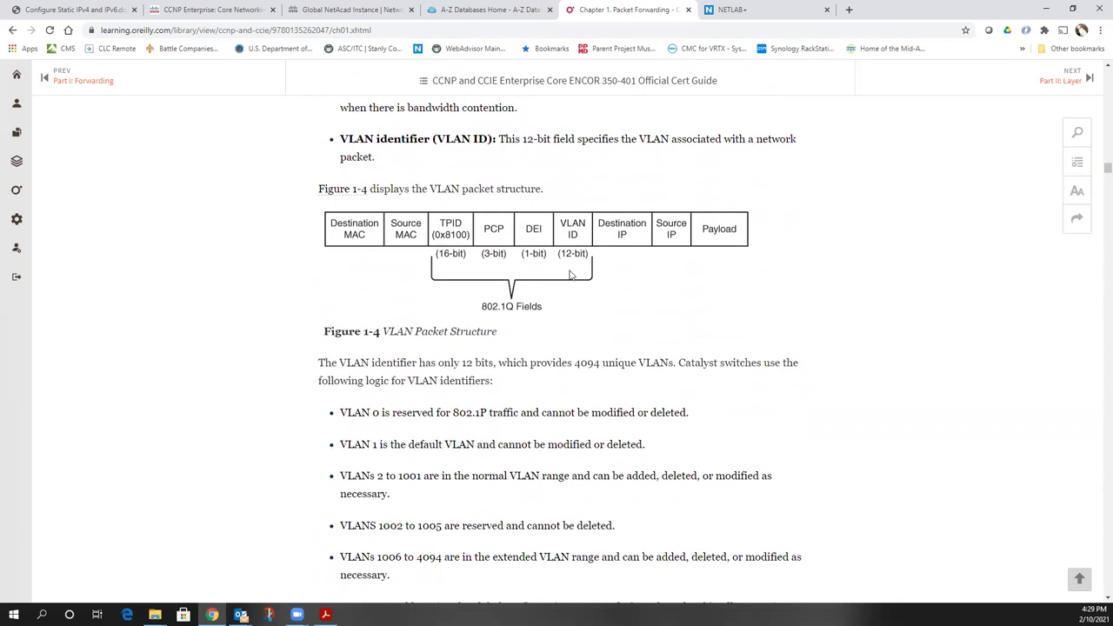
pyautogui.scroll(-1, 581, 248)
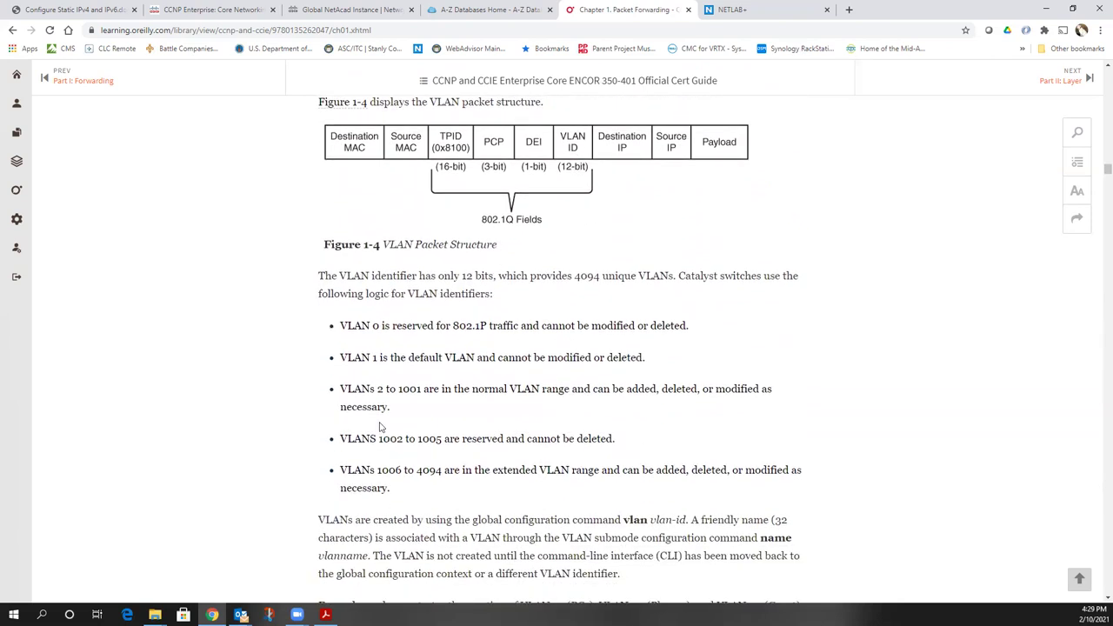
pyautogui.moveTo(341, 332); pyautogui.dragTo(619, 363)
pyautogui.scroll(-2, 418, 413)
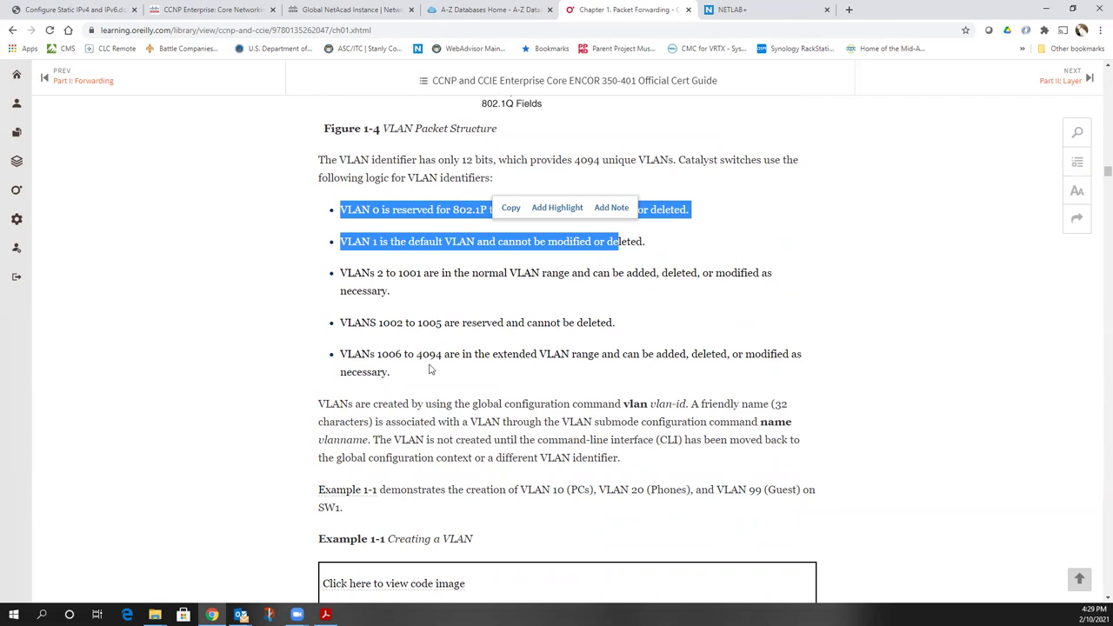
pyautogui.tripleClick(429, 369)
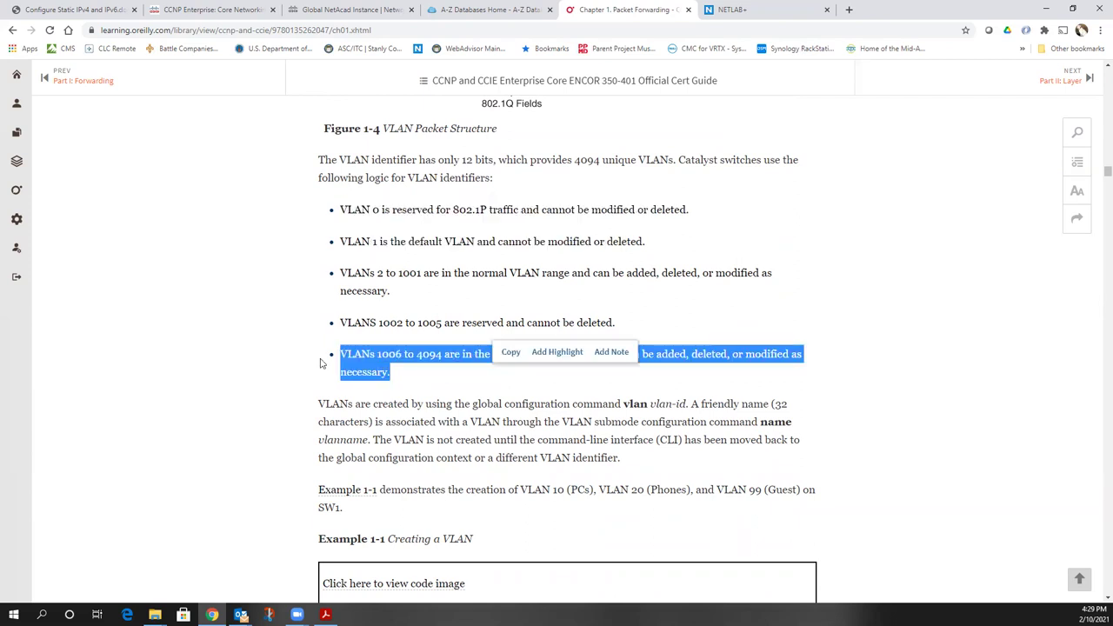
pyautogui.click(436, 382)
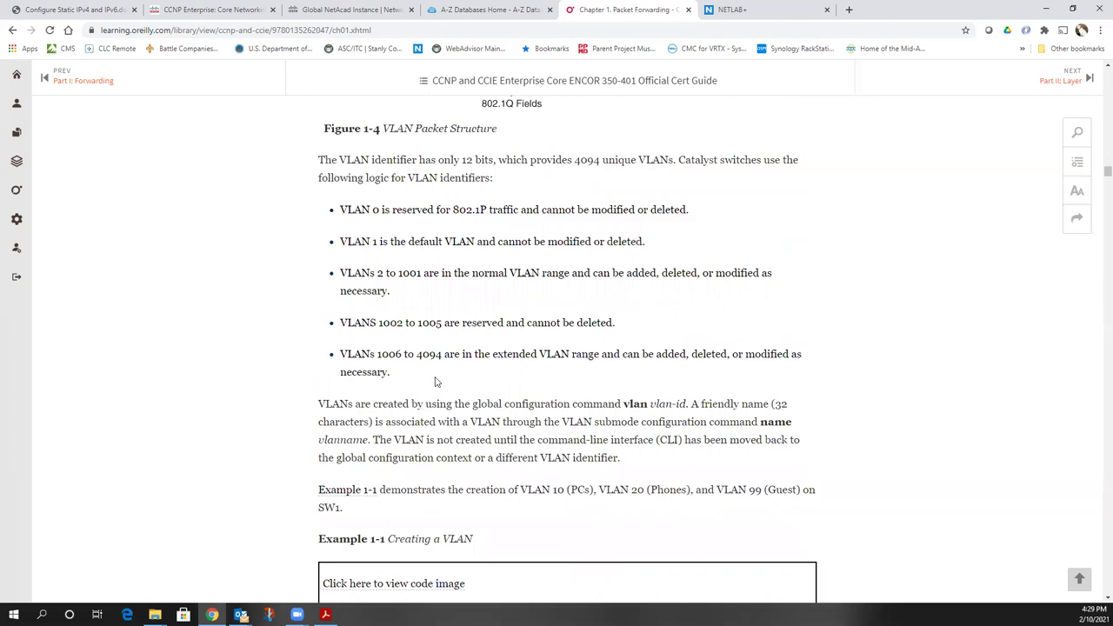
pyautogui.scroll(-2, 385, 377)
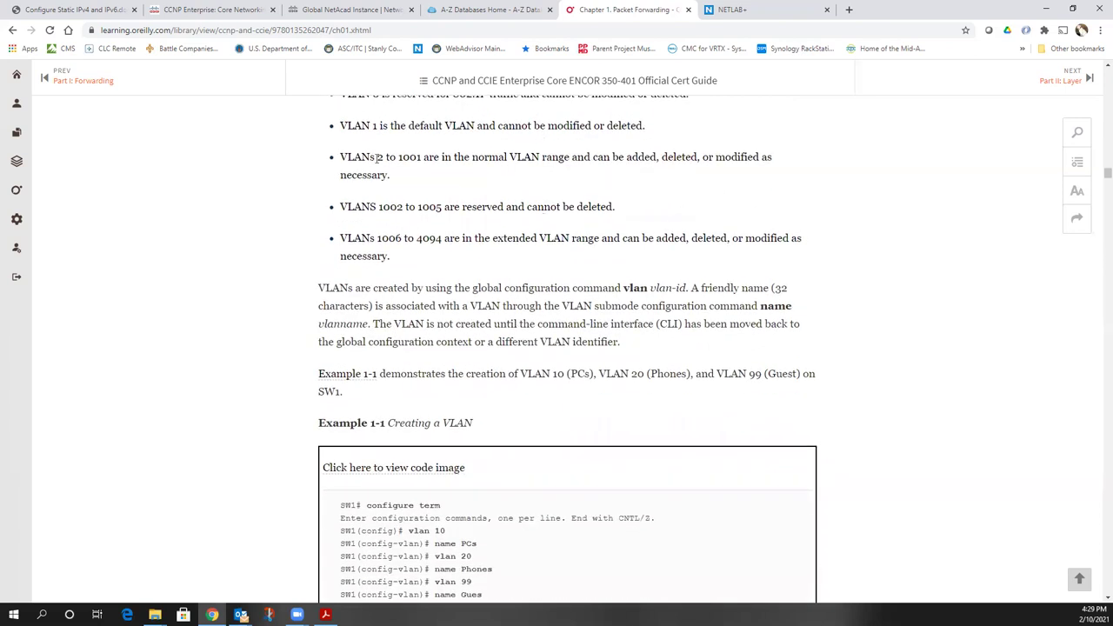
pyautogui.moveTo(377, 157); pyautogui.dragTo(424, 158)
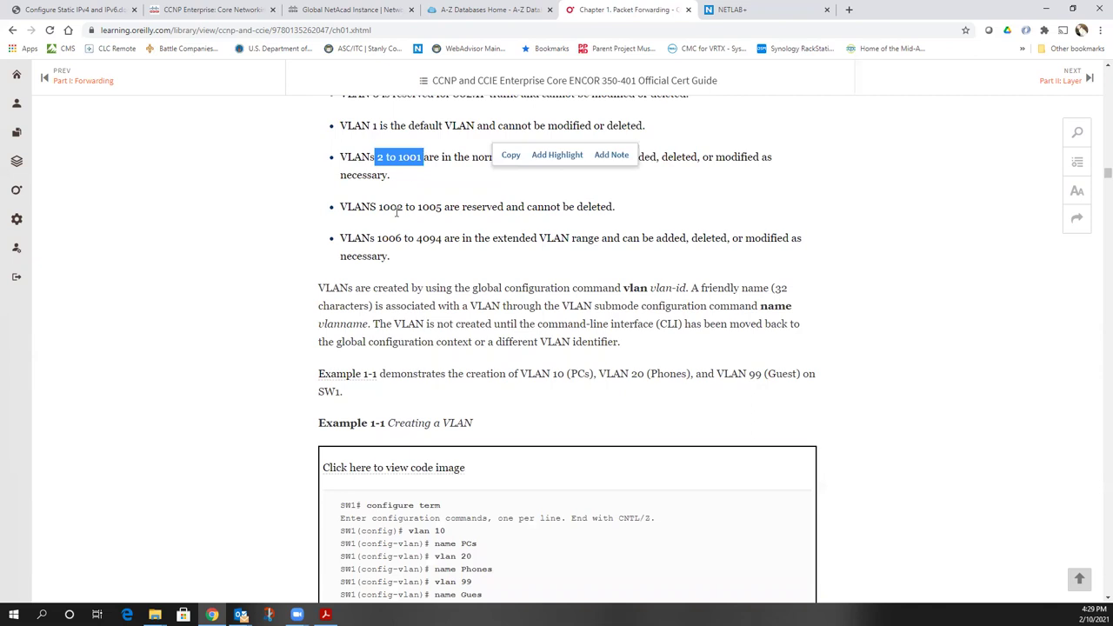
pyautogui.moveTo(392, 258); pyautogui.dragTo(340, 235)
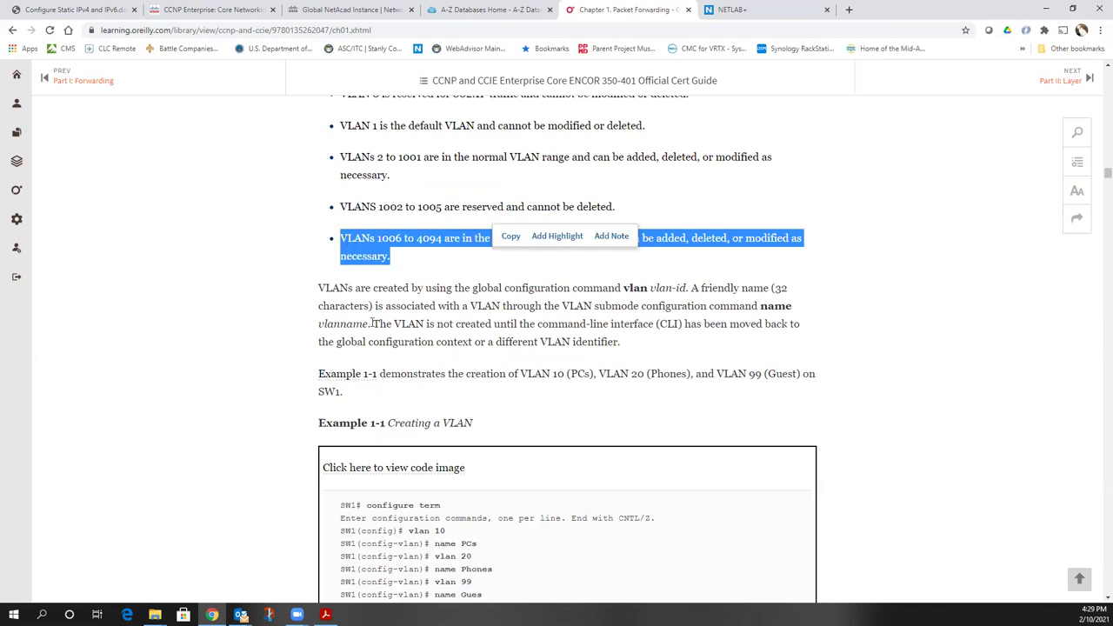
# Read Examples 1-1 and 1-2, selecting the name PCs line, then return to the NETLAB+ workbench.
pyautogui.scroll(-3, 372, 323)
pyautogui.scroll(-2, 383, 313)
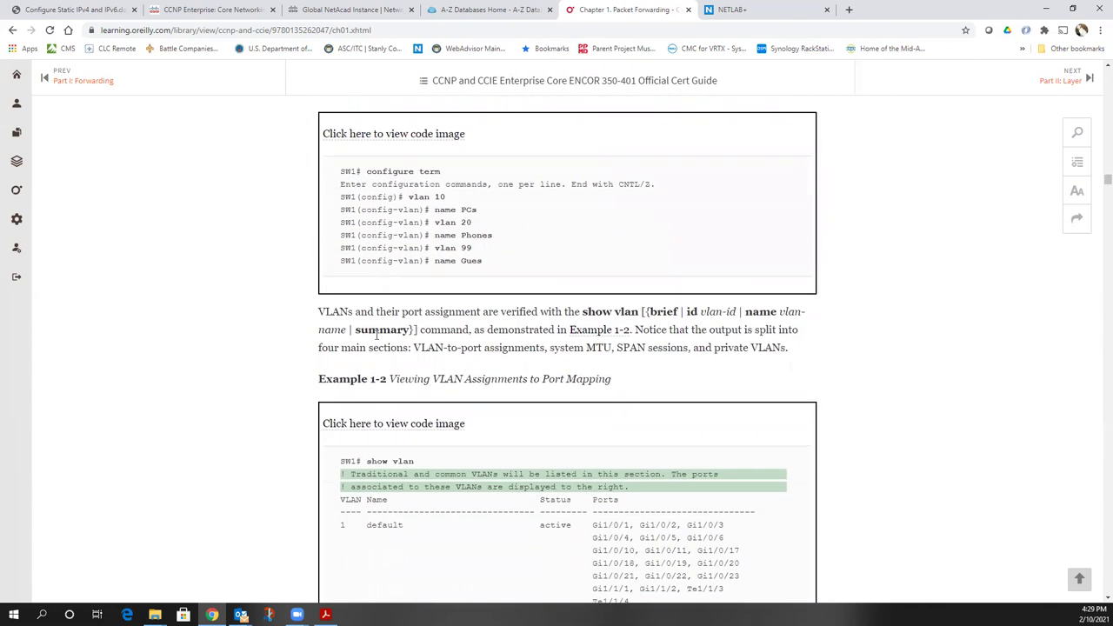
pyautogui.scroll(-2, 374, 250)
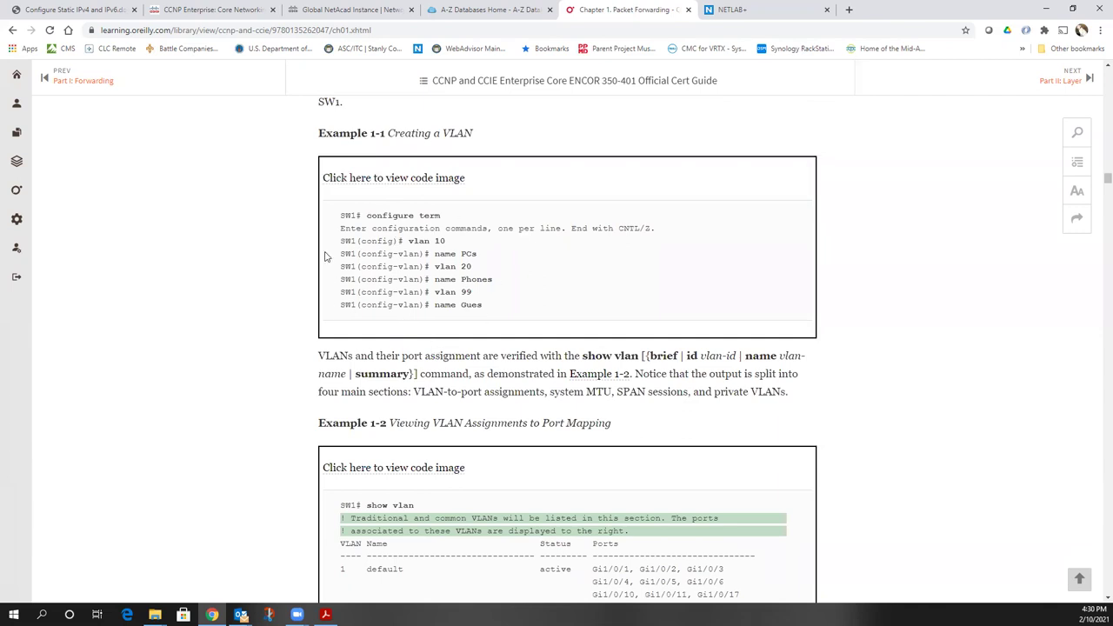
pyautogui.tripleClick(405, 252)
pyautogui.click(741, 8)
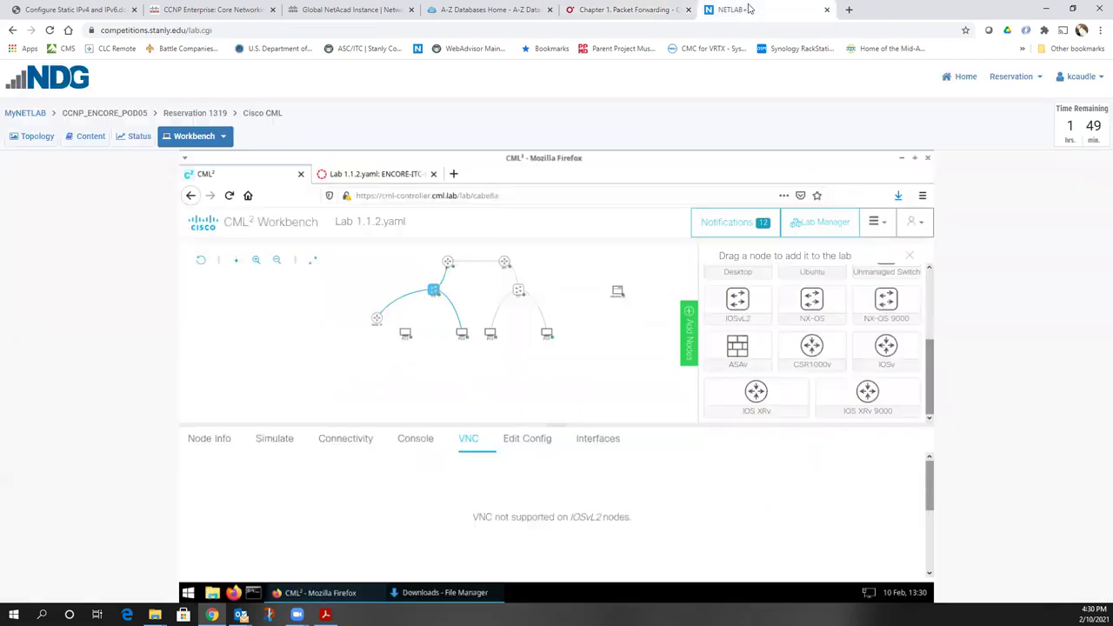
# Open the IOSvL2 switch's console session and enter privileged EXEC mode with en.
pyautogui.doubleClick(443, 287)
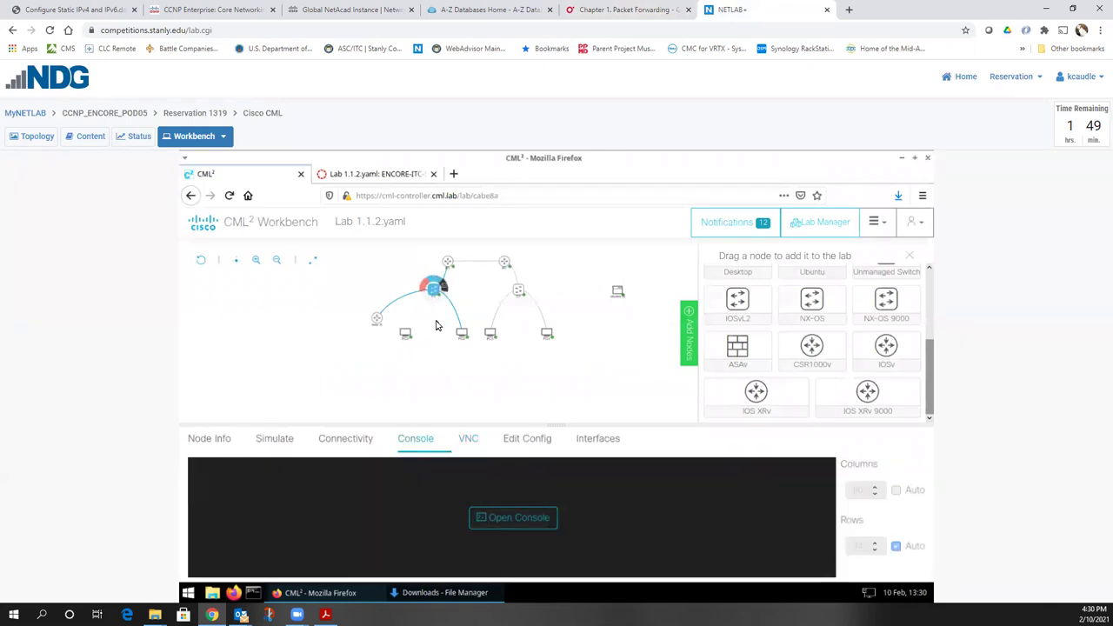
pyautogui.click(490, 517)
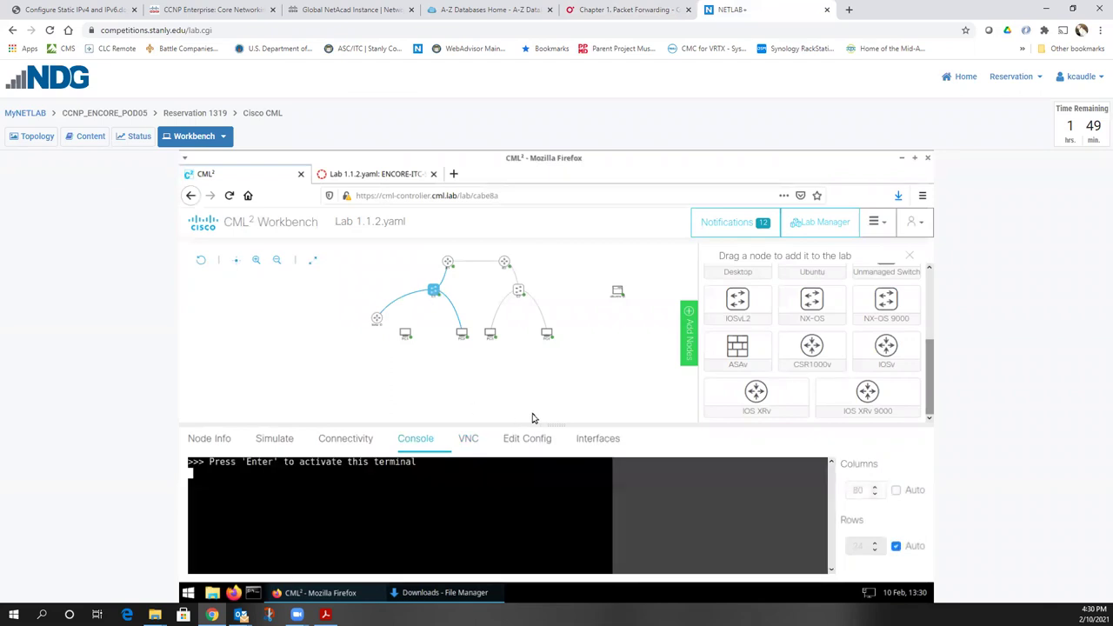
pyautogui.moveTo(569, 425); pyautogui.dragTo(555, 313)
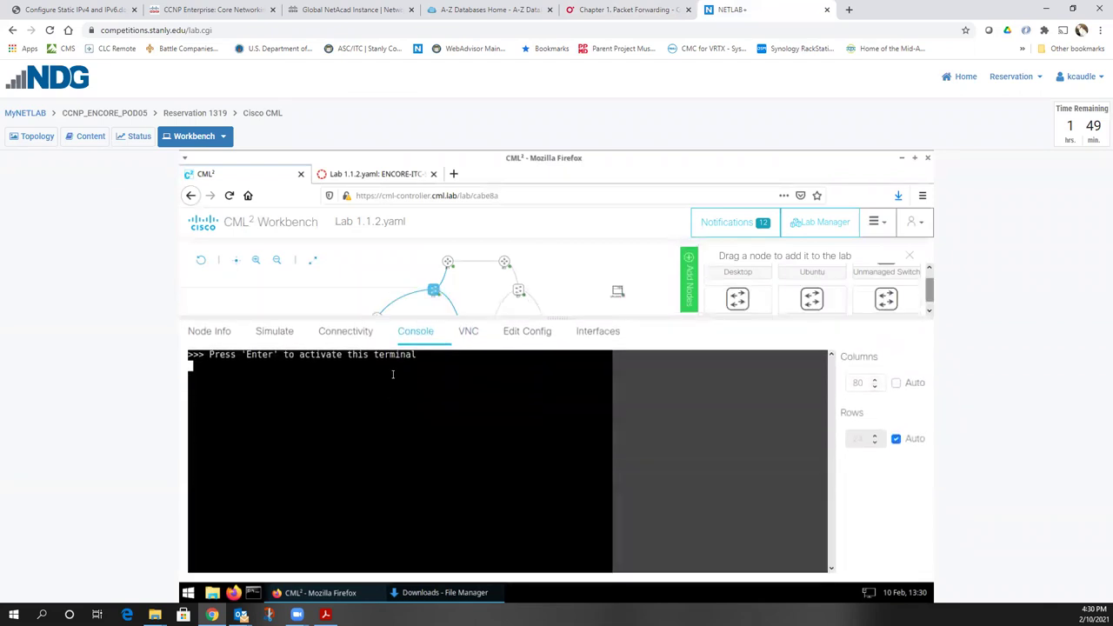
pyautogui.press('Return')
pyautogui.press('Return')
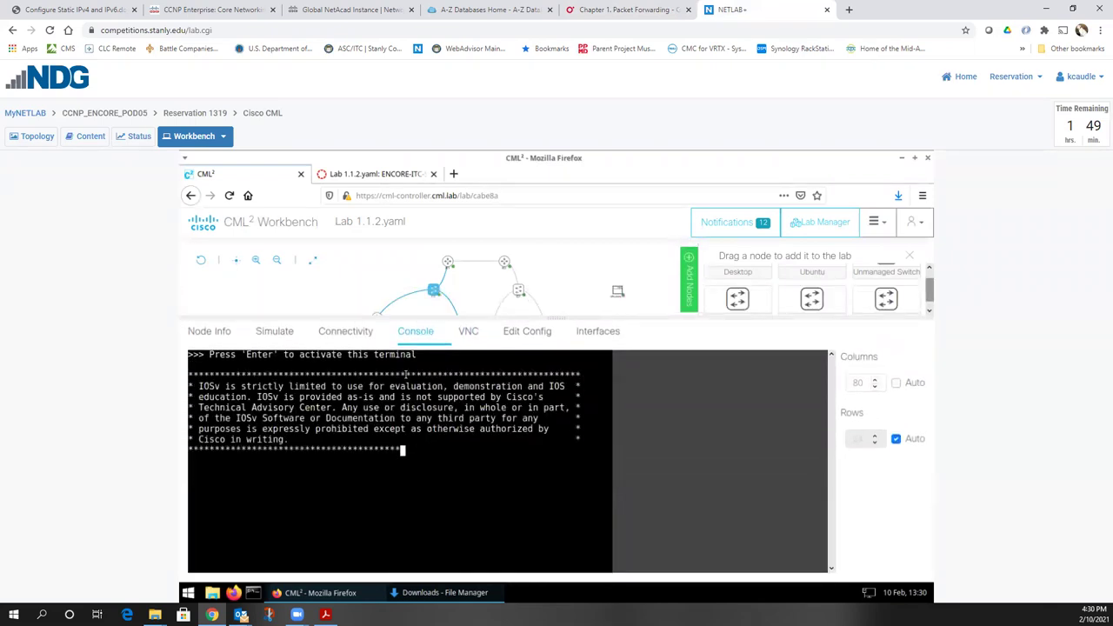
pyautogui.write('en')
pyautogui.press('Return')
# Enter global configuration mode with config t and set the hostname to D2.
pyautogui.write('conf')
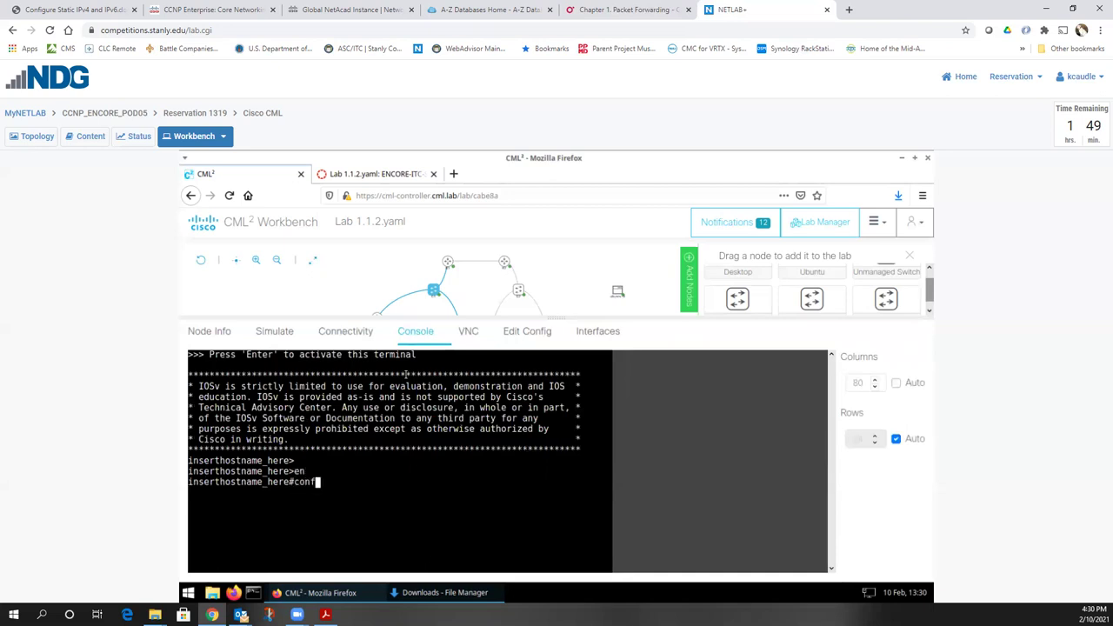
pyautogui.write('ig t')
pyautogui.press('Return')
pyautogui.write('host S')
pyautogui.press('BackSpace')
pyautogui.write('D2')
pyautogui.press('Return')
# Correct the hostname to D1 after a mistyped D! attempt.
pyautogui.write('host D')
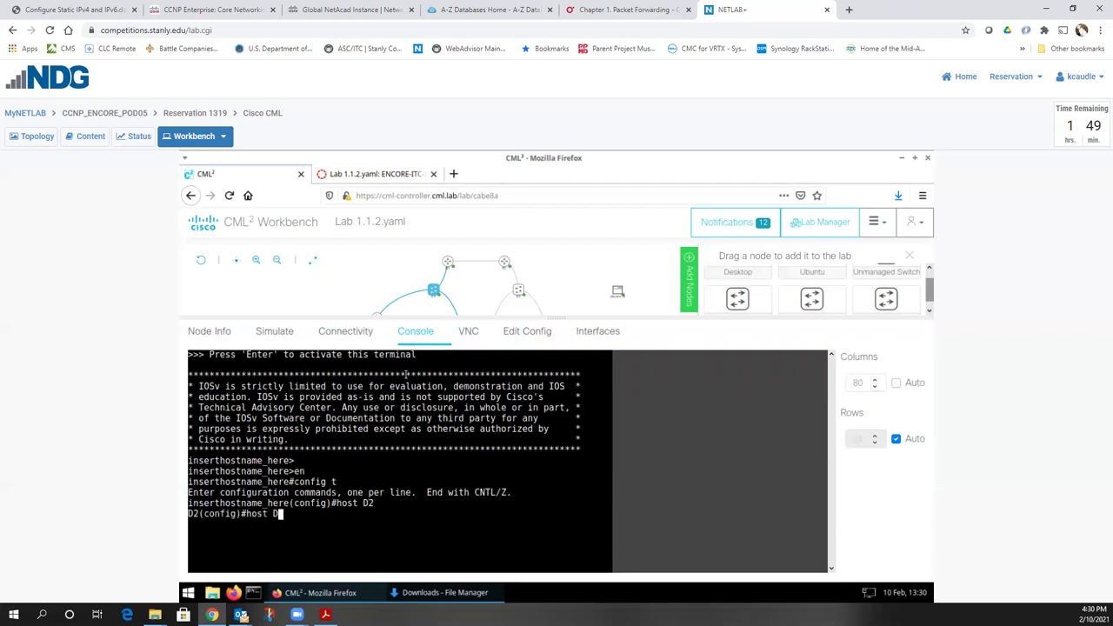
pyautogui.write('!')
pyautogui.press('Return')
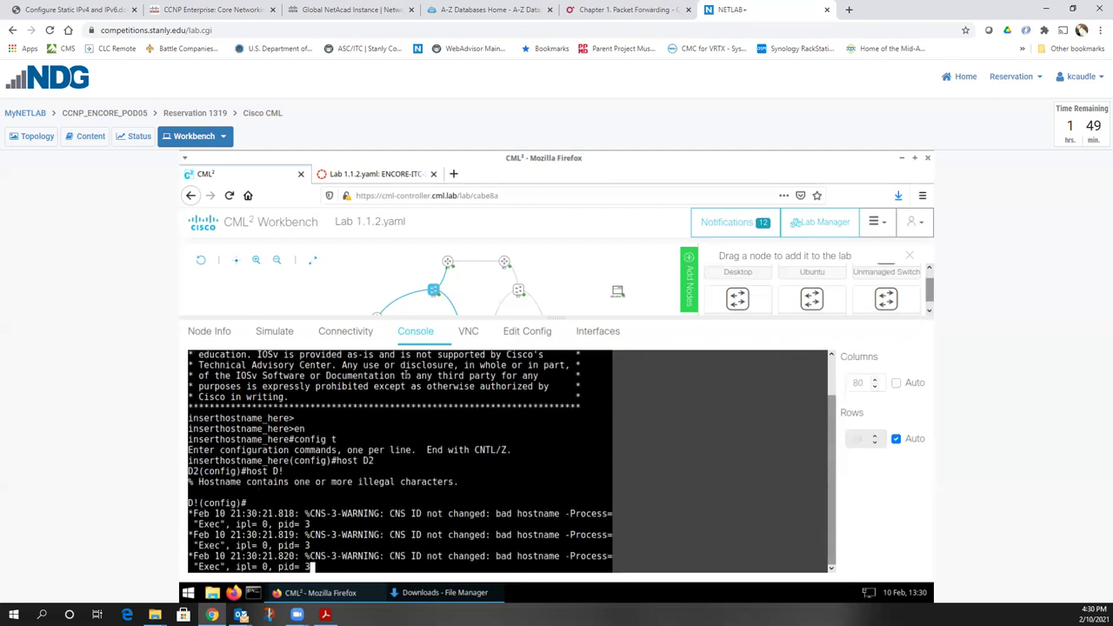
pyautogui.press('Up')
pyautogui.press('Return')
pyautogui.press('Up')
pyautogui.press('Return')
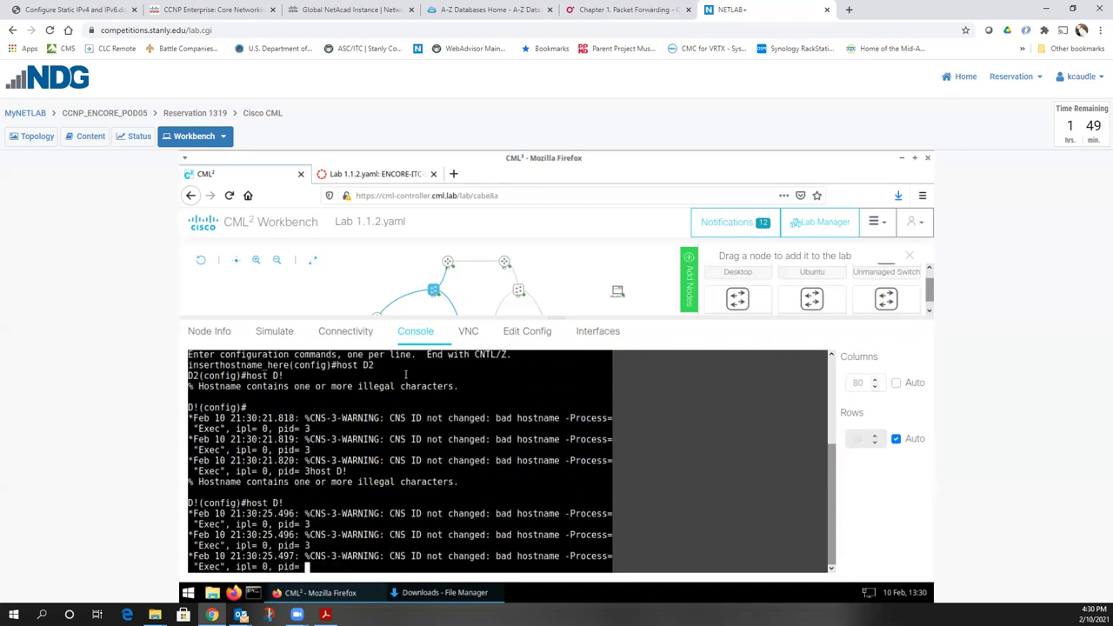
pyautogui.write('host D1')
pyautogui.press('Return')
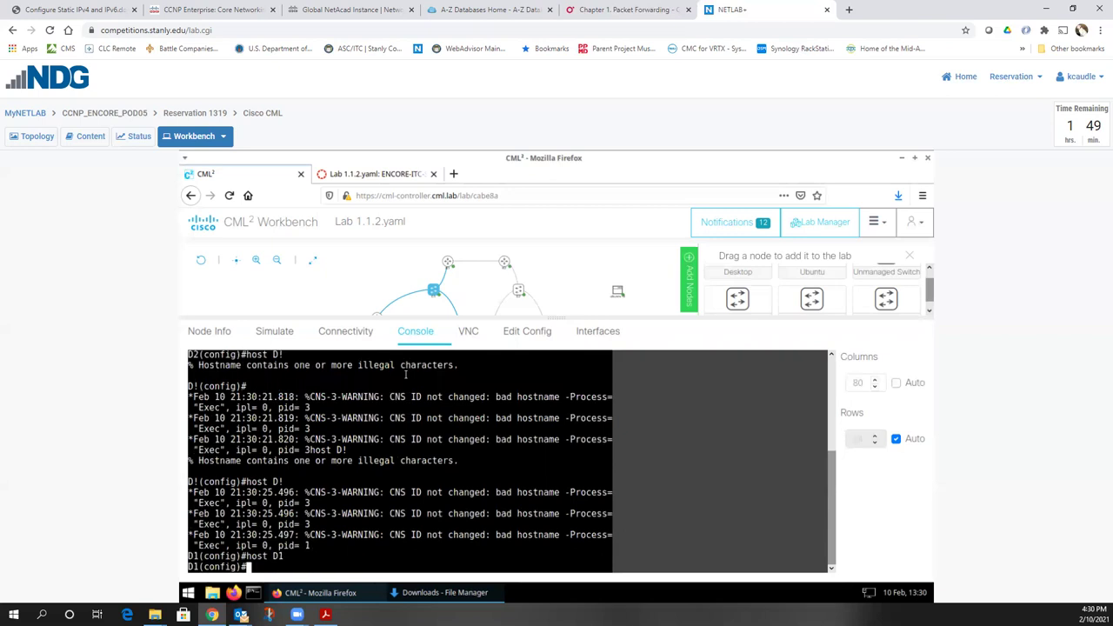
pyautogui.press('Return')
pyautogui.press('Return')
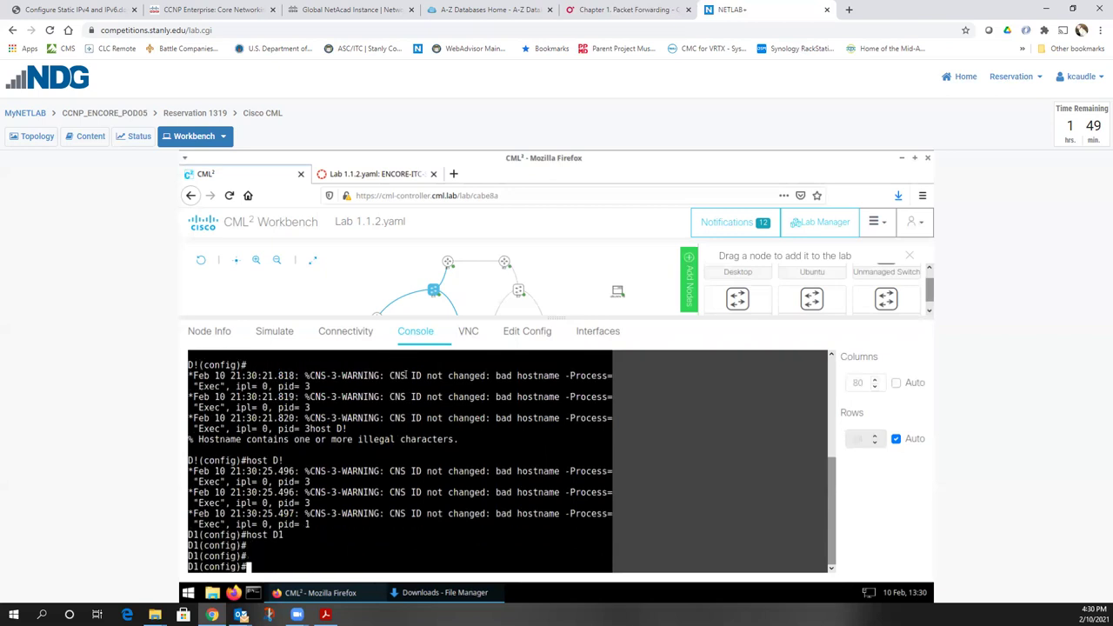
# Create VLAN 10 and name it Faculty.
pyautogui.write('vlan 10')
pyautogui.press('Return')
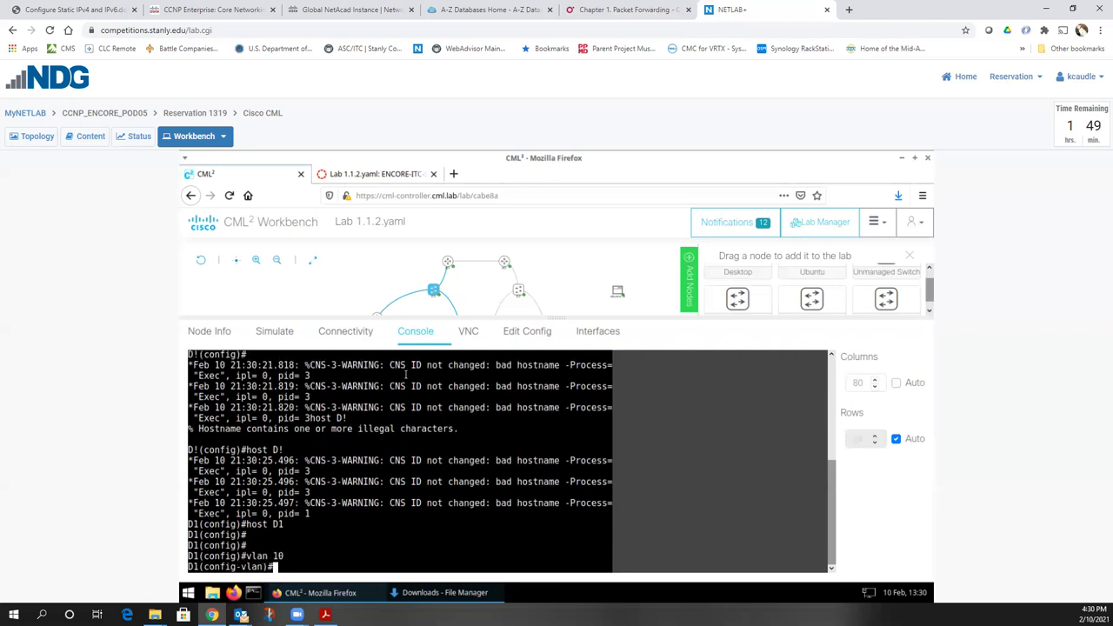
pyautogui.write('name Faculty')
pyautogui.press('Return')
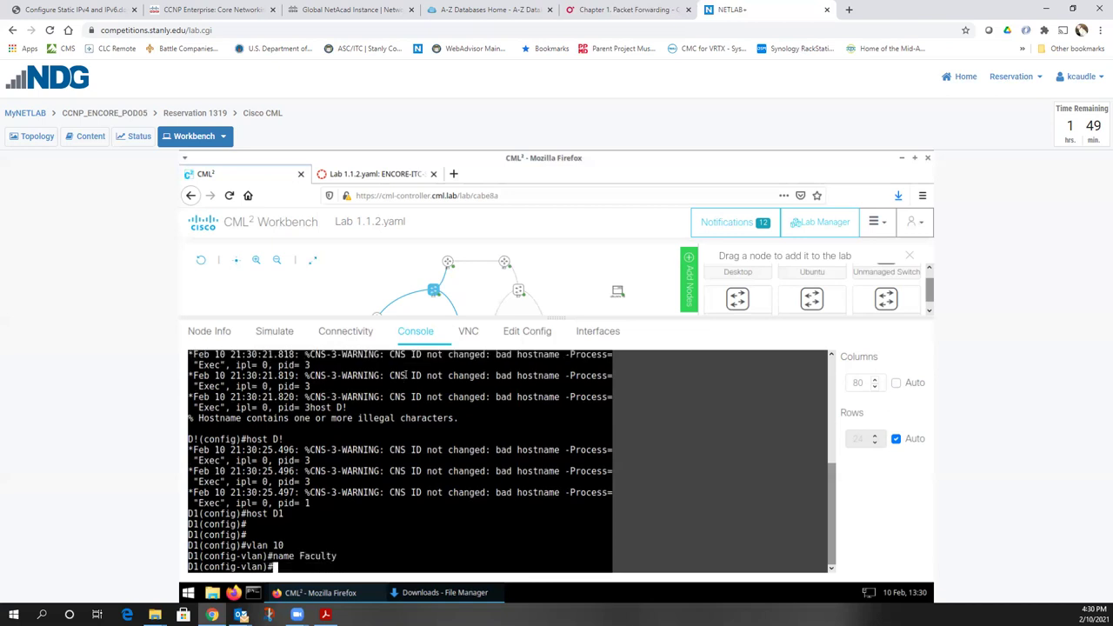
# Run do sh vlan and inspect the VLAN table output.
pyautogui.write('do sh val')
pyautogui.press('BackSpace')
pyautogui.press('BackSpace')
pyautogui.write('lan')
pyautogui.press('Return')
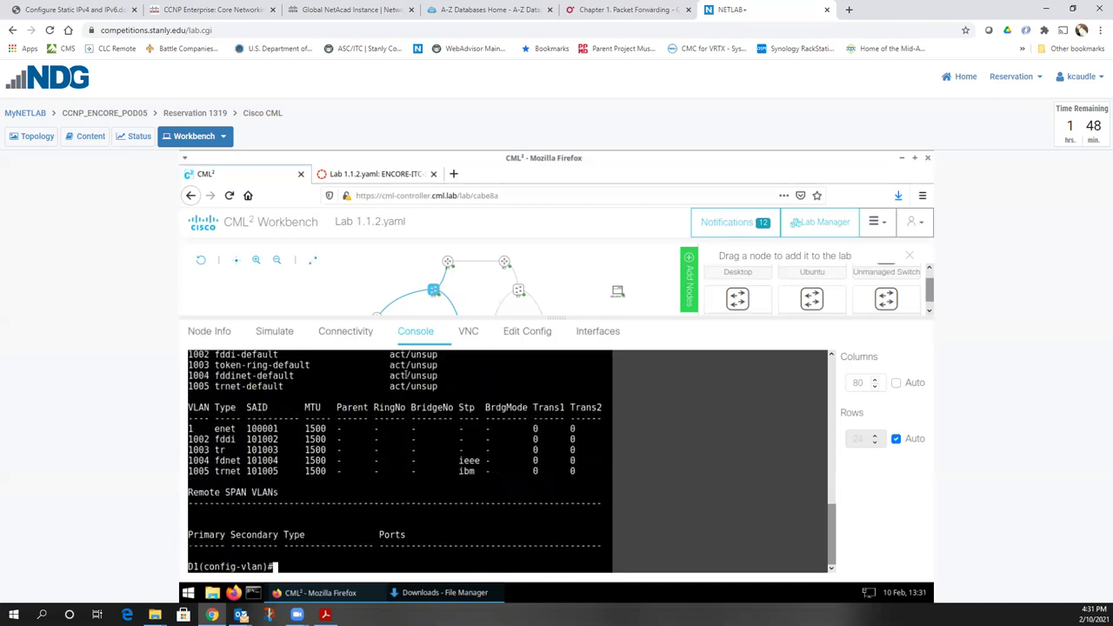
pyautogui.scroll(4, 207, 475)
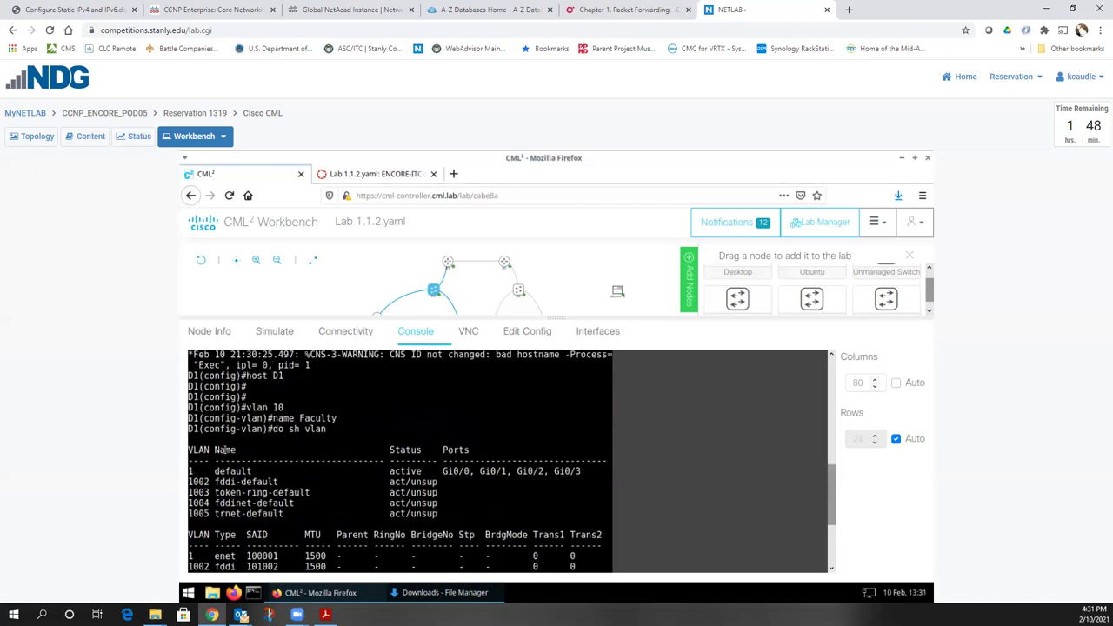
pyautogui.scroll(-4, 224, 450)
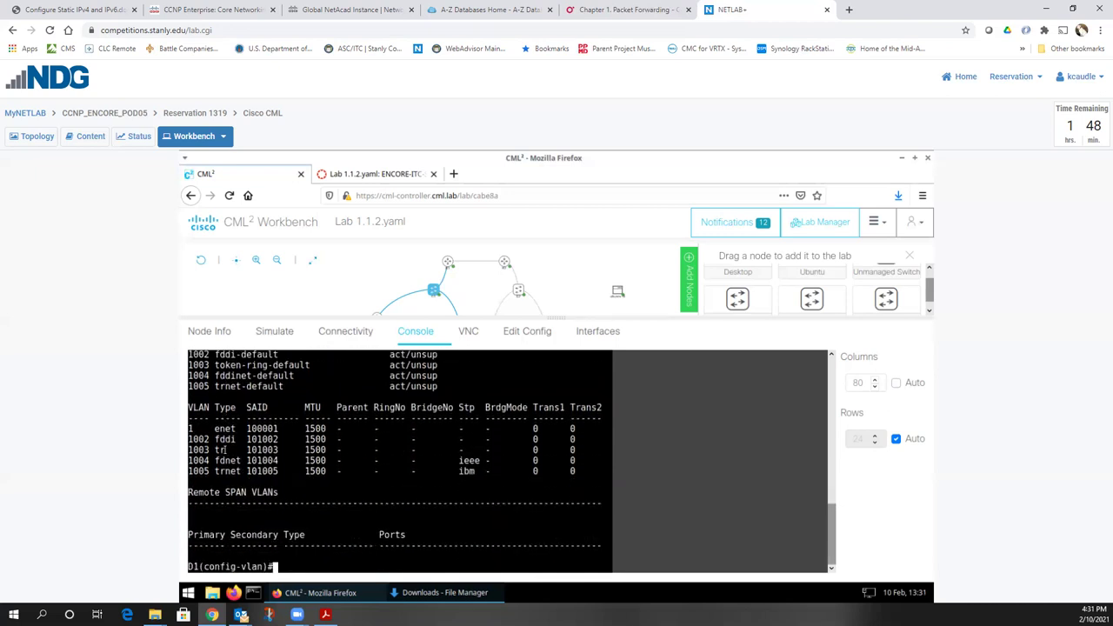
pyautogui.scroll(4, 224, 450)
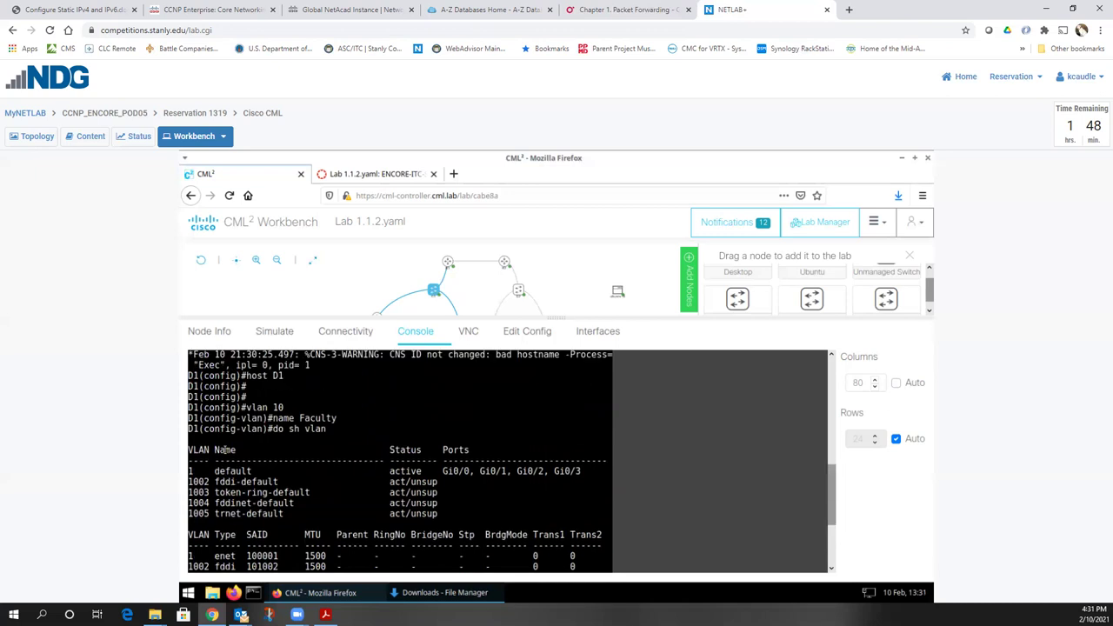
pyautogui.moveTo(301, 407); pyautogui.dragTo(252, 407)
pyautogui.scroll(-3, 213, 471)
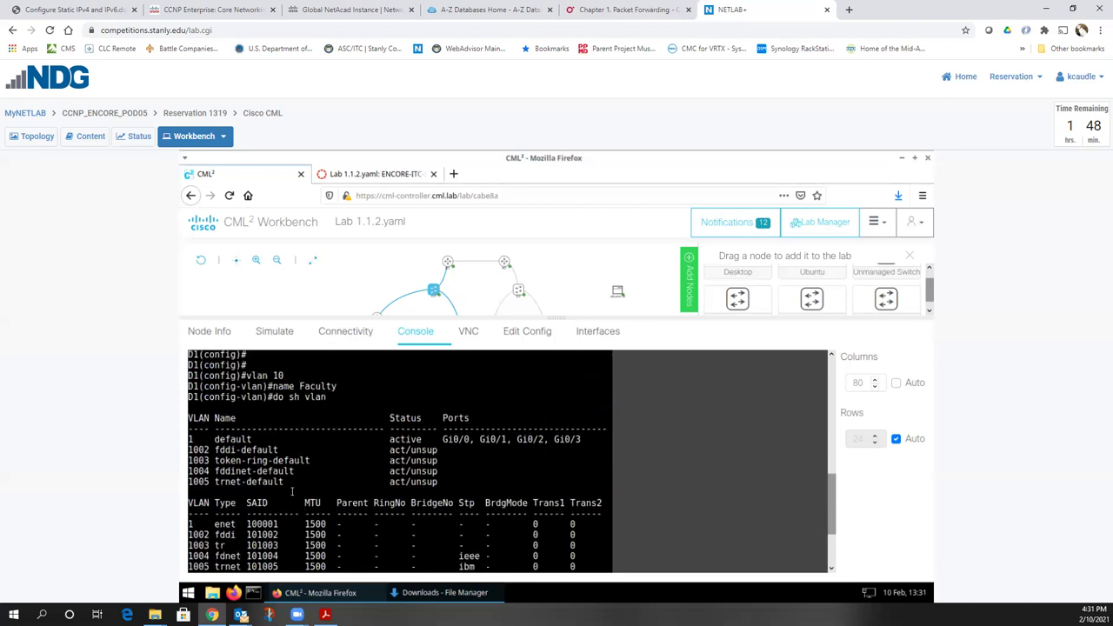
pyautogui.scroll(-1, 216, 458)
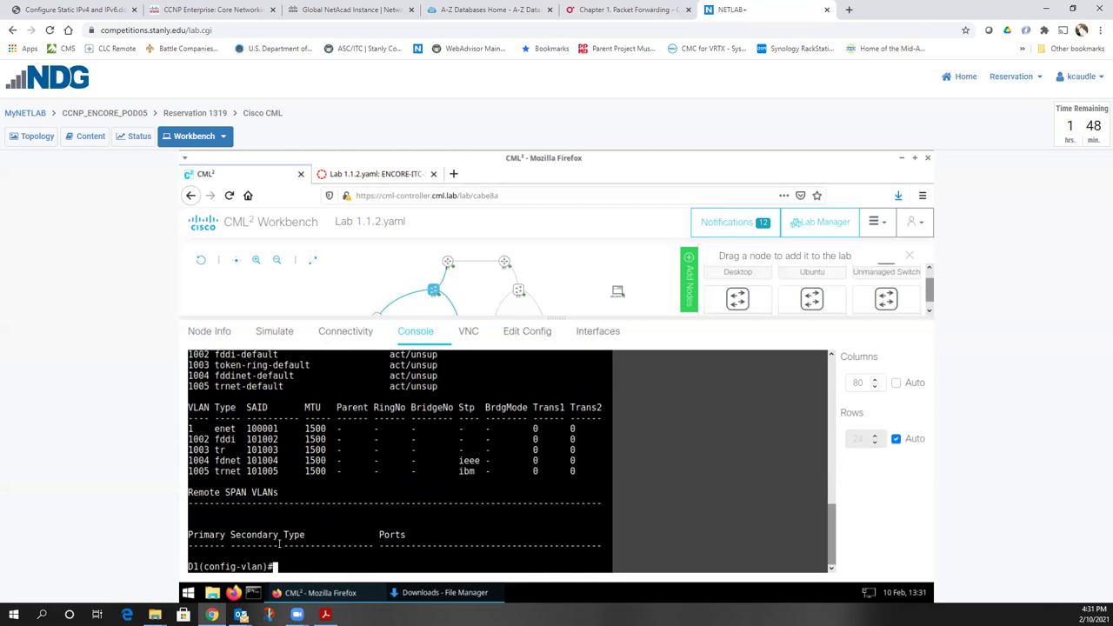
# Exit VLAN configuration, rerun do sh vlan, and confirm VLAN 10 Faculty is active.
pyautogui.write('exit')
pyautogui.press('Return')
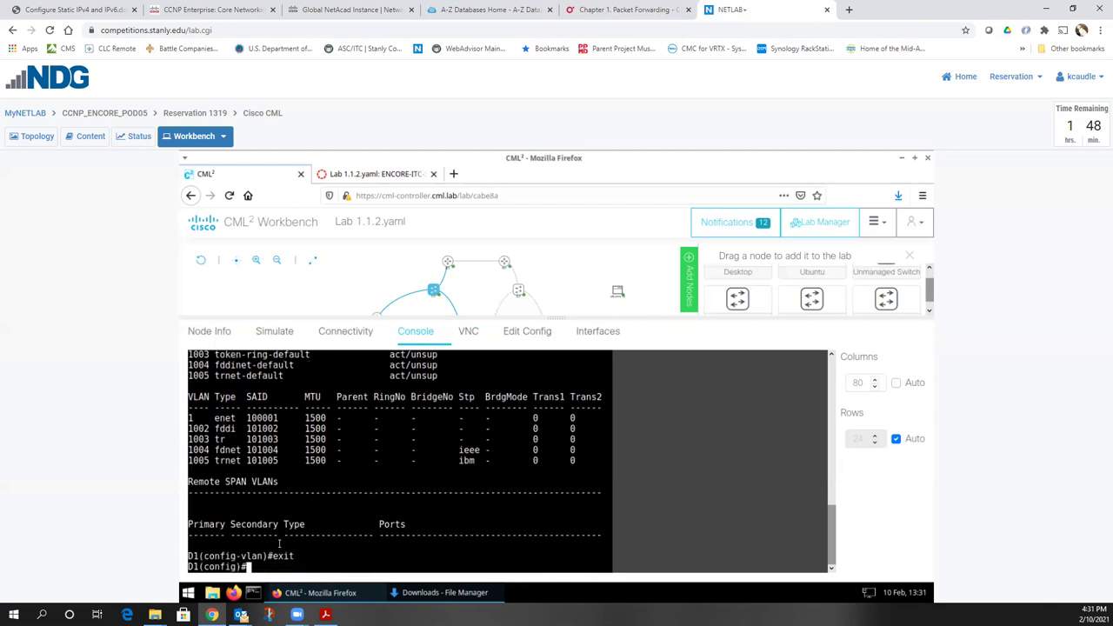
pyautogui.write('do sh vlan')
pyautogui.press('Return')
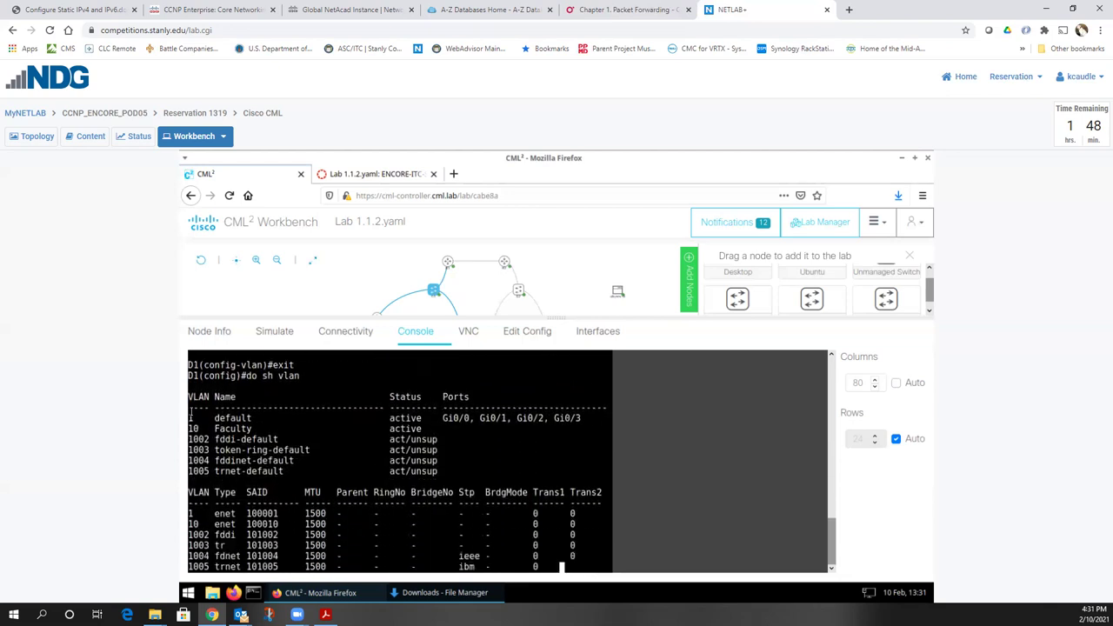
pyautogui.scroll(3, 205, 439)
pyautogui.moveTo(190, 428); pyautogui.dragTo(279, 442)
pyautogui.scroll(8, 276, 485)
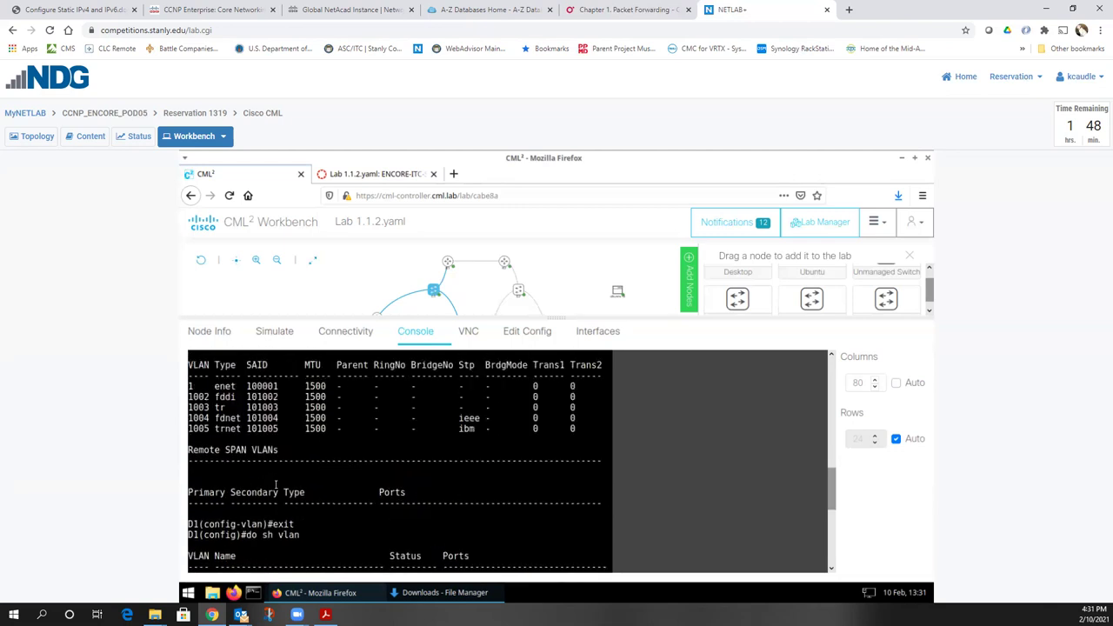
pyautogui.scroll(2, 275, 482)
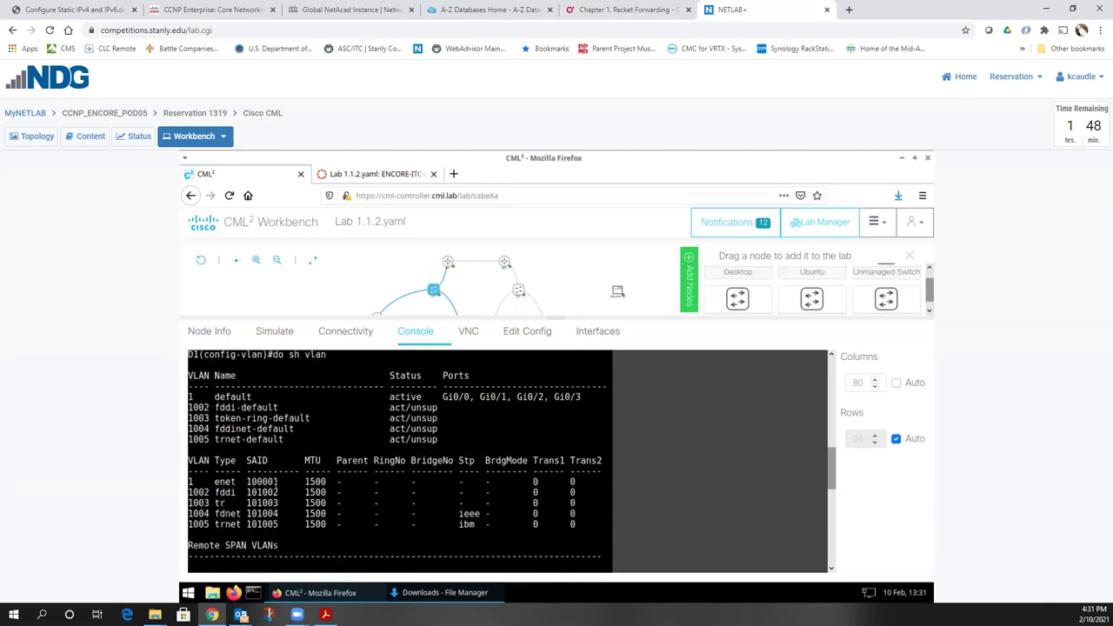
pyautogui.scroll(-10, 275, 485)
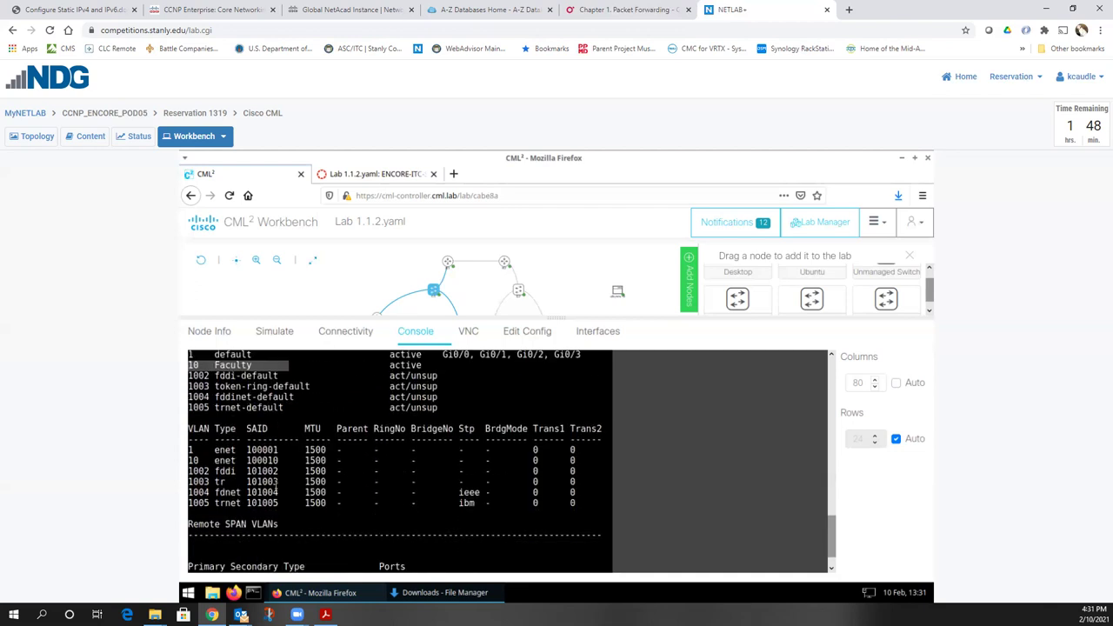
# Create VLAN 20 named management, exit, and list the VLANs with do sh vlan.
pyautogui.write('v')
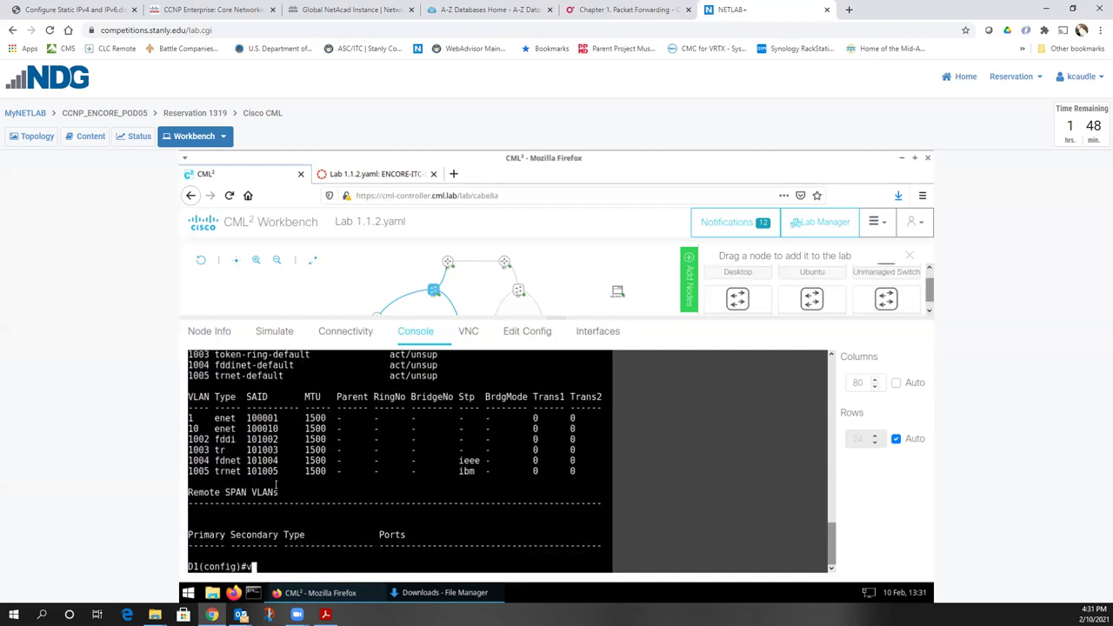
pyautogui.write('lan 20')
pyautogui.press('Return')
pyautogui.write('name management')
pyautogui.press('Return')
pyautogui.write('exit')
pyautogui.press('Return')
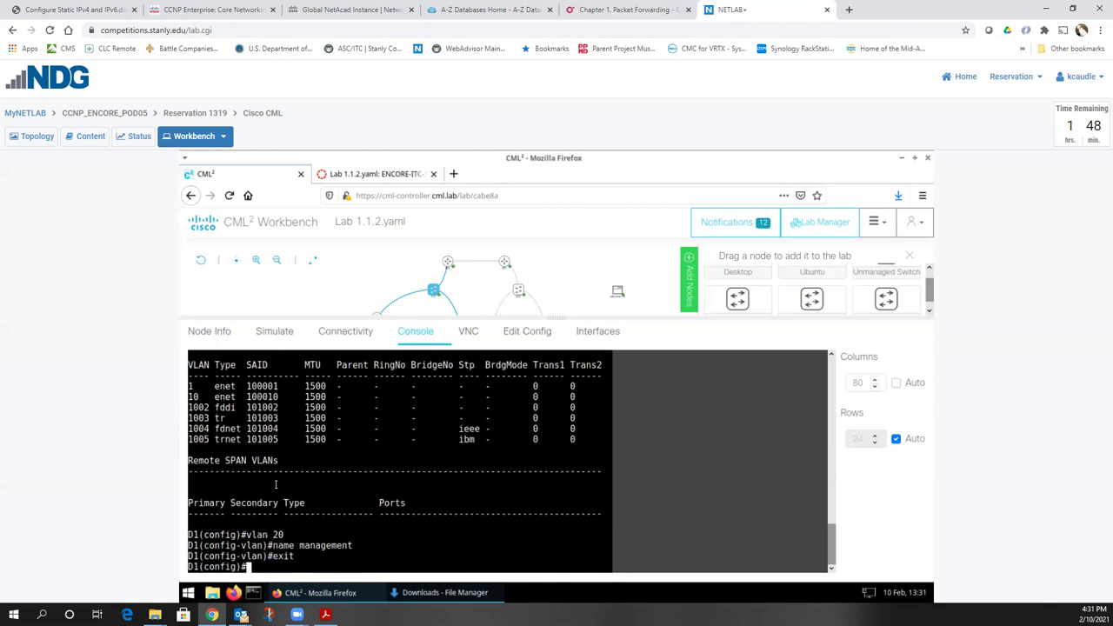
pyautogui.write('do sh vlan')
pyautogui.press('Return')
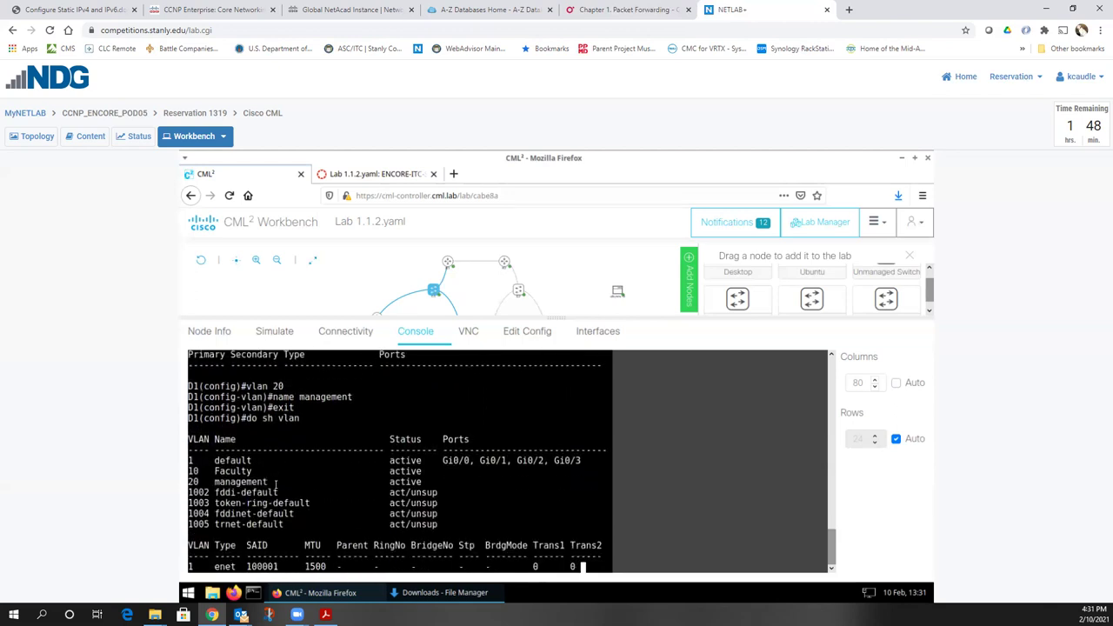
# Check the management VLAN line and port Gi0/0 in the output, resizing the console.
pyautogui.scroll(1, 258, 418)
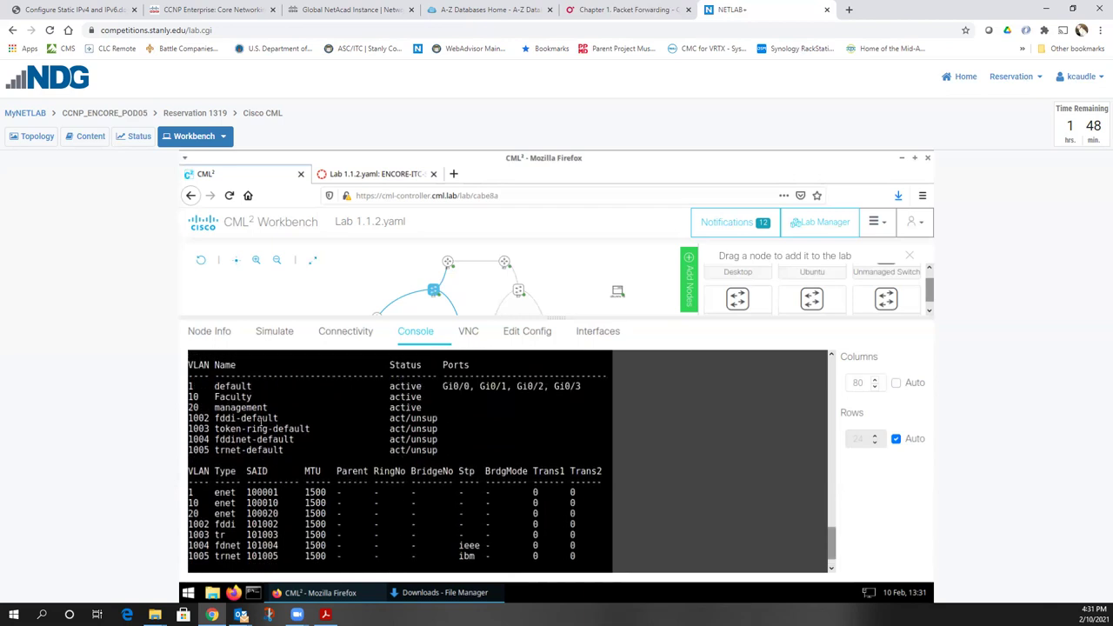
pyautogui.moveTo(430, 402); pyautogui.dragTo(180, 397)
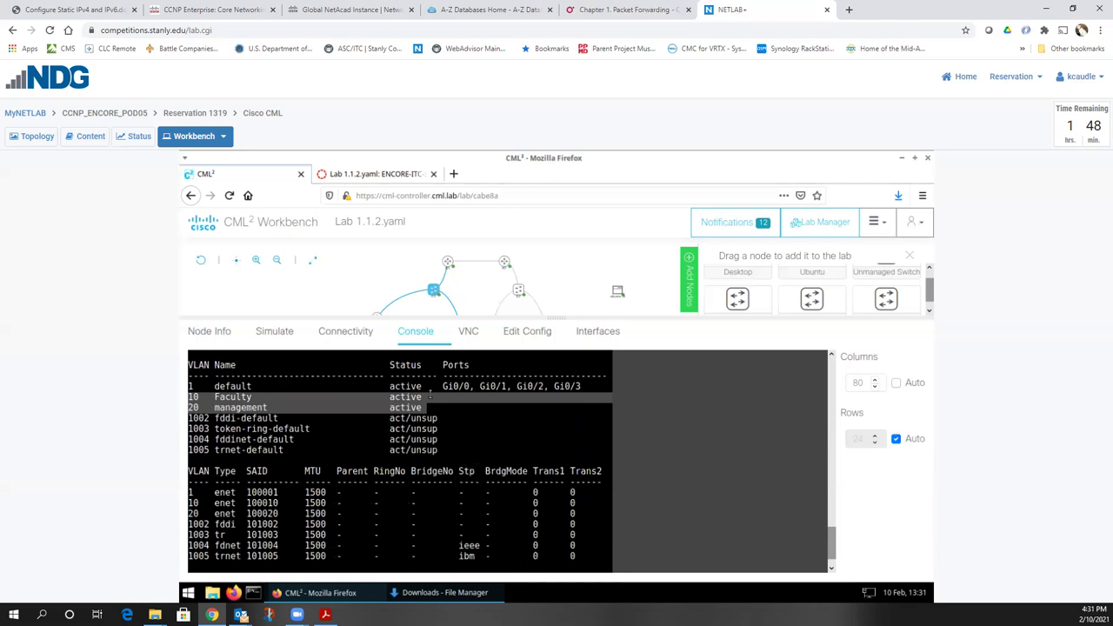
pyautogui.moveTo(443, 386); pyautogui.dragTo(472, 386)
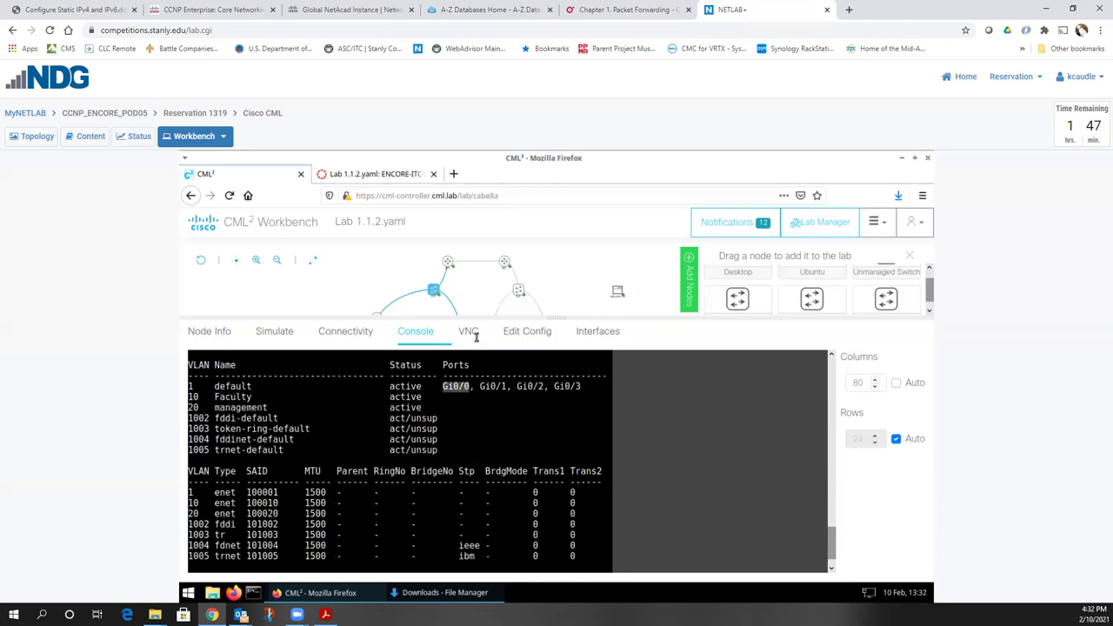
pyautogui.moveTo(462, 318); pyautogui.dragTo(456, 402)
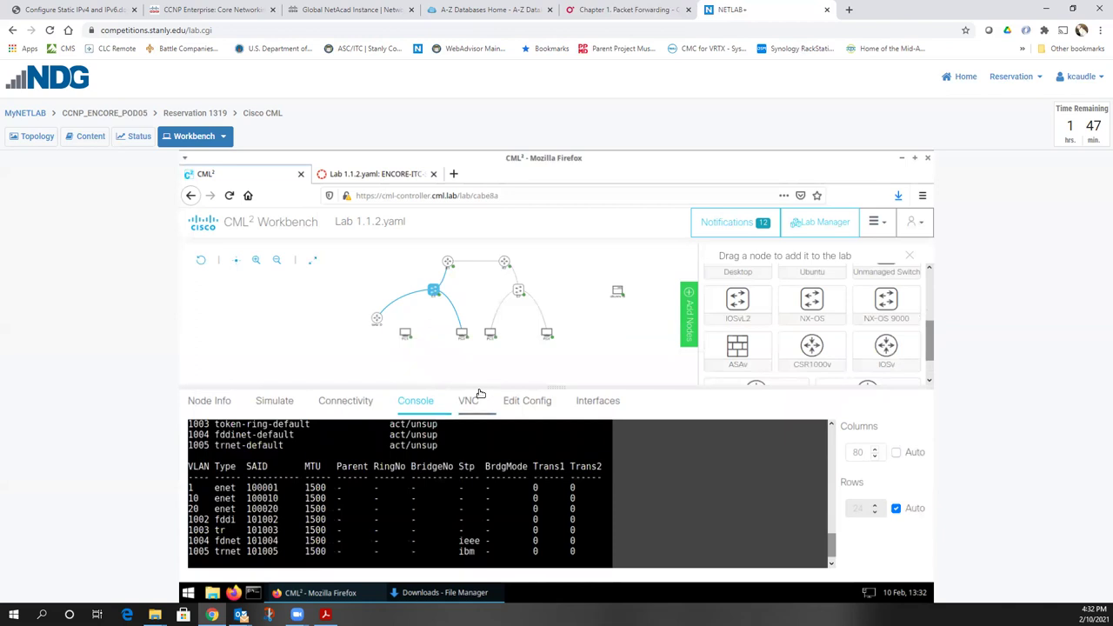
pyautogui.moveTo(480, 388); pyautogui.dragTo(485, 353)
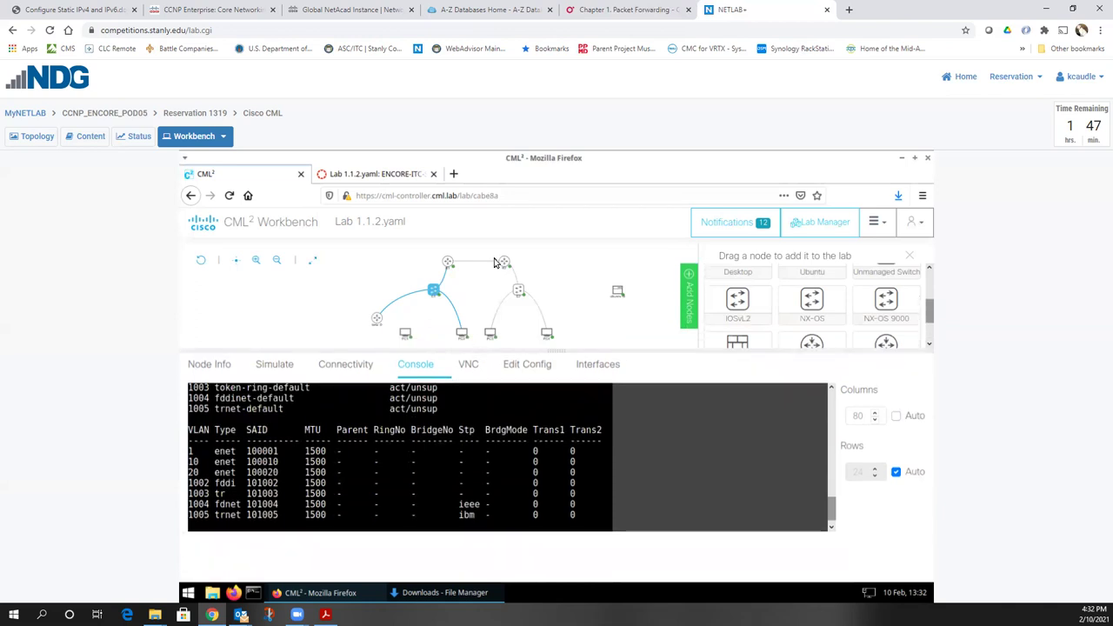
# Compare against O'Reilly Example 1-1, then return to the lab workbench.
pyautogui.click(614, 9)
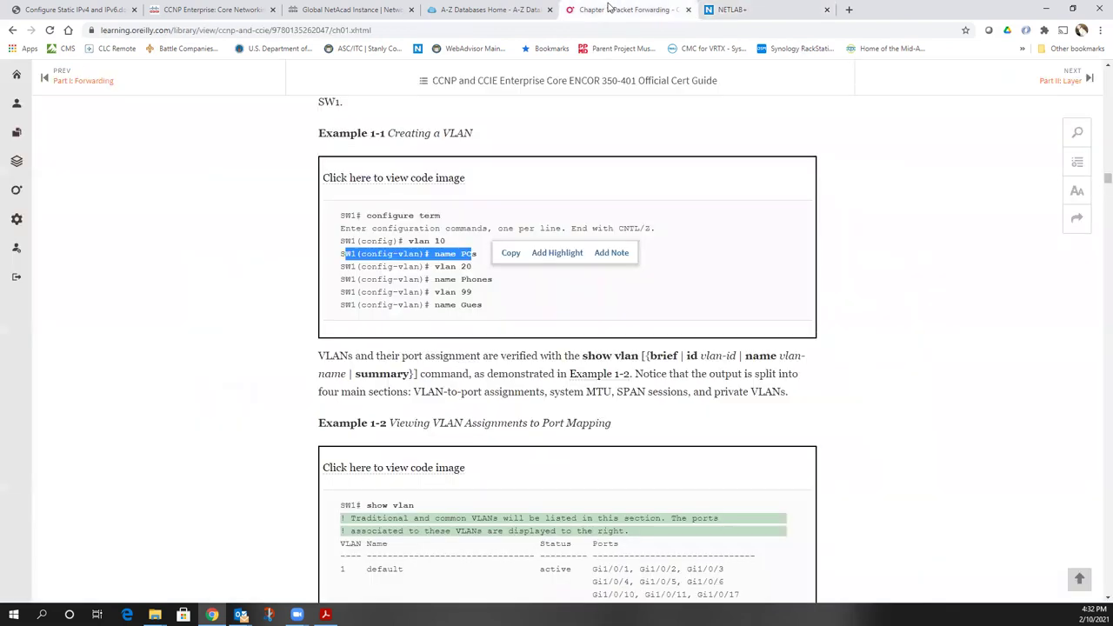
pyautogui.scroll(-3, 479, 378)
pyautogui.scroll(2, 479, 377)
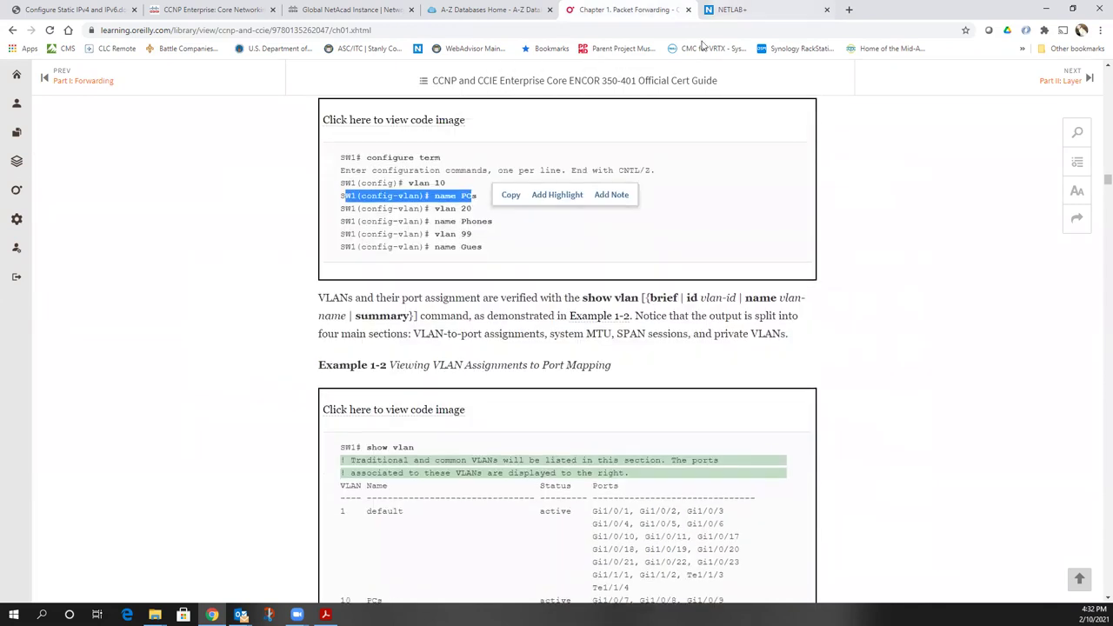
pyautogui.click(729, 10)
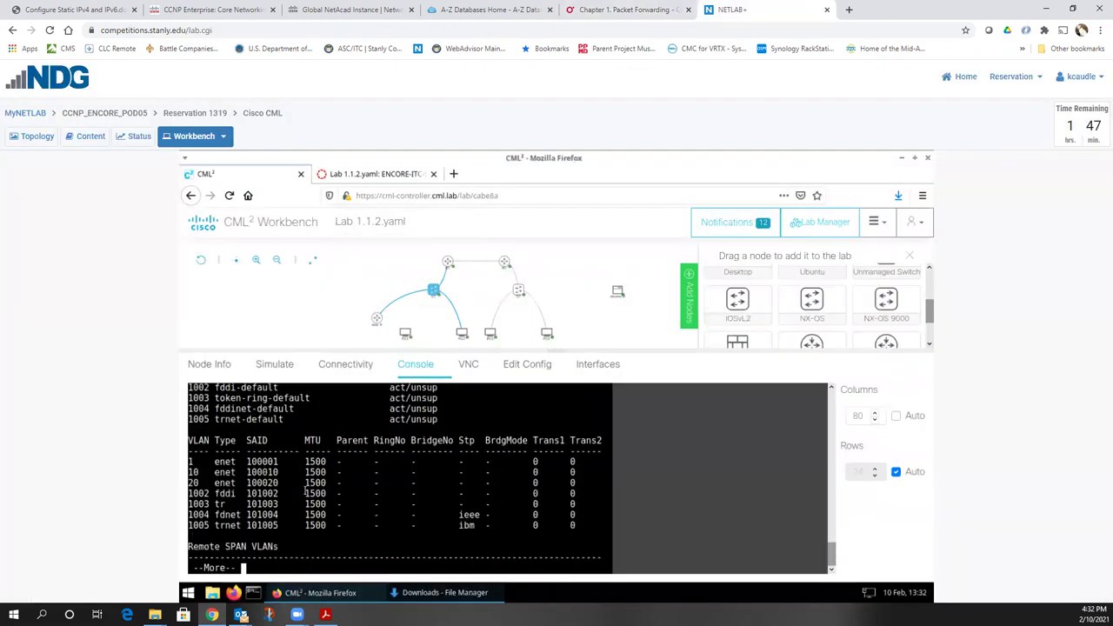
# Page past the remaining VLAN output and list D1's flash: contents.
pyautogui.scroll(2, 279, 503)
pyautogui.scroll(-2, 283, 511)
pyautogui.press('space')
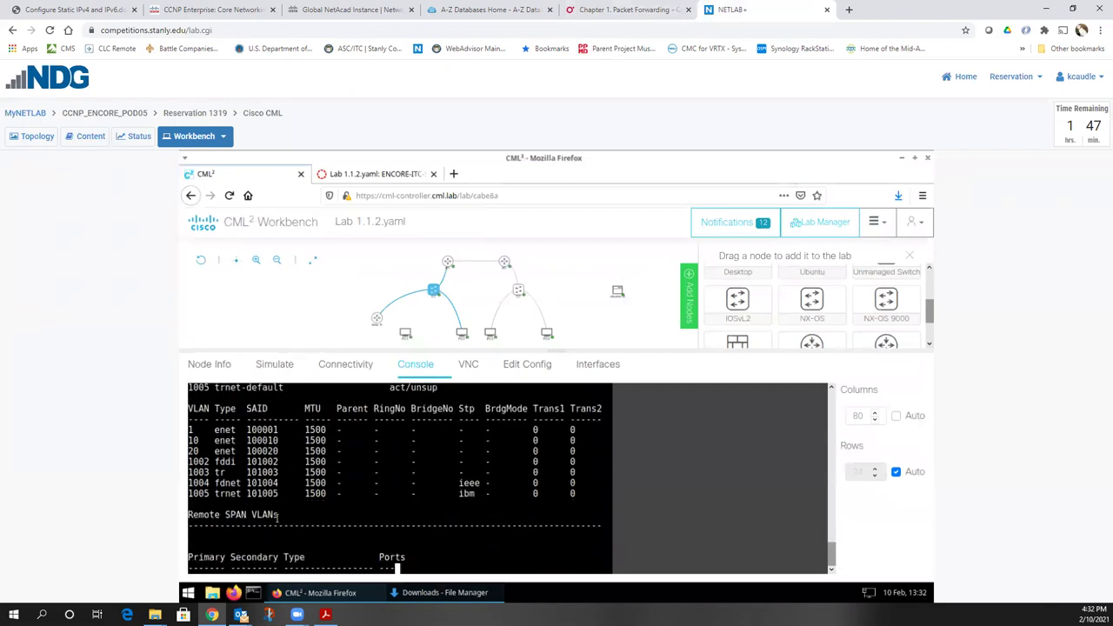
pyautogui.write('do sh ')
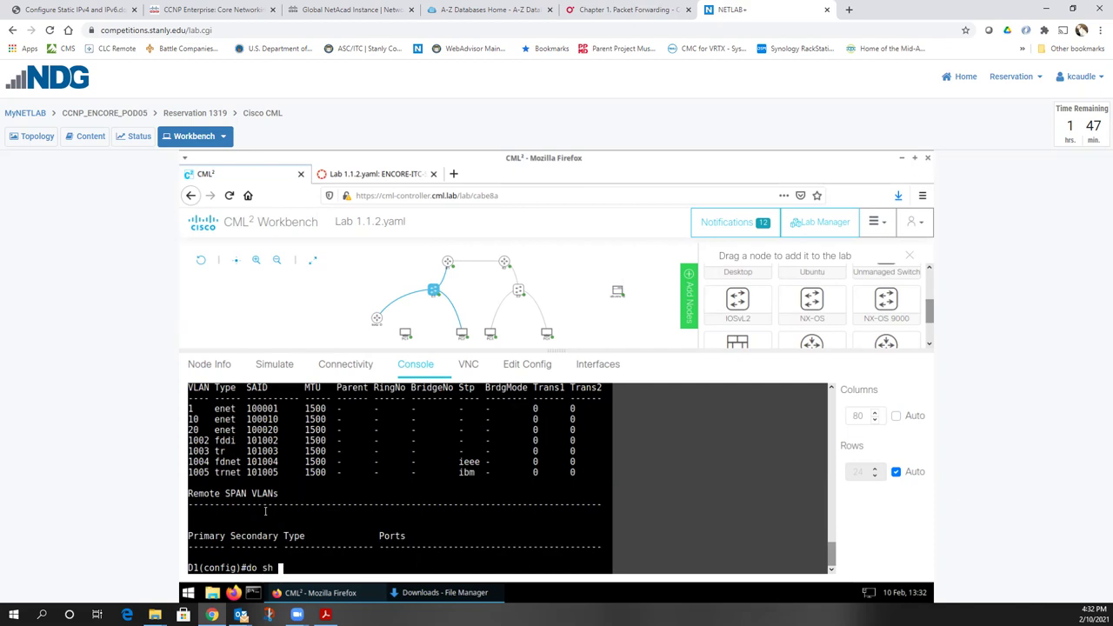
pyautogui.write('flashL:')
pyautogui.press('Return')
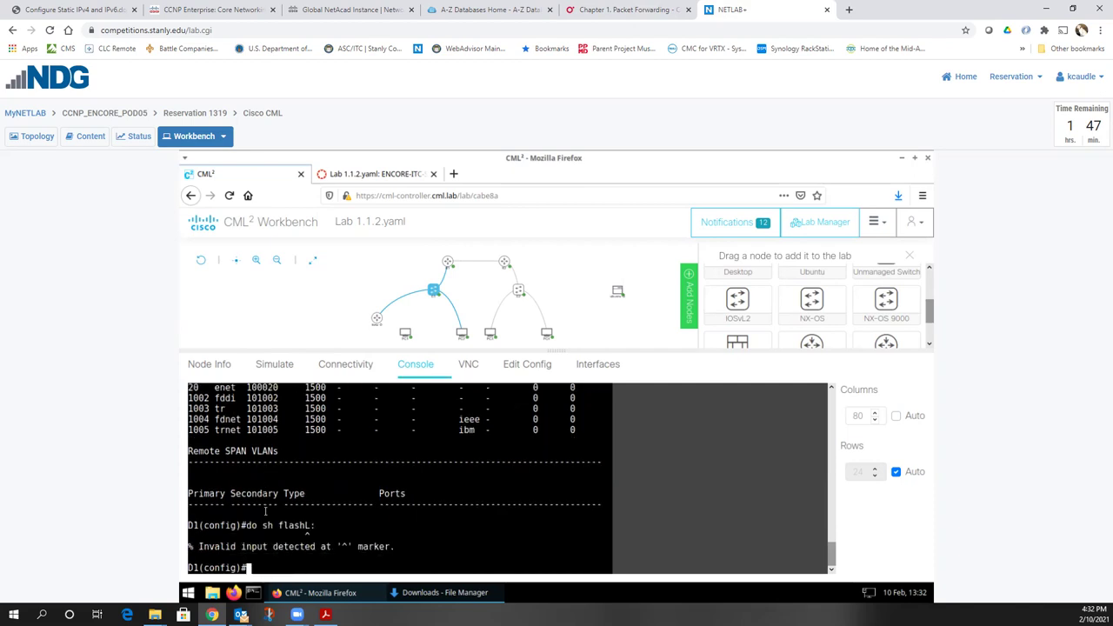
pyautogui.write('flash:')
pyautogui.press('Return')
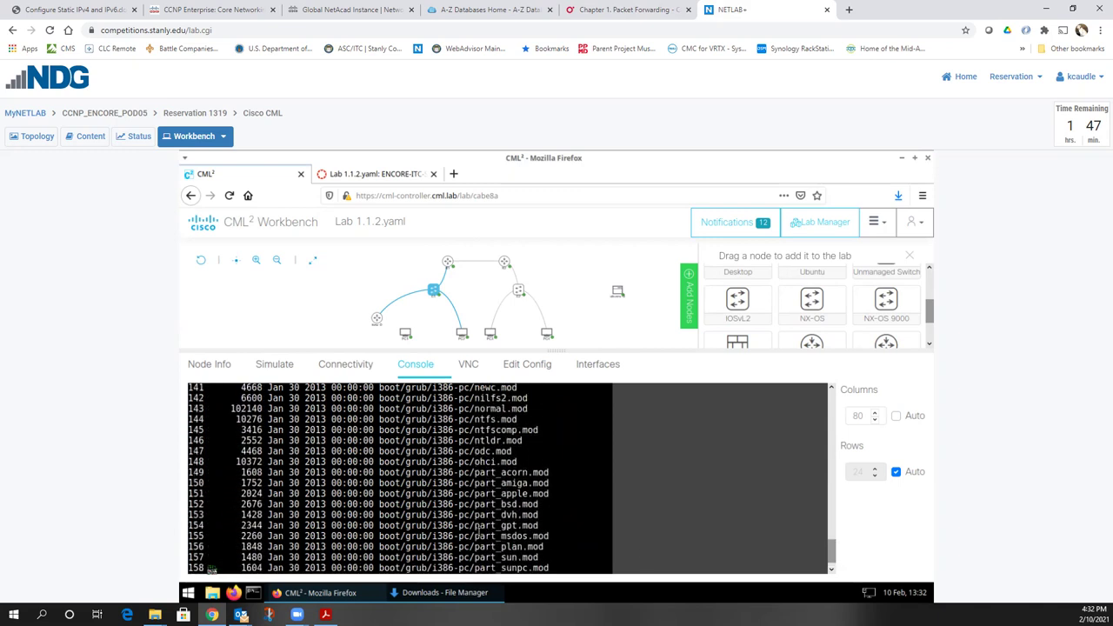
pyautogui.scroll(12, 477, 527)
pyautogui.scroll(20, 477, 531)
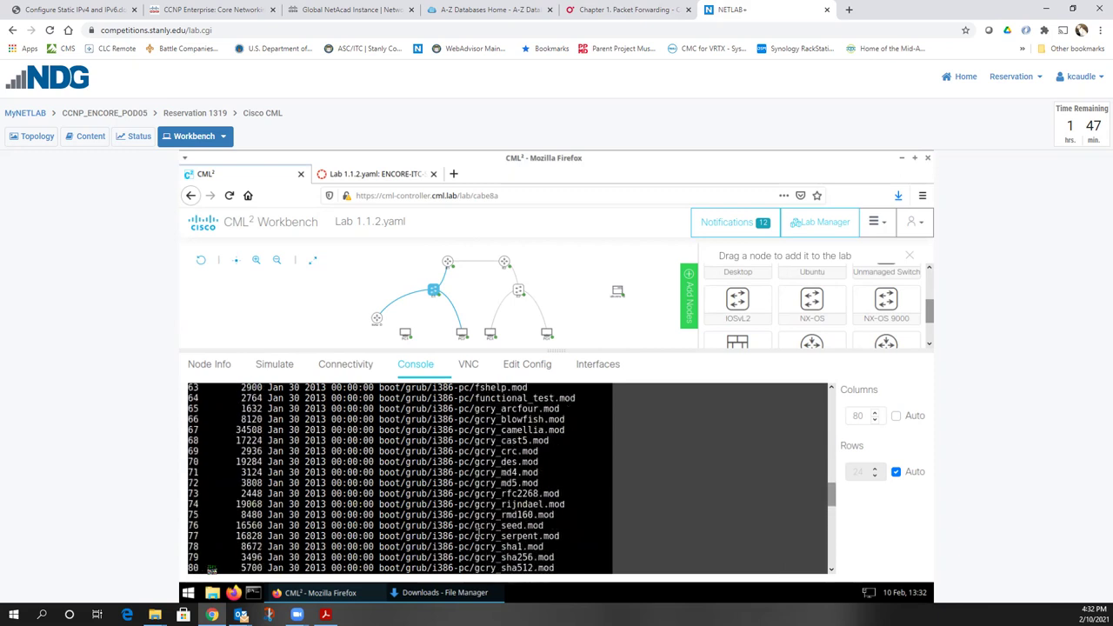
pyautogui.scroll(14, 477, 530)
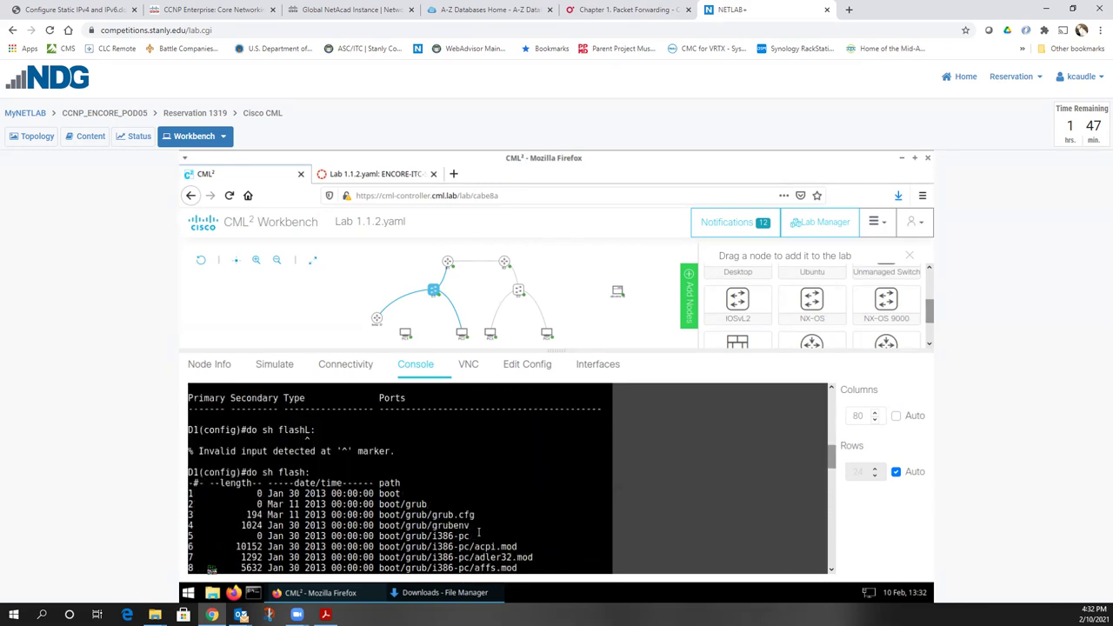
pyautogui.scroll(-5, 476, 529)
pyautogui.scroll(-19, 476, 527)
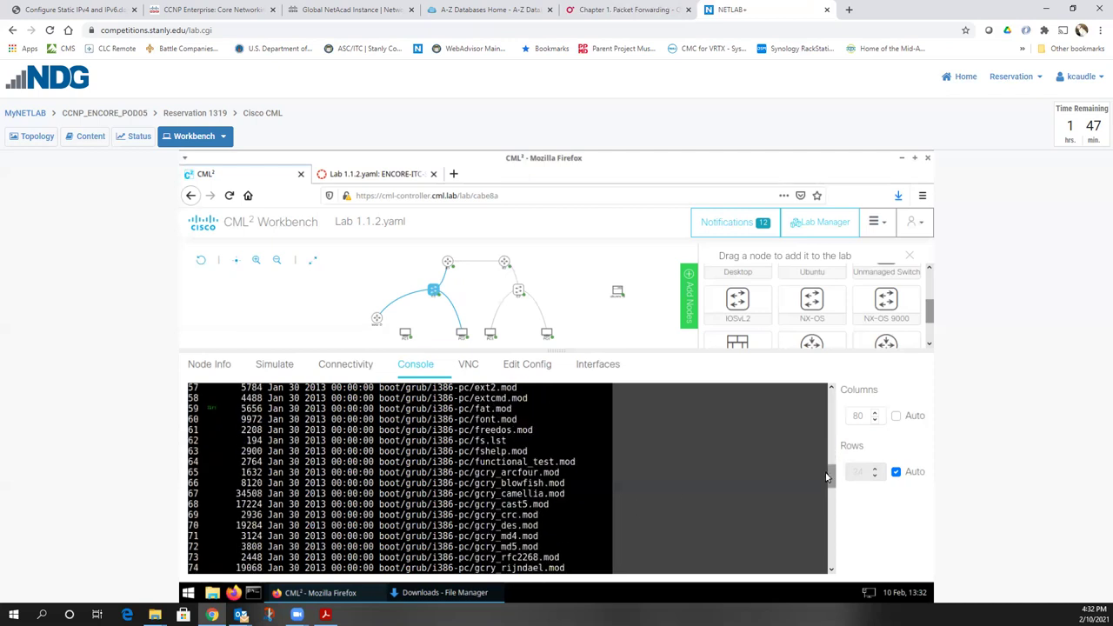
pyautogui.moveTo(830, 477); pyautogui.dragTo(831, 561)
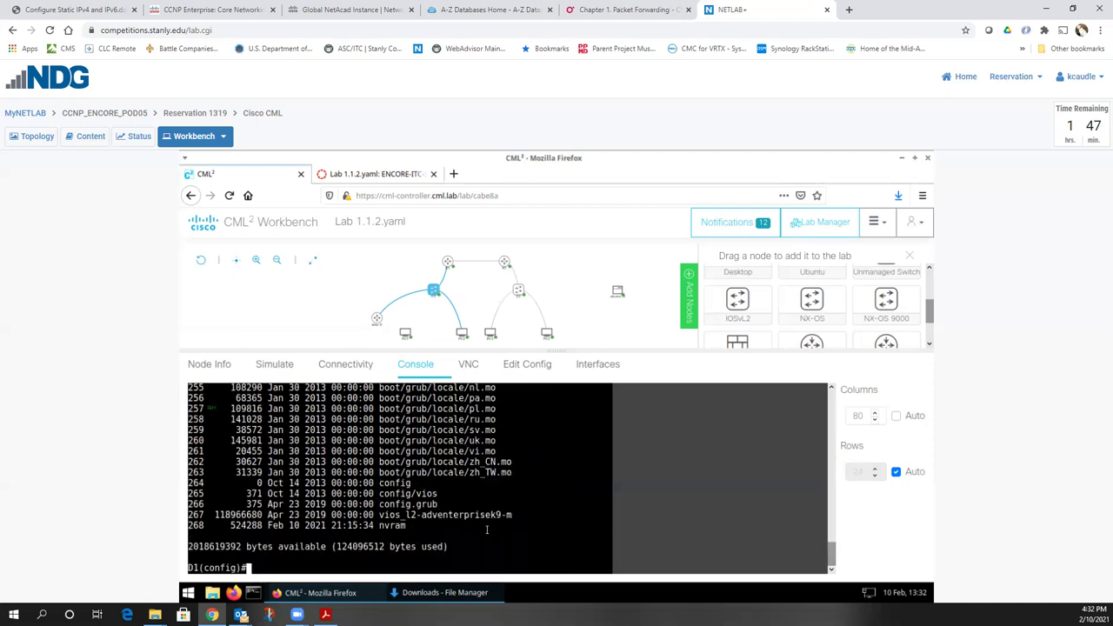
pyautogui.scroll(2, 383, 526)
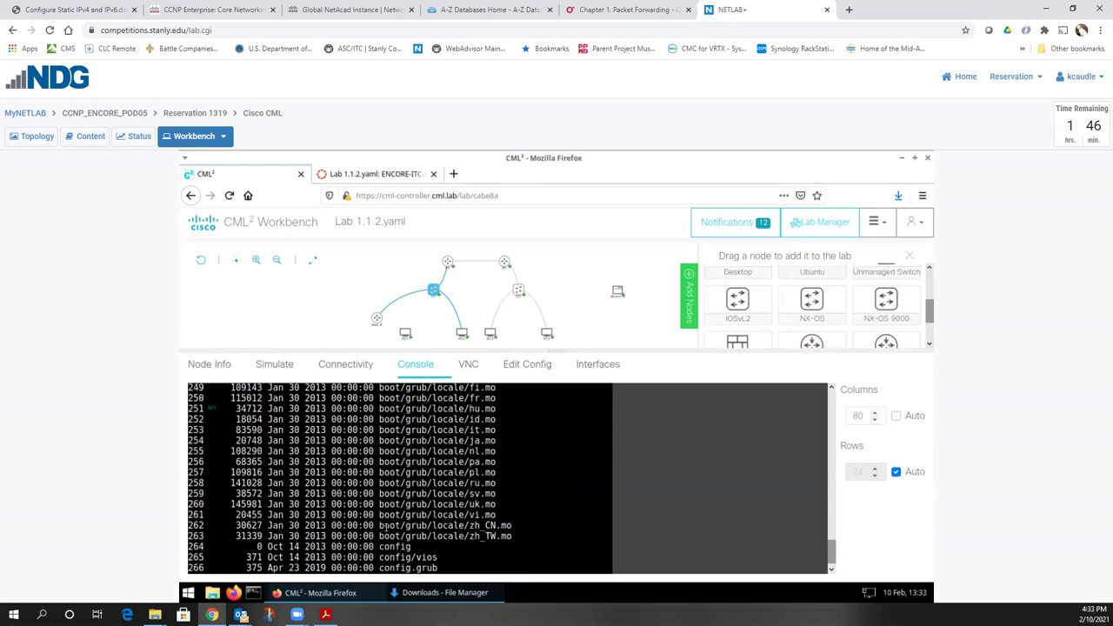
pyautogui.scroll(5, 384, 525)
pyautogui.scroll(-7, 384, 526)
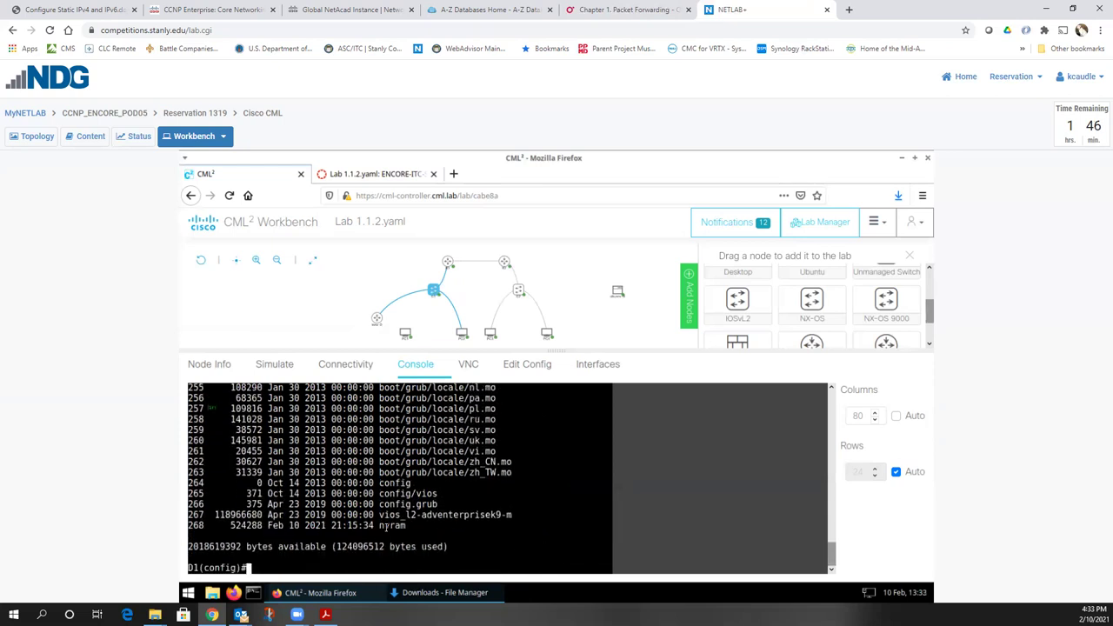
# Leave configuration mode with Ctrl+Z, returning to the D1# prompt.
pyautogui.hotkey('ctrl', 'z')
pyautogui.press('Return')
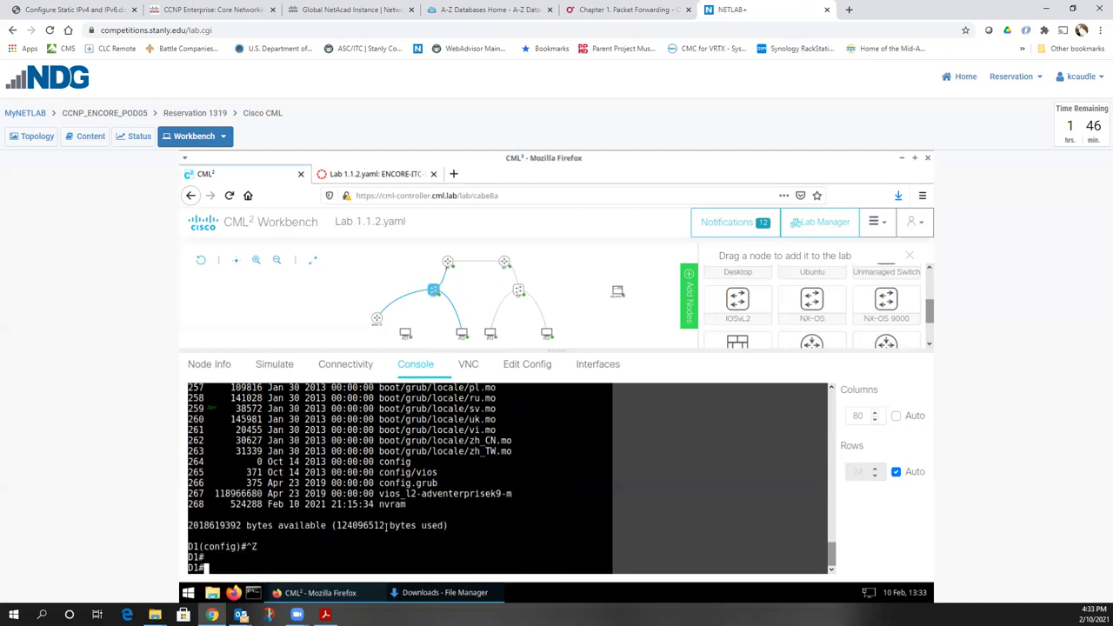
pyautogui.write('sj')
pyautogui.press('Return')
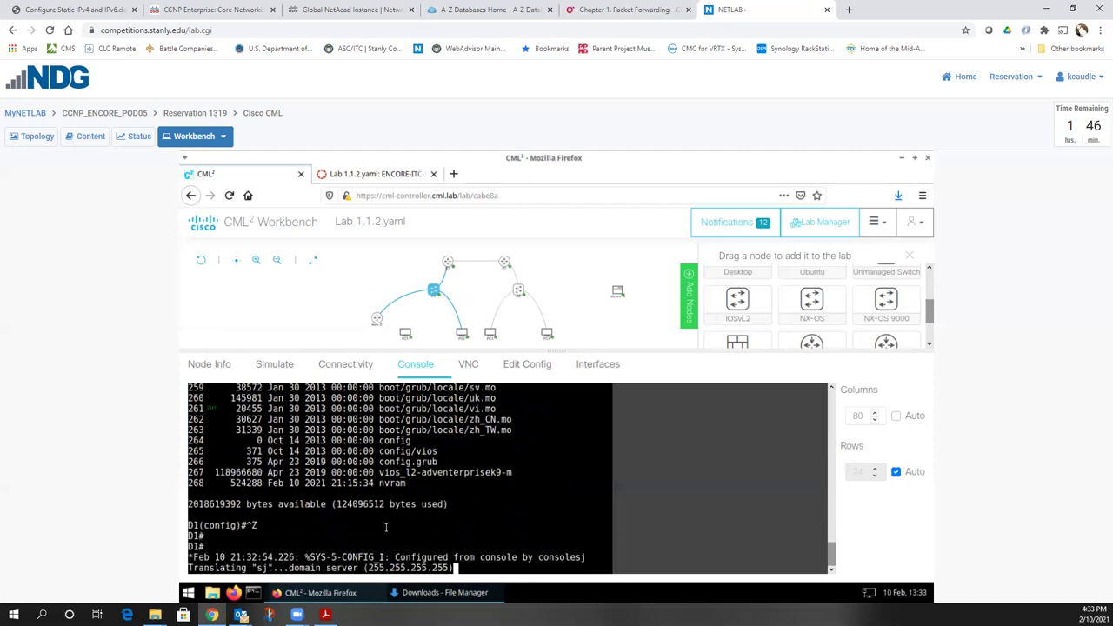
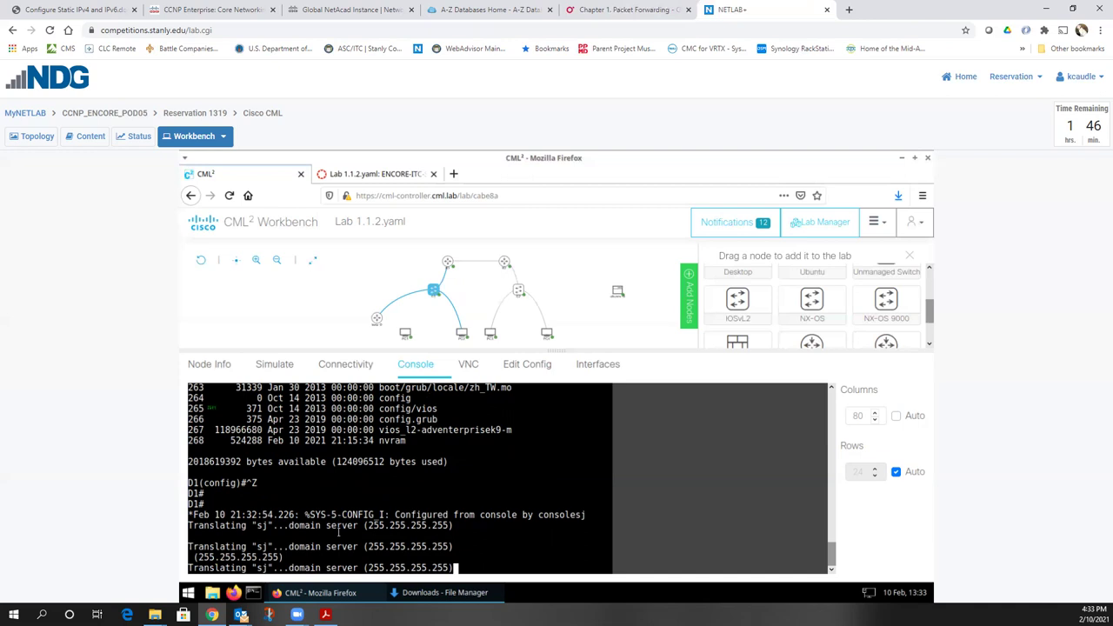
# Enter global configuration on D1 and disable DNS name lookup with no ip domain-lookup.
pyautogui.write('xx')
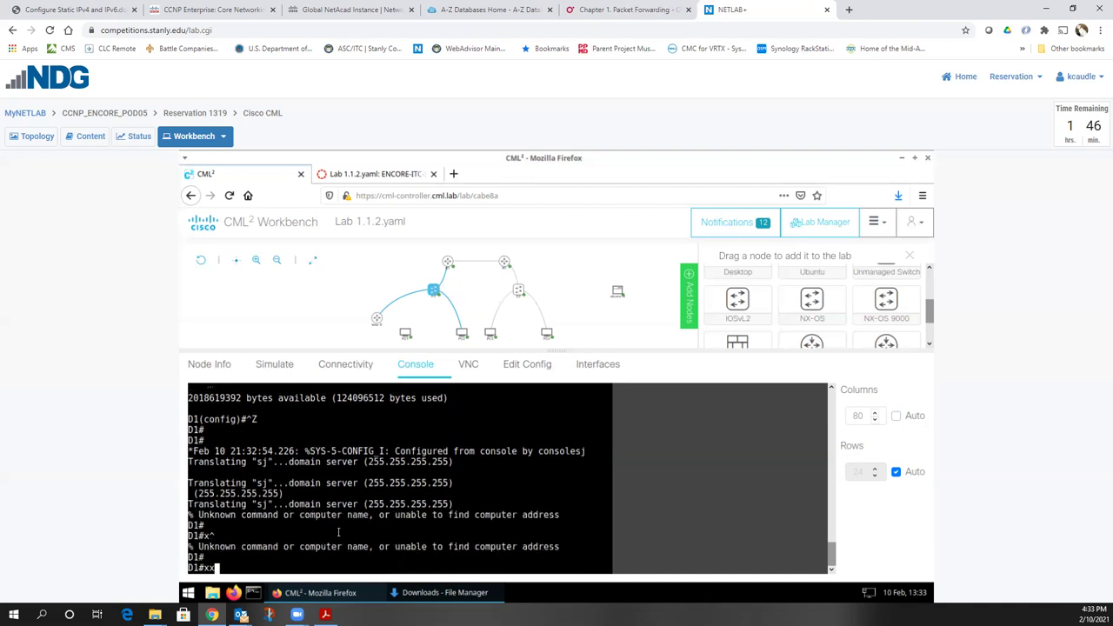
pyautogui.press('BackSpace')
pyautogui.press('BackSpace')
pyautogui.write('config t')
pyautogui.press('Return')
pyautogui.write('no ip dom')
pyautogui.press('Tab')
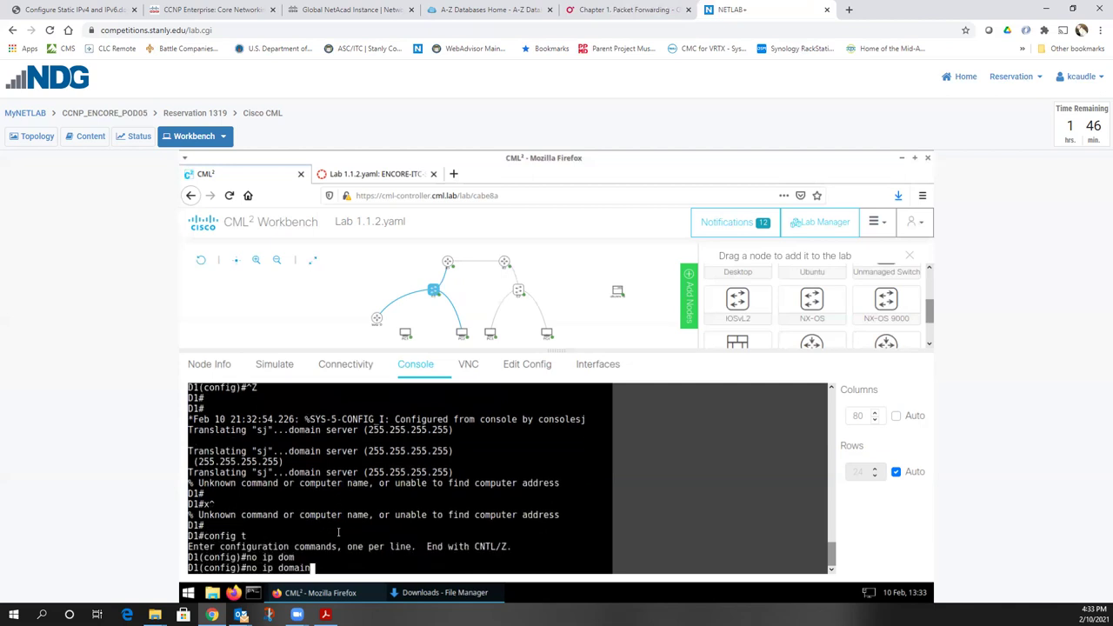
pyautogui.write('-l')
pyautogui.press('Tab')
pyautogui.write('o')
pyautogui.press('Tab')
pyautogui.press('Return')
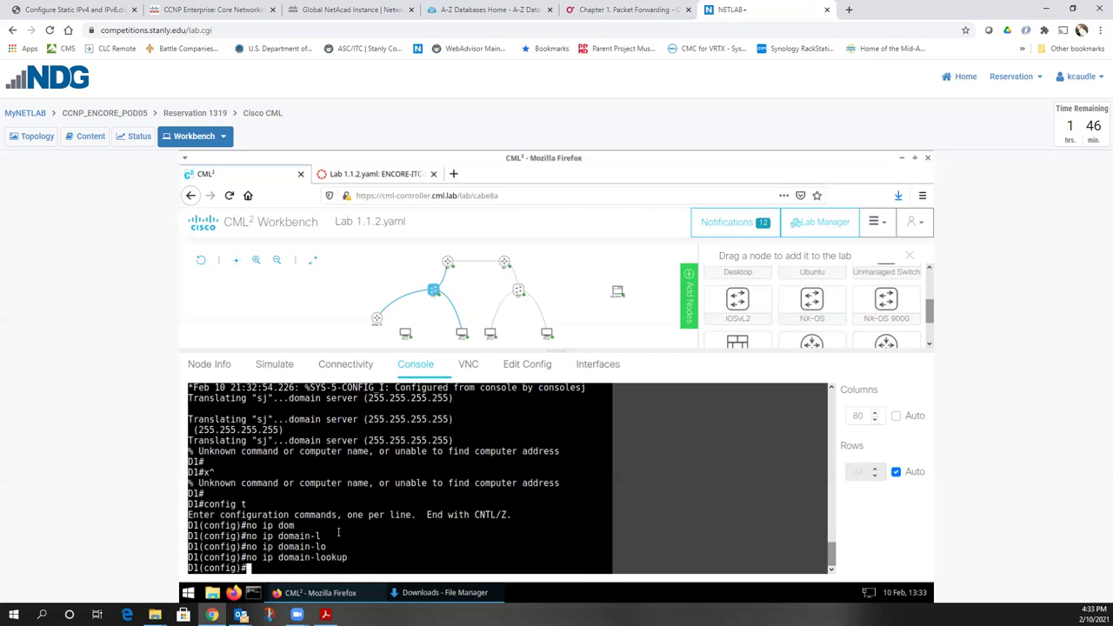
# Enable logging synchronous on console line 0, then exit configuration mode with Ctrl+Z.
pyautogui.write('line con 0')
pyautogui.press('Return')
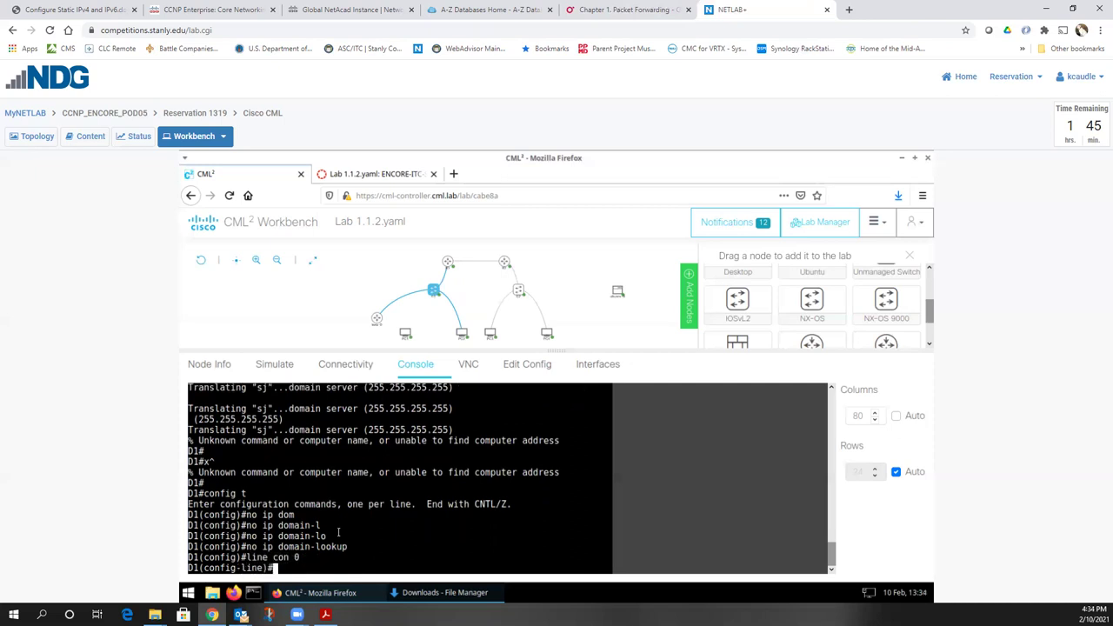
pyautogui.write('logg s')
pyautogui.press('Tab')
pyautogui.press('Return')
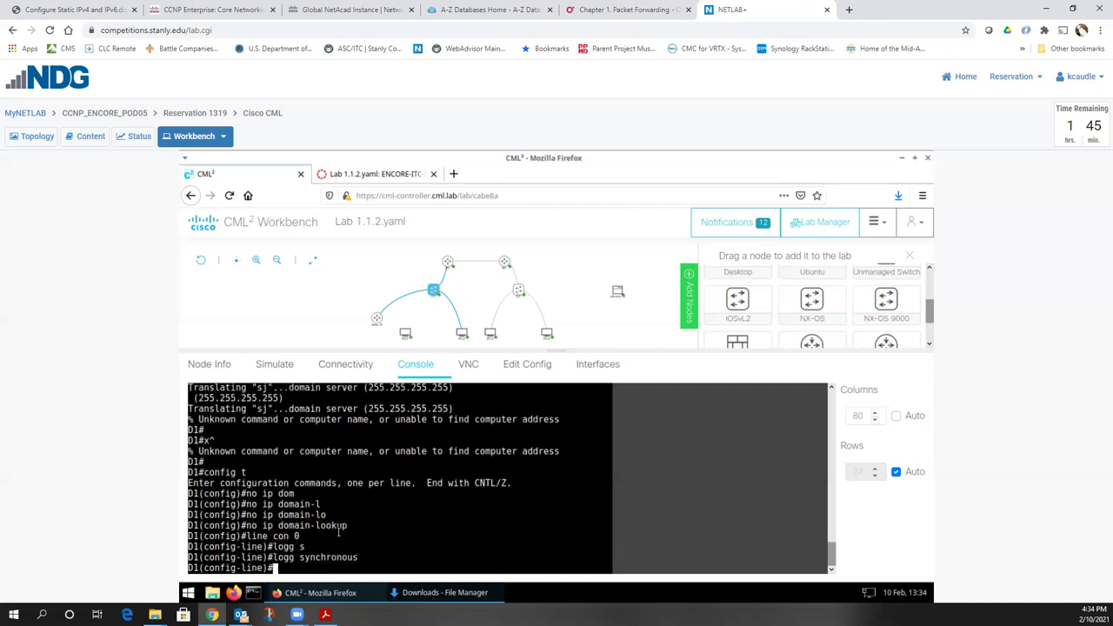
pyautogui.hotkey('ctrl', 'z')
pyautogui.press('Return')
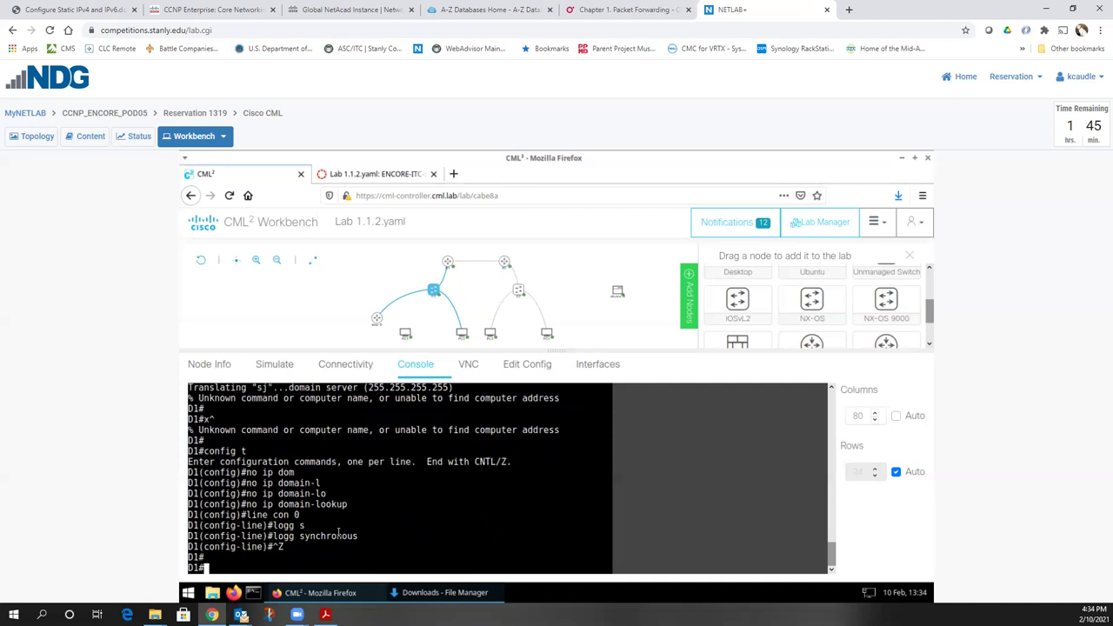
pyautogui.press('Return')
pyautogui.press('Return')
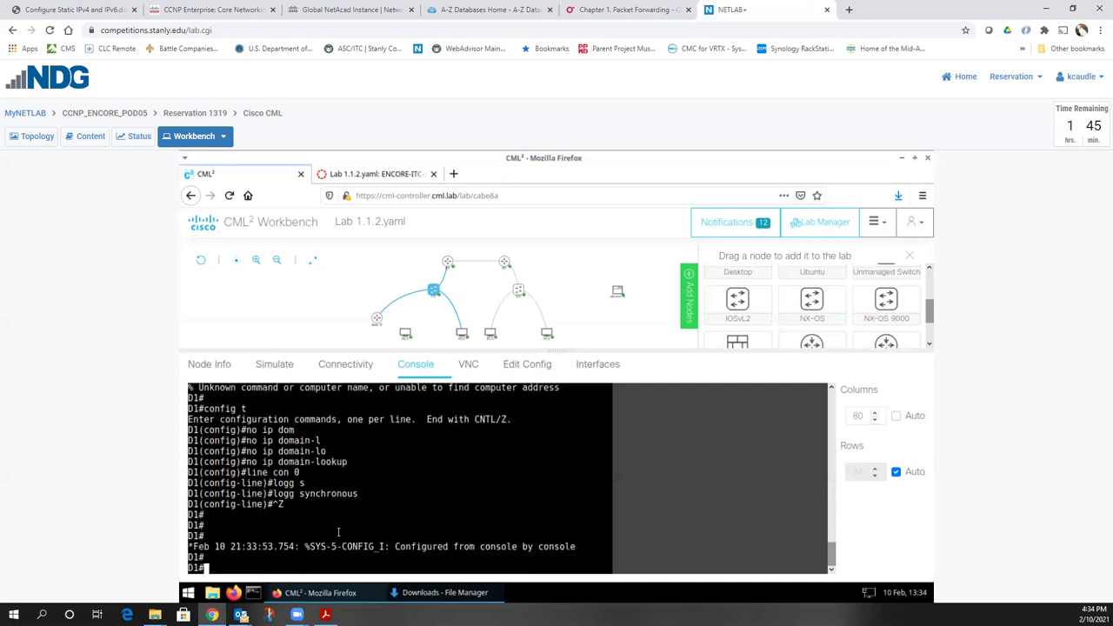
pyautogui.press('Return')
# List D1's flash contents with dir flash:, correcting a mistyped show command first.
pyautogui.write('sh flsh')
pyautogui.press('BackSpace')
pyautogui.press('BackSpace')
pyautogui.press('BackSpace')
pyautogui.press('BackSpace')
pyautogui.press('BackSpace')
pyautogui.press('BackSpace')
pyautogui.press('BackSpace')
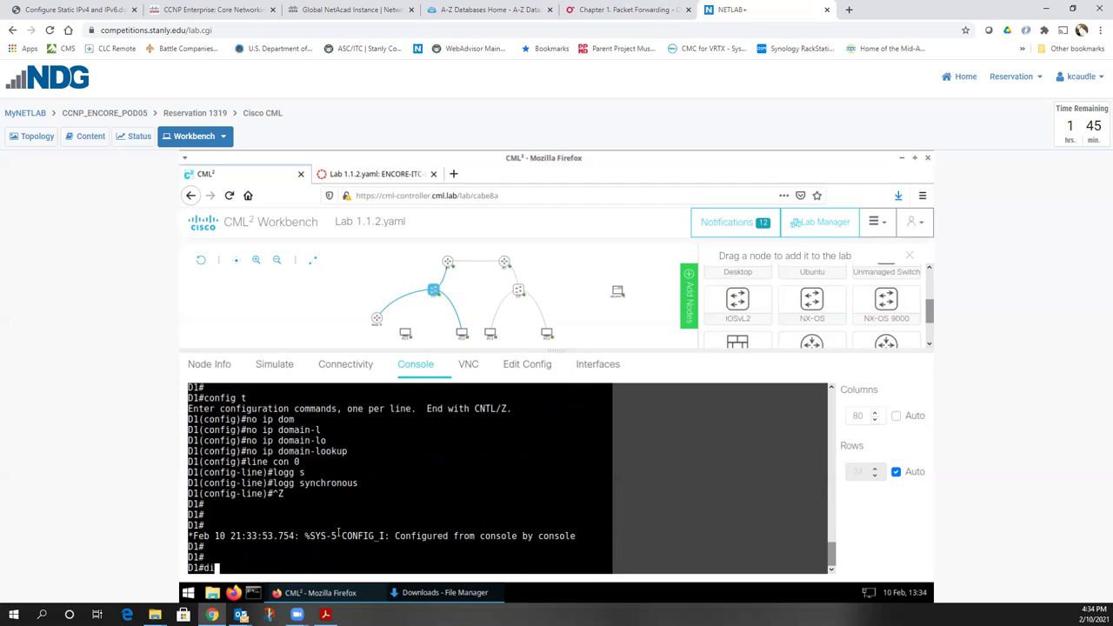
pyautogui.write('dir flash:')
pyautogui.press('Return')
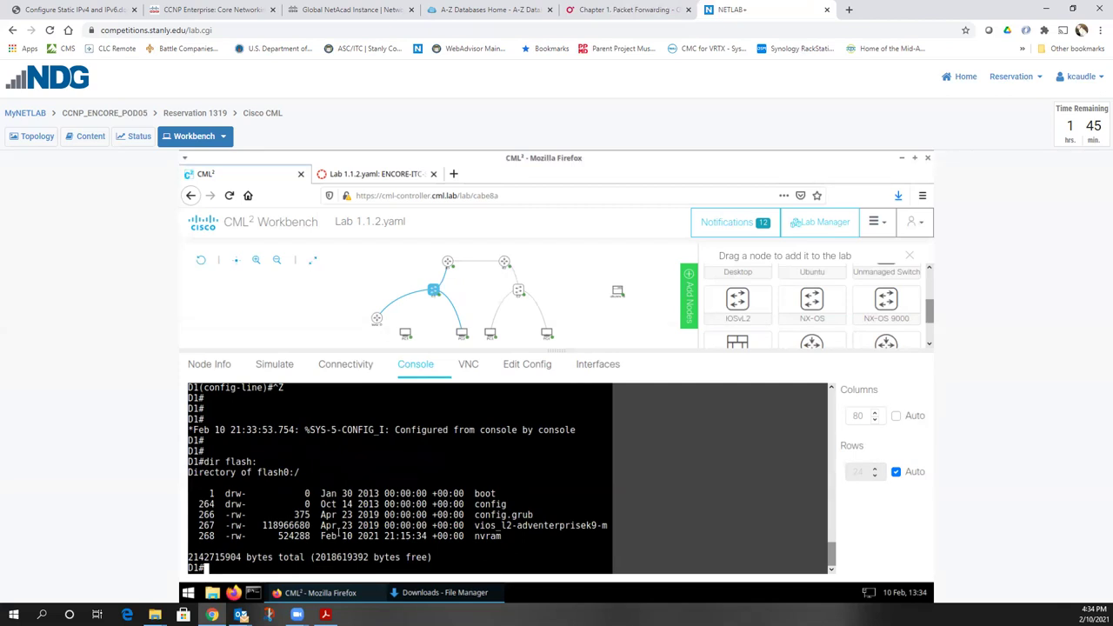
# Try dir bootflash:, then rerun the listing as dir flash: after fixing a stray semicolon.
pyautogui.write('dir bootflash:')
pyautogui.press('Return')
pyautogui.press('Up')
pyautogui.press('BackSpace')
pyautogui.press('BackSpace')
pyautogui.press('BackSpace')
pyautogui.press('BackSpace')
pyautogui.press('BackSpace')
pyautogui.press('BackSpace')
pyautogui.press('BackSpace')
pyautogui.press('BackSpace')
pyautogui.press('BackSpace')
pyautogui.press('BackSpace')
pyautogui.press('BackSpace')
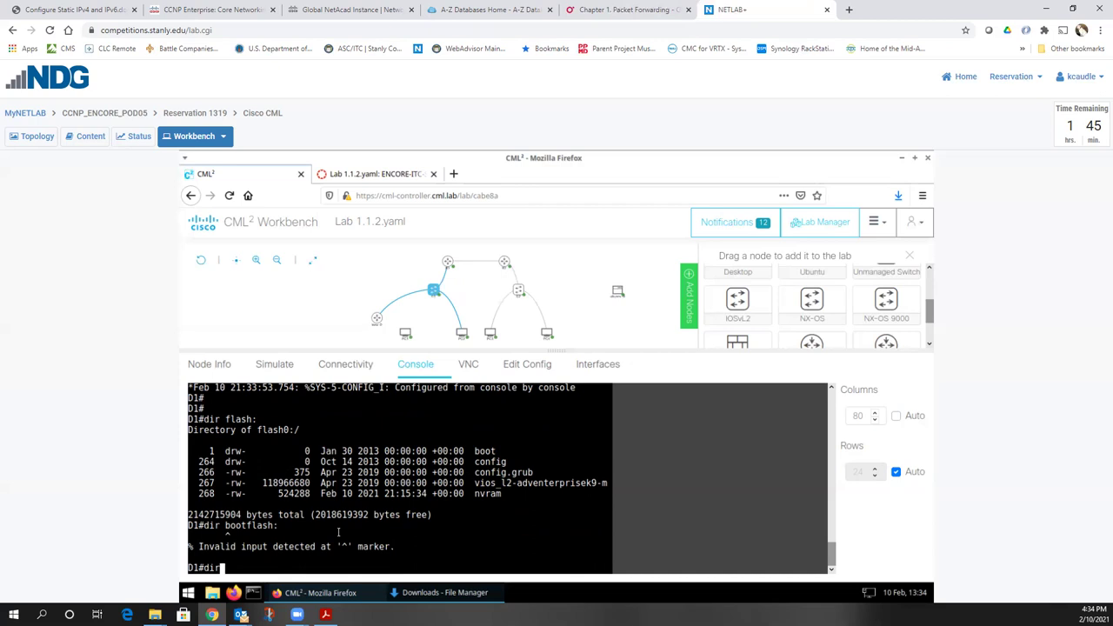
pyautogui.write('flash;')
pyautogui.press('Return')
pyautogui.press('Up')
pyautogui.press('BackSpace')
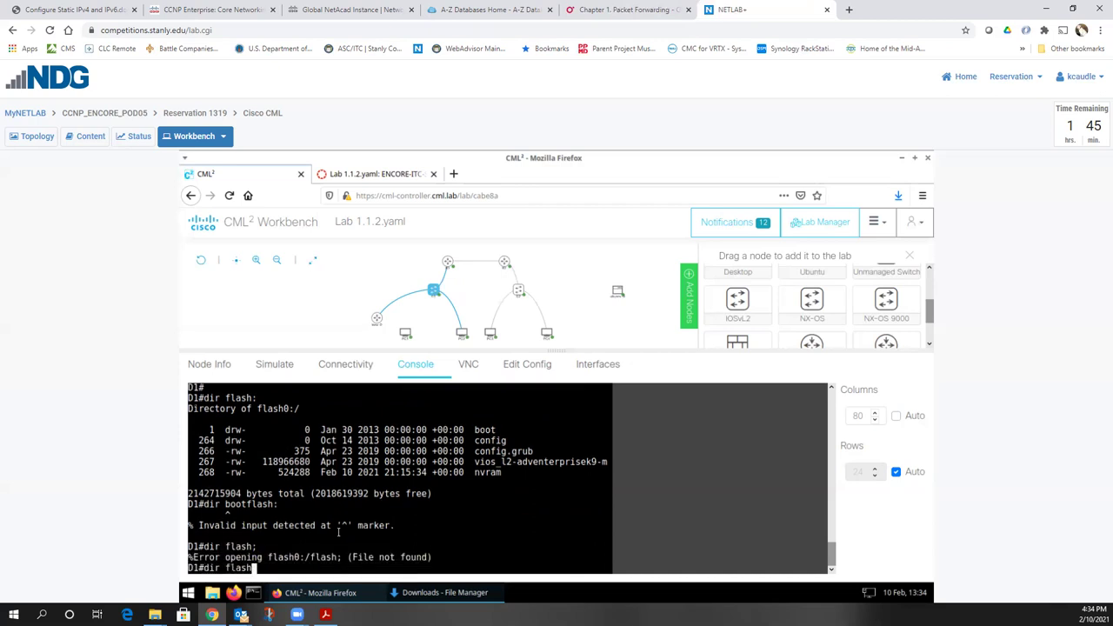
pyautogui.write(':')
pyautogui.press('Return')
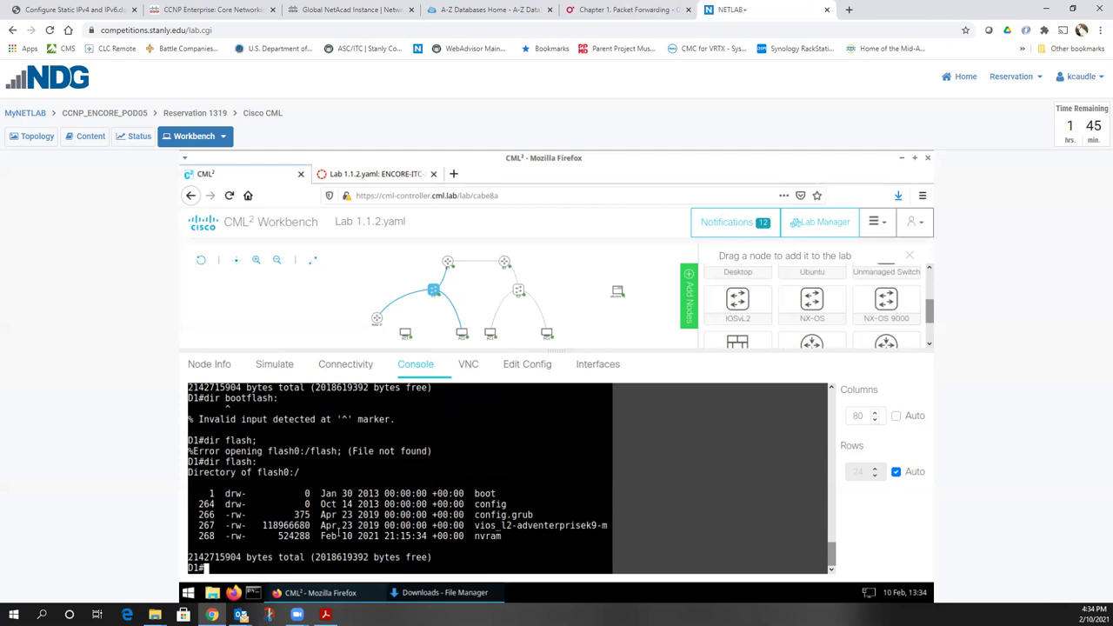
# Save D1's configuration with wr and relist flash: to spot the nvram and e1000_bia.txt entries.
pyautogui.write('wr')
pyautogui.press('Return')
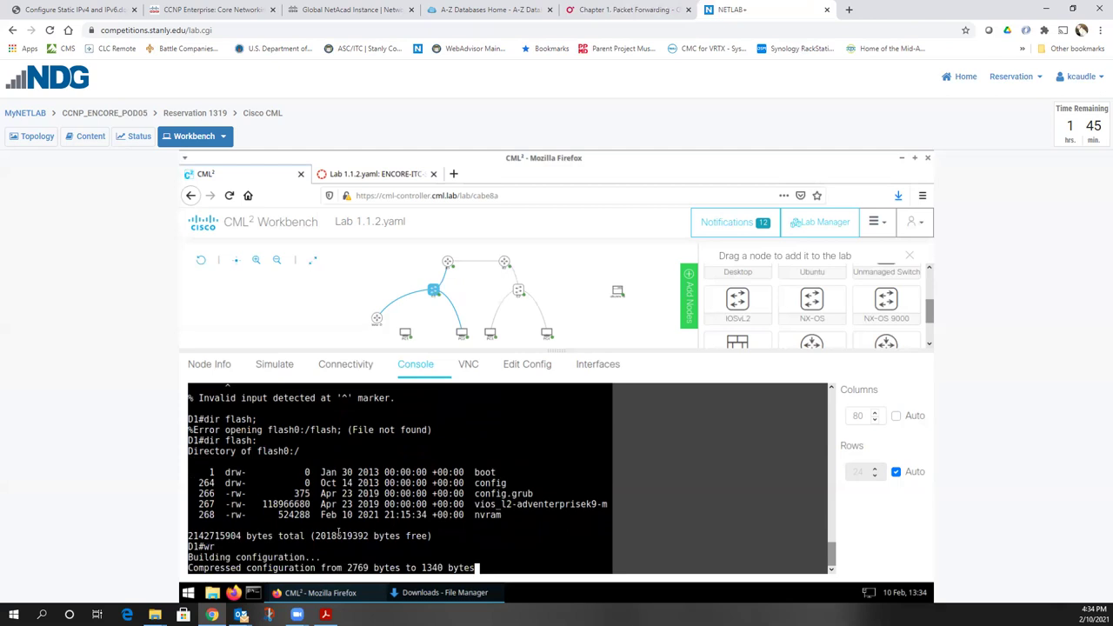
pyautogui.press('Return')
pyautogui.press('Return')
pyautogui.press('Return')
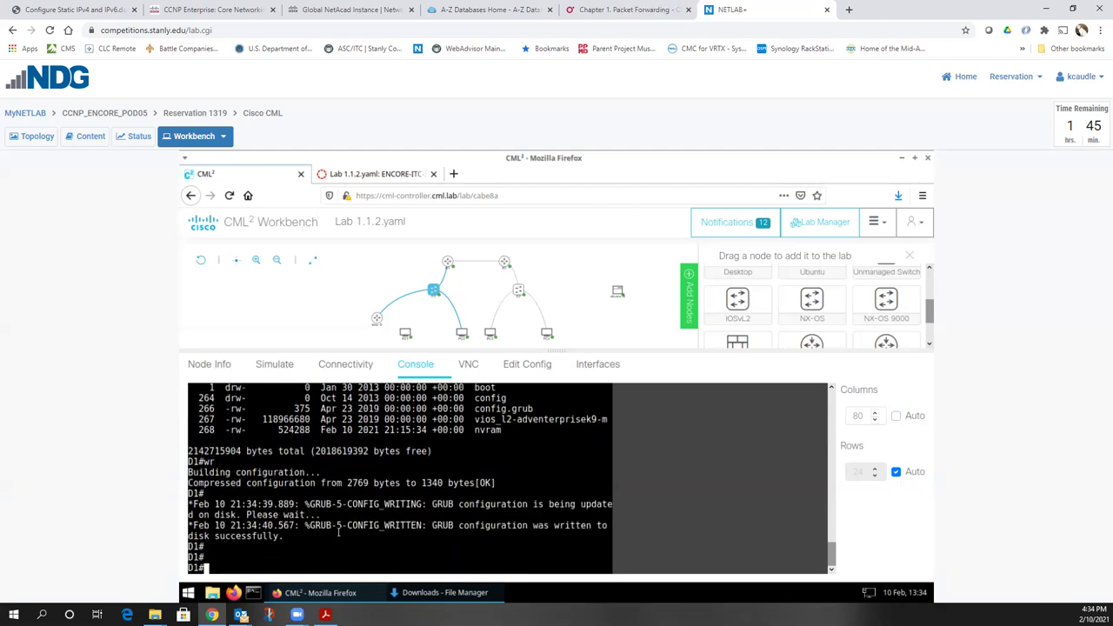
pyautogui.write('dir flash:')
pyautogui.press('Return')
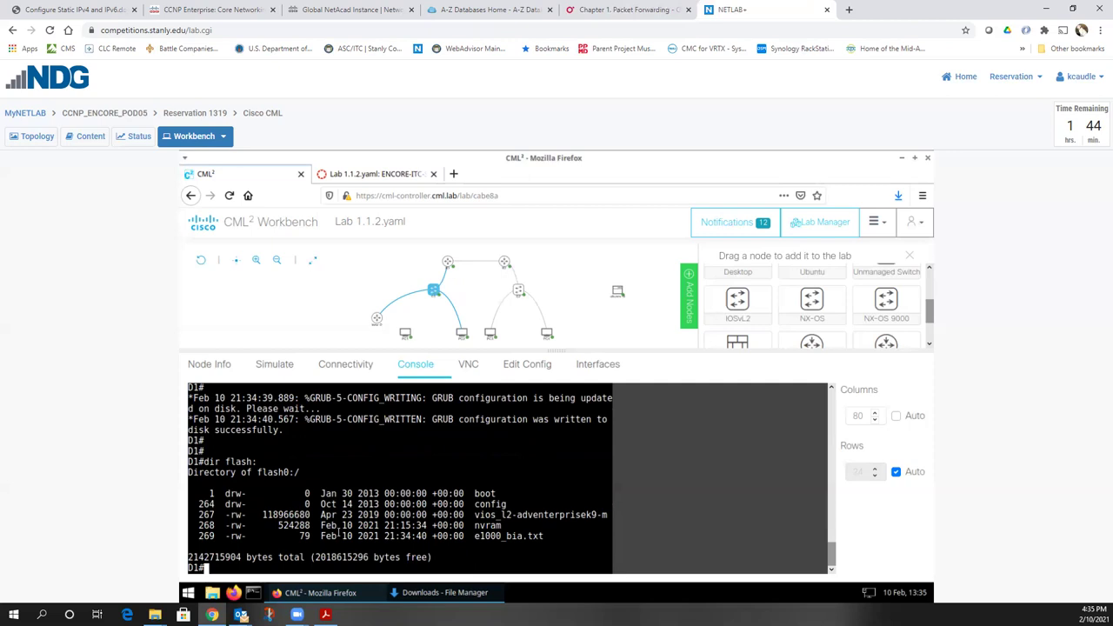
pyautogui.moveTo(488, 536); pyautogui.dragTo(184, 487)
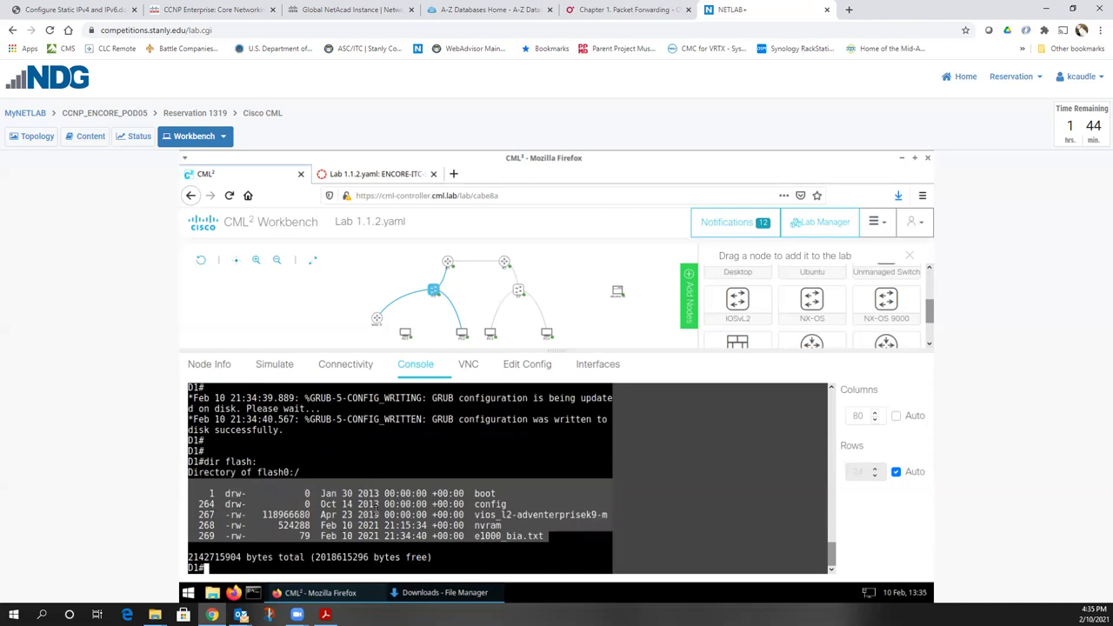
pyautogui.click(376, 511)
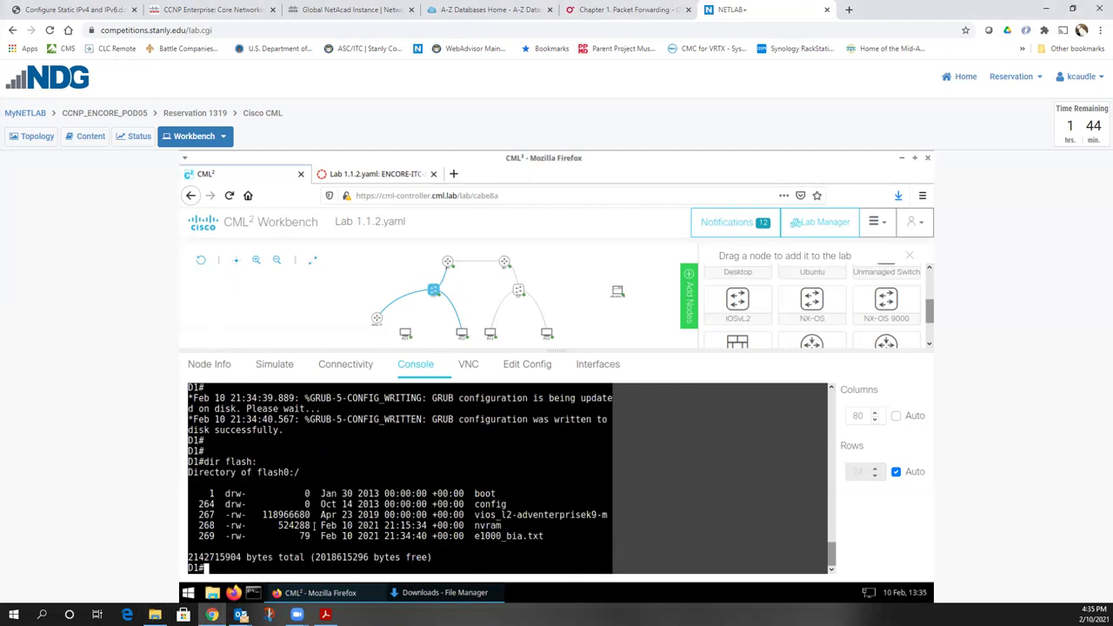
# Show D1's VLAN table and mark the port list and VLANs 10 Faculty and 20 management.
pyautogui.write('sh vlan')
pyautogui.press('Return')
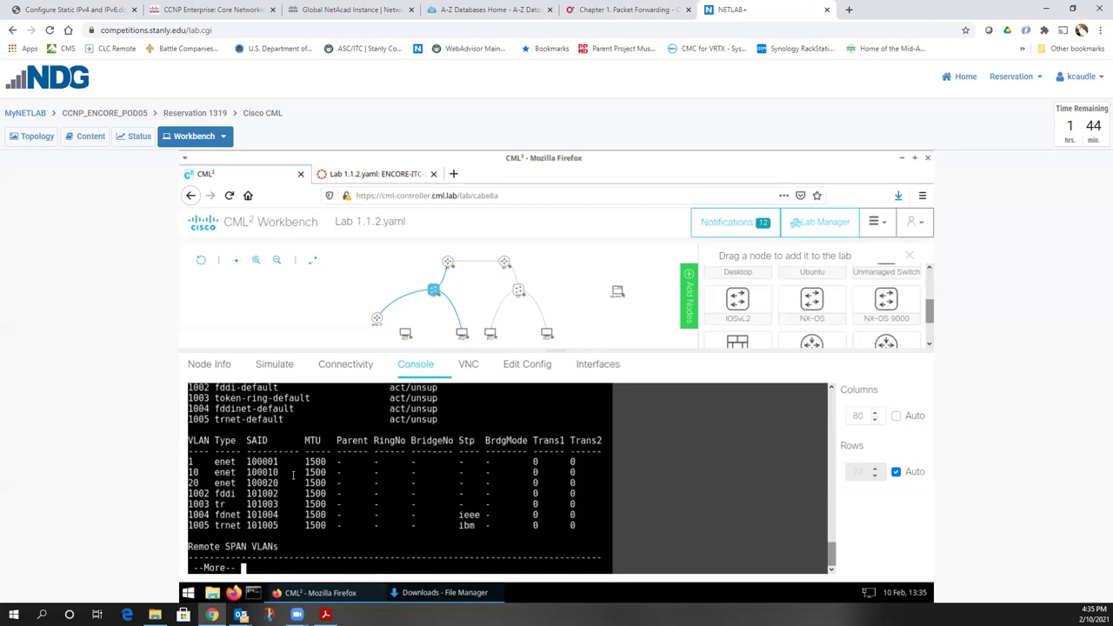
pyautogui.scroll(2, 293, 474)
pyautogui.moveTo(202, 441); pyautogui.dragTo(478, 419)
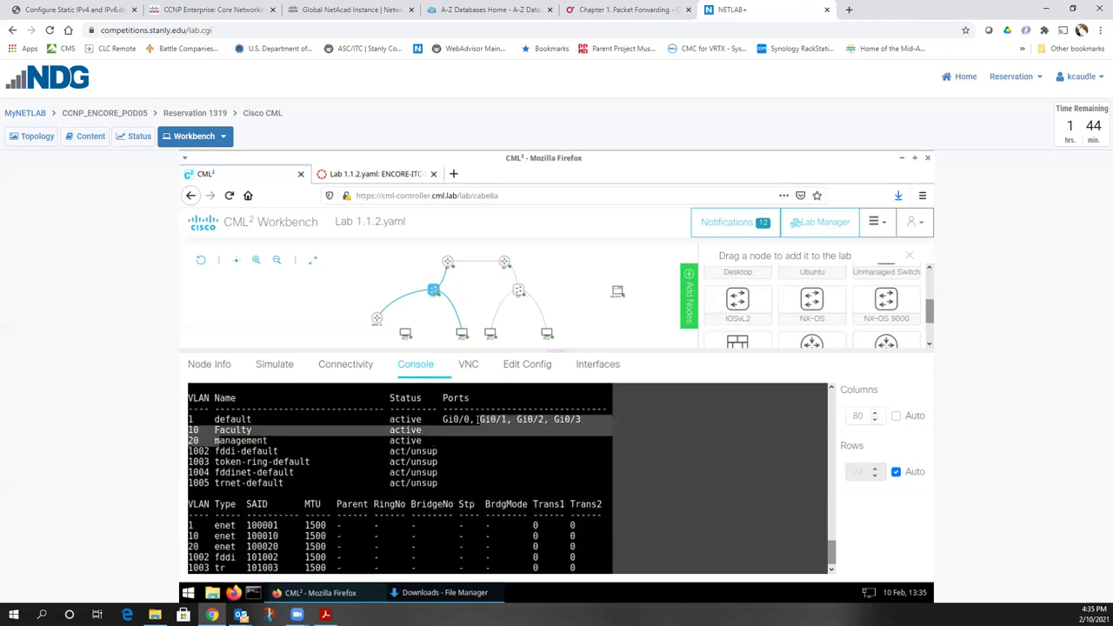
# Bring up the ENCOR guide's Chapter 1 page at the Example 1-3 show vlan output.
pyautogui.click(625, 10)
pyautogui.scroll(-3, 507, 465)
pyautogui.scroll(-6, 506, 464)
# Scroll past Examples 1-3 and 1-4 to Example 1-5 and highlight its switchport mode trunk line.
pyautogui.scroll(-3, 508, 470)
pyautogui.scroll(-12, 506, 465)
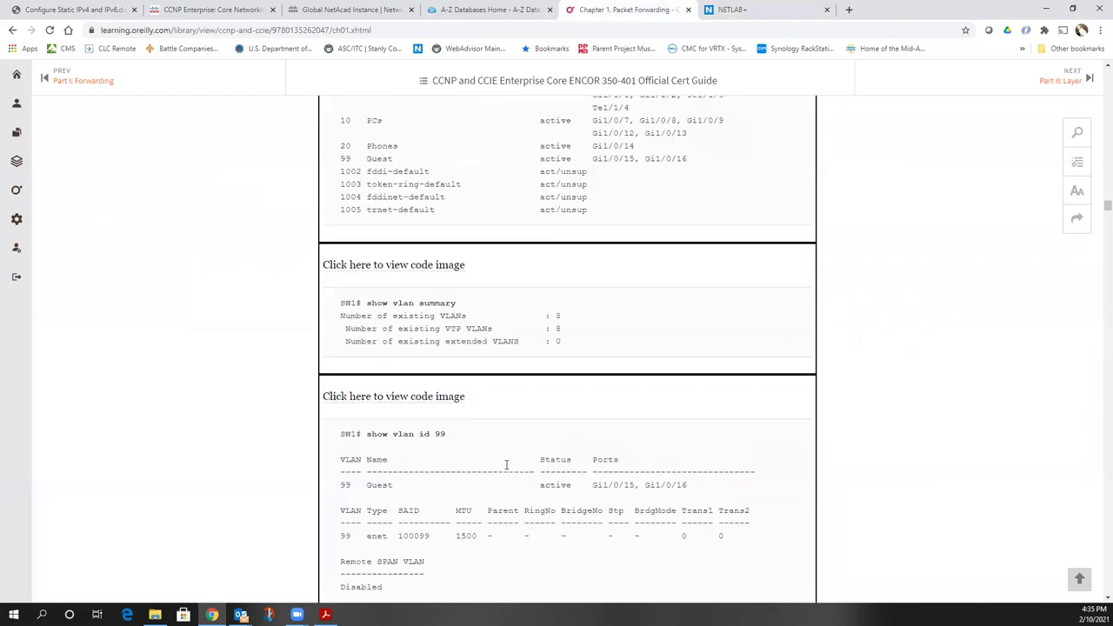
pyautogui.scroll(-8, 506, 466)
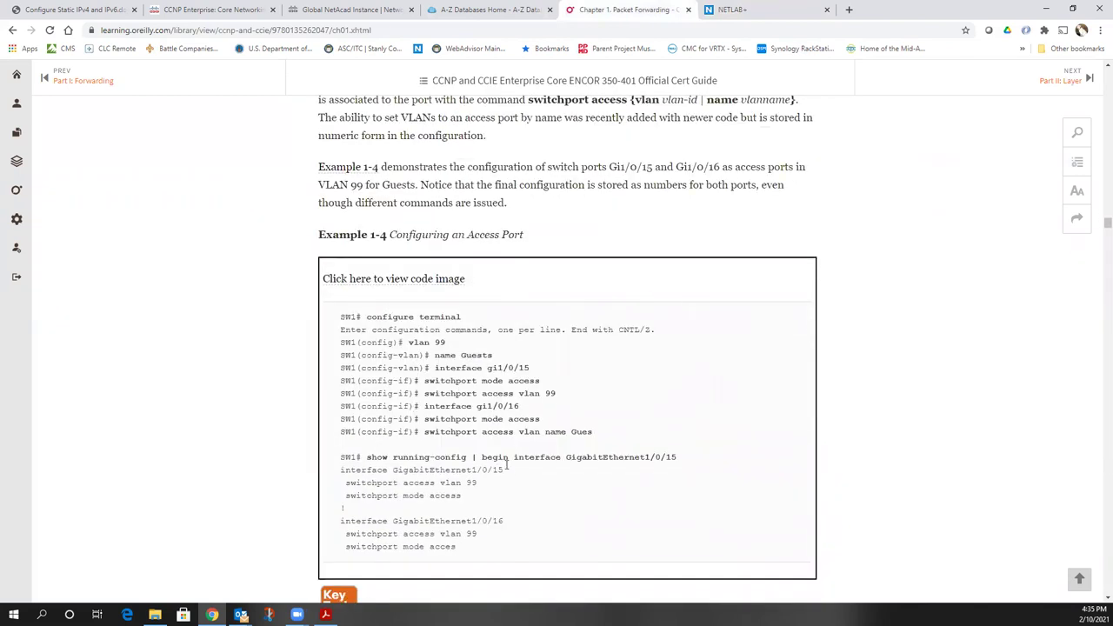
pyautogui.scroll(-2, 506, 466)
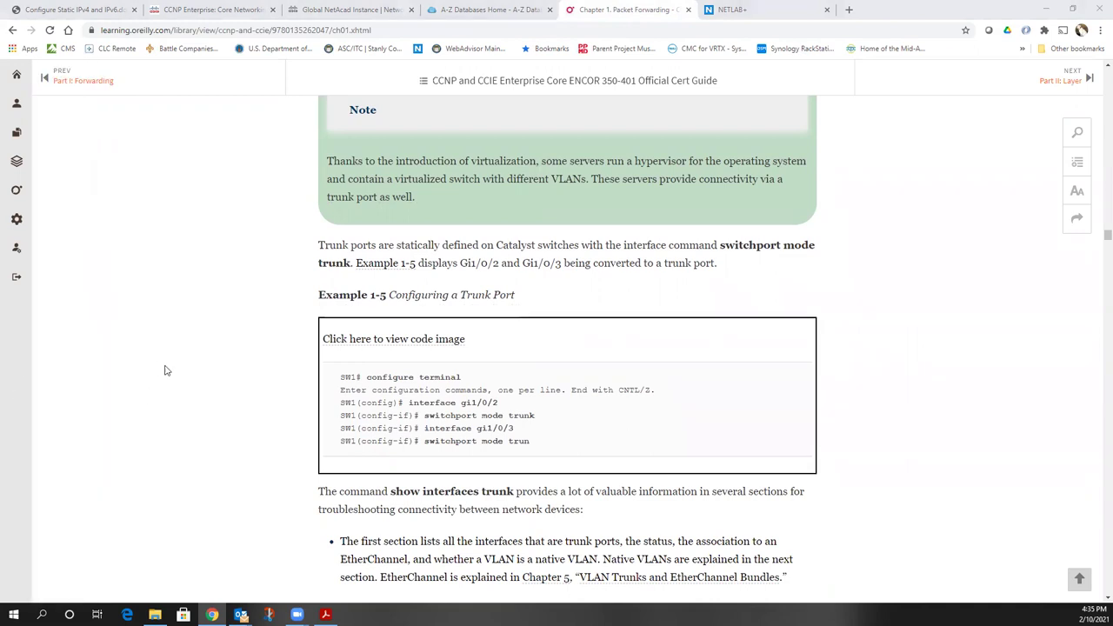
pyautogui.scroll(-3, 201, 313)
pyautogui.scroll(-4, 202, 315)
pyautogui.scroll(6, 202, 315)
pyautogui.scroll(-1, 202, 315)
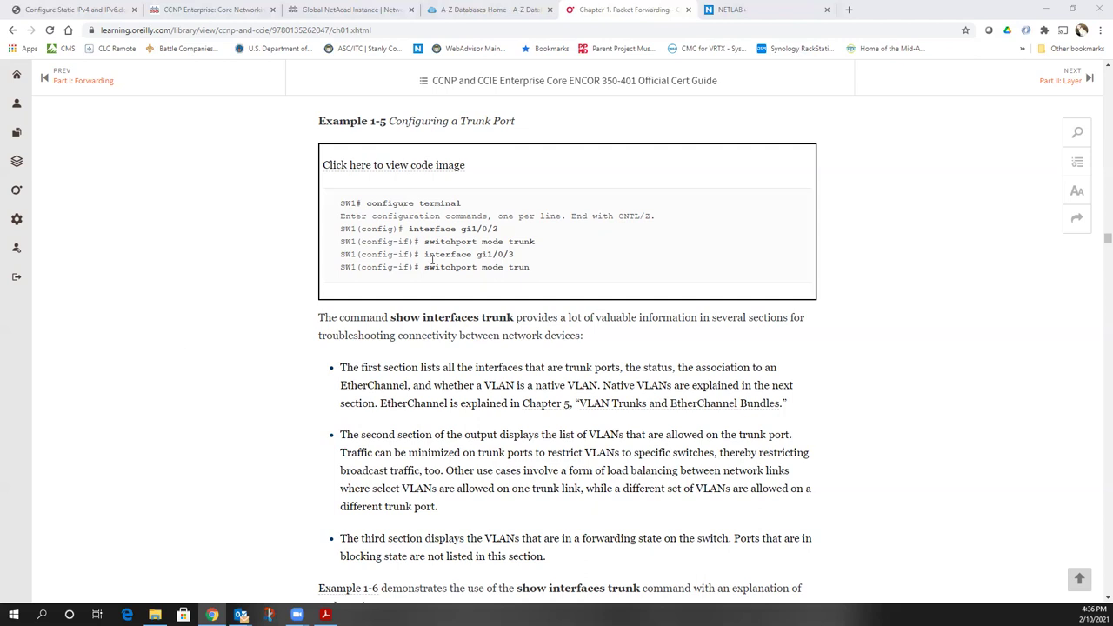
pyautogui.moveTo(535, 244); pyautogui.dragTo(427, 240)
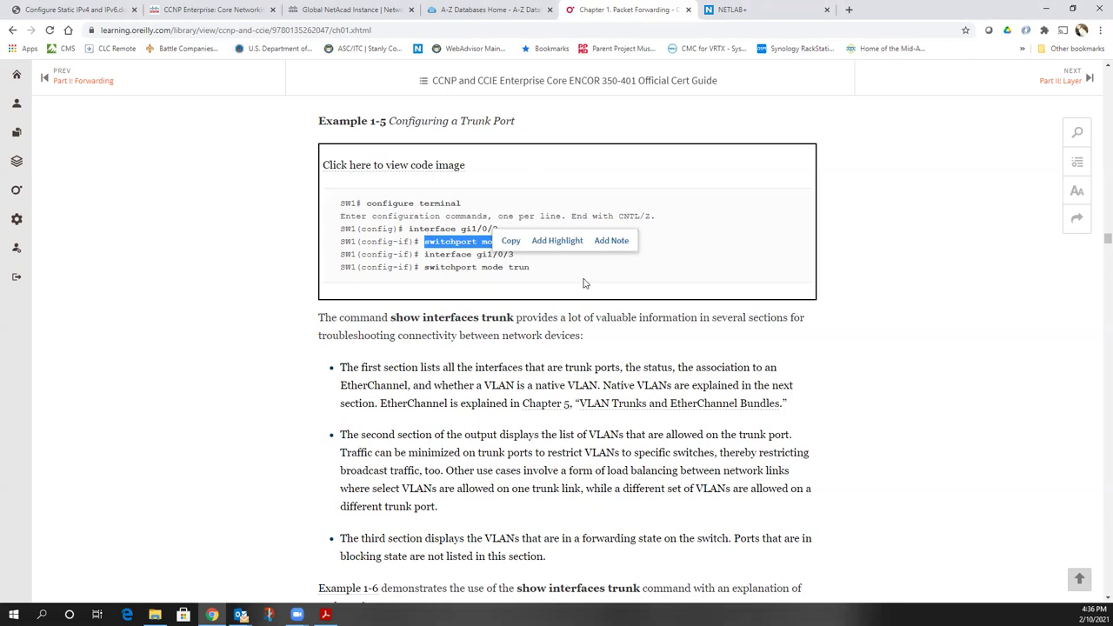
# Highlight the last line of the Example 1-5 trunk configuration, including the truncated word trun.
pyautogui.click(559, 264)
pyautogui.moveTo(529, 267); pyautogui.dragTo(293, 272)
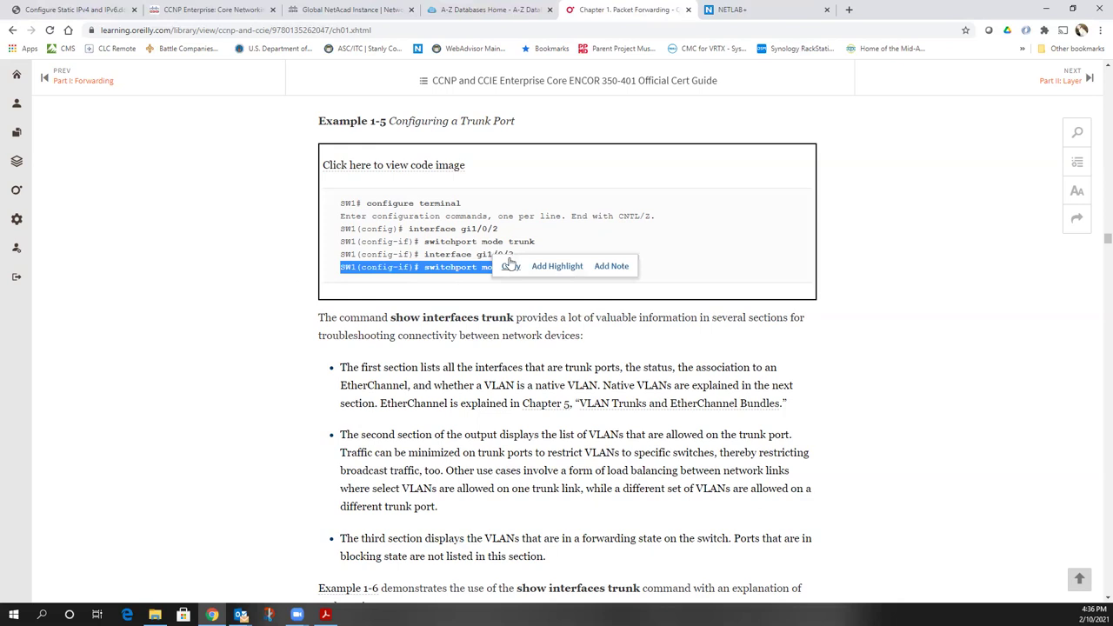
pyautogui.click(560, 297)
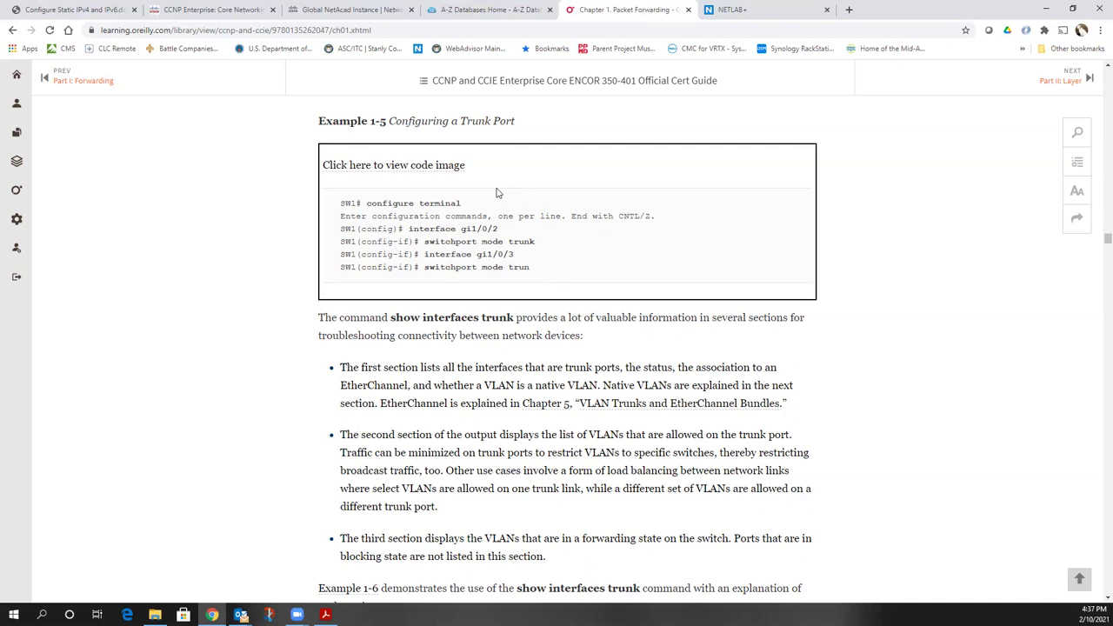
pyautogui.moveTo(539, 270); pyautogui.dragTo(427, 266)
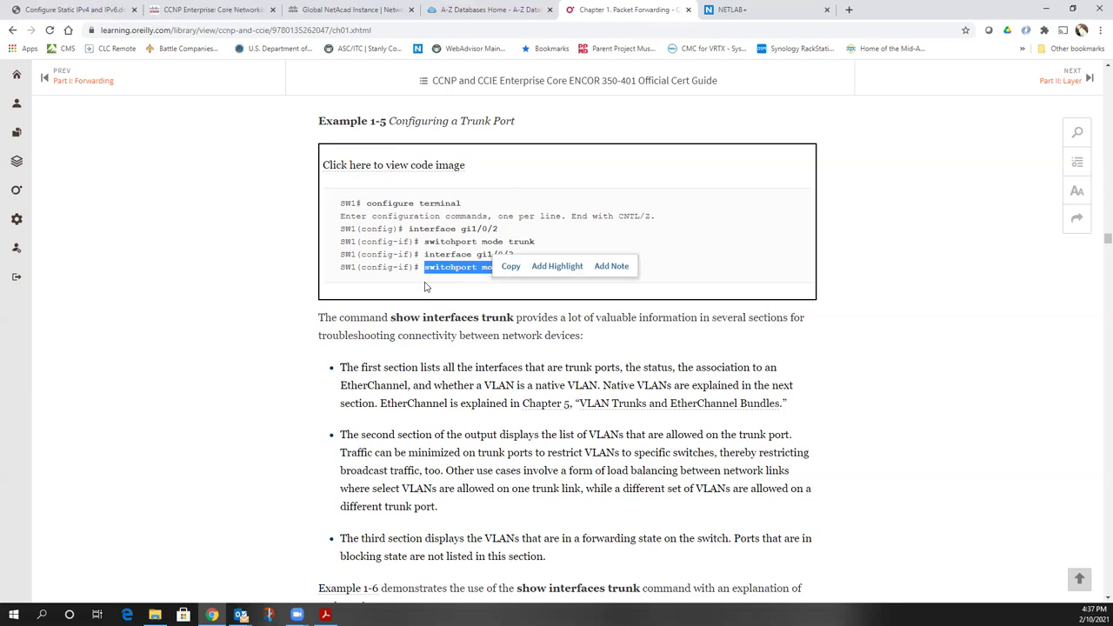
pyautogui.click(426, 287)
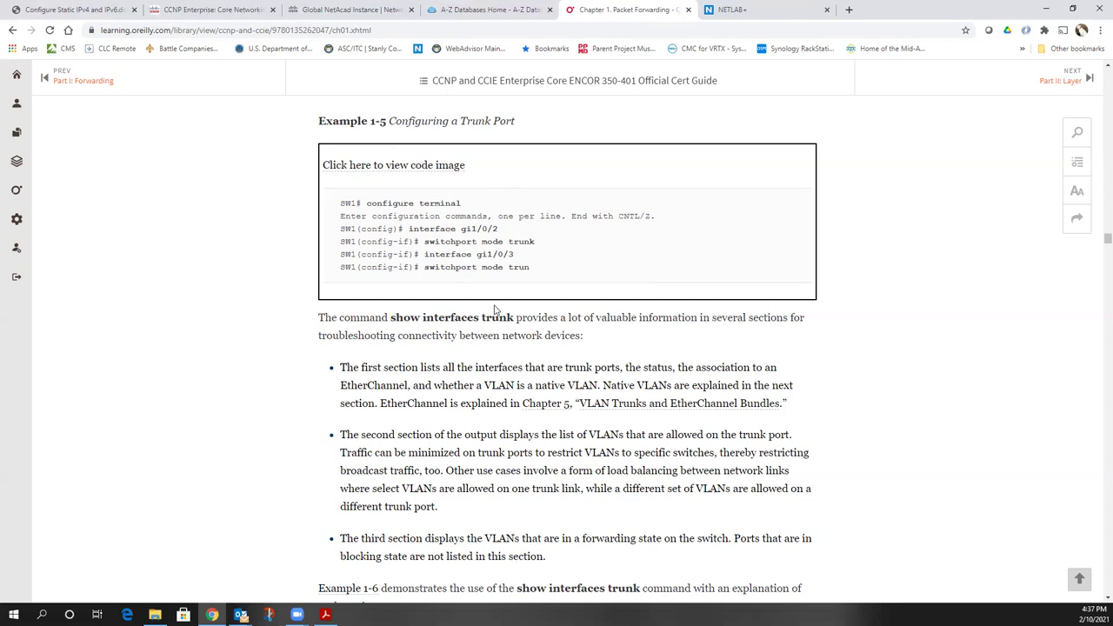
# Mark the final switchport mode trunk command again and move on to Example 1-6's trunk status output.
pyautogui.scroll(-1, 494, 309)
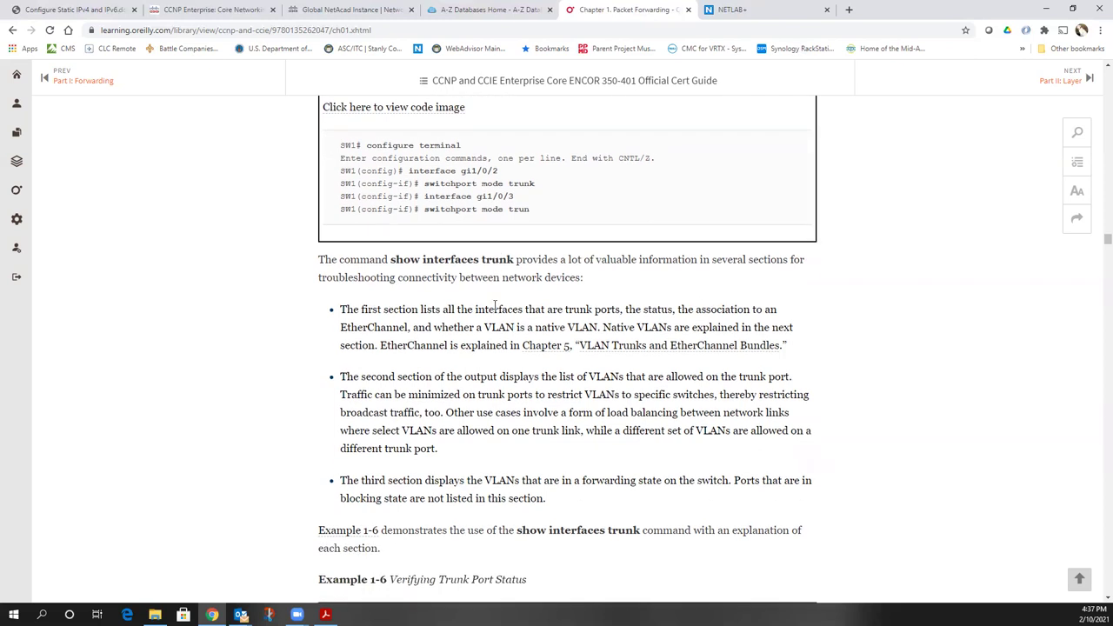
pyautogui.moveTo(540, 214); pyautogui.dragTo(331, 211)
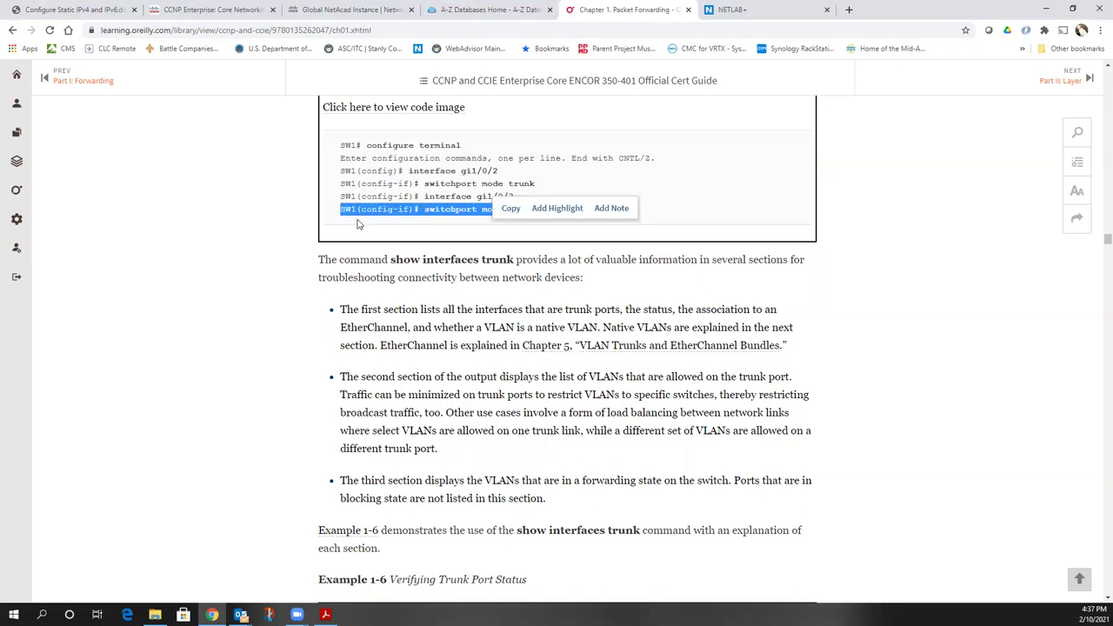
pyautogui.click(356, 224)
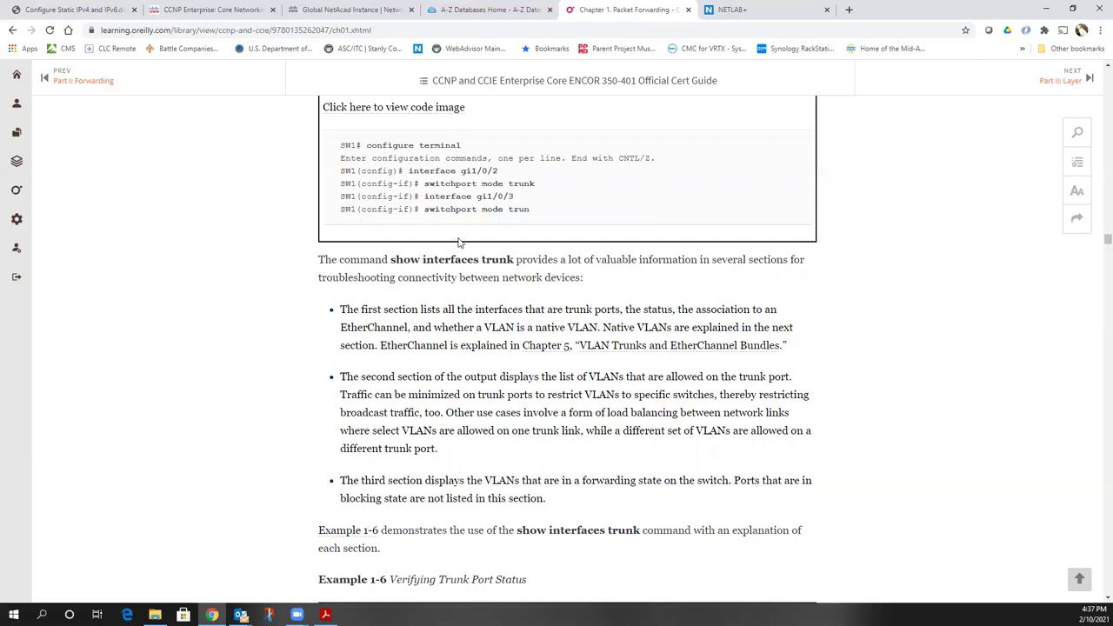
pyautogui.moveTo(527, 211); pyautogui.dragTo(335, 219)
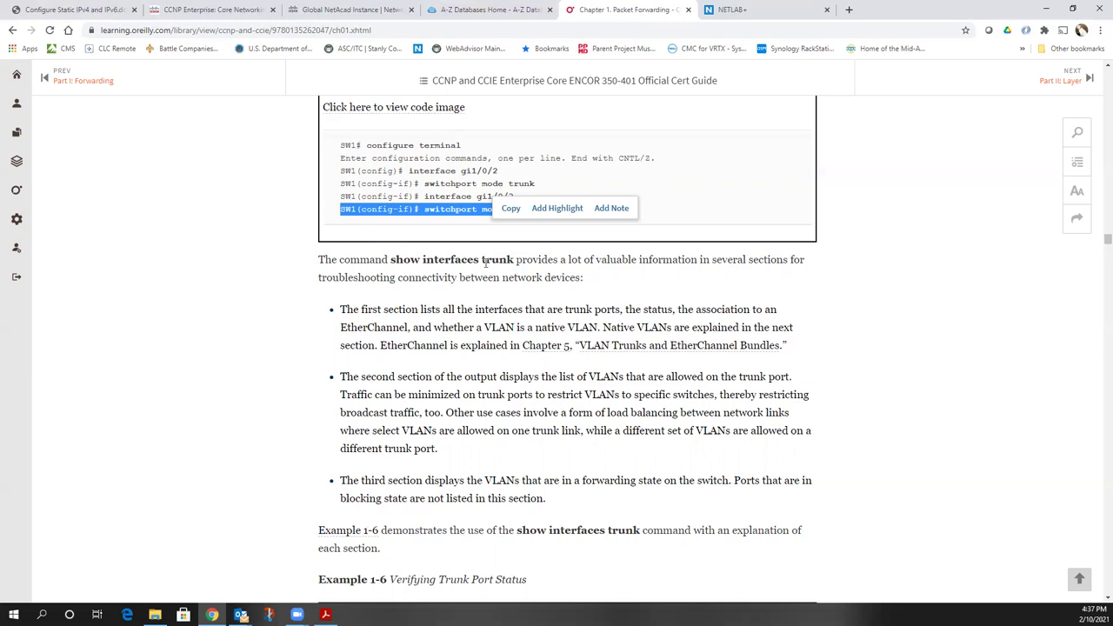
pyautogui.scroll(-3, 492, 361)
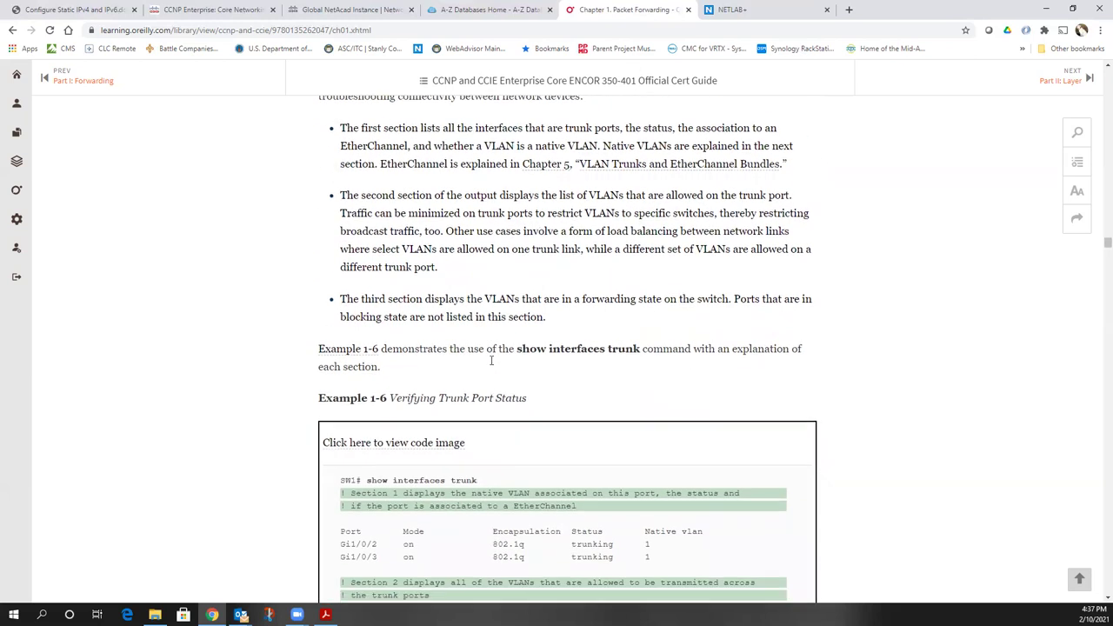
# Scroll past Native VLANs to Example 1-7 and highlight the switchport trunk allowed vlan 1,10,20,99 line.
pyautogui.scroll(-10, 491, 361)
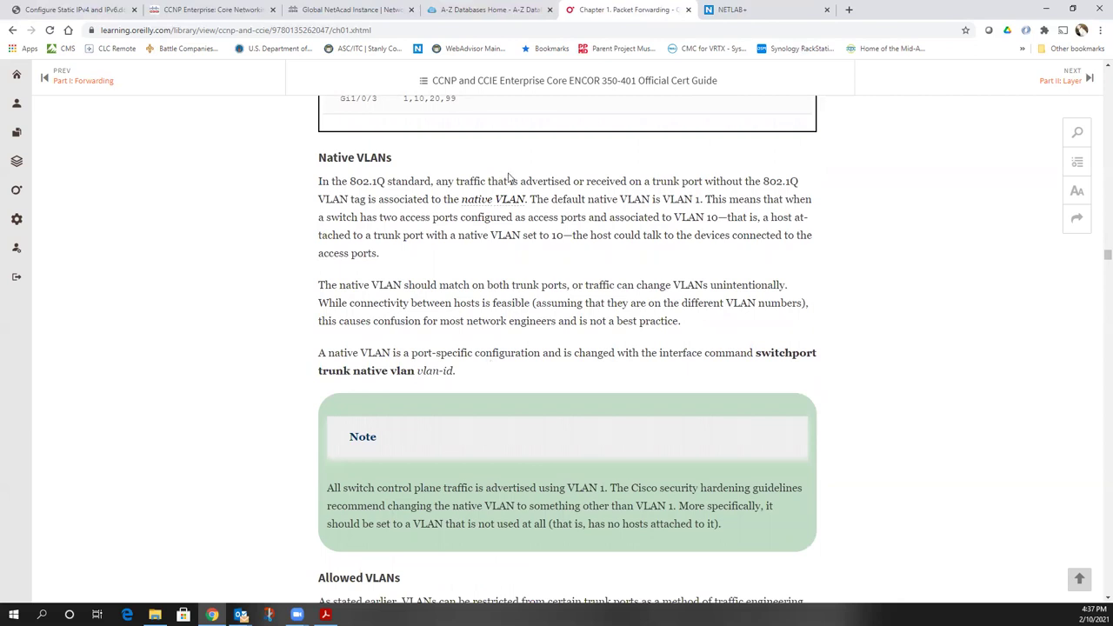
pyautogui.scroll(-1, 582, 285)
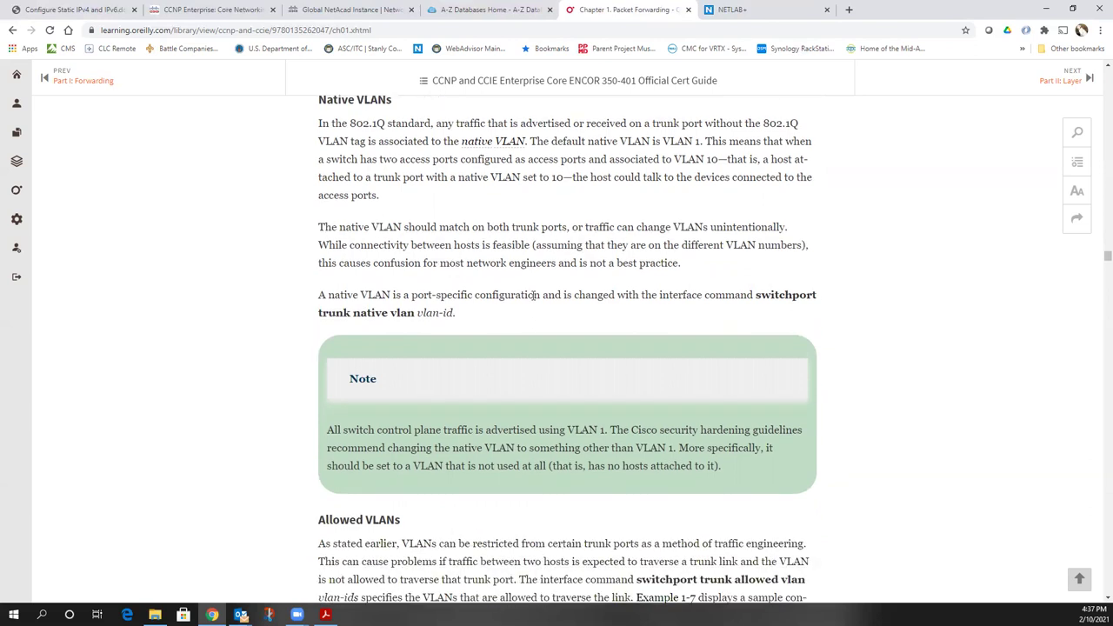
pyautogui.scroll(-6, 427, 259)
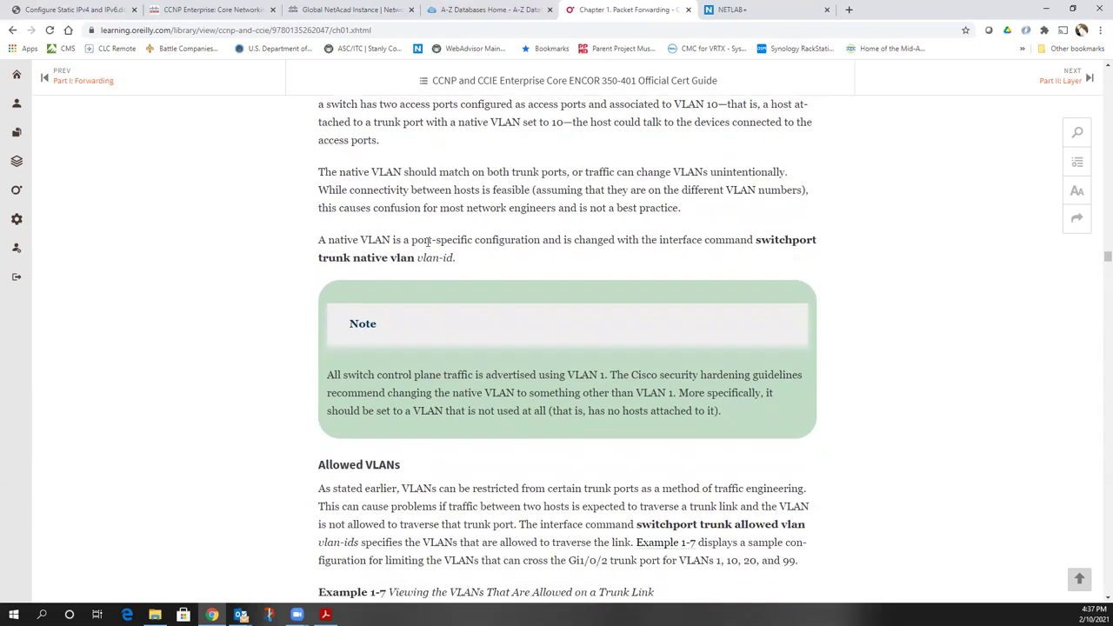
pyautogui.scroll(-1, 427, 248)
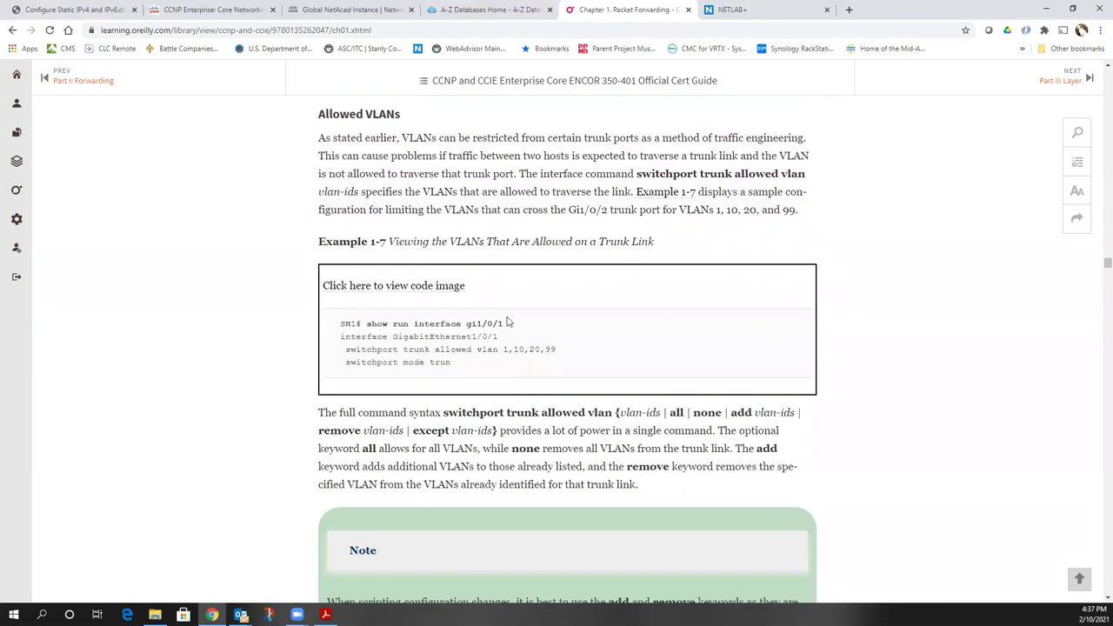
pyautogui.moveTo(478, 366); pyautogui.dragTo(304, 342)
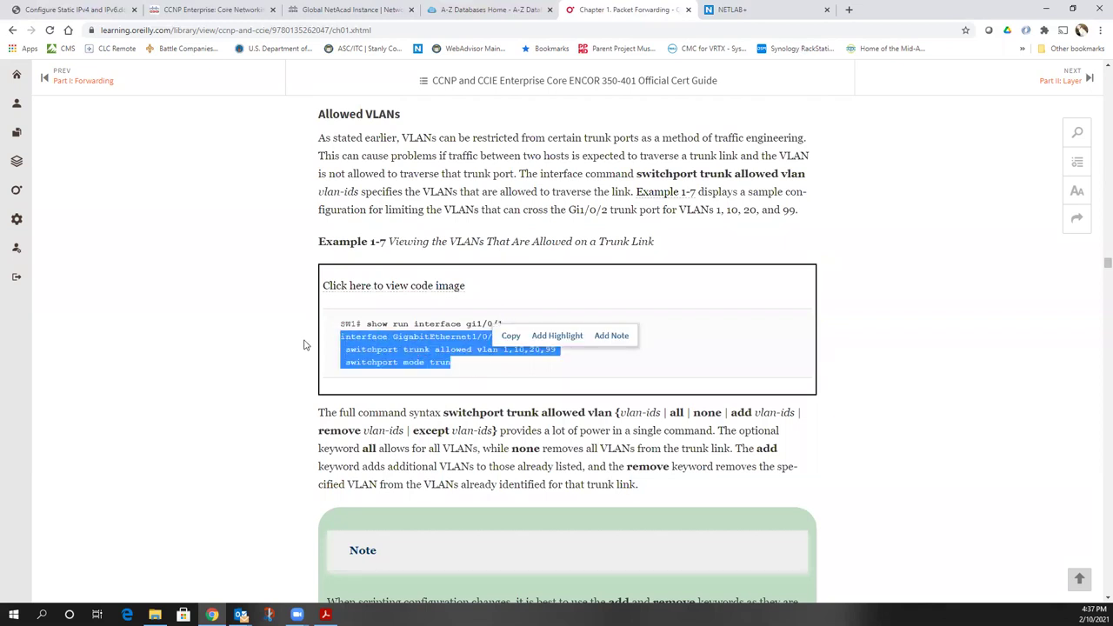
pyautogui.click(475, 355)
pyautogui.moveTo(557, 350); pyautogui.dragTo(341, 357)
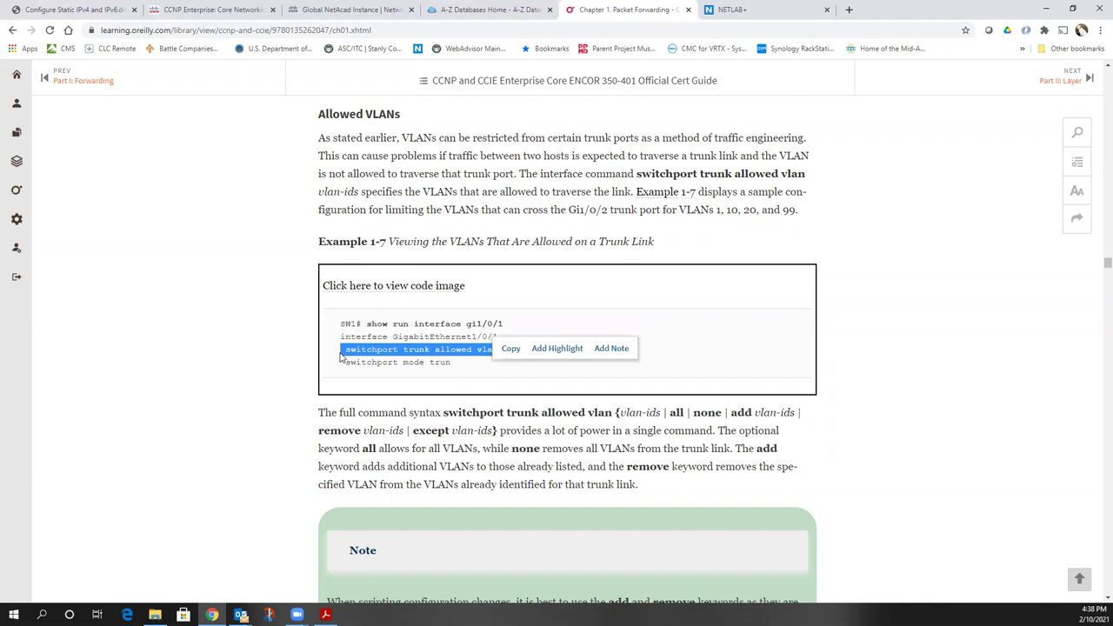
pyautogui.click(413, 377)
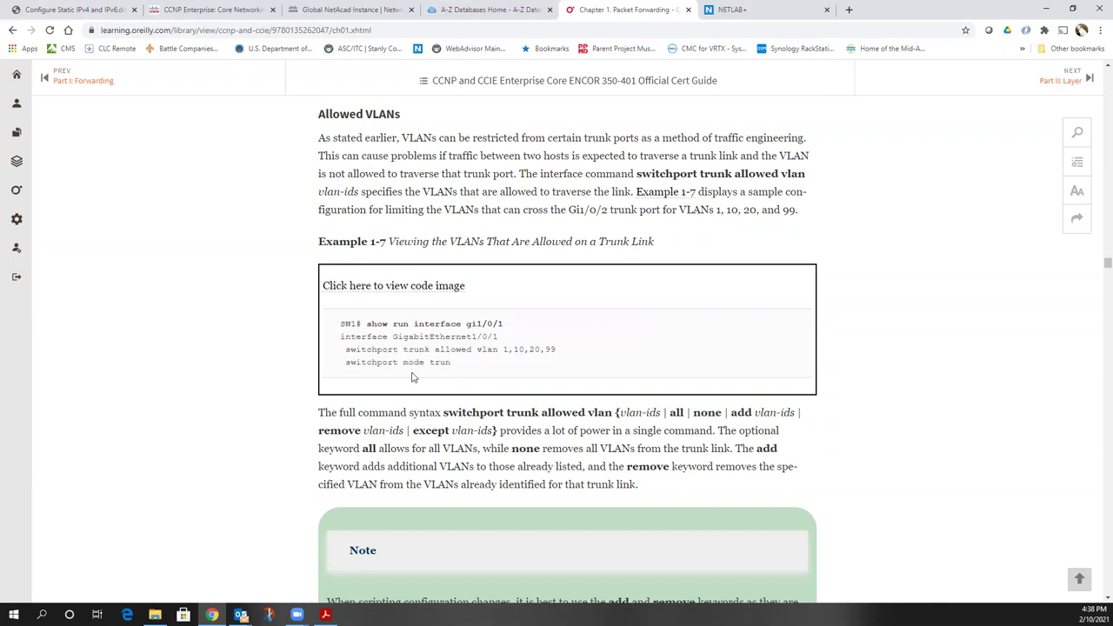
pyautogui.moveTo(561, 350); pyautogui.dragTo(344, 348)
pyautogui.scroll(-1, 357, 348)
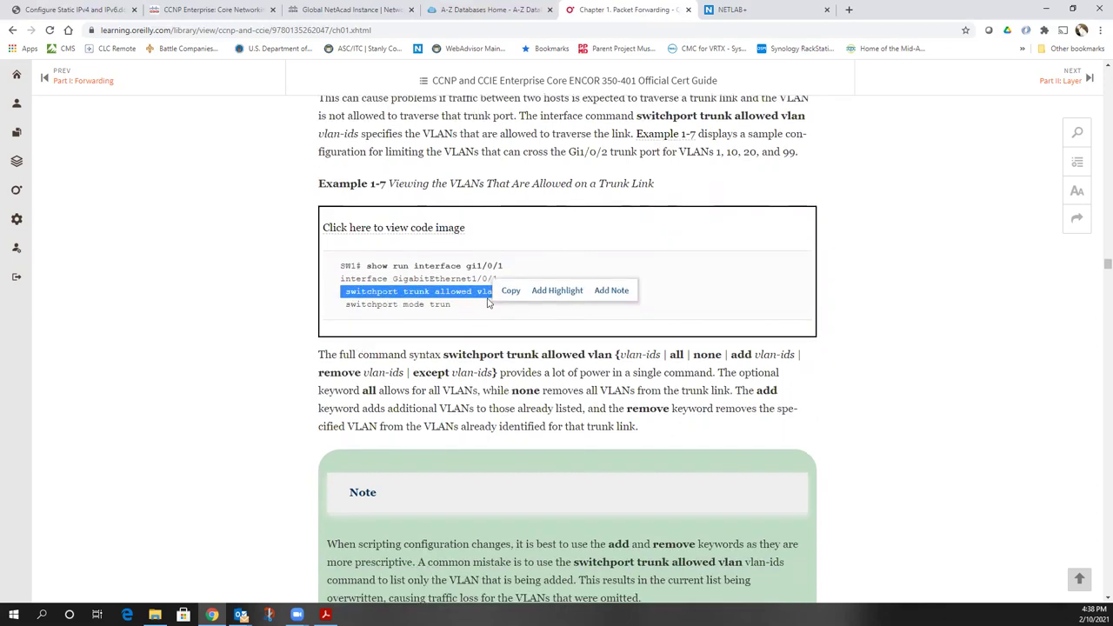
pyautogui.click(369, 262)
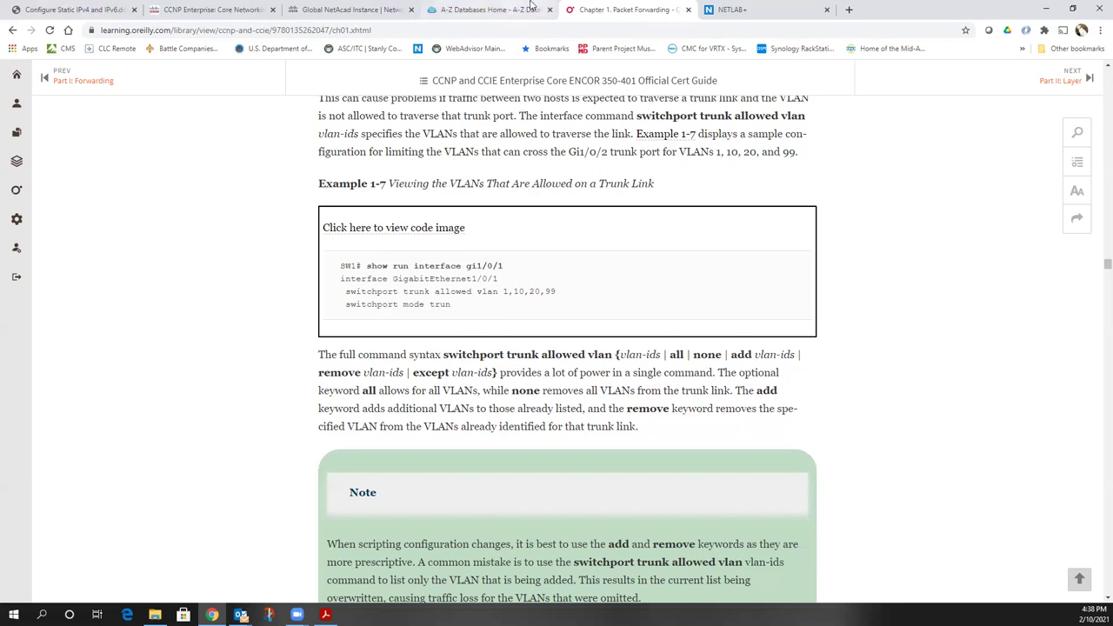
# Glance at the NETLAB+ lab console, then scroll the guide to Example 1-11 Assigning IP Addresses to Routed Interfaces.
pyautogui.click(731, 10)
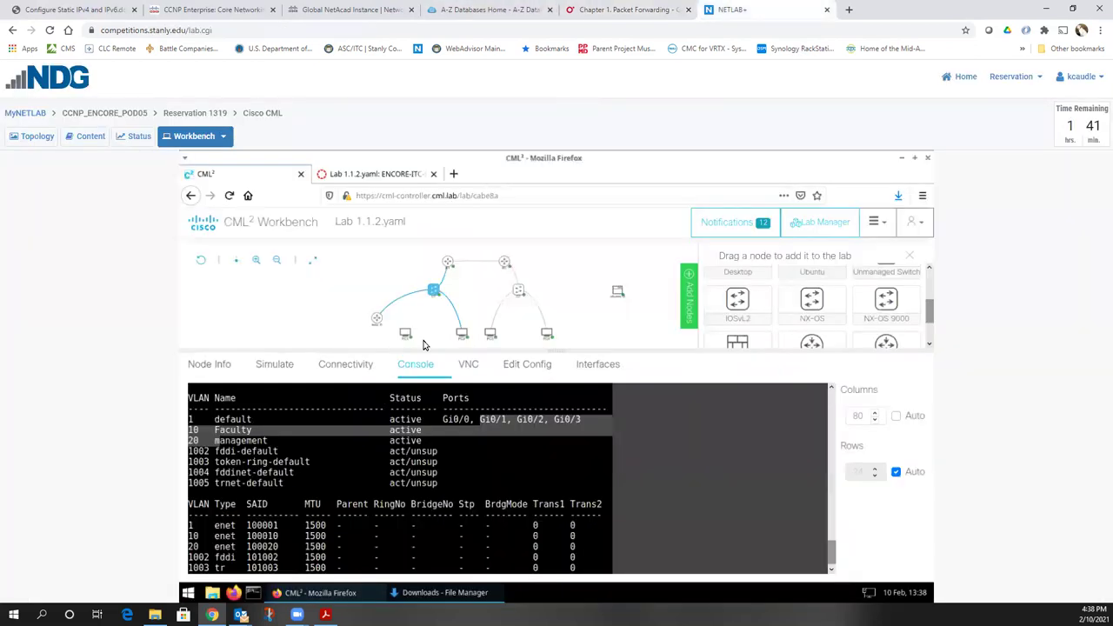
pyautogui.click(612, 9)
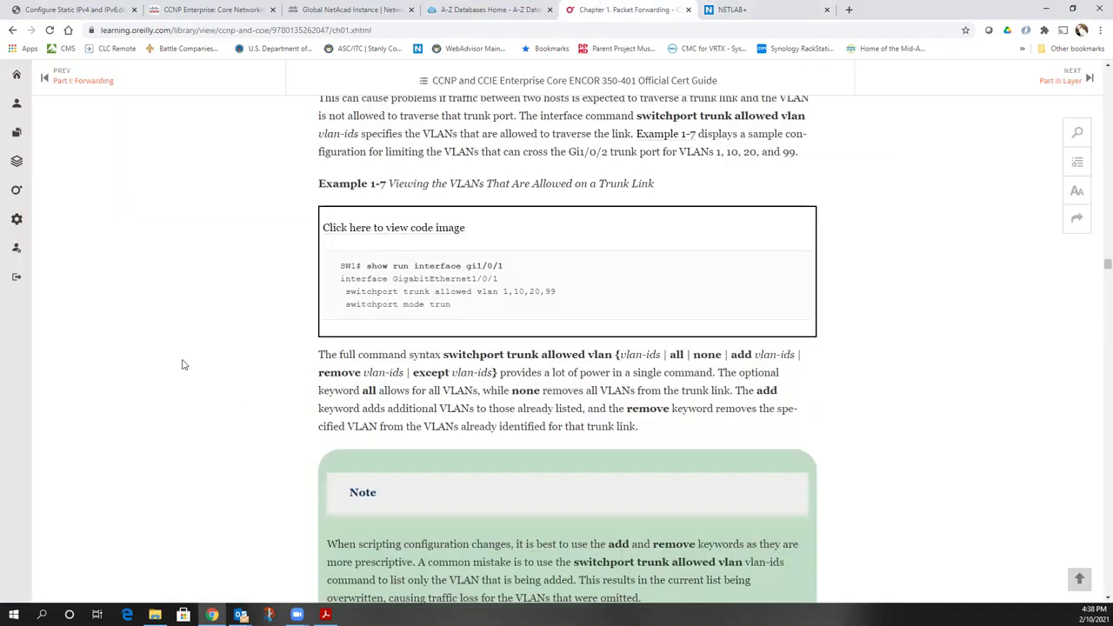
pyautogui.scroll(-3, 183, 366)
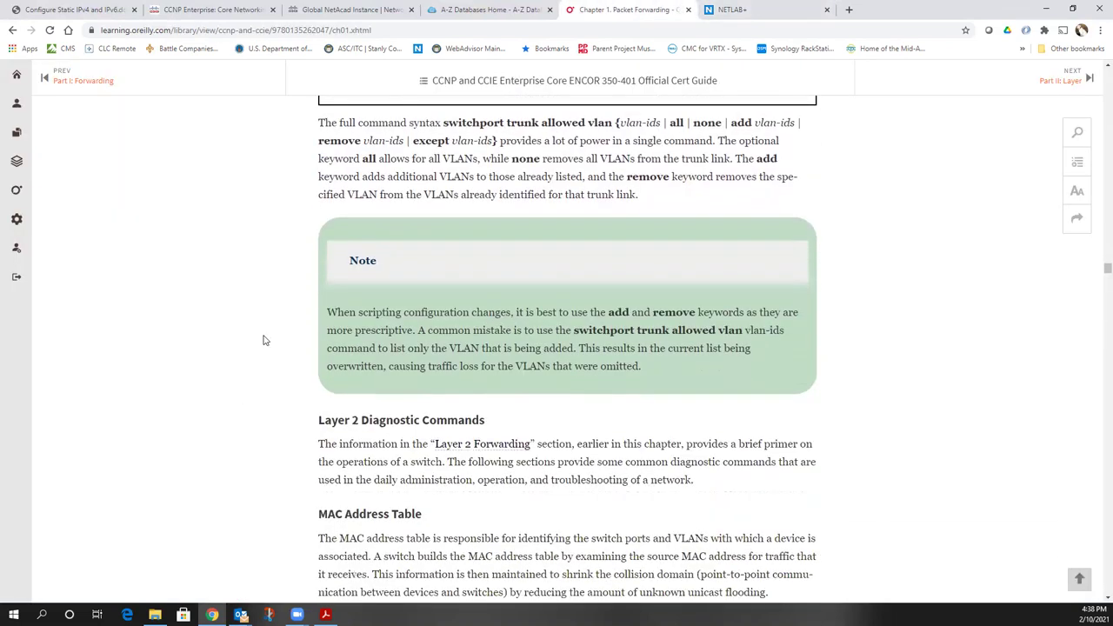
pyautogui.scroll(-3, 265, 341)
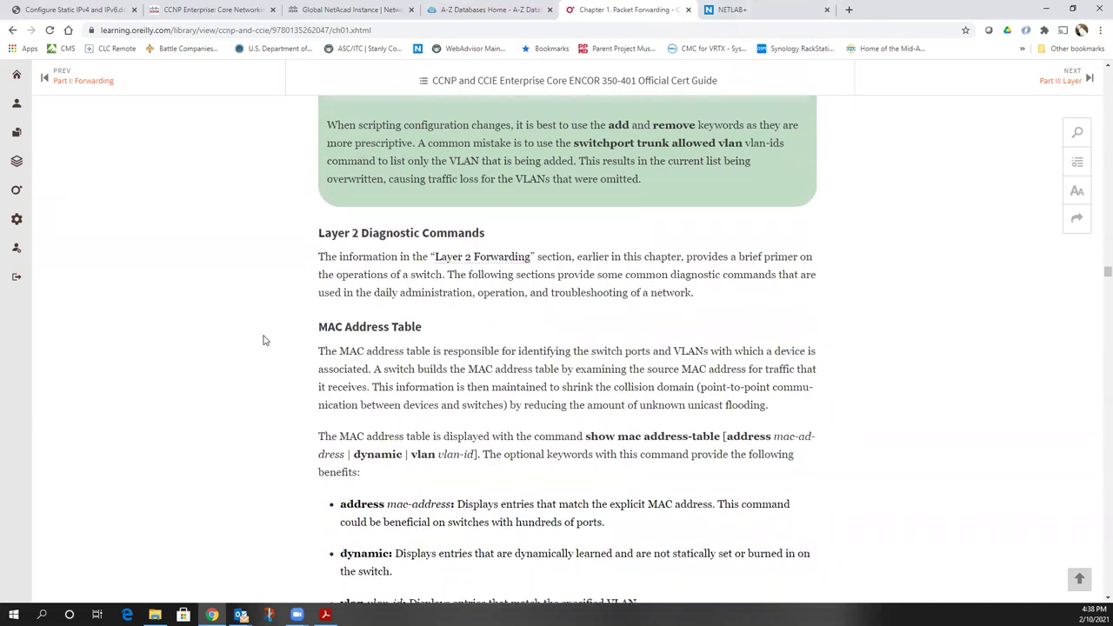
pyautogui.scroll(1, 265, 340)
pyautogui.scroll(-2, 265, 340)
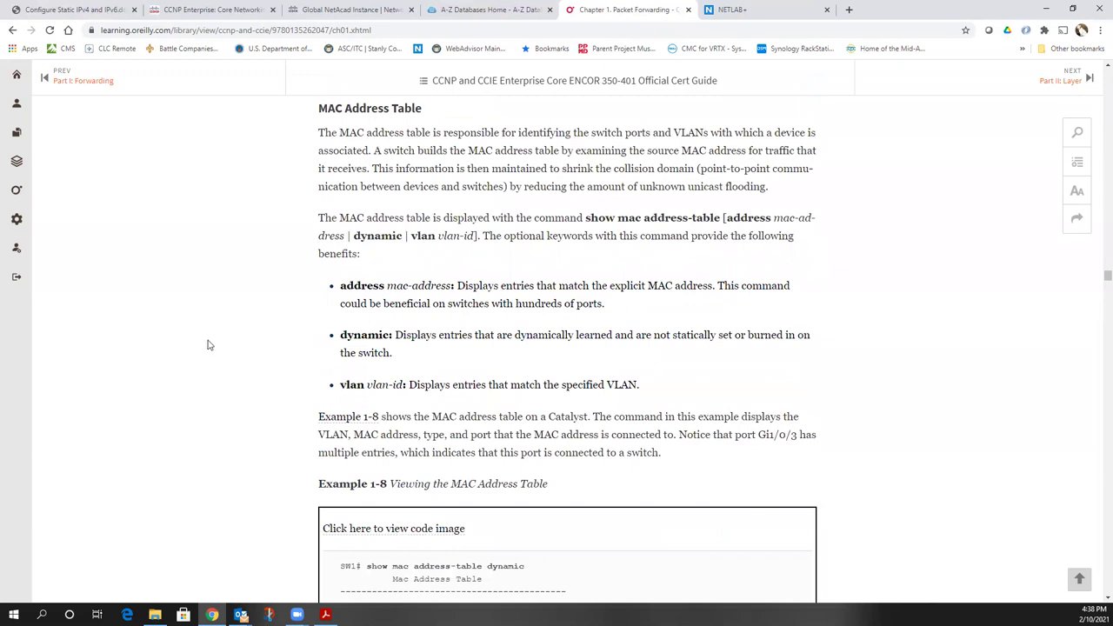
pyautogui.scroll(-1, 214, 329)
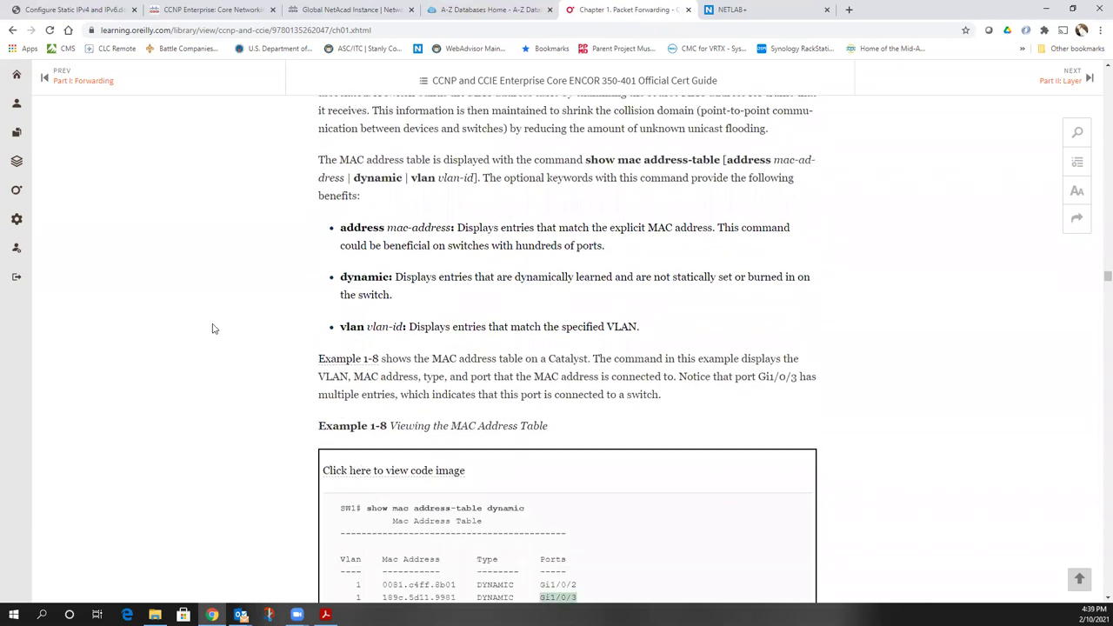
pyautogui.scroll(-4, 216, 329)
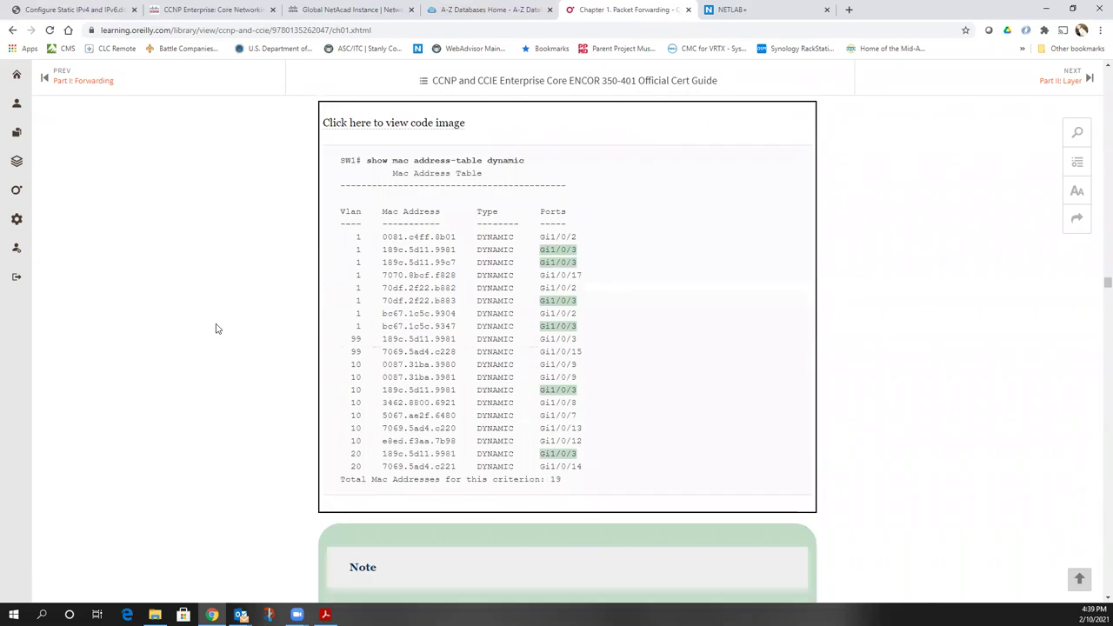
pyautogui.scroll(-11, 217, 329)
pyautogui.scroll(-9, 230, 334)
pyautogui.scroll(-9, 230, 333)
pyautogui.scroll(-8, 230, 334)
pyautogui.scroll(-8, 230, 333)
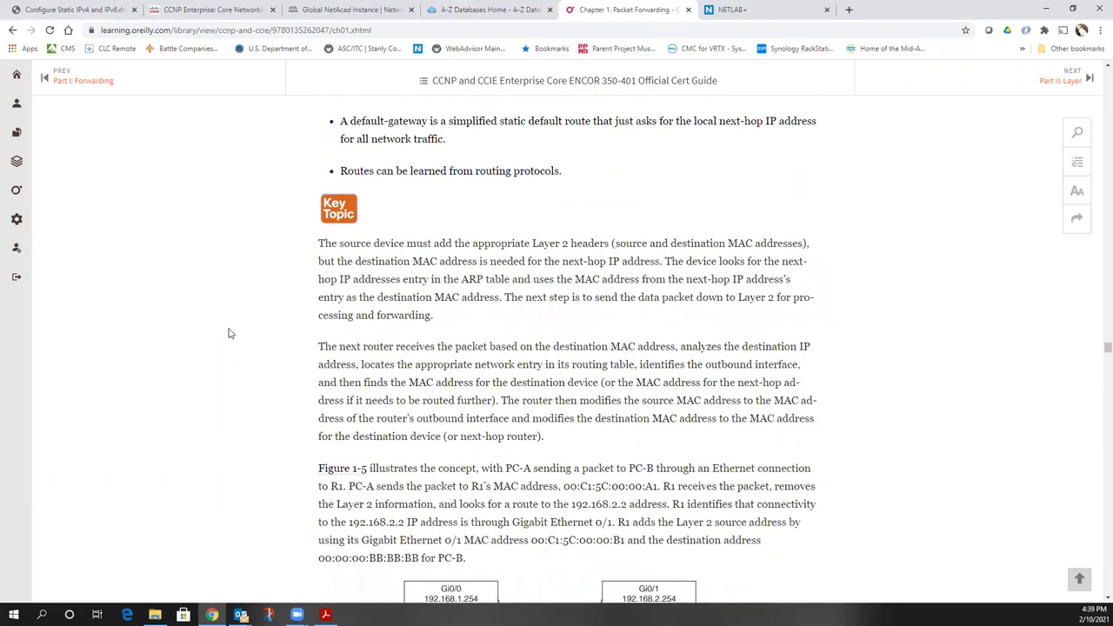
pyautogui.scroll(-8, 230, 333)
pyautogui.scroll(-3, 230, 334)
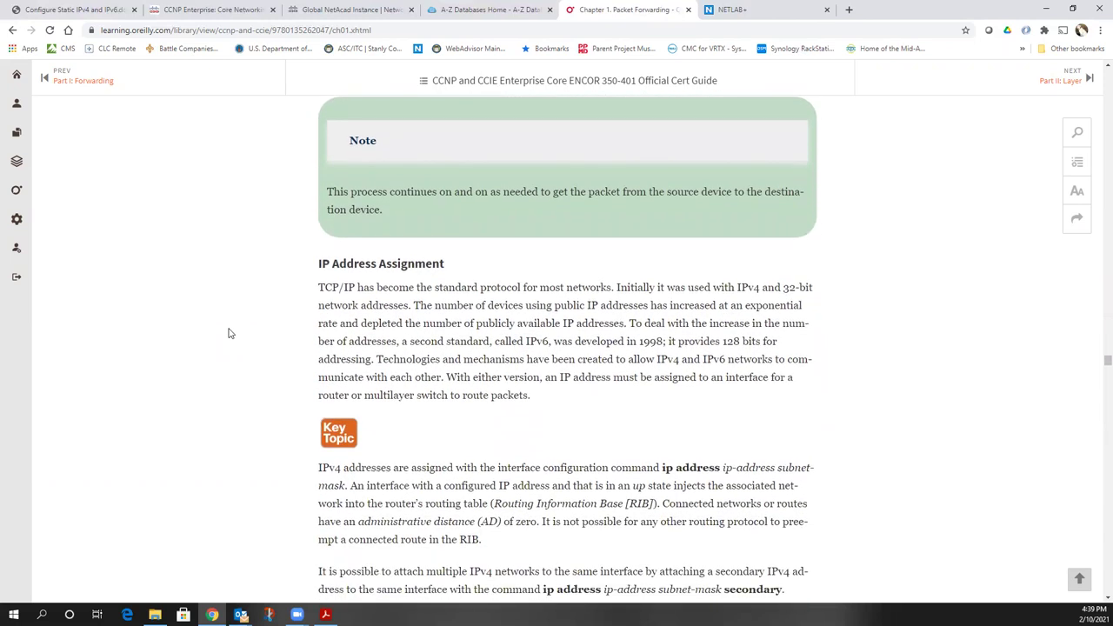
pyautogui.scroll(2, 230, 333)
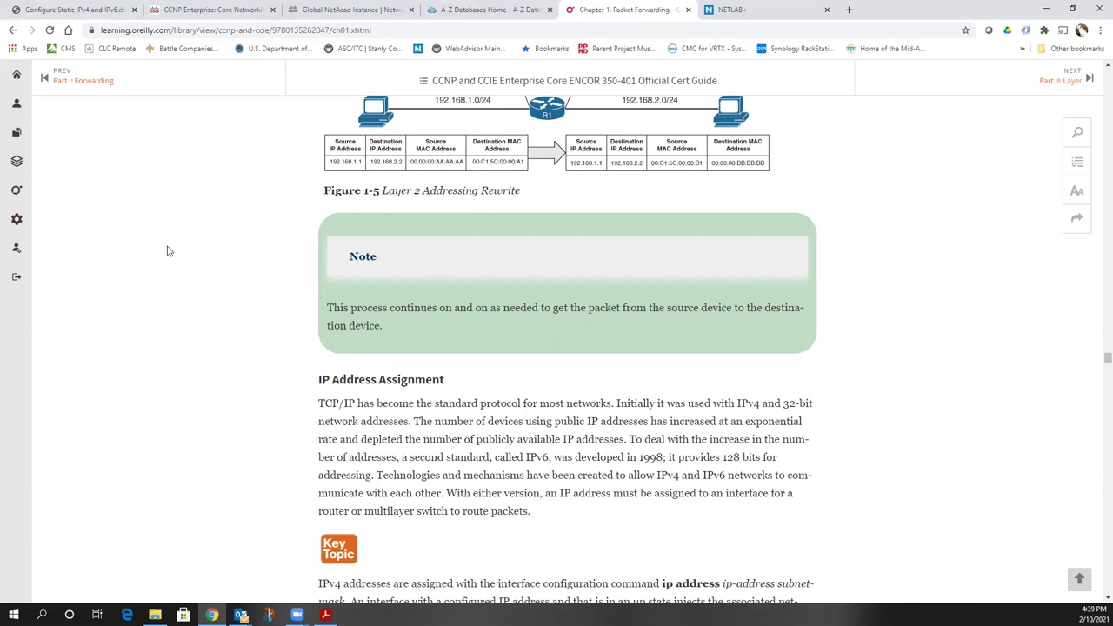
pyautogui.scroll(-1, 168, 251)
pyautogui.scroll(1, 168, 250)
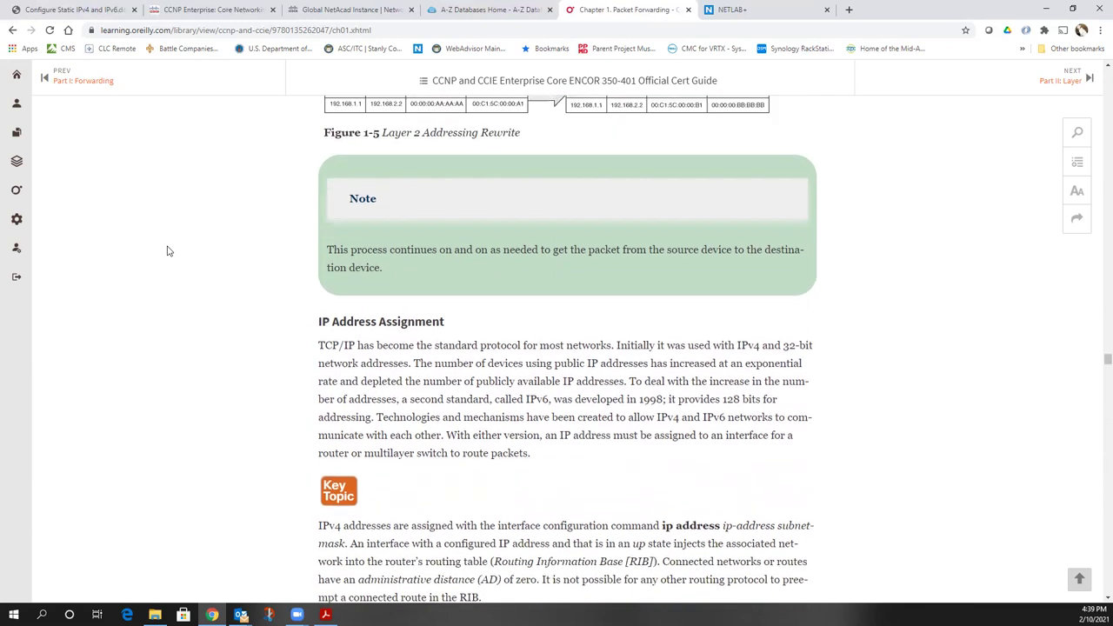
pyautogui.scroll(3, 168, 250)
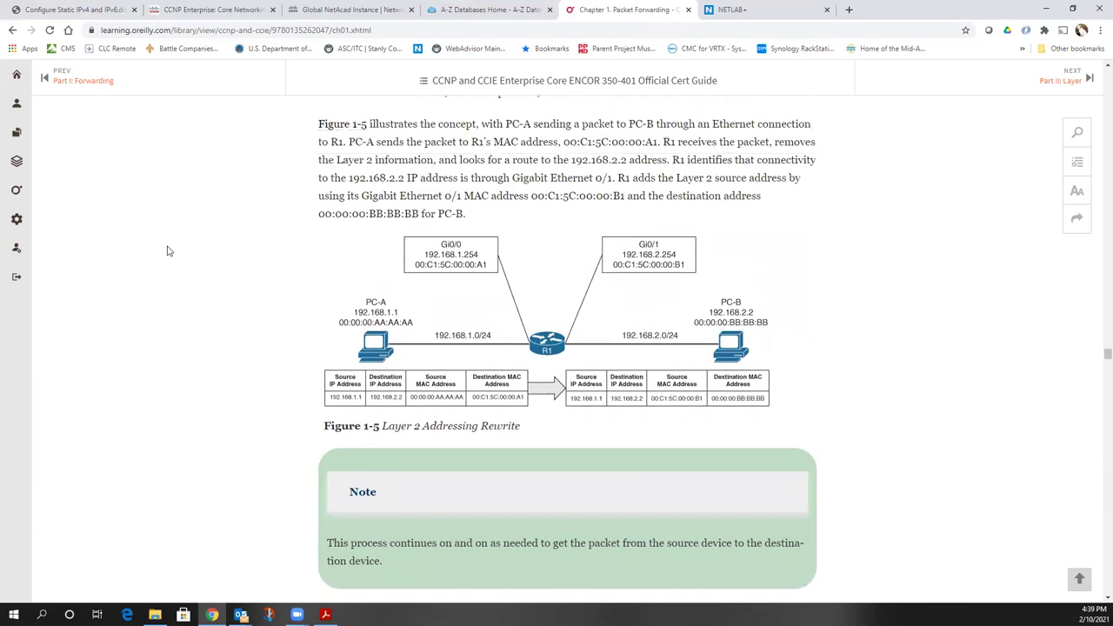
pyautogui.scroll(-6, 168, 250)
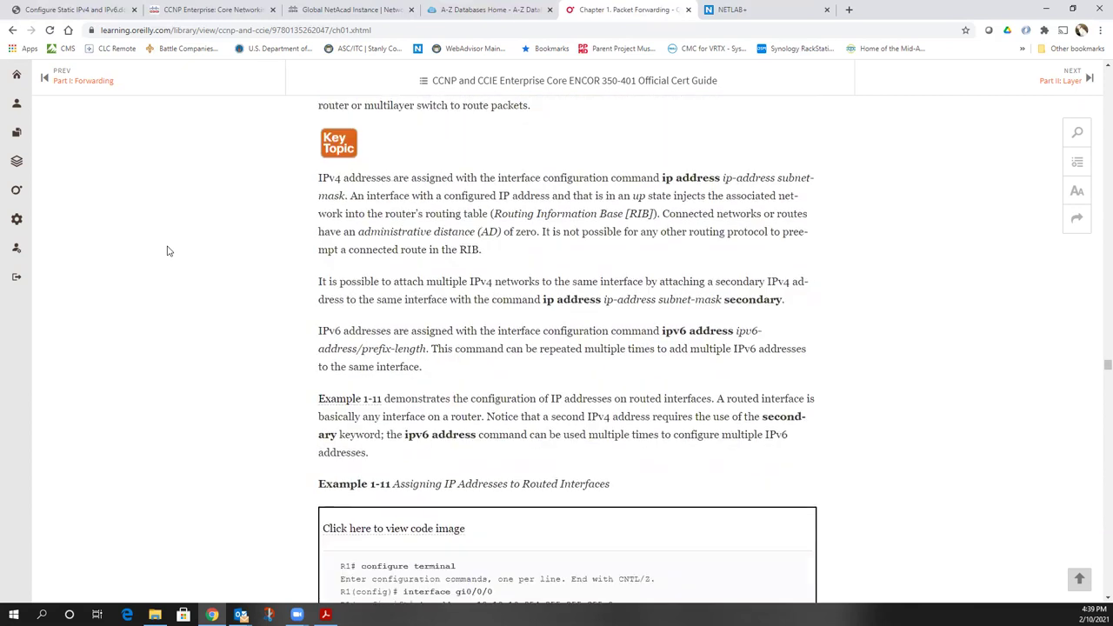
pyautogui.scroll(-3, 215, 252)
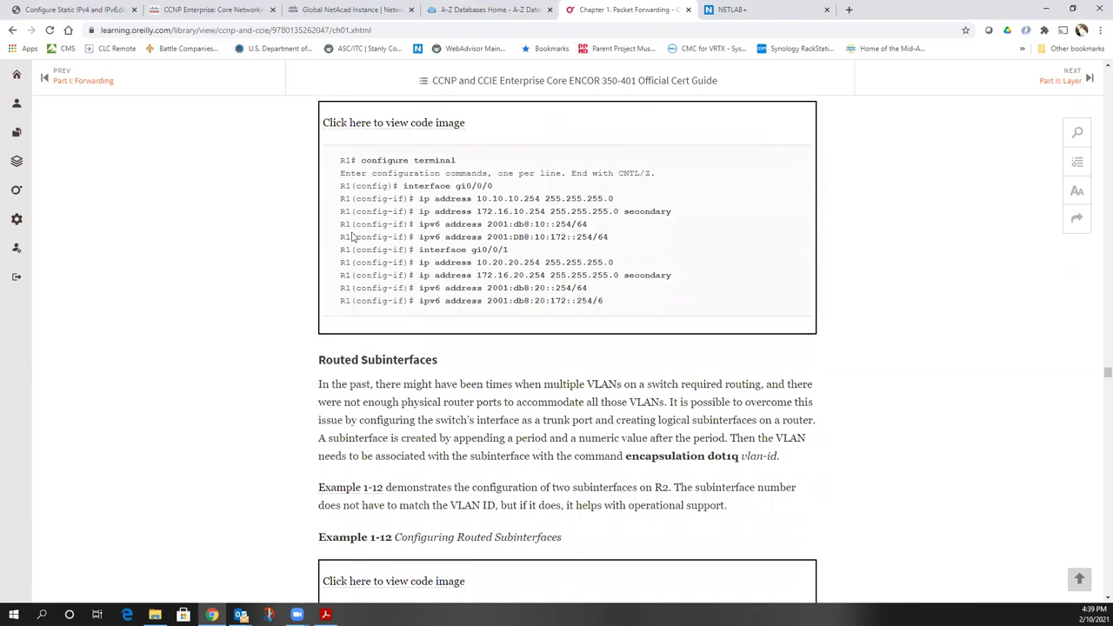
# Highlight the 172.16.10.254 secondary address line and the R2 subinterface configuration lines.
pyautogui.moveTo(674, 219); pyautogui.dragTo(319, 211)
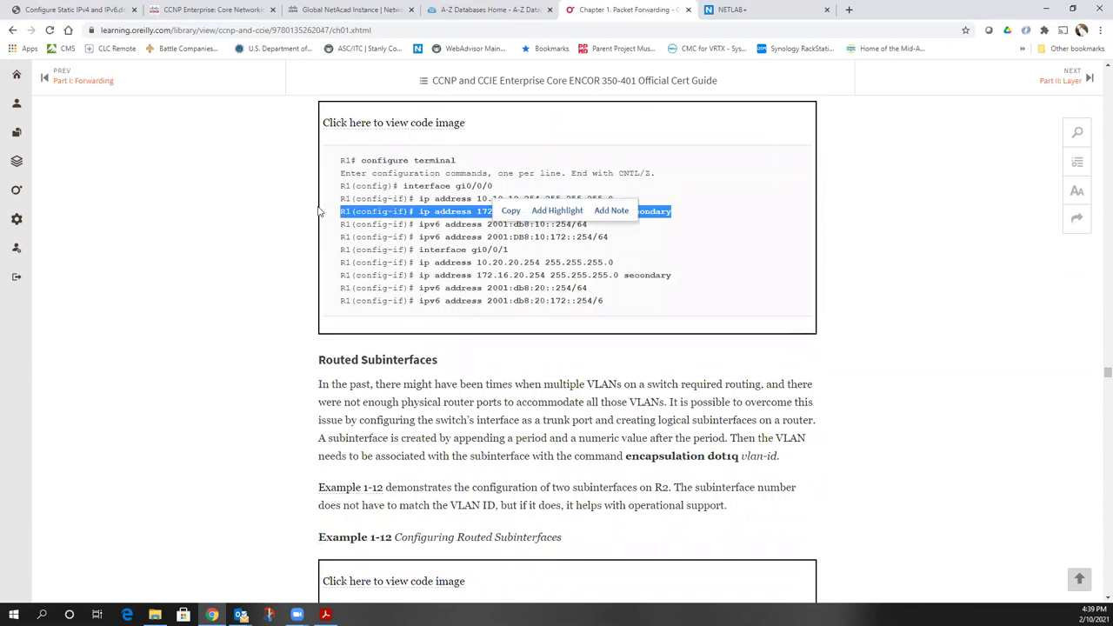
pyautogui.click(747, 323)
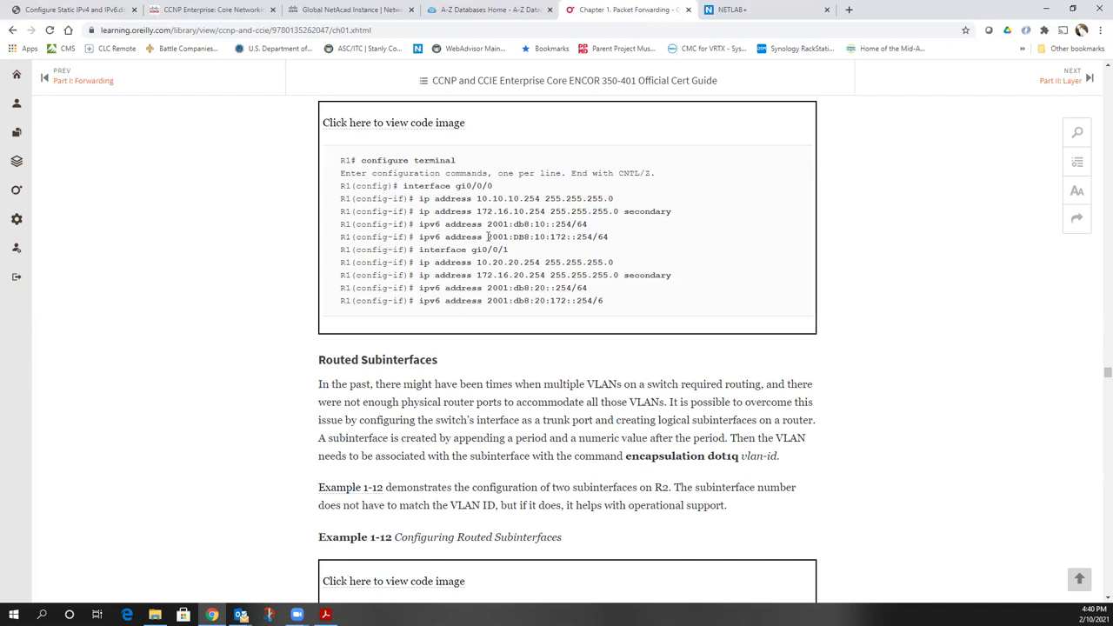
pyautogui.scroll(-2, 137, 308)
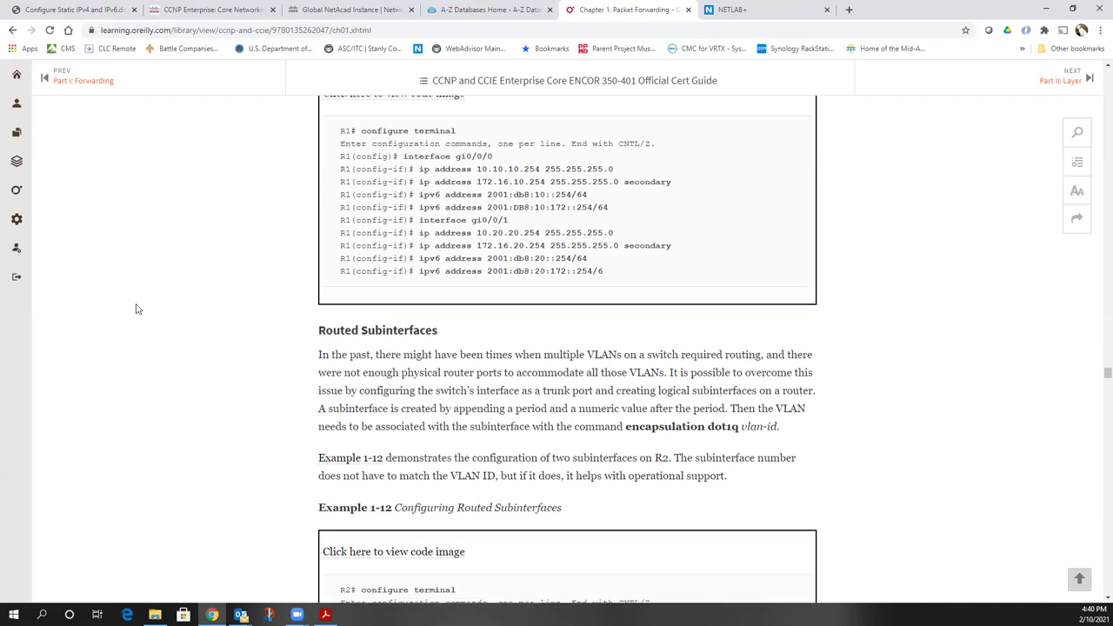
pyautogui.scroll(-3, 250, 309)
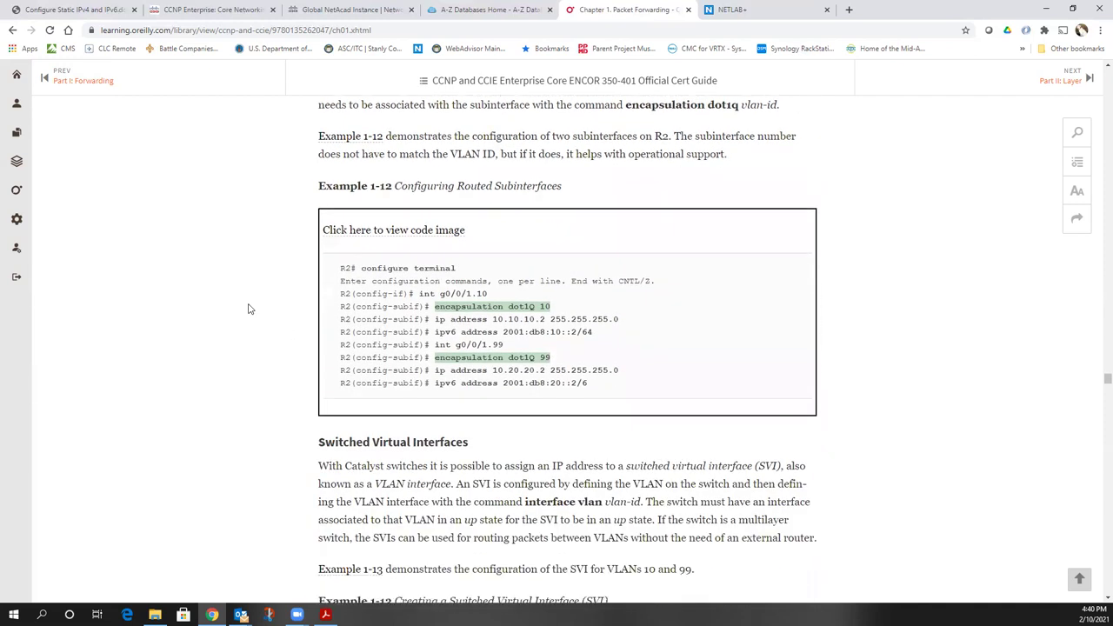
pyautogui.moveTo(590, 277); pyautogui.dragTo(315, 228)
pyautogui.scroll(-4, 167, 304)
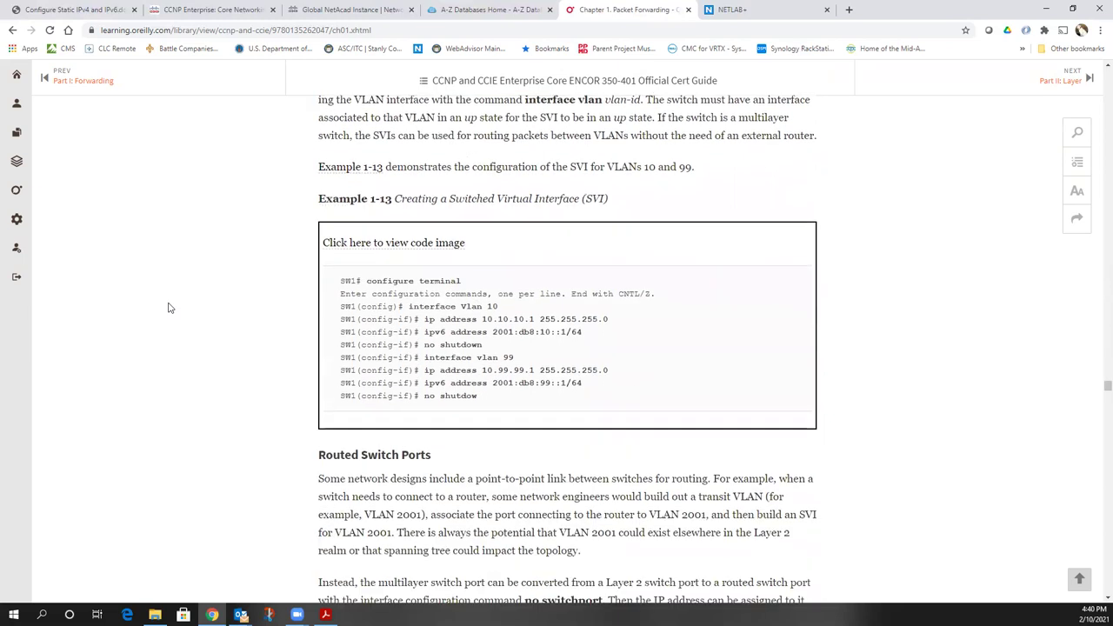
# Highlight Example 1-13's interface Vlan 10, SVI address and no shutdown lines, then reach Example 1-14.
pyautogui.moveTo(611, 199); pyautogui.dragTo(318, 199)
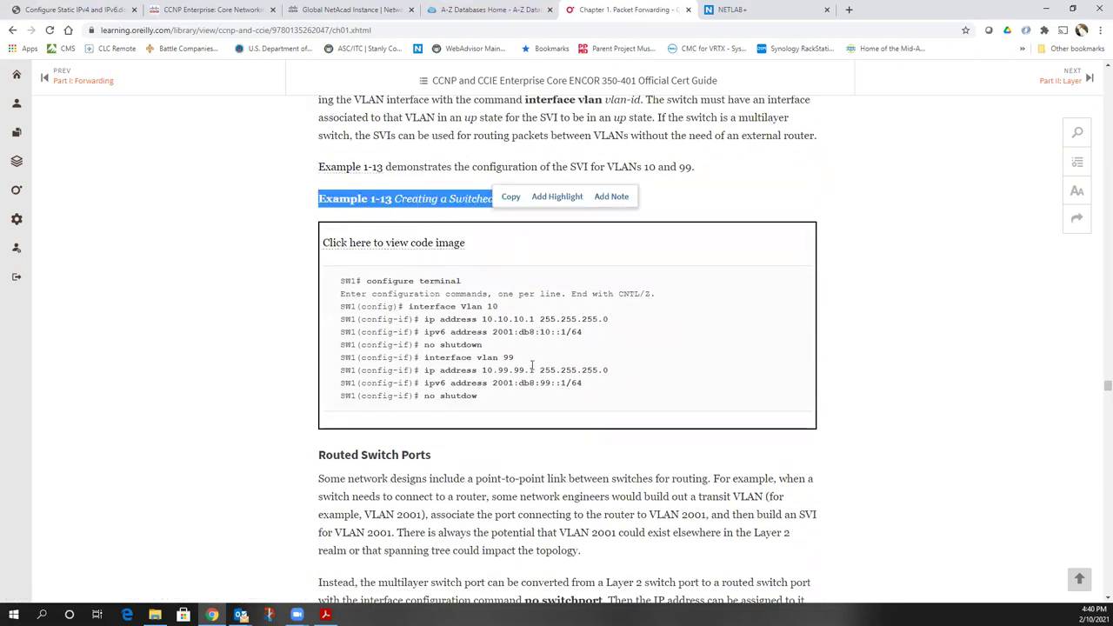
pyautogui.moveTo(498, 306); pyautogui.dragTo(331, 304)
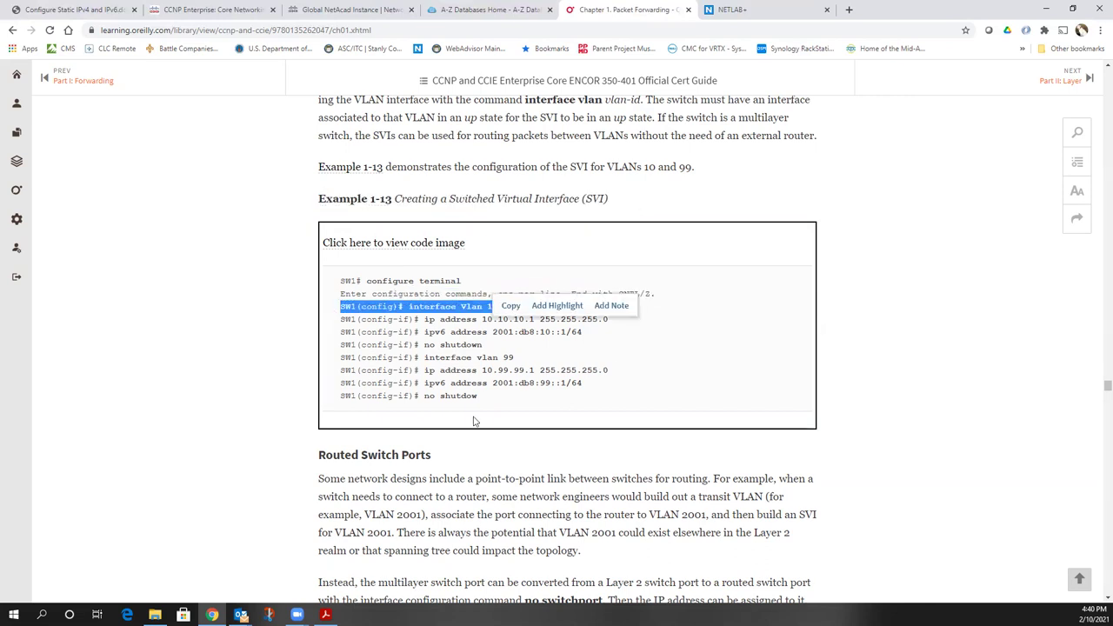
pyautogui.moveTo(477, 397); pyautogui.dragTo(340, 319)
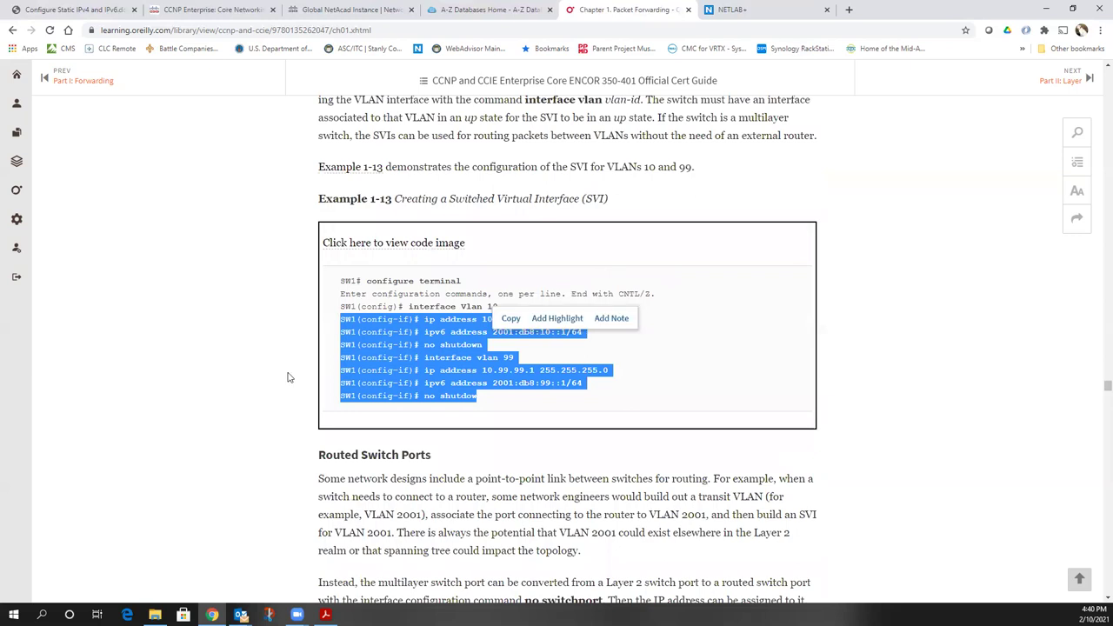
pyautogui.click(242, 374)
pyautogui.scroll(-3, 243, 368)
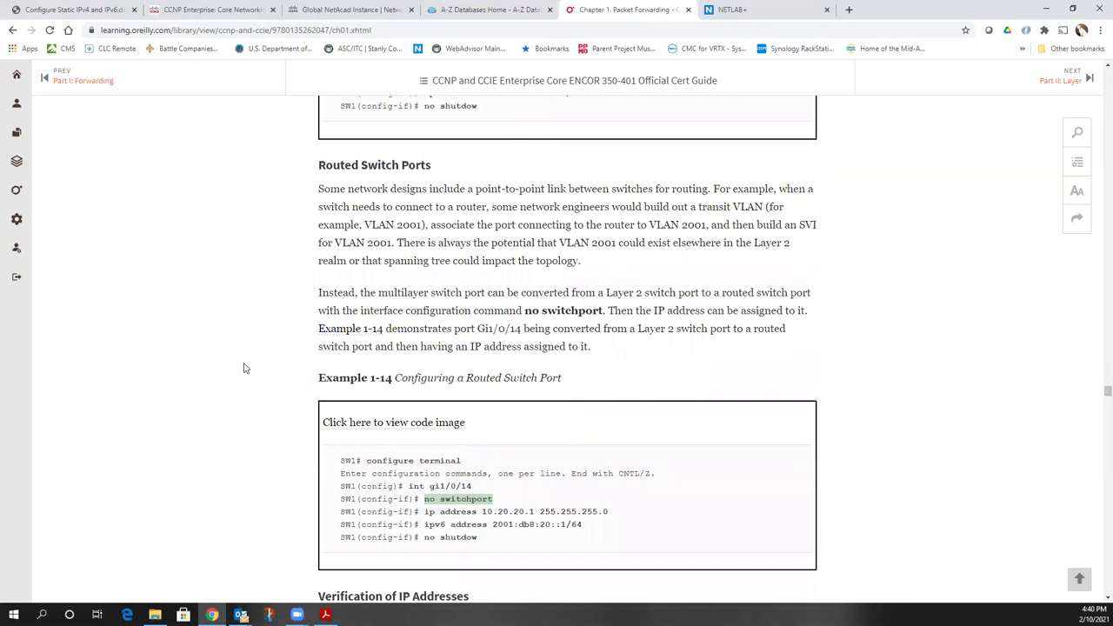
pyautogui.click(729, 9)
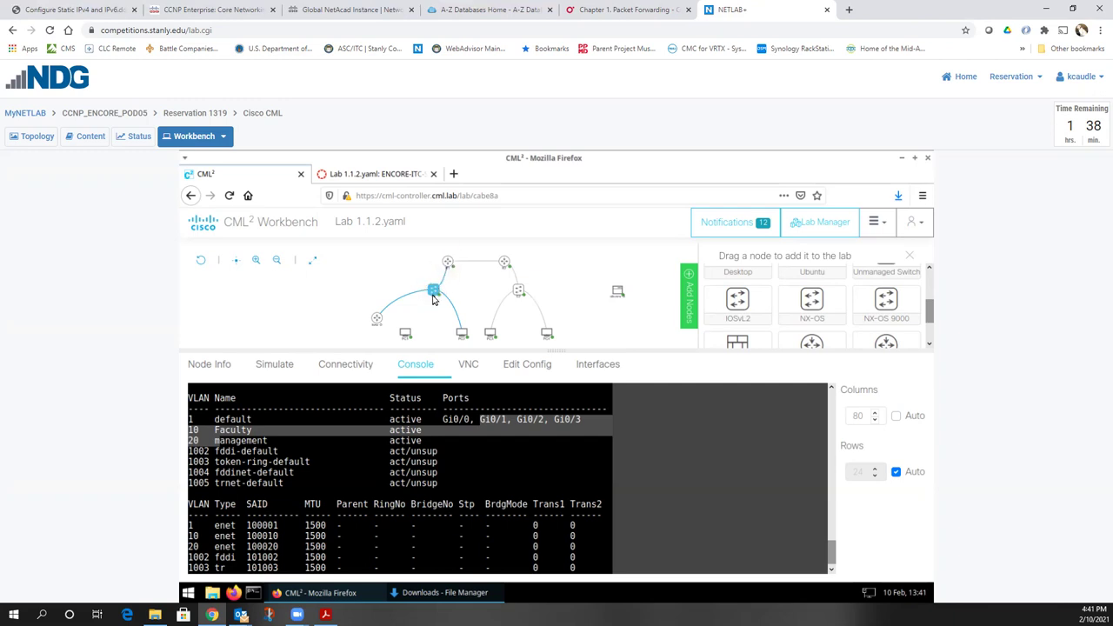
pyautogui.click(445, 279)
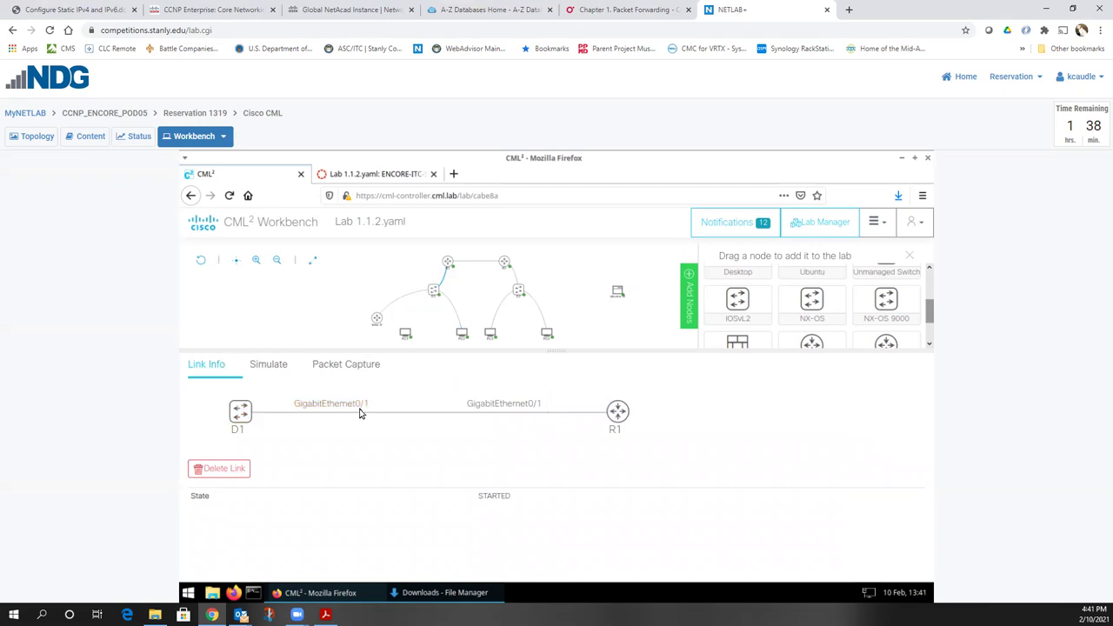
pyautogui.click(607, 12)
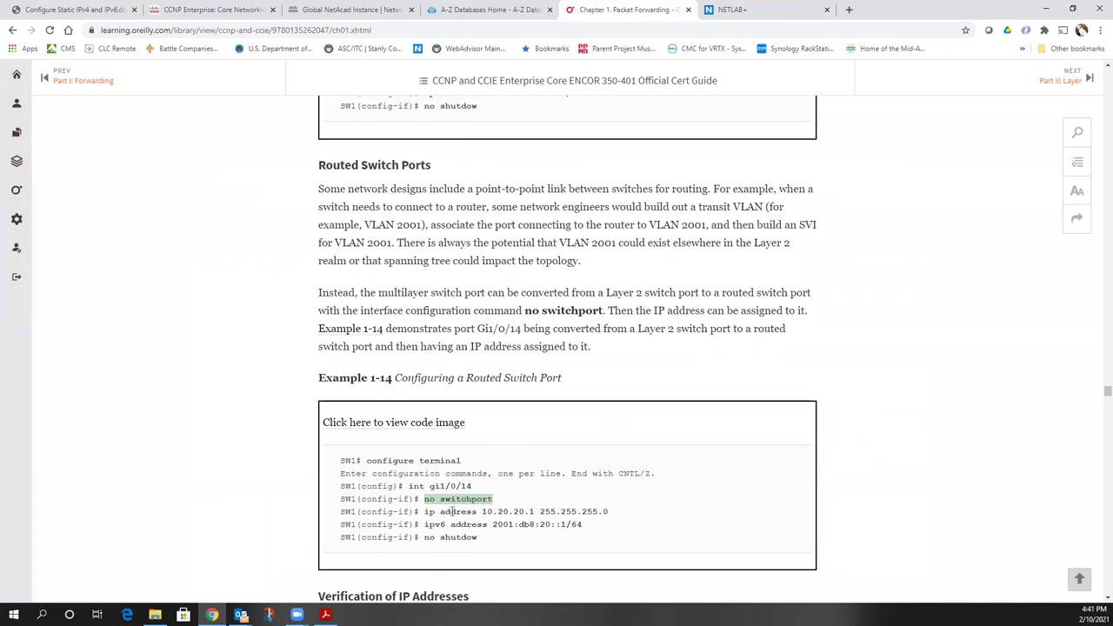
pyautogui.click(729, 10)
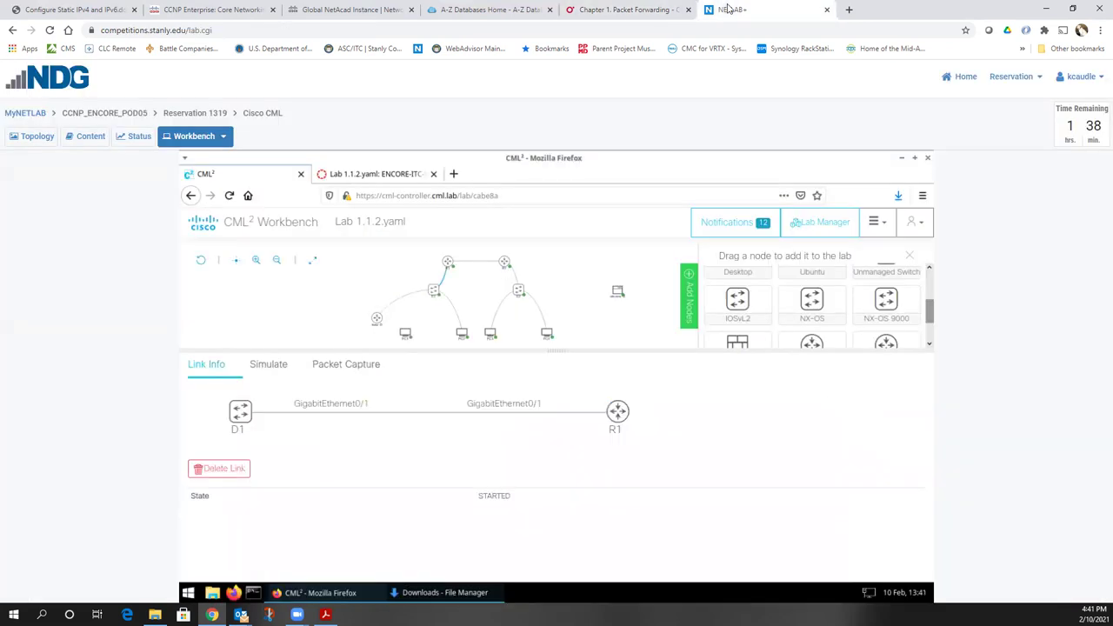
pyautogui.click(441, 296)
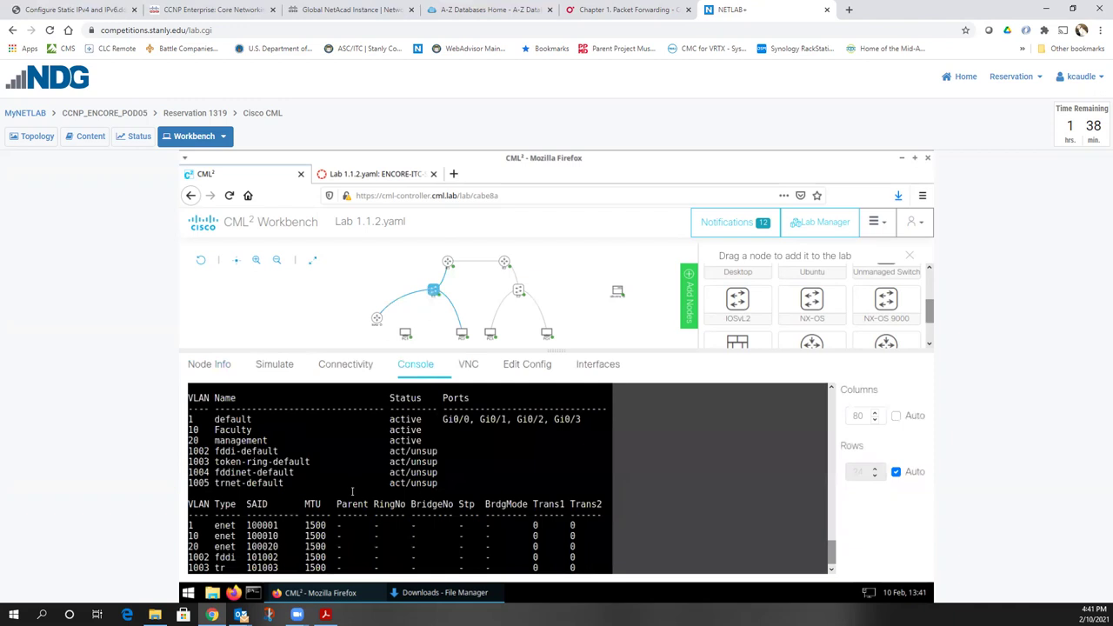
pyautogui.scroll(-4, 353, 493)
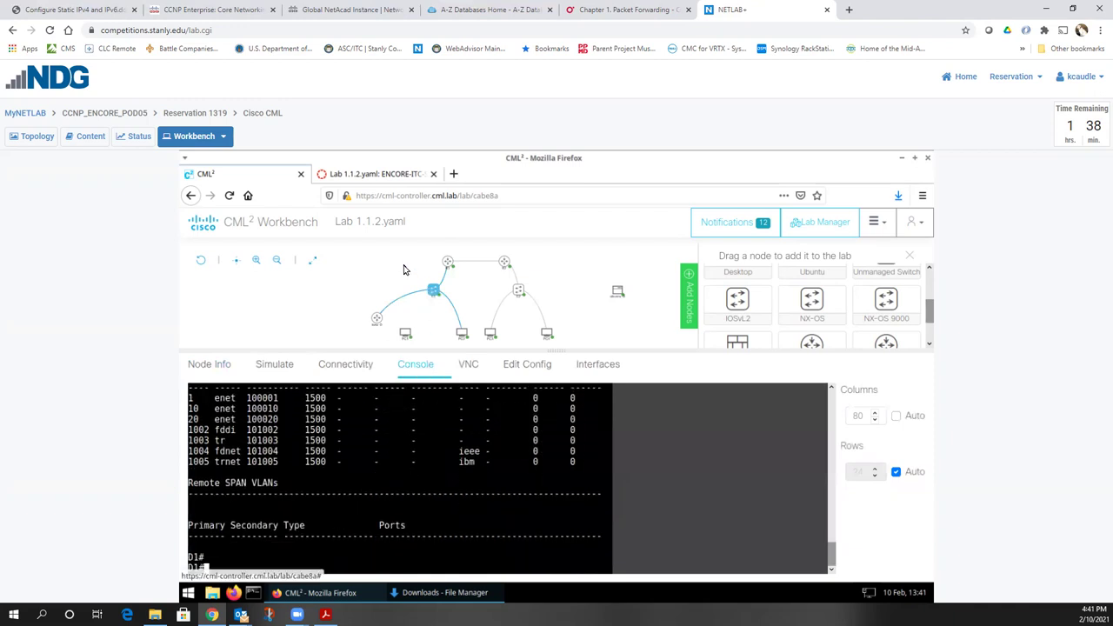
pyautogui.click(444, 283)
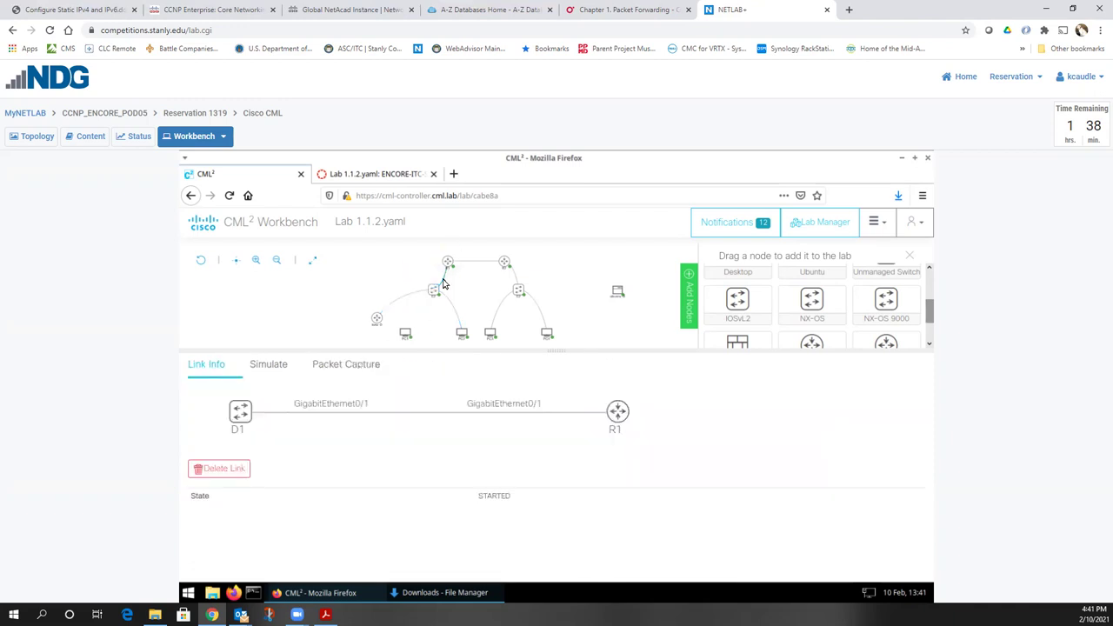
pyautogui.click(433, 291)
# Enter interface g0/1 configuration on D1 and query the ip address command help.
pyautogui.write('con')
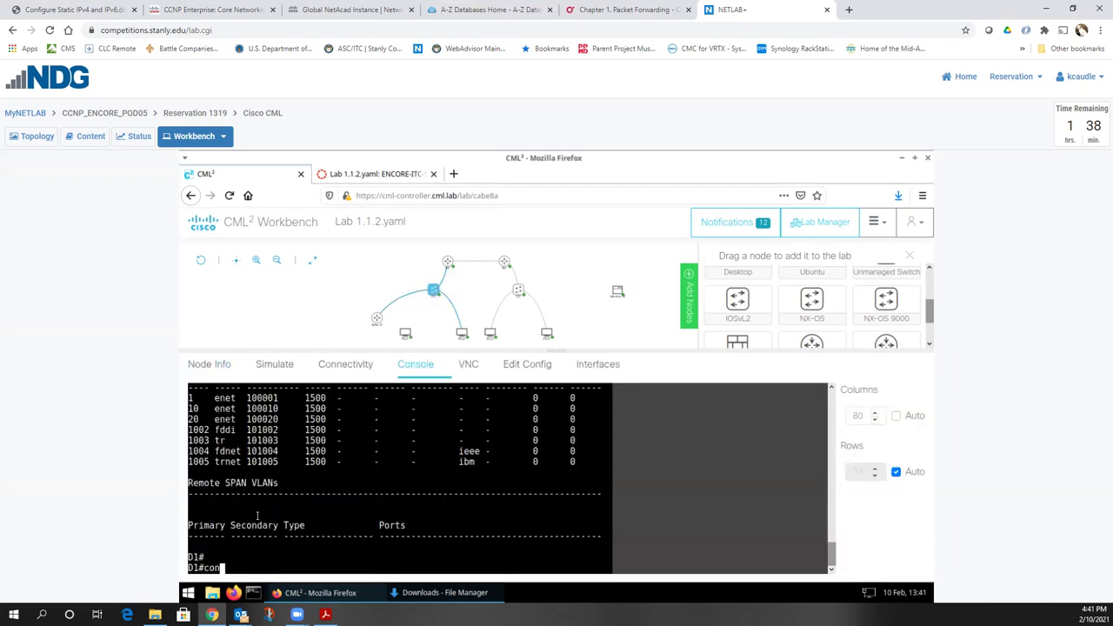
pyautogui.write('fig t')
pyautogui.press('Return')
pyautogui.write('i')
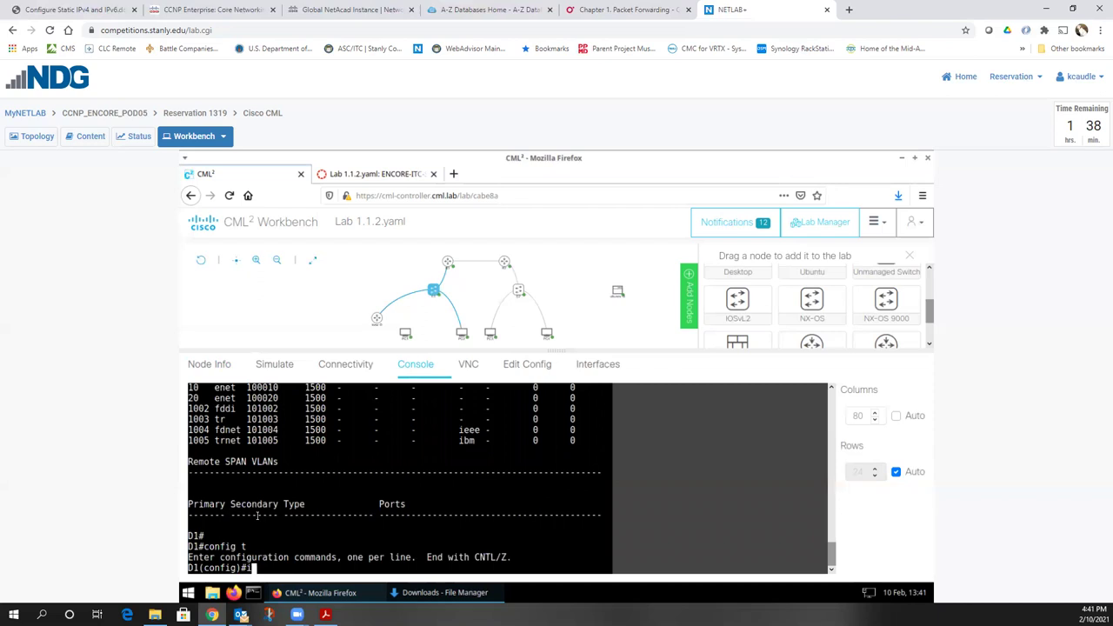
pyautogui.write('nt g0/1')
pyautogui.press('Return')
pyautogui.write('ip add?')
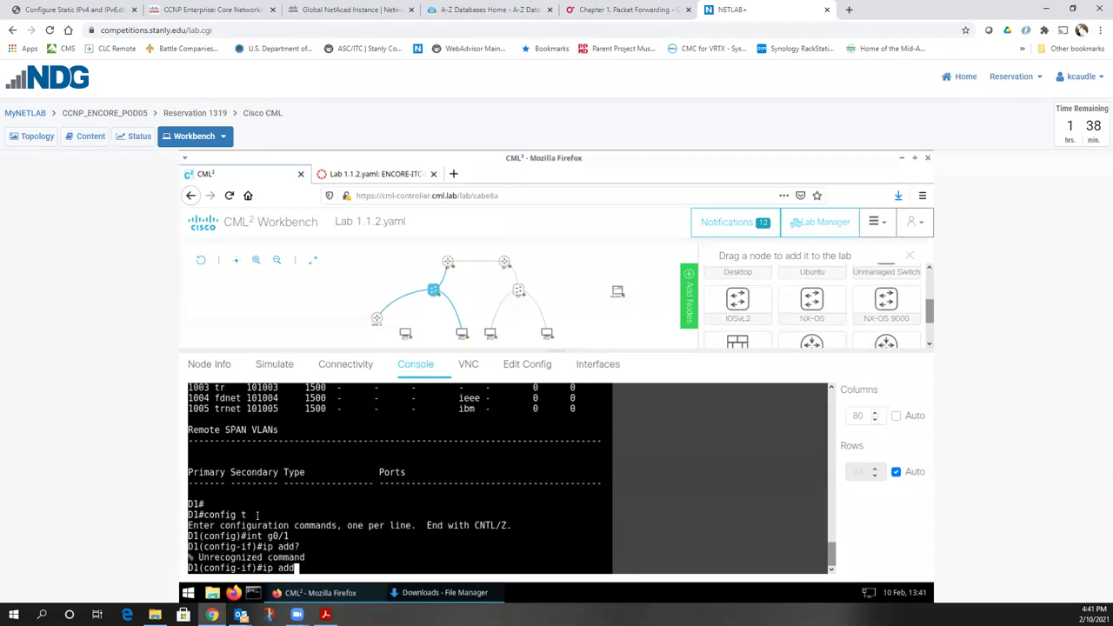
pyautogui.press('Return')
pyautogui.write('ip add ?')
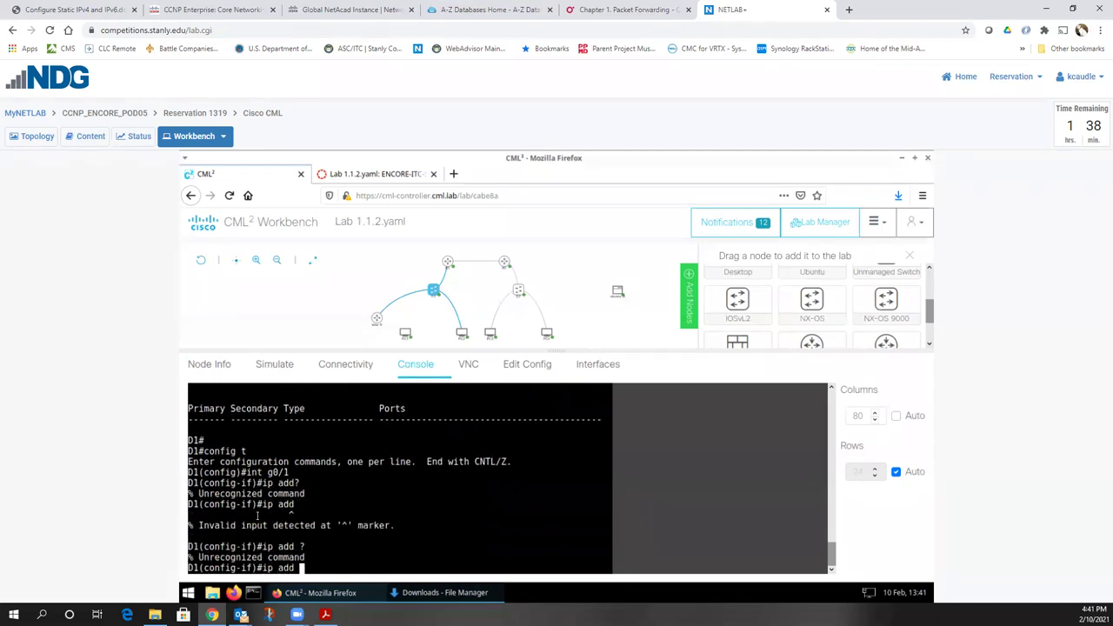
pyautogui.press('Return')
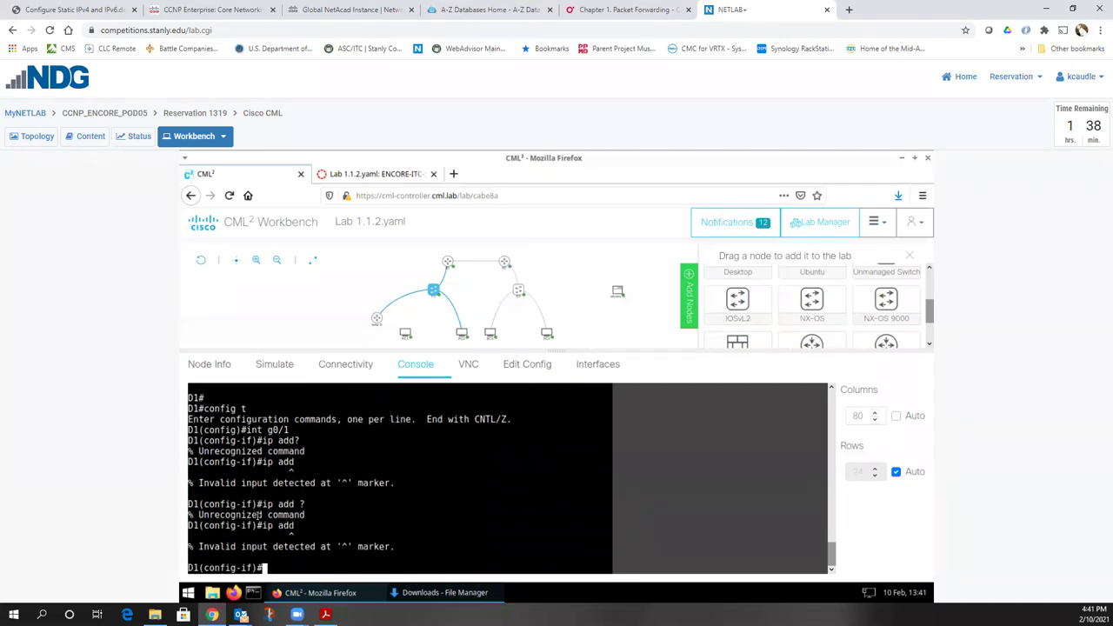
# Make g0/1 a routed port with no switchport, recheck ip address options, and return to the guide.
pyautogui.write('no swi')
pyautogui.press('Tab')
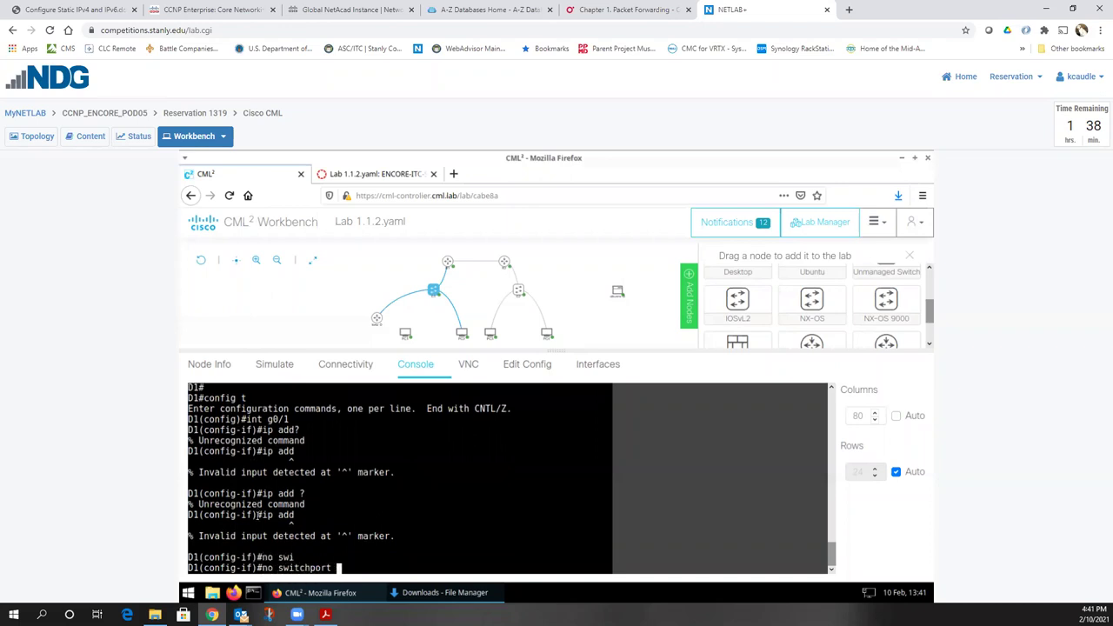
pyautogui.press('Tab')
pyautogui.press('Return')
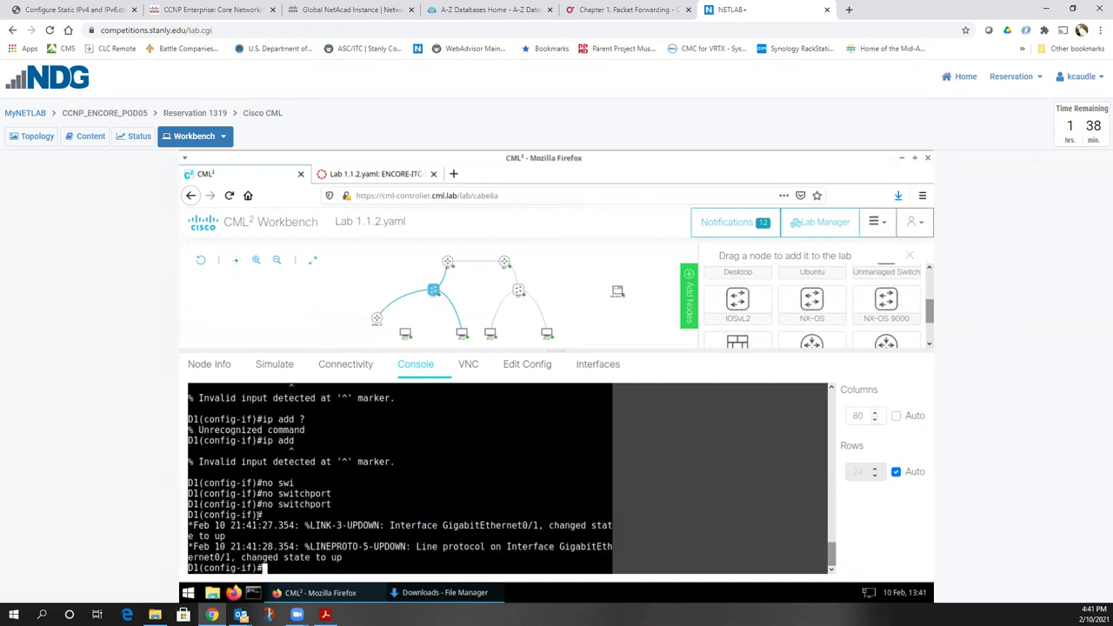
pyautogui.press('Return')
pyautogui.press('Return')
pyautogui.write('ip add ?')
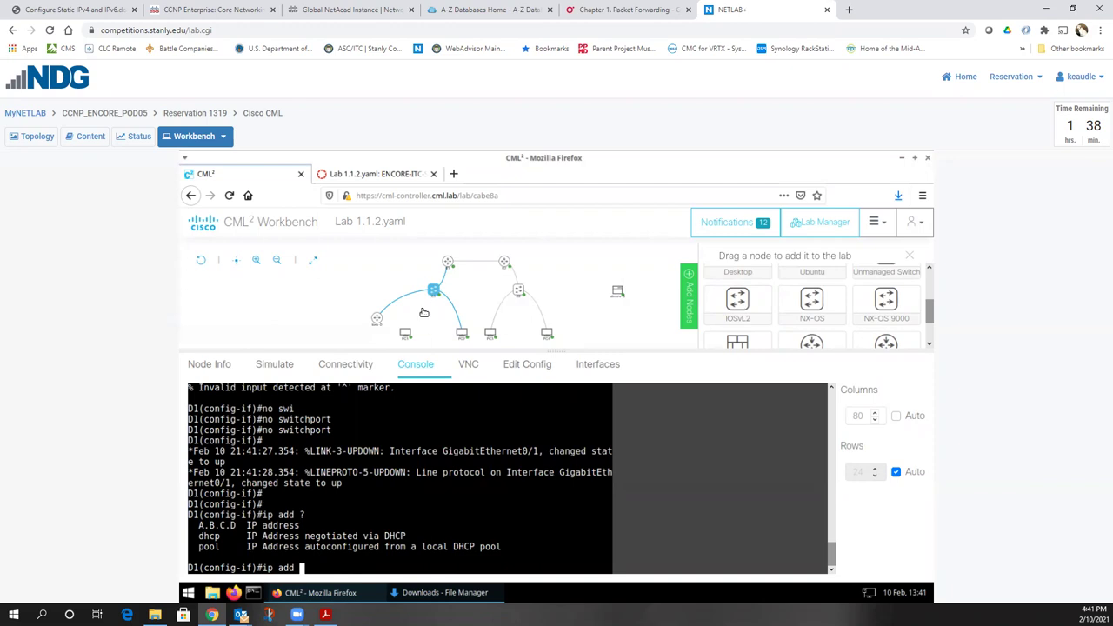
pyautogui.click(598, 8)
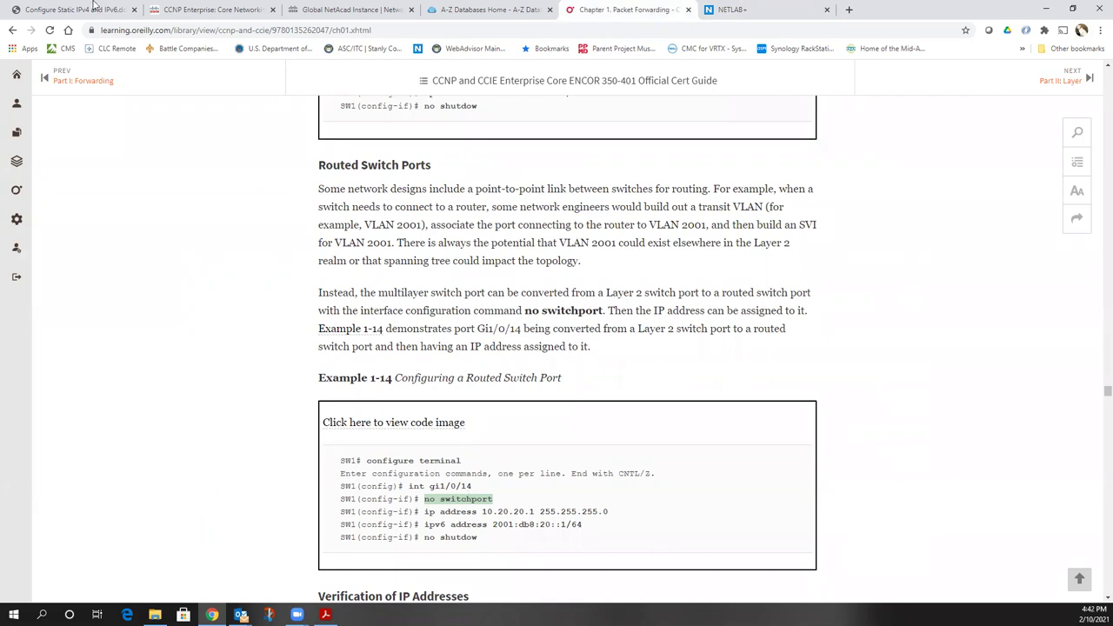
# Highlight no switchport and the 10.20.20.1 address in Example 1-14, then go back to the CML lab.
pyautogui.moveTo(16, 74)
pyautogui.scroll(-2, 370, 472)
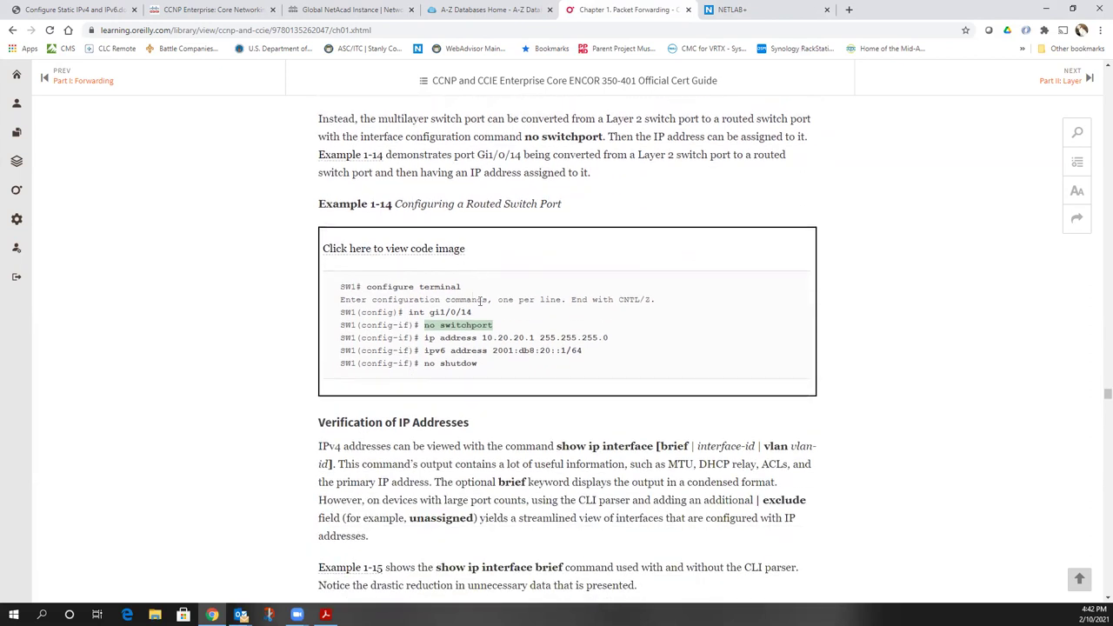
pyautogui.moveTo(493, 326); pyautogui.dragTo(433, 328)
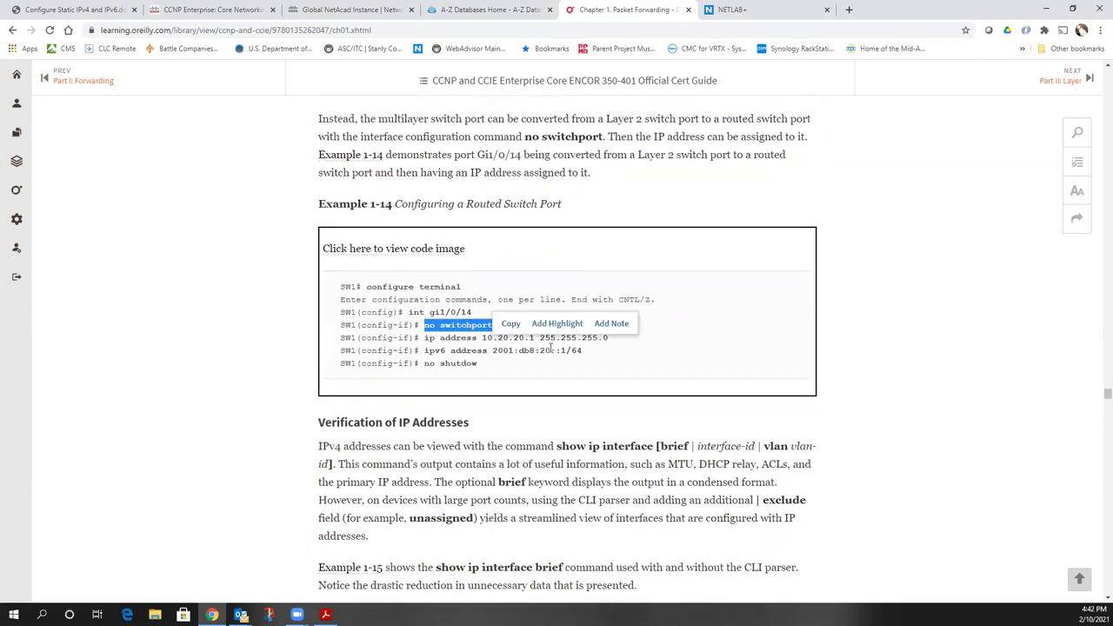
pyautogui.moveTo(609, 338); pyautogui.dragTo(419, 337)
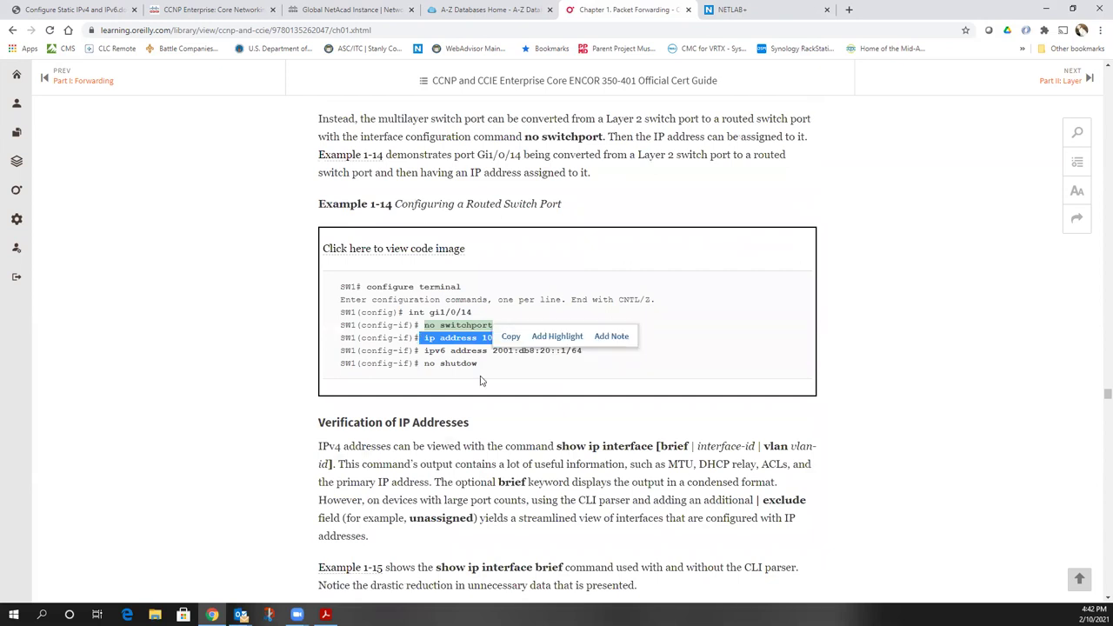
pyautogui.click(728, 10)
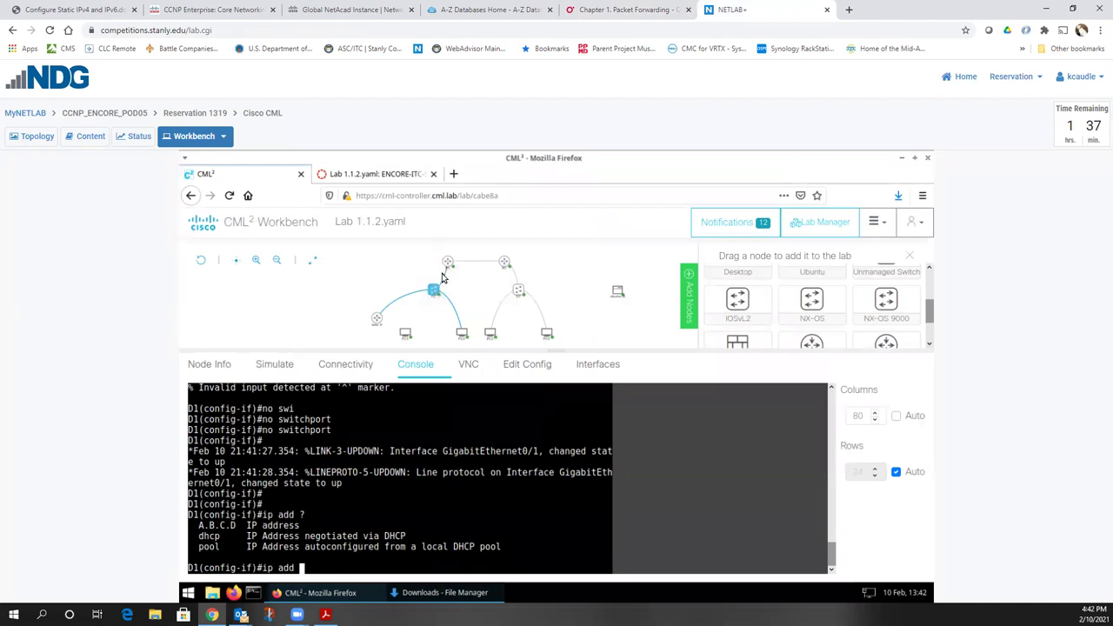
# Assign 192.168.12.2 255.255.255.0 to D1's GigabitEthernet0/1.
pyautogui.write('192.168.12.2 2550.')
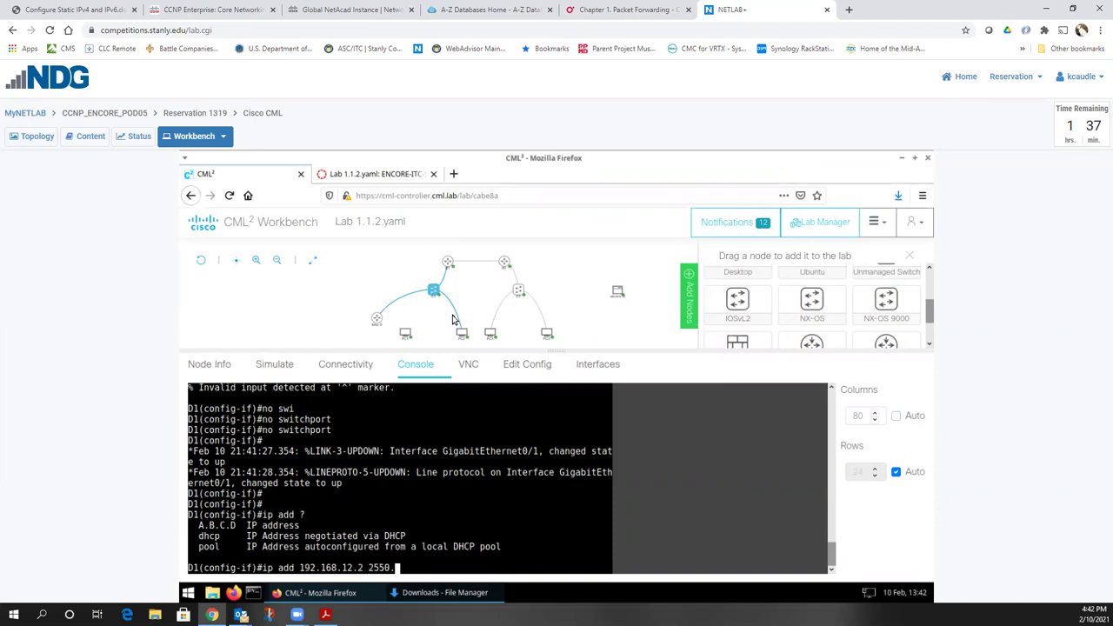
pyautogui.press('BackSpace')
pyautogui.press('BackSpace')
pyautogui.write('.255.255.0')
pyautogui.press('Return')
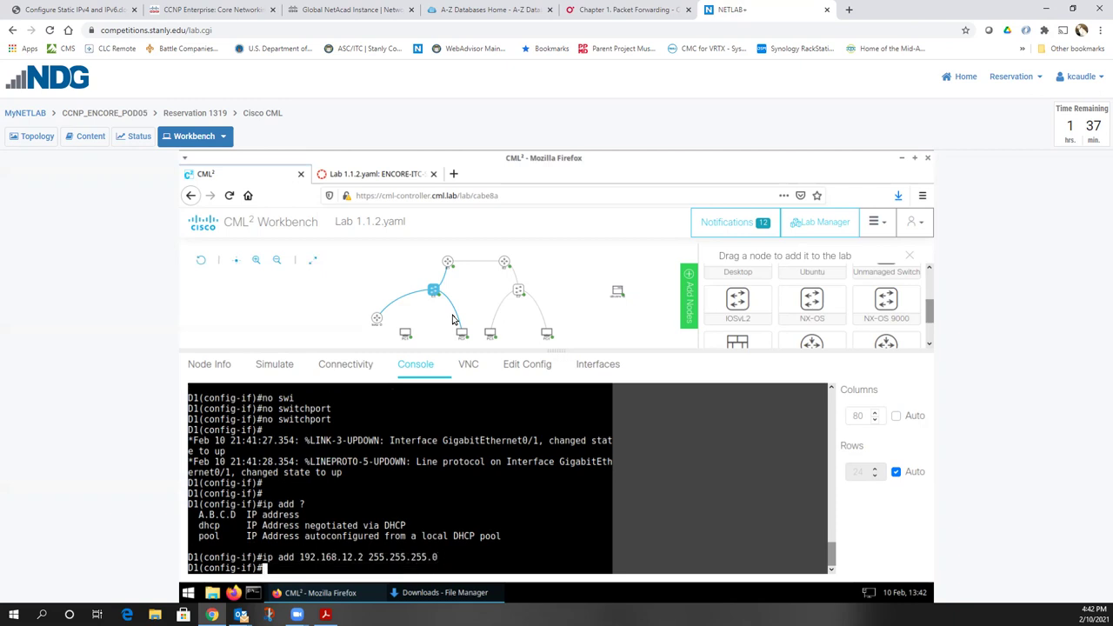
# Enable D1's G0/1 with no shutdown, then switch to R1's console.
pyautogui.write('no shut')
pyautogui.press('Return')
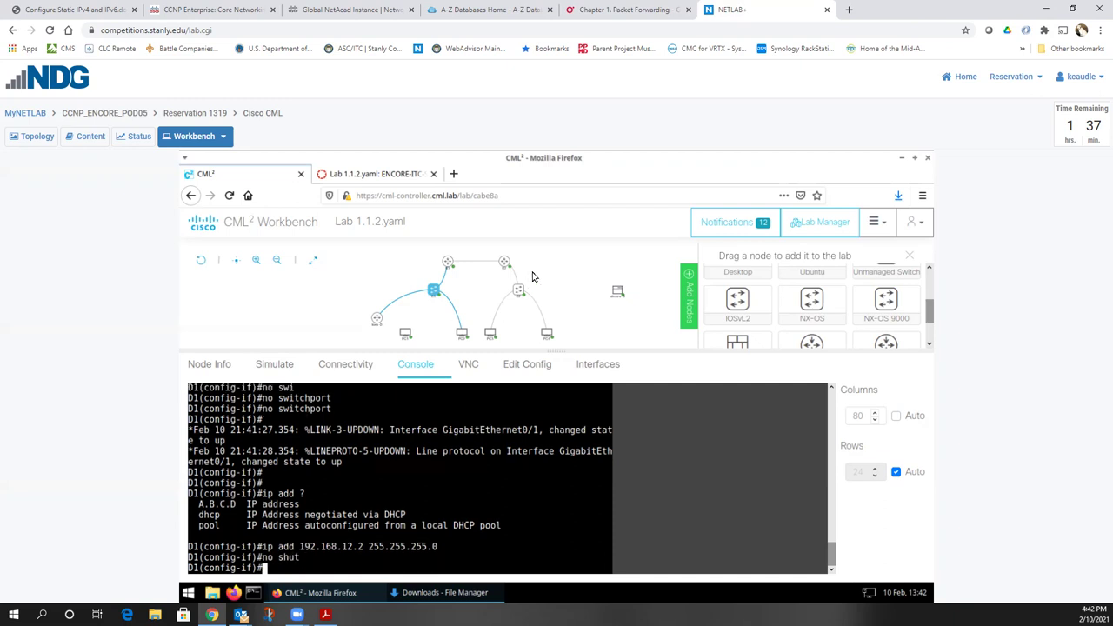
pyautogui.click(443, 280)
pyautogui.click(449, 263)
# On R1, enter global configuration mode and disable DNS lookup with no ip domain-lookup.
pyautogui.click(403, 460)
pyautogui.press('Return')
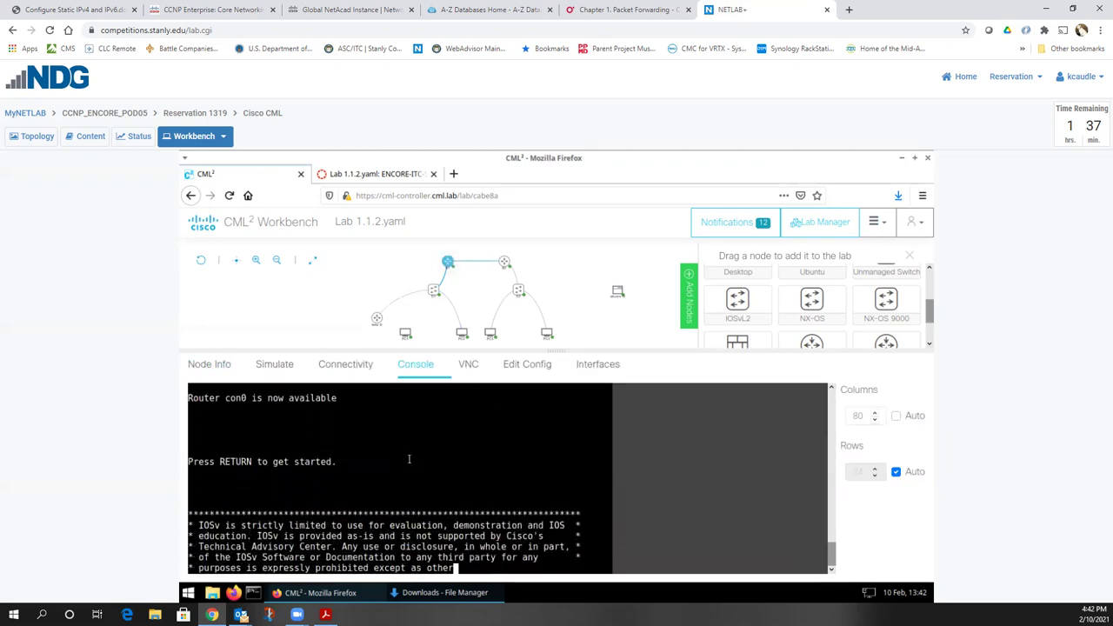
pyautogui.write('e')
pyautogui.press('Return')
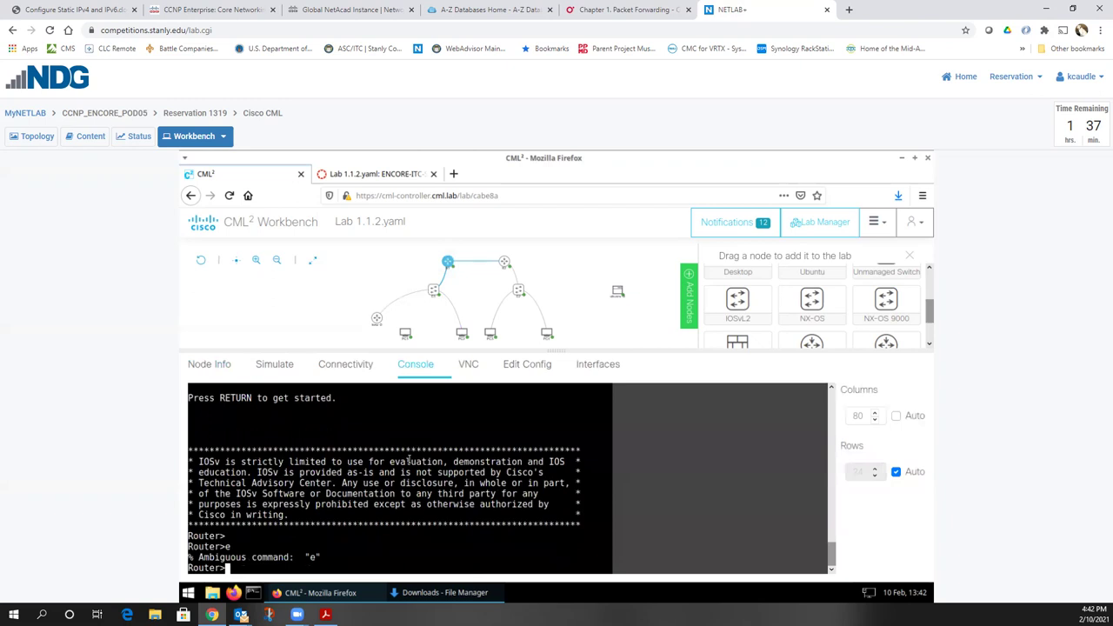
pyautogui.write('en')
pyautogui.press('Return')
pyautogui.write('confi')
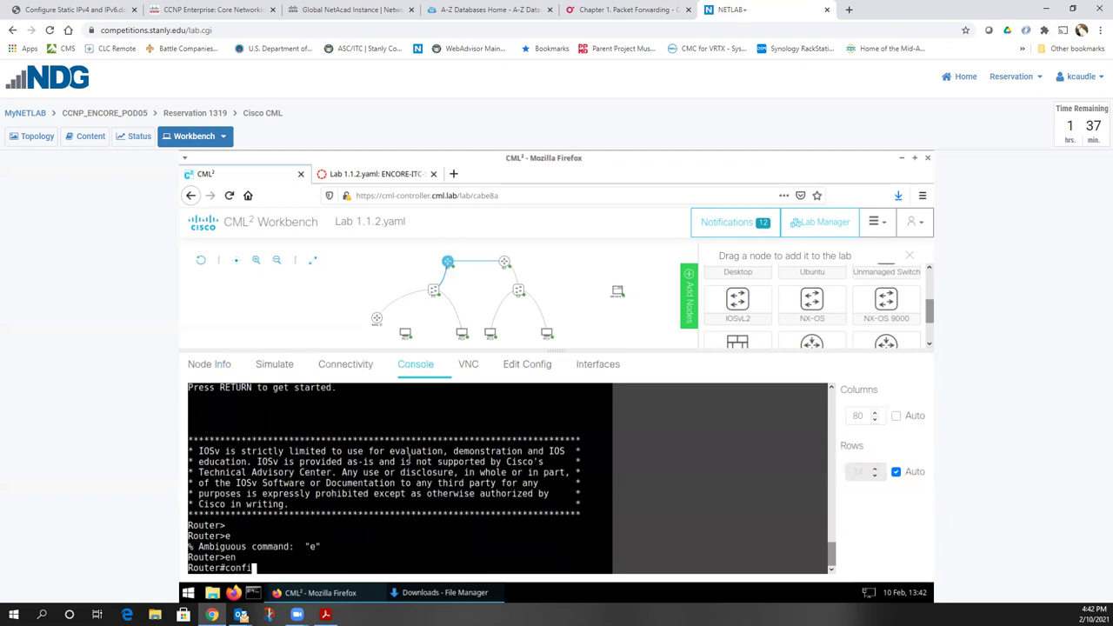
pyautogui.write('g t')
pyautogui.press('Return')
pyautogui.write('no ip dom')
pyautogui.press('Tab')
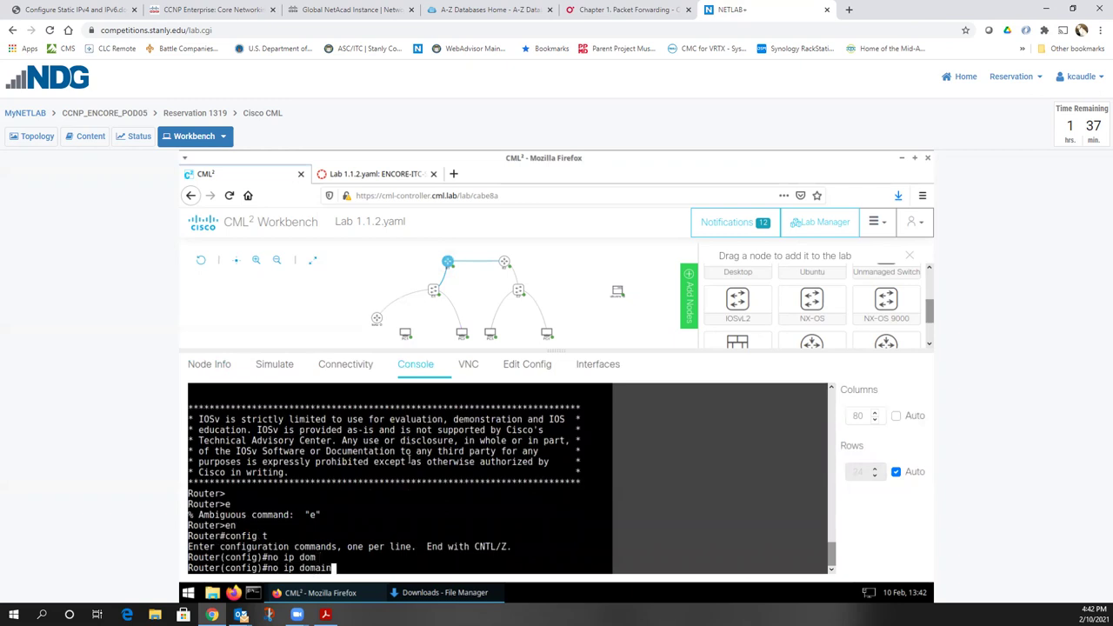
pyautogui.write('-lo')
pyautogui.press('Tab')
pyautogui.press('Return')
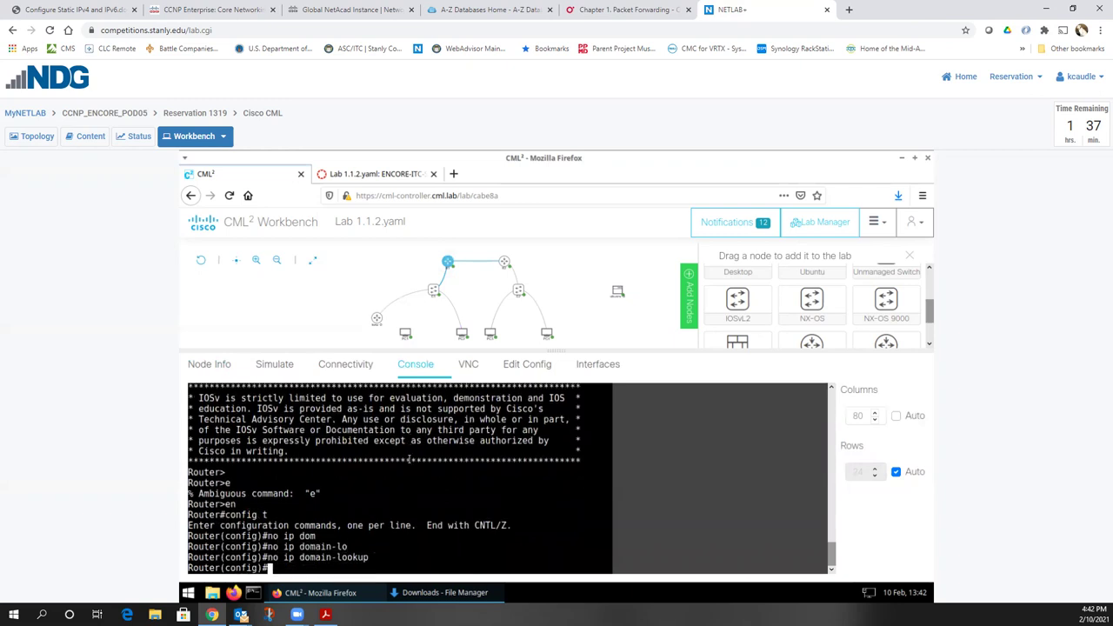
# Turn on logging synchronous for R1's console line 0.
pyautogui.write('no ip dom')
pyautogui.press('Tab')
pyautogui.write('log')
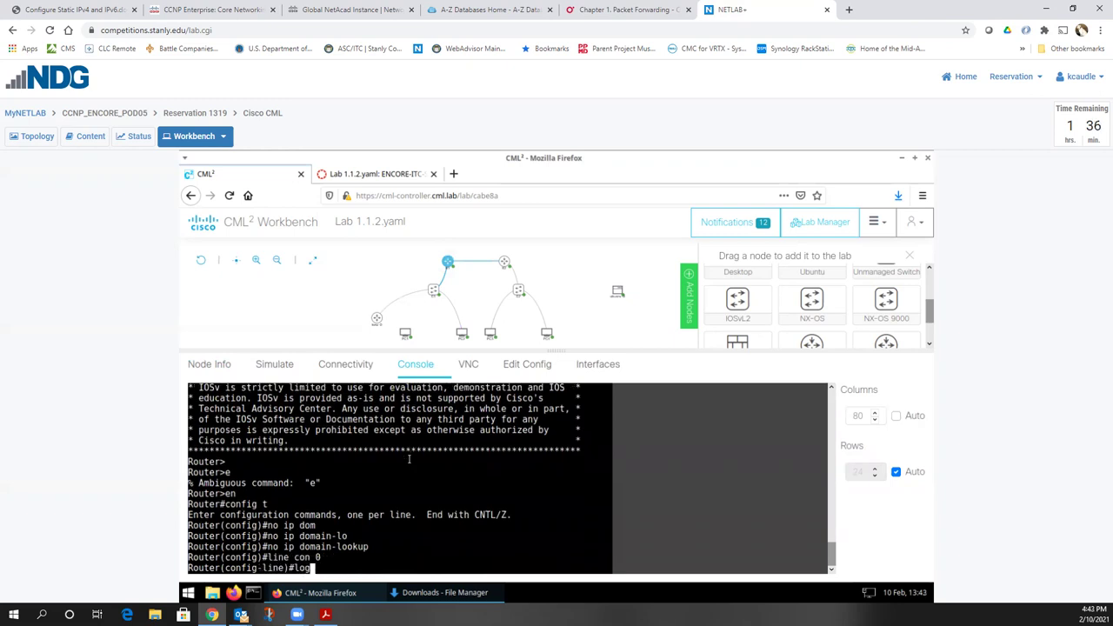
pyautogui.write('g sy')
pyautogui.press('Tab')
pyautogui.press('Return')
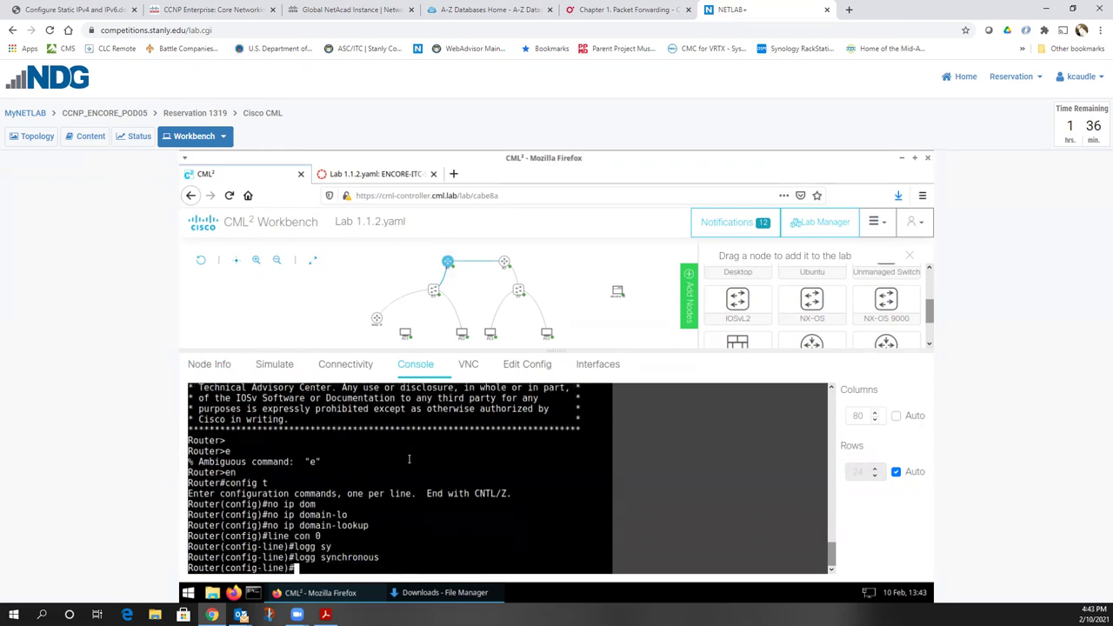
# Give R1's gi0/1 the address 192.168.12.1 255.255.255.0 and bring it up with no shut.
pyautogui.write('int gi0/1')
pyautogui.press('Return')
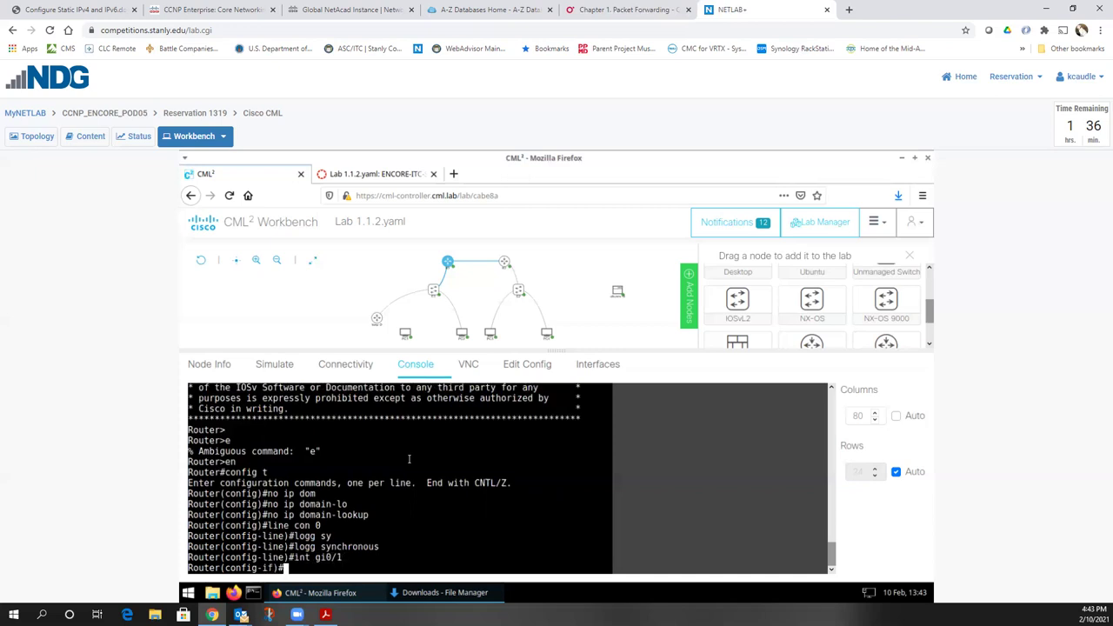
pyautogui.write('ip add 192.168.12.1 255.25.')
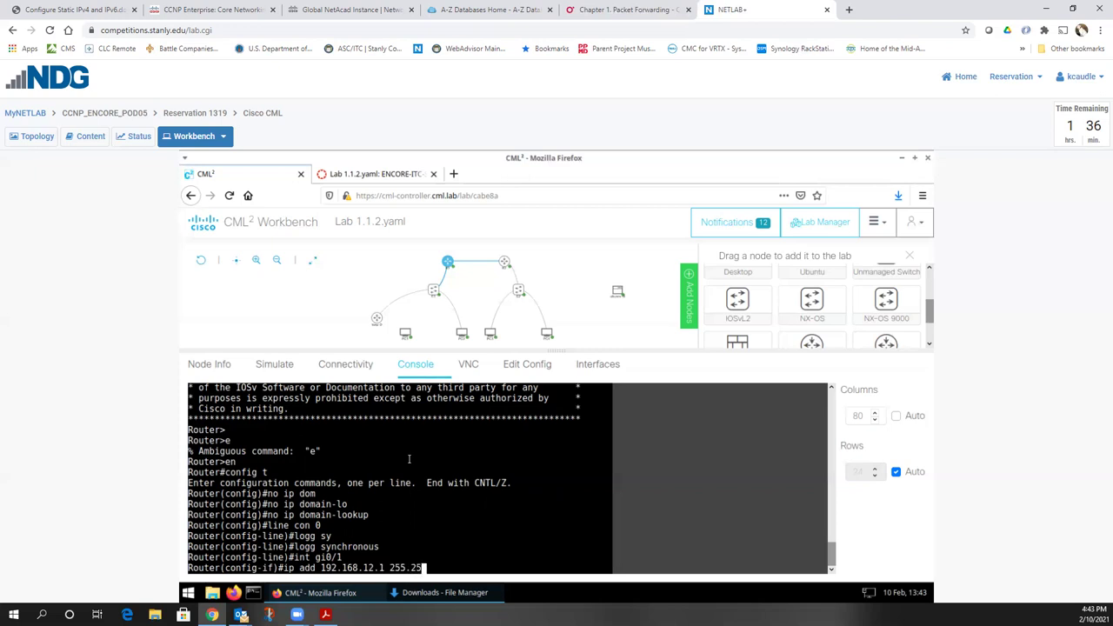
pyautogui.press('BackSpace')
pyautogui.write('5.255.0')
pyautogui.press('Return')
pyautogui.write('o ')
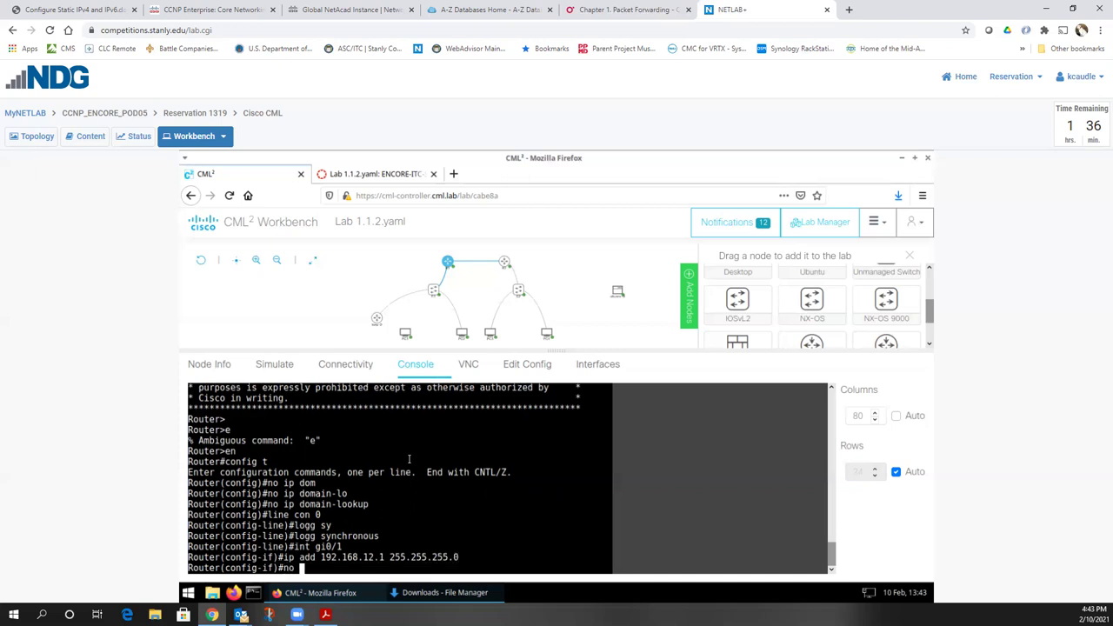
pyautogui.write('sjuit')
pyautogui.press('BackSpace')
pyautogui.press('BackSpace')
pyautogui.press('BackSpace')
pyautogui.press('BackSpace')
pyautogui.write('hut')
pyautogui.press('Return')
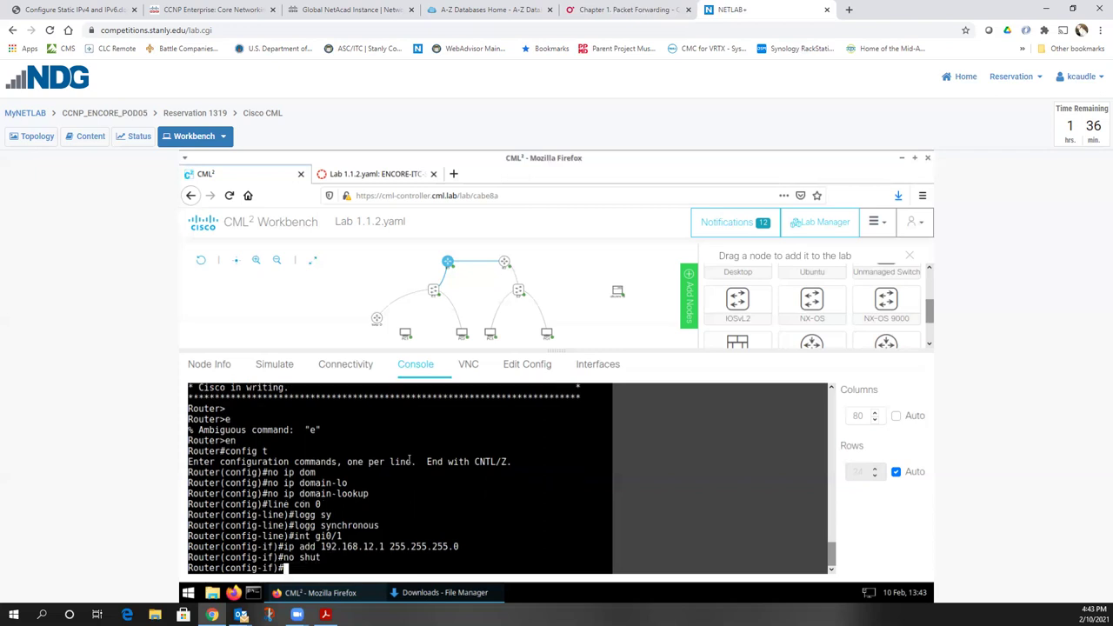
# Exit configuration mode and ping D1 at 192.168.12.2 twice from R1.
pyautogui.hotkey('ctrl', 'z')
pyautogui.press('Return')
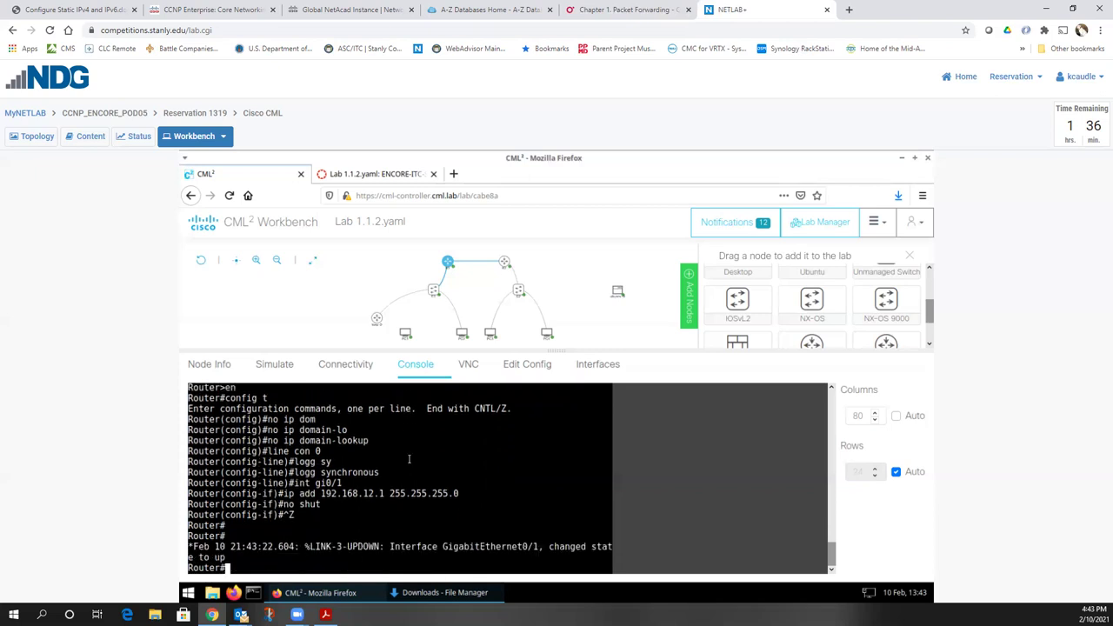
pyautogui.write('ping 192.168.12.2')
pyautogui.press('Return')
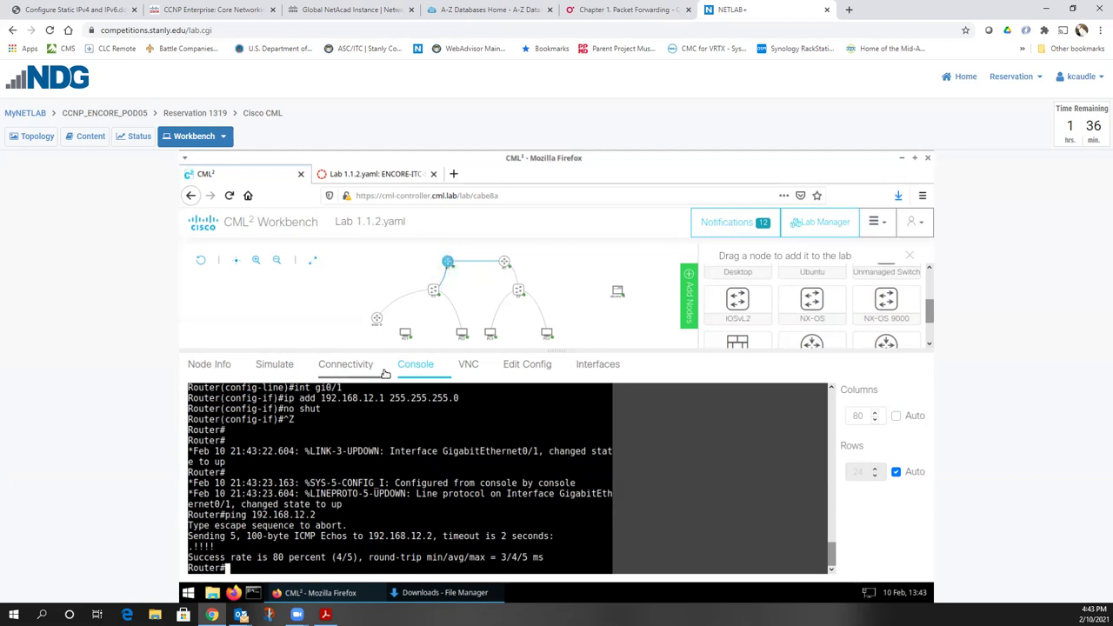
pyautogui.press('Up')
pyautogui.press('Return')
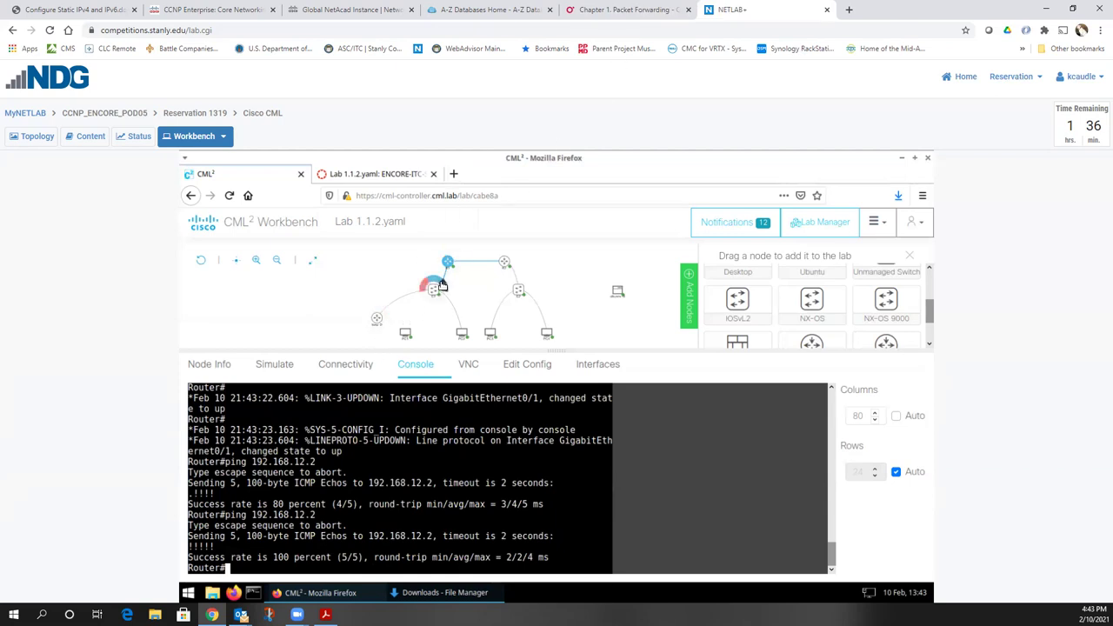
pyautogui.click(441, 285)
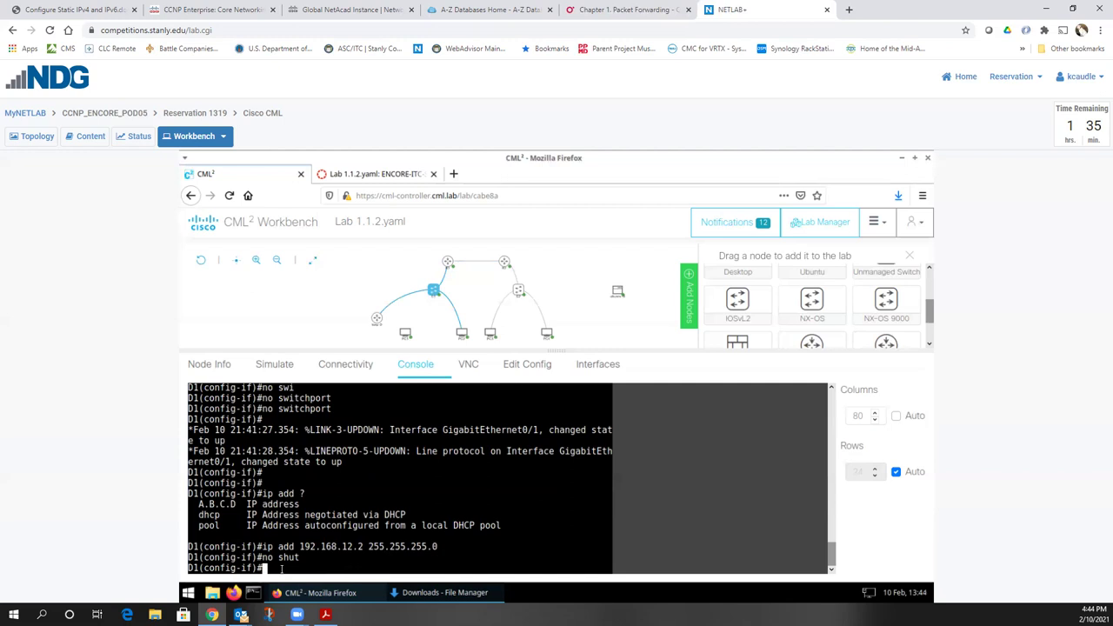
# Ping R1 at 192.168.12.1 from D1 with do ping, then return to the ENCOR guide tab.
pyautogui.write('do ping 192.168.12.1')
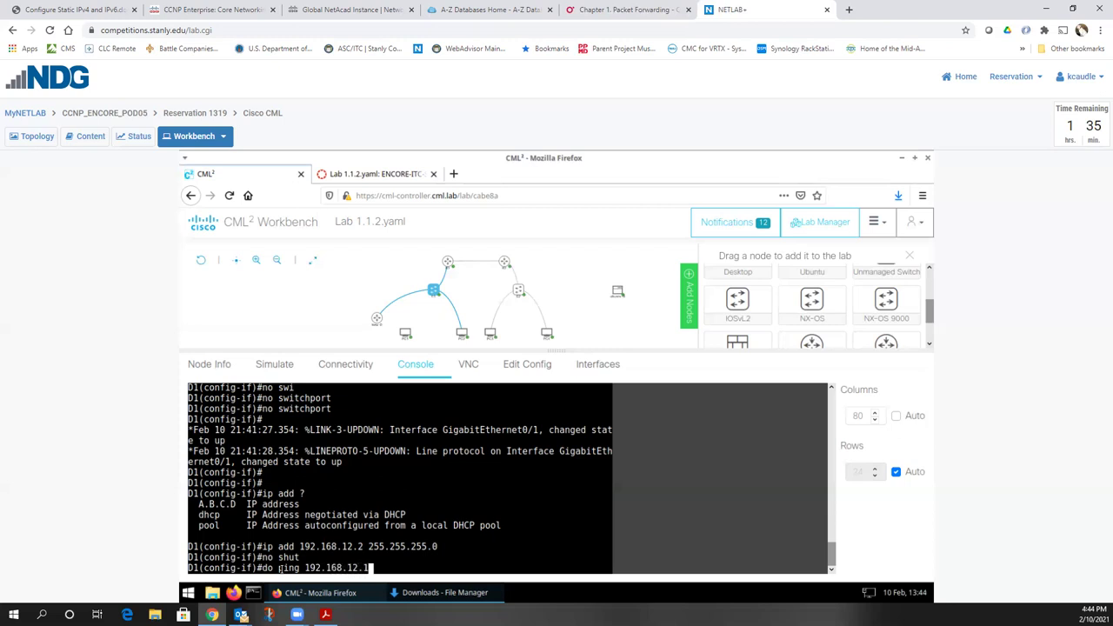
pyautogui.press('Return')
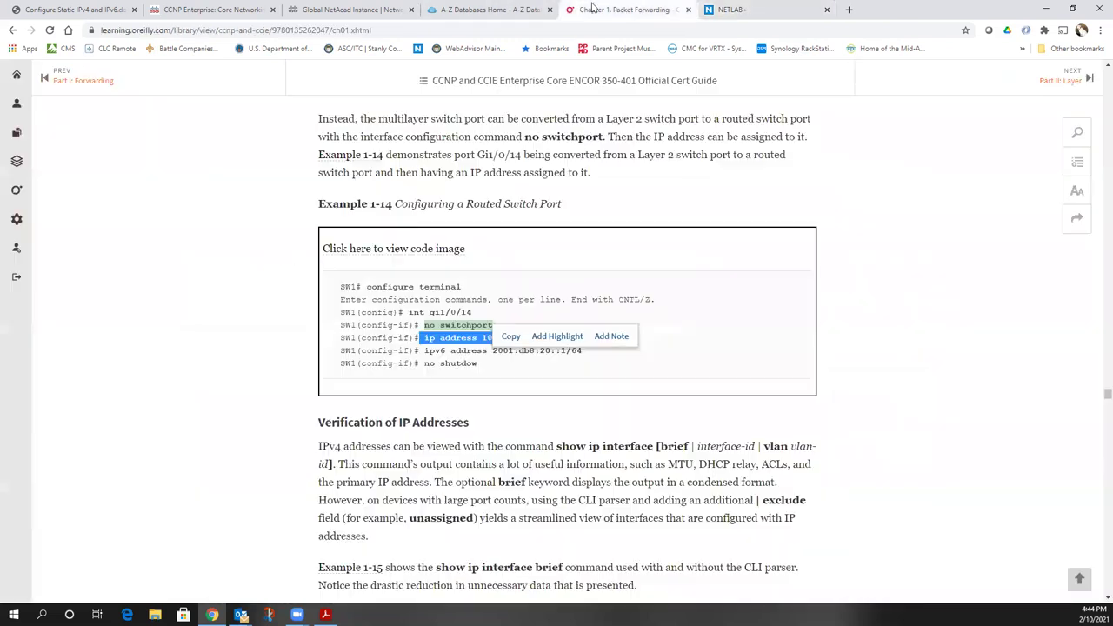
pyautogui.click(594, 9)
pyautogui.click(430, 384)
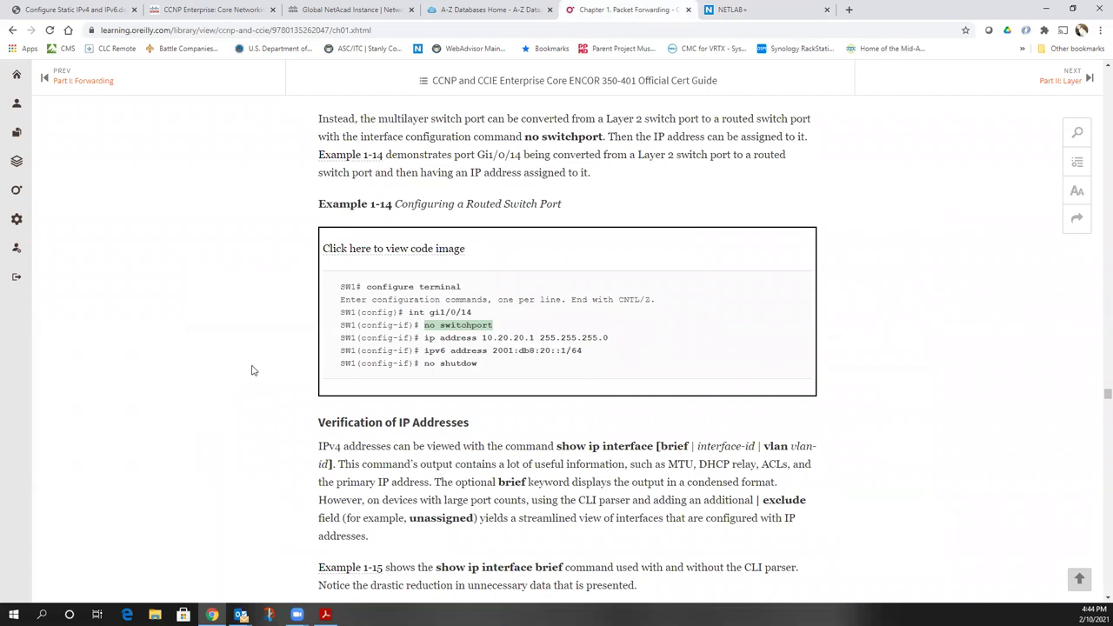
# Scroll the ENCOR chapter to Example 1-14 and the Verification of IP Addresses section.
pyautogui.scroll(-3, 492, 366)
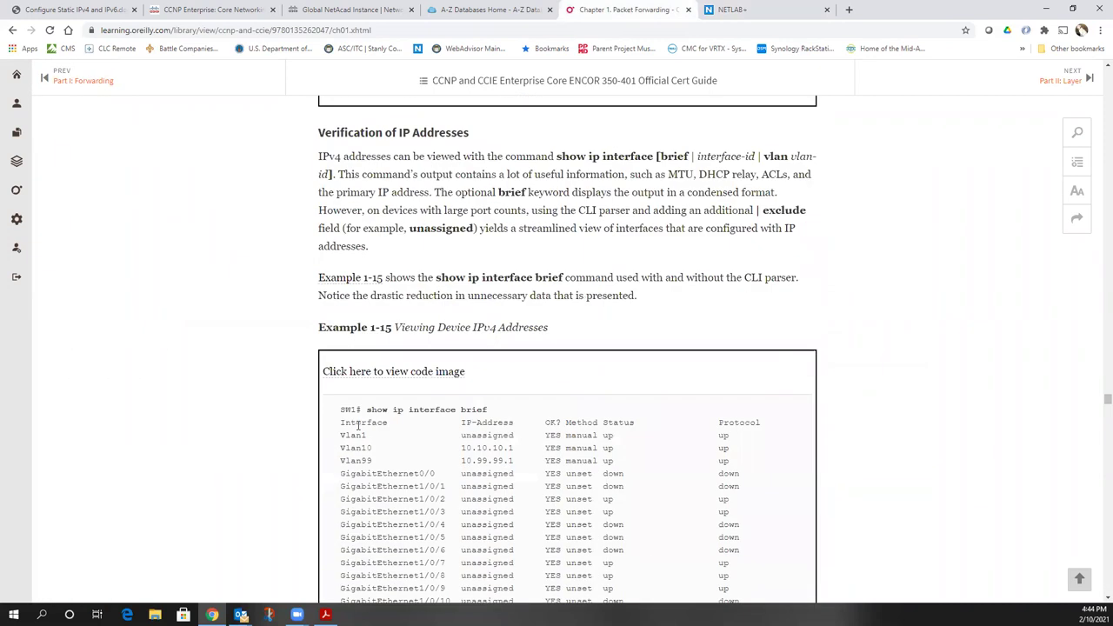
pyautogui.scroll(2, 356, 416)
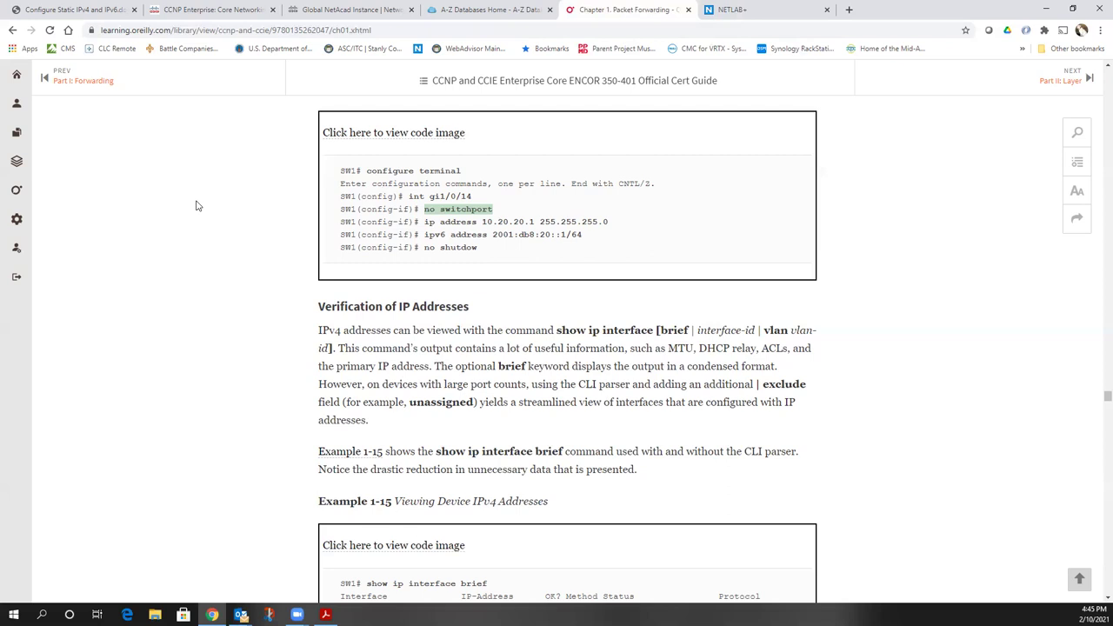
# Scroll back up the ENCOR chapter past Example 1-13 to the routed-interface examples.
pyautogui.scroll(-2, 197, 179)
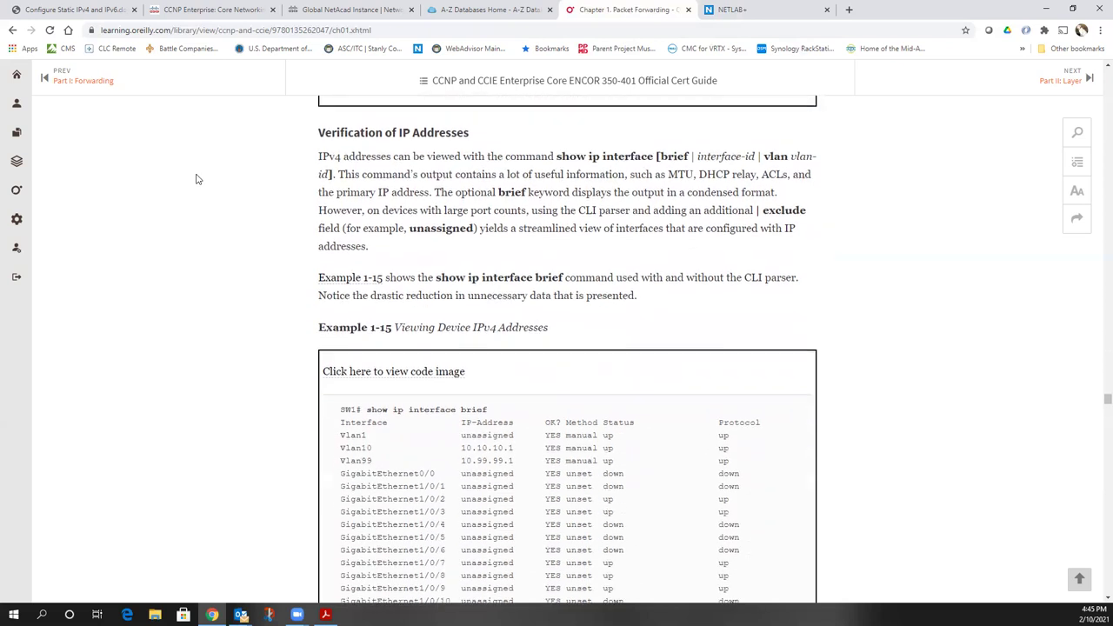
pyautogui.scroll(2, 197, 179)
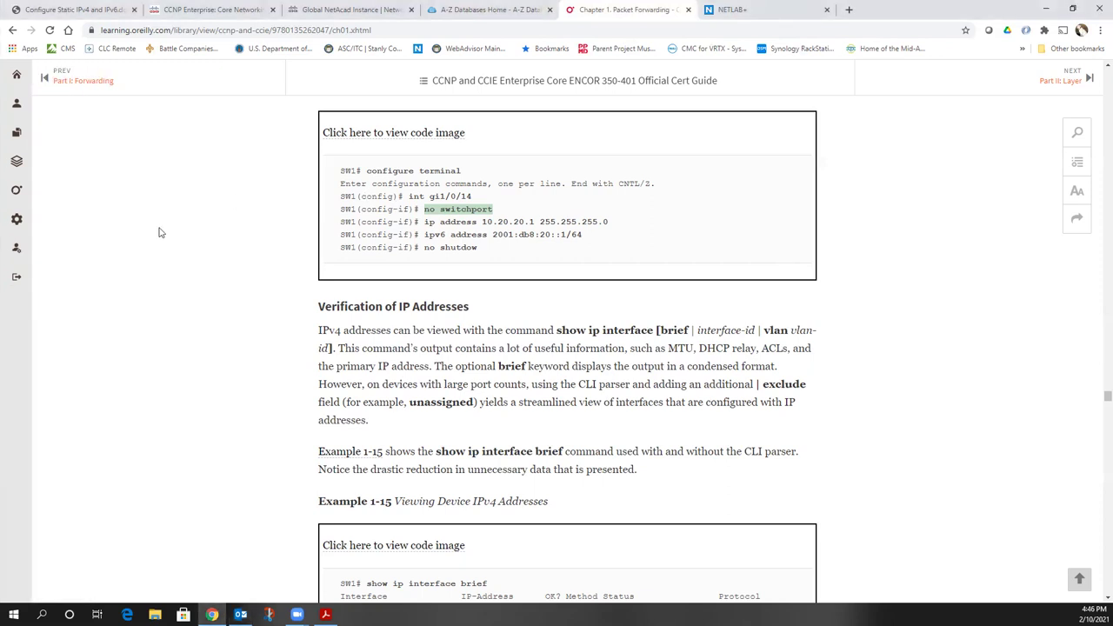
pyautogui.scroll(5, 250, 301)
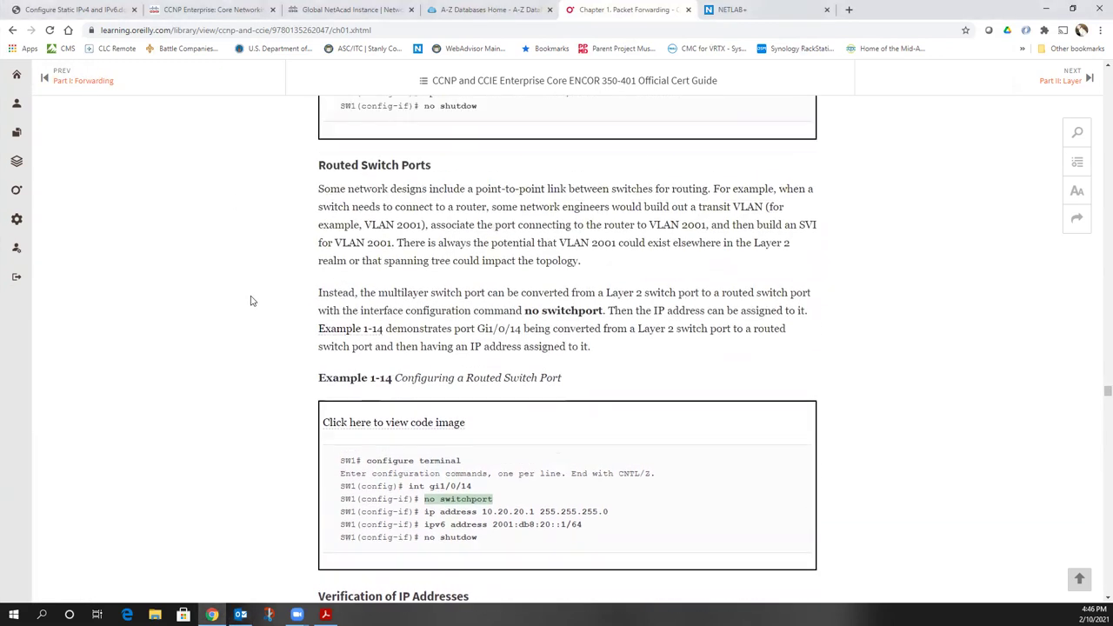
pyautogui.scroll(6, 251, 301)
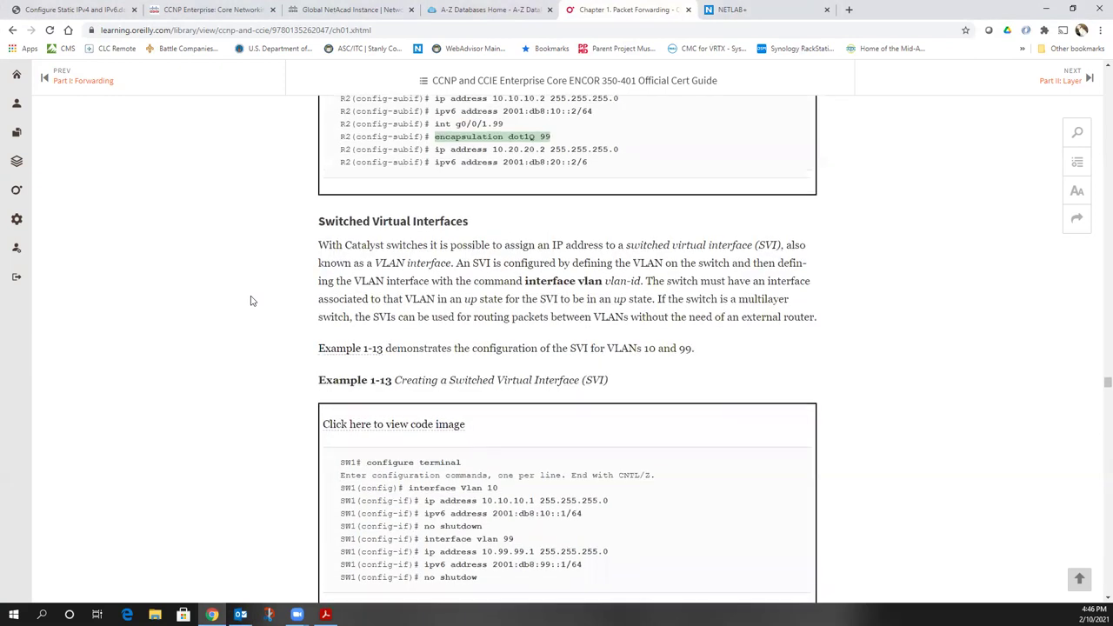
pyautogui.scroll(5, 251, 301)
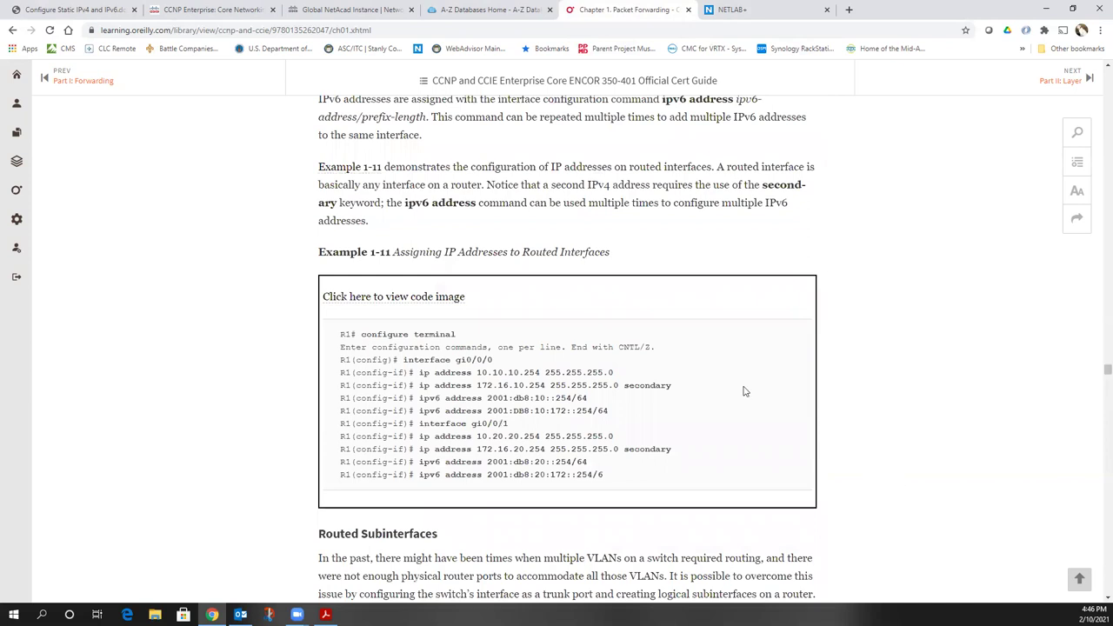
# Highlight the secondary keyword, gi0/0/0 IPv4 line and IPv6 lines in Example 1-11, then clear them.
pyautogui.moveTo(680, 387); pyautogui.dragTo(621, 385)
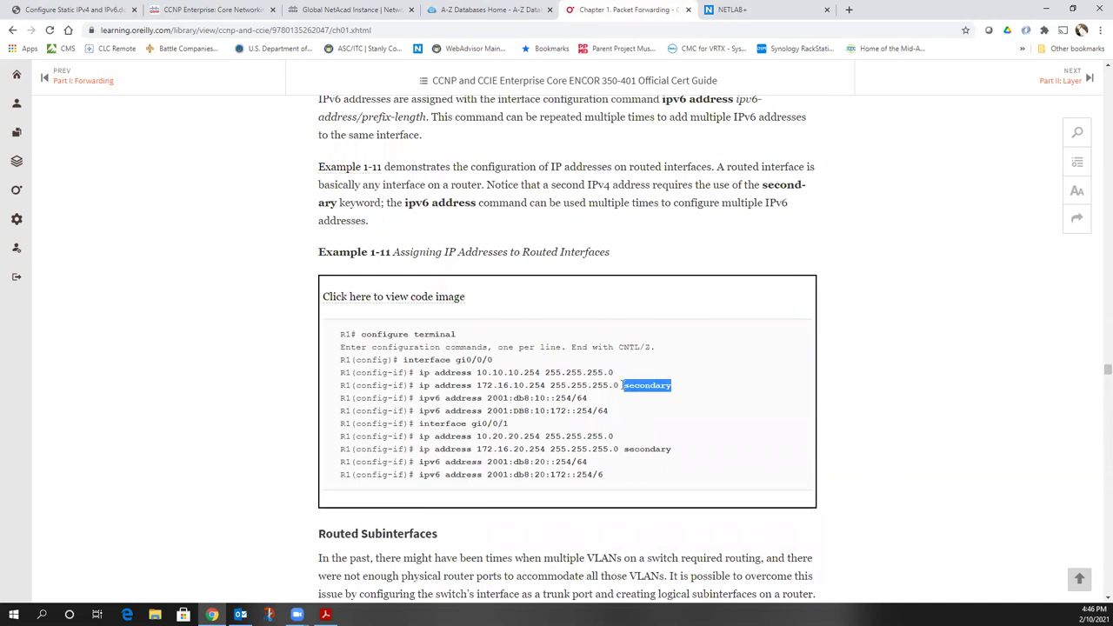
pyautogui.click(774, 411)
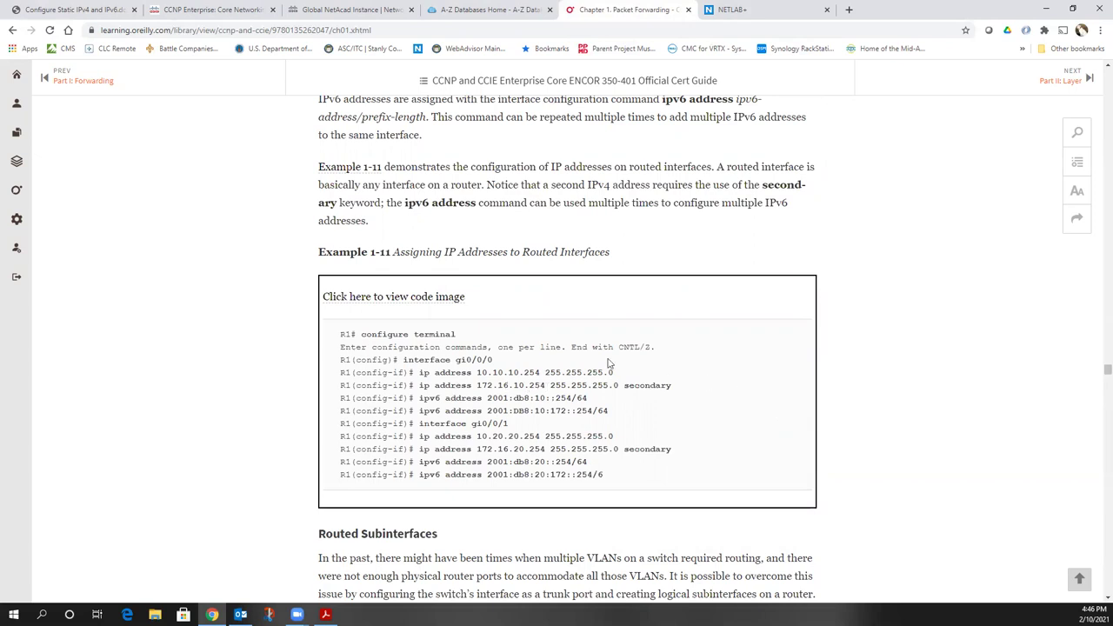
pyautogui.moveTo(616, 372); pyautogui.dragTo(433, 372)
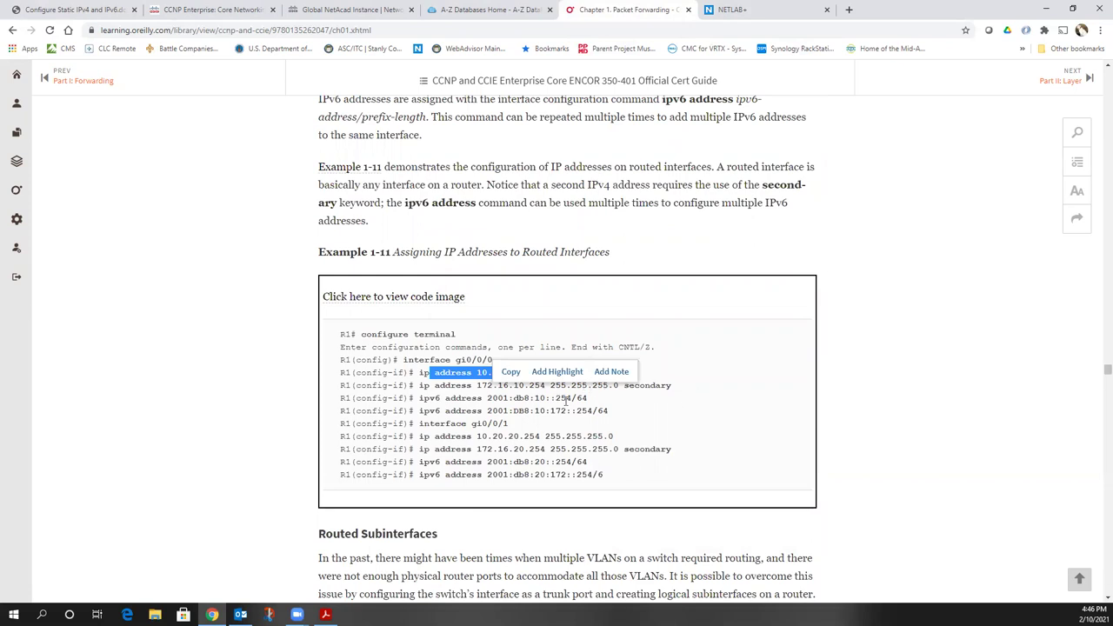
pyautogui.moveTo(614, 412); pyautogui.dragTo(422, 399)
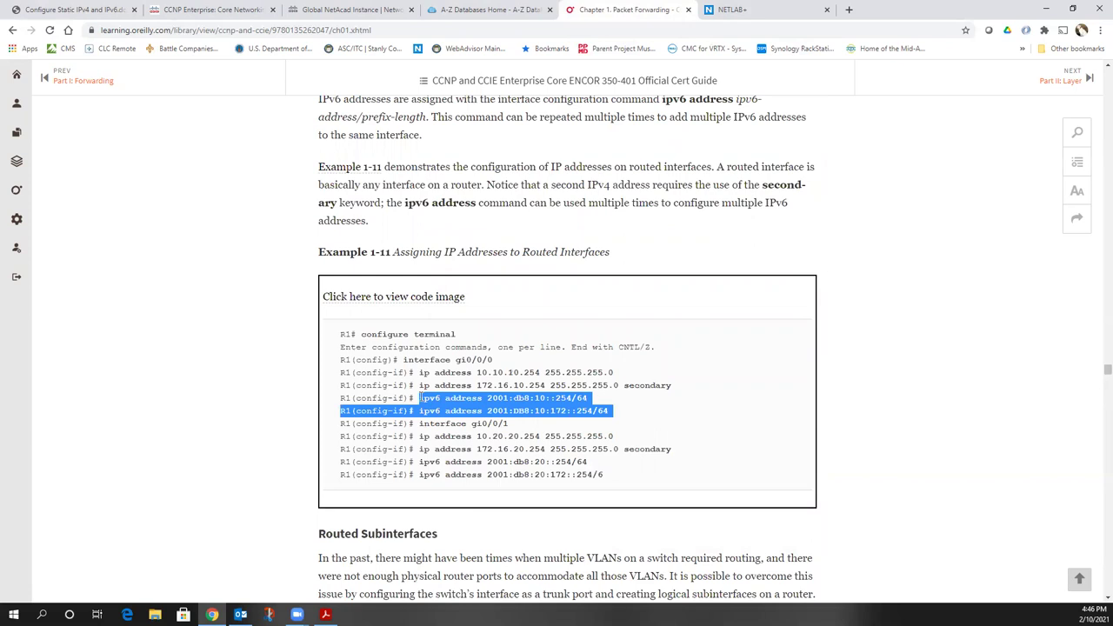
pyautogui.click(579, 422)
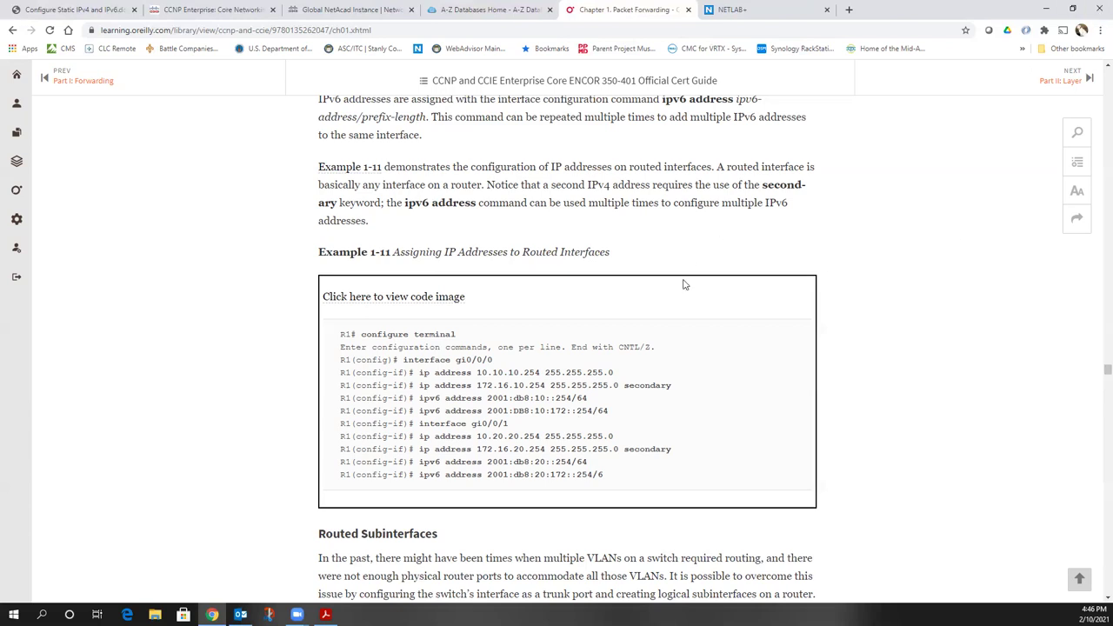
# Scroll to Example 1-15's show ip interface brief output, briefly highlighting the Vlan99 to GigabitEthernet0/0 rows.
pyautogui.scroll(-3, 684, 284)
pyautogui.scroll(-3, 684, 285)
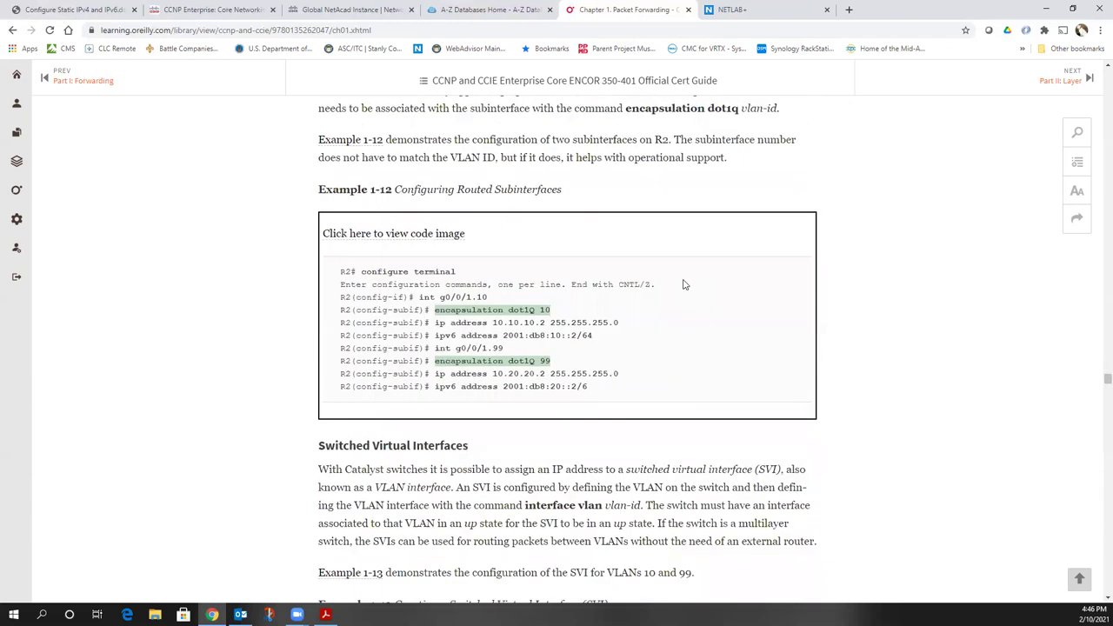
pyautogui.scroll(-4, 683, 304)
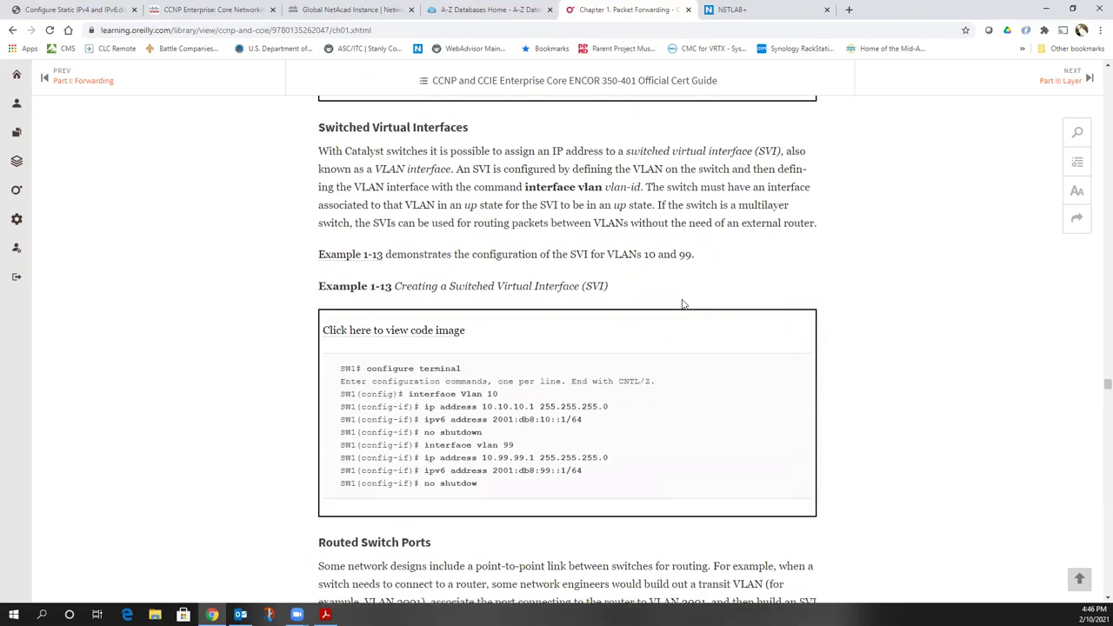
pyautogui.scroll(2, 684, 304)
pyautogui.scroll(-5, 490, 432)
pyautogui.scroll(-9, 490, 433)
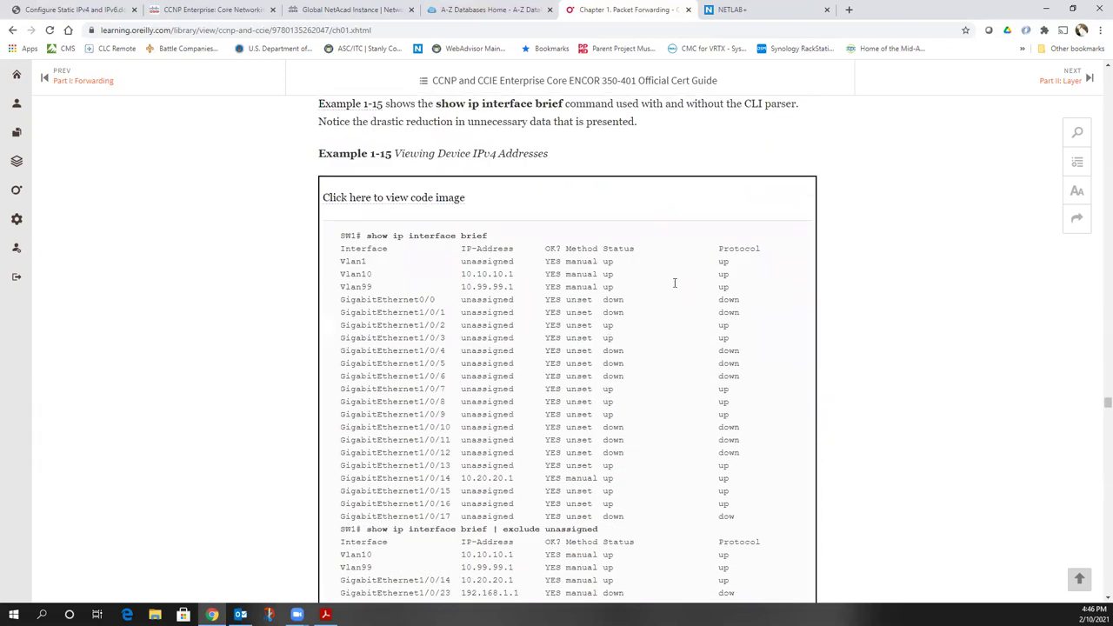
pyautogui.moveTo(594, 289); pyautogui.dragTo(819, 299)
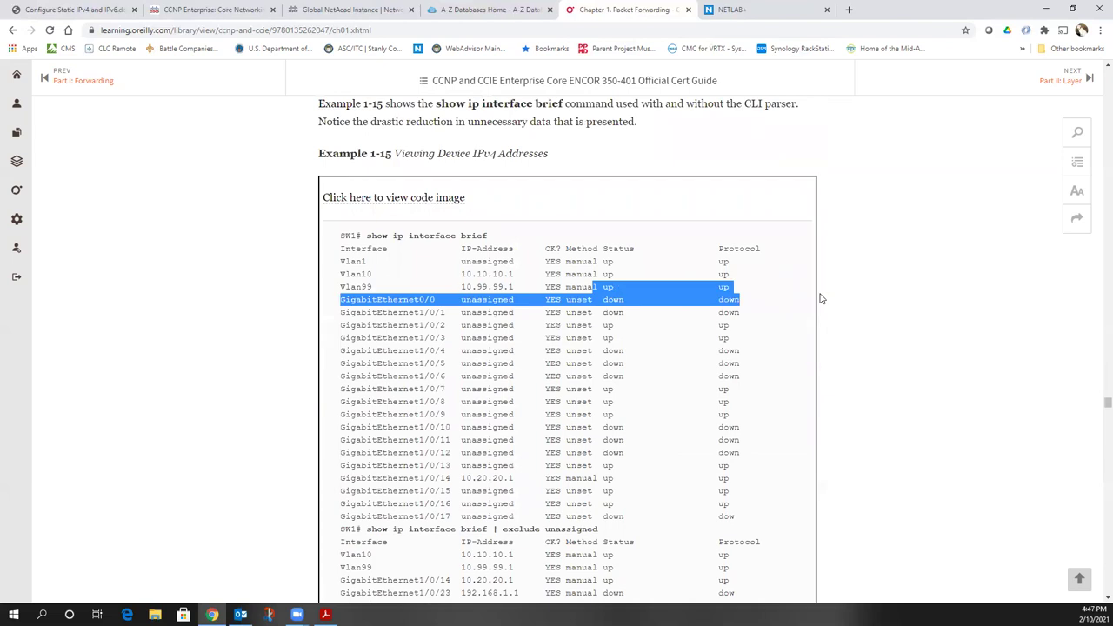
pyautogui.click(655, 356)
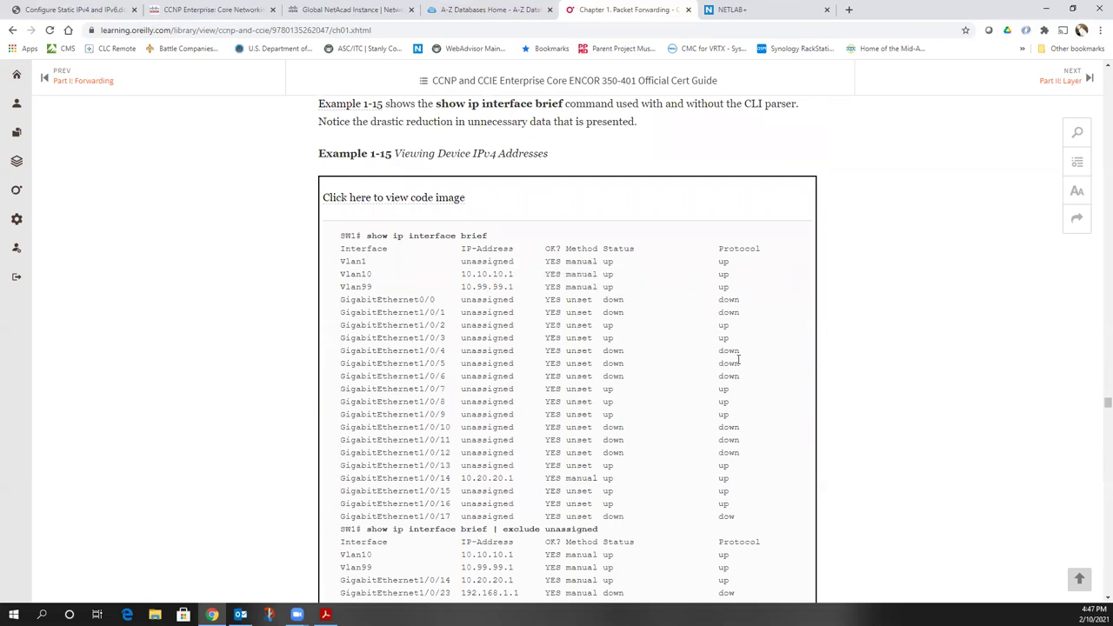
pyautogui.scroll(-1, 738, 359)
pyautogui.scroll(3, 739, 364)
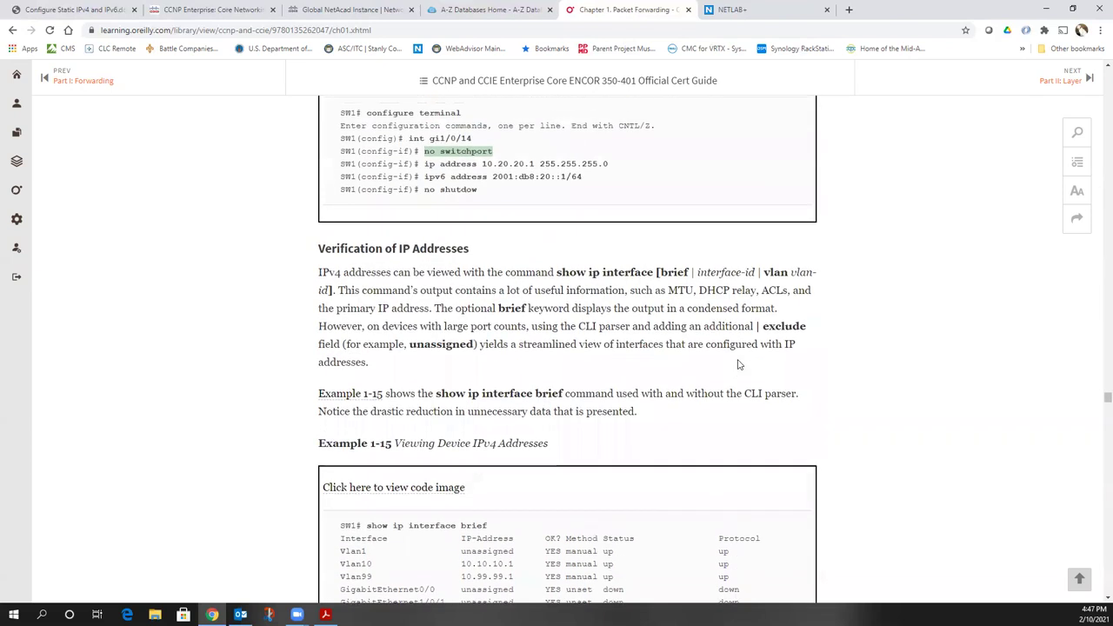
pyautogui.scroll(-1, 735, 368)
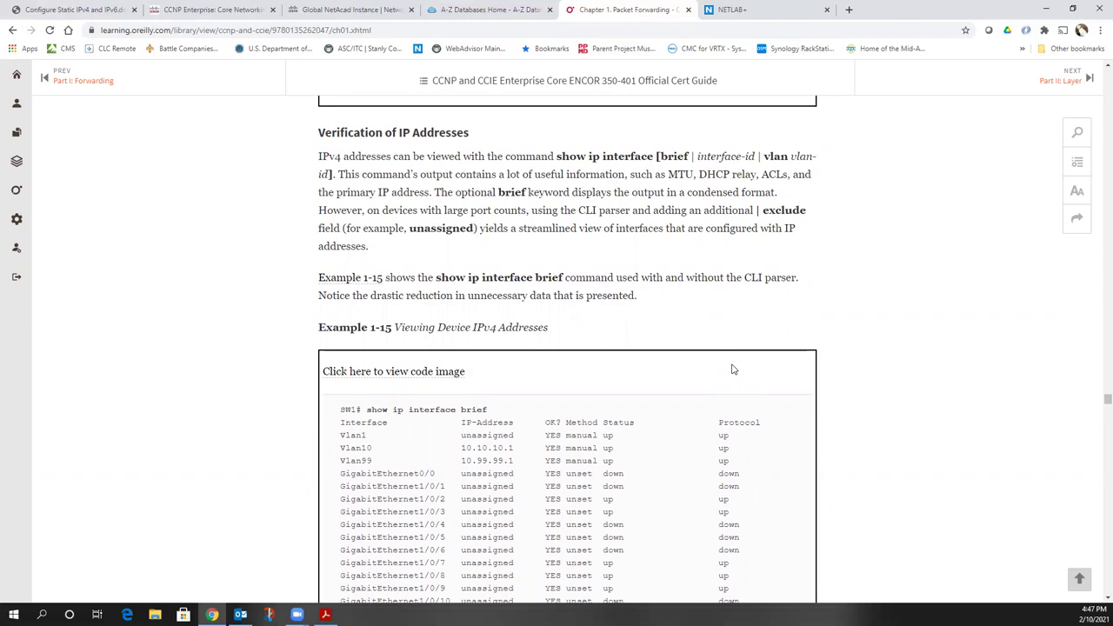
pyautogui.scroll(-1, 732, 370)
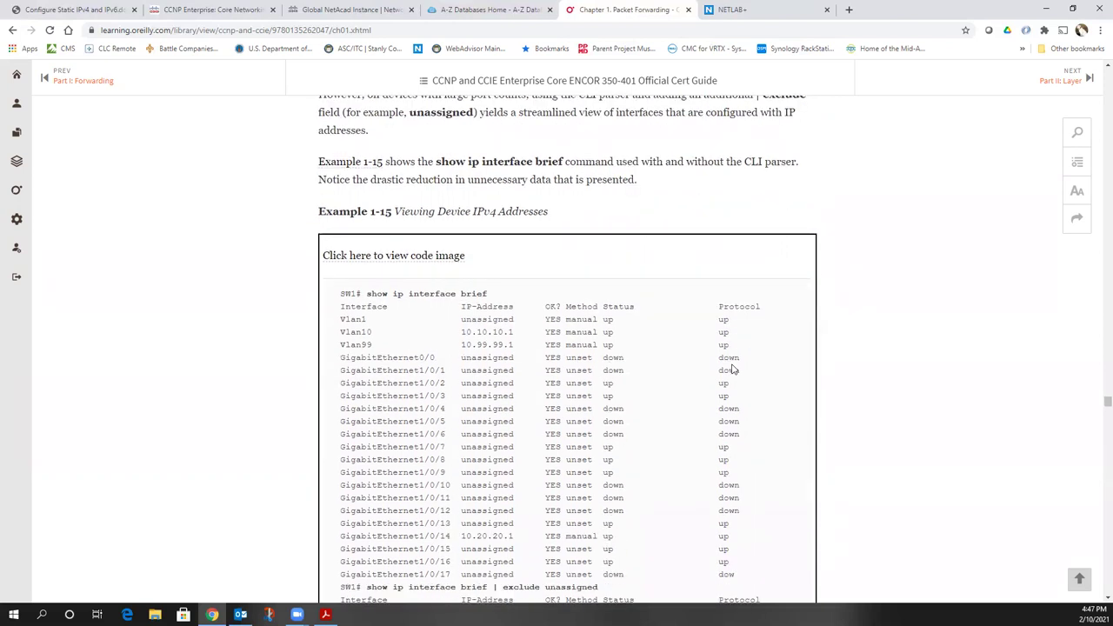
# Highlight the show ipv6 interface brief command in Example 1-16, then clear it.
pyautogui.scroll(-4, 733, 370)
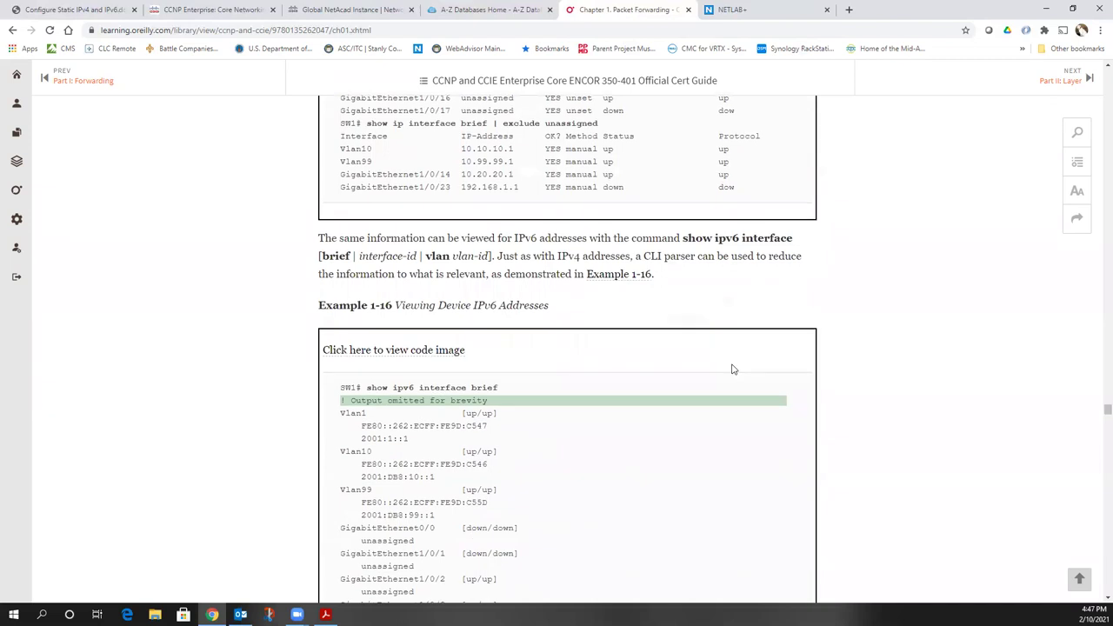
pyautogui.scroll(-1, 732, 370)
pyautogui.moveTo(506, 271); pyautogui.dragTo(364, 272)
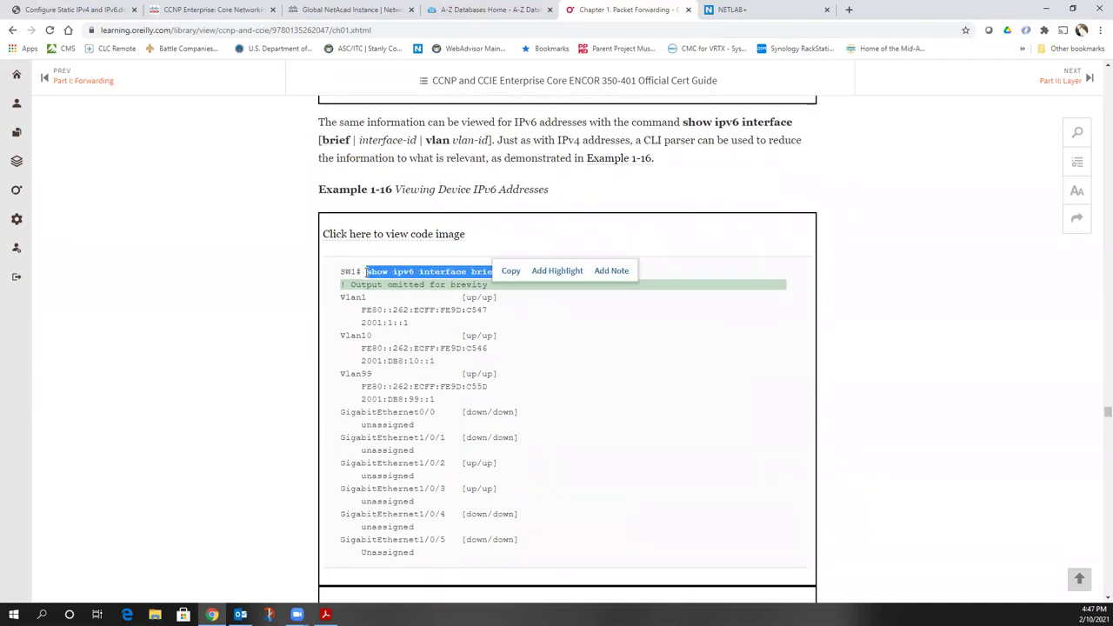
pyautogui.click(407, 307)
# Scroll down to the Process Switching section, its software-switching note and Figure 1-6.
pyautogui.scroll(-2, 404, 309)
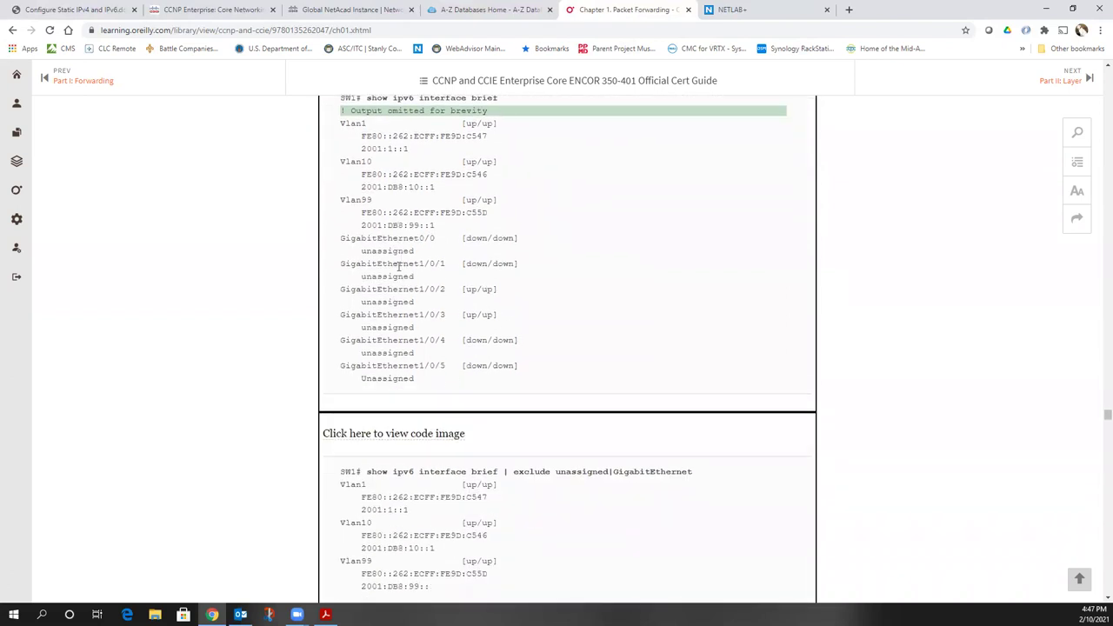
pyautogui.scroll(-2, 417, 376)
pyautogui.scroll(-3, 418, 376)
pyautogui.scroll(-2, 417, 376)
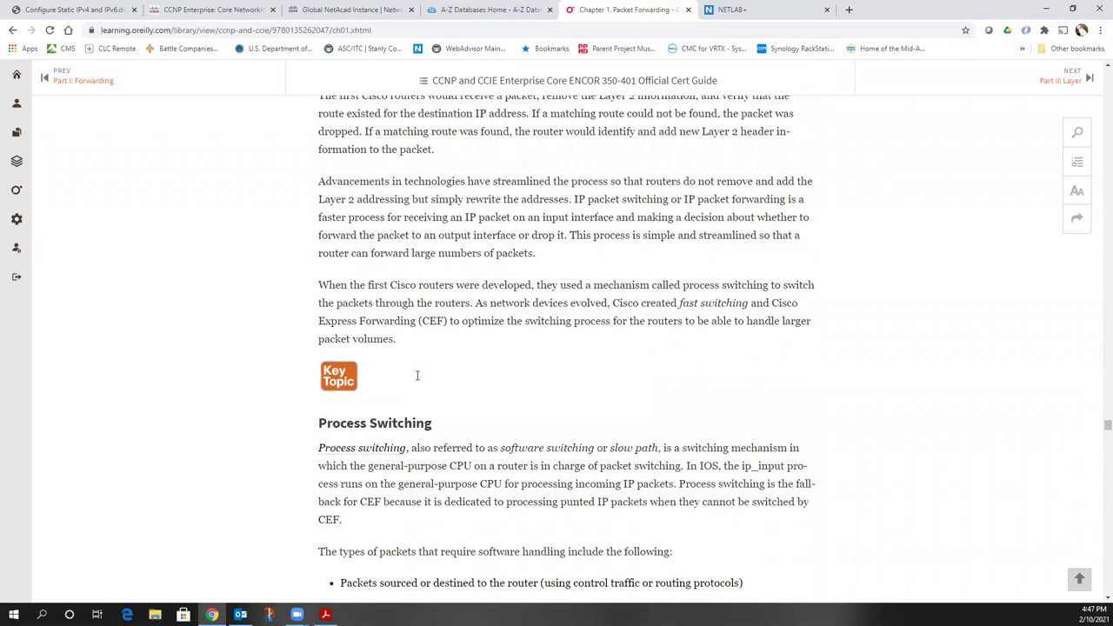
pyautogui.scroll(-2, 417, 376)
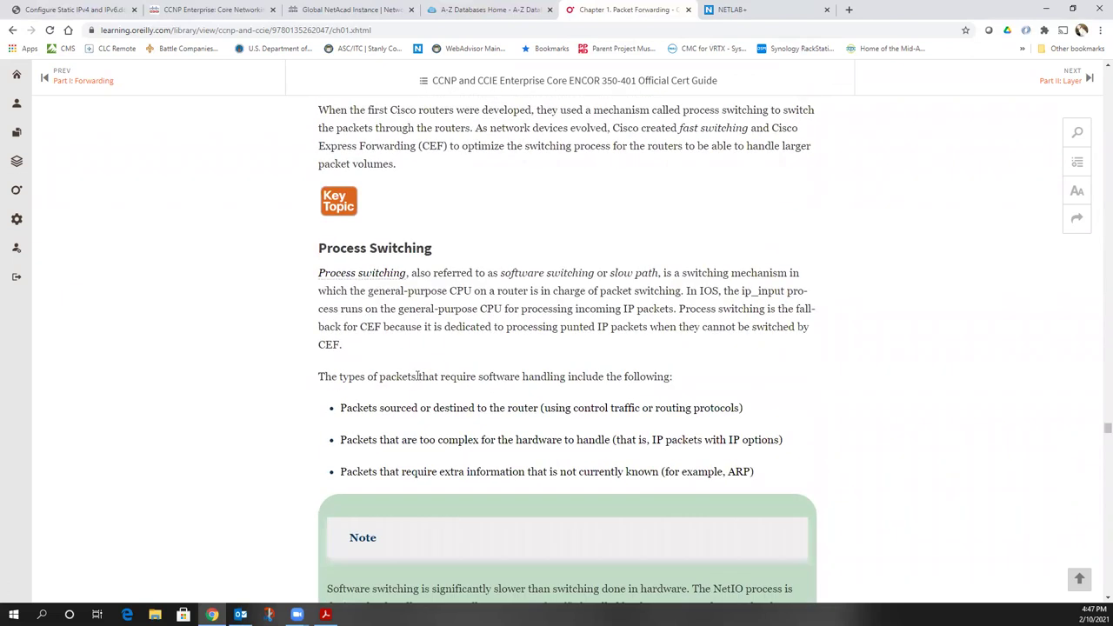
pyautogui.scroll(-1, 418, 376)
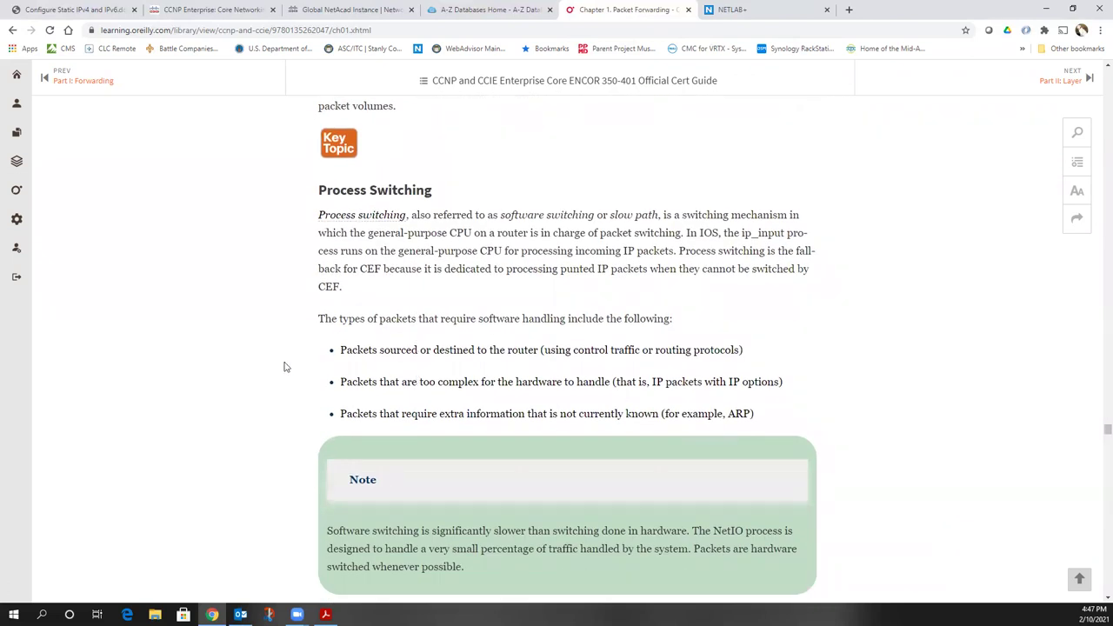
pyautogui.scroll(-2, 267, 365)
pyautogui.scroll(-4, 267, 365)
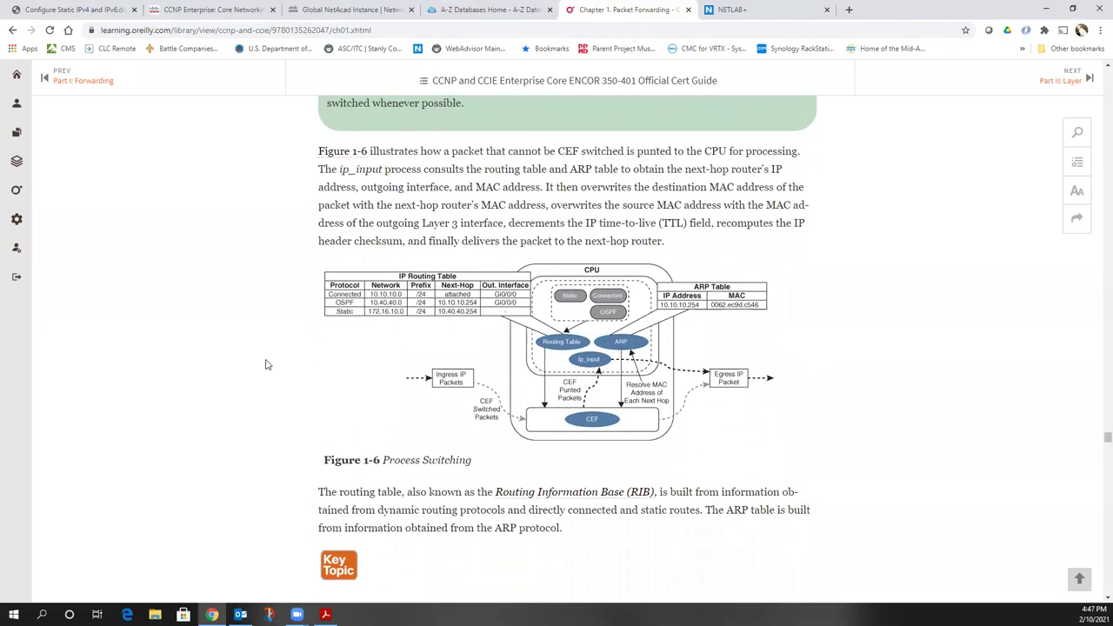
pyautogui.scroll(5, 267, 364)
pyautogui.scroll(1, 267, 364)
pyautogui.scroll(-3, 267, 364)
pyautogui.scroll(2, 267, 365)
pyautogui.scroll(-1, 267, 365)
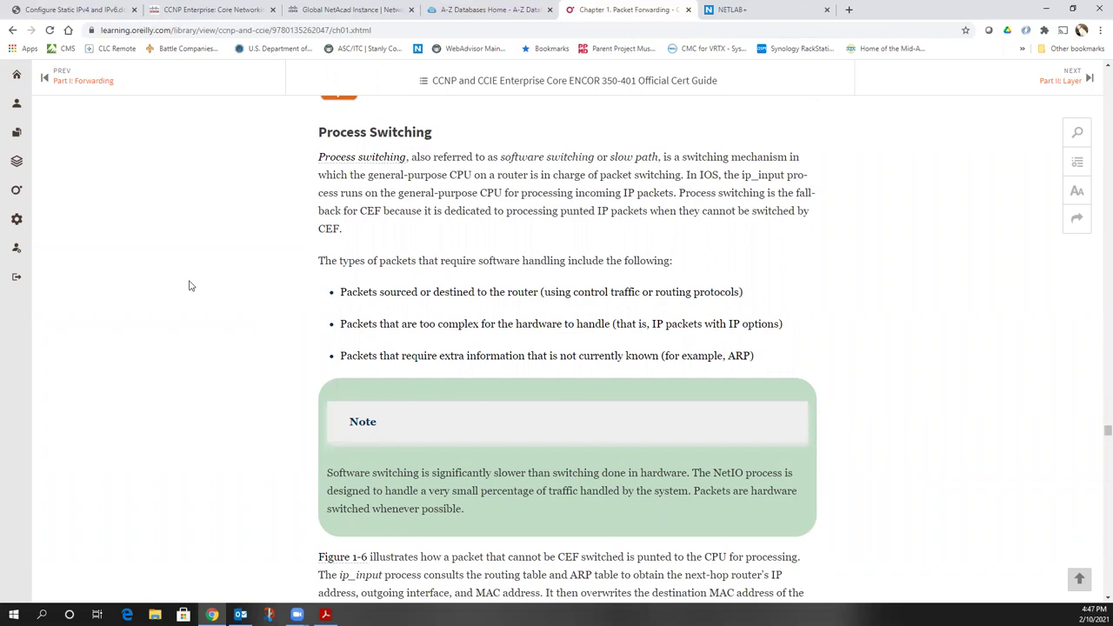
pyautogui.scroll(-3, 294, 279)
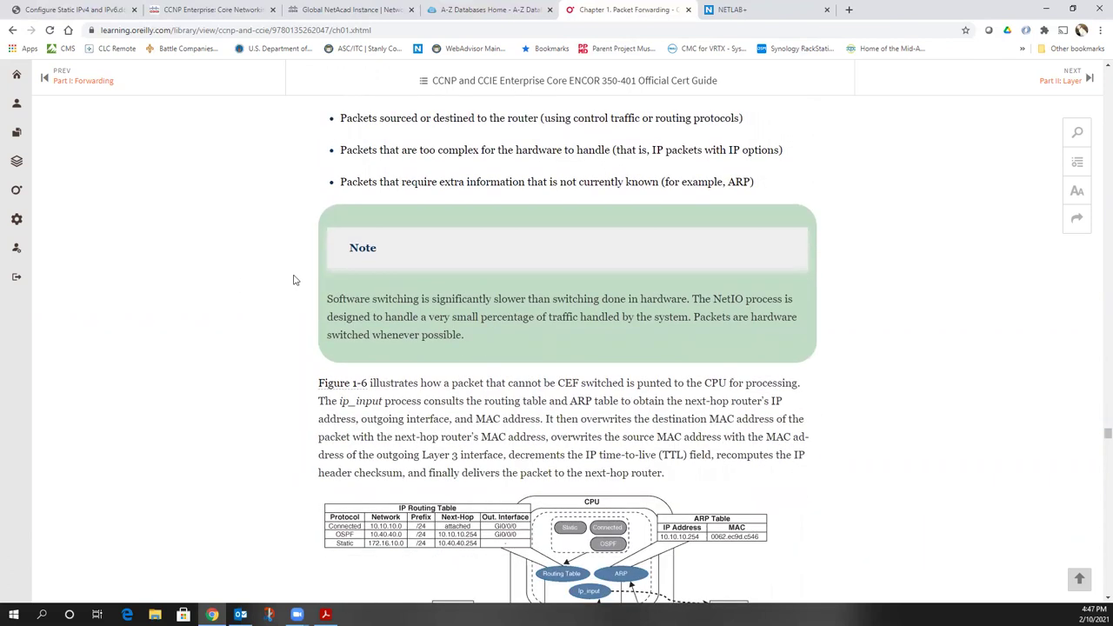
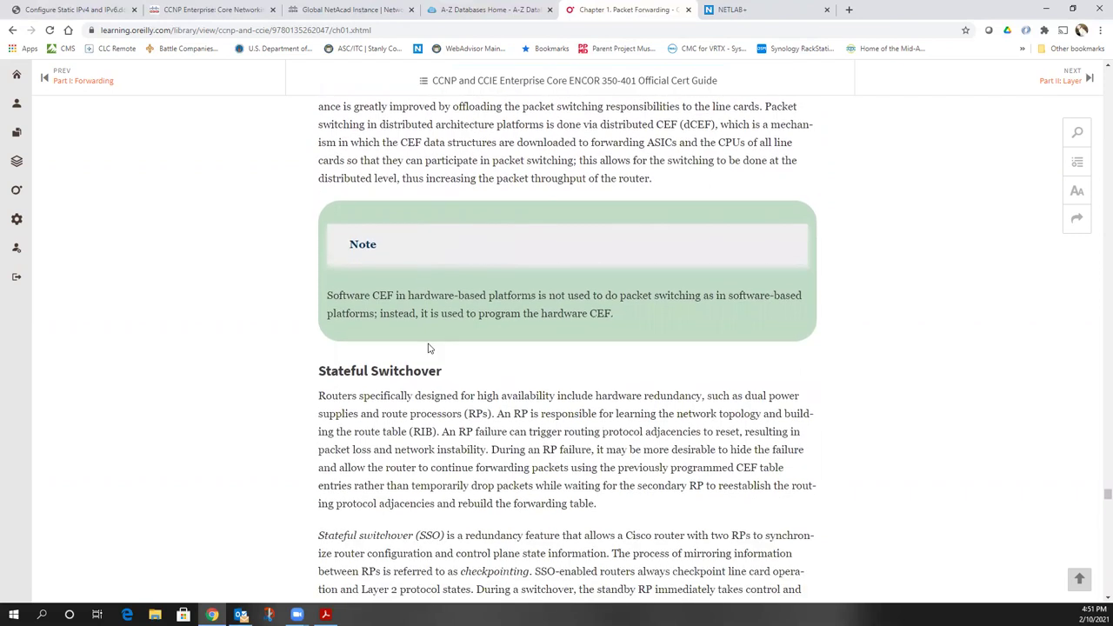
# Scroll down the Chapter 1 page into the SDM Templates section.
pyautogui.scroll(-3, 419, 356)
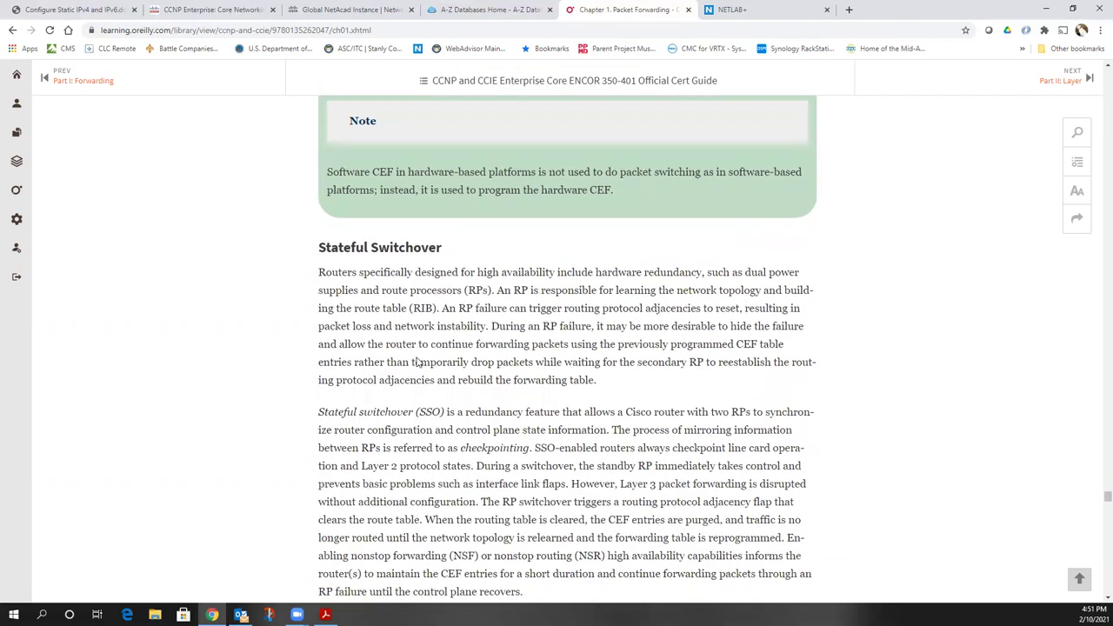
pyautogui.scroll(-2, 418, 357)
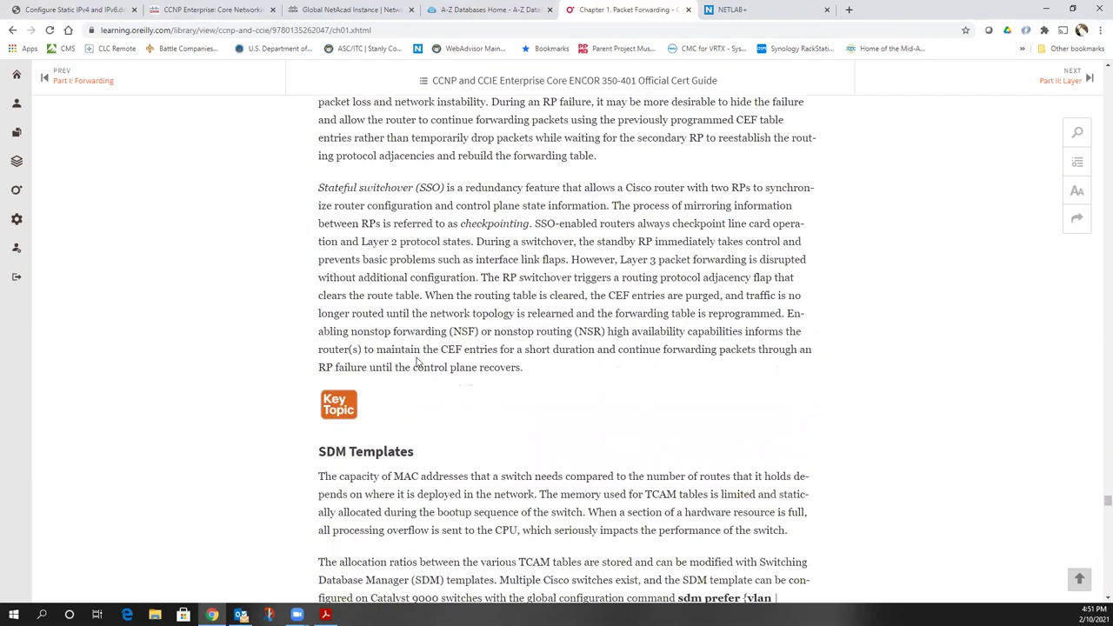
pyautogui.scroll(-4, 418, 361)
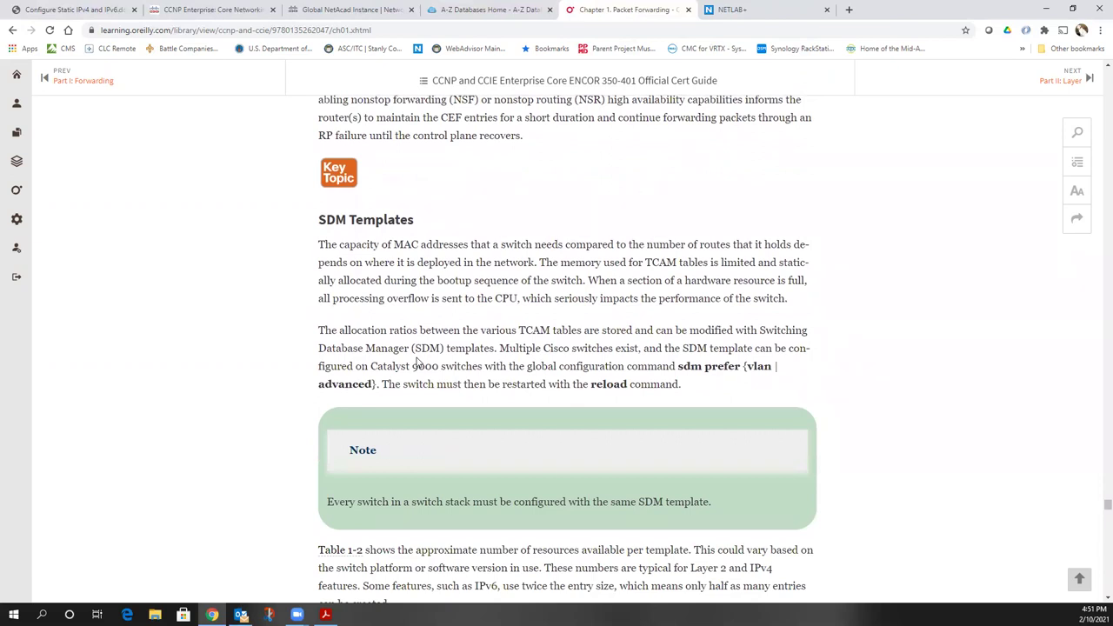
pyautogui.scroll(-5, 417, 363)
pyautogui.scroll(-3, 417, 363)
pyautogui.scroll(9, 417, 363)
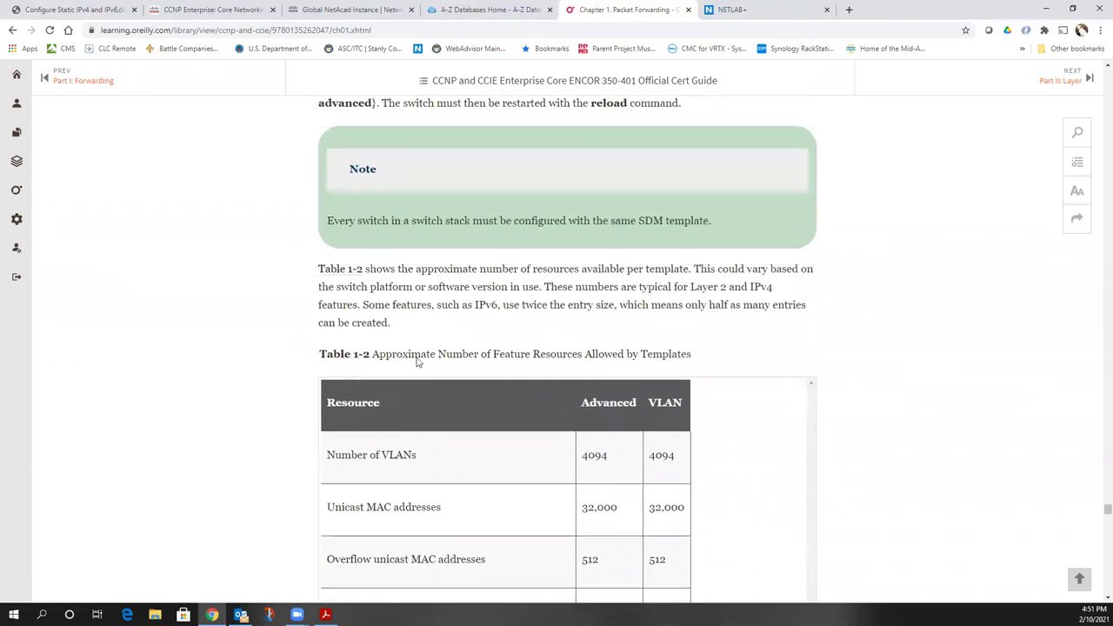
pyautogui.scroll(-12, 418, 361)
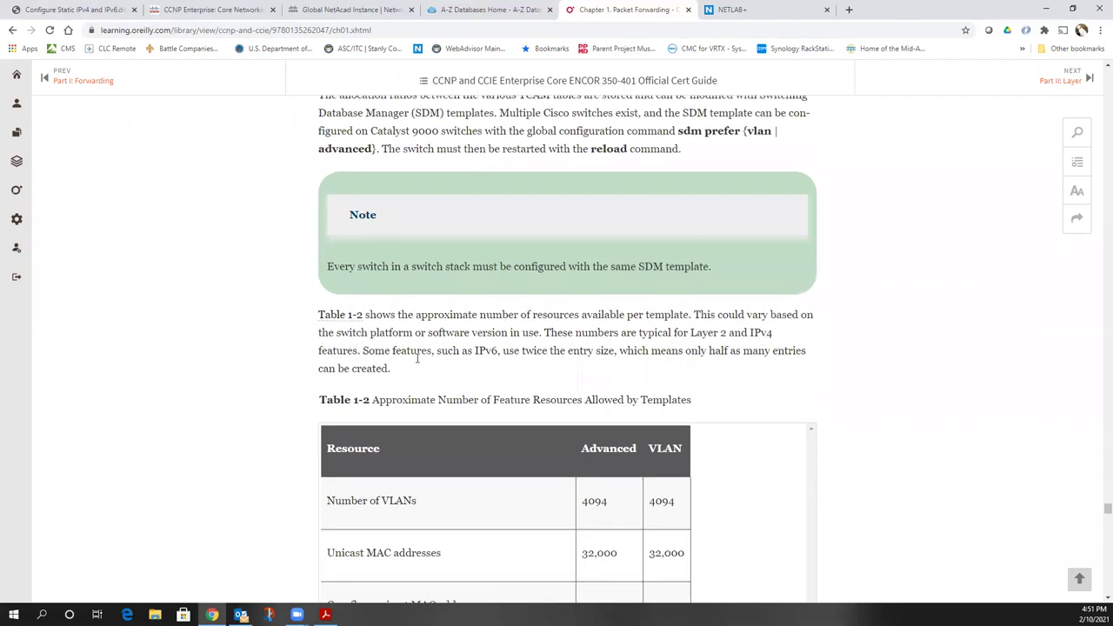
pyautogui.scroll(-4, 417, 361)
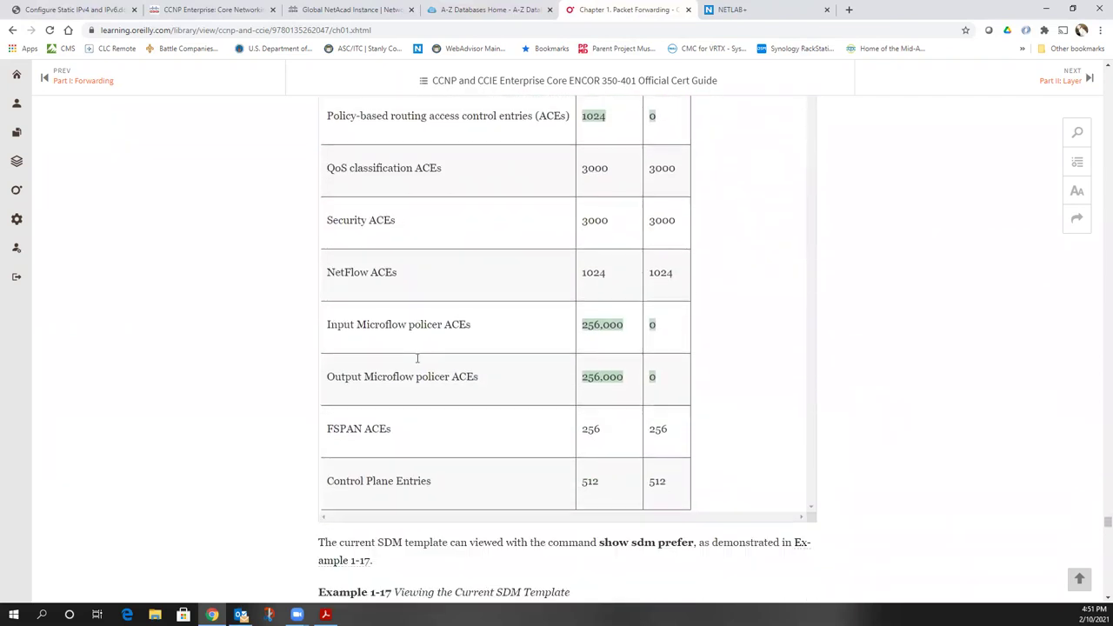
pyautogui.scroll(-1, 417, 363)
pyautogui.scroll(12, 417, 363)
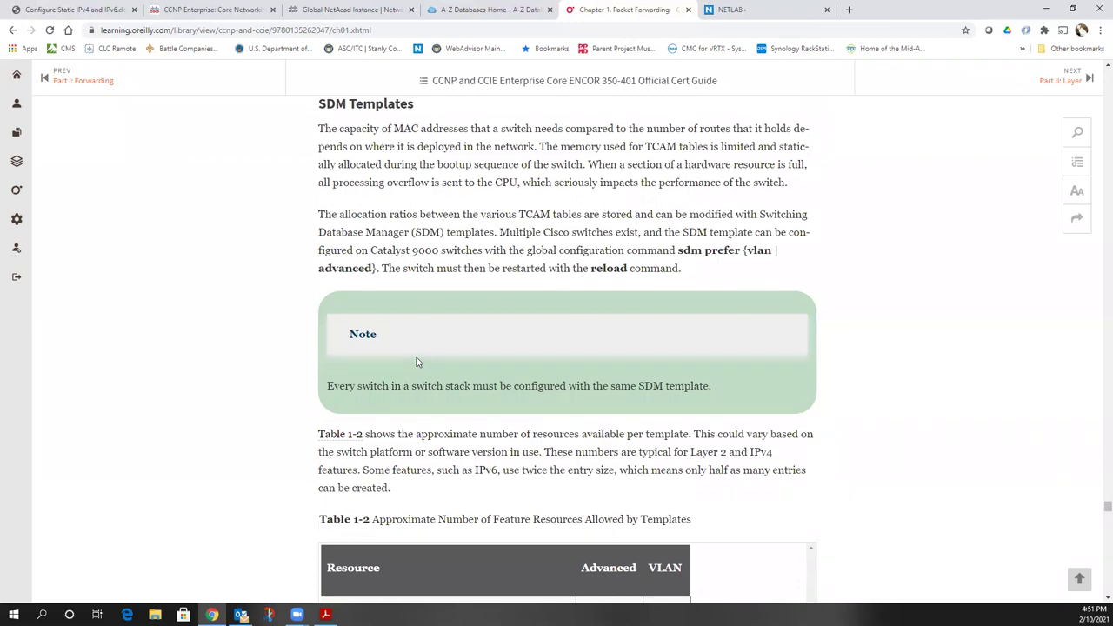
# Highlight the SDM allocation paragraph, the Catalyst 9000 phrase and the sdm prefer command.
pyautogui.moveTo(318, 215); pyautogui.dragTo(773, 251)
pyautogui.click(630, 251)
pyautogui.moveTo(473, 250); pyautogui.dragTo(317, 252)
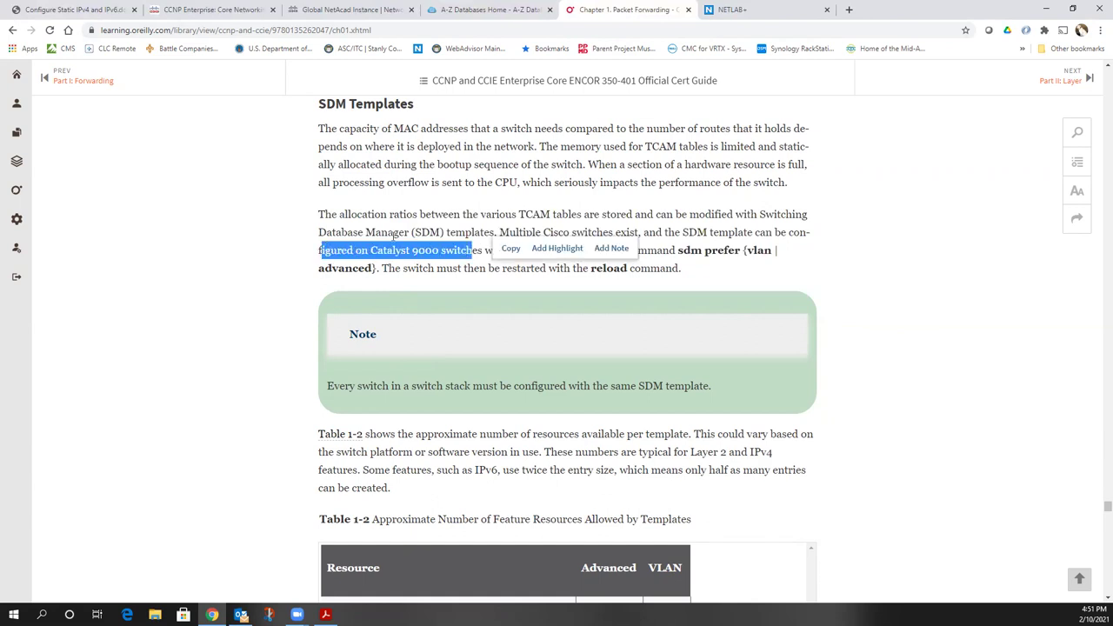
pyautogui.click(440, 250)
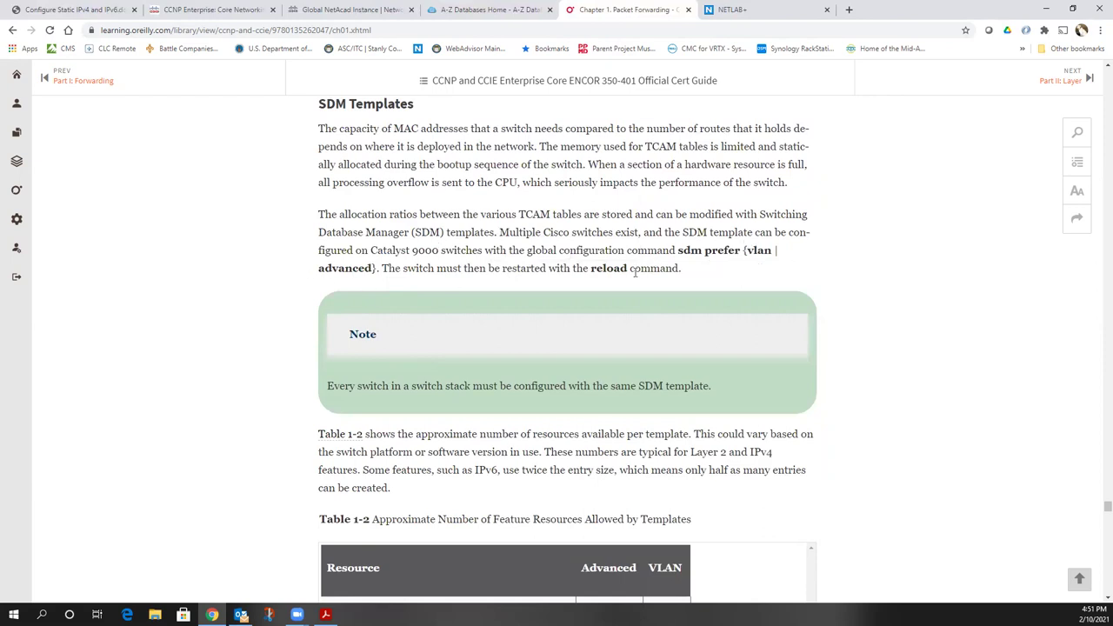
pyautogui.moveTo(780, 251); pyautogui.dragTo(682, 253)
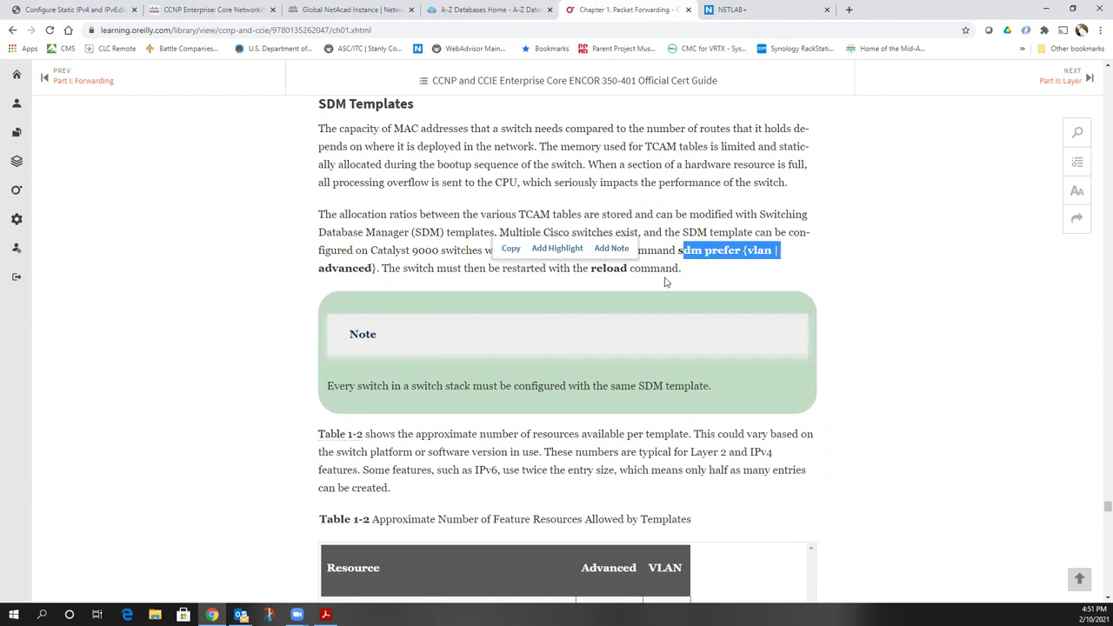
# Read on past the command reference table to the References in This Chapter section.
pyautogui.scroll(-1, 450, 286)
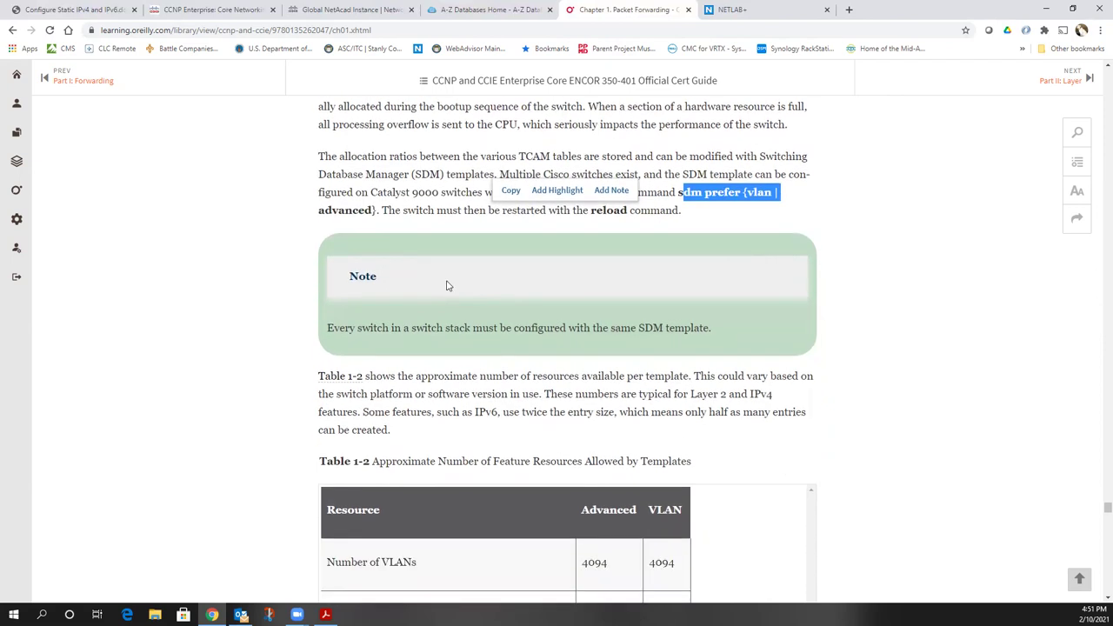
pyautogui.scroll(-7, 448, 287)
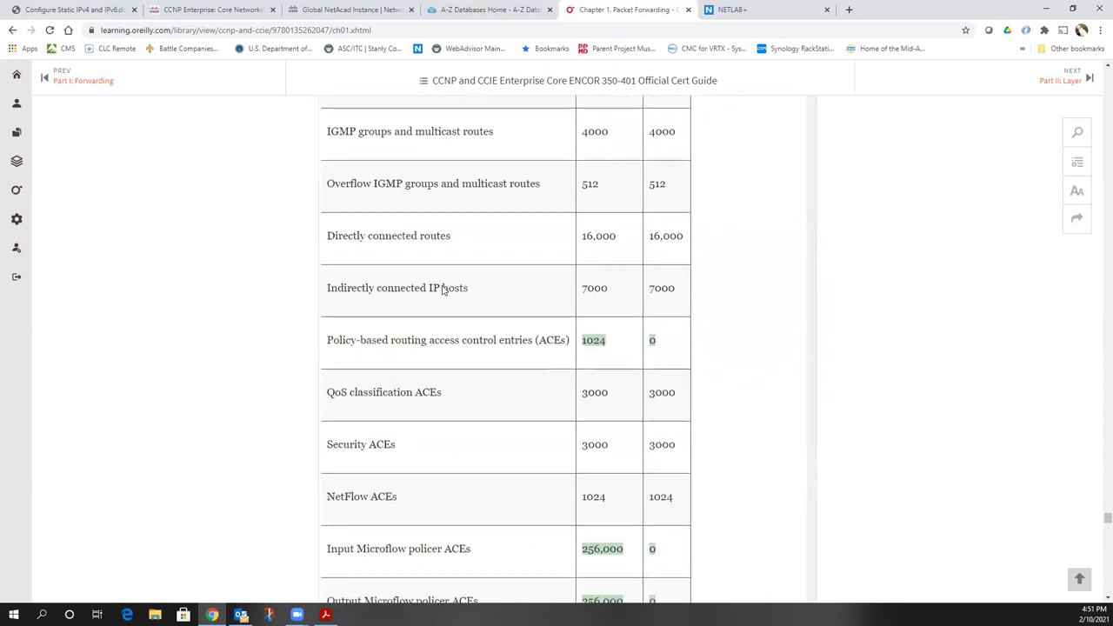
pyautogui.scroll(-7, 442, 290)
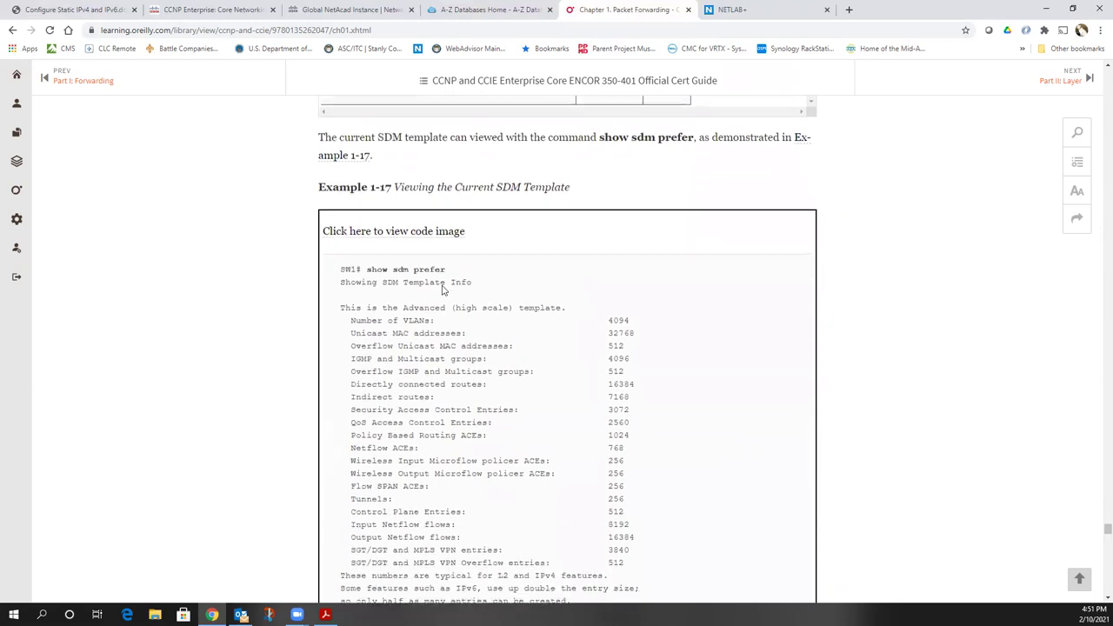
pyautogui.moveTo(376, 270); pyautogui.dragTo(447, 271)
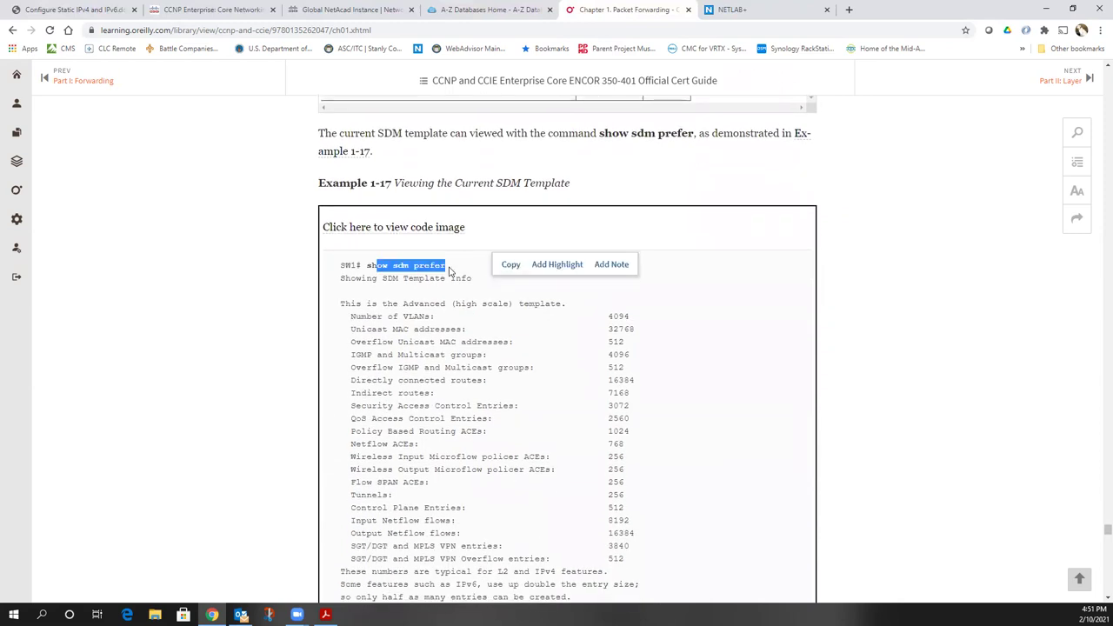
pyautogui.scroll(-1, 542, 259)
pyautogui.scroll(-1, 542, 260)
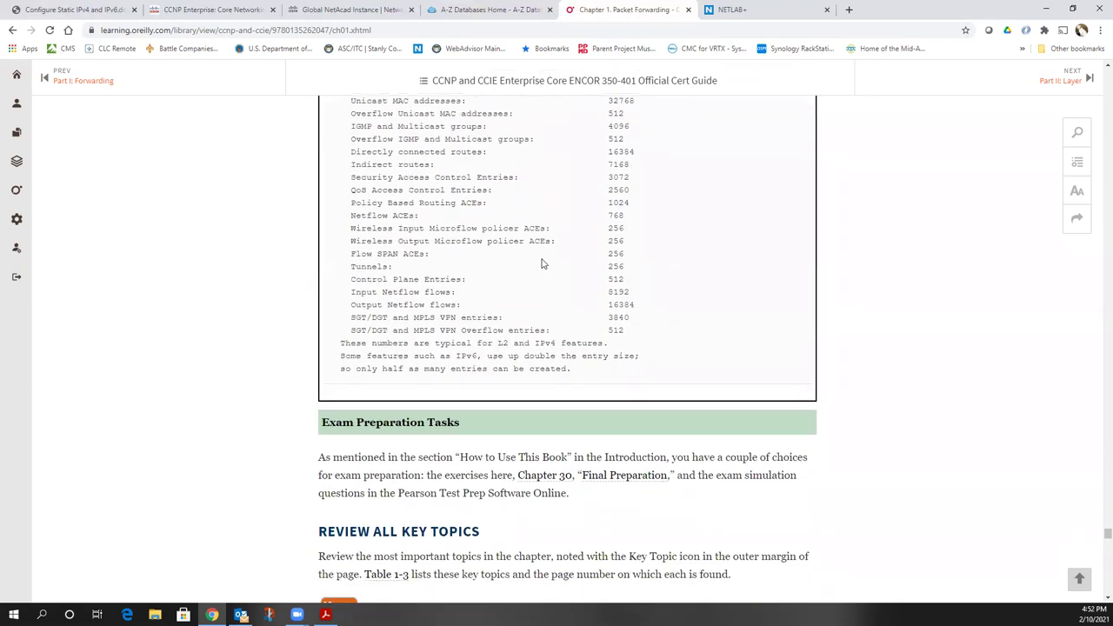
pyautogui.scroll(-3, 542, 264)
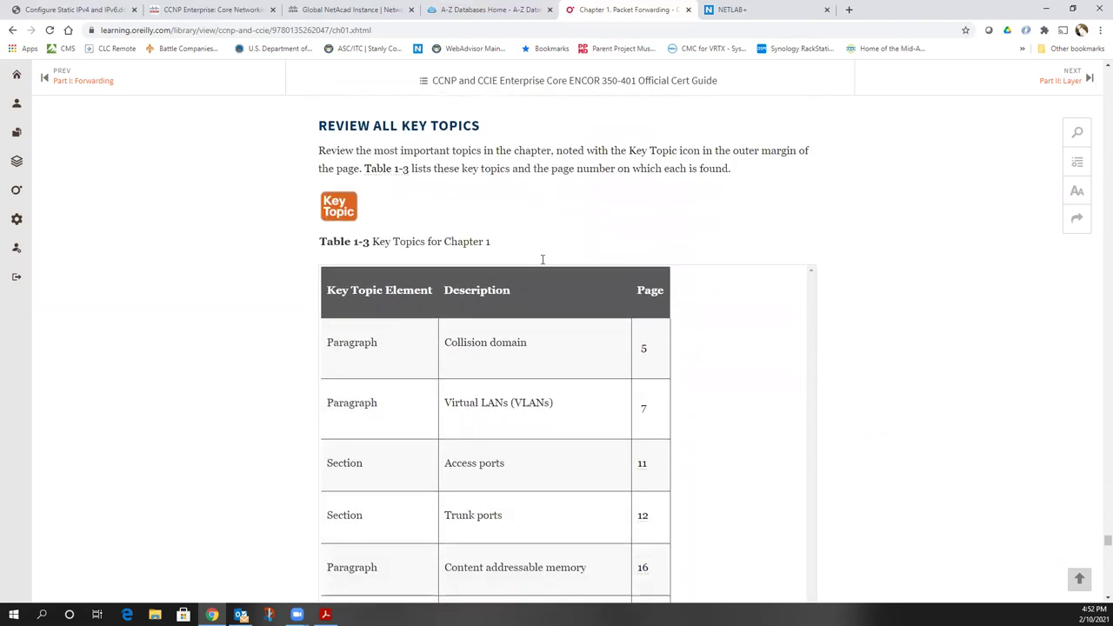
pyautogui.scroll(-6, 542, 264)
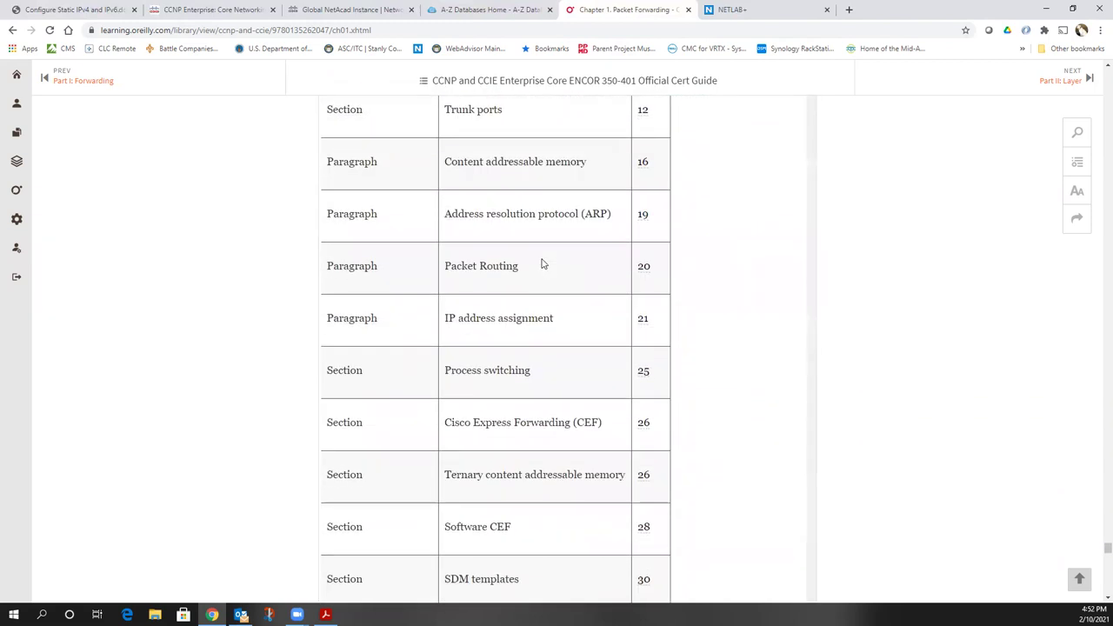
pyautogui.scroll(-6, 542, 263)
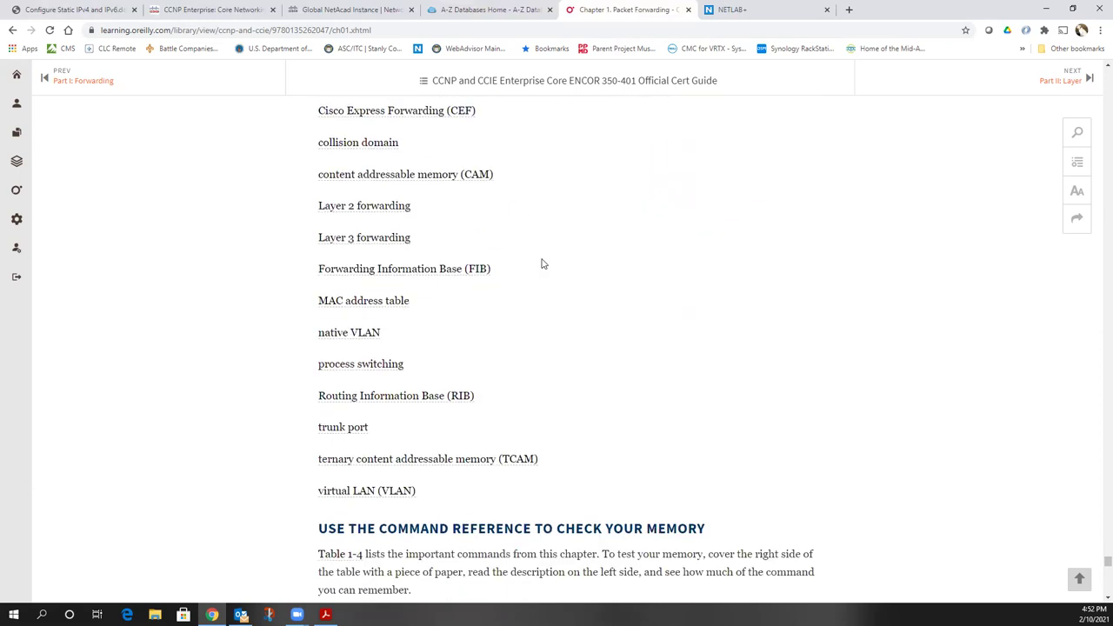
pyautogui.scroll(-6, 542, 264)
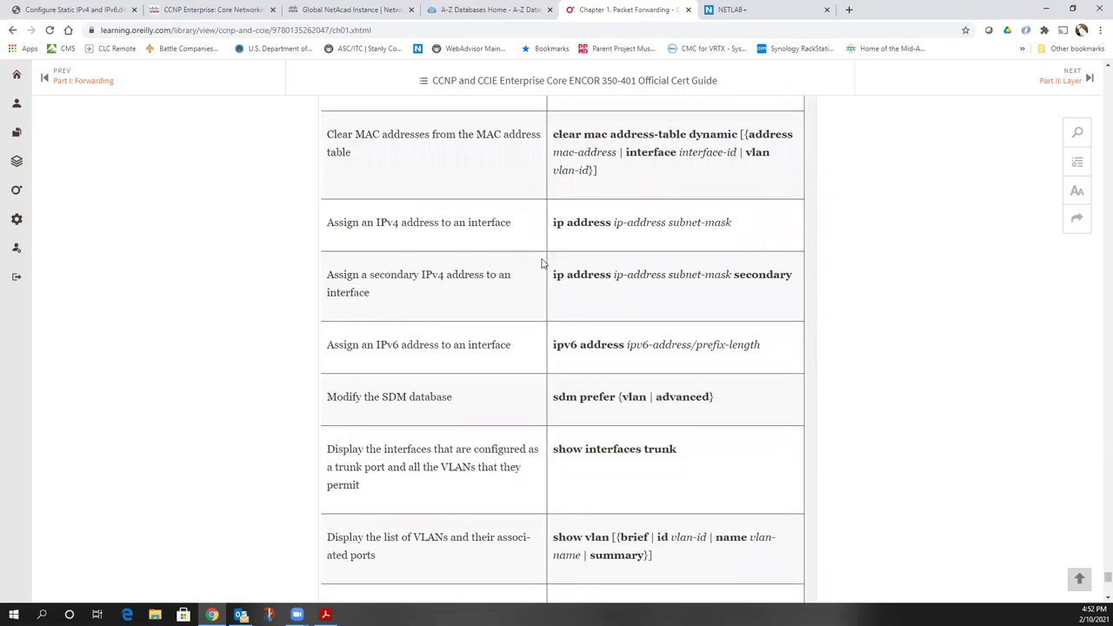
pyautogui.scroll(-3, 542, 264)
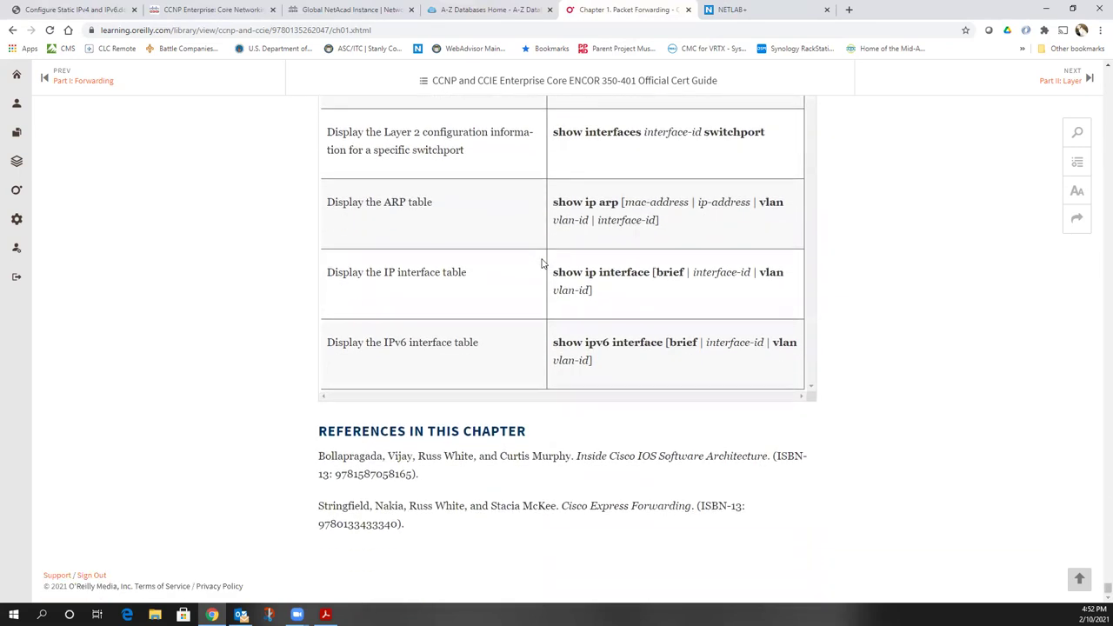
# Open Lab at Wed 21 09 PM.yaml from the Lab Manager on the NetLAB+ tab.
pyautogui.click(727, 9)
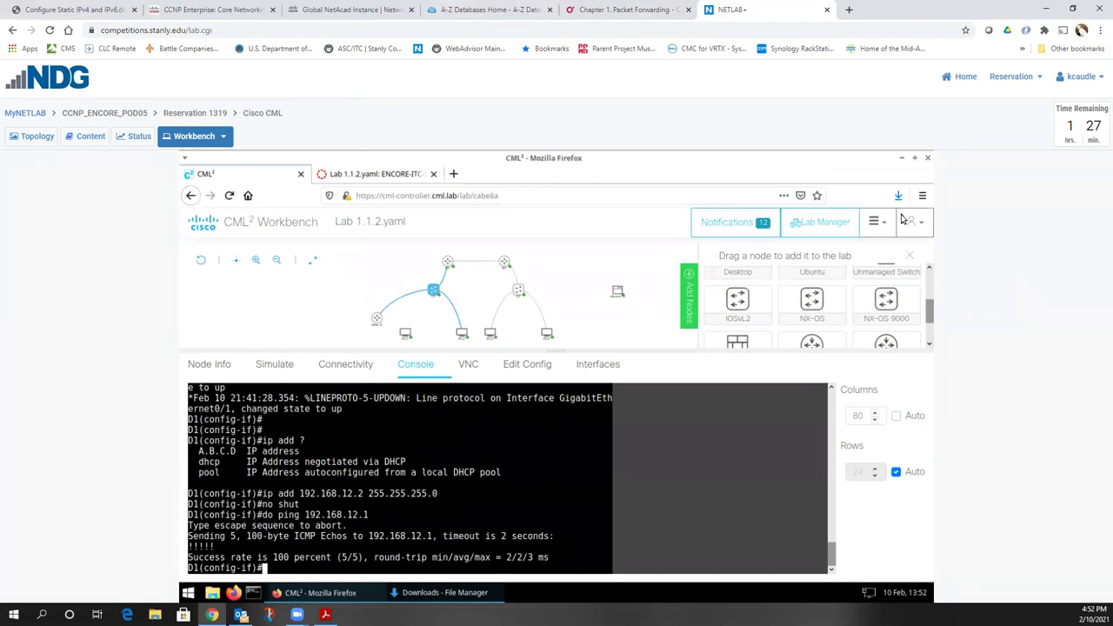
pyautogui.click(820, 223)
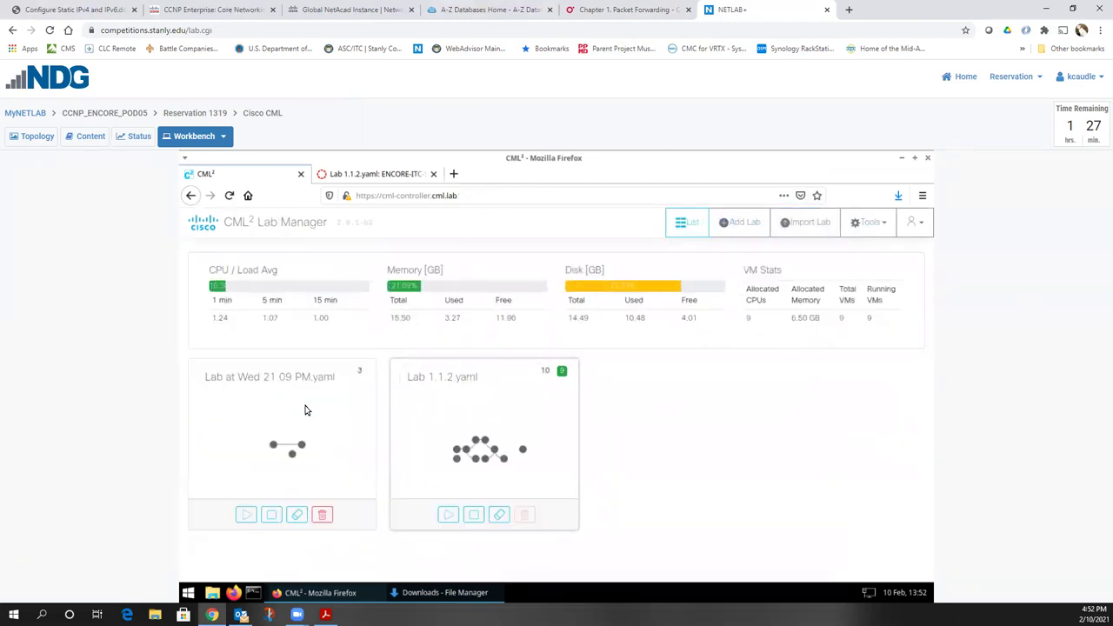
pyautogui.click(305, 409)
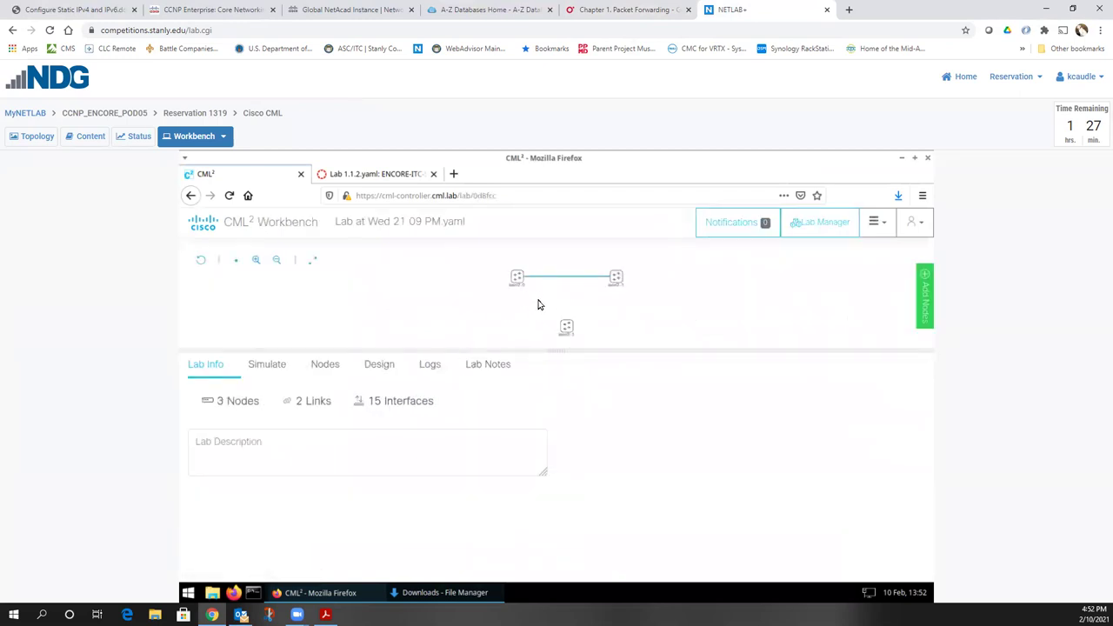
# Link iosvl2-0 to iosvl2-2 on GigE0/2 on both switches.
pyautogui.moveTo(562, 333)
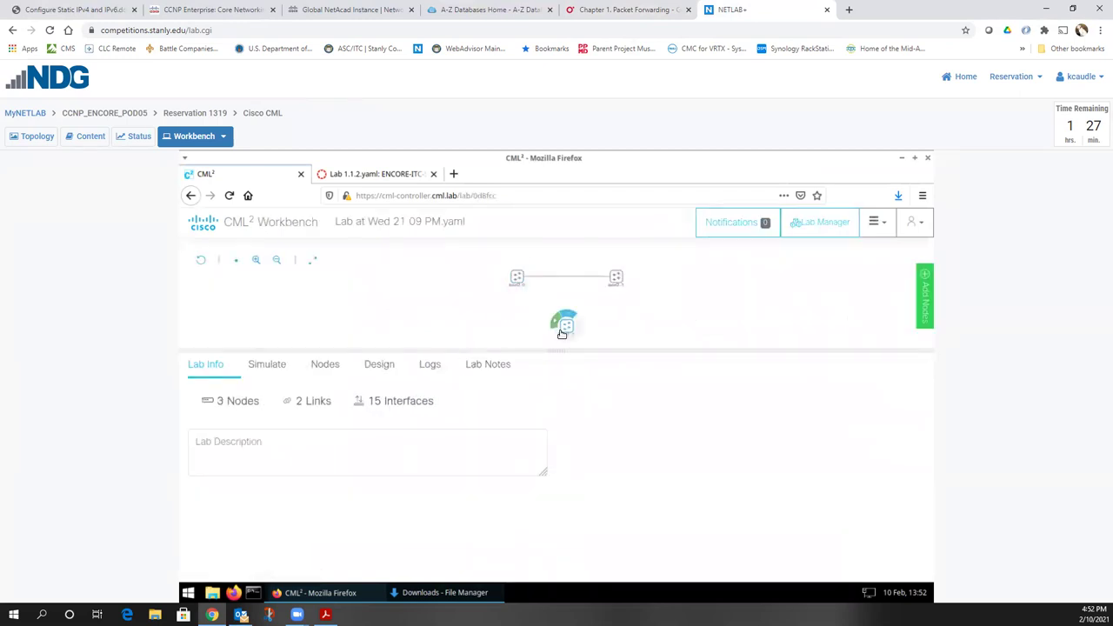
pyautogui.moveTo(515, 269)
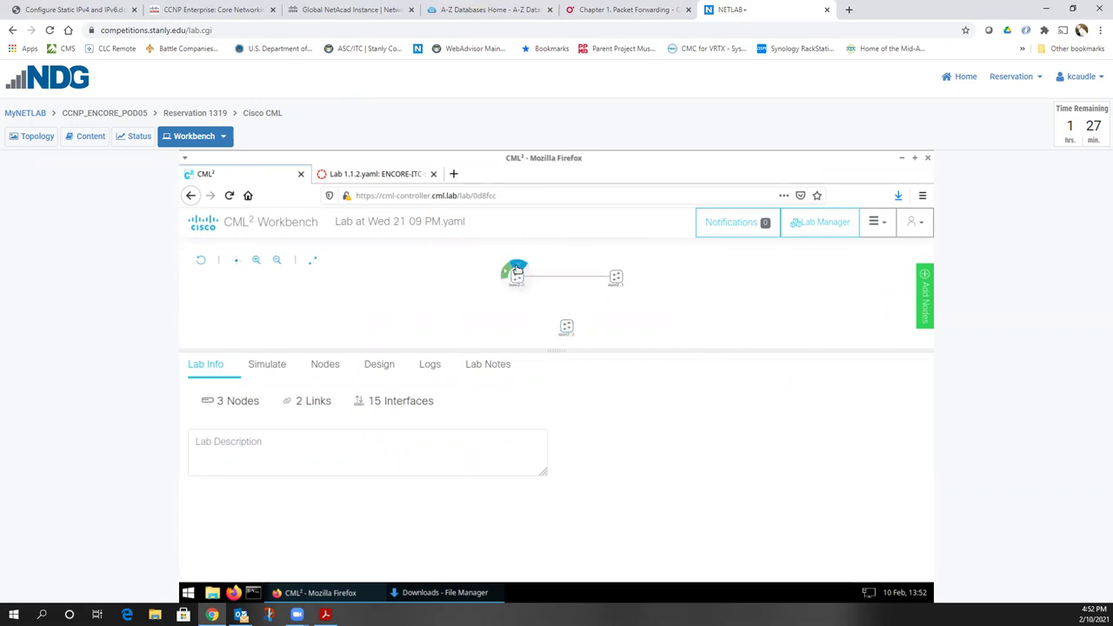
pyautogui.moveTo(517, 272); pyautogui.dragTo(570, 324)
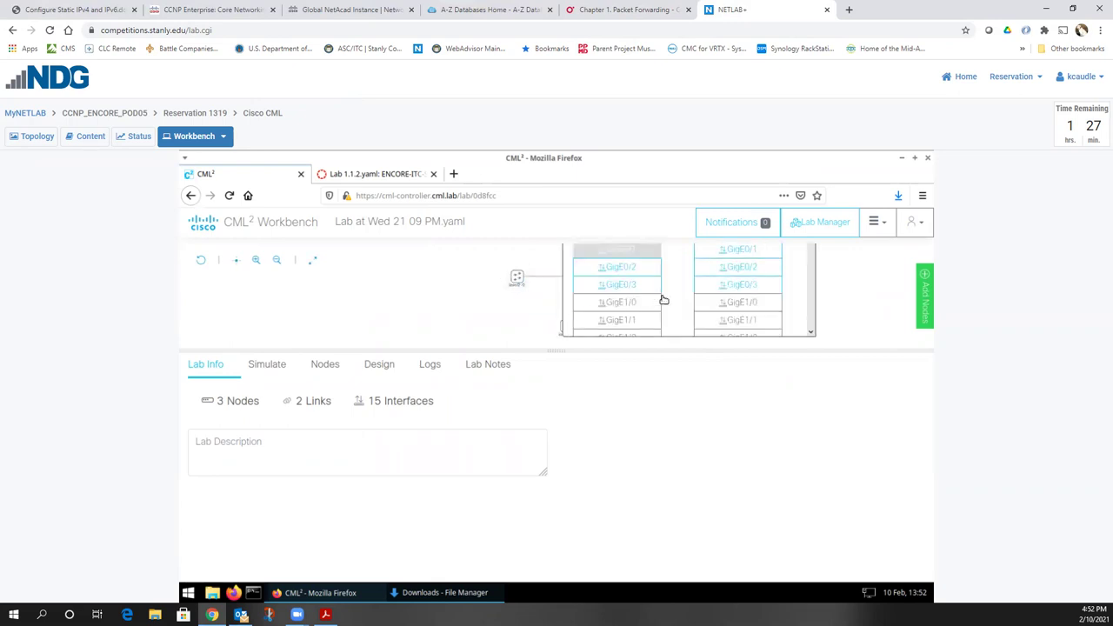
pyautogui.moveTo(694, 351); pyautogui.dragTo(687, 437)
pyautogui.click(617, 266)
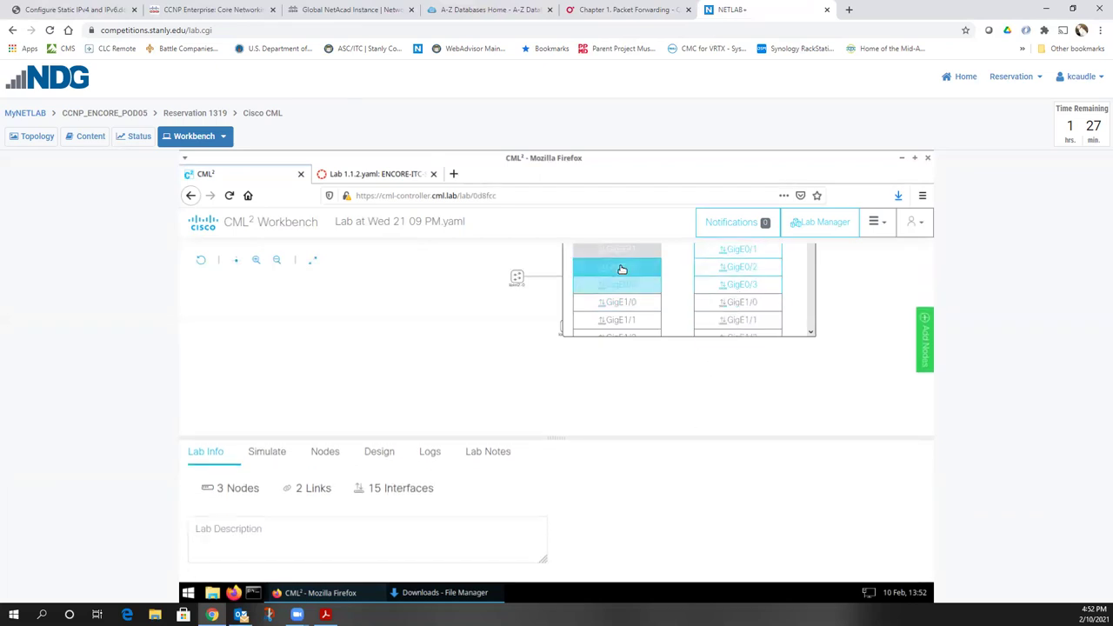
pyautogui.click(759, 271)
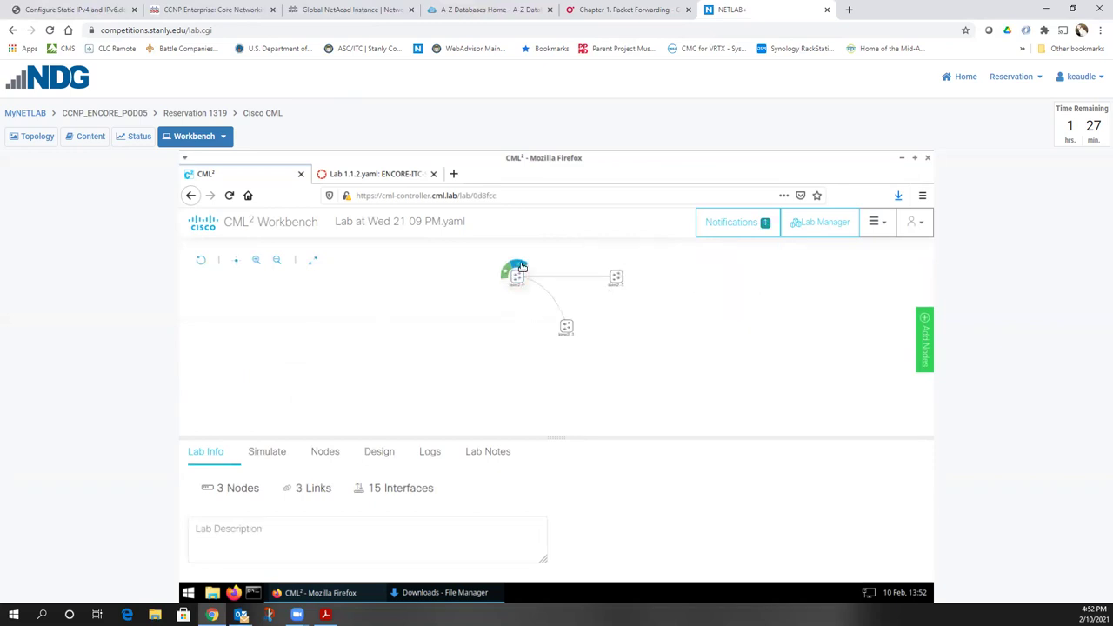
# Add a second iosvl2-0 to iosvl2-2 link on GigE0/3, then check the existing links' interfaces.
pyautogui.moveTo(519, 278); pyautogui.dragTo(566, 327)
pyautogui.click(640, 372)
pyautogui.click(739, 372)
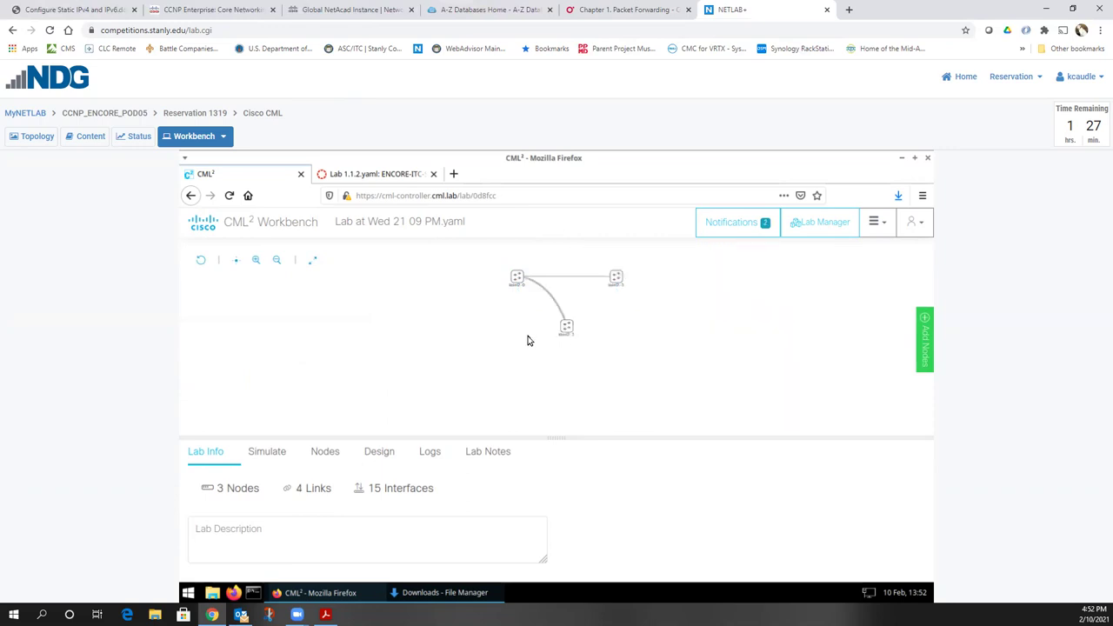
pyautogui.scroll(4, 582, 322)
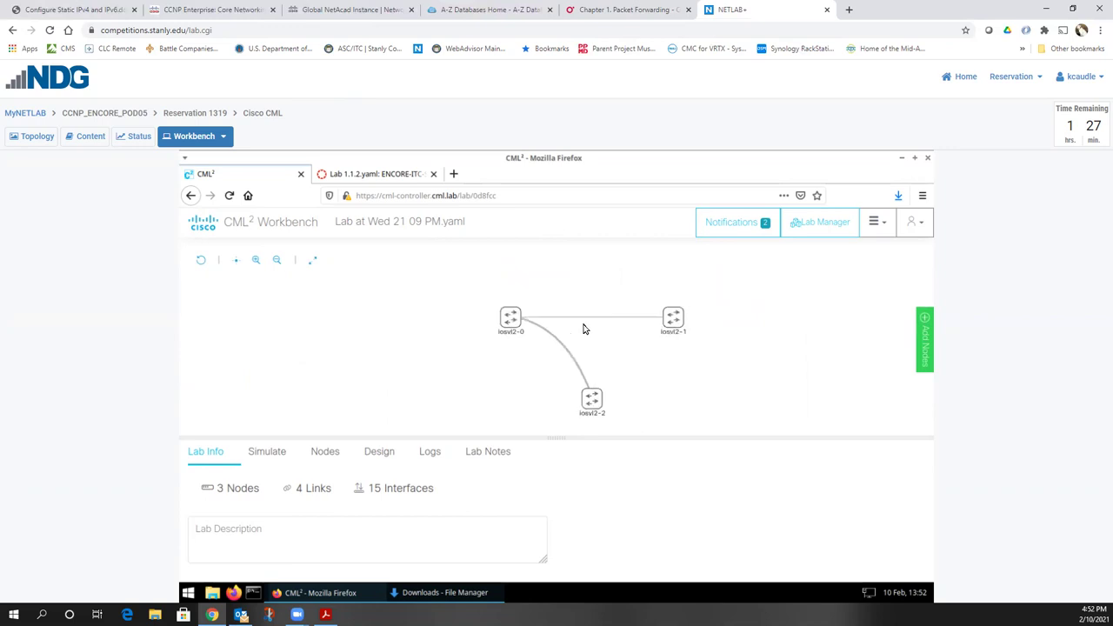
pyautogui.click(567, 366)
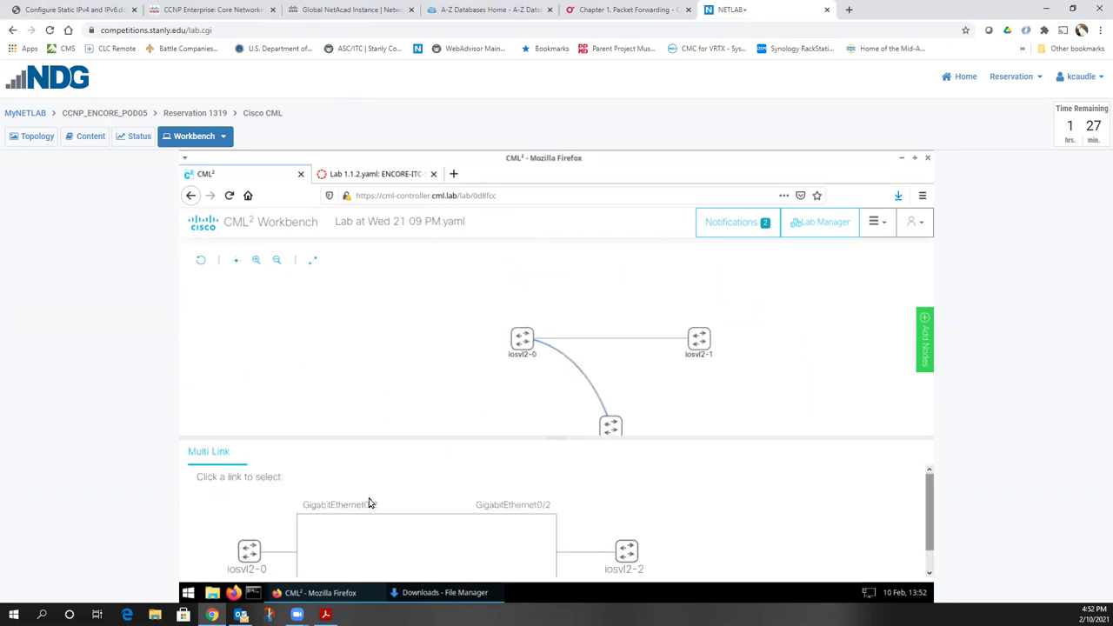
pyautogui.scroll(-1, 422, 505)
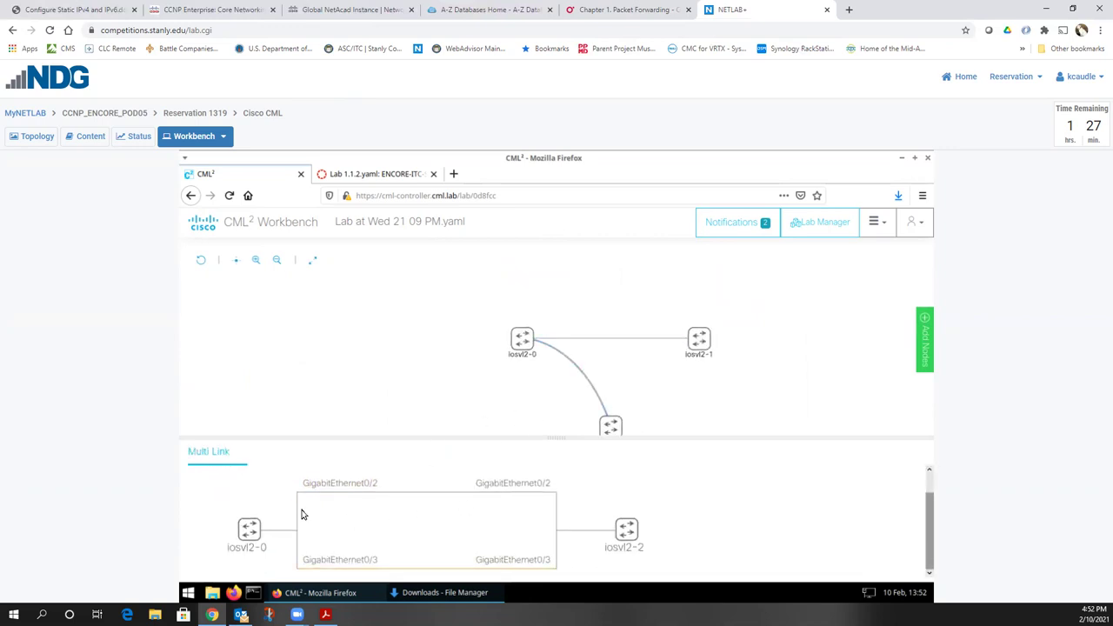
pyautogui.click(634, 337)
pyautogui.click(579, 368)
# Link iosvl2-1 GigE0/3 to iosvl2-2 GigE0/1, and add another link to iosvl2-2 GigE0/0.
pyautogui.moveTo(703, 322)
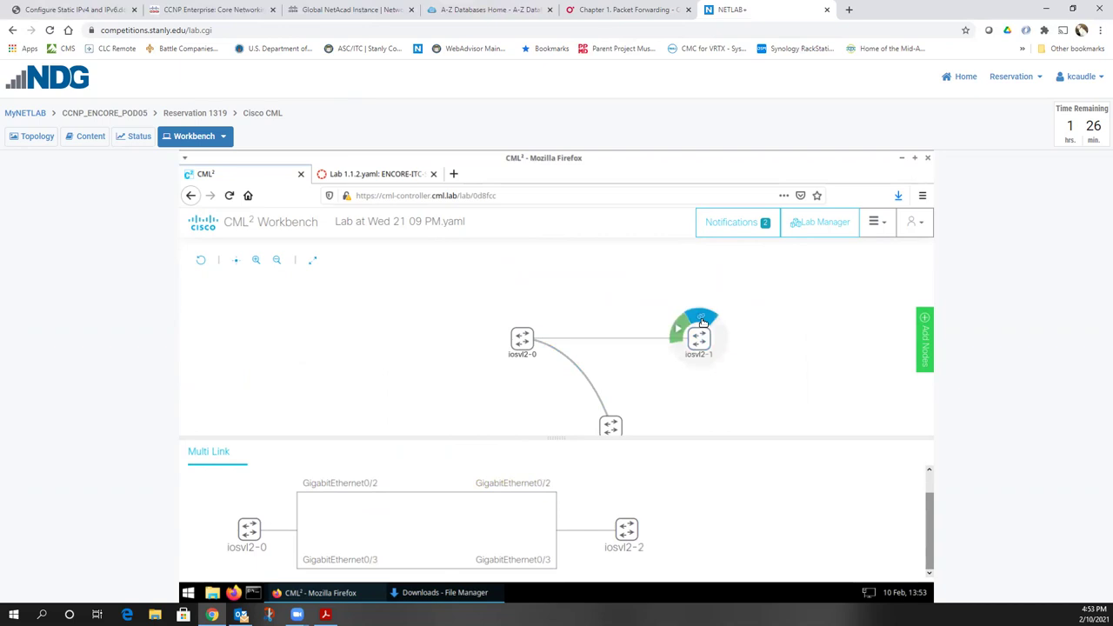
pyautogui.moveTo(702, 322); pyautogui.dragTo(613, 426)
pyautogui.click(676, 370)
pyautogui.click(775, 337)
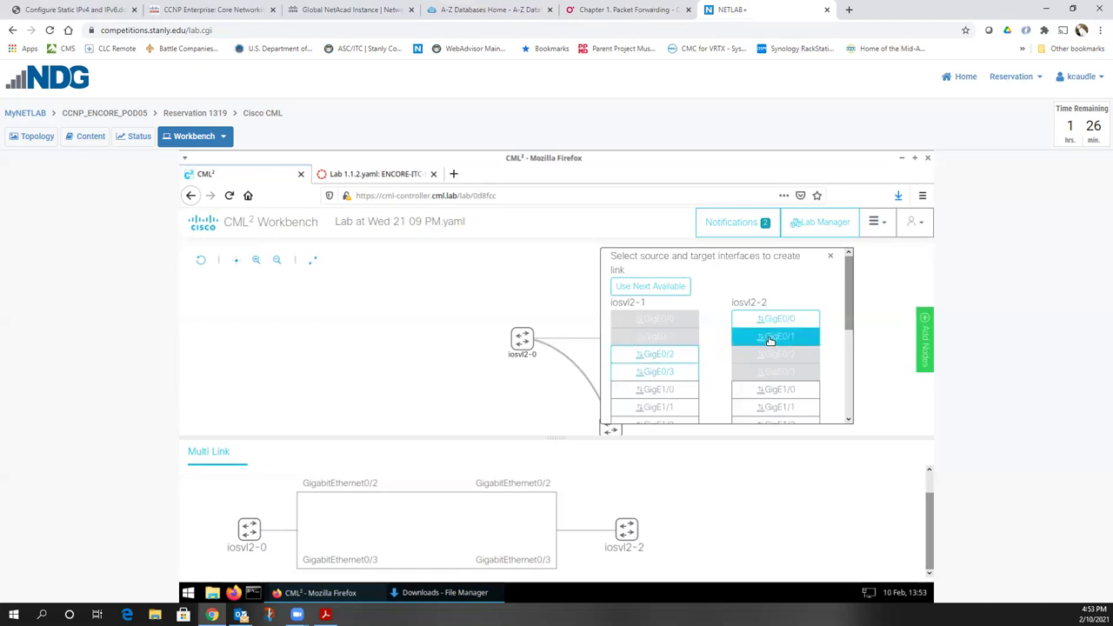
pyautogui.moveTo(708, 317)
pyautogui.moveTo(709, 317); pyautogui.dragTo(617, 434)
pyautogui.click(753, 322)
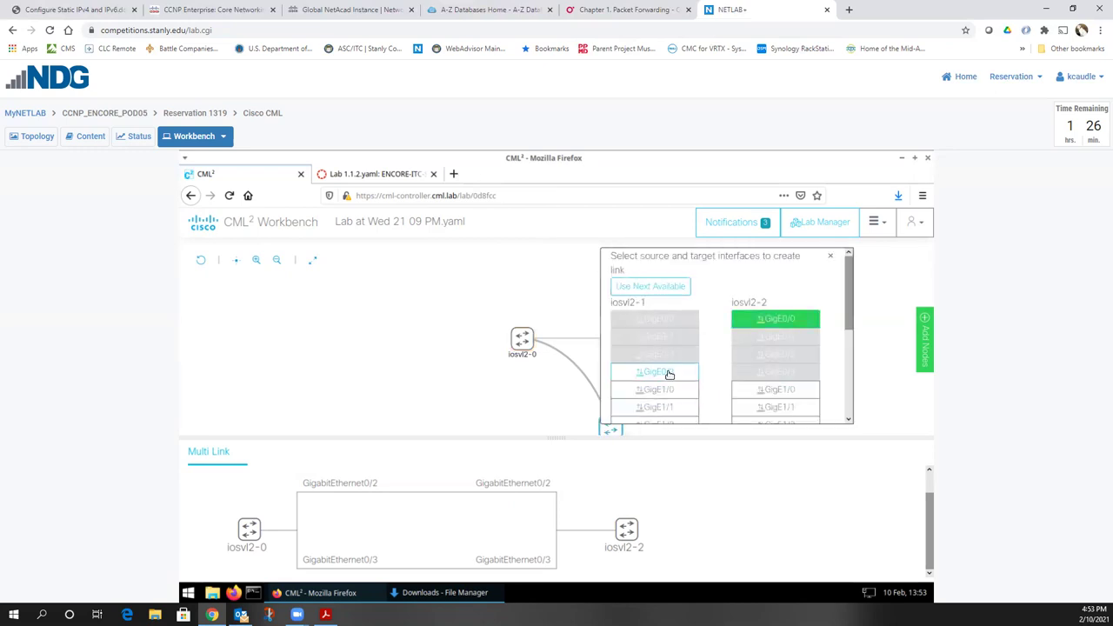
pyautogui.click(670, 373)
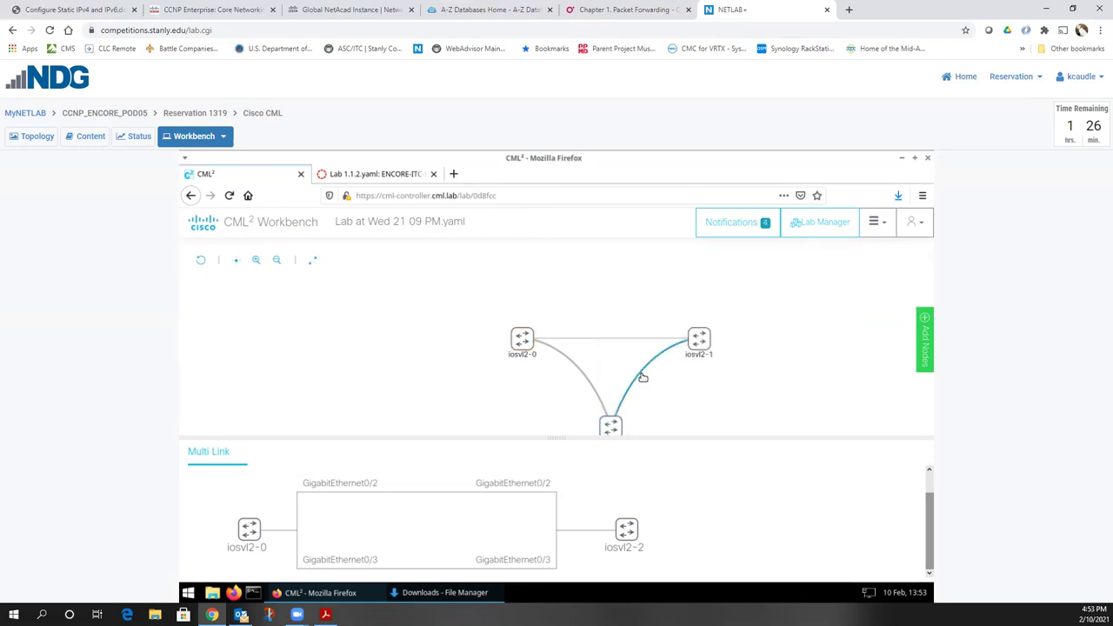
# Check the iosvl2-0 to iosvl2-1 link's interfaces, then return to the Lab Manager.
pyautogui.click(589, 340)
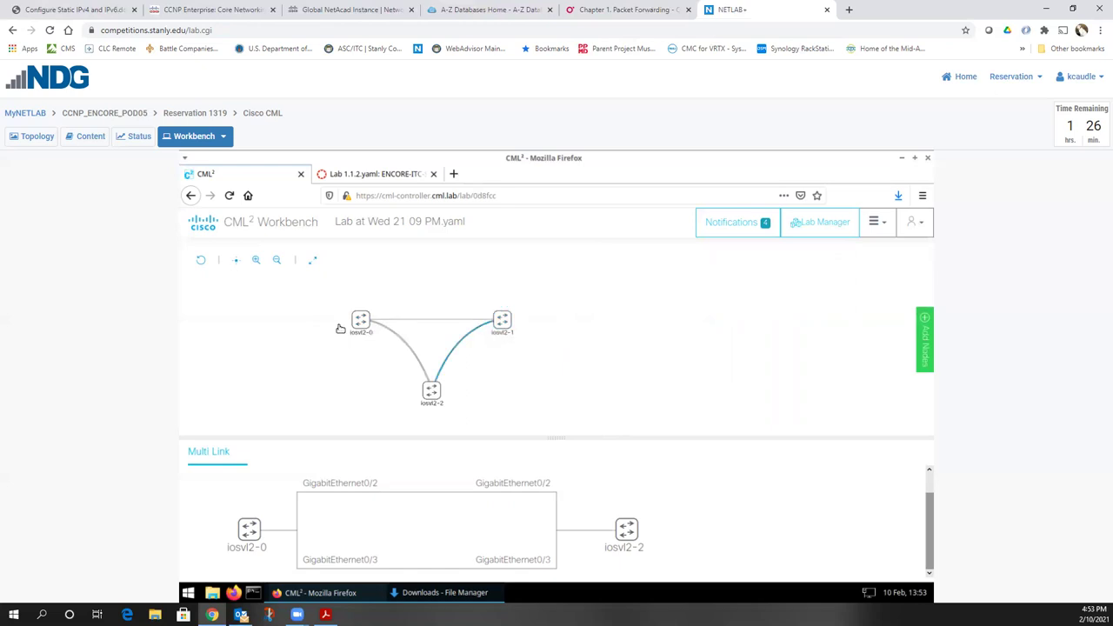
pyautogui.moveTo(357, 318)
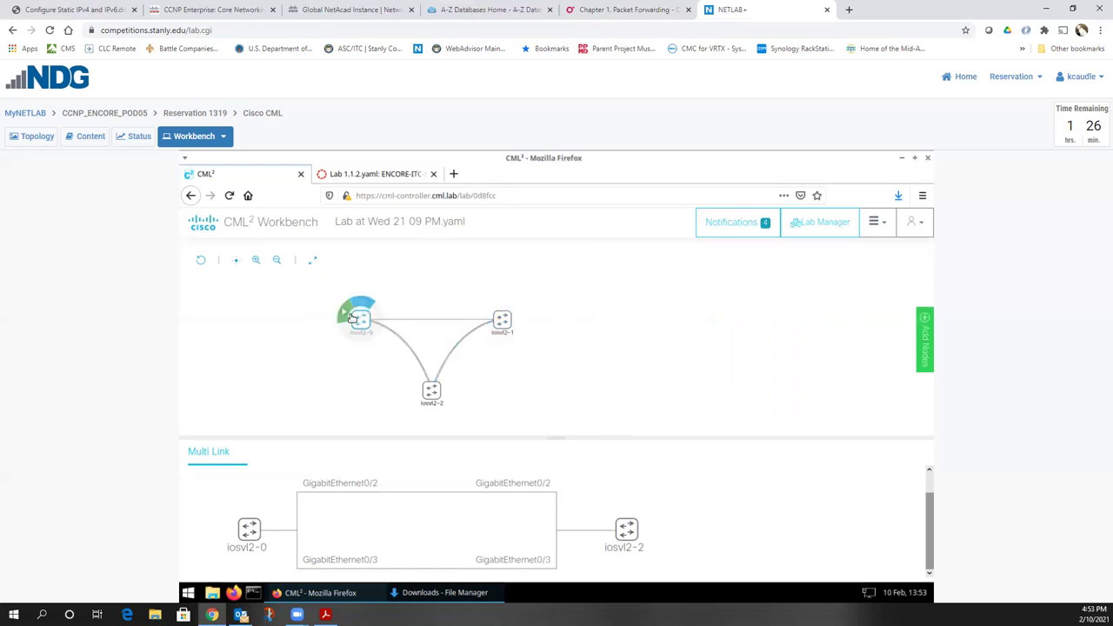
pyautogui.moveTo(496, 313)
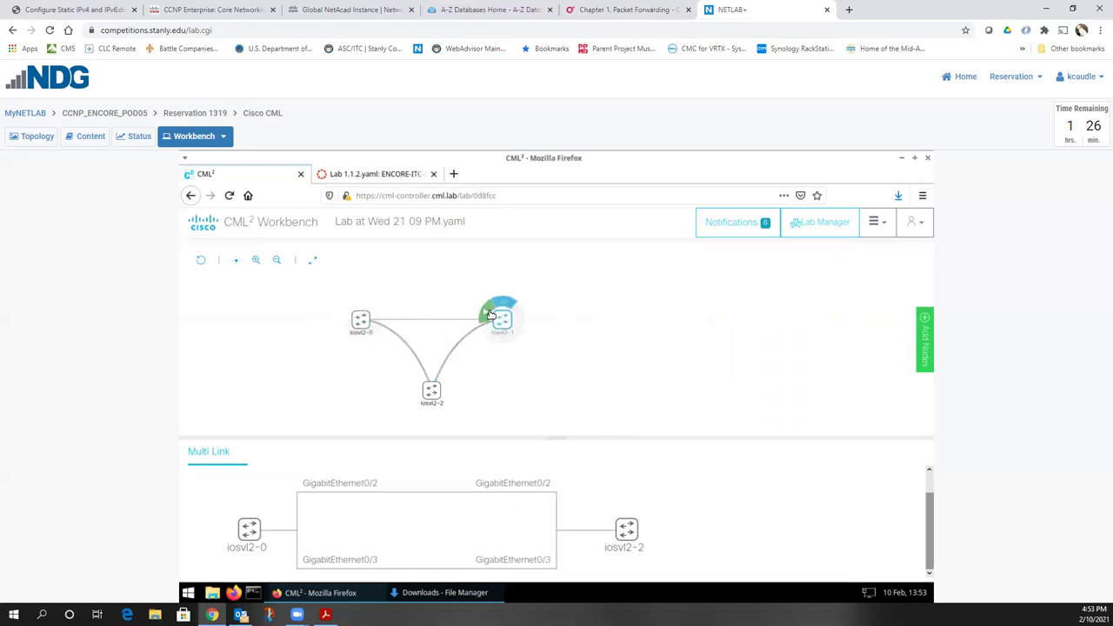
pyautogui.moveTo(416, 392)
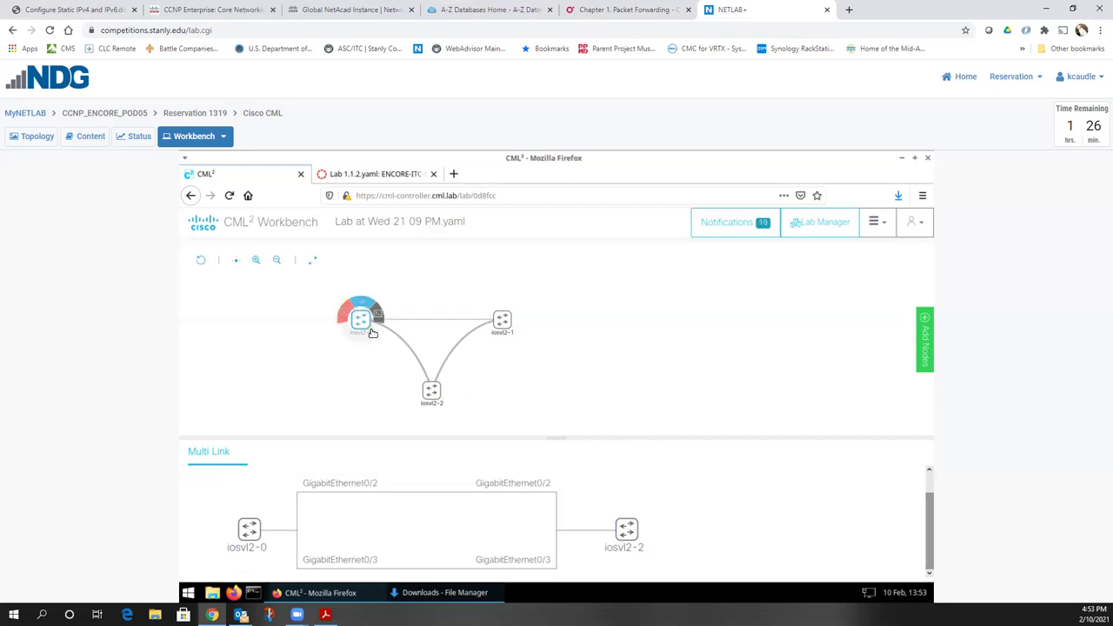
pyautogui.click(821, 222)
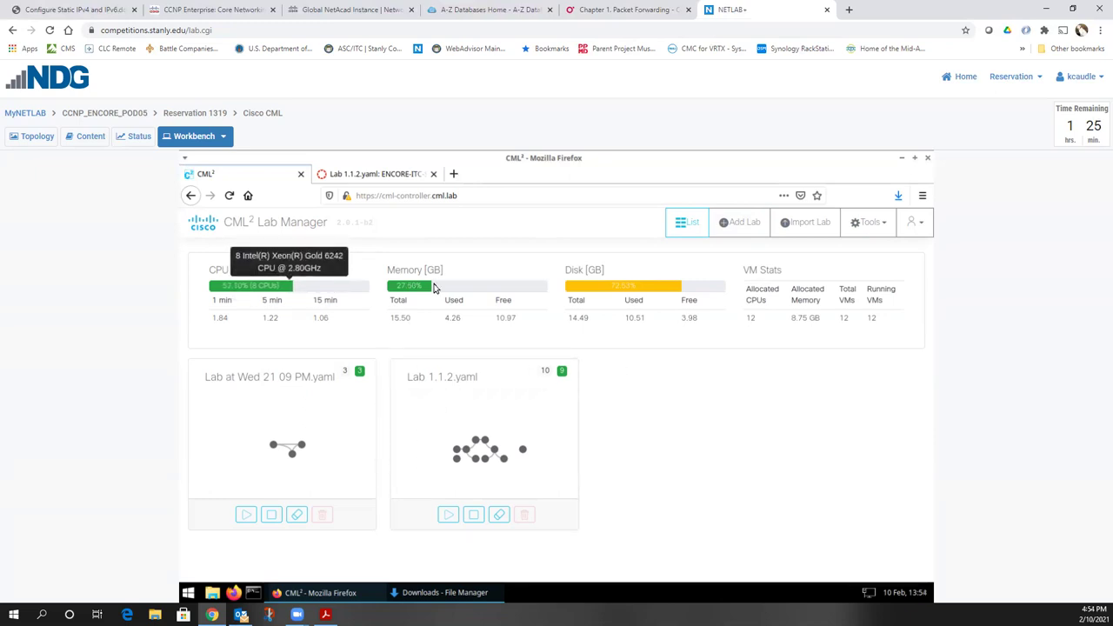
# Open Lab 1.1.2.yaml, dismiss the node menu, then view the CCNP Enterprise course tab.
pyautogui.click(400, 431)
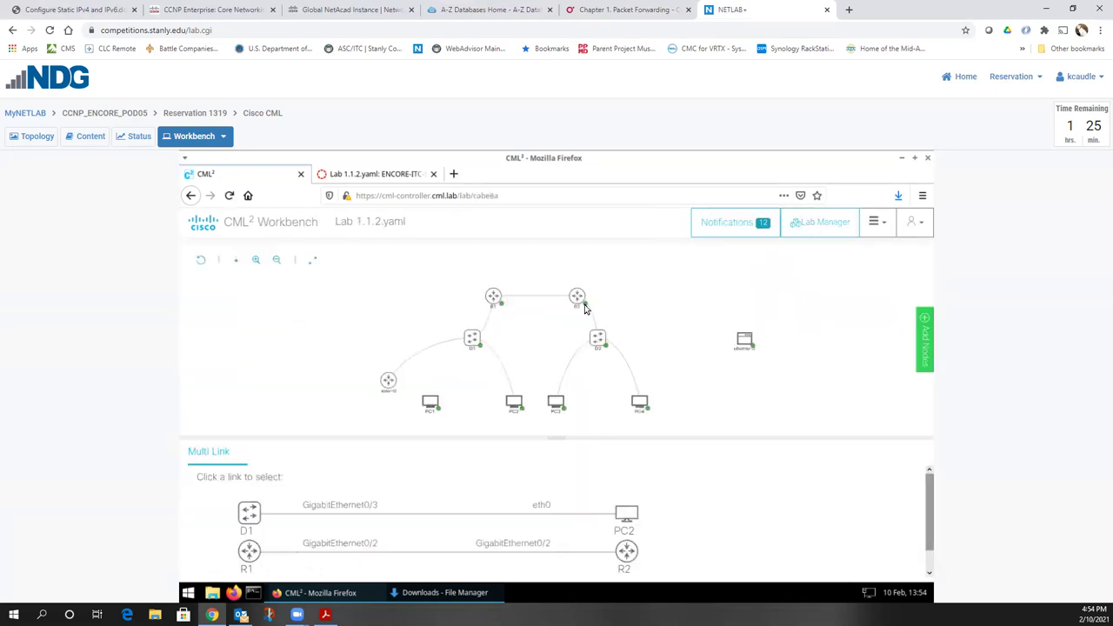
pyautogui.click(754, 339)
pyautogui.click(395, 356)
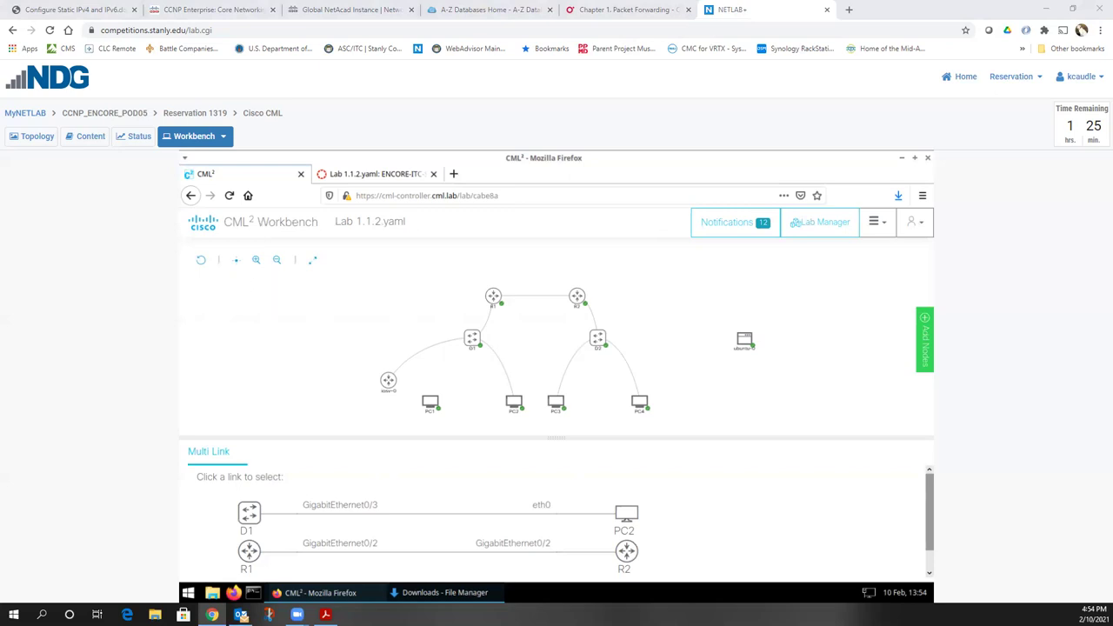
pyautogui.click(196, 9)
pyautogui.scroll(-5, 129, 253)
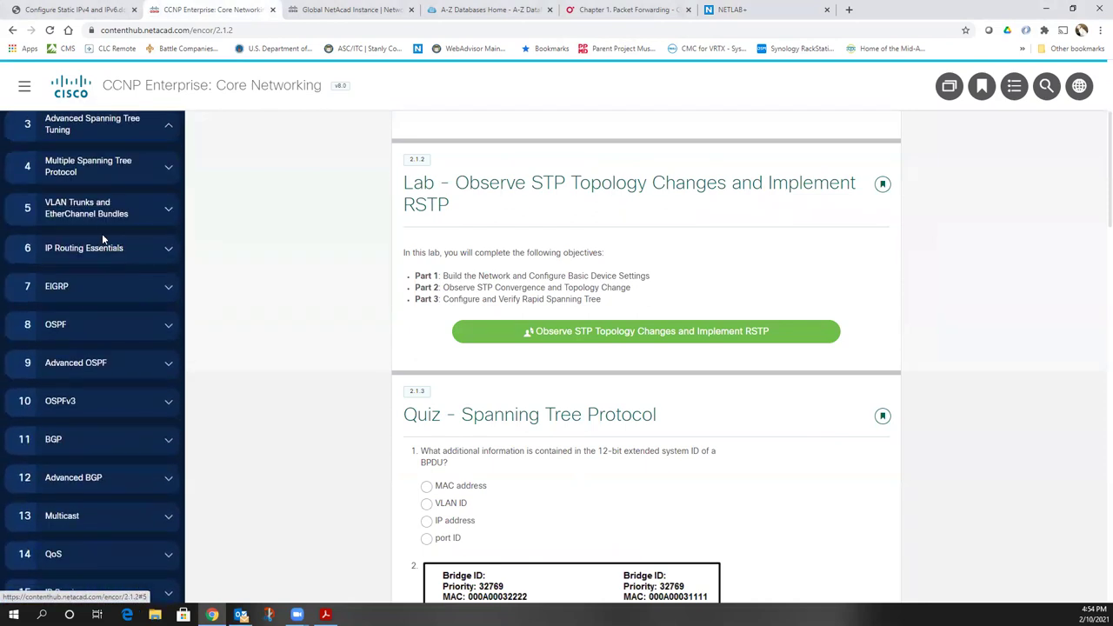
# Browse the NetAcad course Modules list for Chapters 1-5, then return to NETLAB+.
pyautogui.click(74, 10)
pyautogui.click(87, 147)
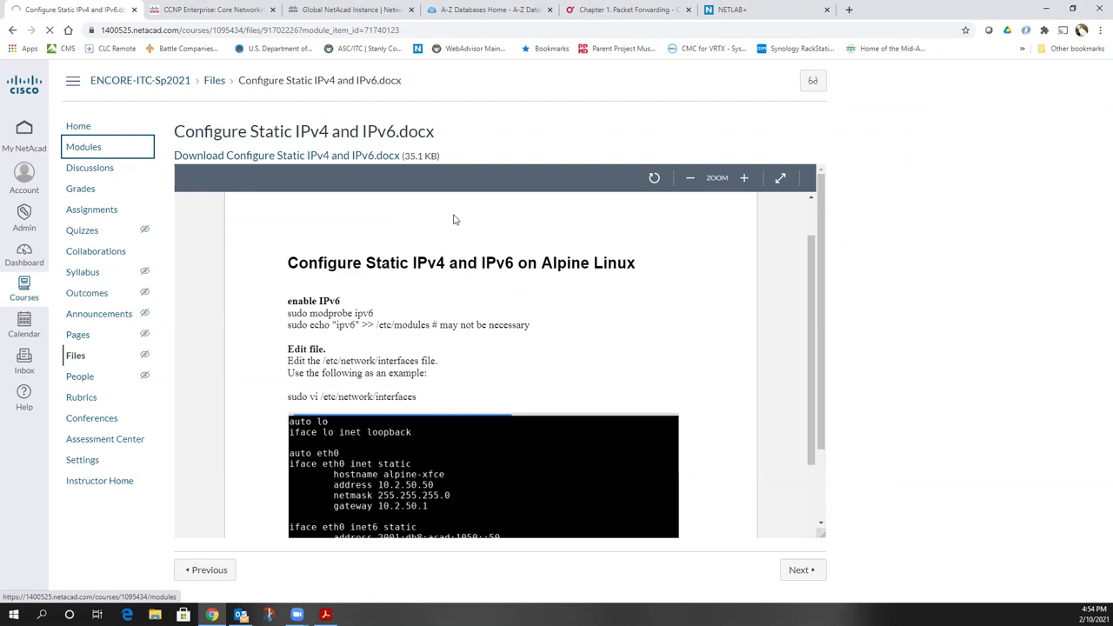
pyautogui.scroll(-6, 519, 270)
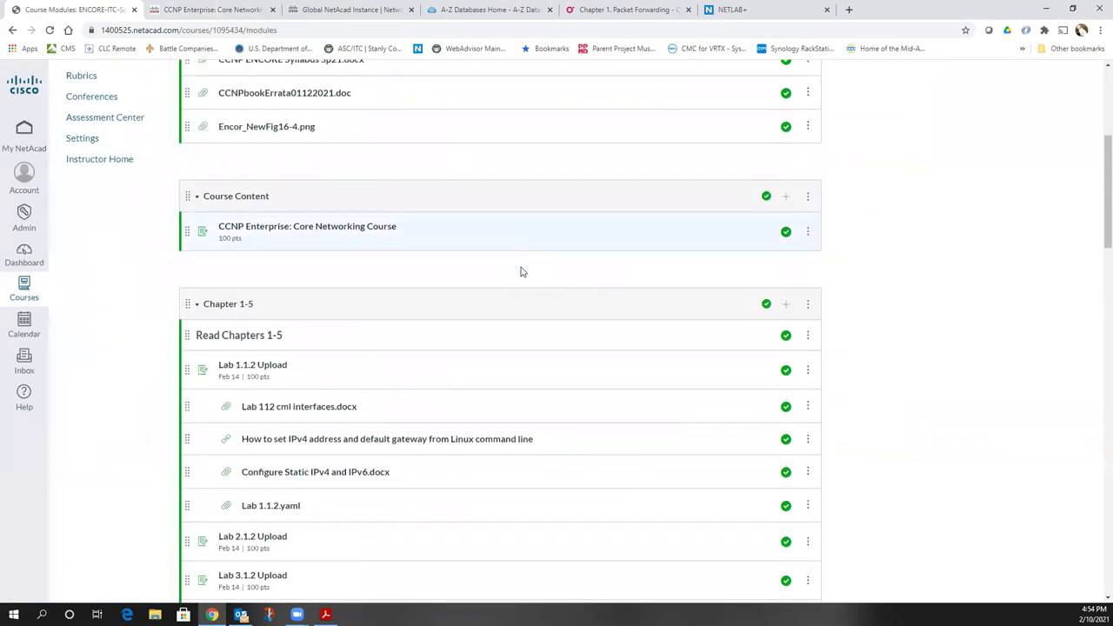
pyautogui.scroll(-3, 521, 272)
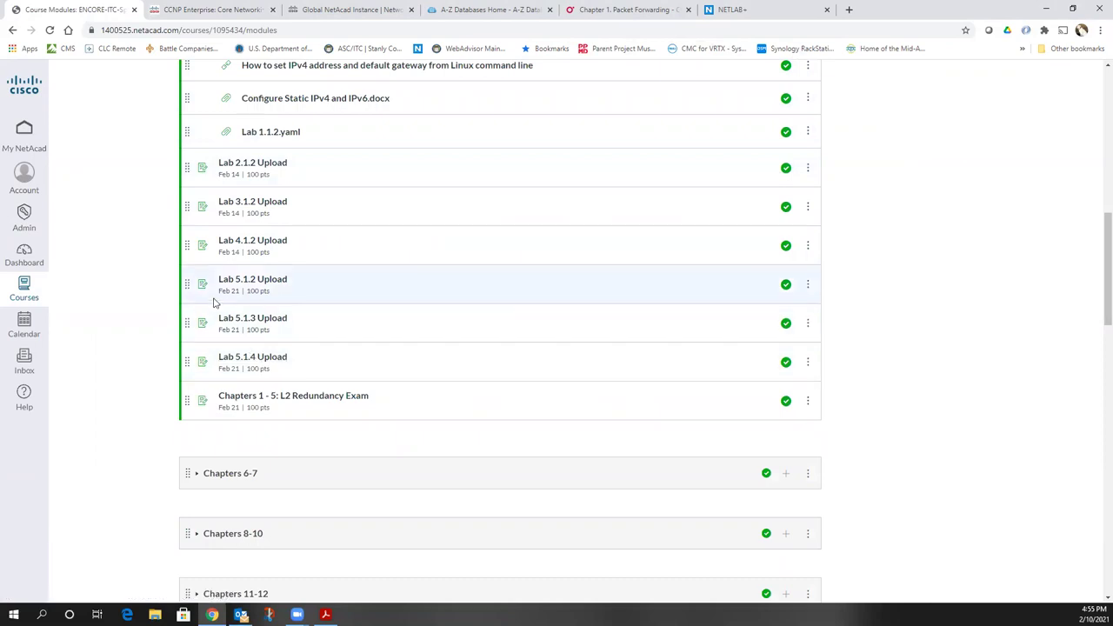
pyautogui.scroll(2, 215, 301)
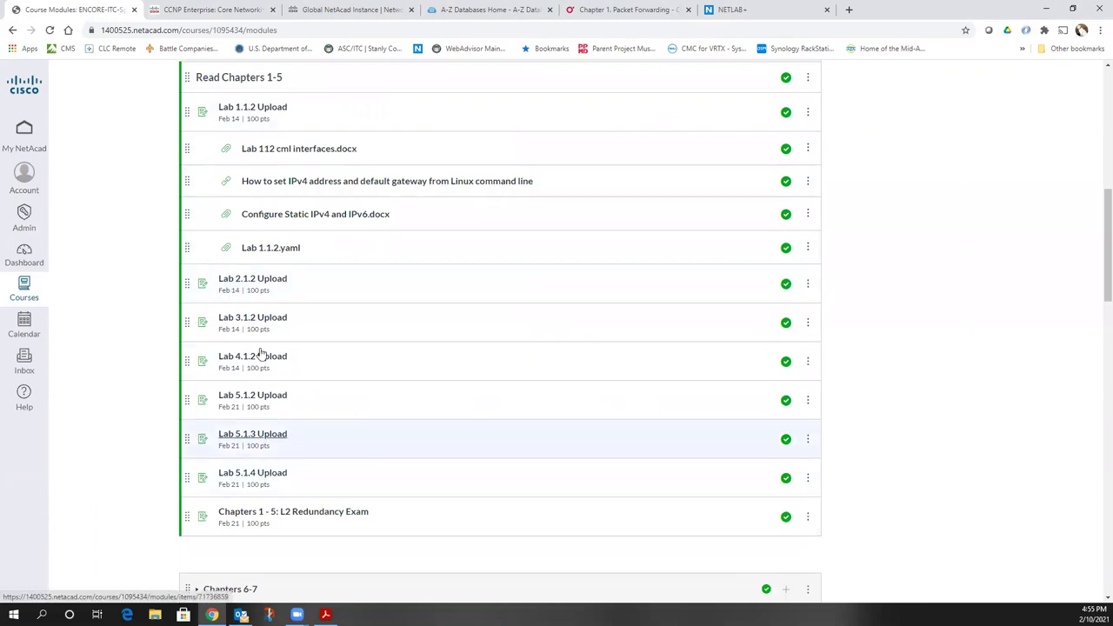
pyautogui.click(732, 10)
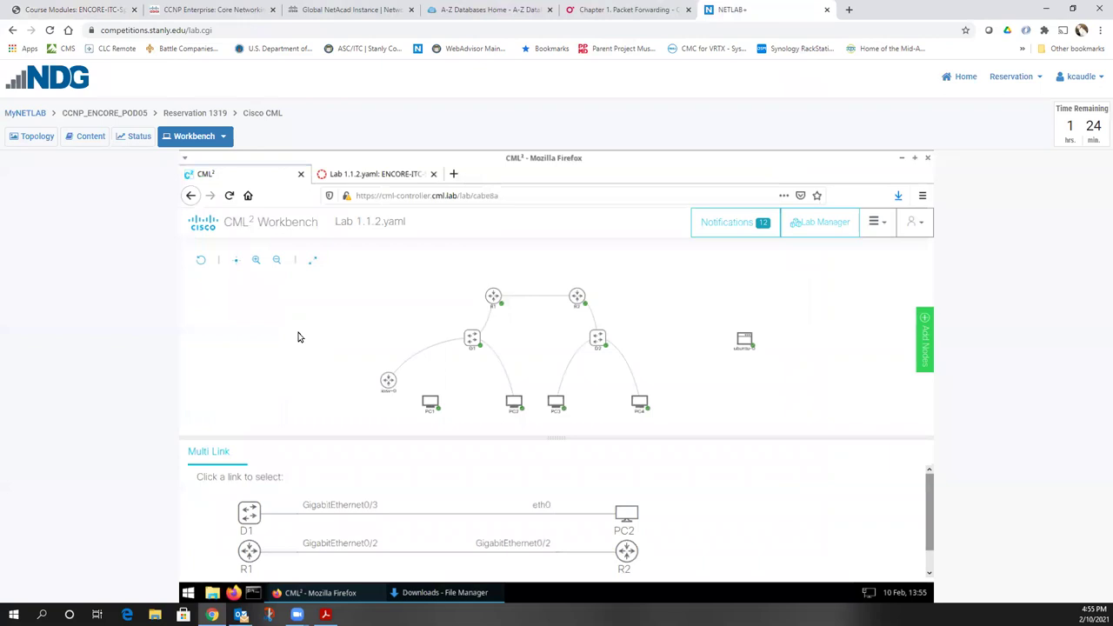
# Glance at the O'Reilly Chapter 1 page, then go to the NetAcad Course Modules tab.
pyautogui.click(648, 8)
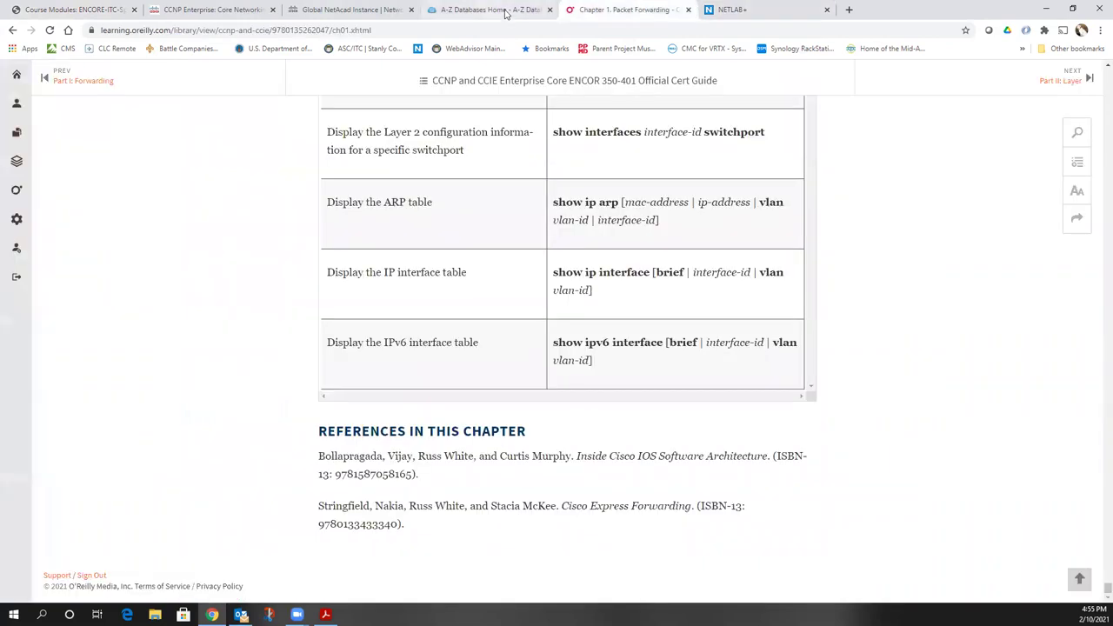
pyautogui.hotkey('ctrl', 'Tab')
pyautogui.click(101, 9)
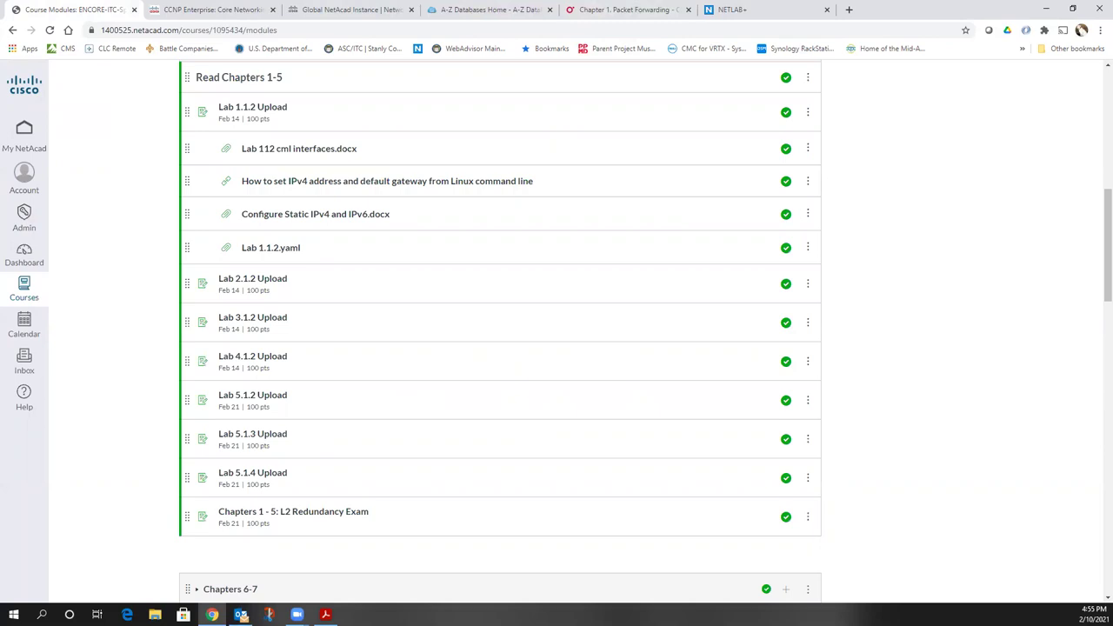
# Go back to the NETLAB+ tab showing the Lab 1.1.2.yaml topology.
pyautogui.click(774, 10)
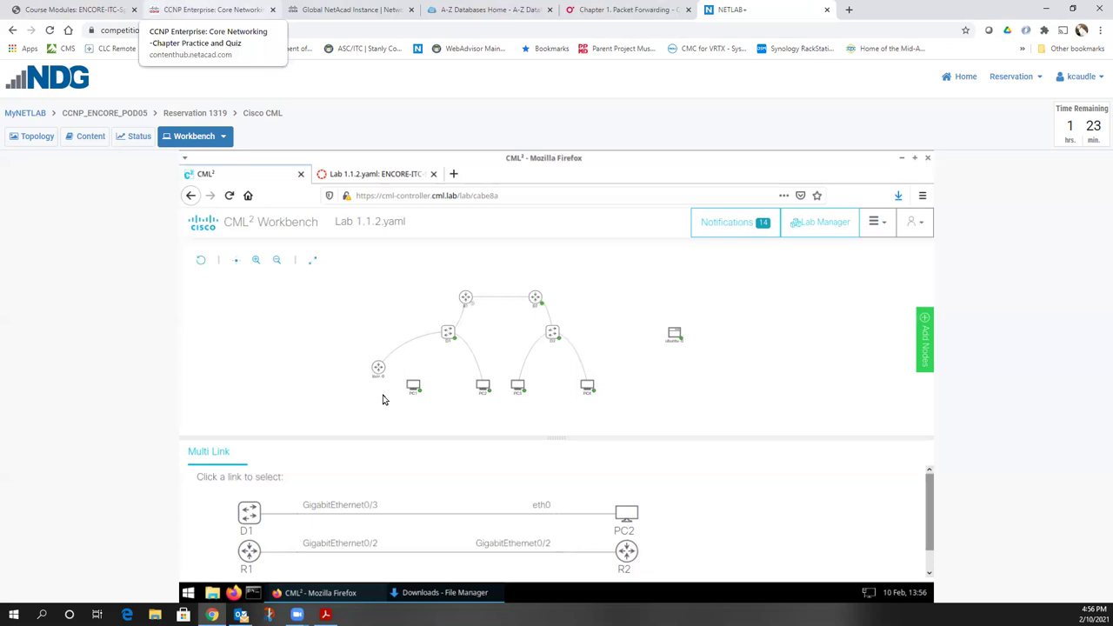
# Open switch D1's console in an enlarged bottom pane and wake the terminal.
pyautogui.moveTo(461, 331)
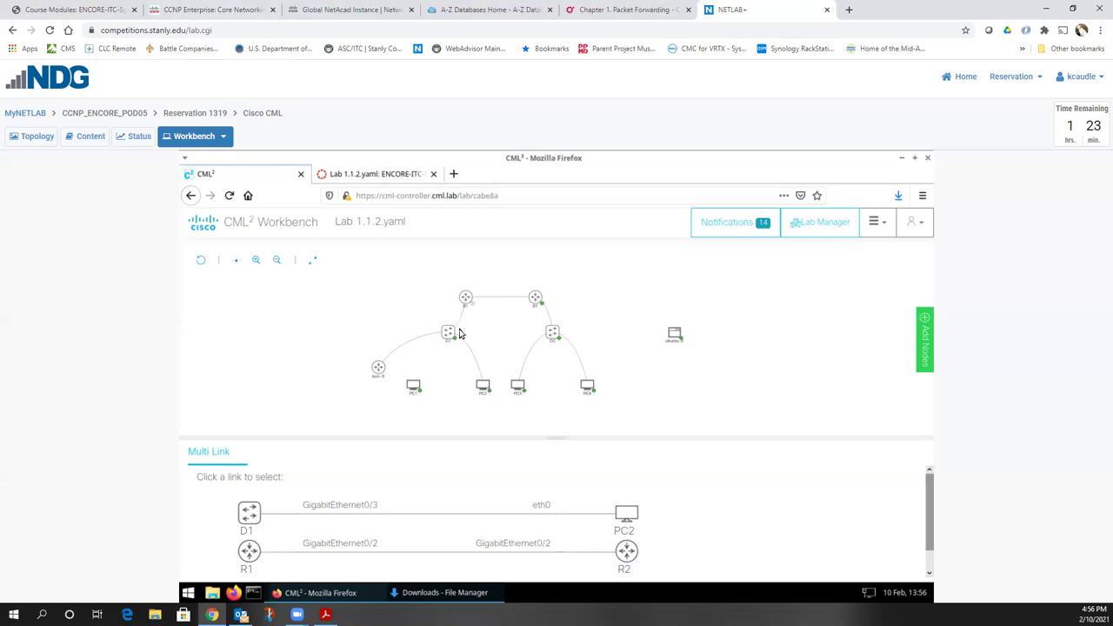
pyautogui.click(460, 331)
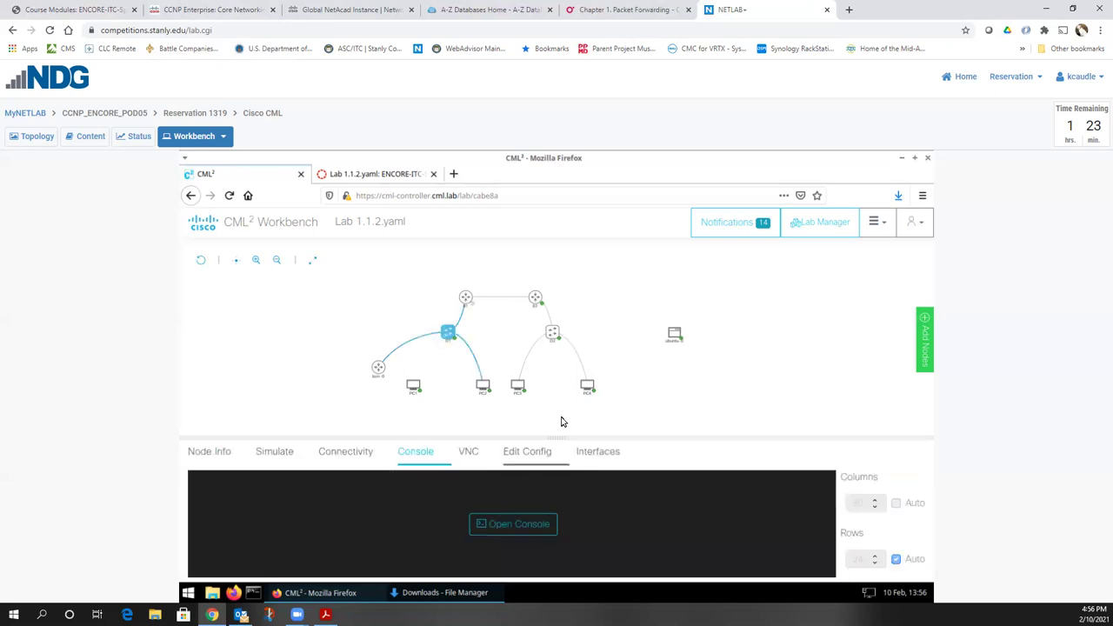
pyautogui.moveTo(560, 439); pyautogui.dragTo(535, 263)
pyautogui.click(512, 438)
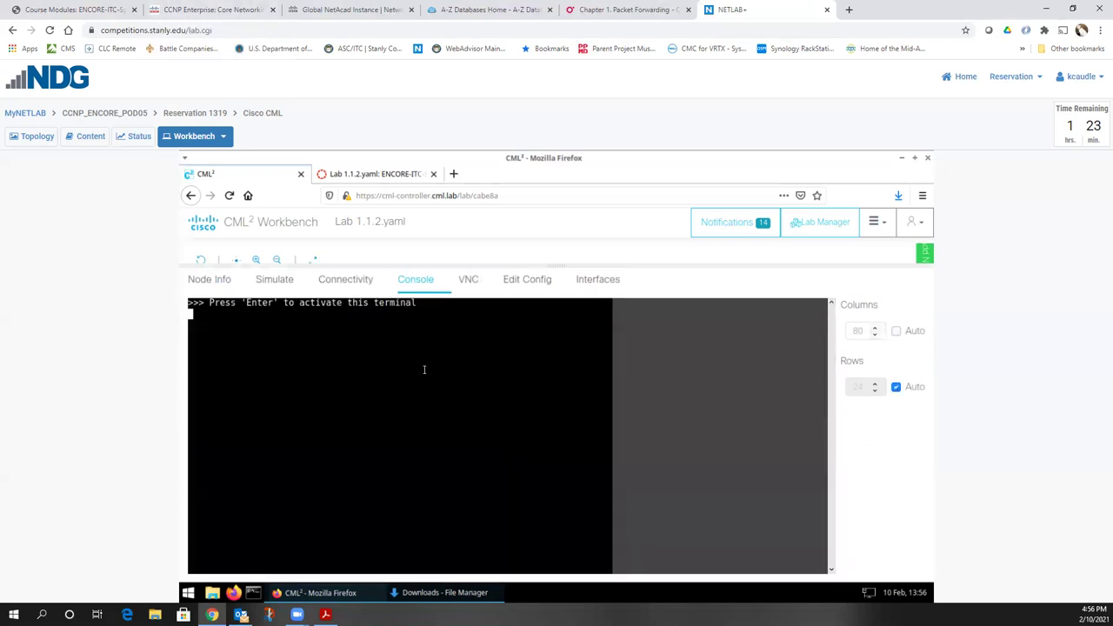
pyautogui.press('Return')
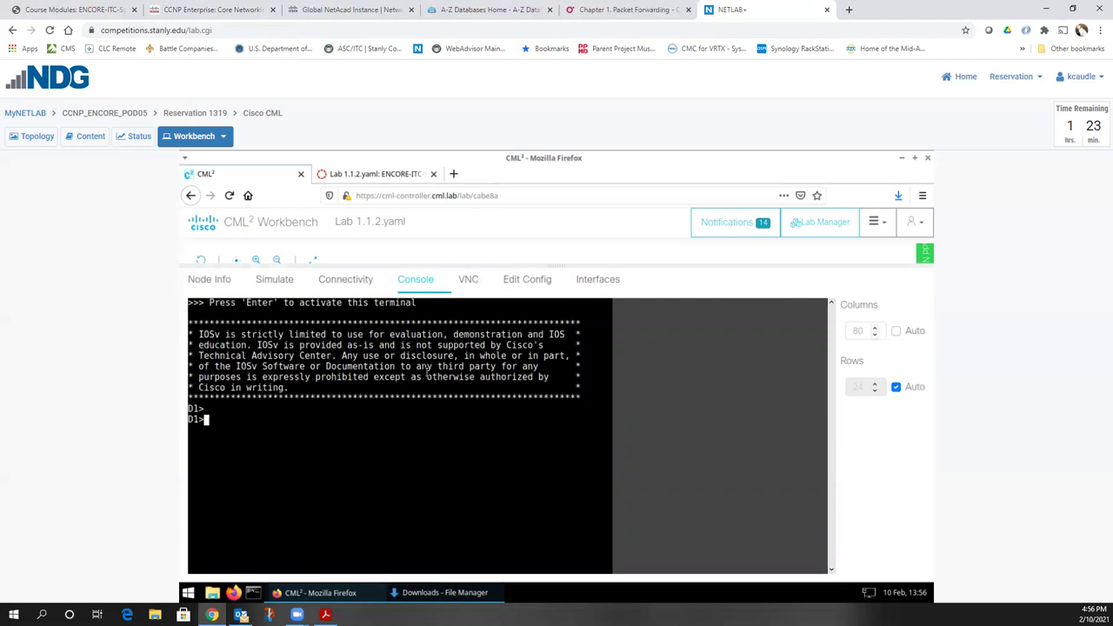
# Launch Mousepad from the Accessories menu, closing the mistaken Notes window, then refocus D1's console.
pyautogui.click(187, 592)
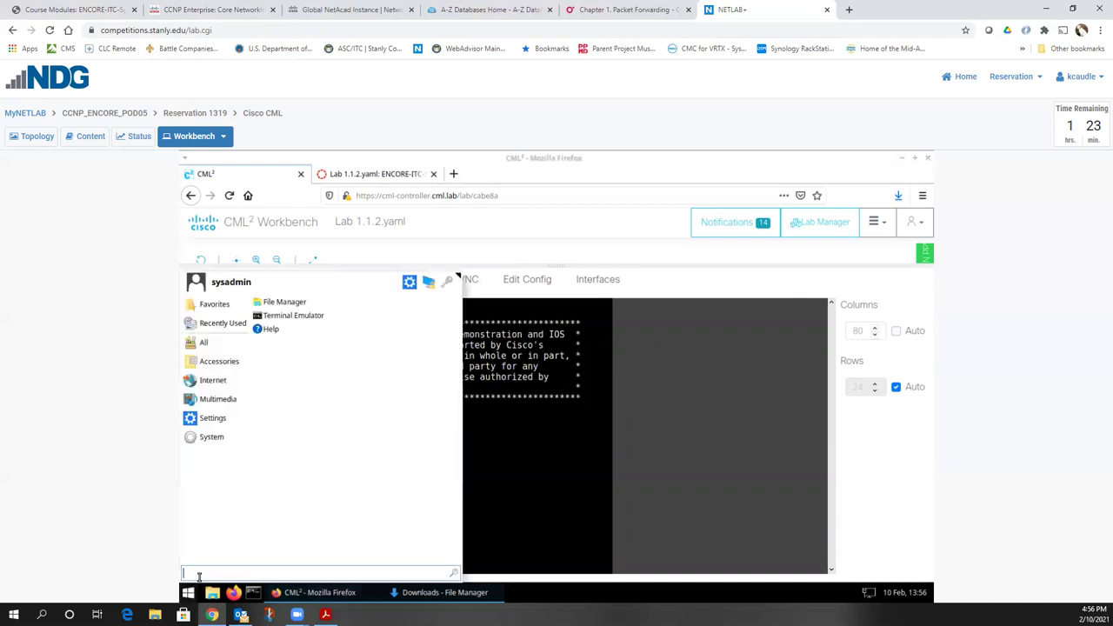
pyautogui.click(210, 366)
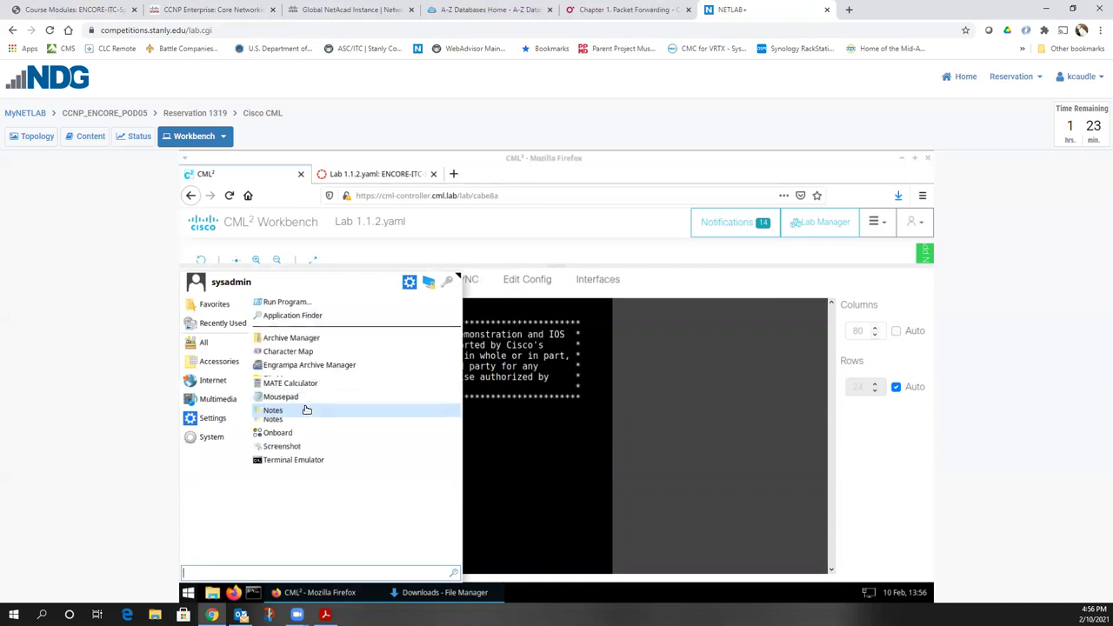
pyautogui.click(303, 406)
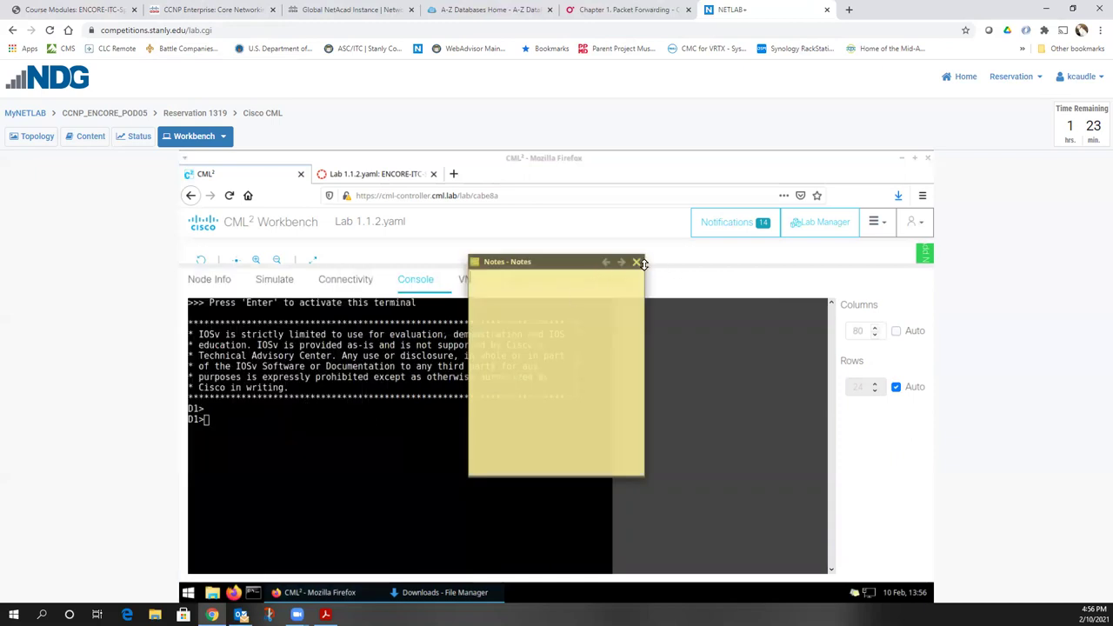
pyautogui.click(636, 262)
pyautogui.click(188, 593)
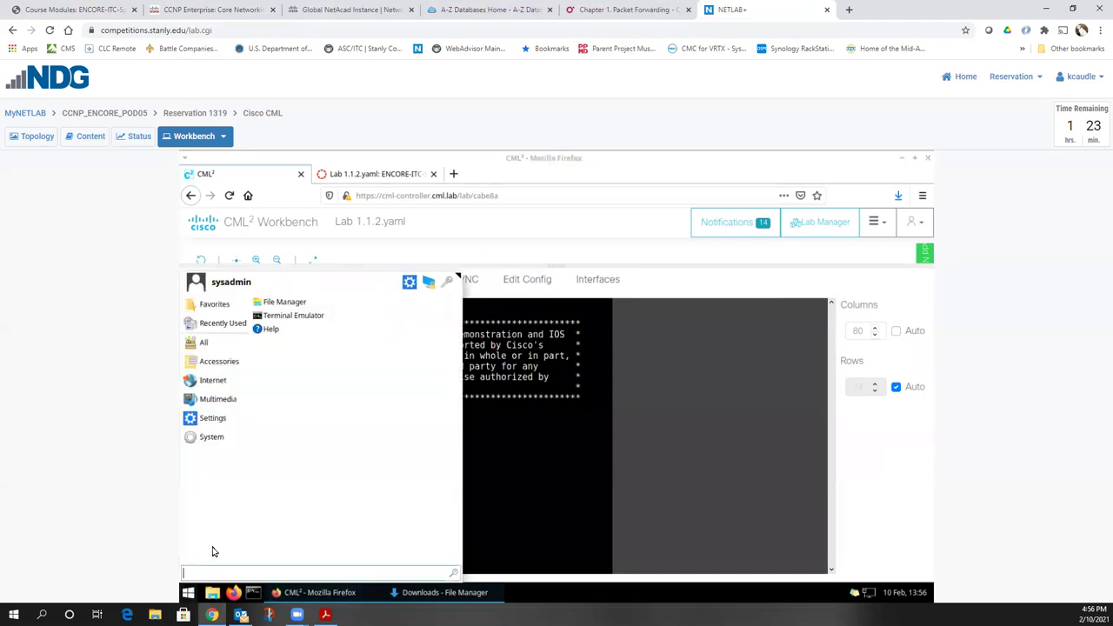
pyautogui.click(212, 363)
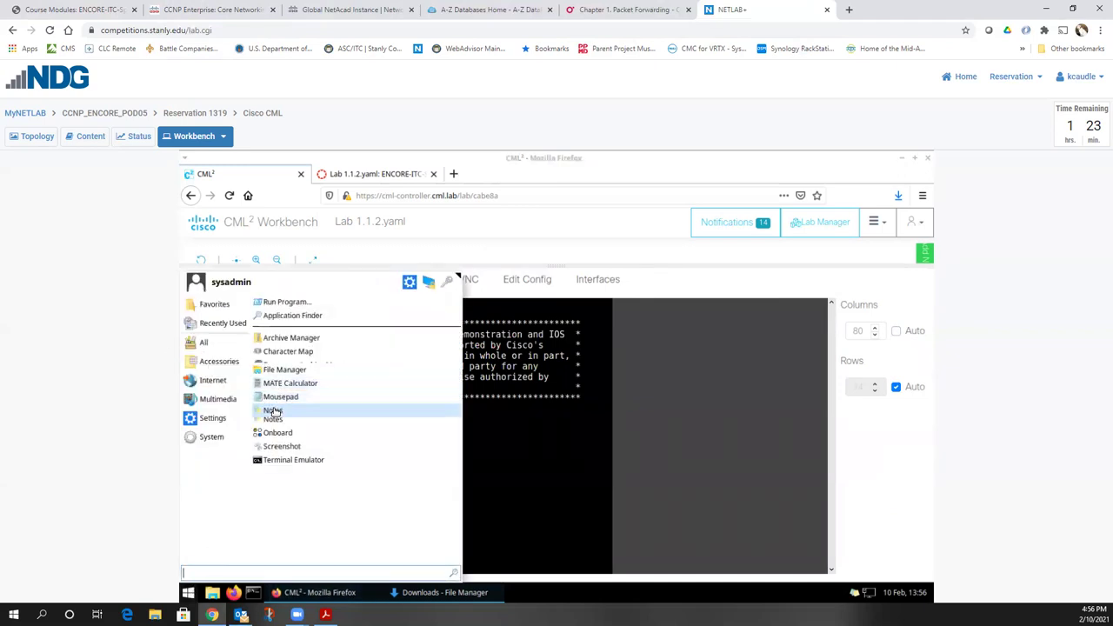
pyautogui.click(279, 405)
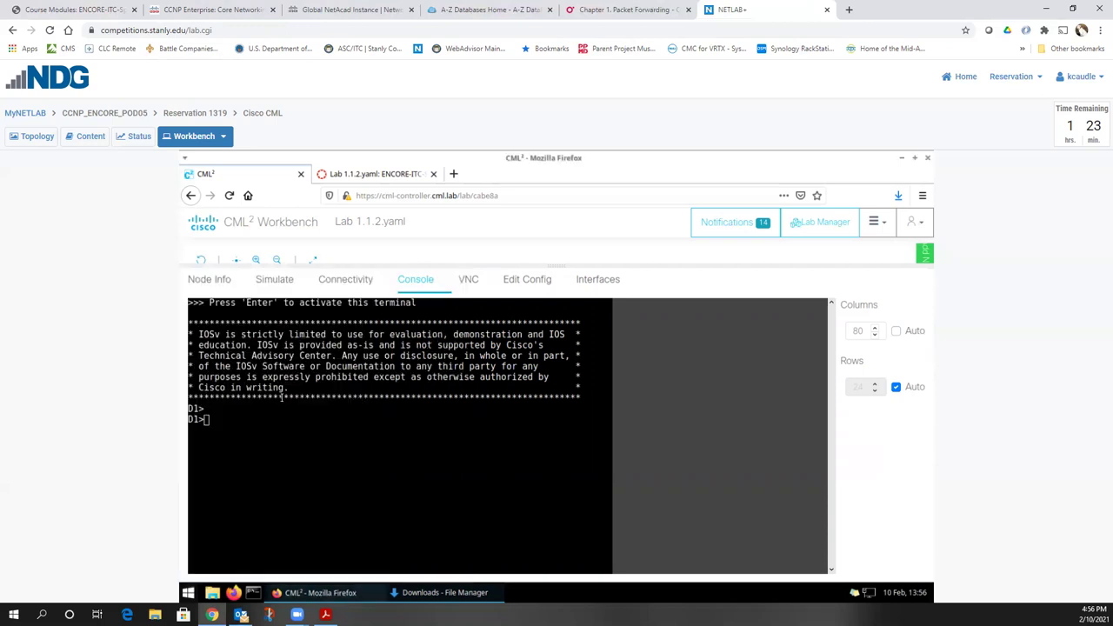
pyautogui.click(332, 462)
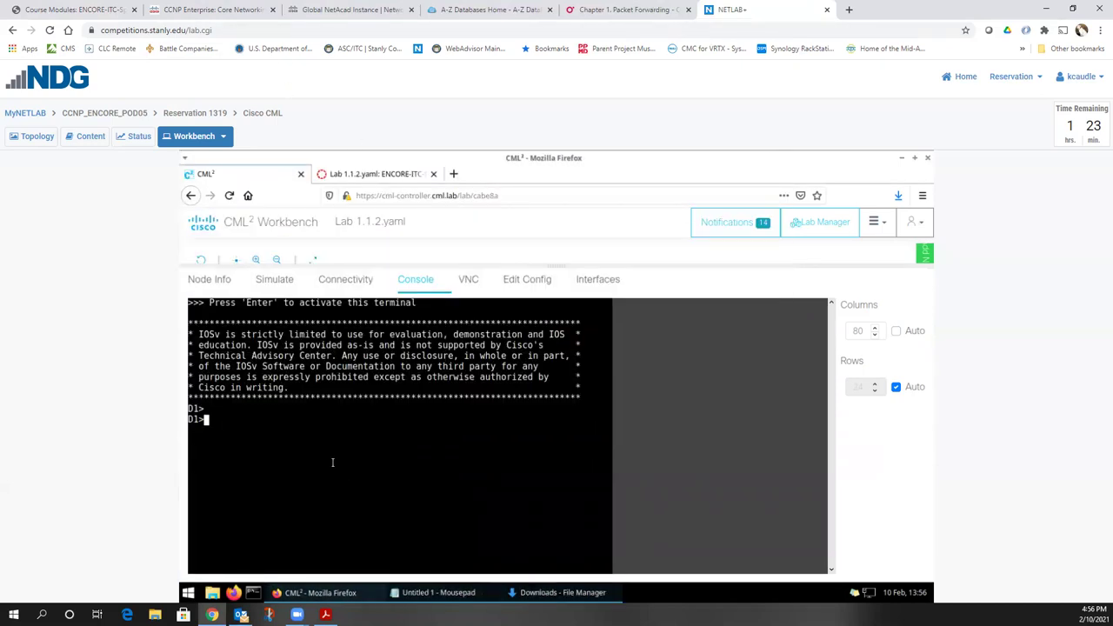
# On D1, enter privileged mode with en and page through sh run output.
pyautogui.write('en')
pyautogui.press('Return')
pyautogui.write('shr')
pyautogui.press('BackSpace')
pyautogui.write('run')
pyautogui.press('Return')
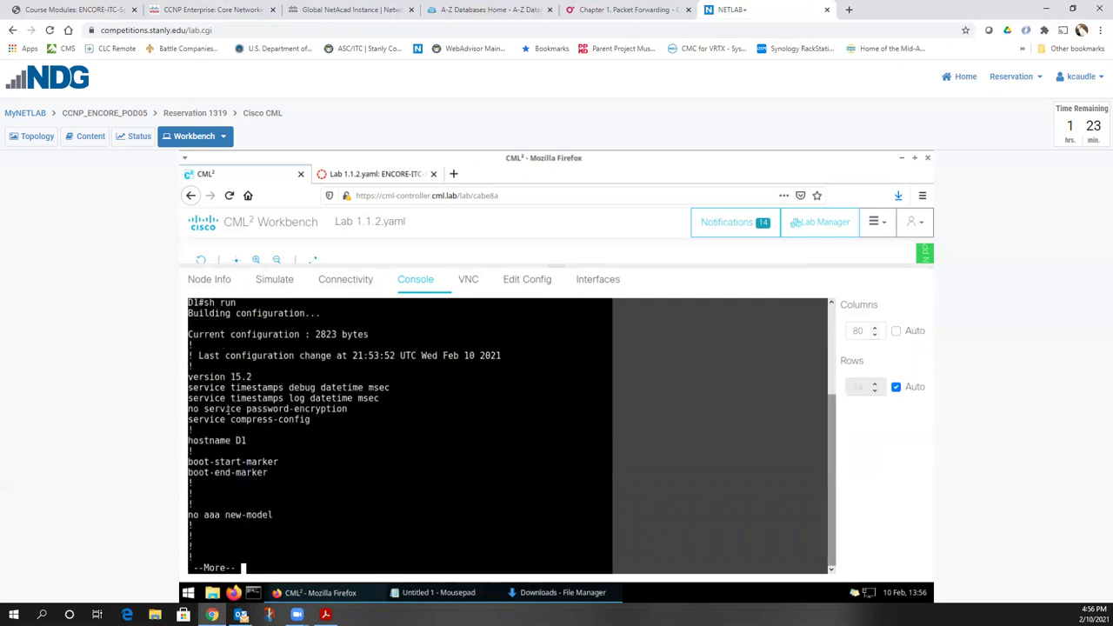
pyautogui.press('space')
pyautogui.press('space')
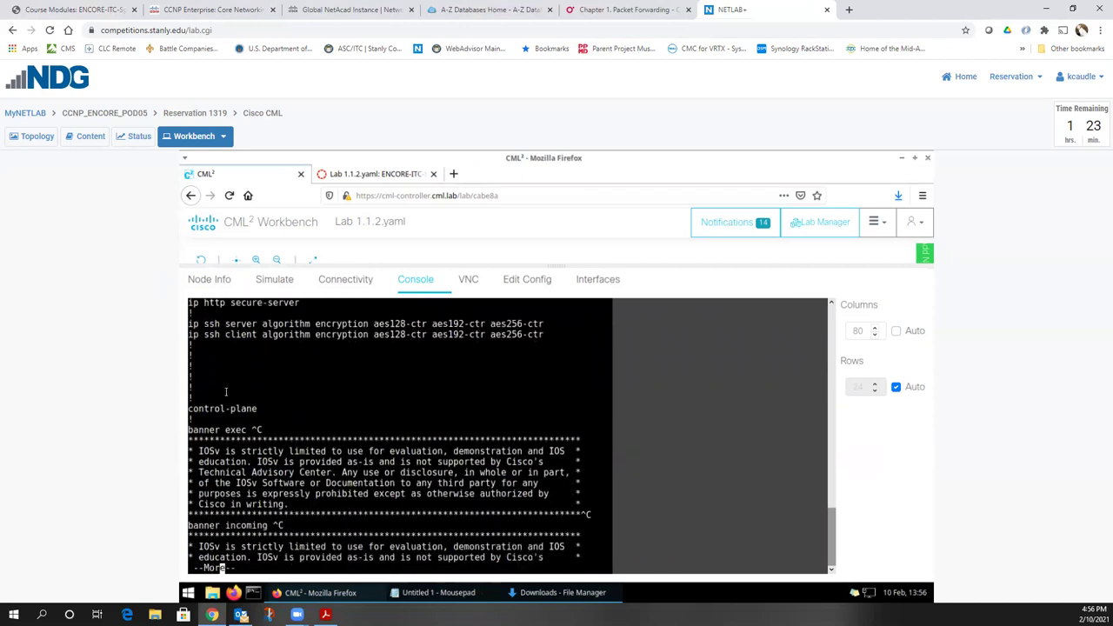
# Copy the banner lines from the running configuration output.
pyautogui.moveTo(223, 430); pyautogui.dragTo(190, 307)
pyautogui.hotkey('ctrl', 'c')
pyautogui.rightClick(239, 336)
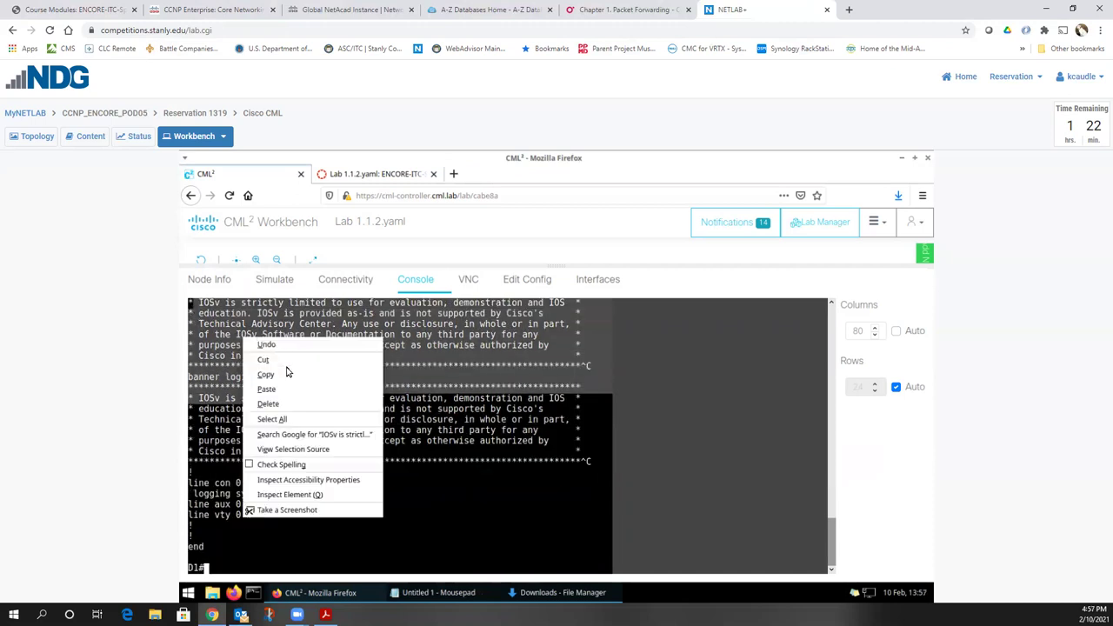
pyautogui.click(279, 375)
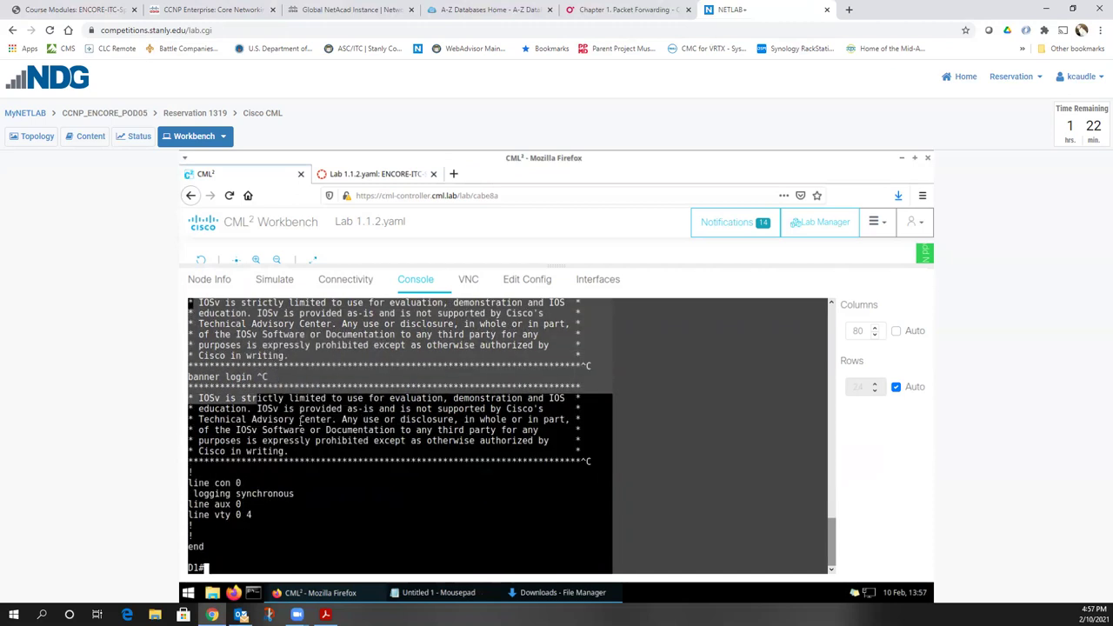
# Paste the copied banner text into the Mousepad document.
pyautogui.click(438, 592)
pyautogui.rightClick(388, 258)
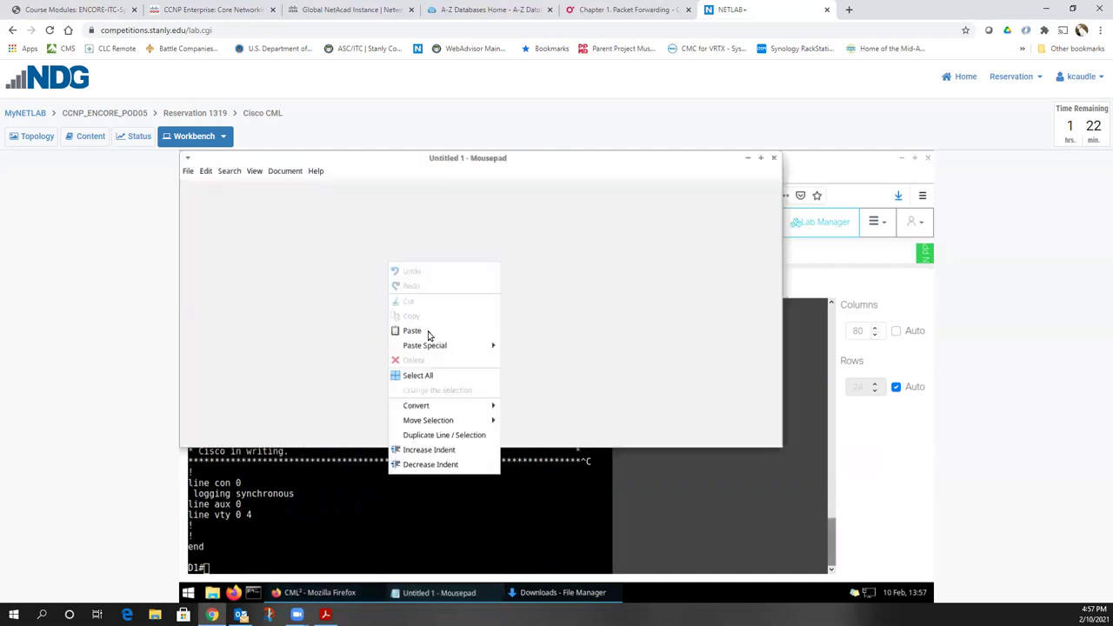
pyautogui.click(421, 332)
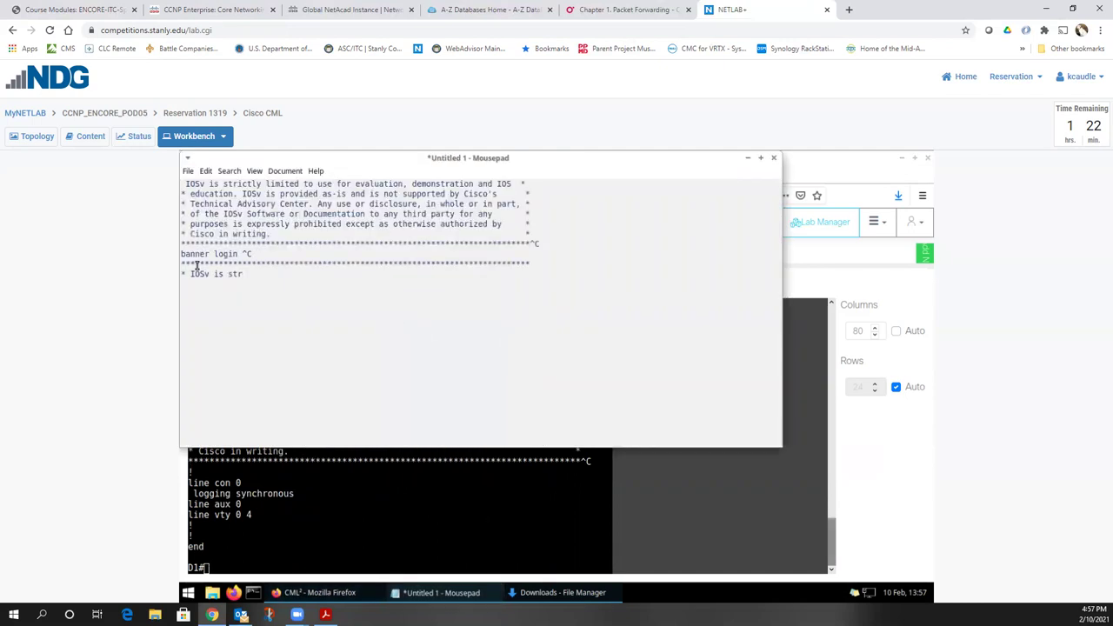
# Select and copy D1's full running-config output from its console.
pyautogui.click(224, 528)
pyautogui.moveTo(200, 520); pyautogui.dragTo(185, 434)
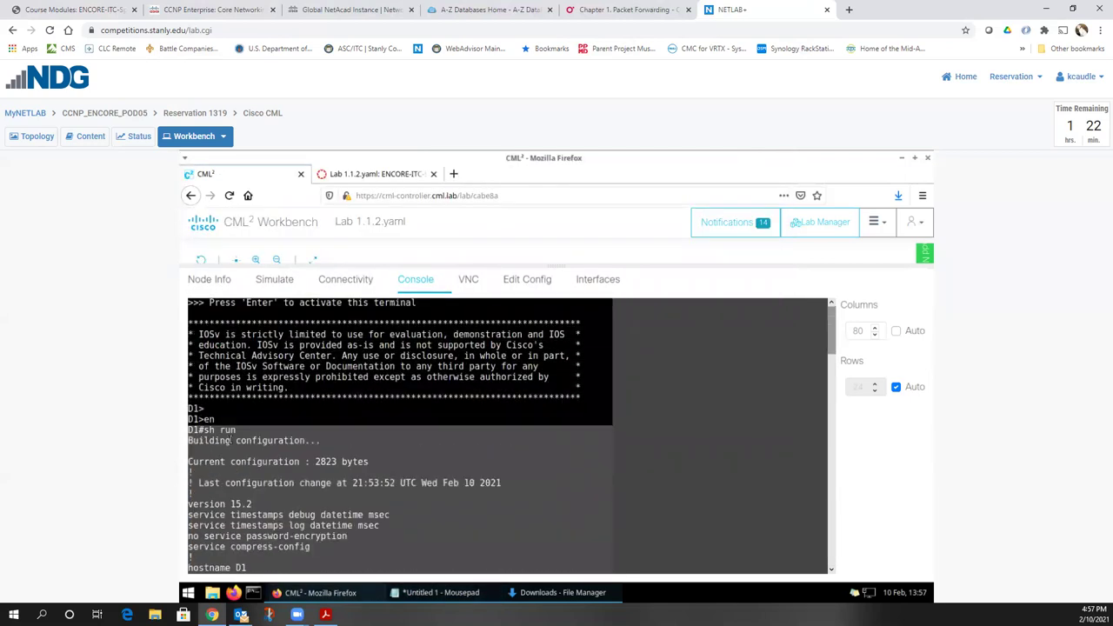
pyautogui.rightClick(233, 438)
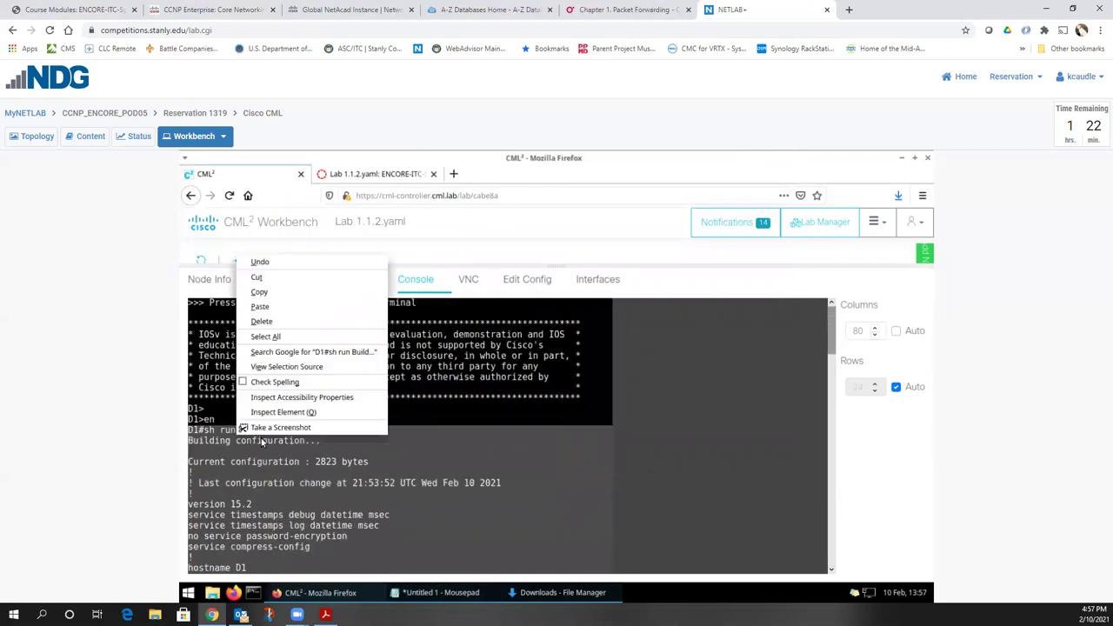
pyautogui.click(278, 294)
# Replace Mousepad's contents with D1's running configuration and scroll through it.
pyautogui.click(453, 601)
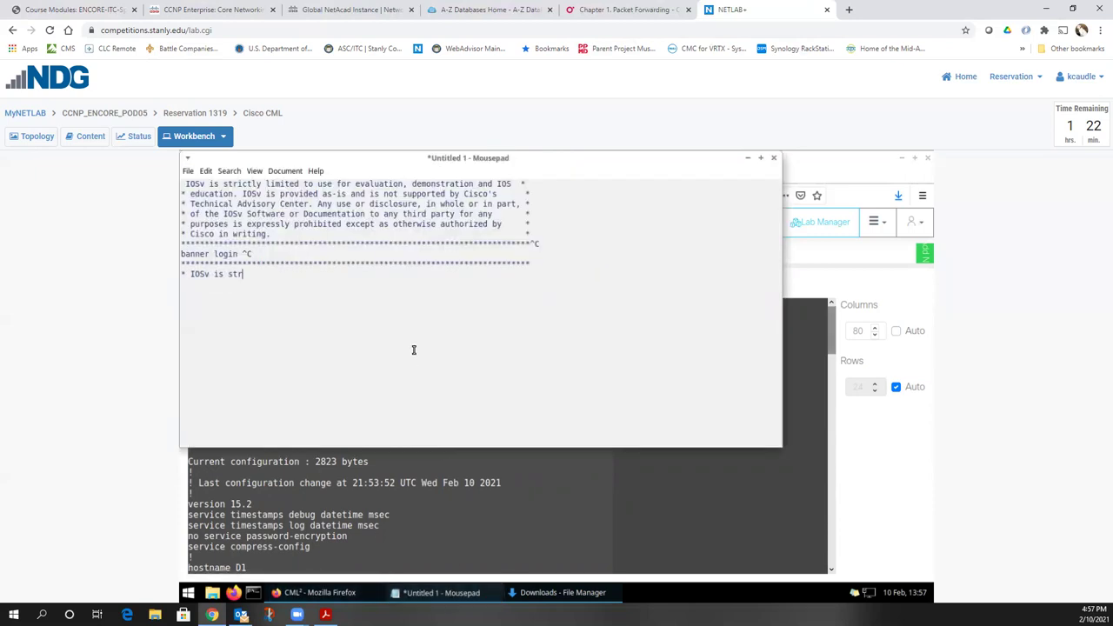
pyautogui.hotkey('ctrl', 'a')
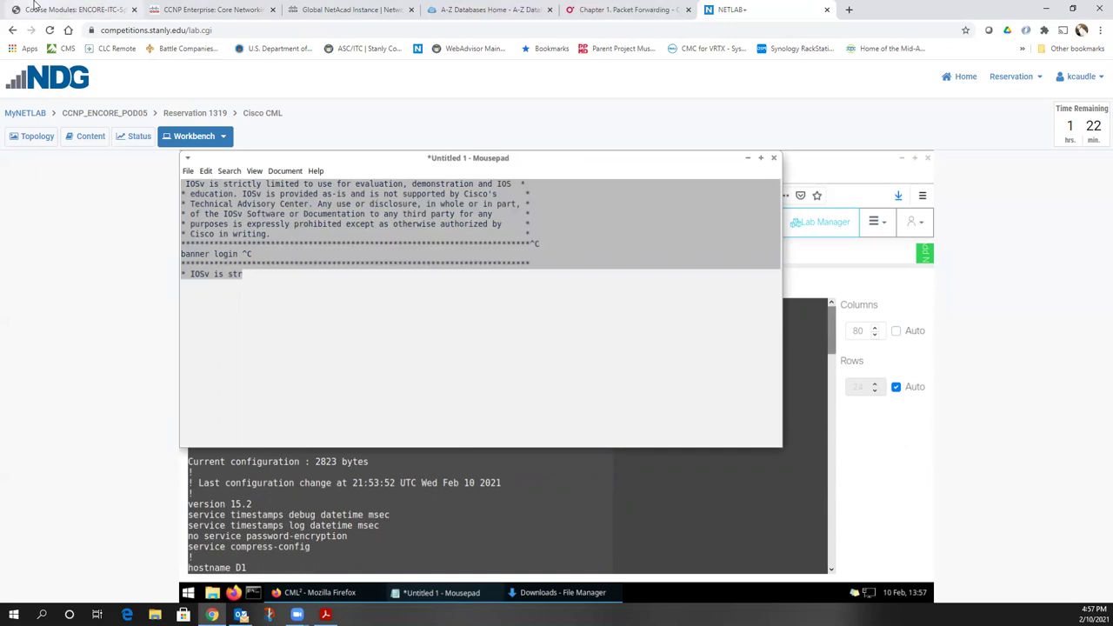
pyautogui.hotkey('ctrl', 'v')
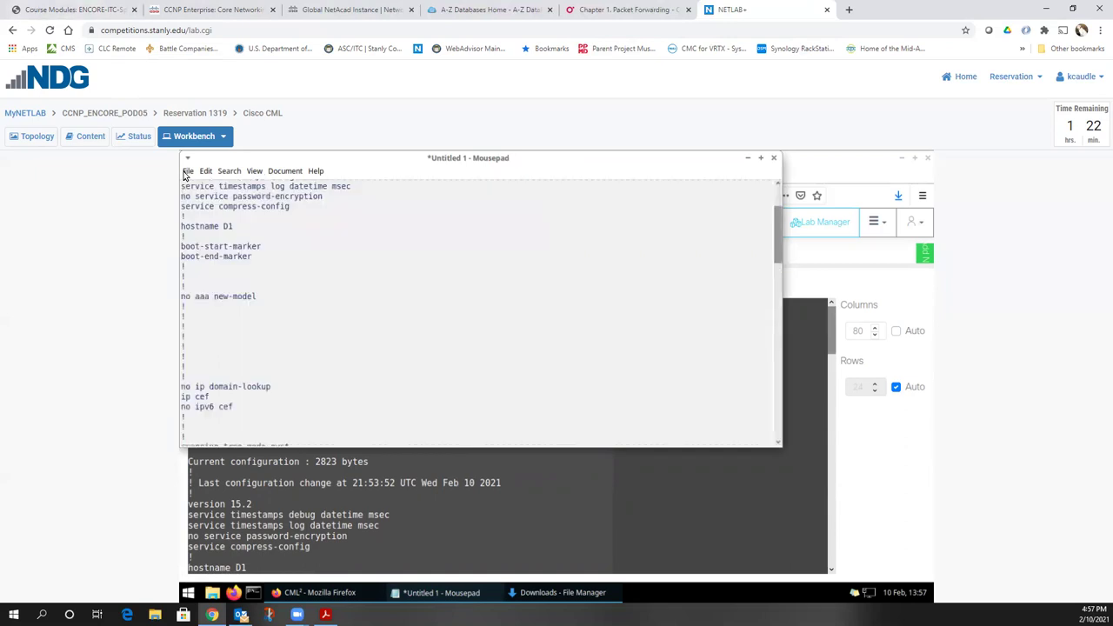
pyautogui.scroll(-8, 308, 288)
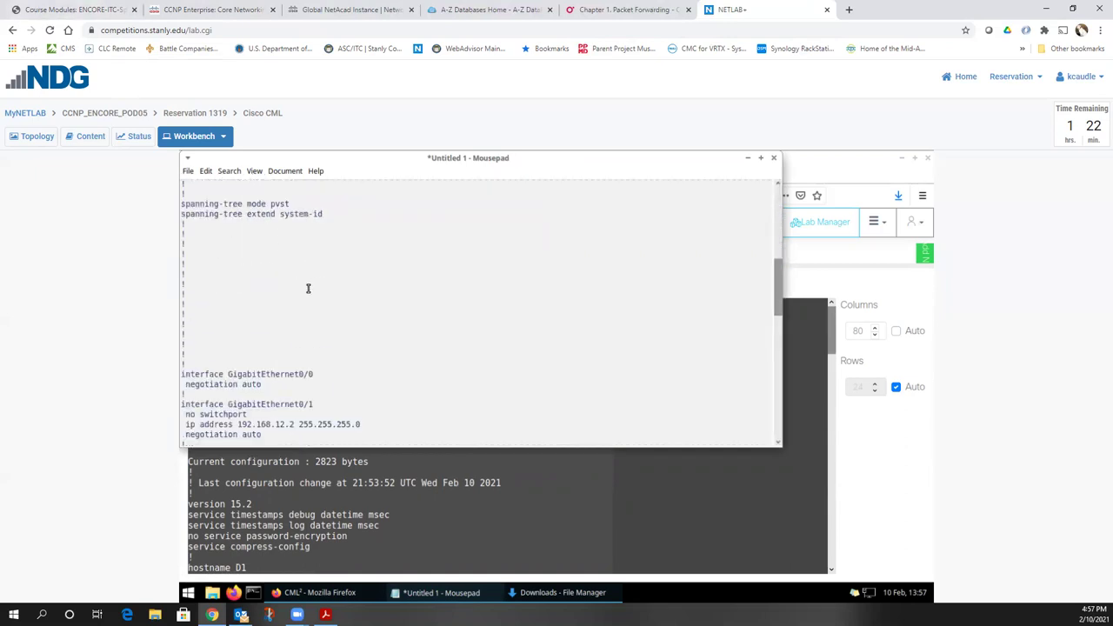
pyautogui.scroll(-10, 310, 318)
pyautogui.scroll(7, 311, 318)
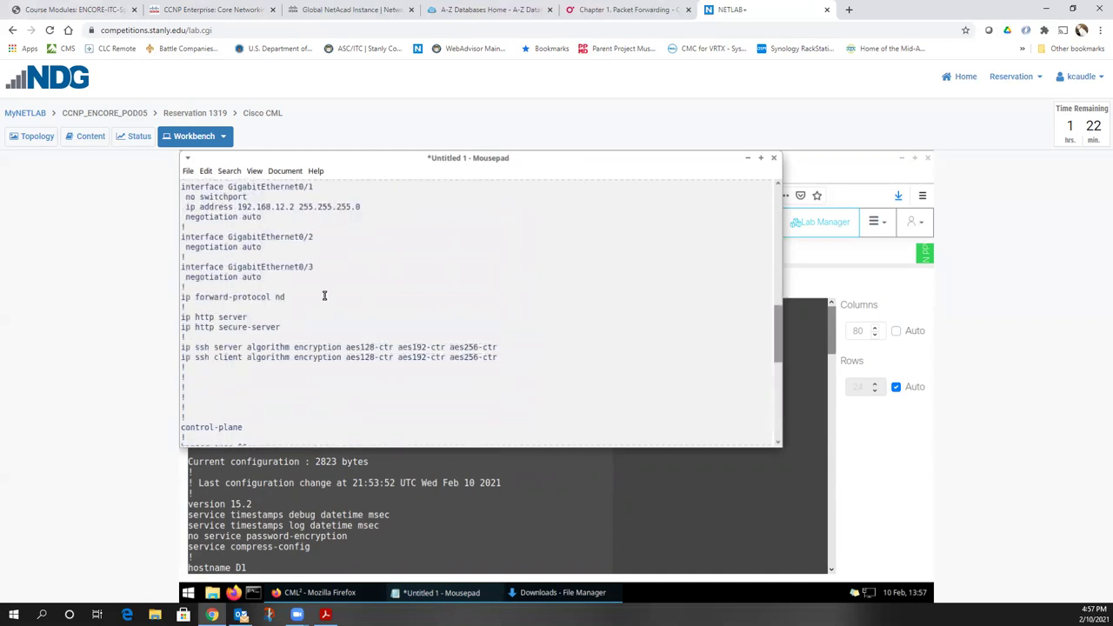
pyautogui.scroll(5, 324, 296)
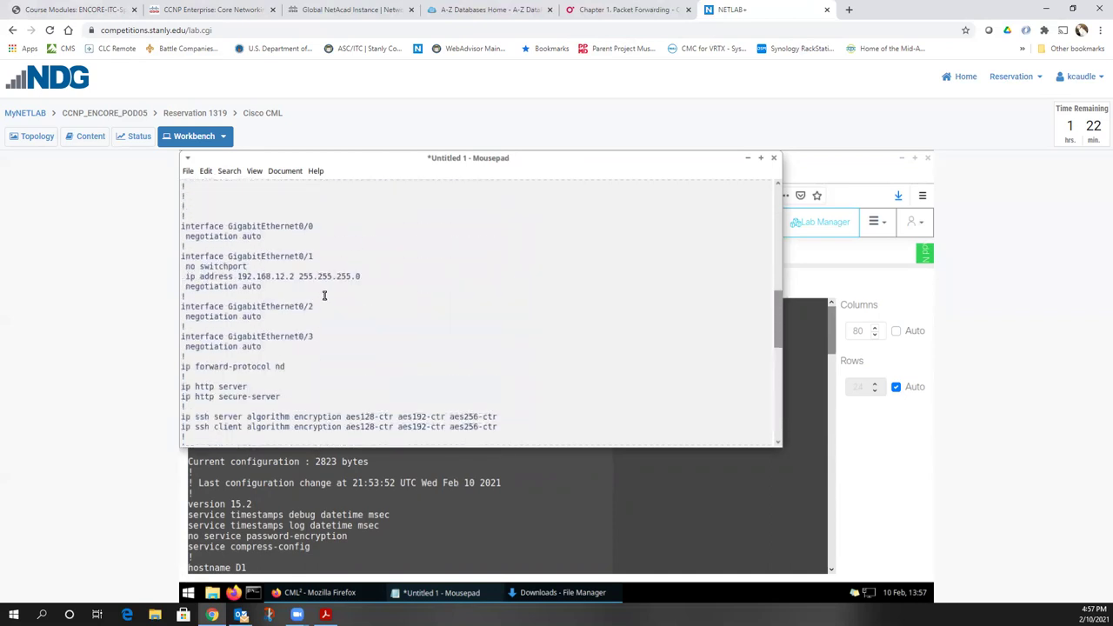
# Close the untitled Mousepad document without saving.
pyautogui.click(773, 158)
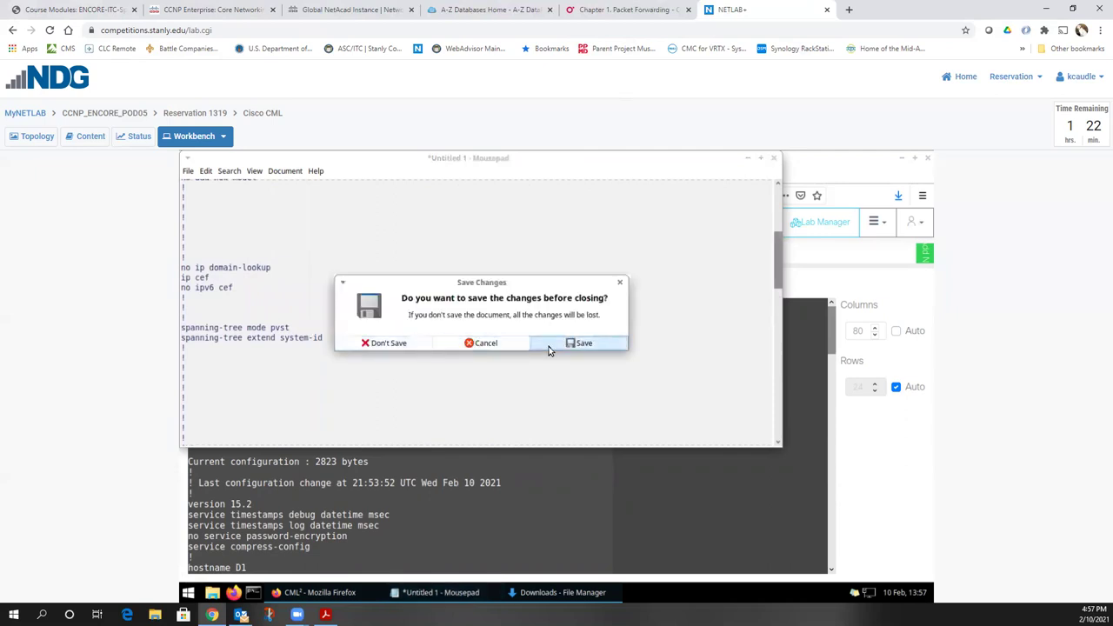
pyautogui.press('Return')
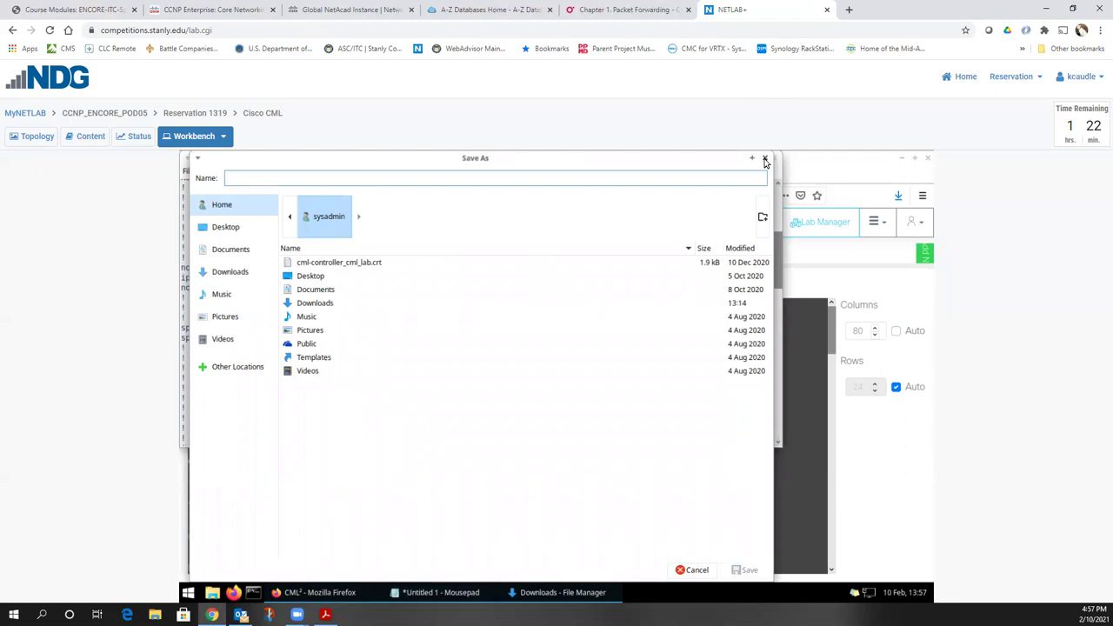
pyautogui.click(765, 159)
pyautogui.click(772, 159)
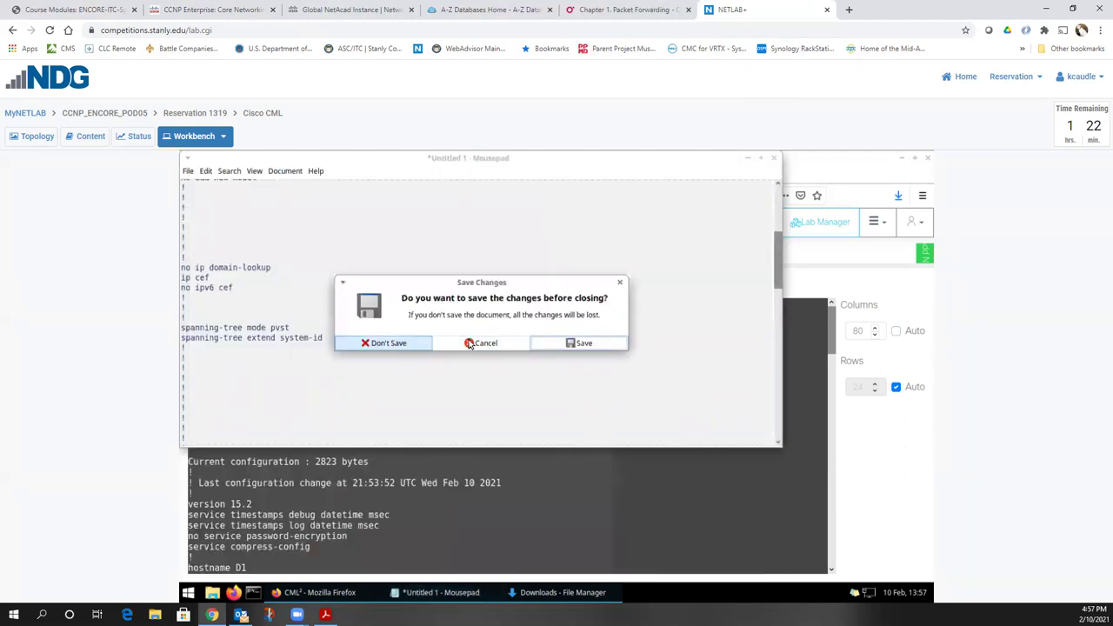
pyautogui.click(386, 344)
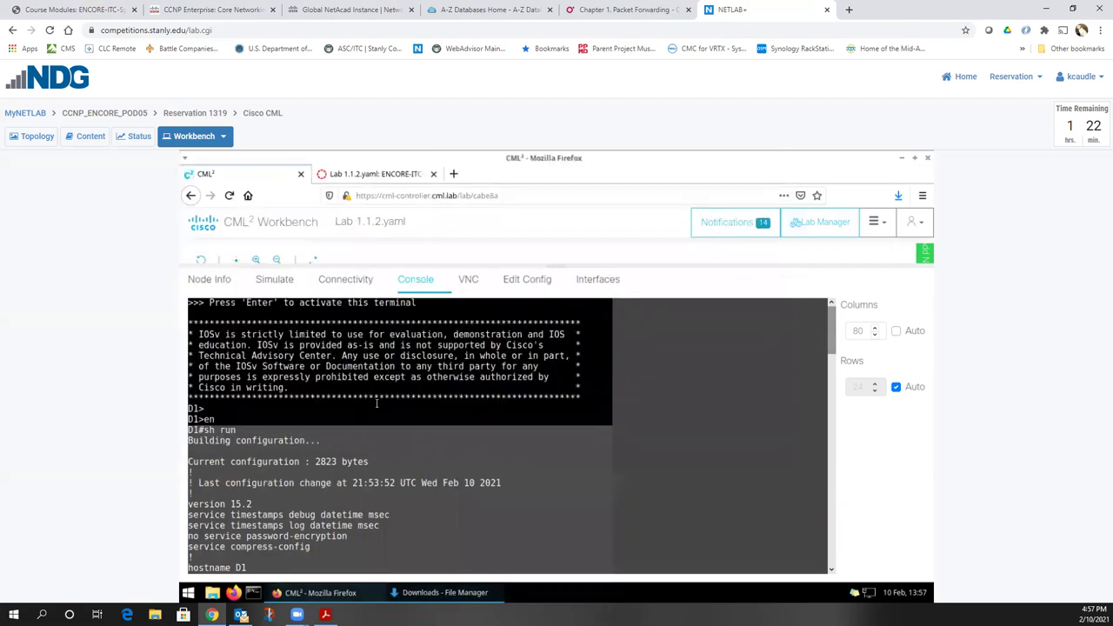